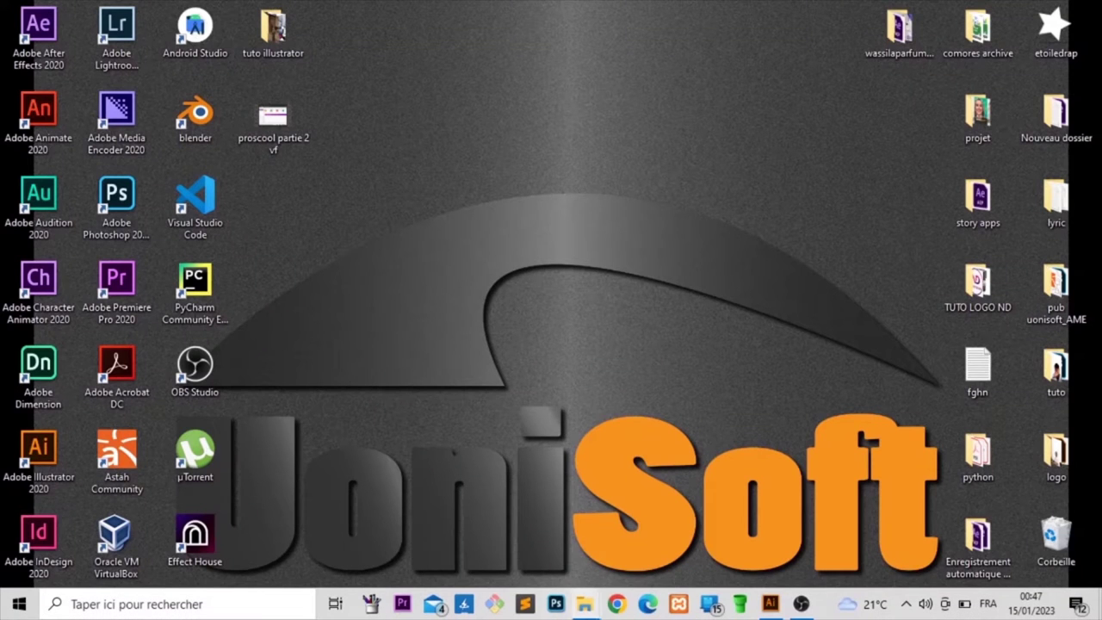
Step: Restore the Illustrator window from the taskbar over the Windows desktop
click(779, 605)
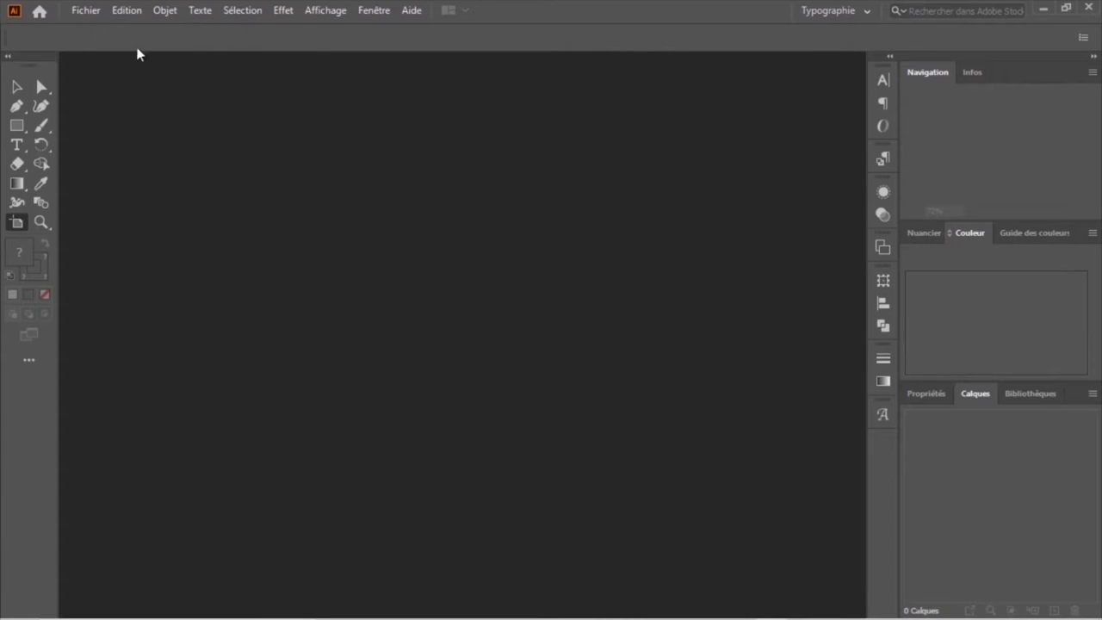
Step: Create a new document, Sans titre - 4, with a 450 × 600 px artboard
click(87, 12)
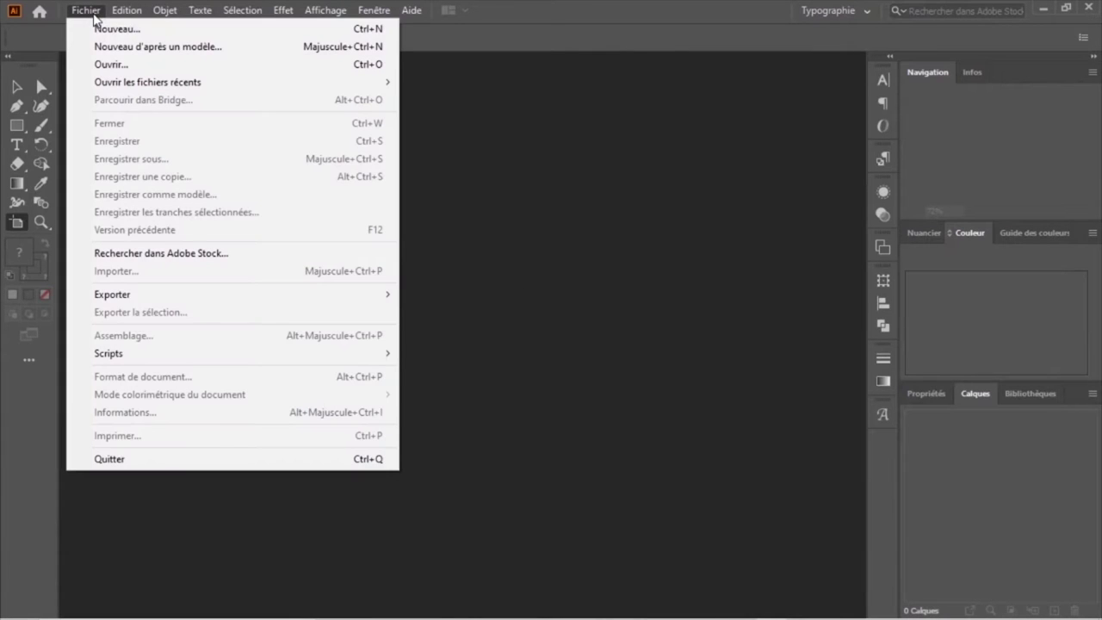
click(113, 29)
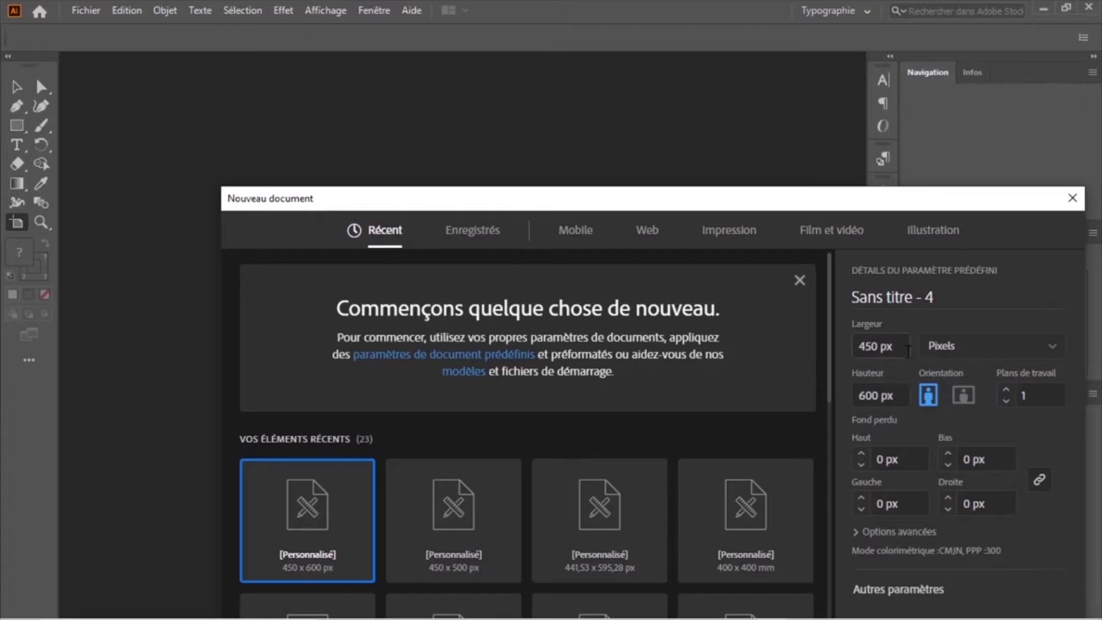
click(907, 348)
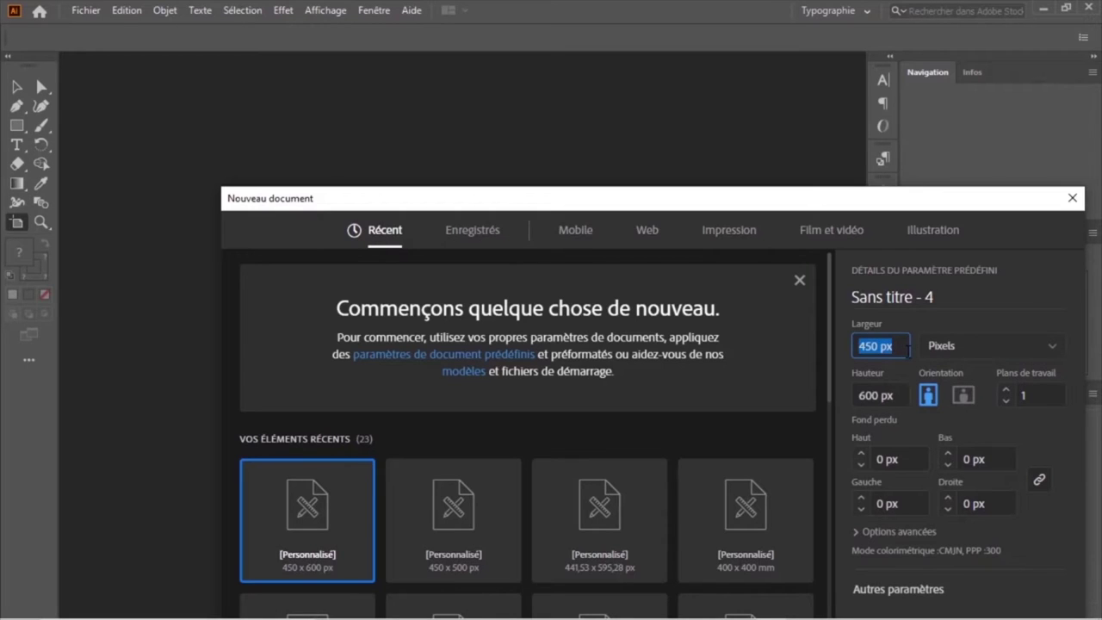
key(Tab)
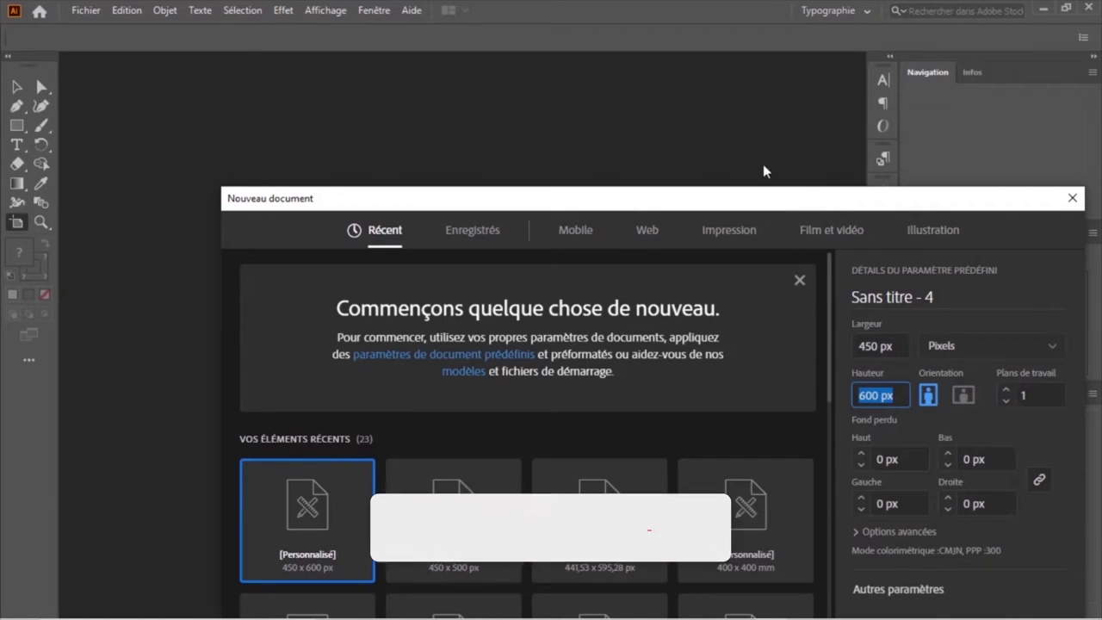
drag(795, 204, 674, 56)
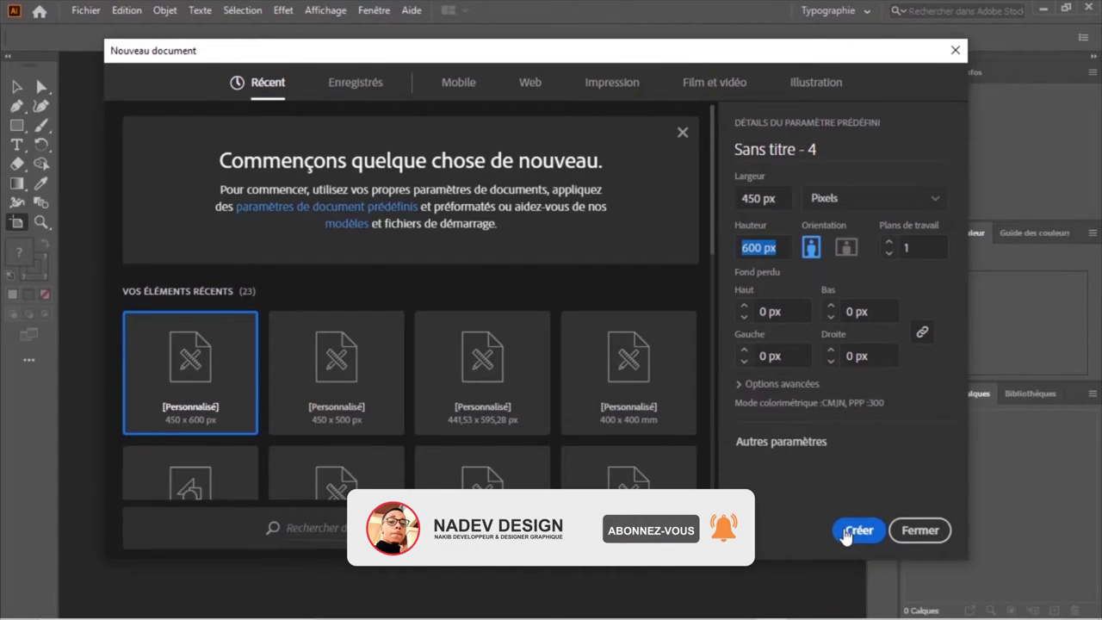
click(844, 531)
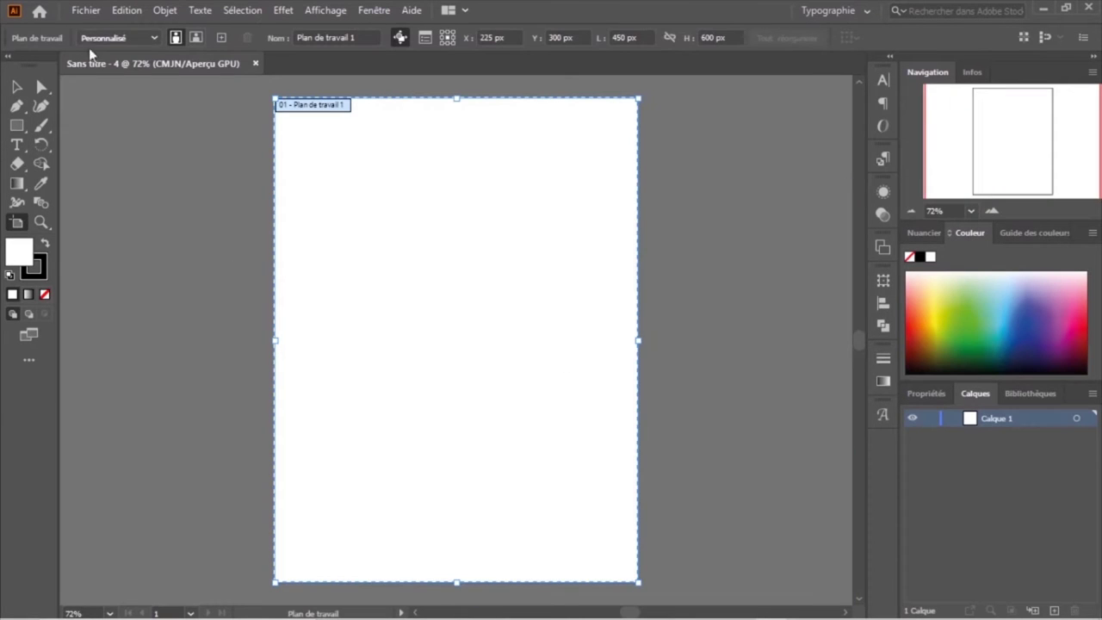
Step: Add a new layer, Calque 2, above Calque 1 in the Calques panel
click(19, 89)
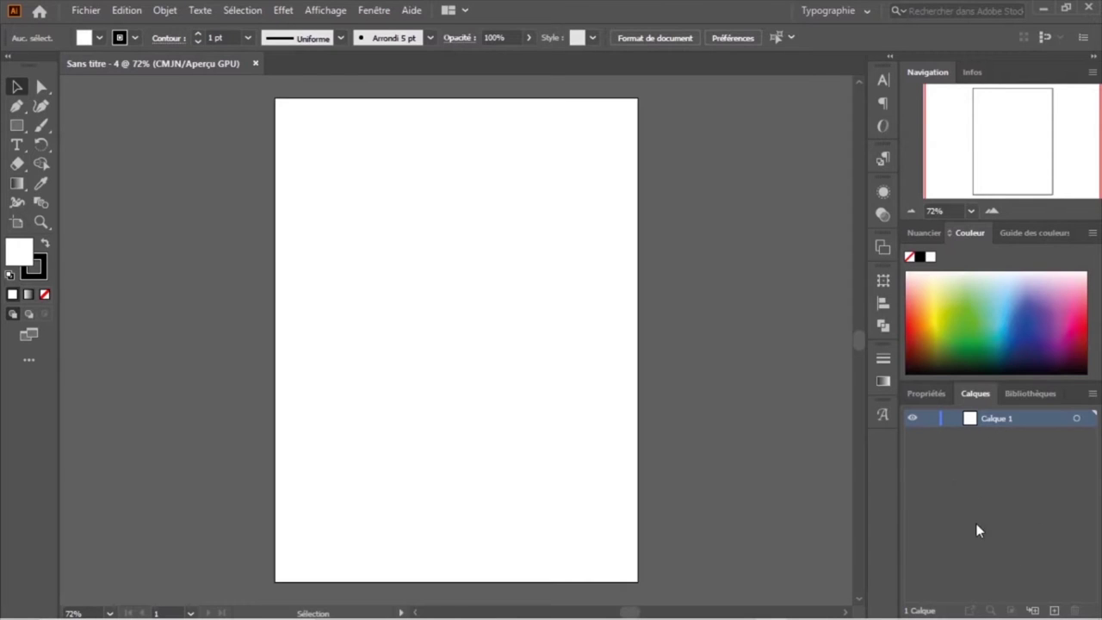
click(1053, 610)
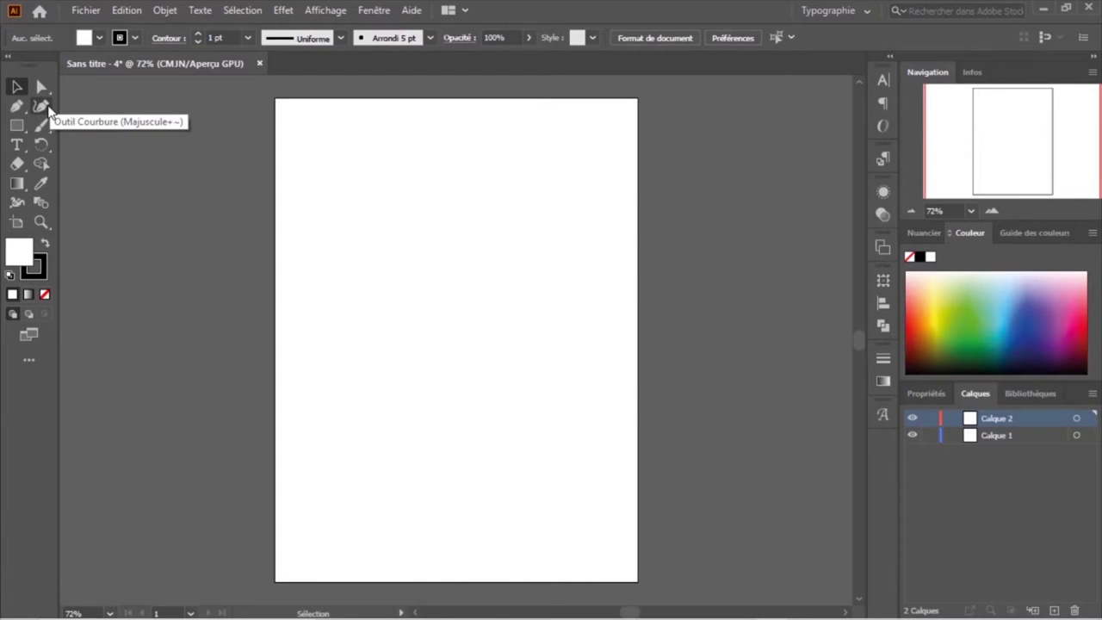
click(16, 107)
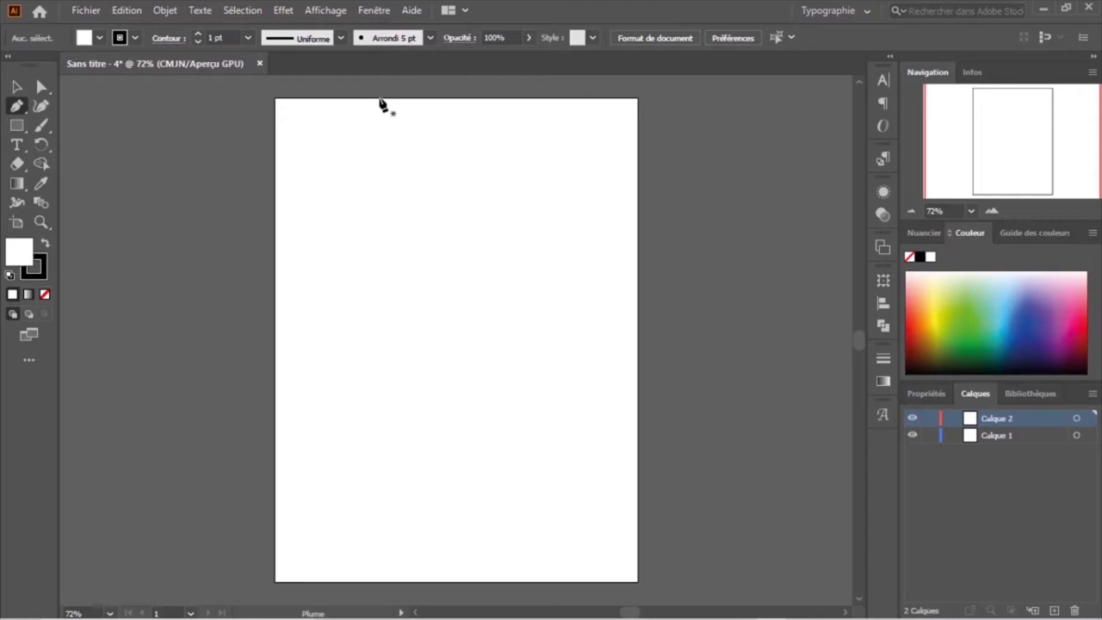
Step: Pen-draw a triangle in the artboard's top-left corner and fill it orange
click(379, 98)
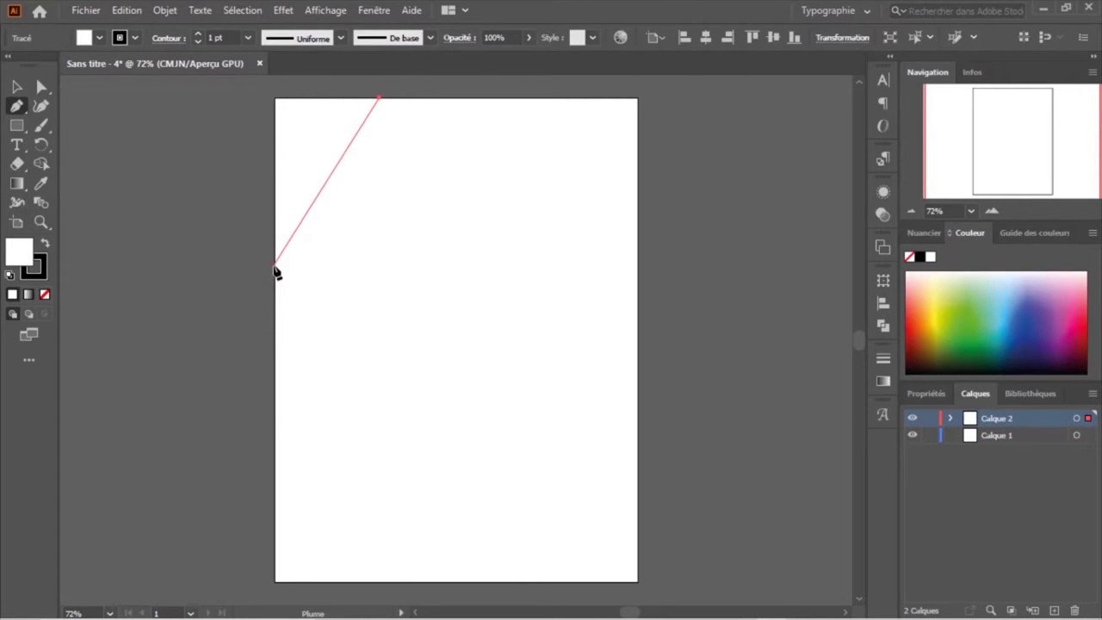
click(274, 266)
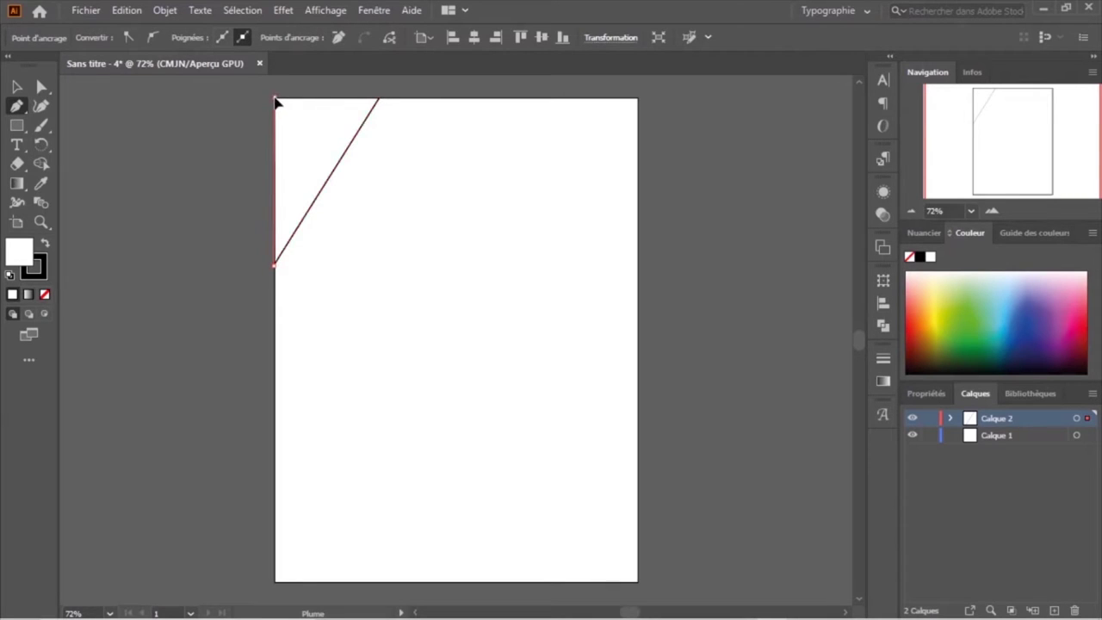
click(274, 98)
click(379, 99)
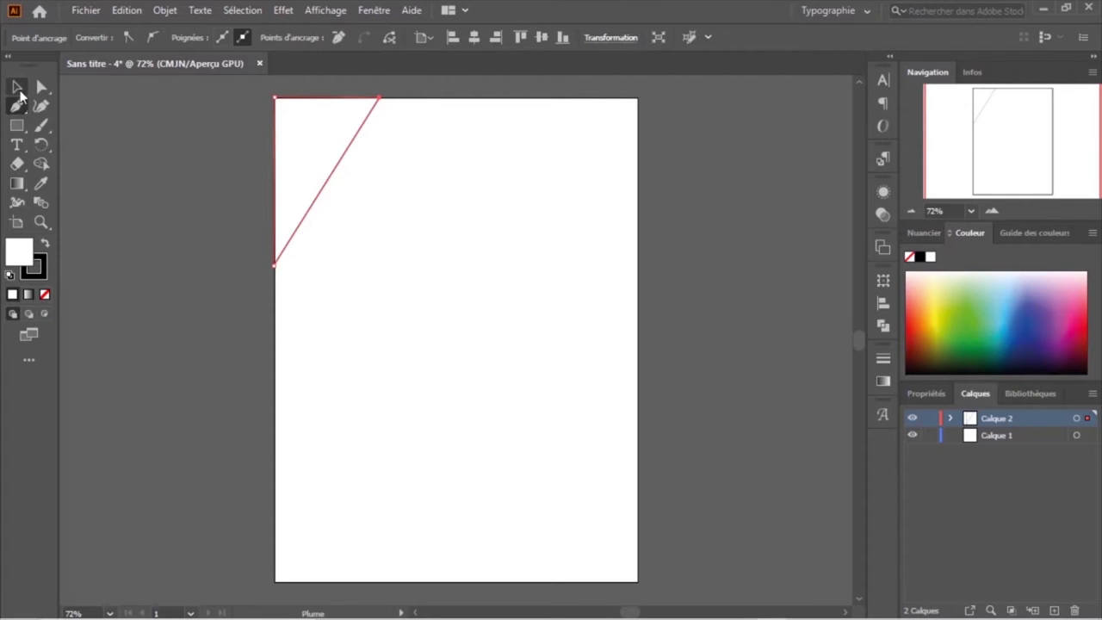
click(17, 87)
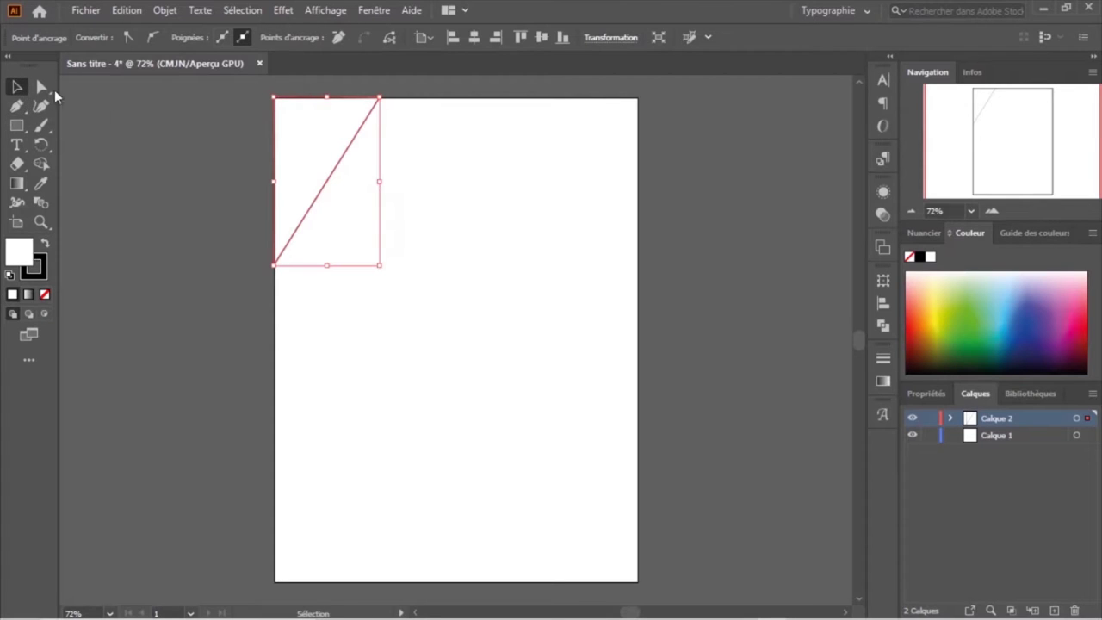
click(923, 308)
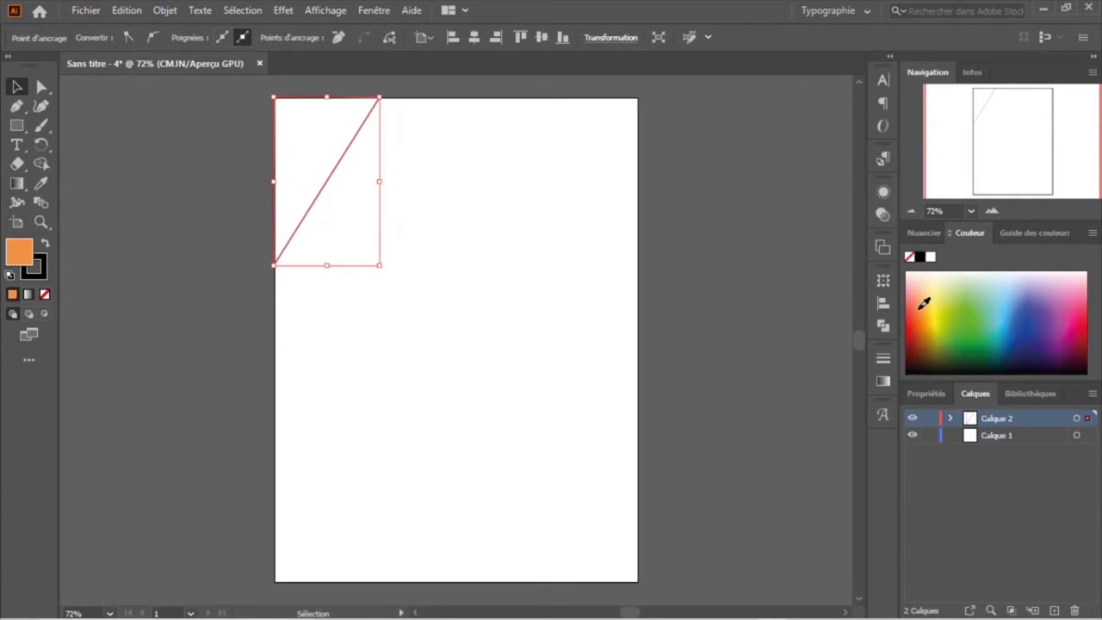
Step: Start a second path on the left edge just below the triangle
click(118, 128)
key(p)
click(274, 293)
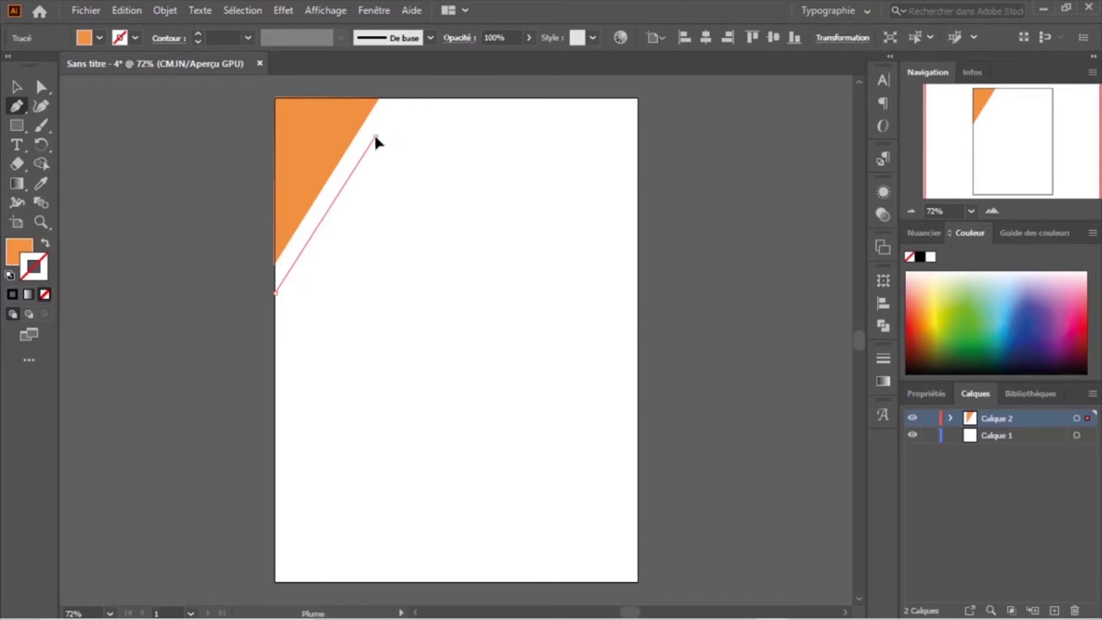
Step: Complete a five-sided orange shape beside the triangle, leaving a thin white gap
click(374, 136)
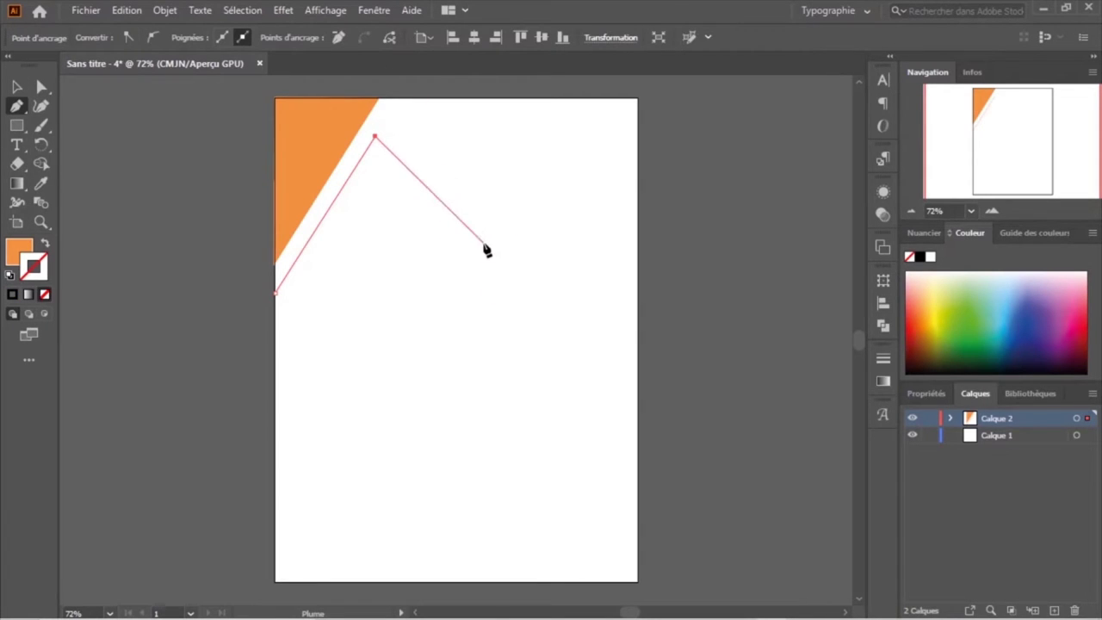
click(470, 219)
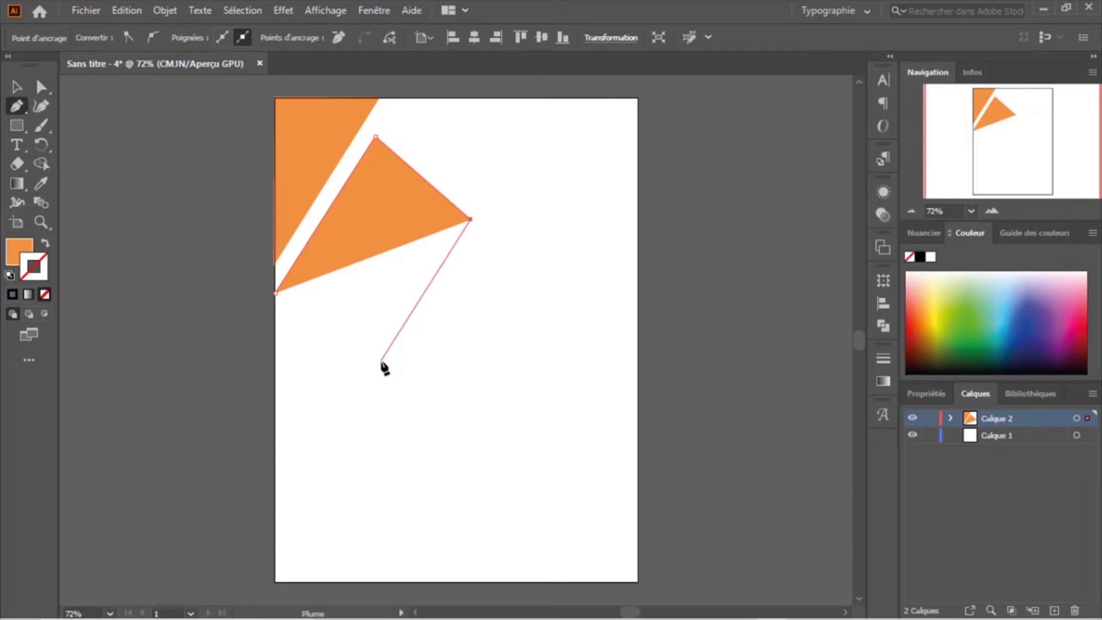
click(391, 343)
click(274, 344)
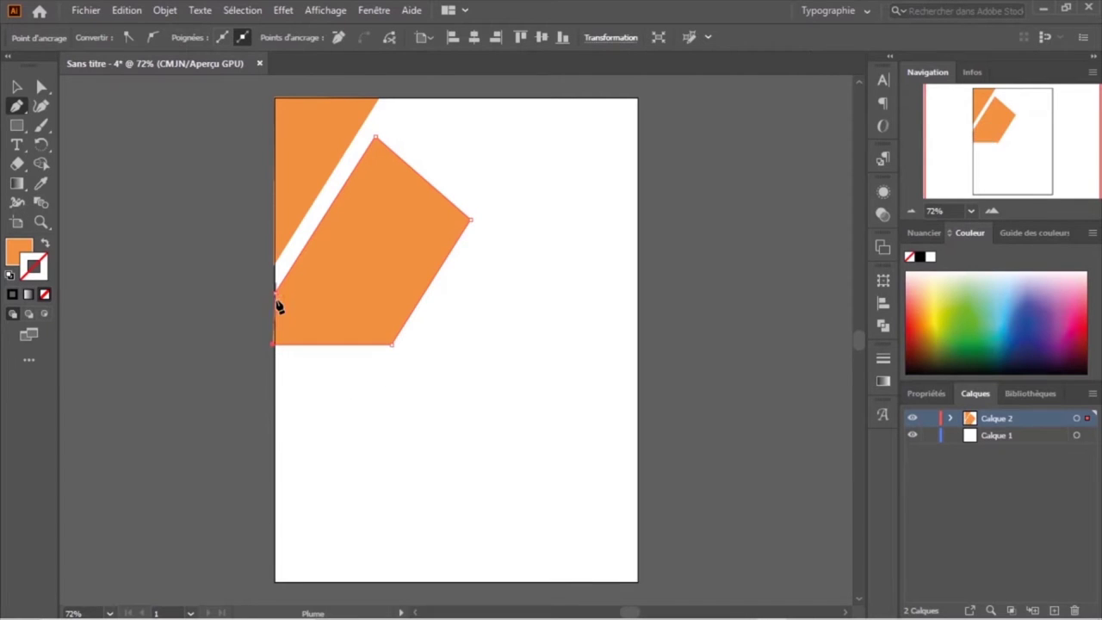
Step: Round the corners of the five-sided orange shape with the corner widgets
key(a)
click(273, 351)
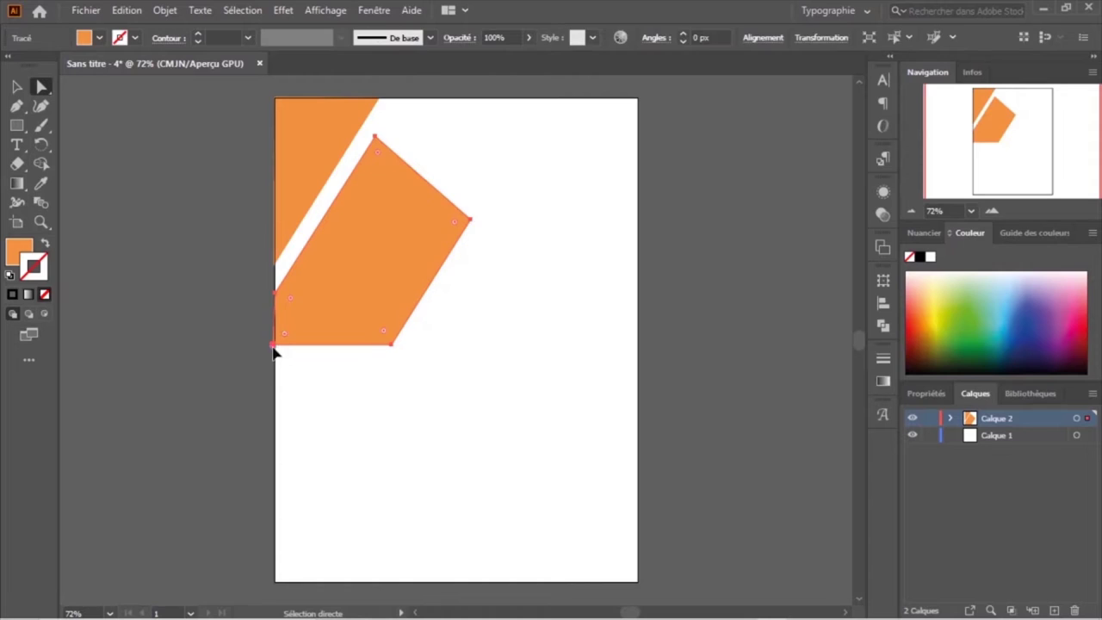
click(439, 206)
drag(454, 223, 422, 228)
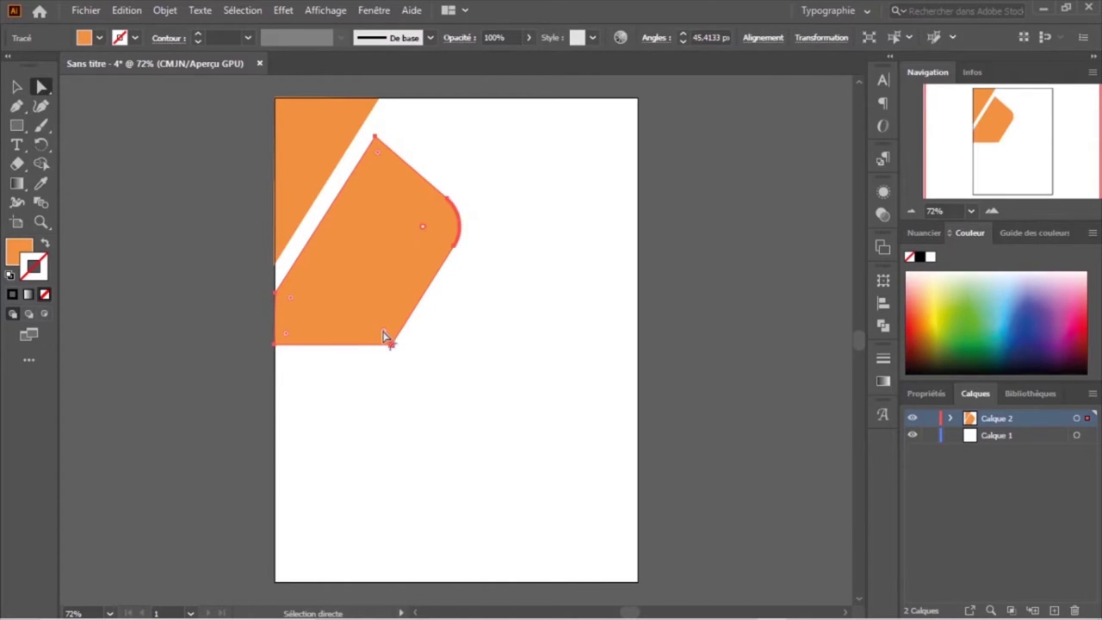
click(205, 394)
click(390, 305)
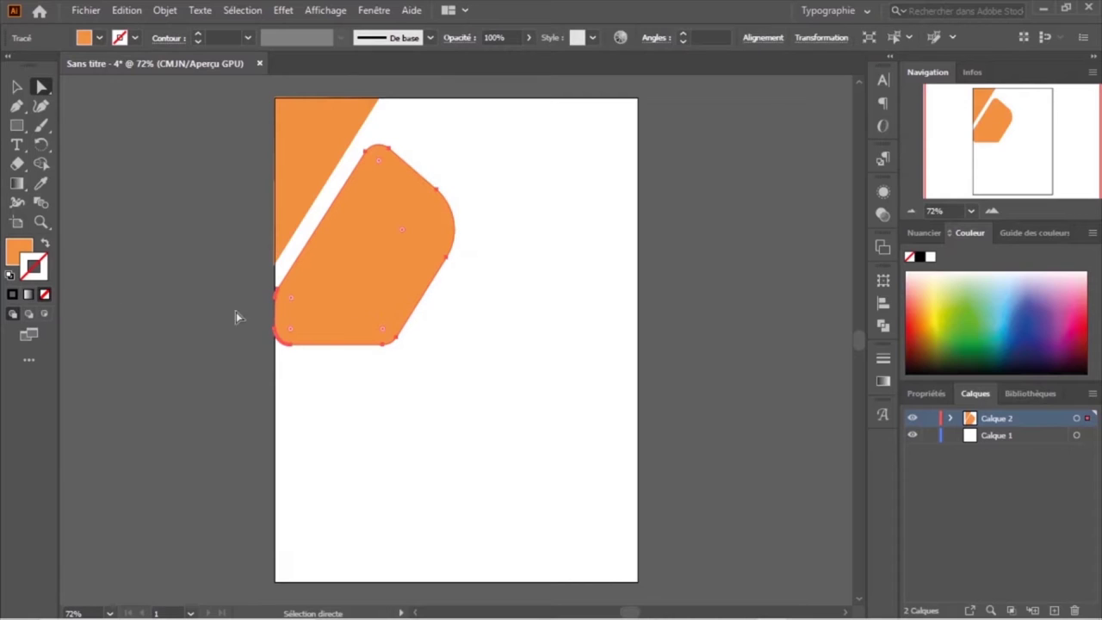
double_click(290, 329)
key(Return)
click(157, 427)
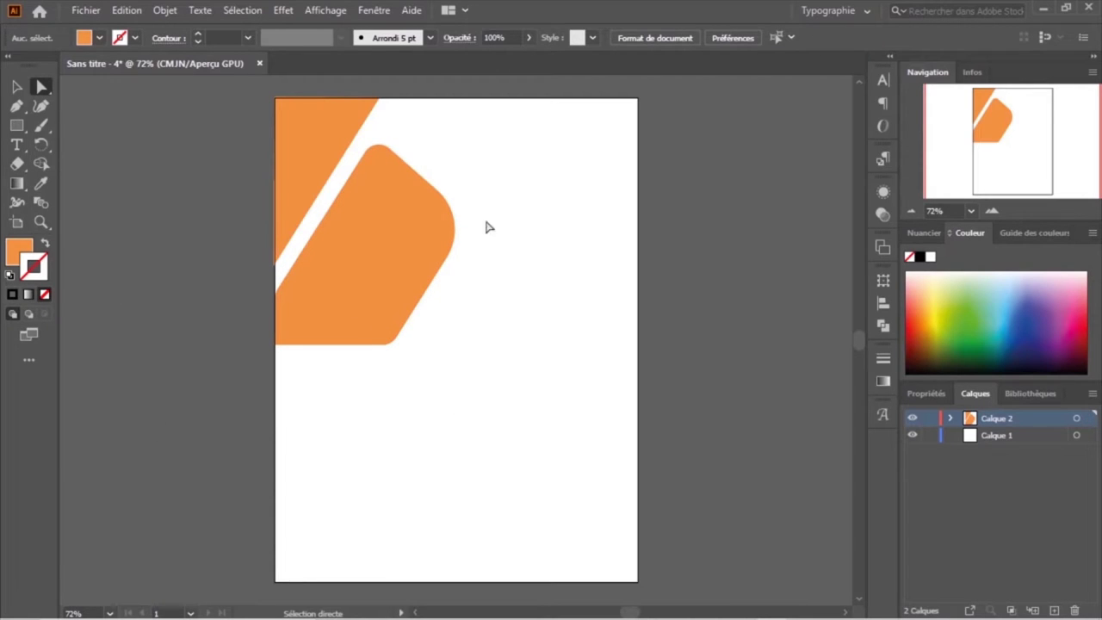
drag(16, 125, 92, 164)
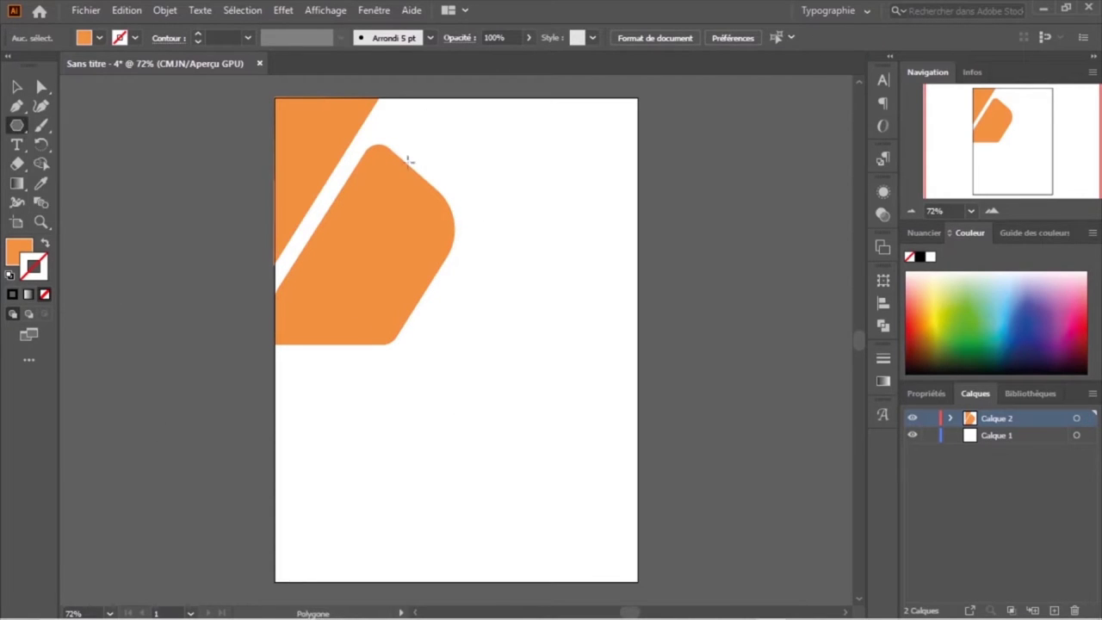
Step: Draw an orange hexagon near the top and give it a 6 pt black outline
mouse_move(441, 148)
mouse_down()
mouse_move(480, 189)
mouse_move(393, 162)
mouse_up()
key(v)
click(12, 293)
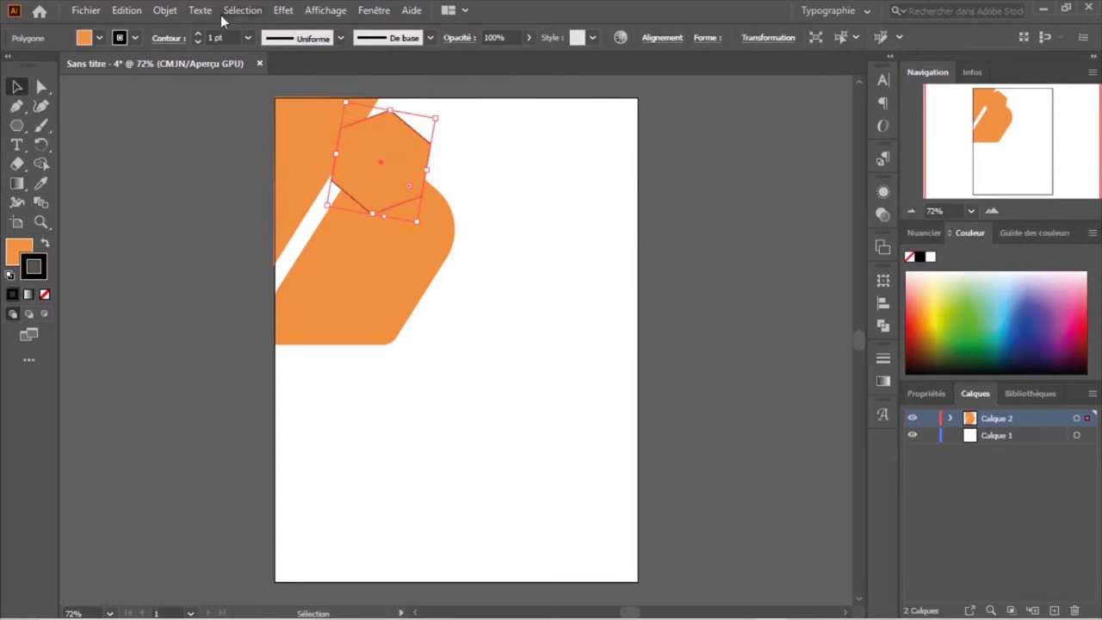
click(197, 32)
click(197, 33)
click(197, 33)
click(179, 193)
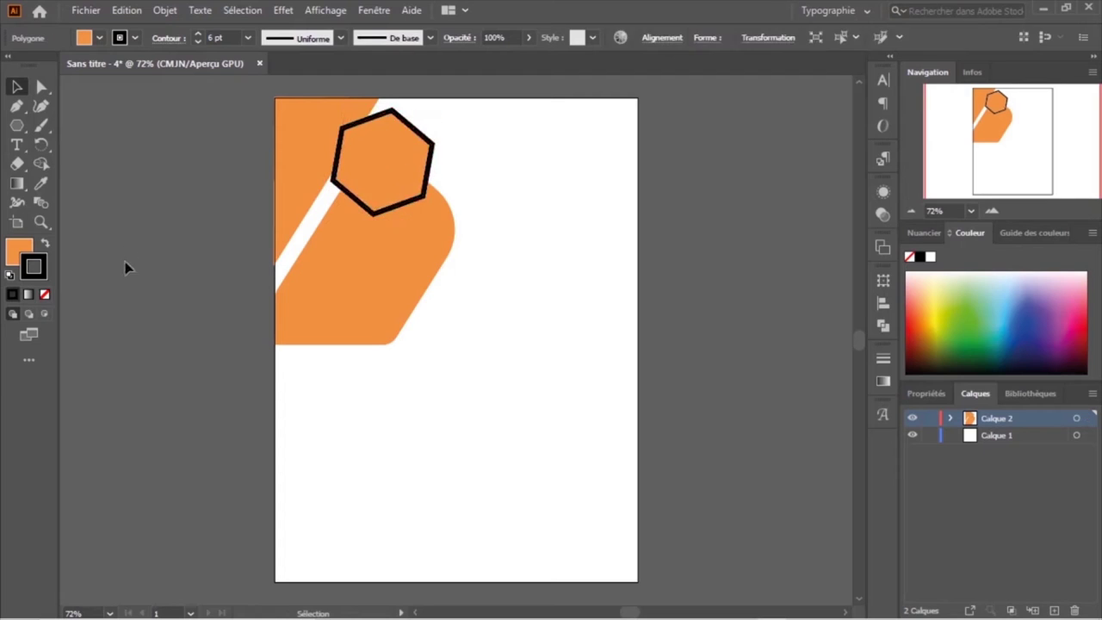
click(372, 172)
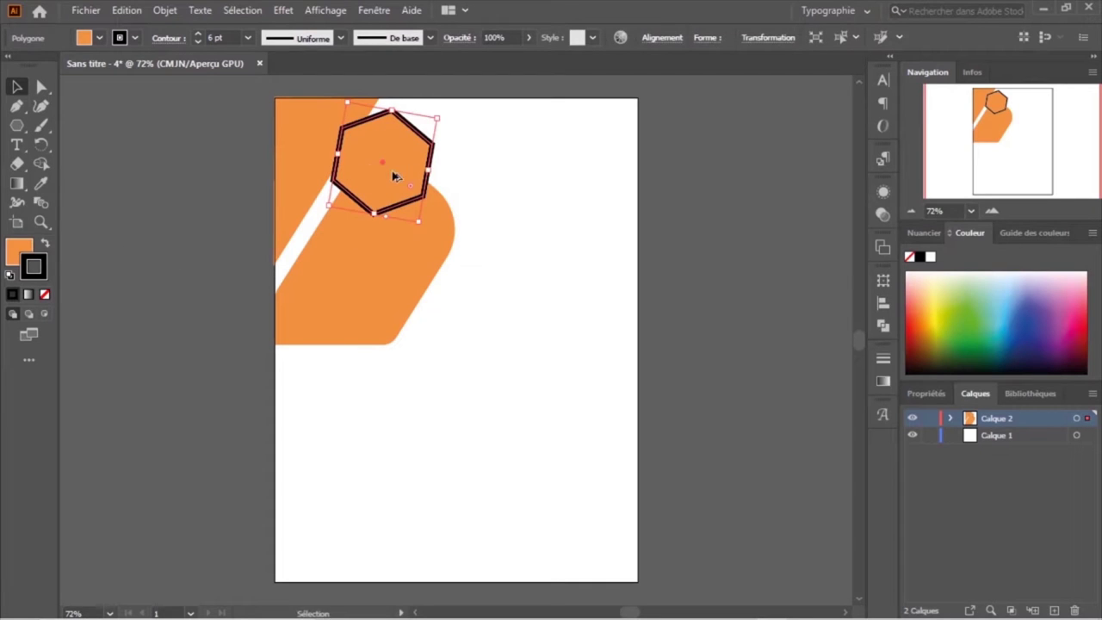
Step: Duplicate and resize the hexagon into a tight cluster of three
drag(393, 174, 491, 256)
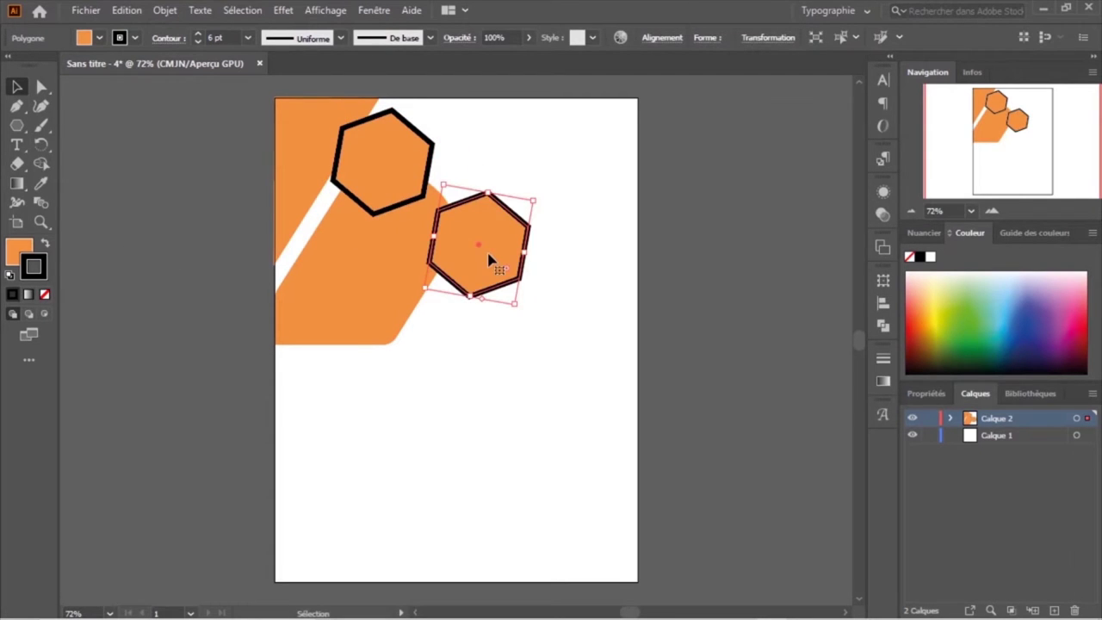
drag(527, 203, 518, 211)
click(395, 164)
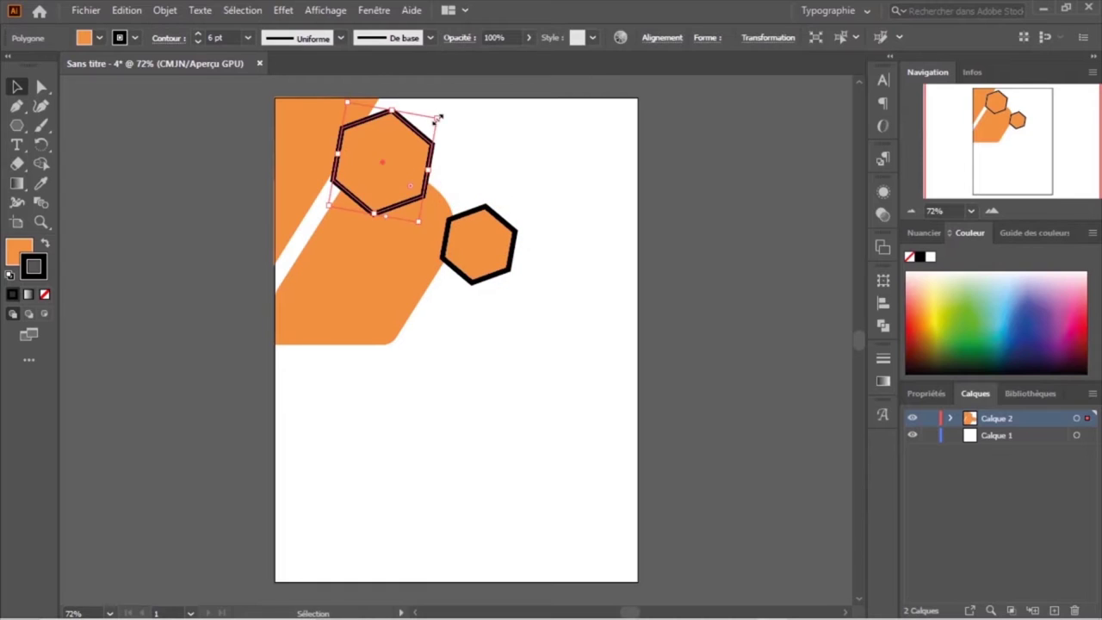
drag(437, 116, 443, 109)
click(491, 246)
drag(520, 210, 528, 204)
mouse_move(481, 259)
mouse_down()
mouse_move(537, 292)
mouse_move(402, 352)
mouse_move(437, 333)
mouse_up()
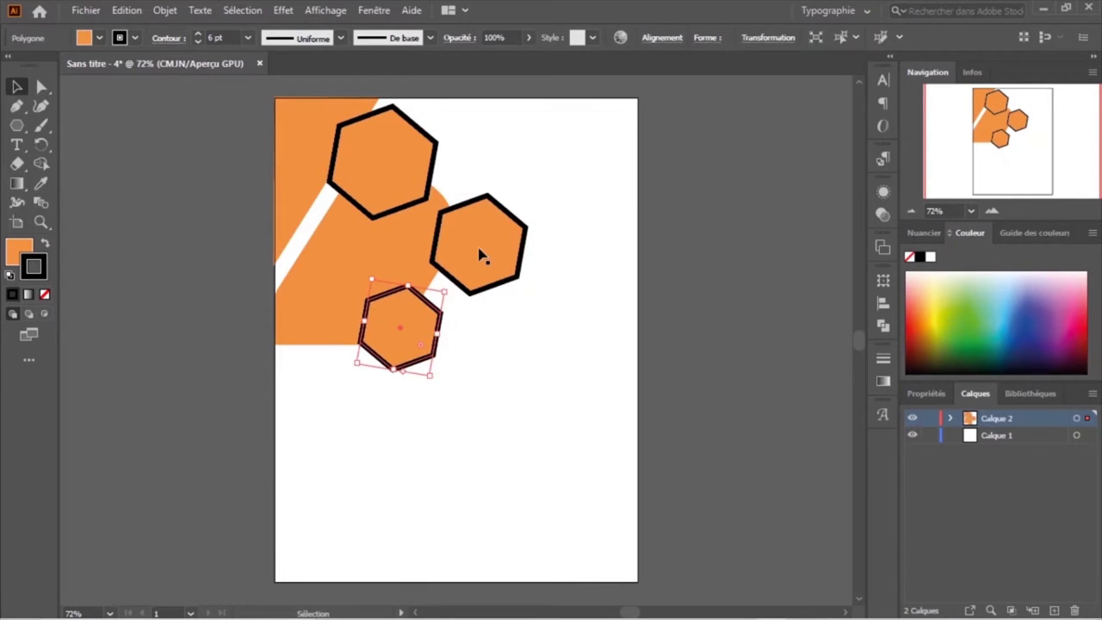
drag(480, 255, 445, 241)
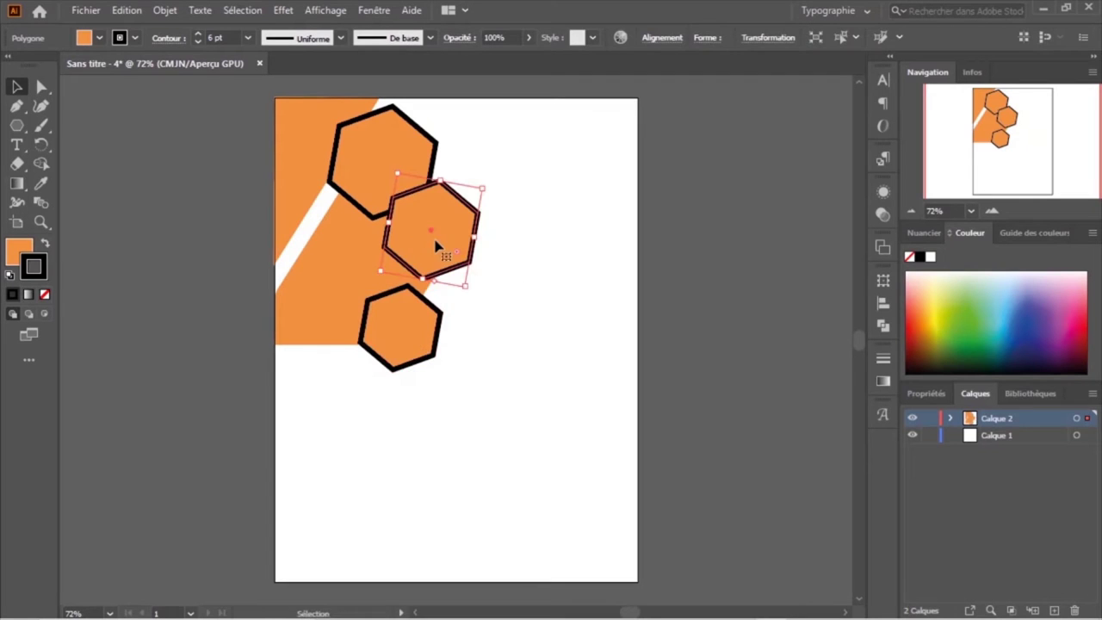
drag(401, 332, 348, 282)
Step: Draw a wide bar to the page's right edge and slant its left side
key(p)
key(m)
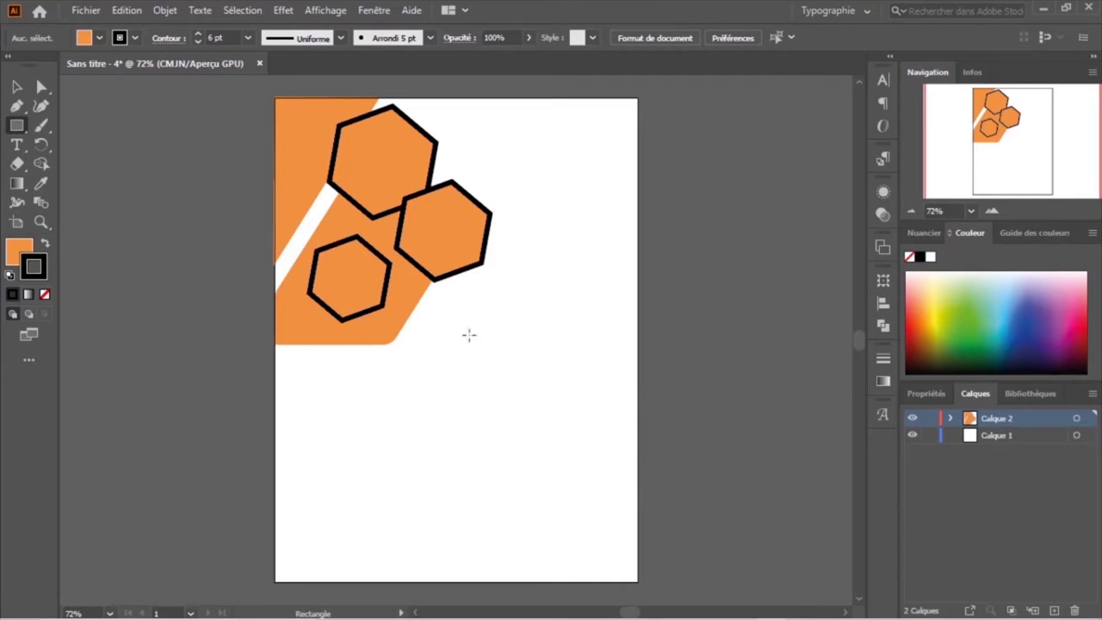
mouse_move(635, 433)
mouse_down()
mouse_move(370, 492)
mouse_move(392, 489)
mouse_up()
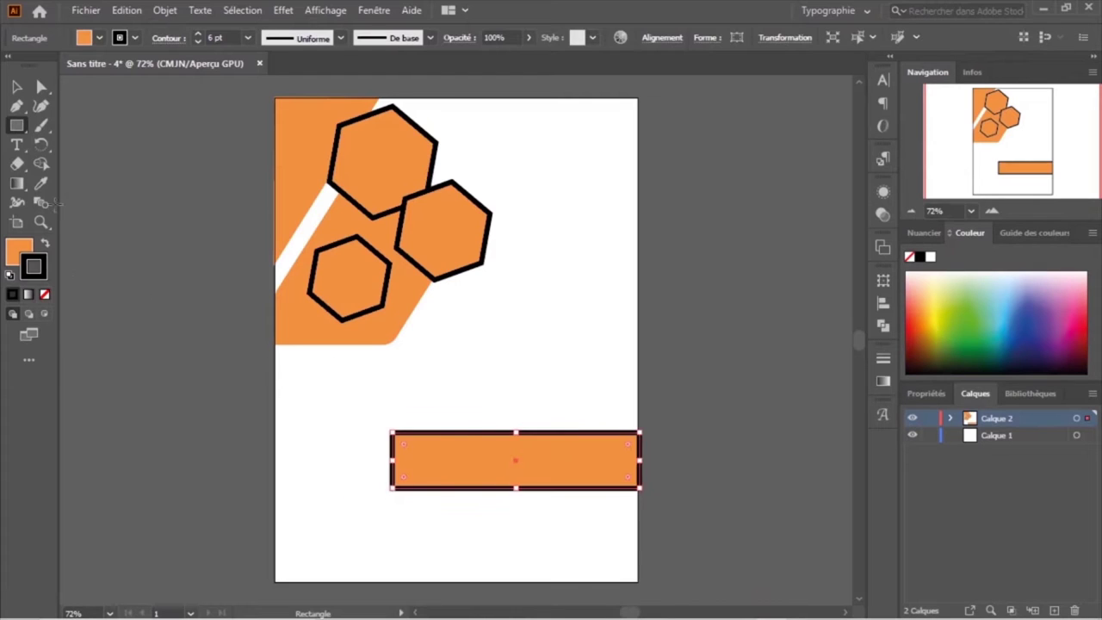
click(42, 86)
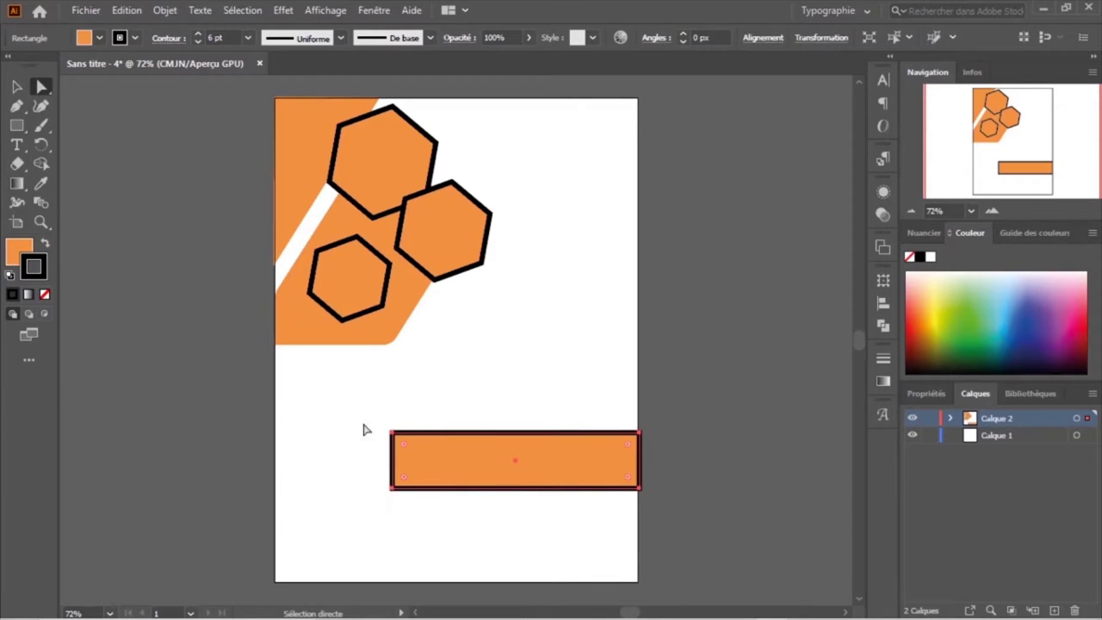
drag(396, 438, 422, 441)
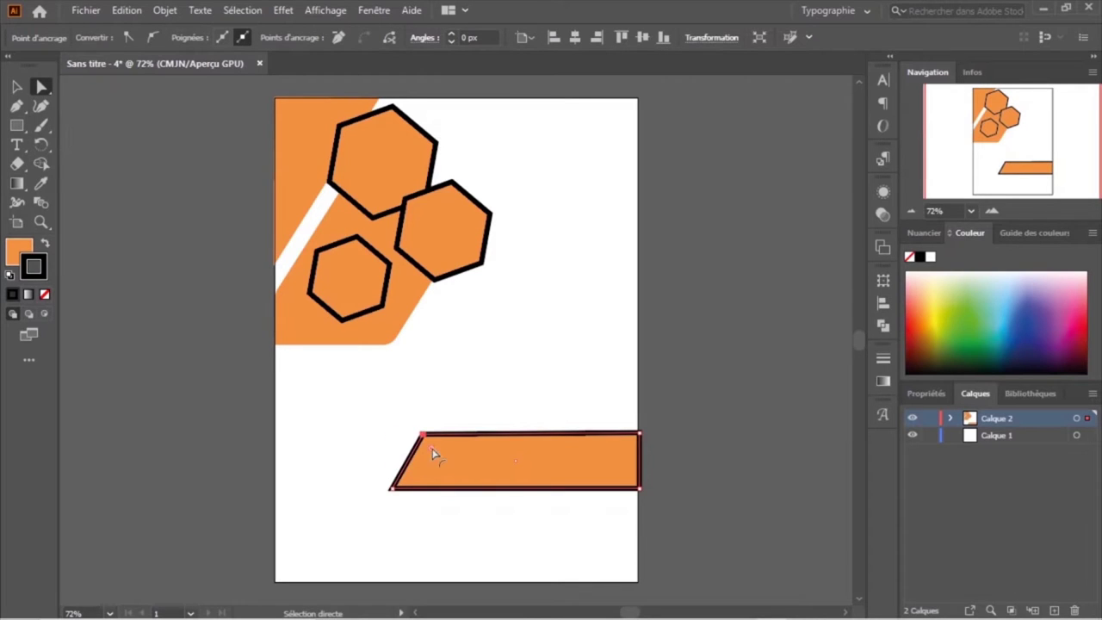
Step: Round the bar's top-left and bottom-left corners and remove its outline
double_click(433, 457)
key(Escape)
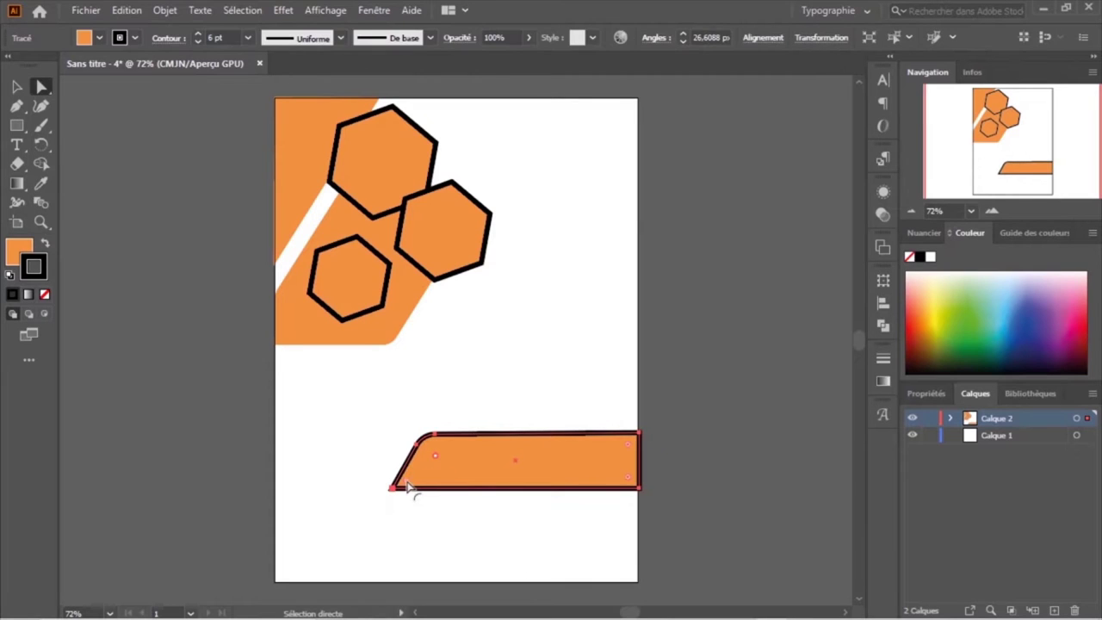
double_click(405, 482)
click(581, 363)
drag(405, 479, 423, 492)
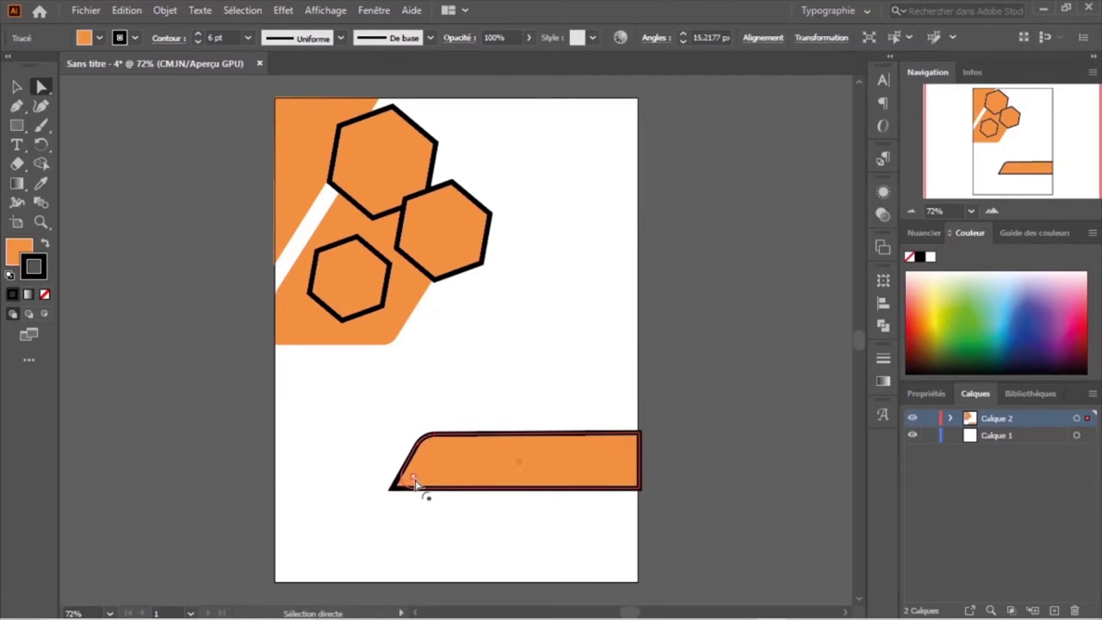
click(608, 322)
click(579, 460)
click(45, 294)
click(734, 401)
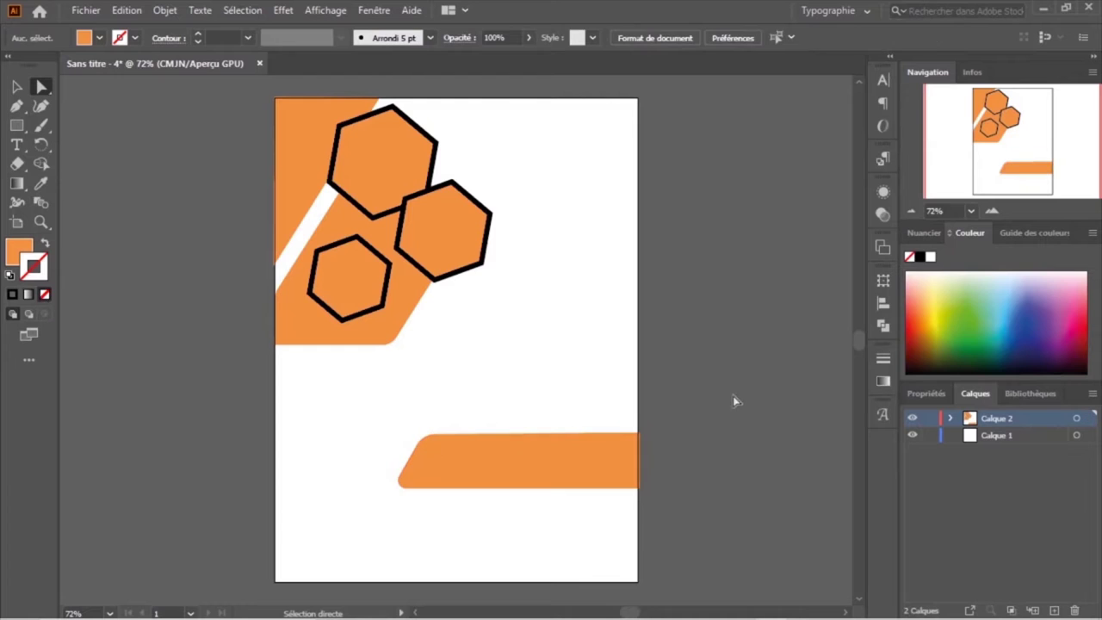
click(385, 331)
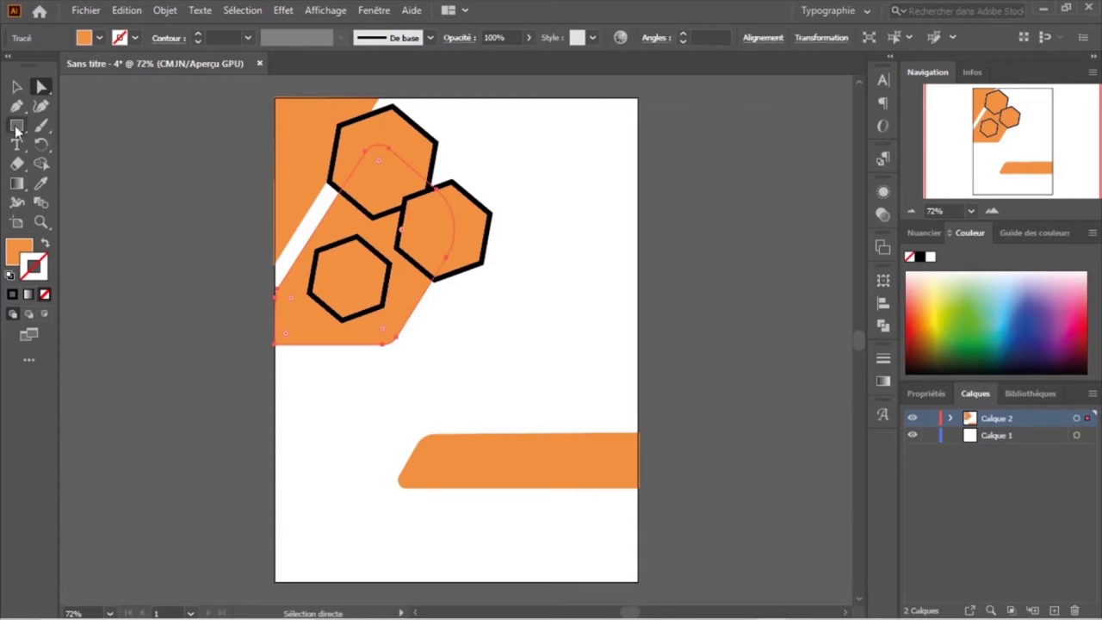
Step: Enlarge the orange corner shape and move the orange bar up to meet it
key(v)
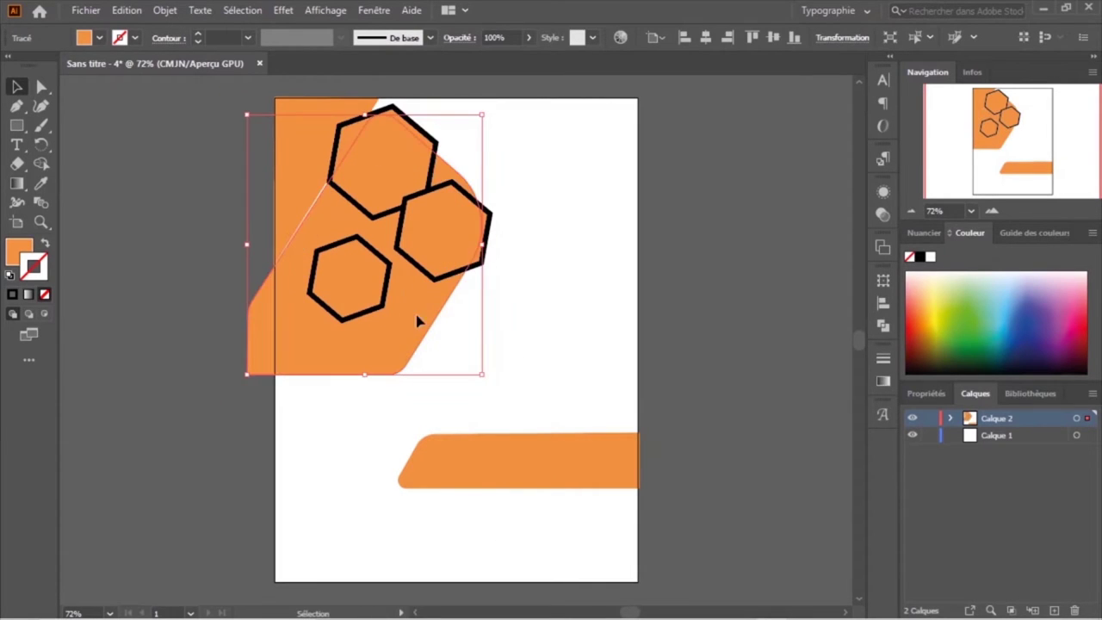
drag(455, 243, 430, 357)
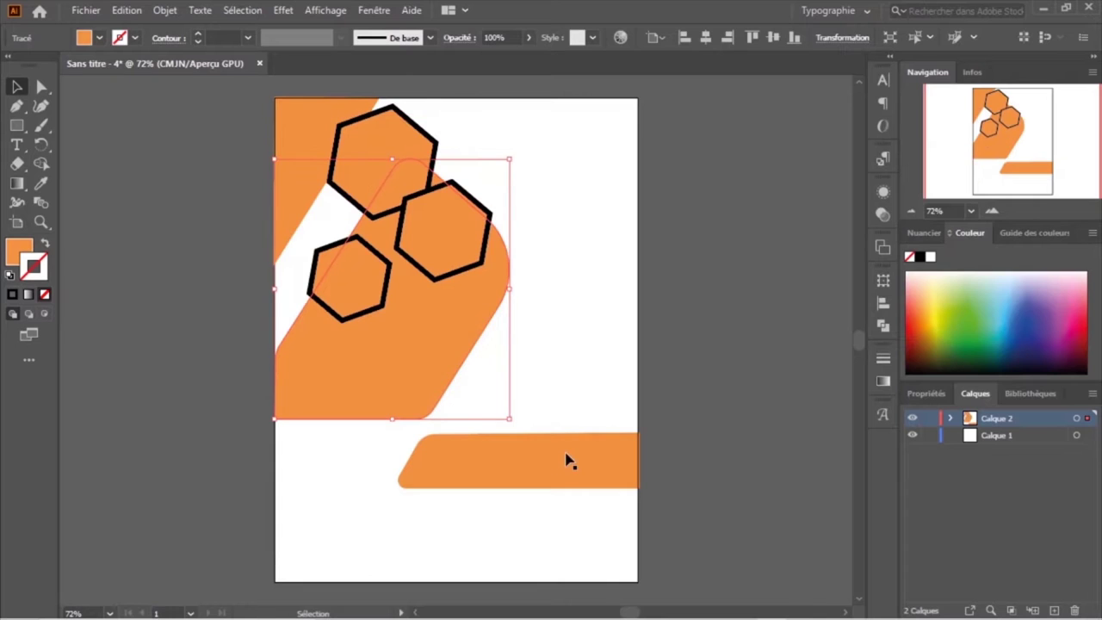
drag(568, 457, 577, 378)
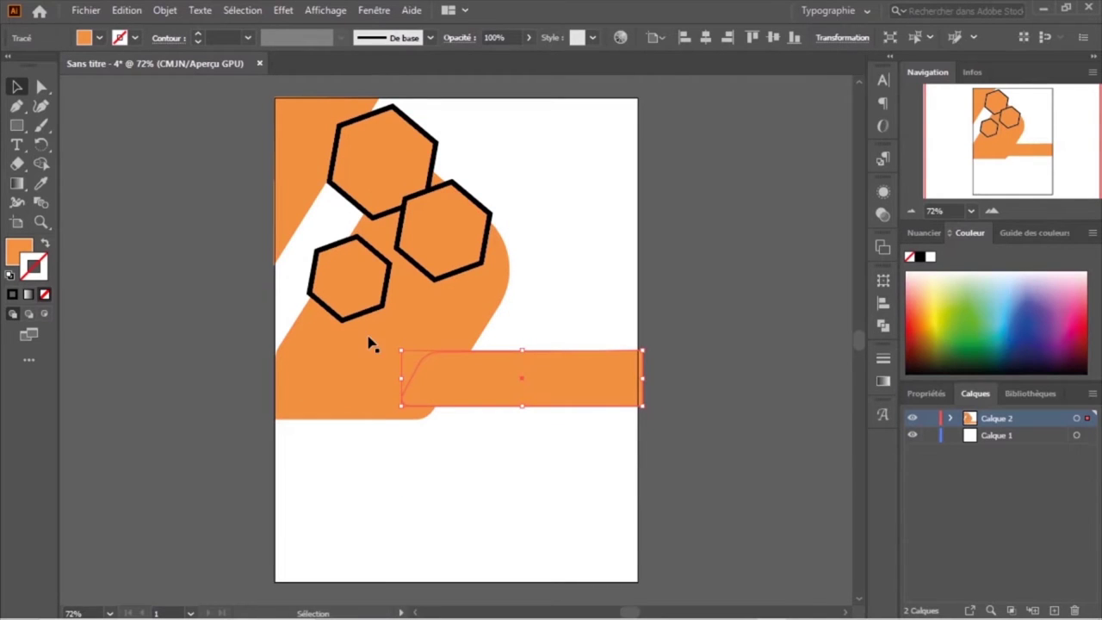
drag(331, 338, 348, 323)
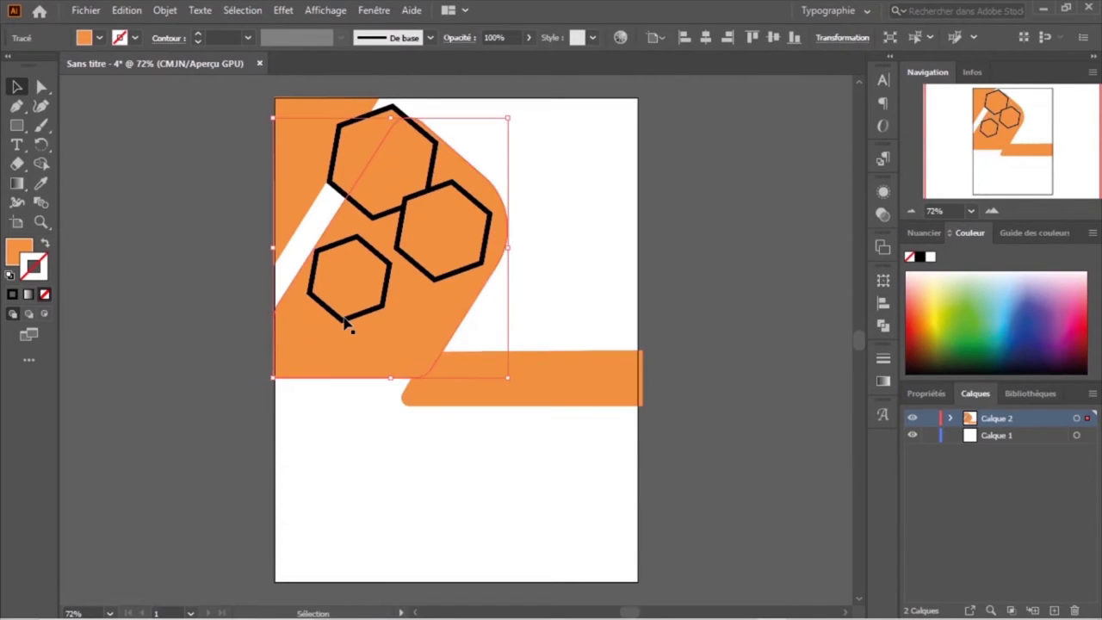
Step: Undo the extra upward move and set the shape's fill to None
key(a)
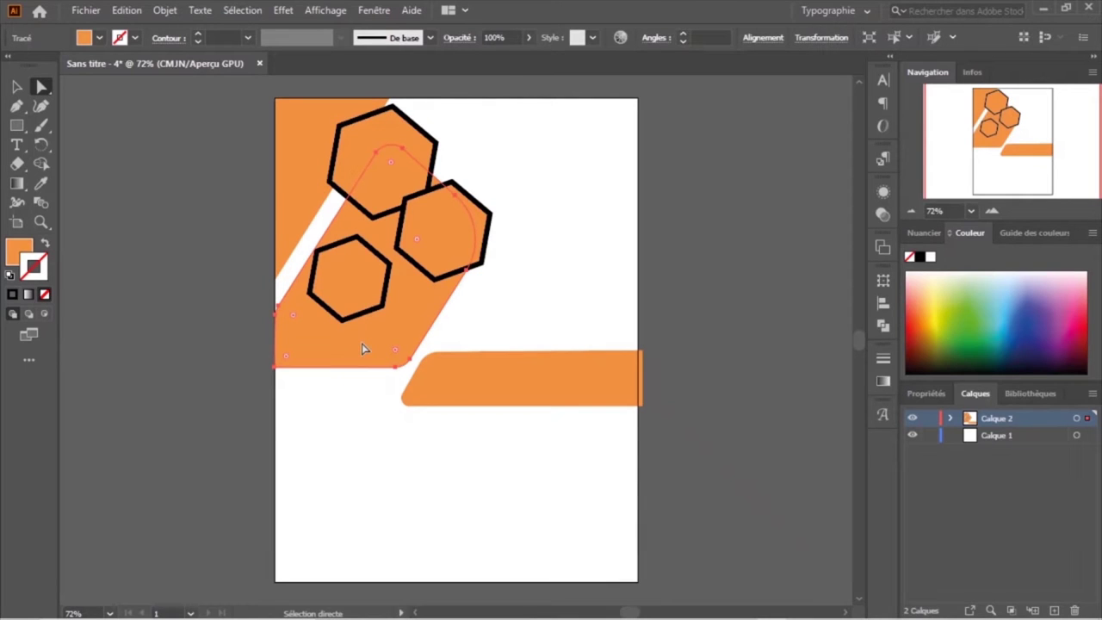
key(v)
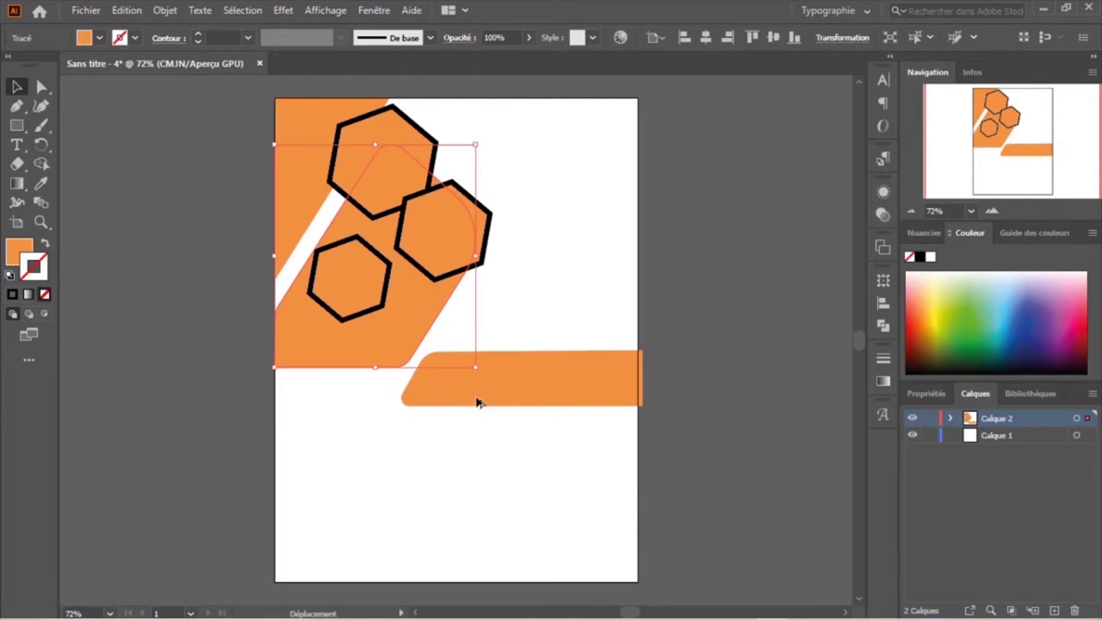
key(ctrl+z)
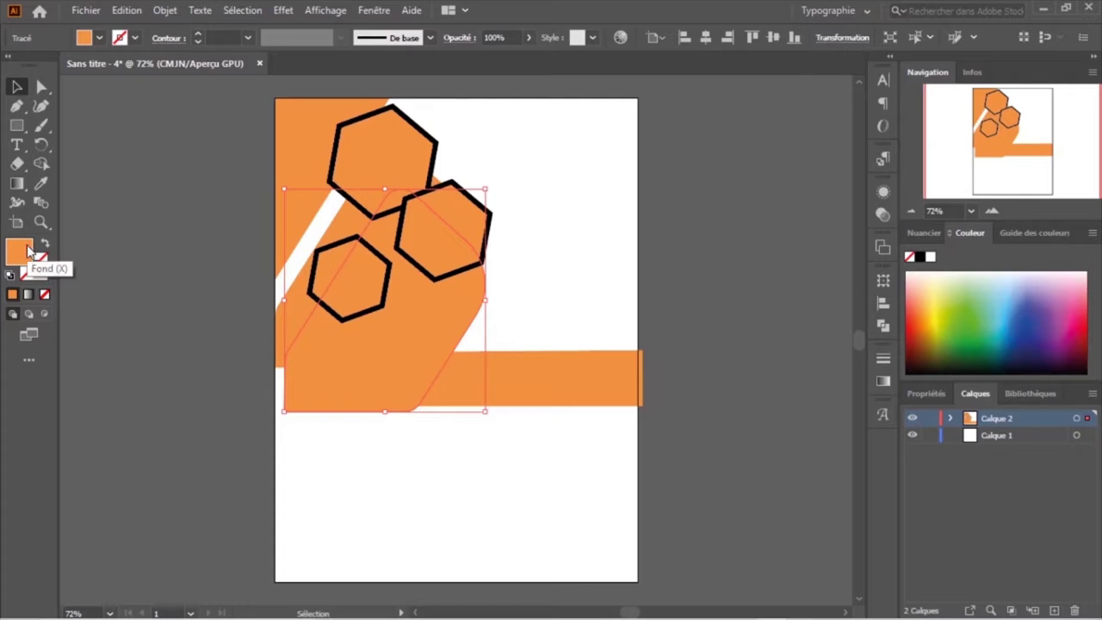
click(43, 292)
click(40, 273)
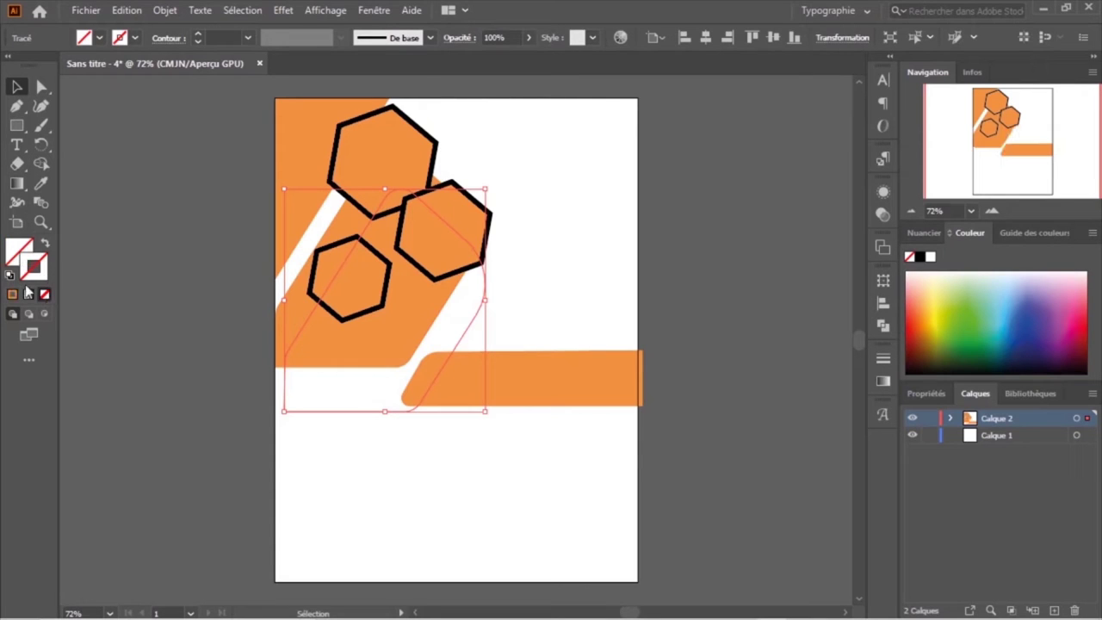
Step: Give the unfilled shape a 13 pt orange stroke and scale it to frame the corner shape
click(12, 294)
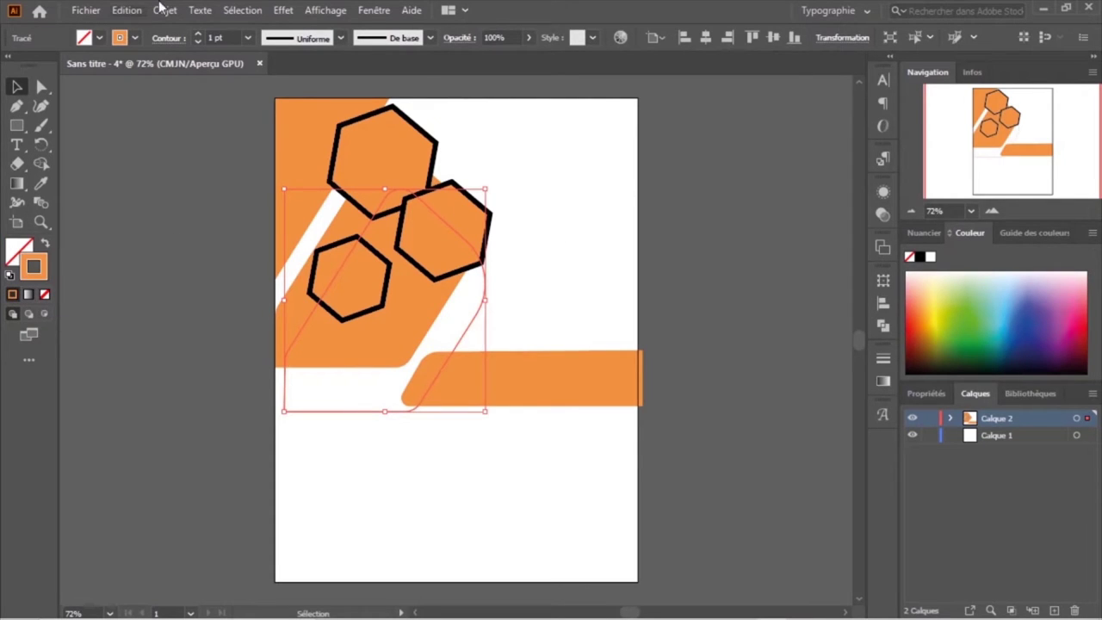
click(197, 34)
text(13)
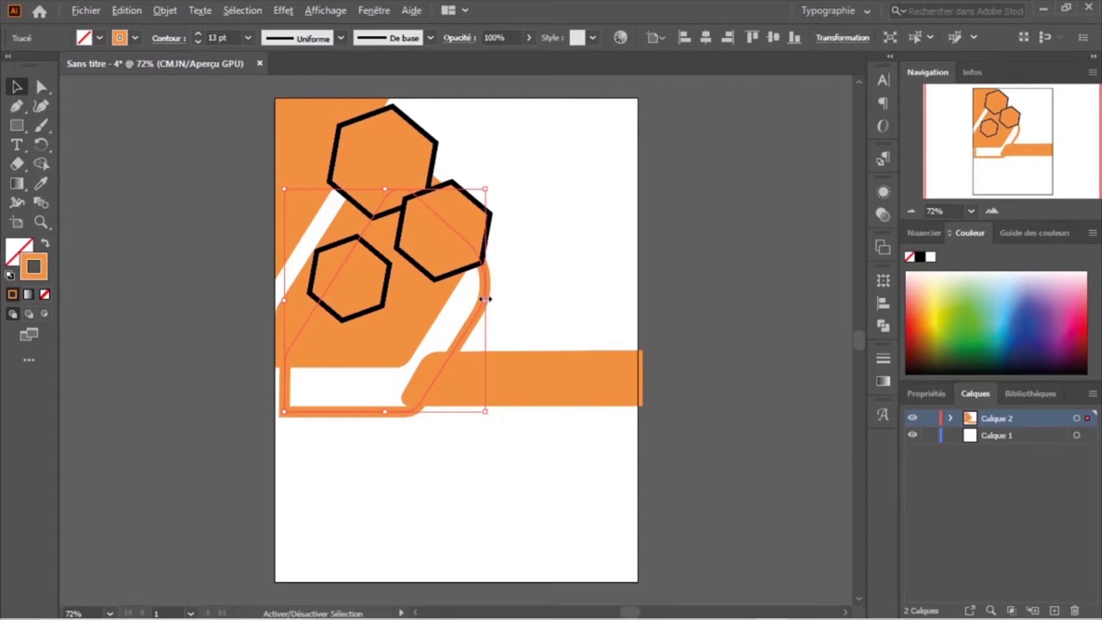
drag(486, 299, 499, 310)
key(Right)
key(Right)
key(Right)
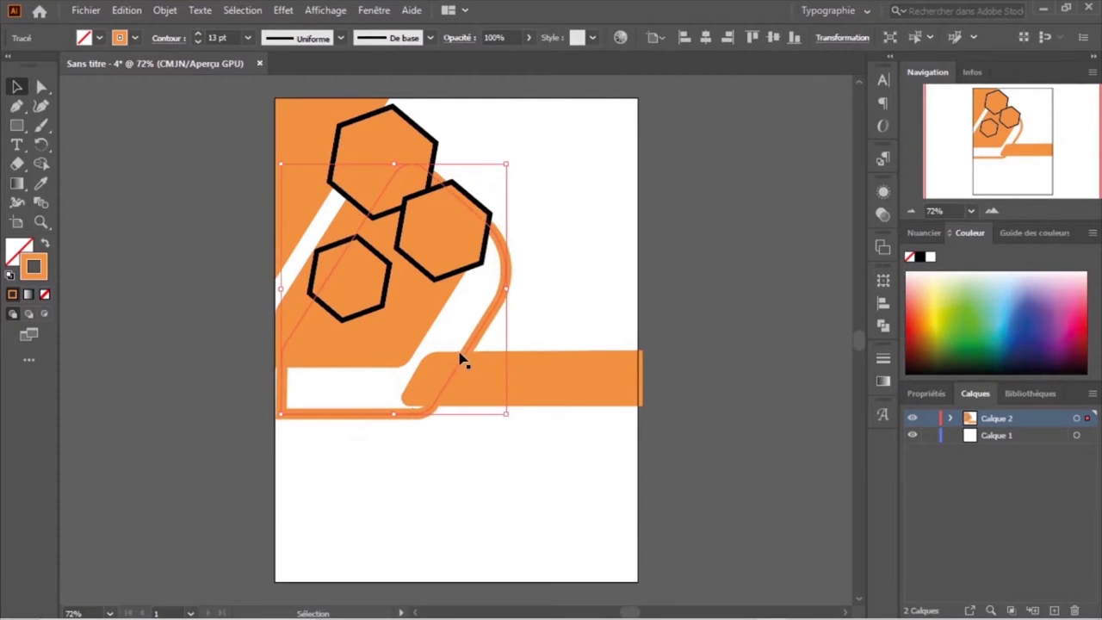
key(Down)
key(Down)
key(Down)
key(Down)
key(Down)
key(Down)
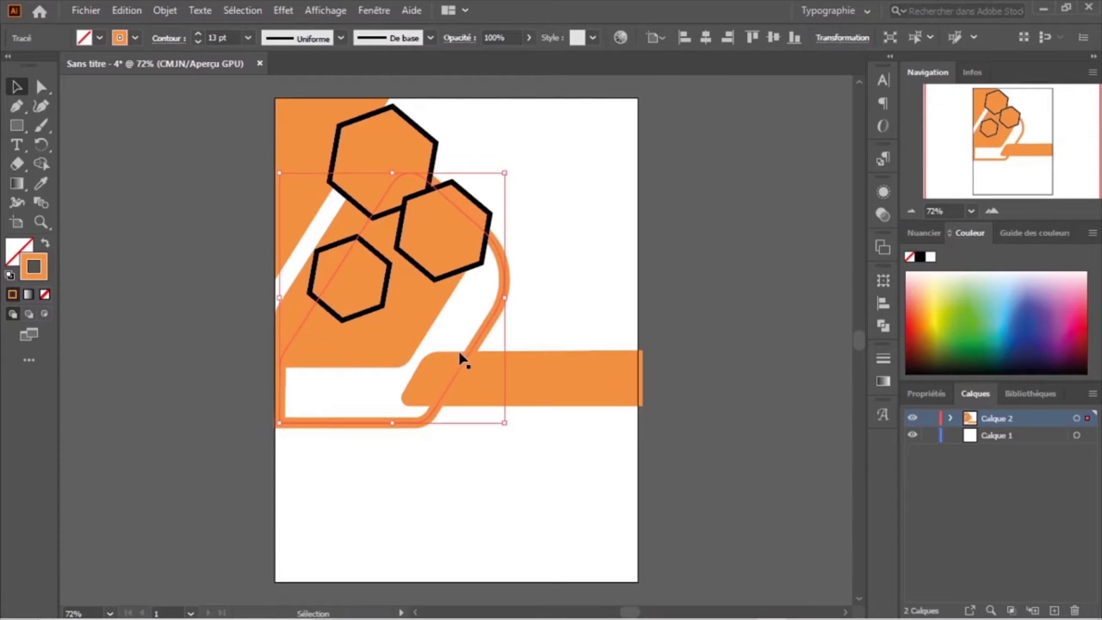
key(Left)
key(Left)
key(Left)
key(Left)
key(Left)
key(Left)
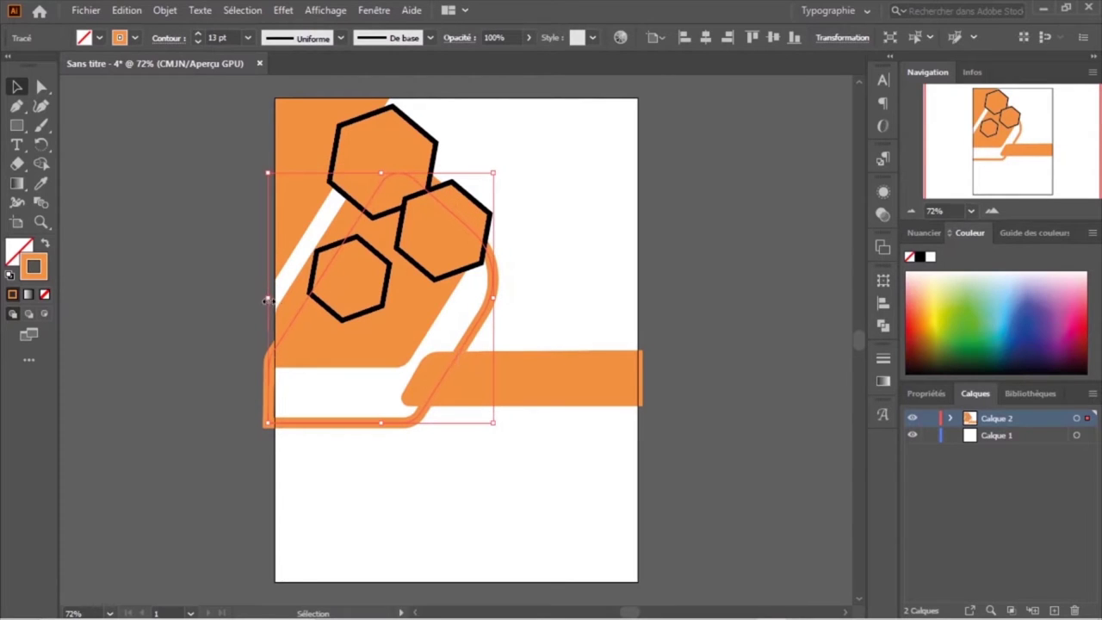
drag(266, 299, 262, 300)
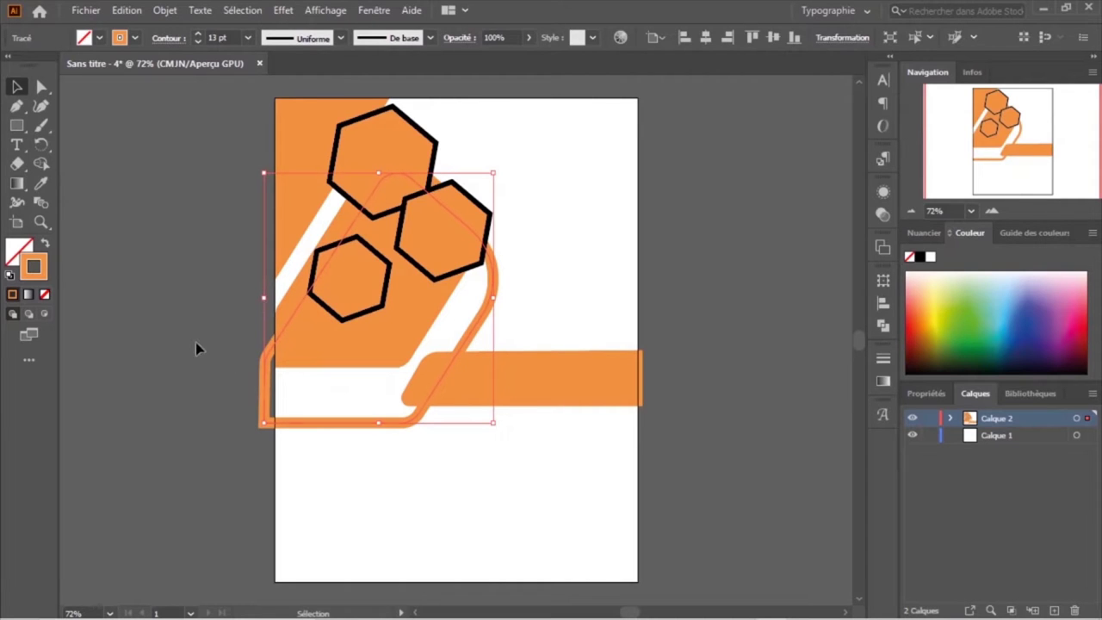
drag(386, 352, 389, 384)
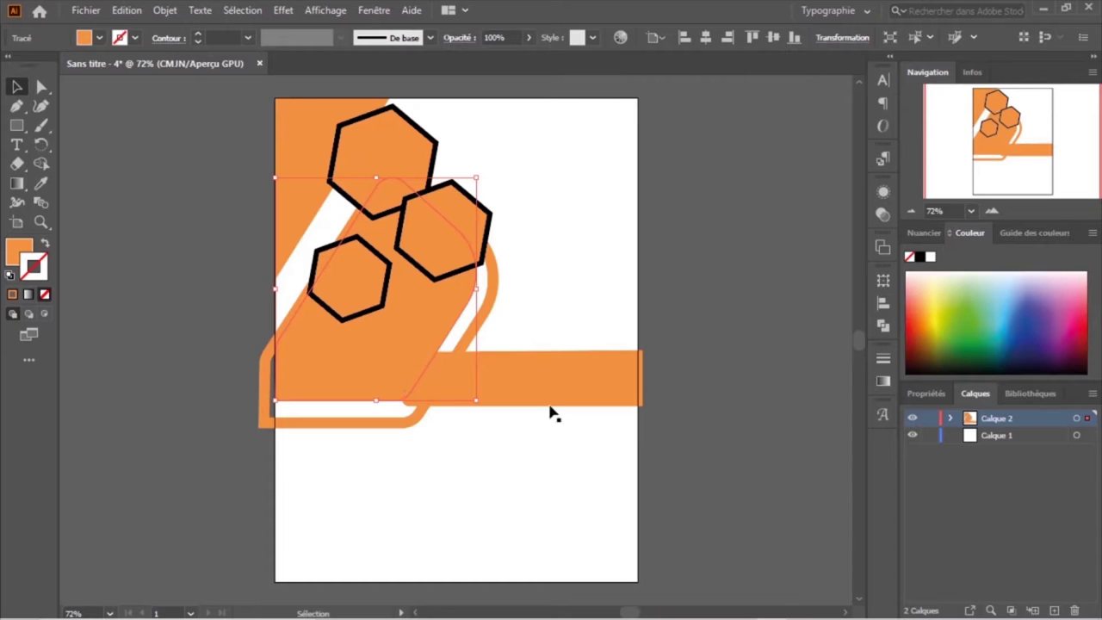
Step: Shift-nudge the outline frame, orange bar and diagonal band downward
click(366, 428)
key(shift+Down)
key(shift+Down)
key(shift+Down)
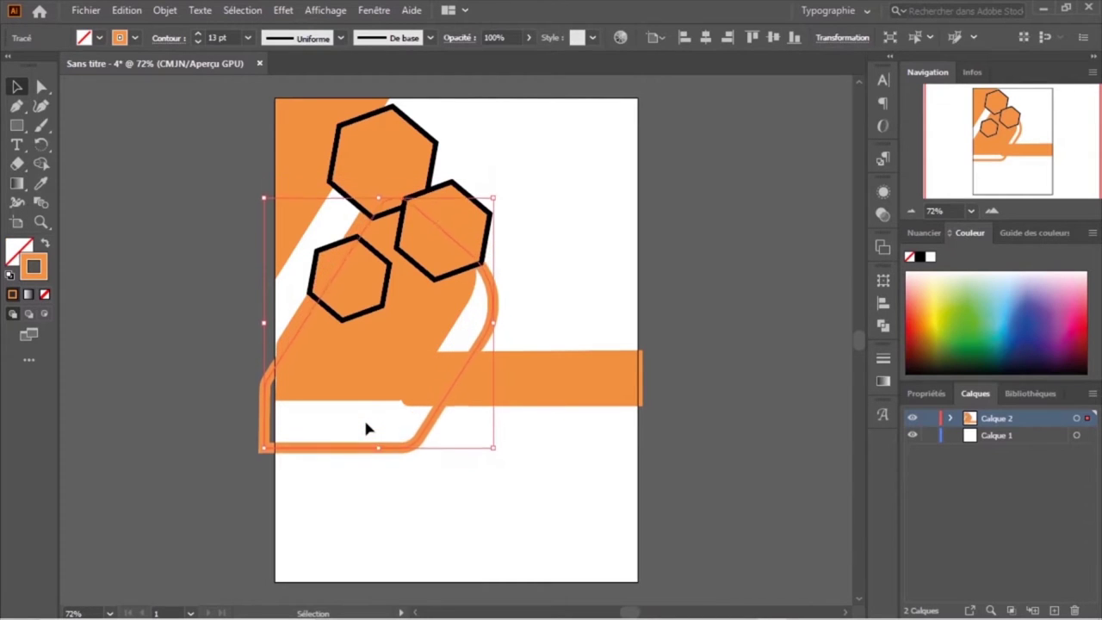
key(shift+Down)
key(shift+Down)
key(shift+Down)
key(shift+Down)
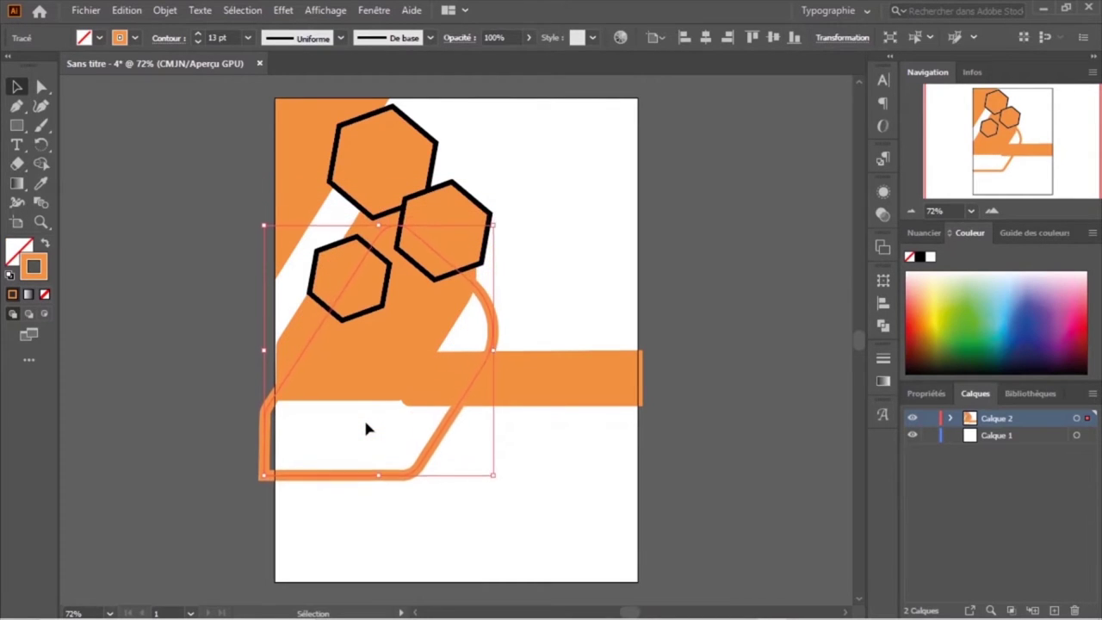
key(shift+Down)
key(shift+Down)
key(shift+Down)
click(600, 394)
key(shift+Down)
key(shift+Down)
key(shift+Down)
key(shift+Down)
key(shift+Down)
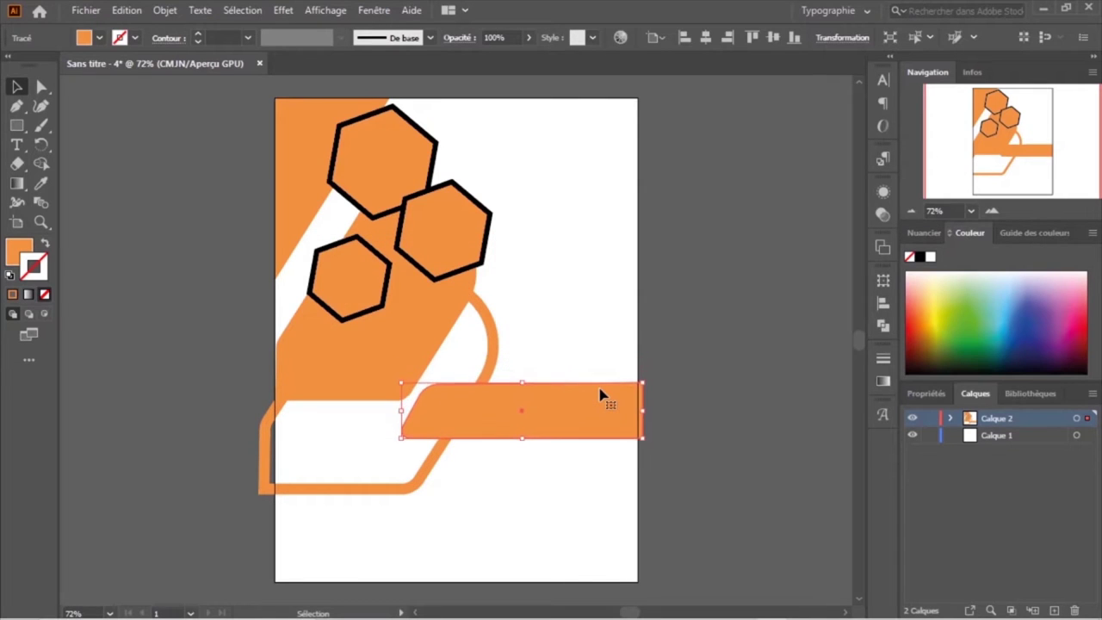
click(354, 352)
key(shift+Down)
key(shift+Down)
key(shift+Down)
key(shift+Down)
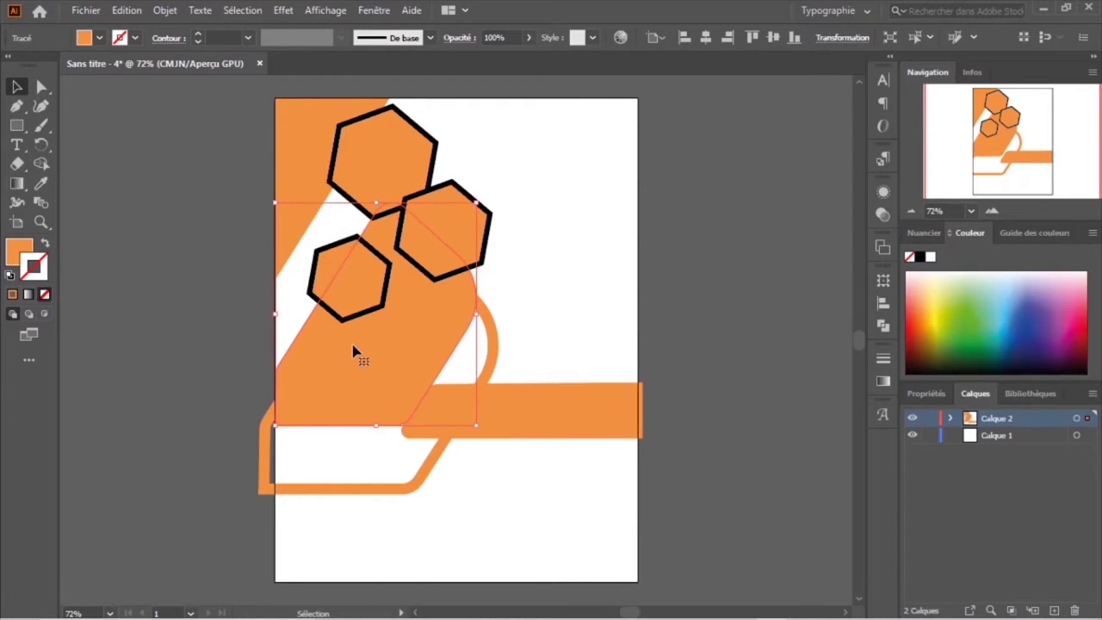
key(shift+Down)
key(shift+Down)
key(shift+Down)
key(shift+Down)
key(shift+Down)
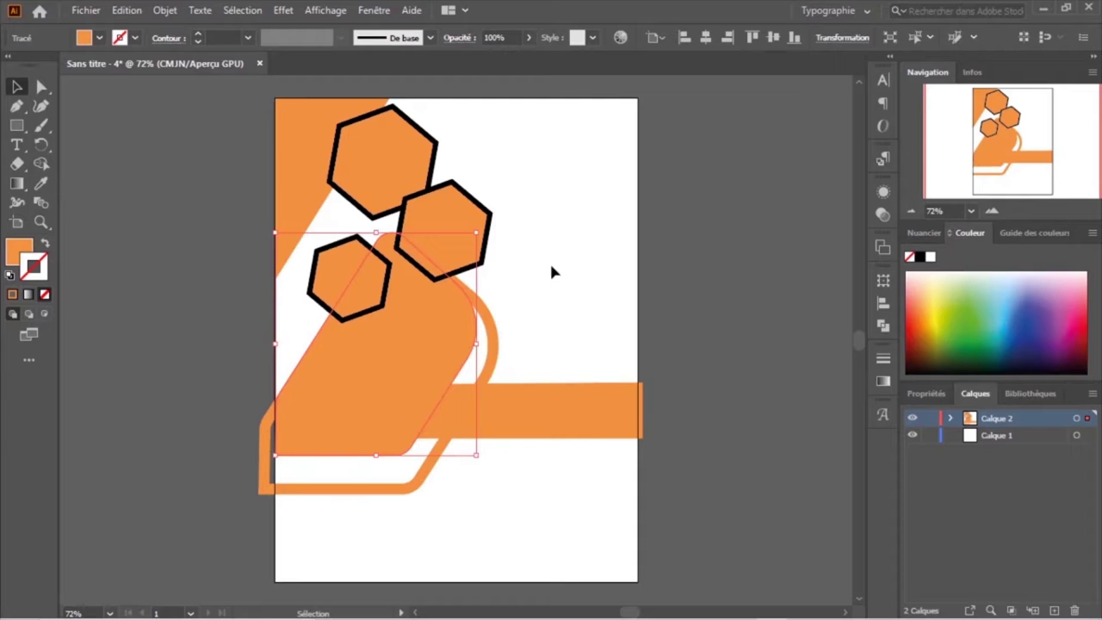
Step: Give the horizontal bar no outline and a brighter yellow-orange fill
click(551, 267)
click(553, 411)
key(x)
click(919, 293)
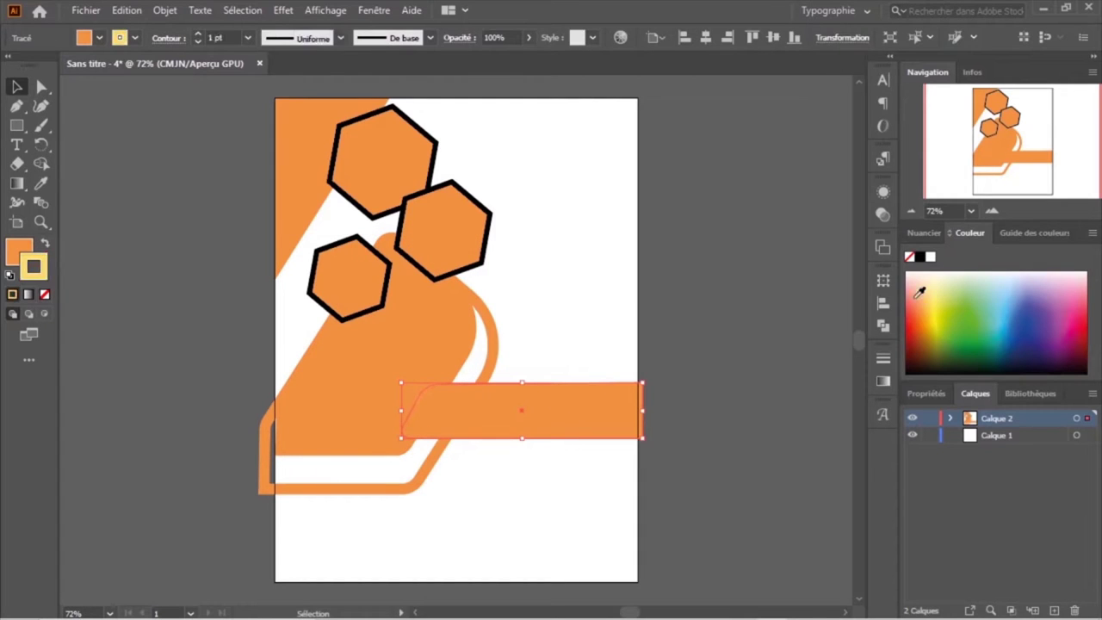
click(44, 294)
click(19, 252)
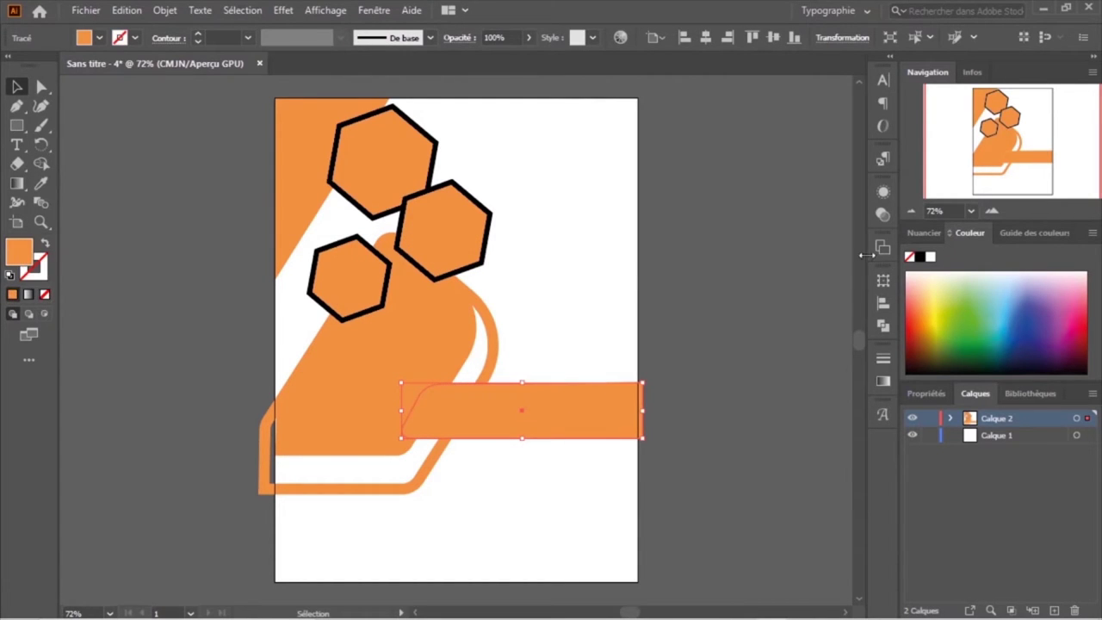
click(929, 314)
click(697, 310)
Step: Fill the large diagonal shape solid black
click(344, 438)
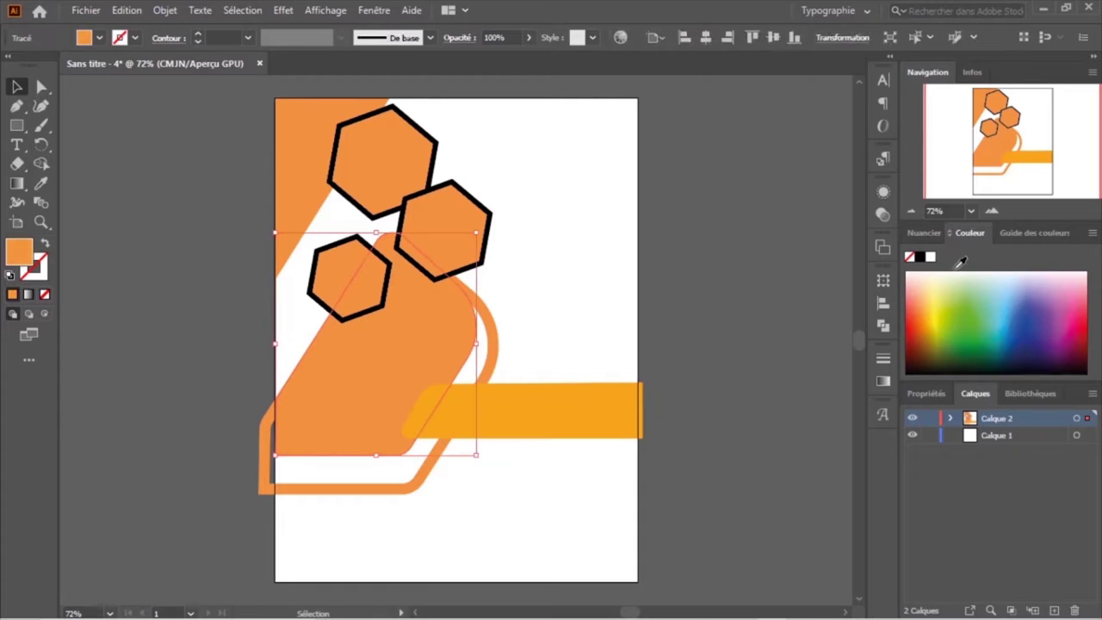
click(919, 256)
click(106, 422)
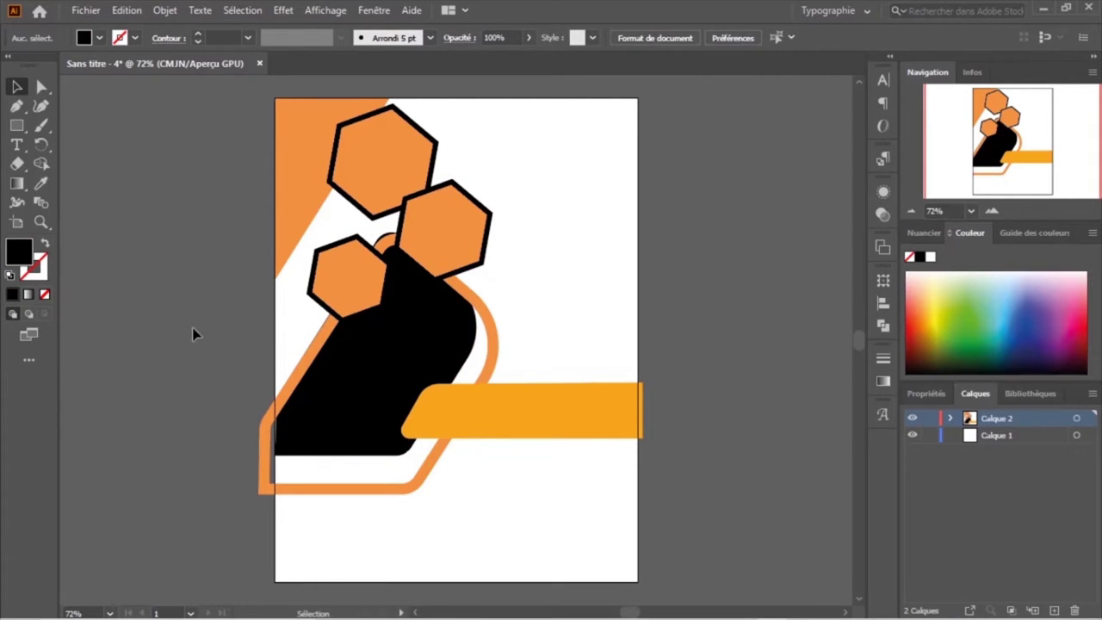
click(362, 405)
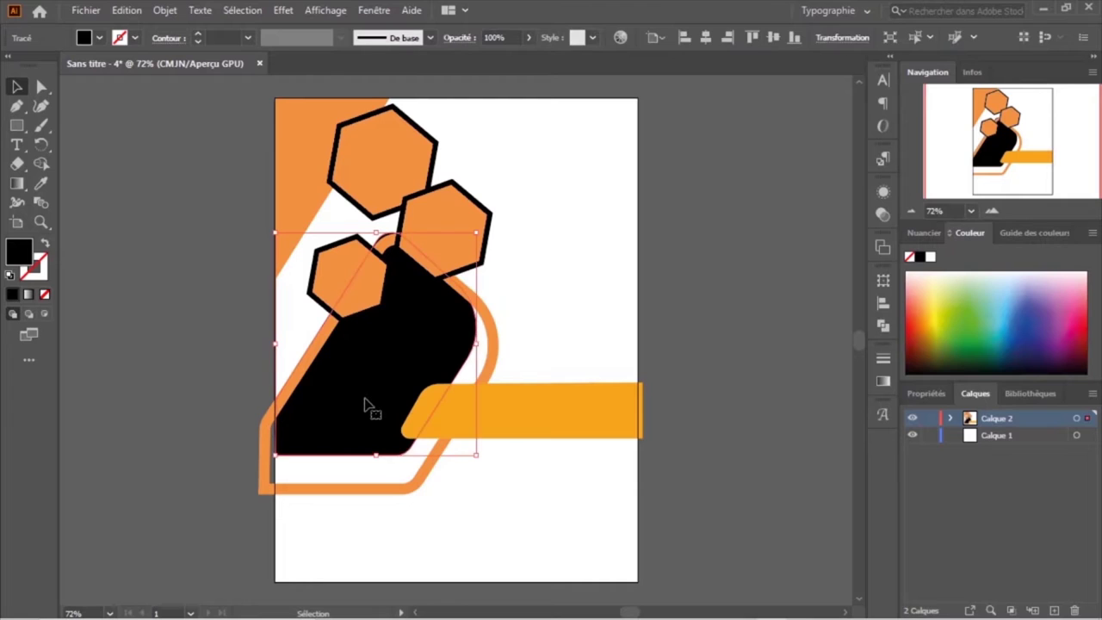
Step: Tilt the orange outline slightly and lower the black shape a little
click(372, 500)
click(261, 495)
drag(256, 493, 256, 491)
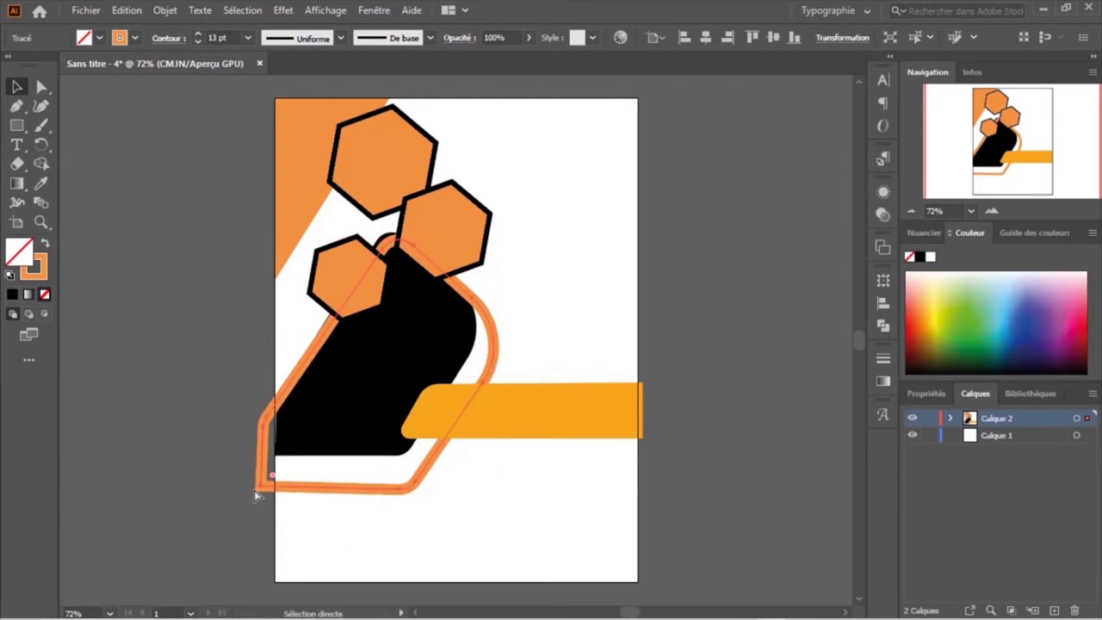
click(372, 419)
drag(371, 413, 371, 427)
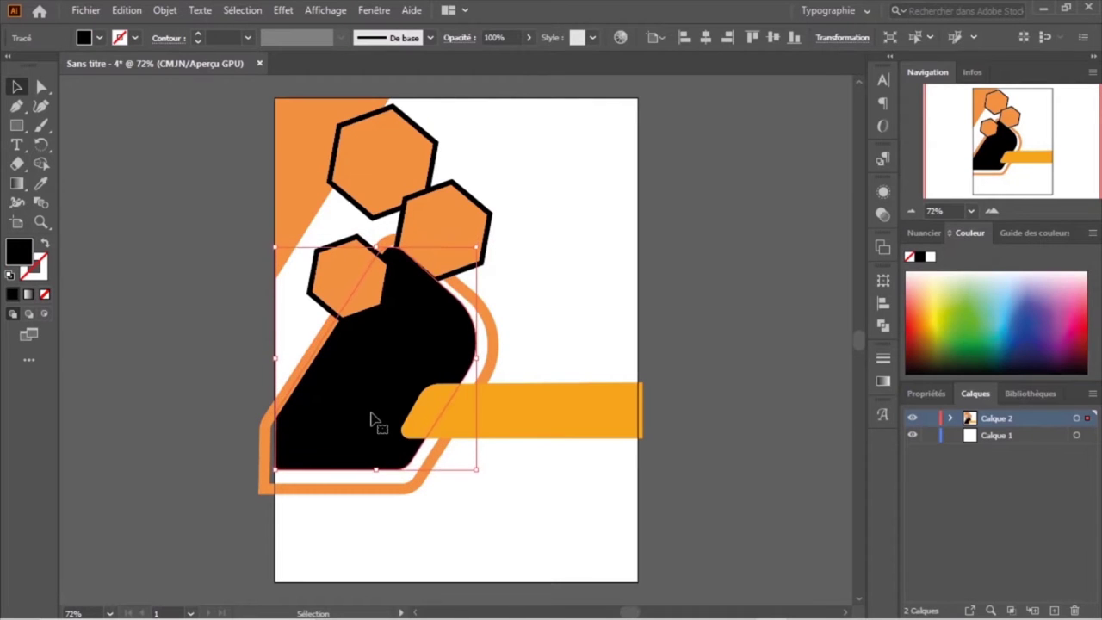
Step: Enlarge the top-left orange triangle from its corner so its diagonal sweeps behind the hexagons
click(262, 265)
click(308, 226)
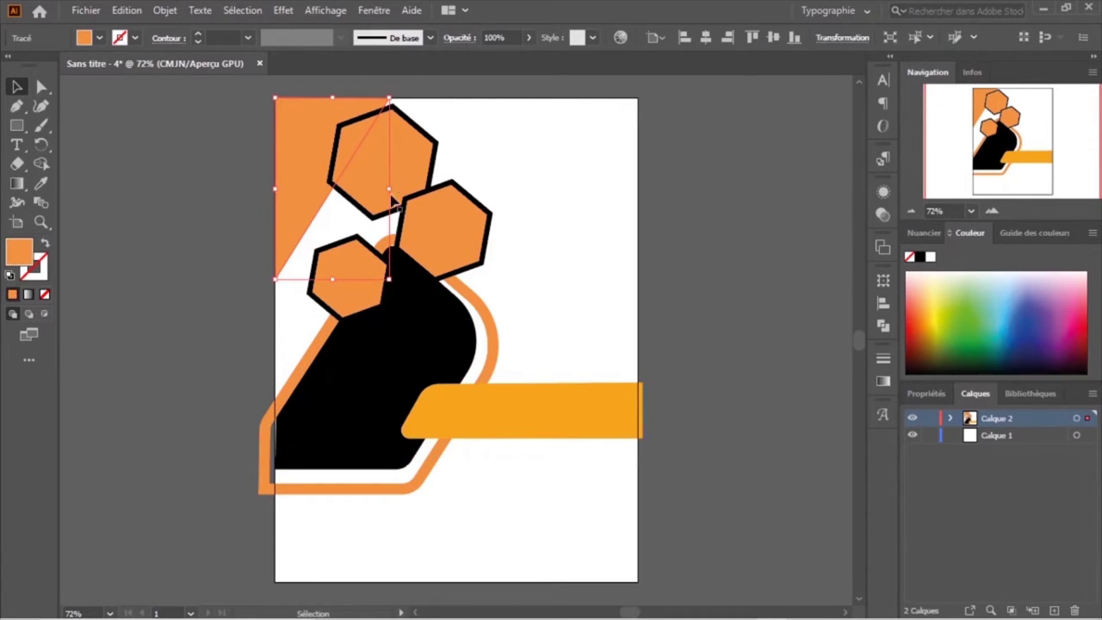
drag(391, 188, 404, 189)
drag(311, 173, 324, 199)
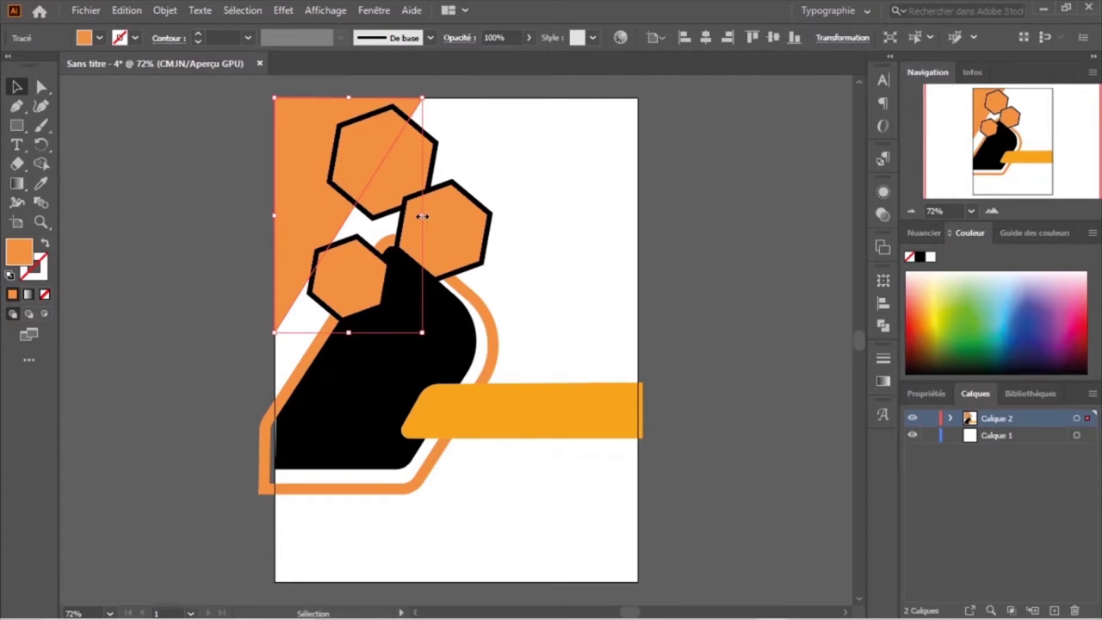
drag(421, 216, 433, 216)
drag(320, 206, 329, 224)
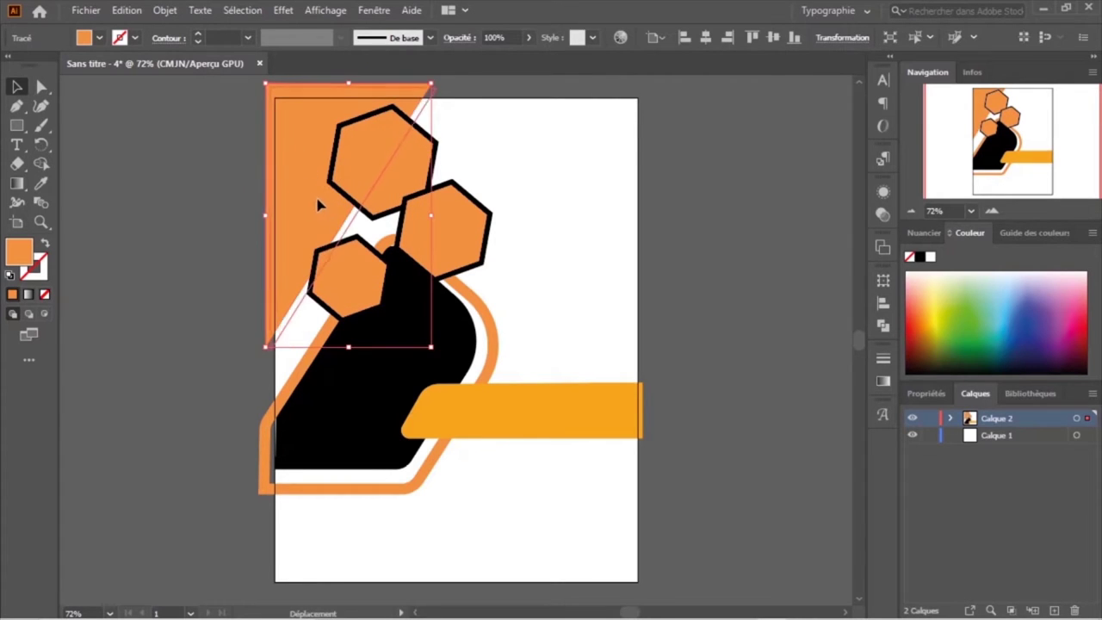
click(136, 244)
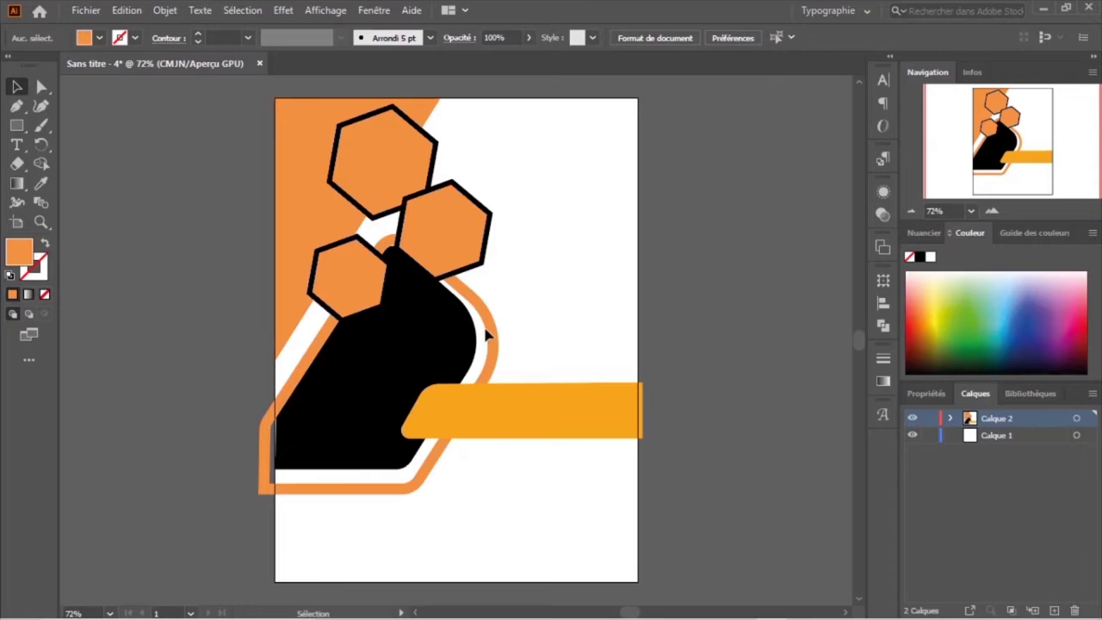
Step: Move the two lower hexagons up and right, one beyond the artboard's right edge
click(355, 282)
drag(349, 277, 725, 192)
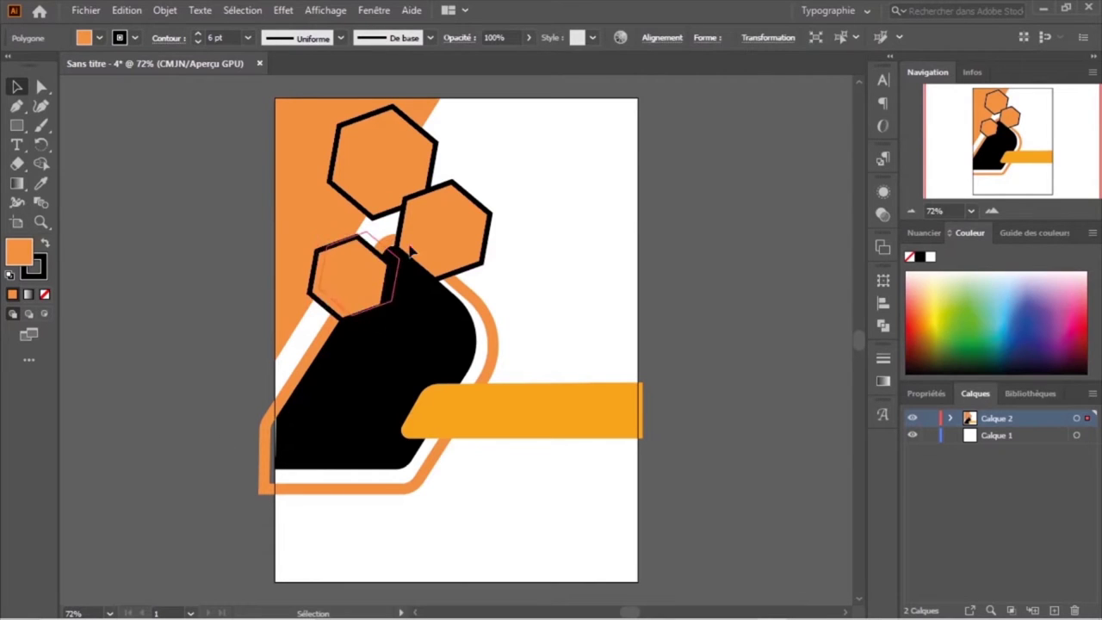
drag(443, 238, 587, 183)
Step: Select the orange outline path and bring up the Pathfinder shape options
click(405, 352)
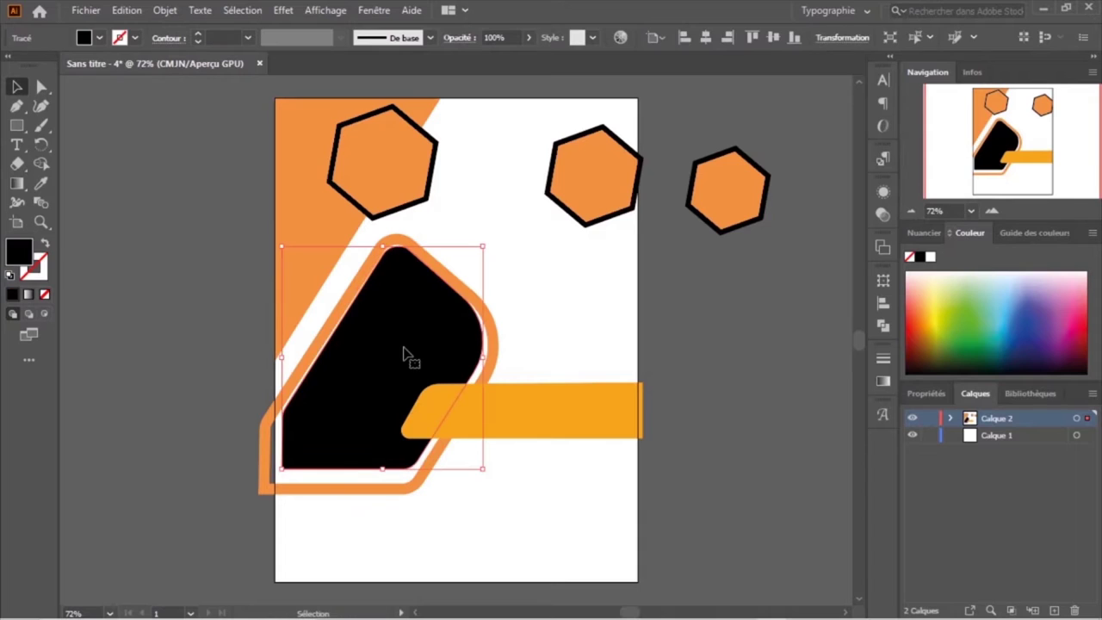
click(375, 530)
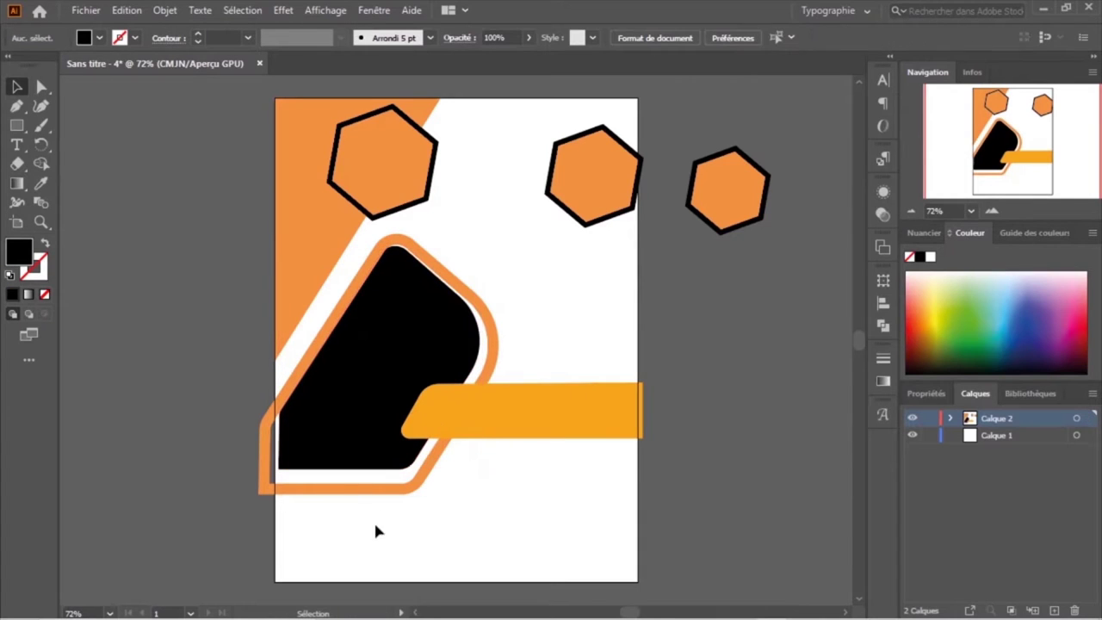
click(379, 488)
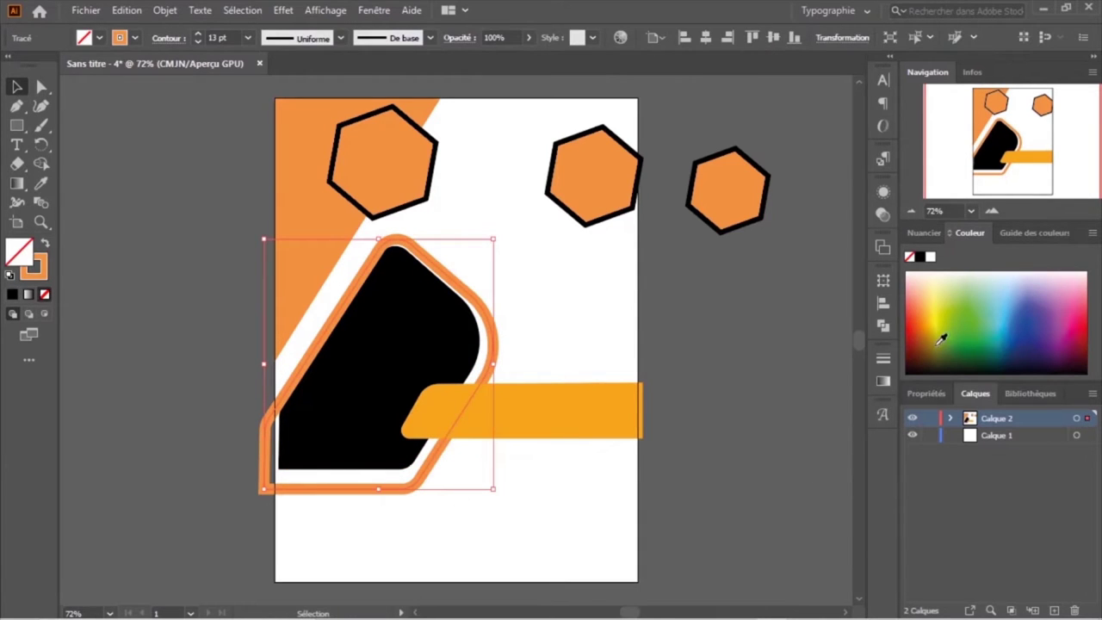
click(882, 324)
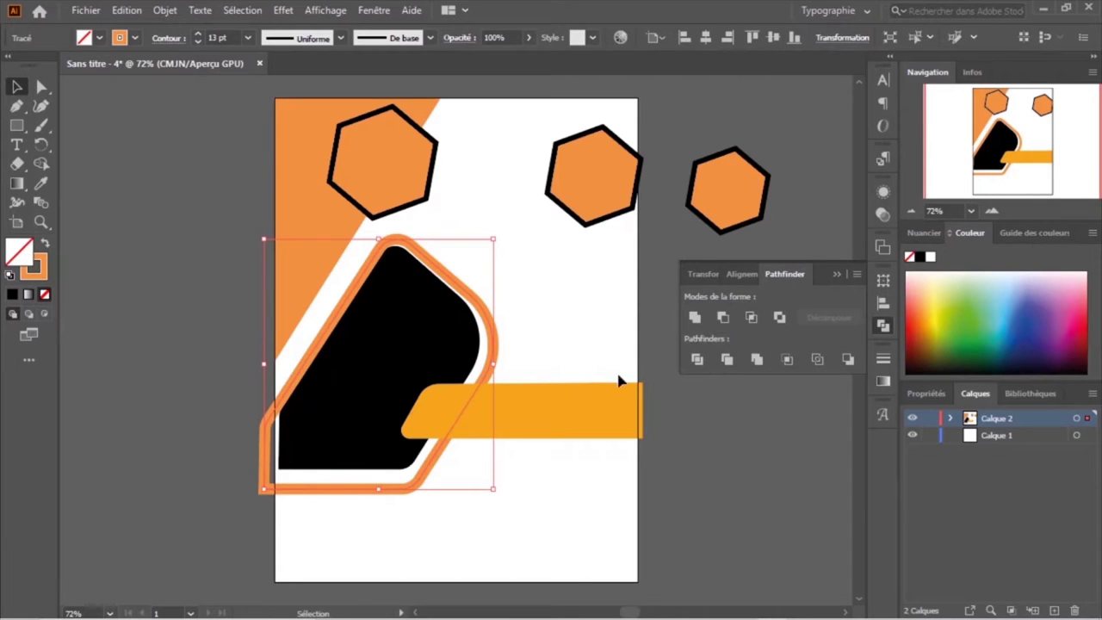
Step: Scissor-cut the orange outline and delete its left side and top tip pieces
click(836, 274)
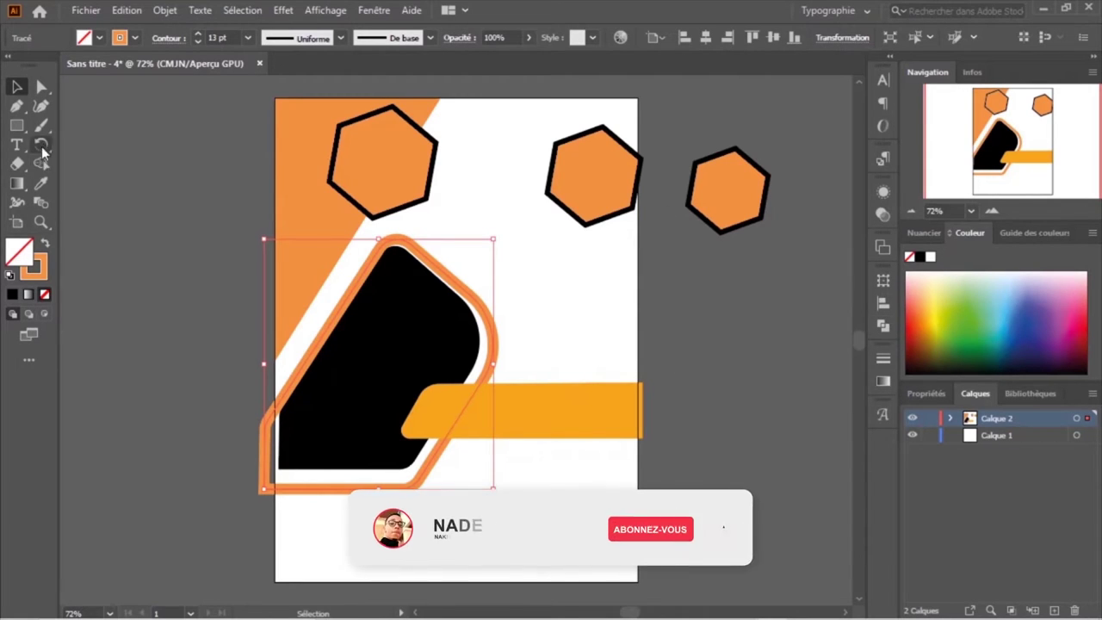
drag(17, 164, 75, 185)
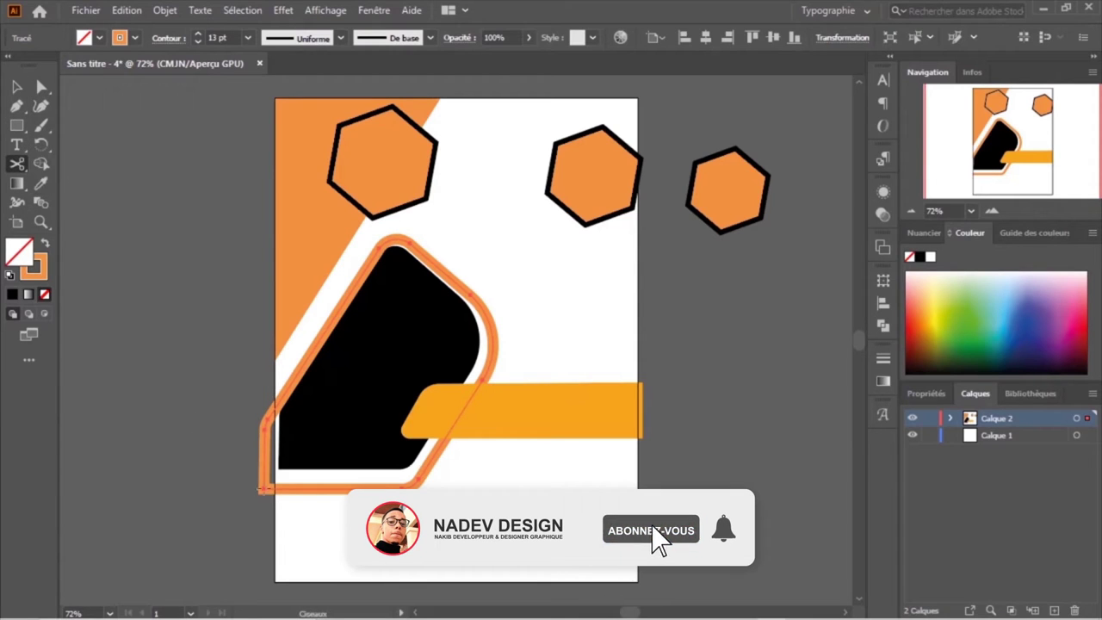
click(383, 252)
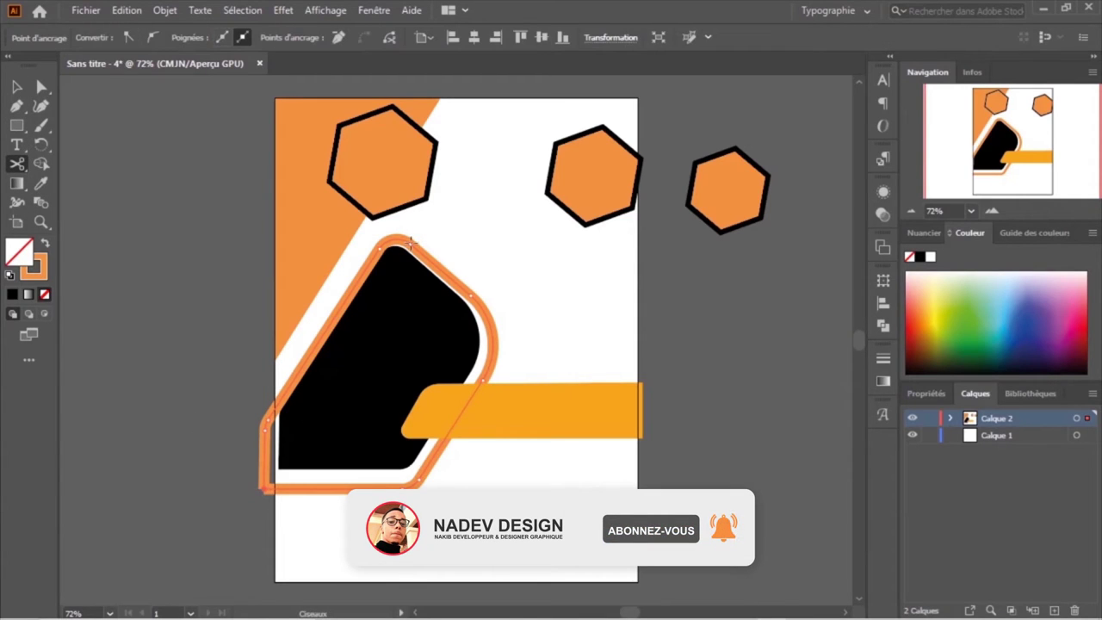
key(a)
click(322, 347)
key(Delete)
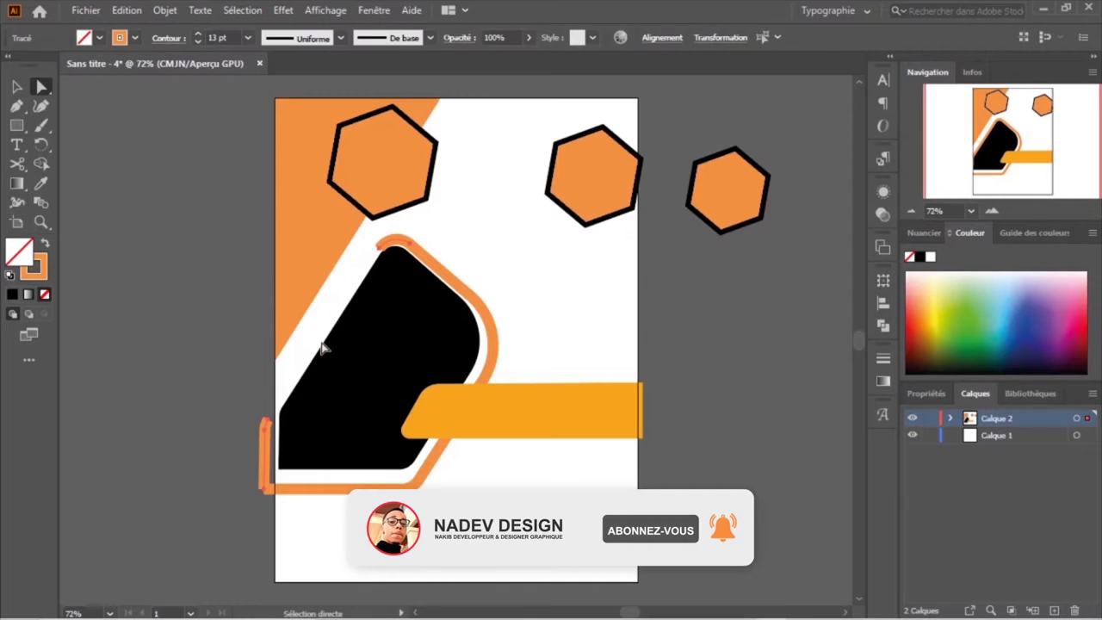
key(Delete)
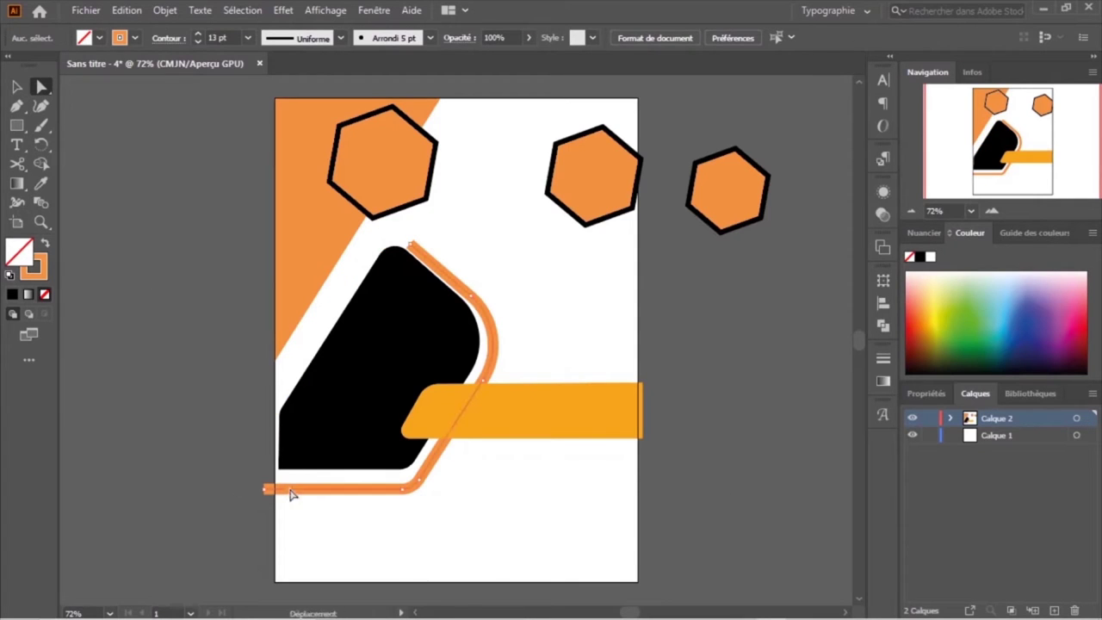
click(267, 489)
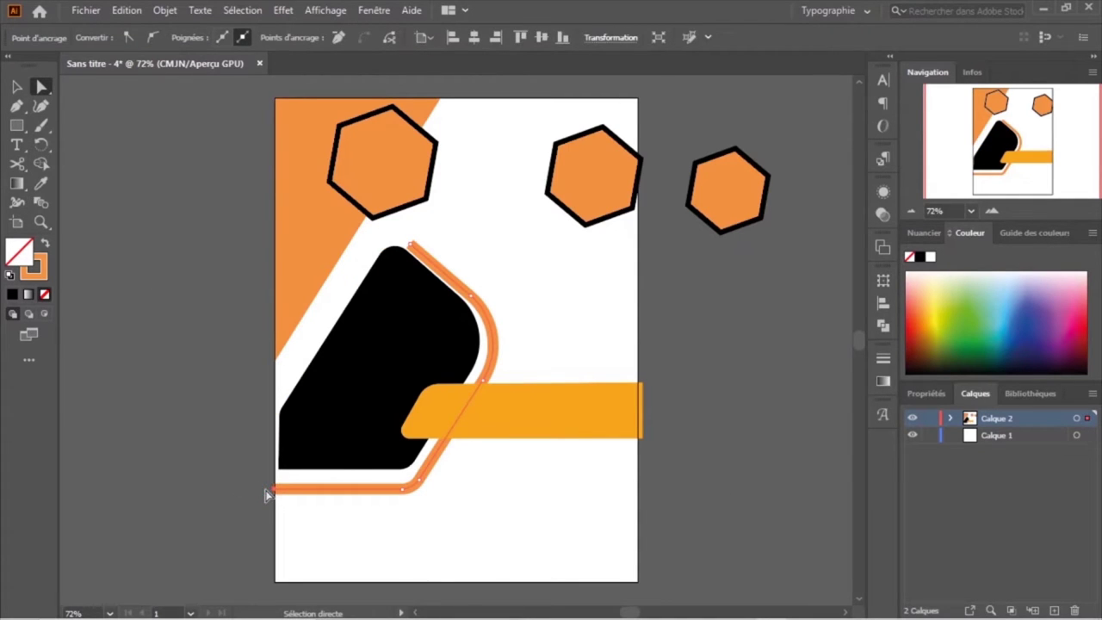
key(ctrl+shift+a)
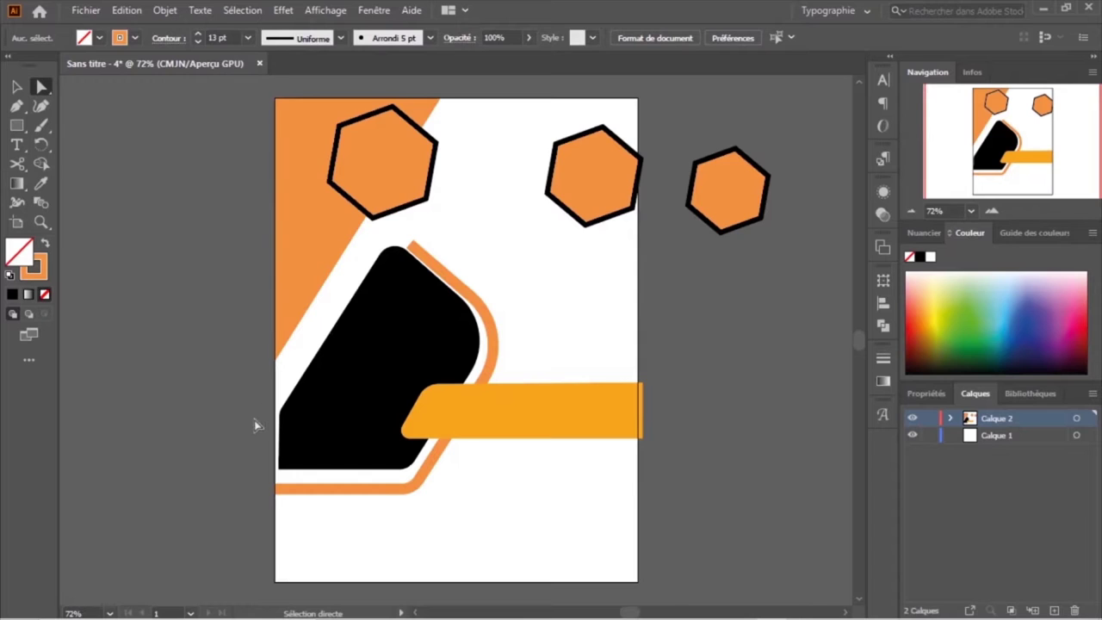
click(382, 413)
Step: Scale the black shape up slightly, nudge it up-left, tilt it, and narrow its left side
key(v)
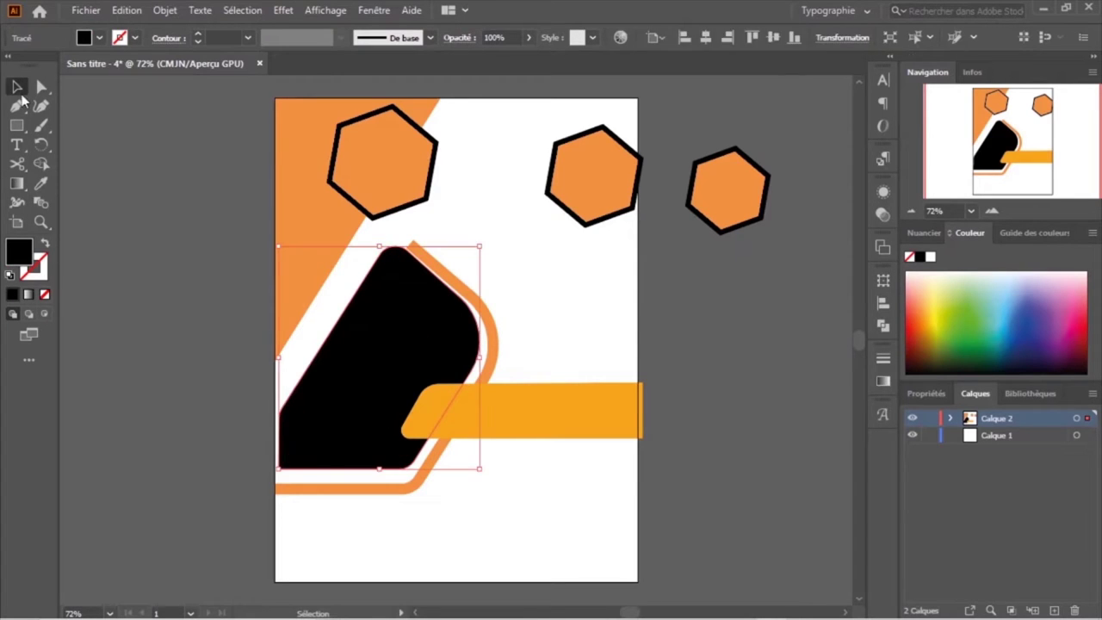
key(ctrl+shift+a)
click(365, 393)
drag(380, 245, 371, 244)
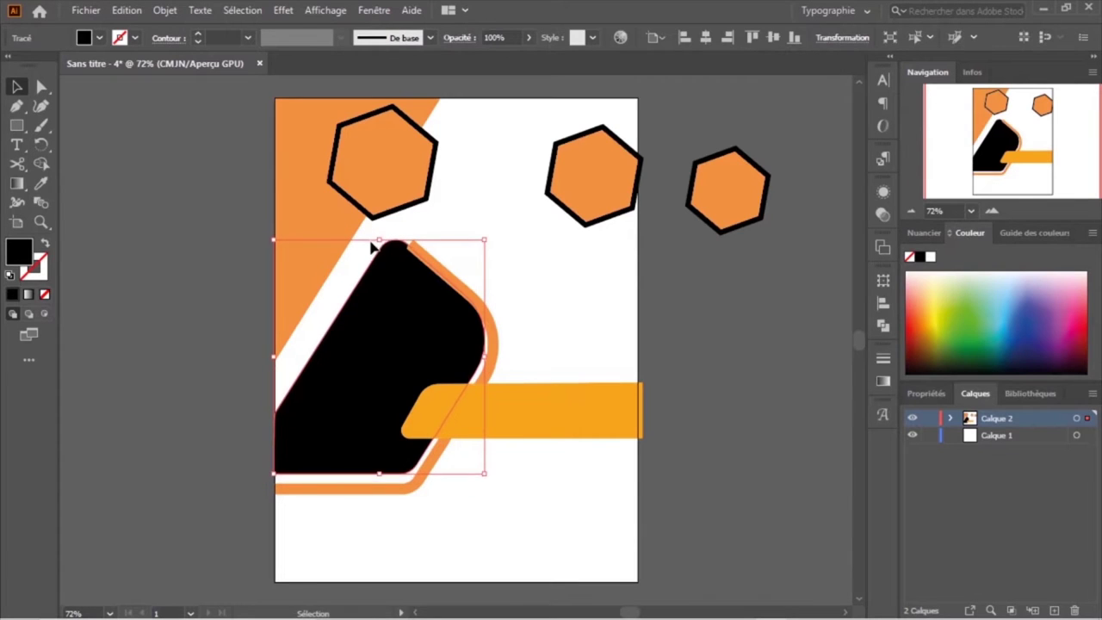
key(shift+Up)
key(Left)
key(Left)
key(Left)
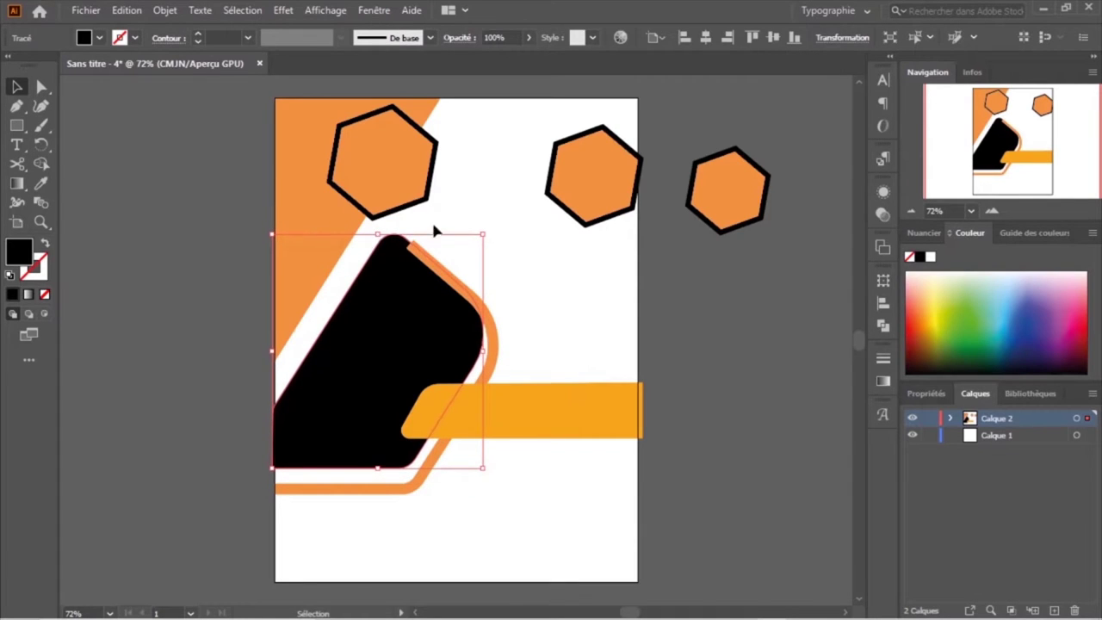
drag(488, 227, 486, 225)
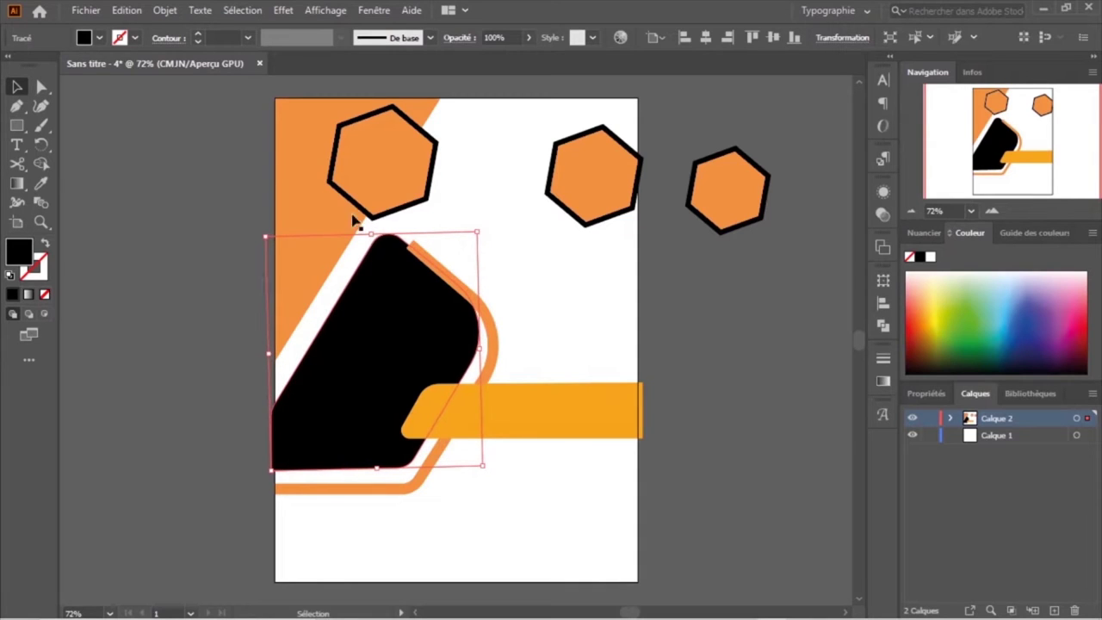
drag(268, 353, 272, 353)
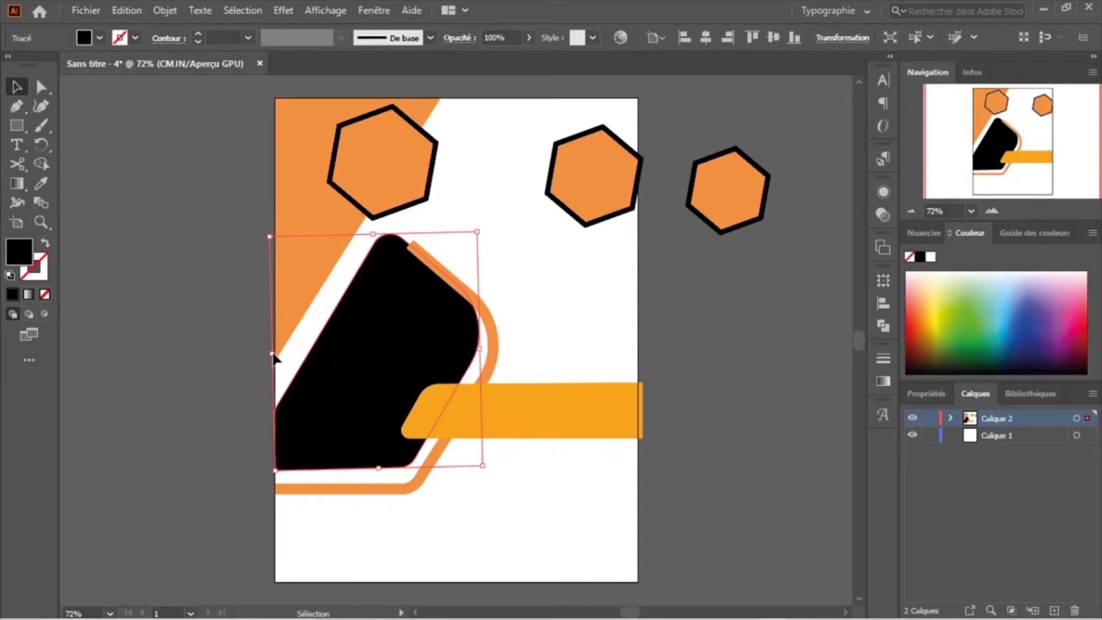
Step: Bring the black shape forward, stretch it upward, and stack the orange bar in front
click(587, 276)
click(949, 418)
drag(1016, 503, 1016, 429)
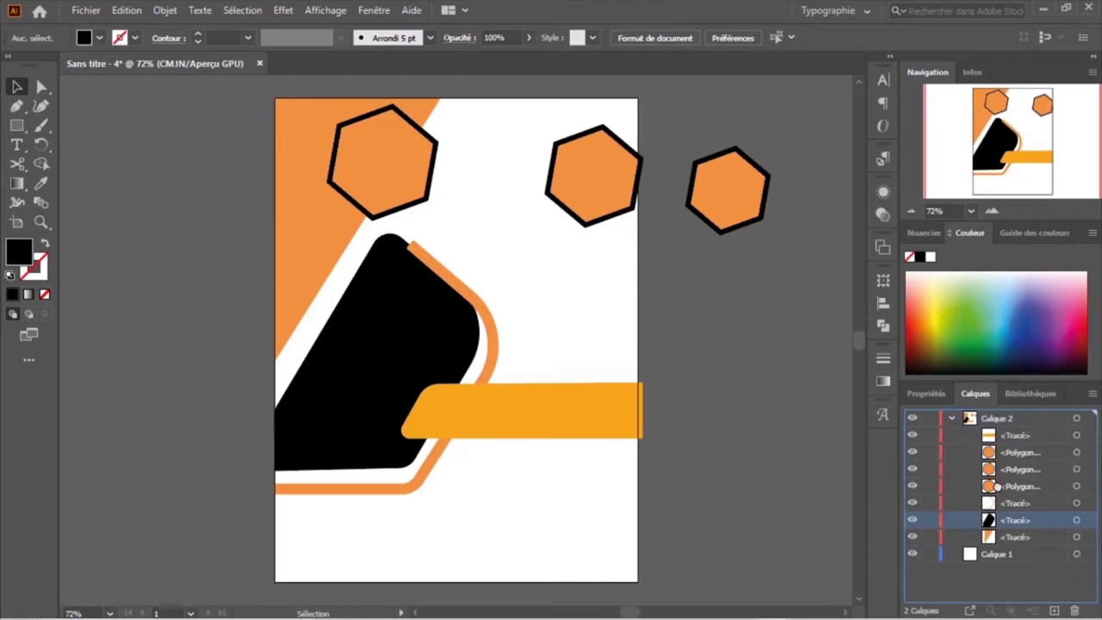
click(394, 271)
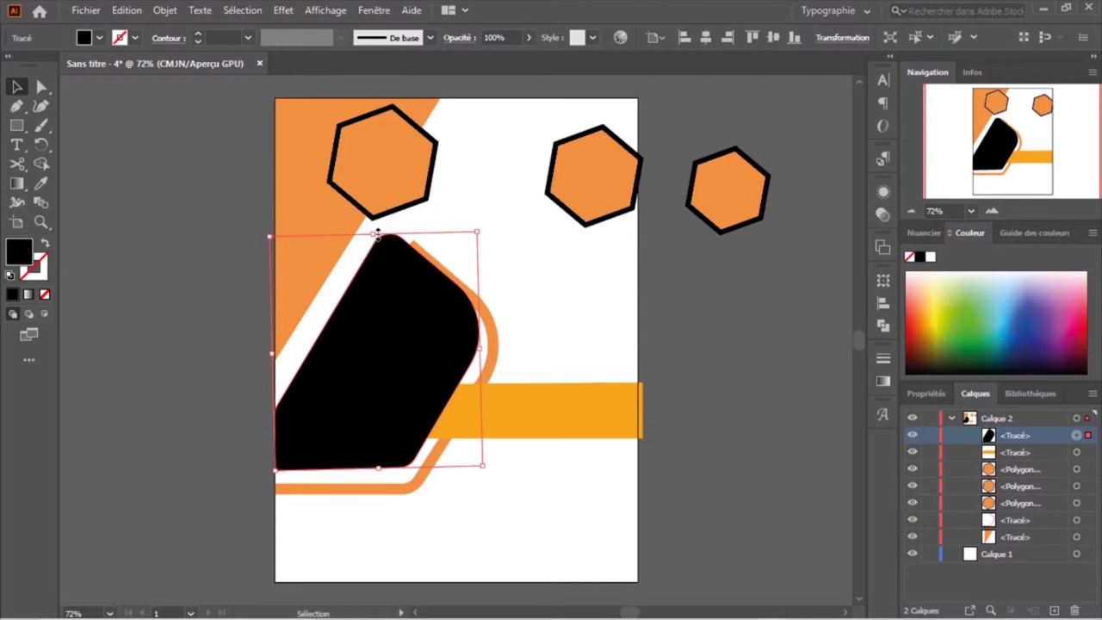
drag(373, 233, 372, 224)
click(160, 373)
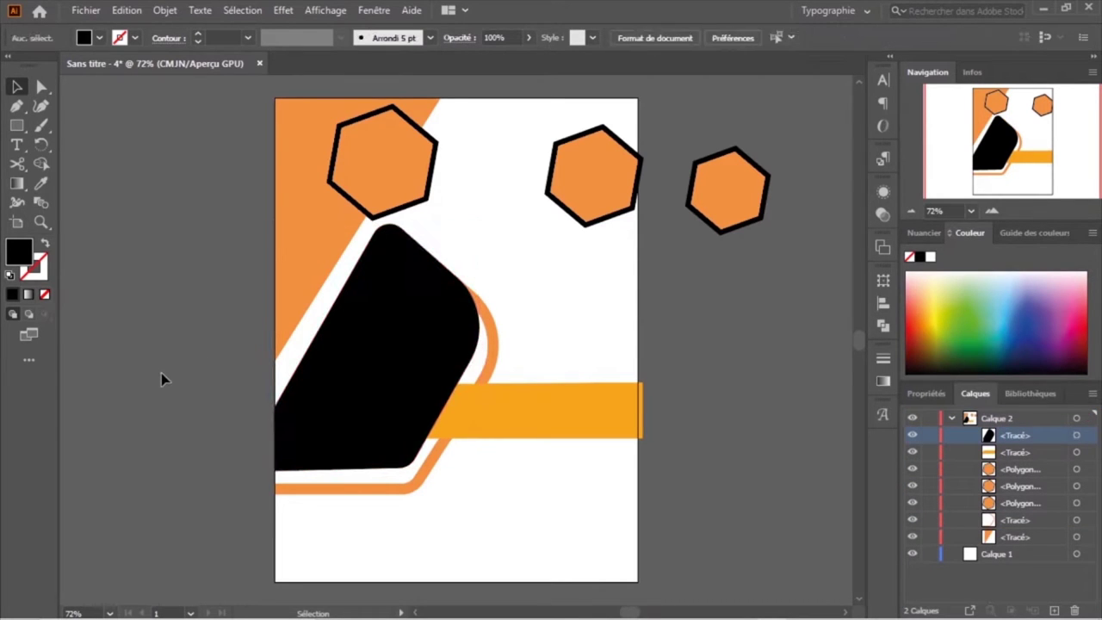
click(511, 430)
drag(1014, 452, 1013, 430)
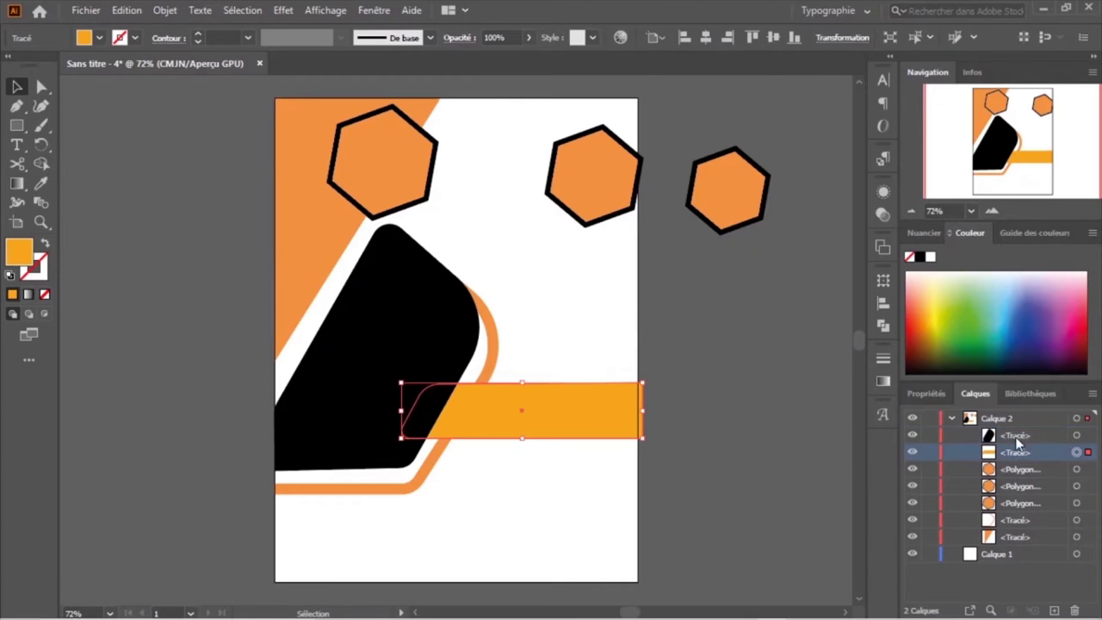
click(711, 315)
Step: Move two hexagons onto the black shape, stacked above it, with a white outline
drag(383, 163, 383, 200)
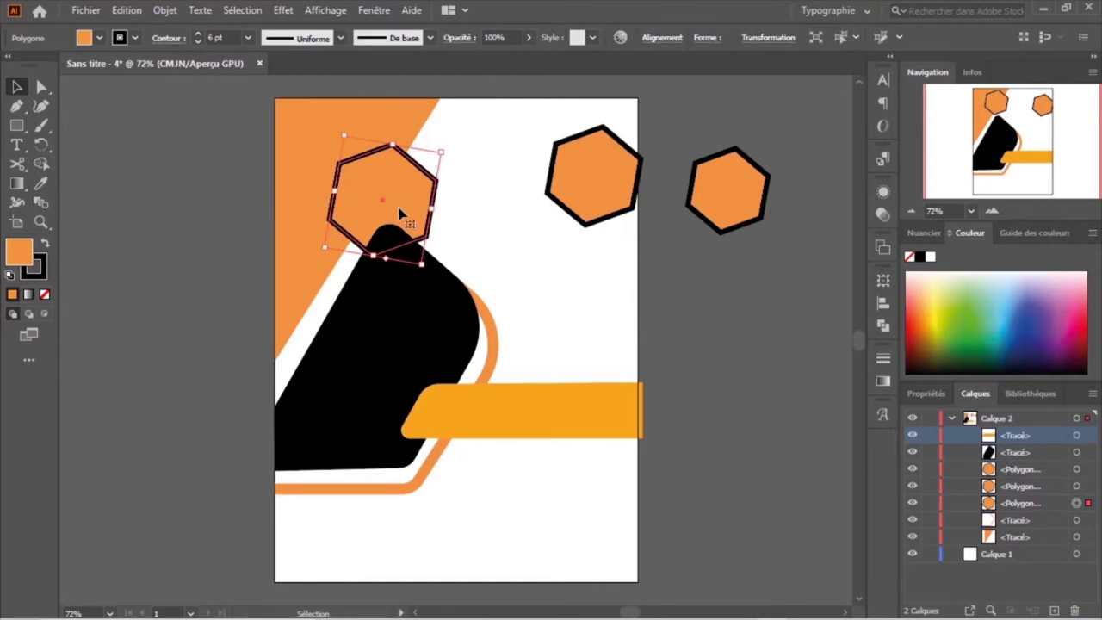
drag(1026, 506, 1029, 433)
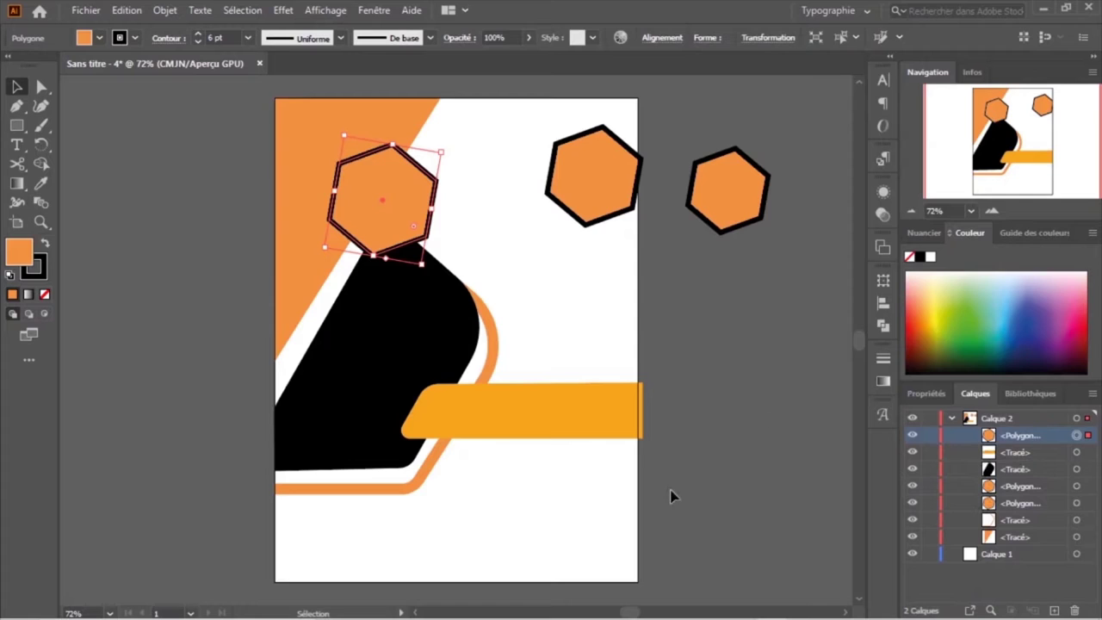
key(x)
click(931, 257)
click(712, 301)
drag(604, 191, 464, 309)
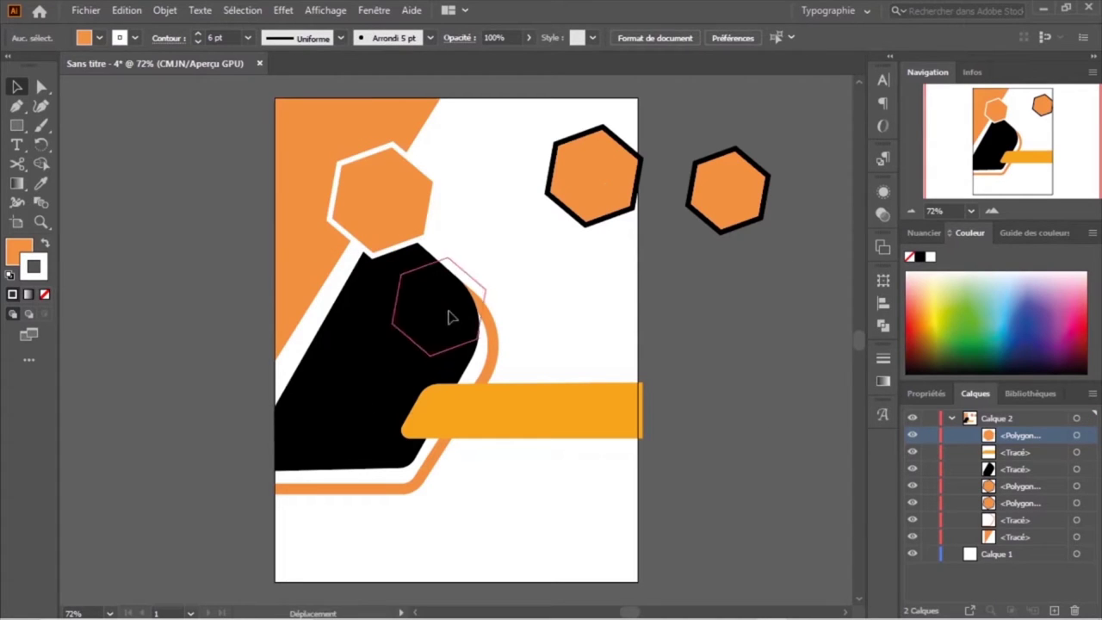
drag(1020, 502, 1021, 443)
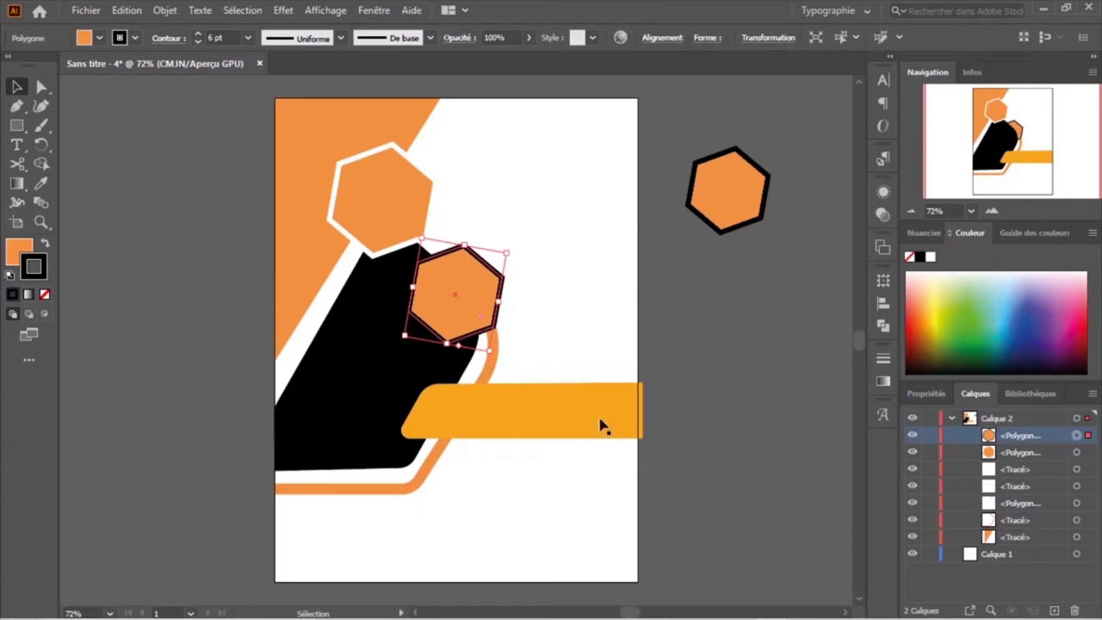
click(648, 303)
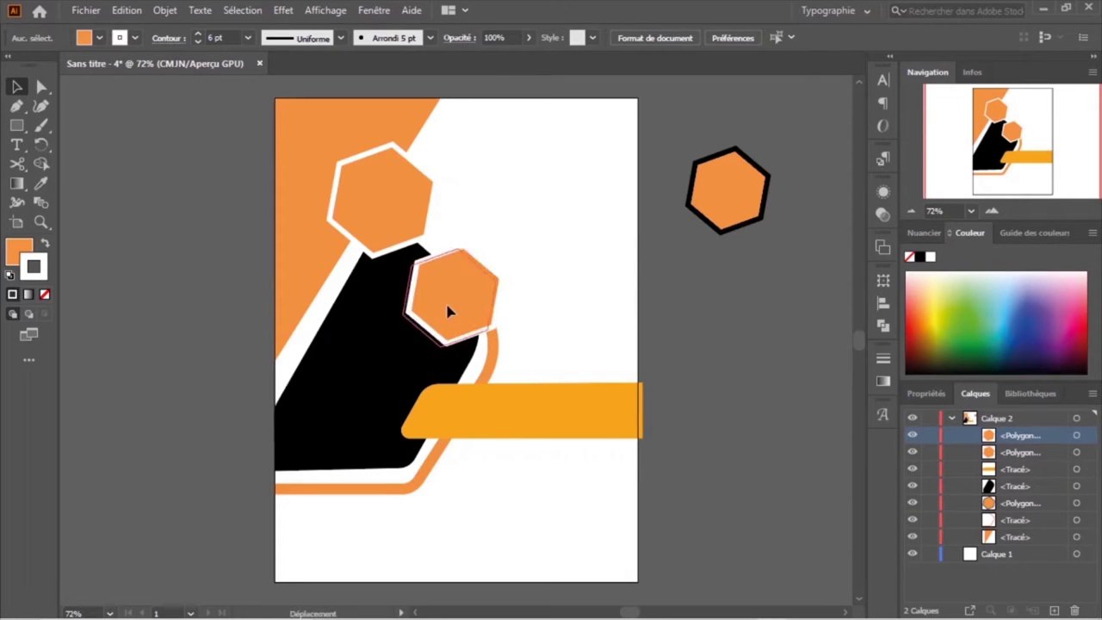
Step: Rotate the lower hexagon about 20° and enlarge both hexagons, the upper one much larger
click(455, 310)
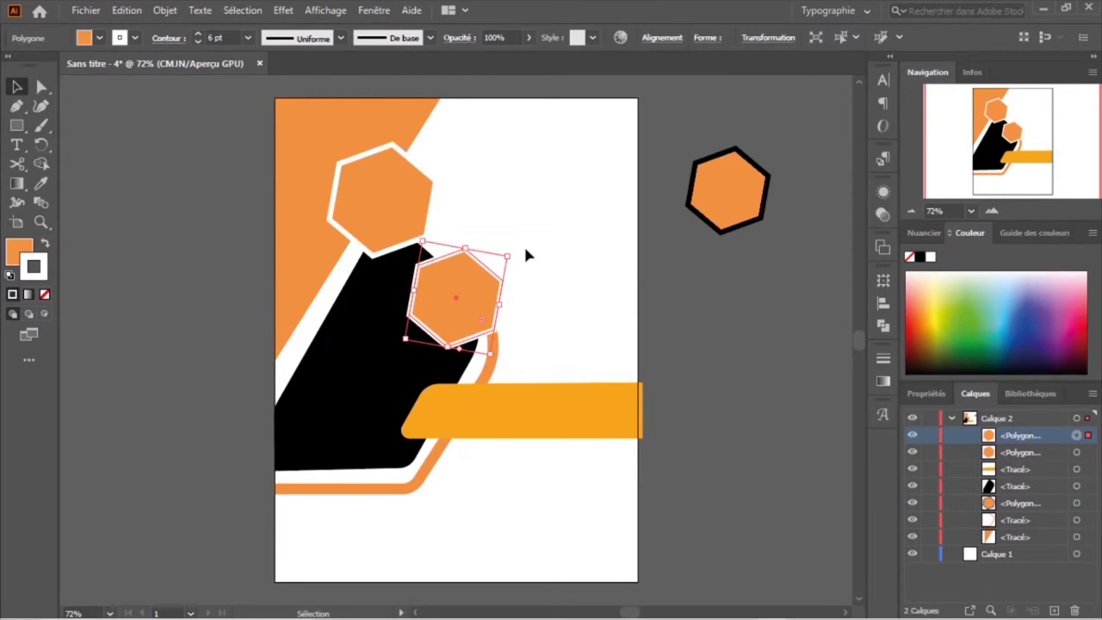
drag(526, 255, 536, 281)
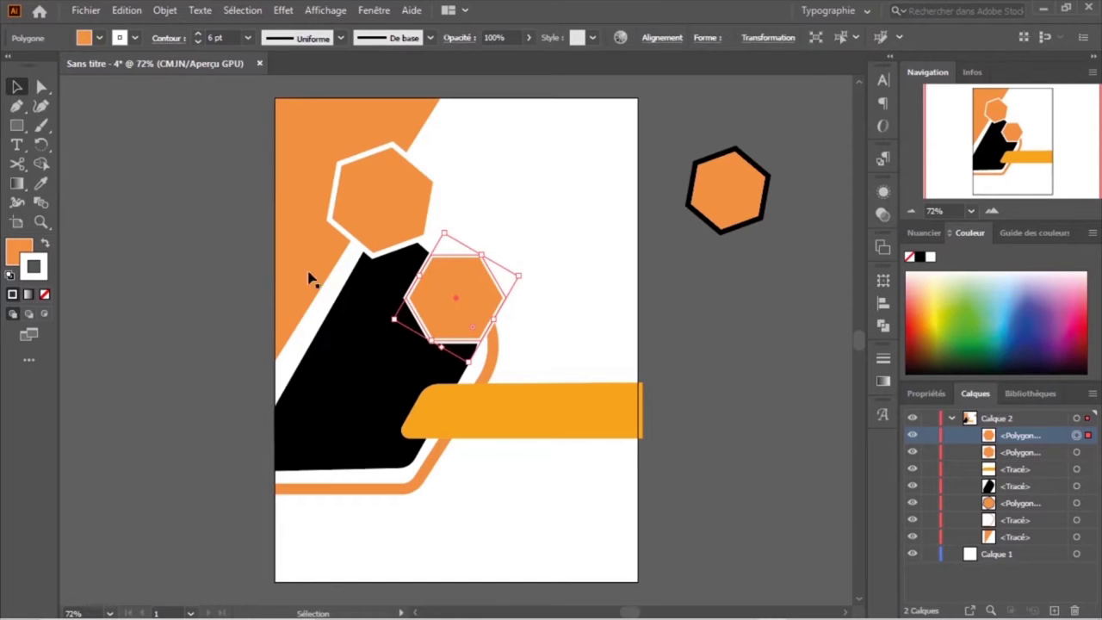
click(396, 226)
drag(434, 208, 457, 215)
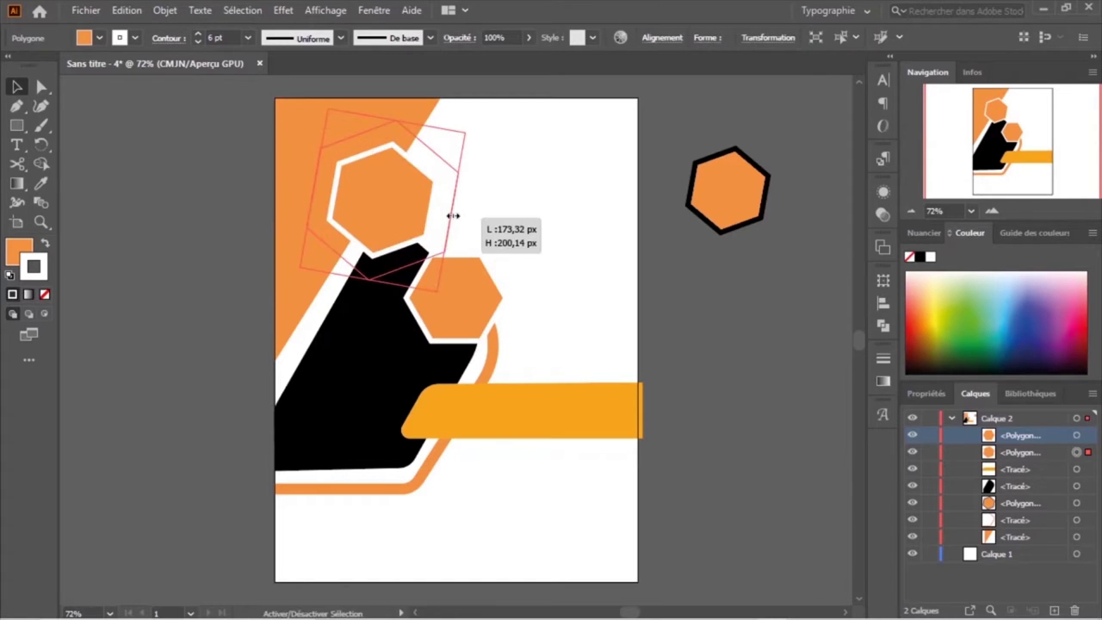
click(755, 344)
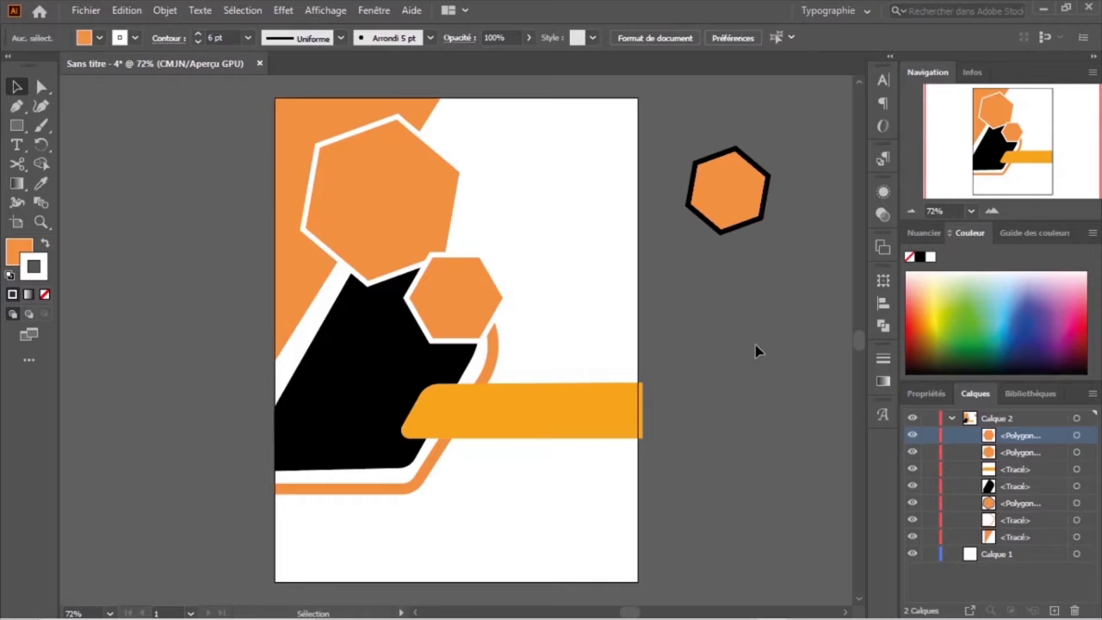
click(455, 312)
mouse_move(497, 321)
mouse_down()
mouse_move(509, 329)
mouse_move(468, 325)
mouse_up()
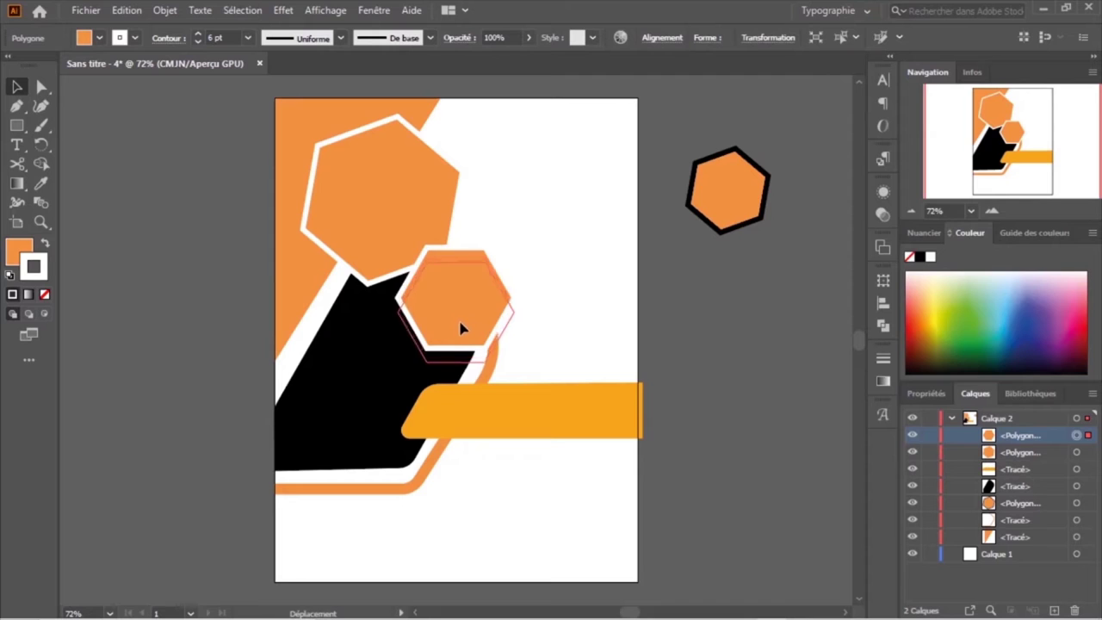
click(413, 207)
drag(457, 211, 466, 215)
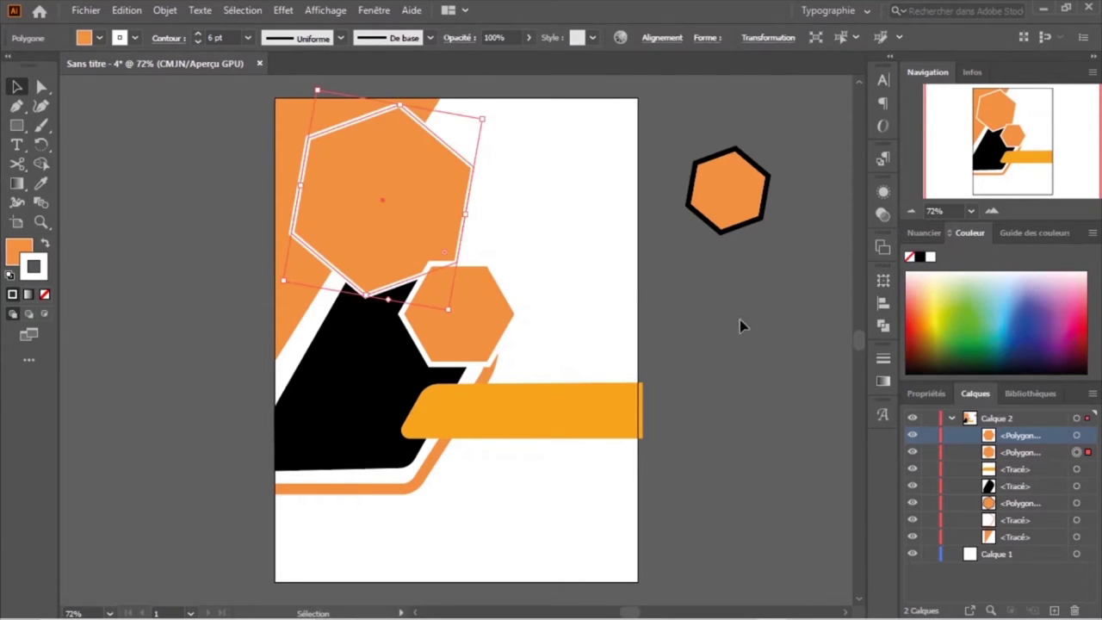
Step: Round all corners of the small hexagon with its live-corner widget
key(a)
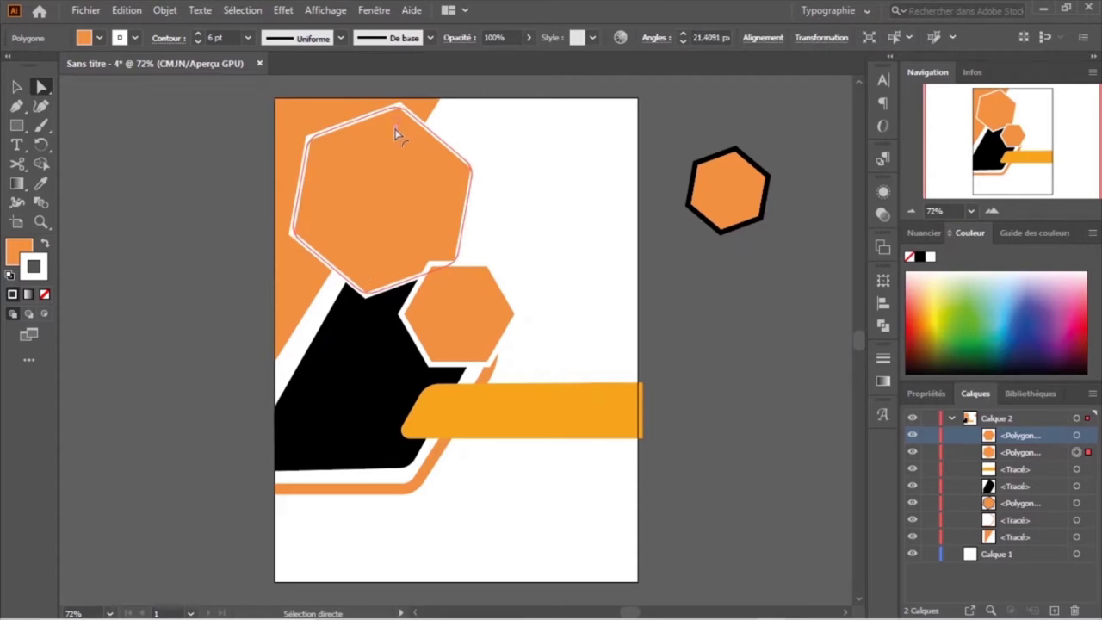
click(438, 293)
drag(438, 286, 439, 293)
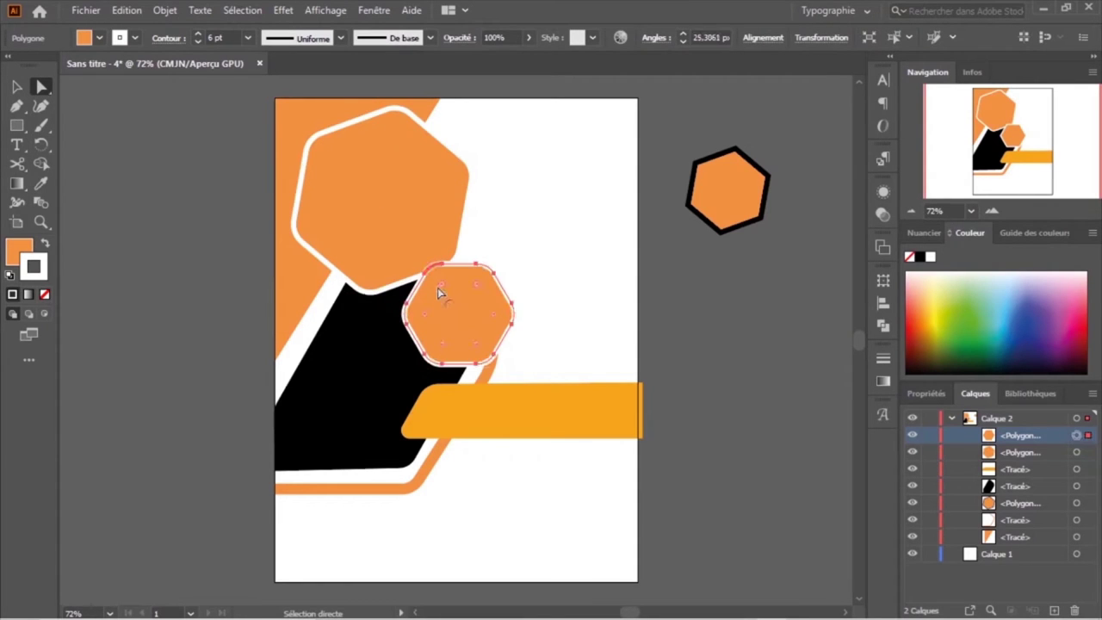
click(379, 198)
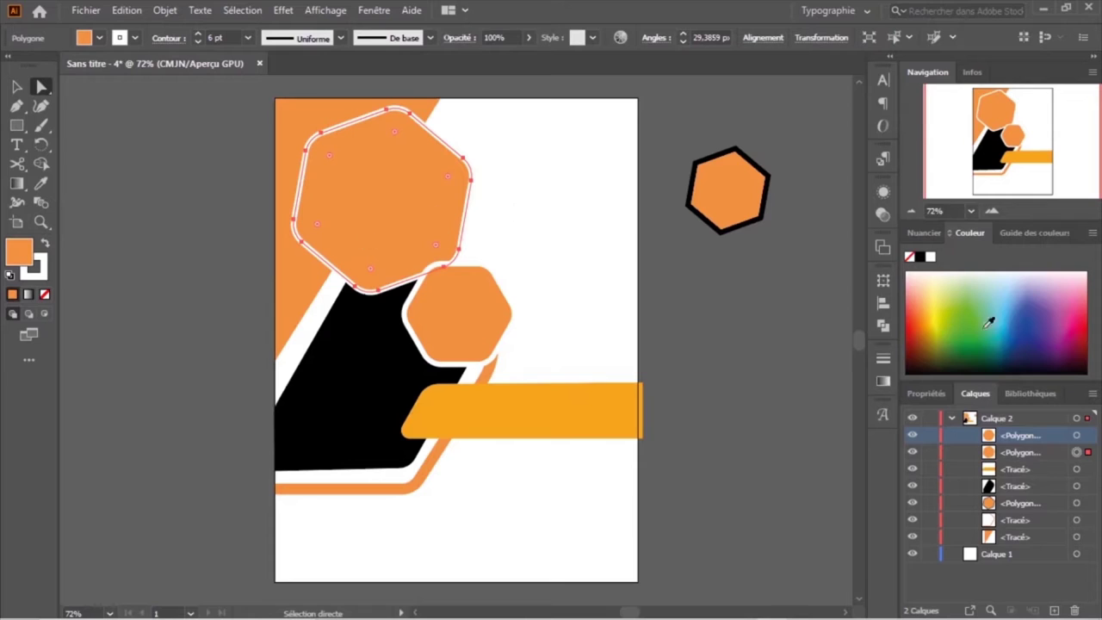
Step: Fill the large, small and off-page hexagons with grey swatches, including 60% grey
drag(926, 362, 927, 356)
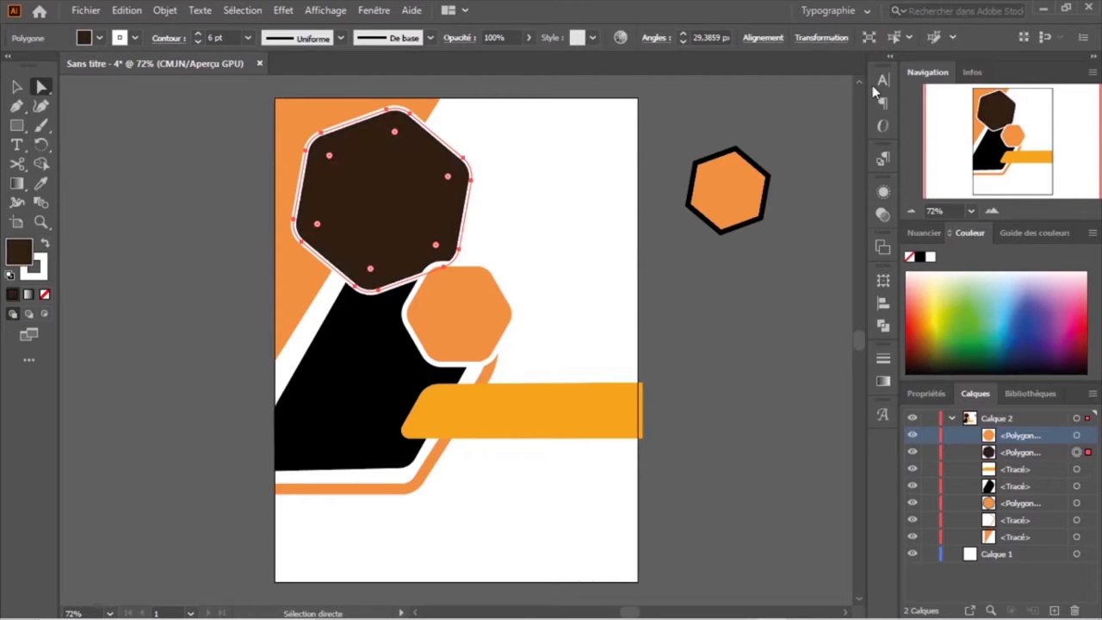
click(940, 230)
click(968, 320)
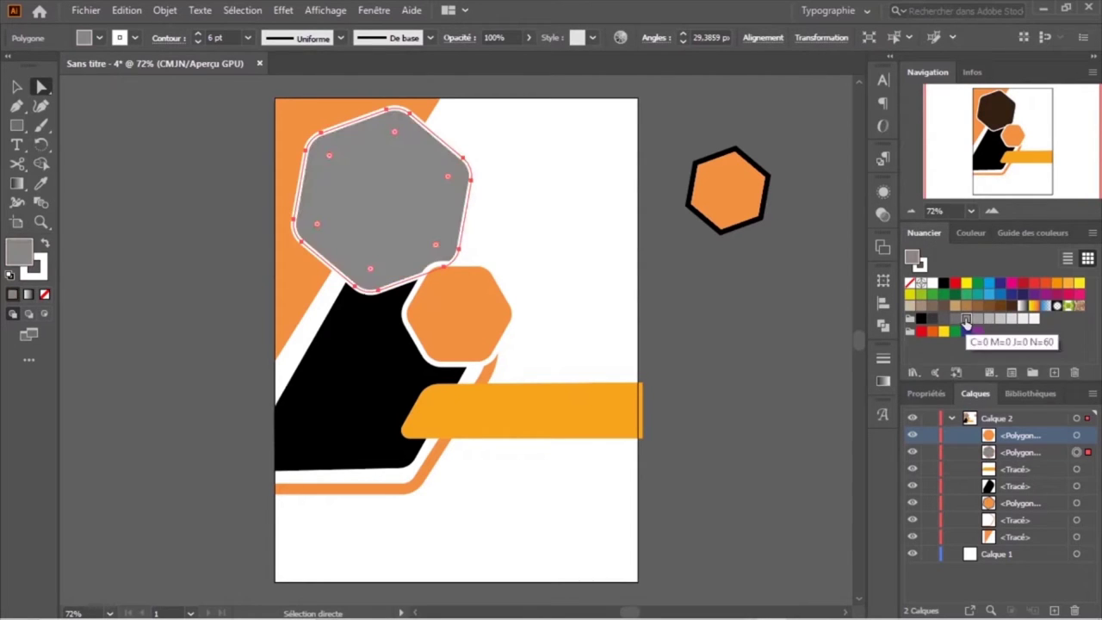
key(ctrl+alt+bracketright)
click(970, 318)
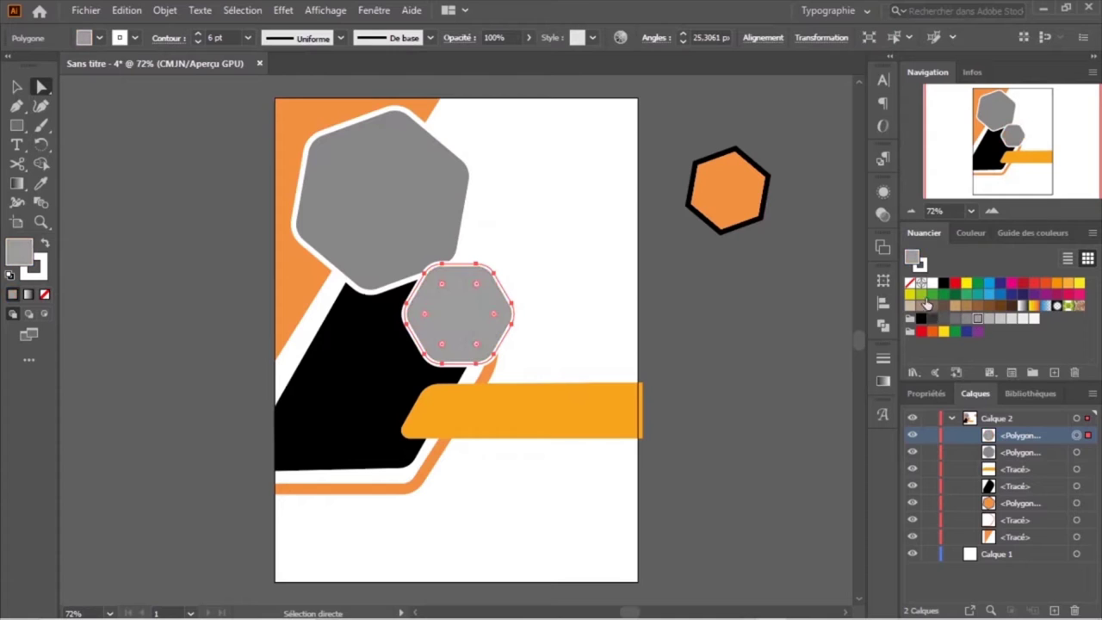
click(749, 333)
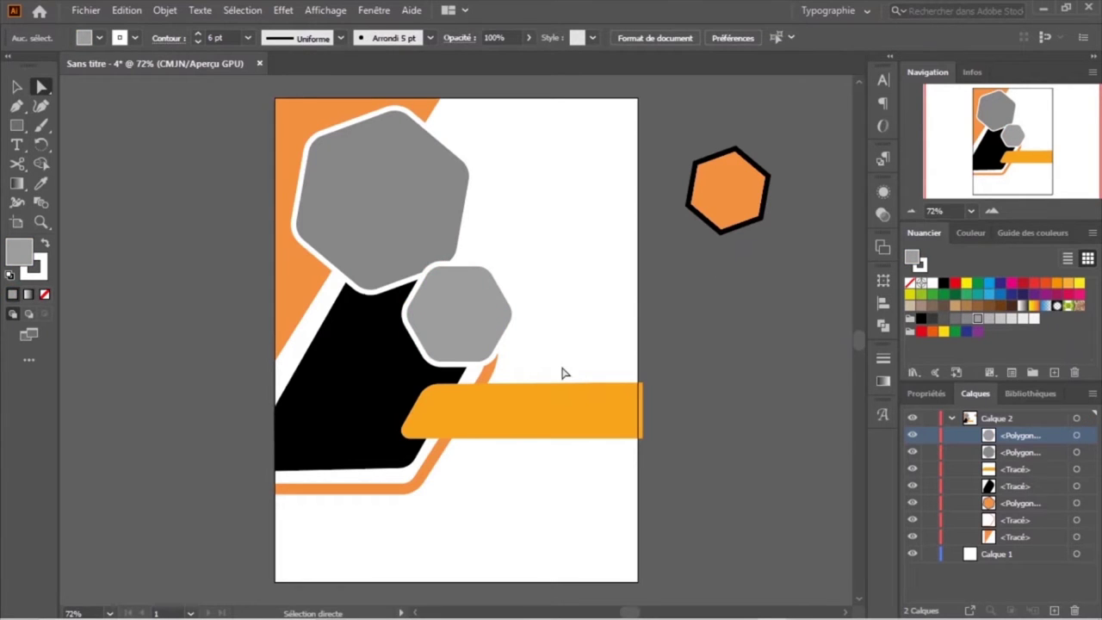
click(718, 200)
click(969, 318)
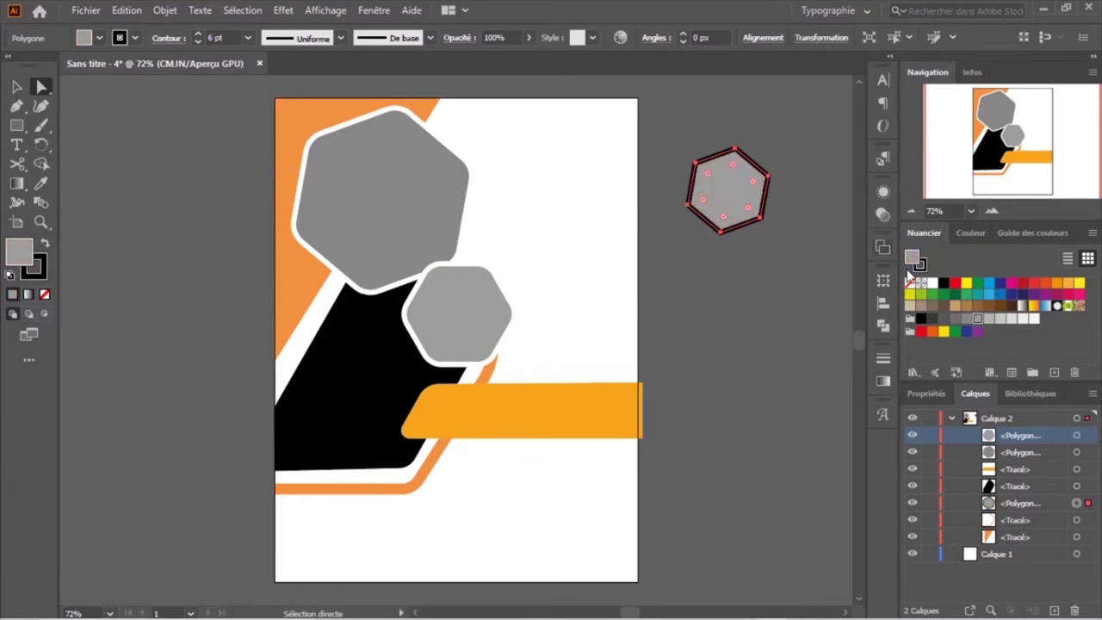
Step: Give the third hexagon a white outline, place it over the black shape's lower left, and enlarge it
click(42, 274)
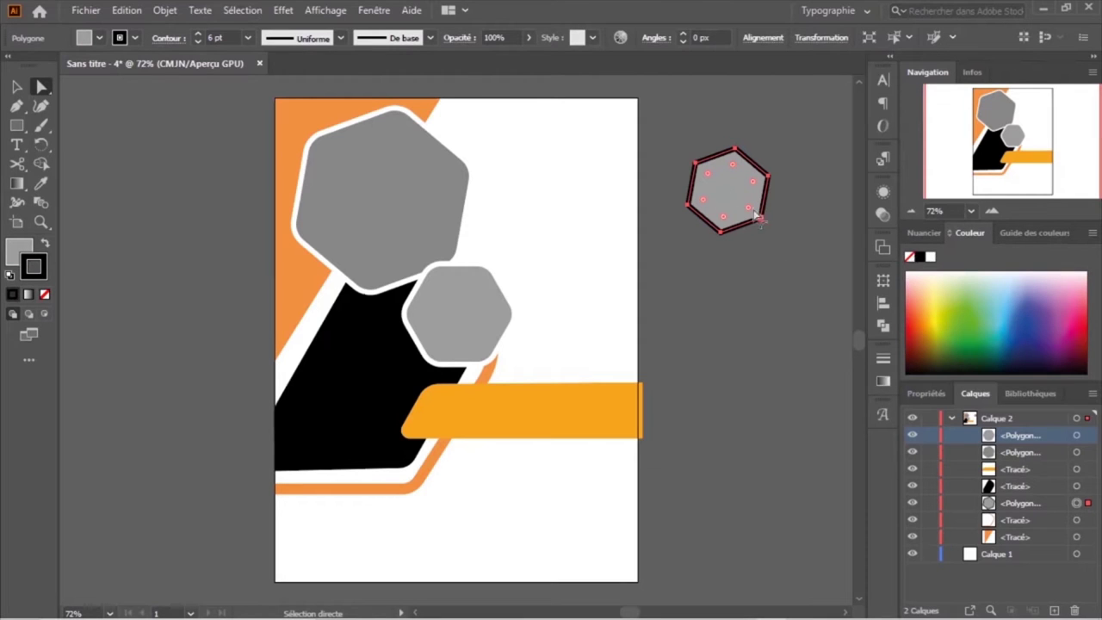
click(929, 255)
click(16, 86)
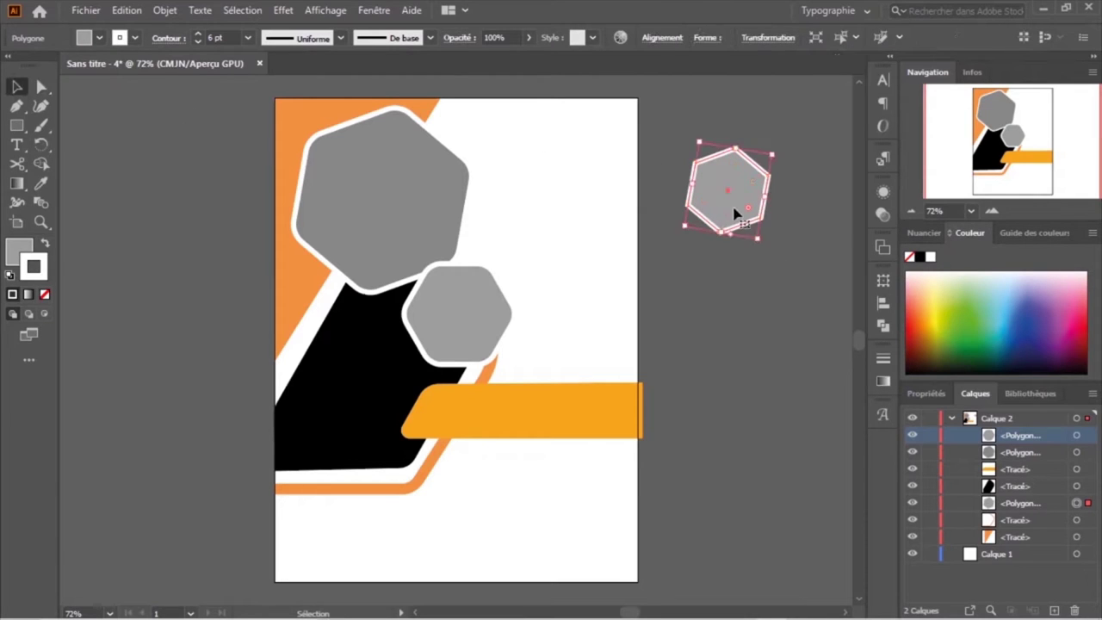
mouse_move(733, 212)
mouse_down()
mouse_move(394, 372)
mouse_move(423, 361)
mouse_move(379, 355)
mouse_up()
click(40, 87)
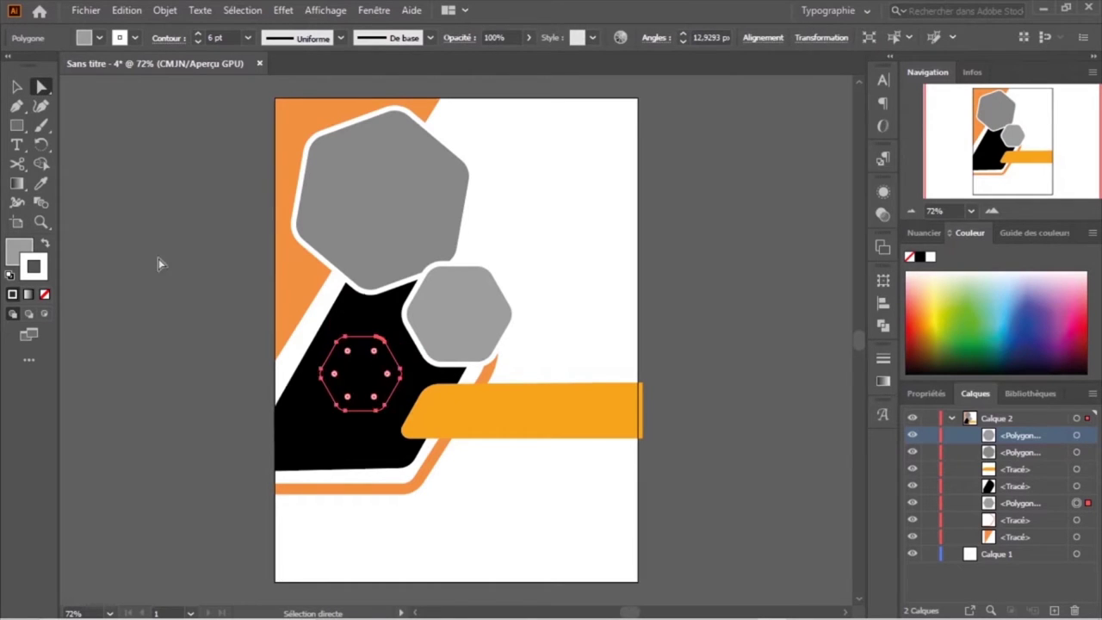
drag(1011, 508, 1011, 431)
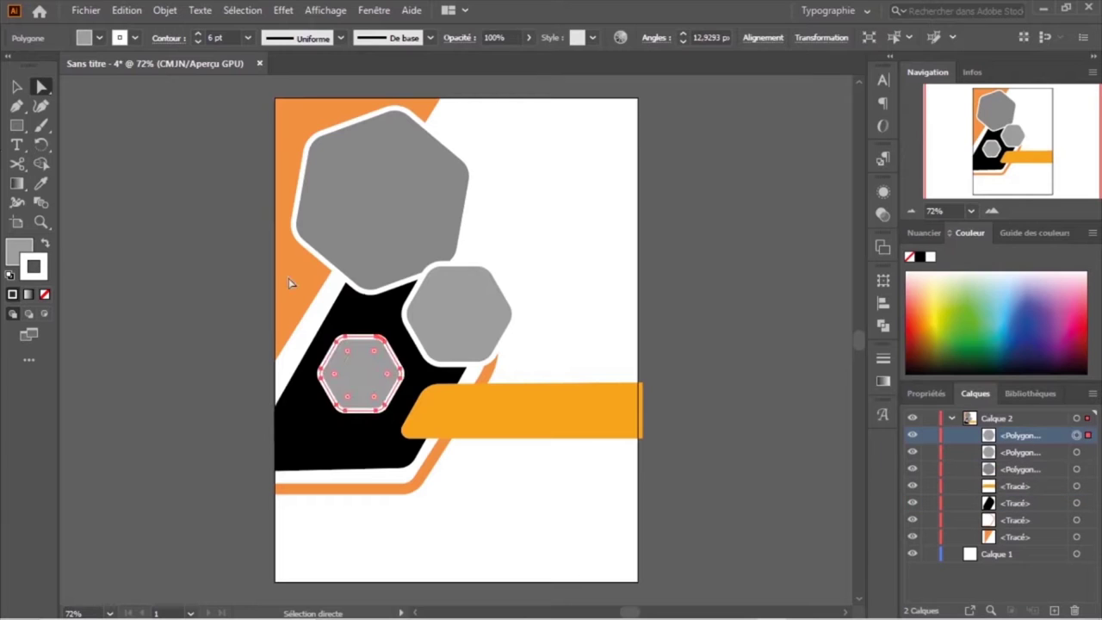
key(v)
drag(415, 354, 429, 354)
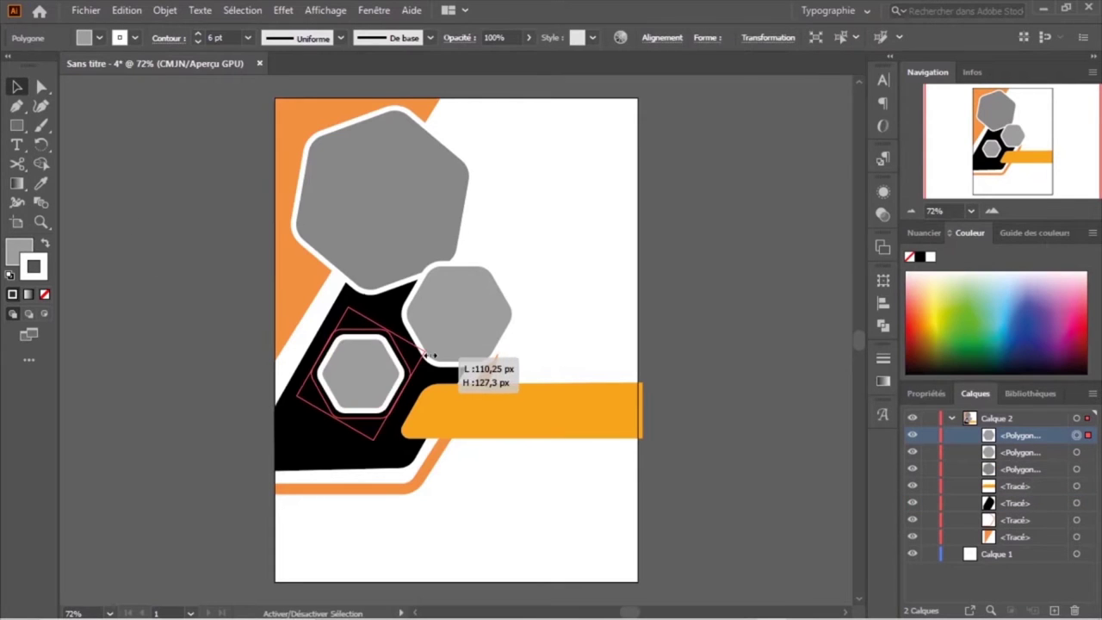
Step: Rotate the middle hexagon and nudge the small lower hexagon slightly right and down
click(482, 327)
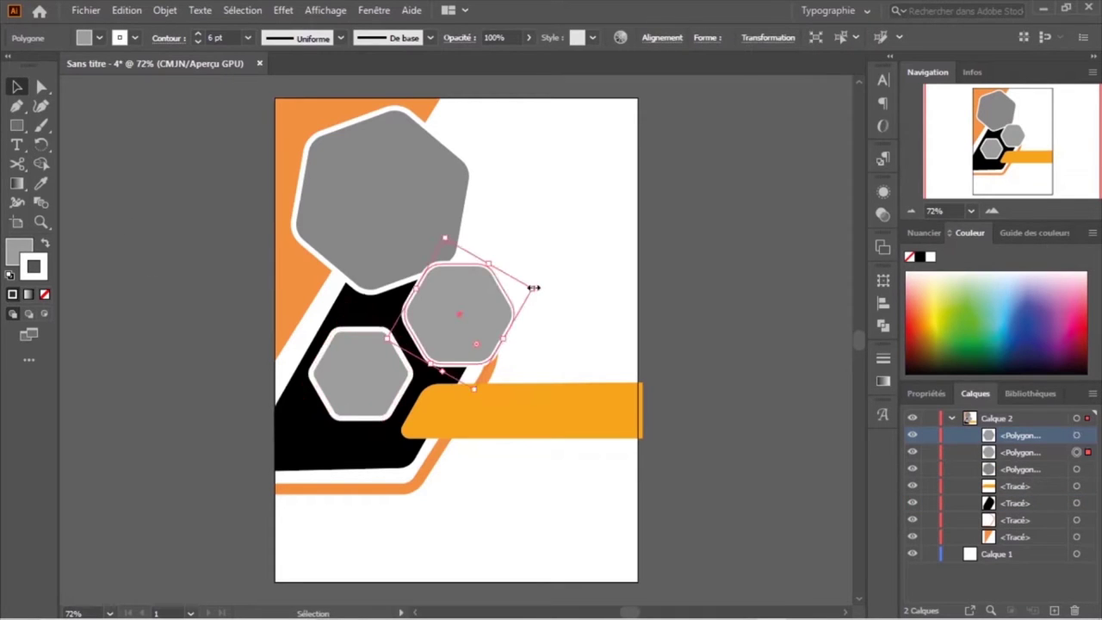
drag(533, 287, 546, 285)
click(735, 312)
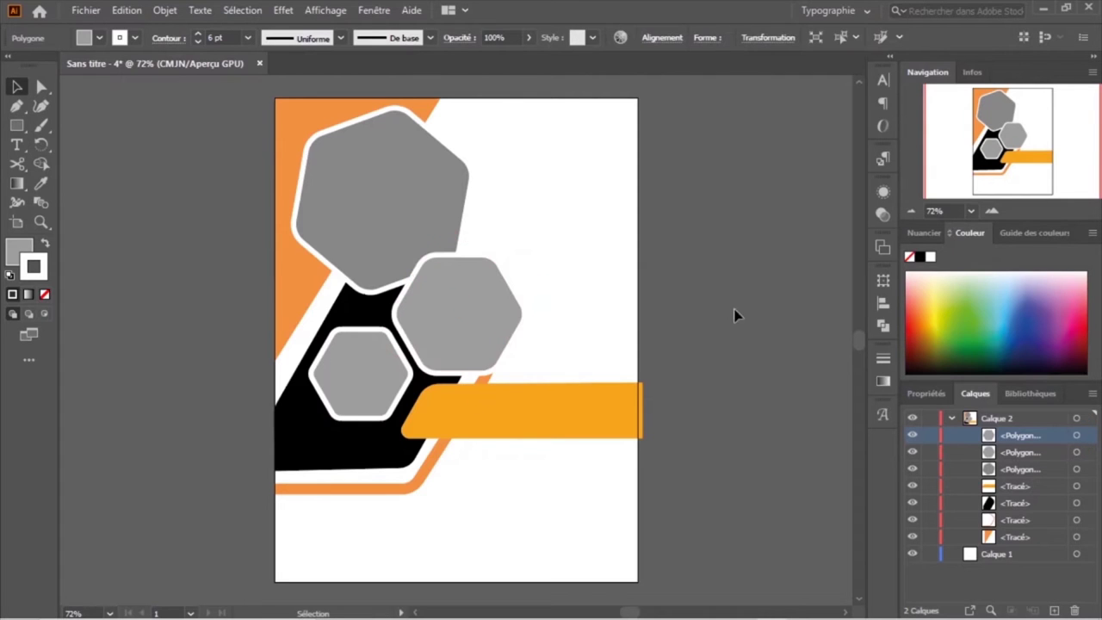
click(350, 405)
drag(350, 405, 355, 408)
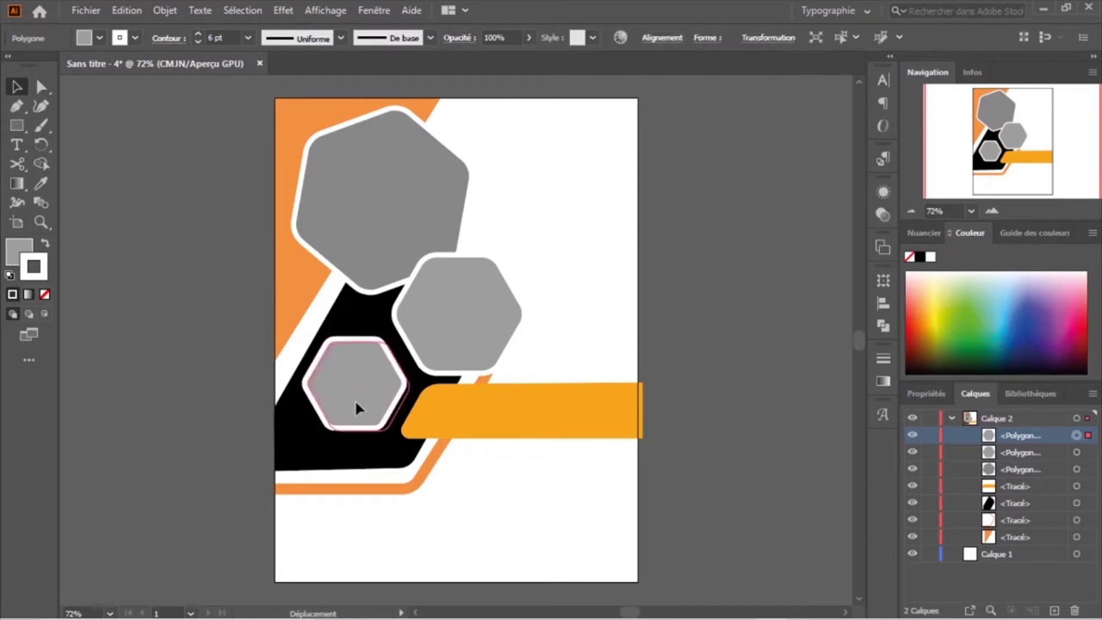
click(704, 308)
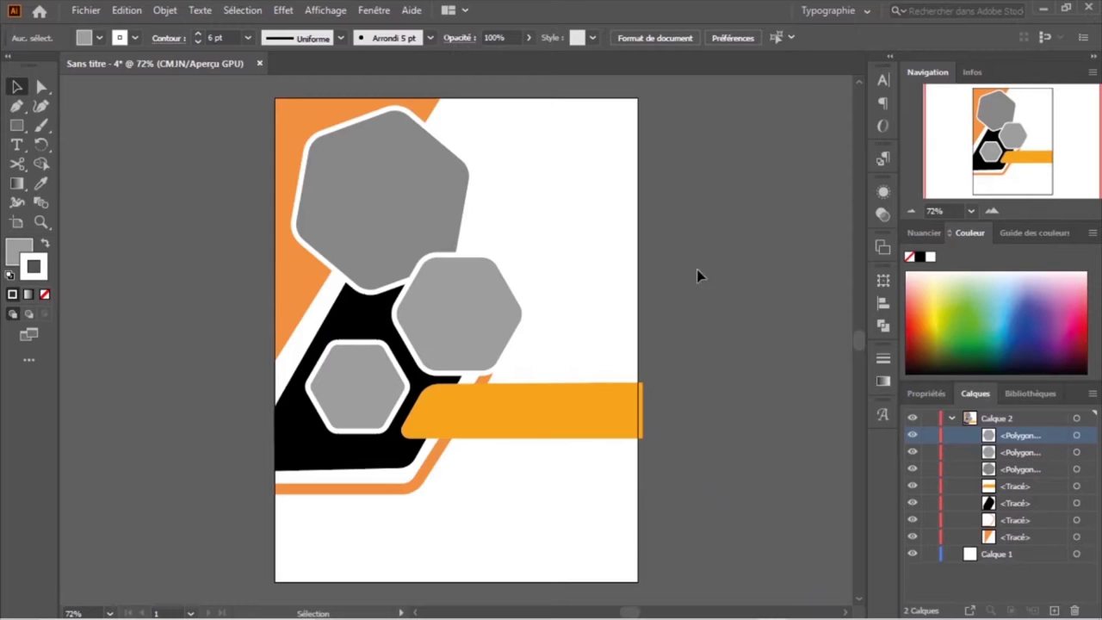
click(284, 295)
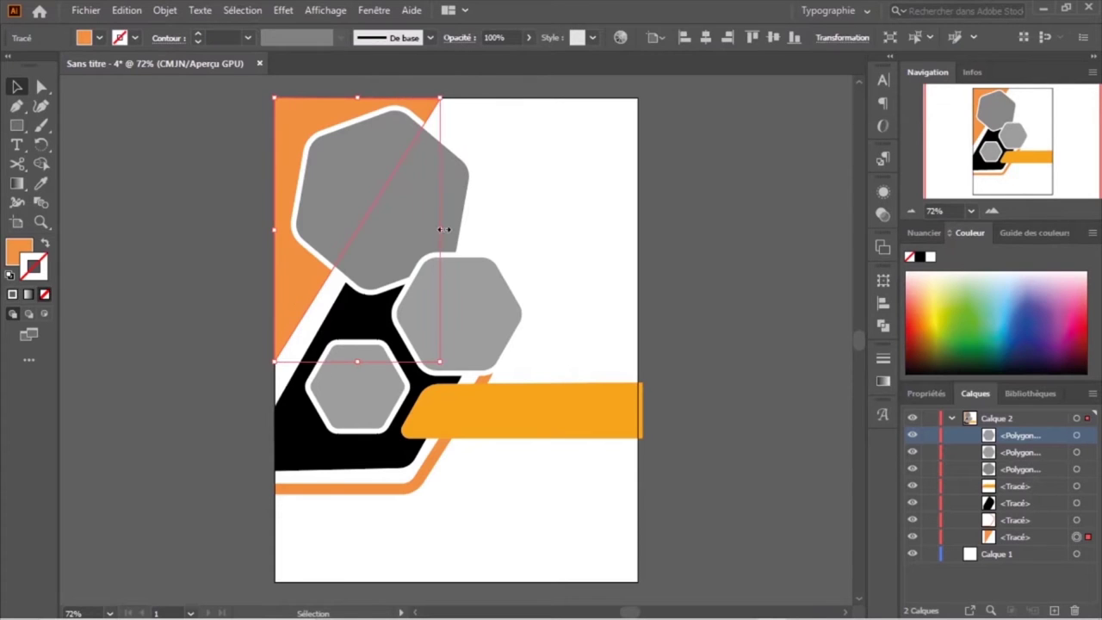
Step: Enlarge the orange triangle, drag its lower-left anchor down, and nudge the top-right anchor left
drag(439, 229, 447, 234)
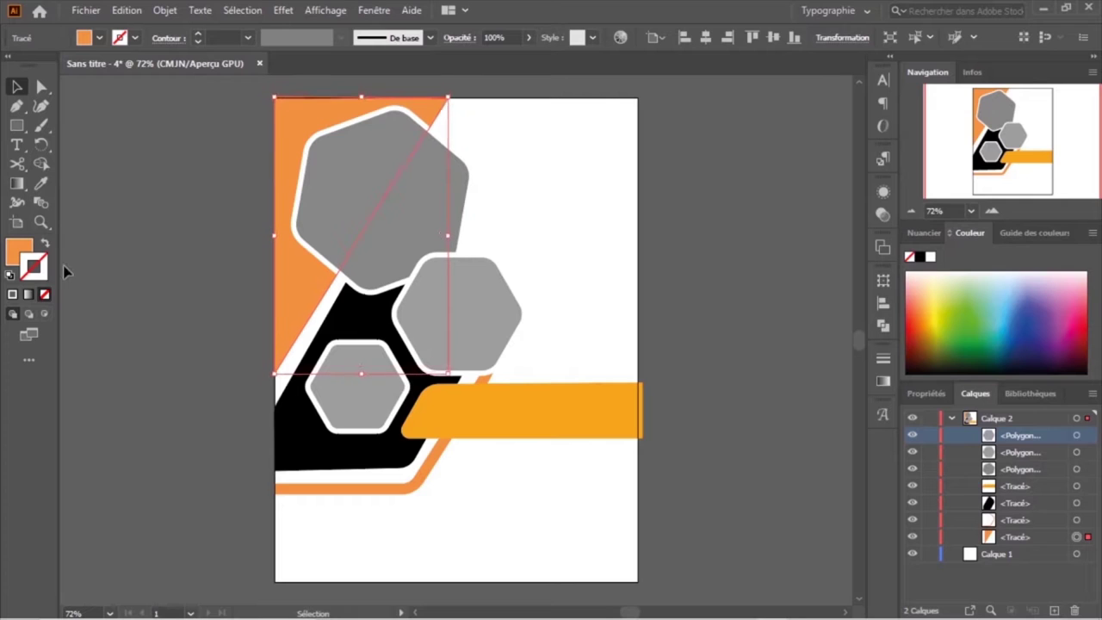
click(42, 87)
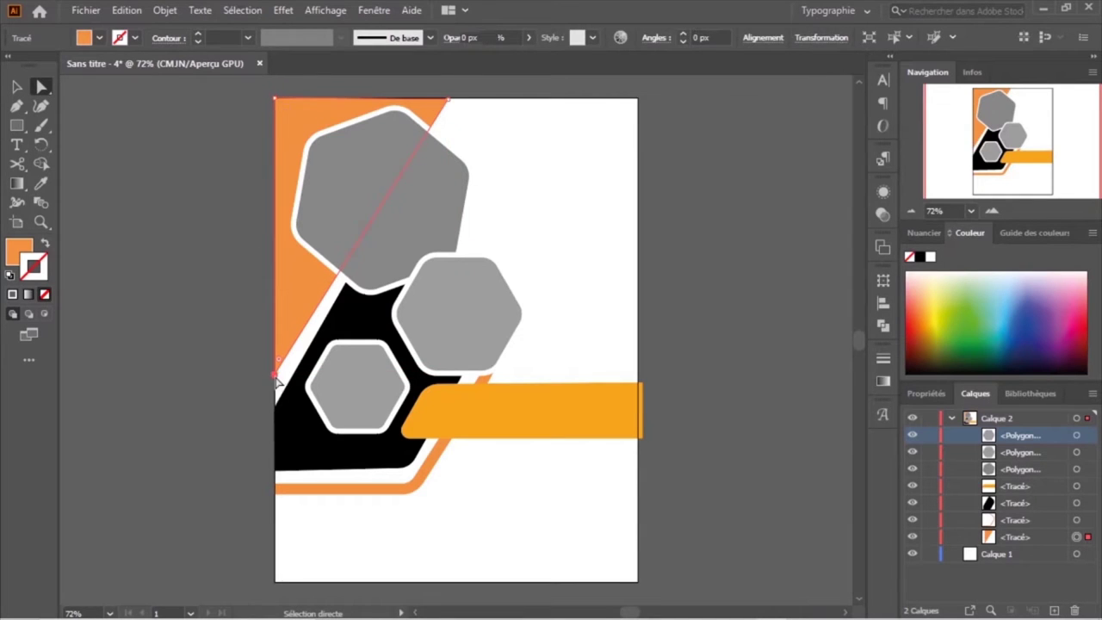
drag(275, 376, 275, 386)
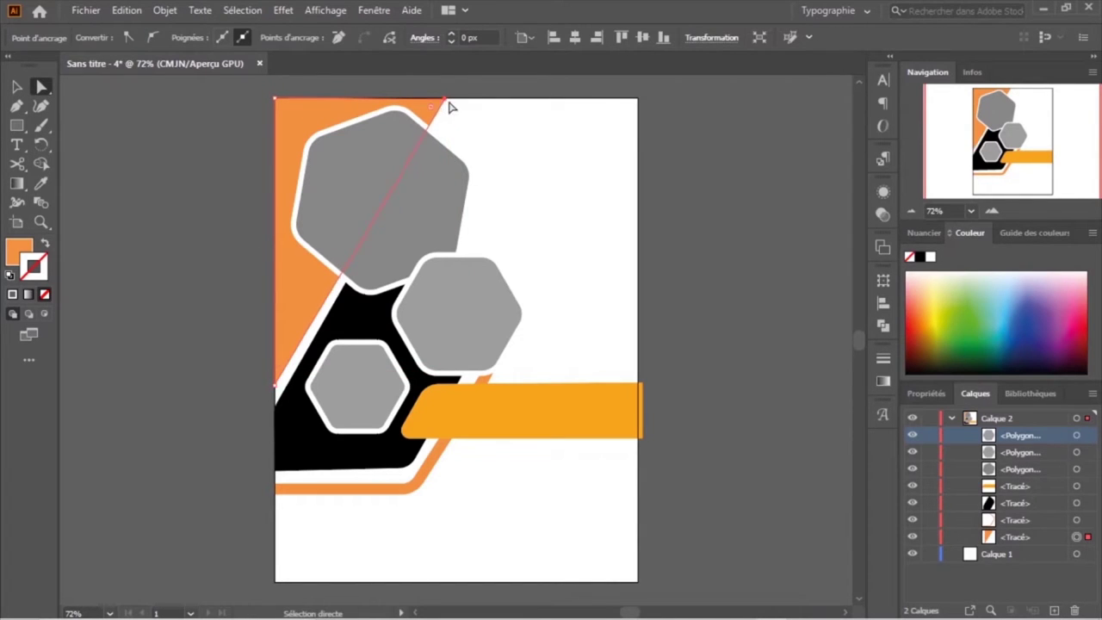
key(shift+Left)
key(shift+Left)
click(176, 286)
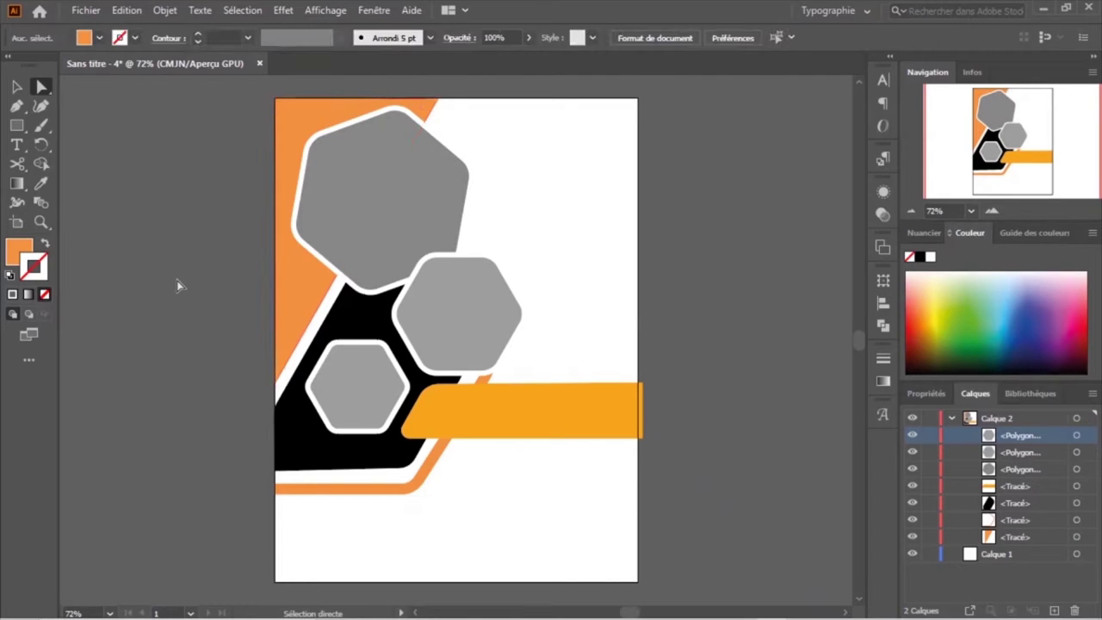
Step: Inspect the black shape behind the hexagons by selecting and deselecting it
click(349, 321)
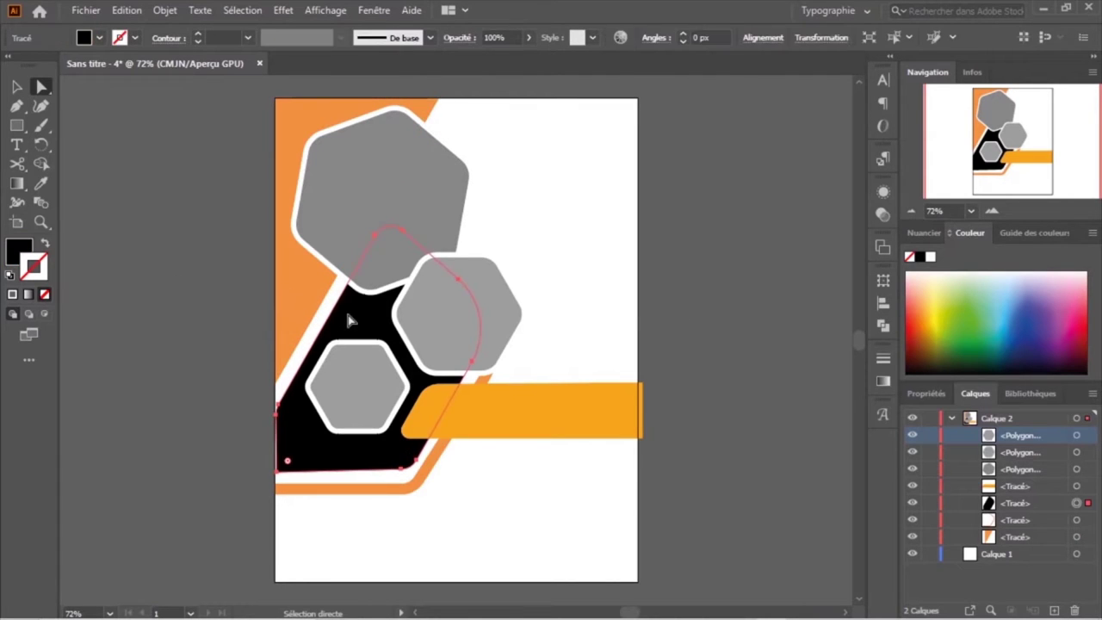
click(129, 331)
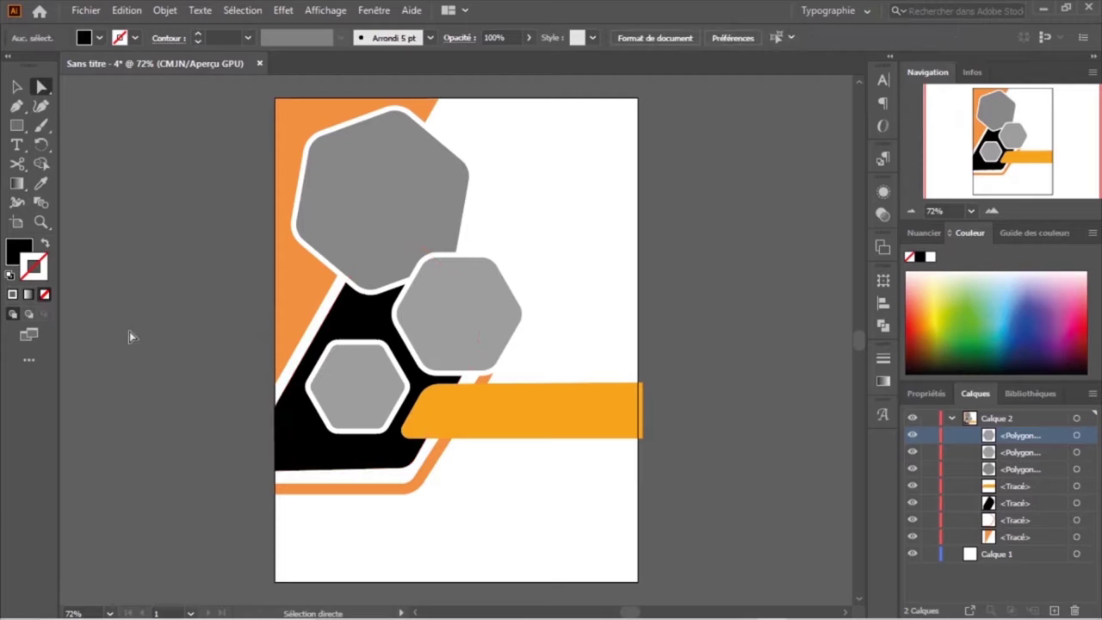
click(314, 351)
key(v)
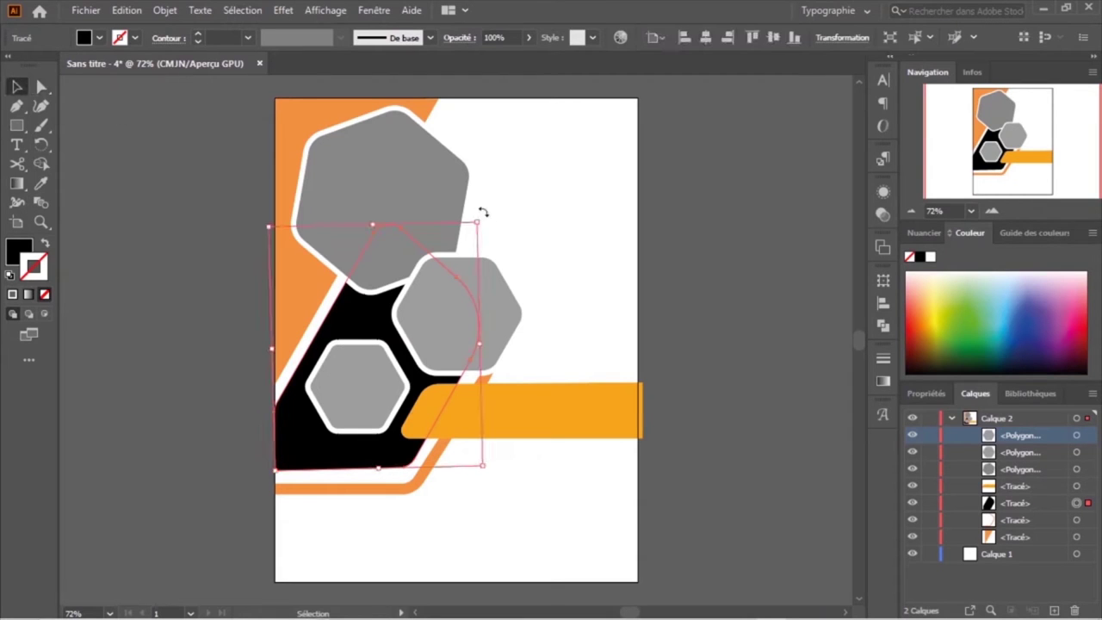
click(187, 359)
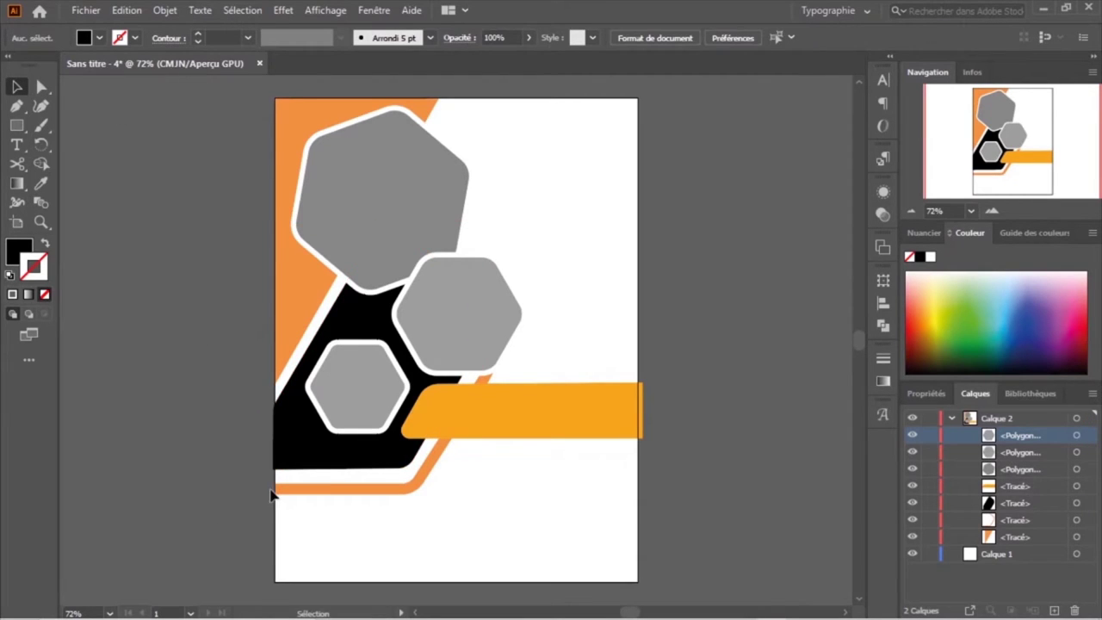
click(316, 454)
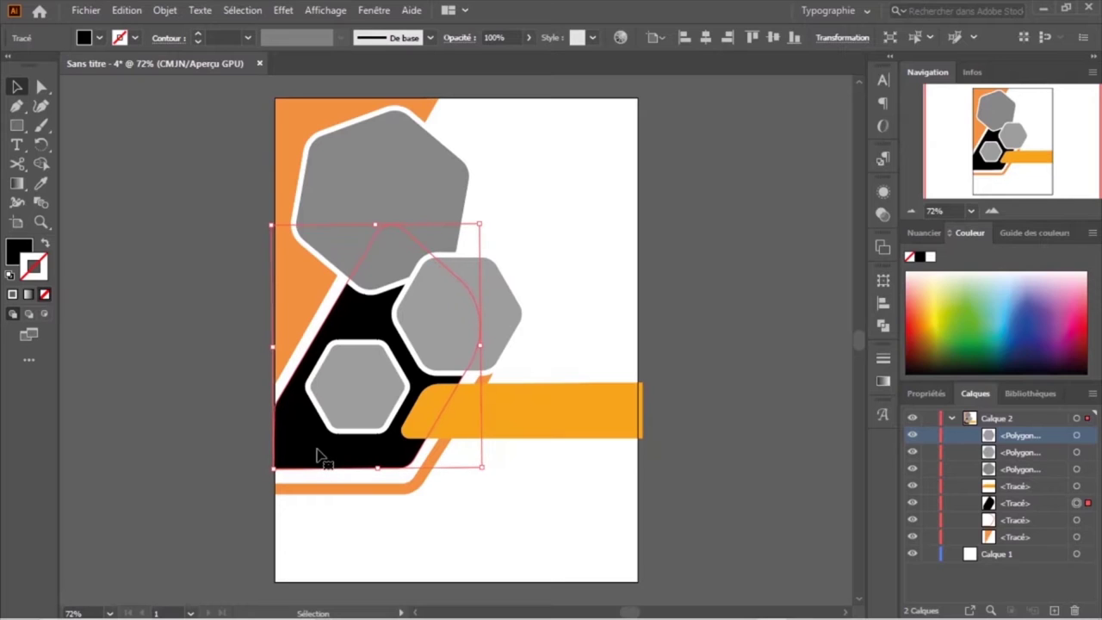
click(148, 278)
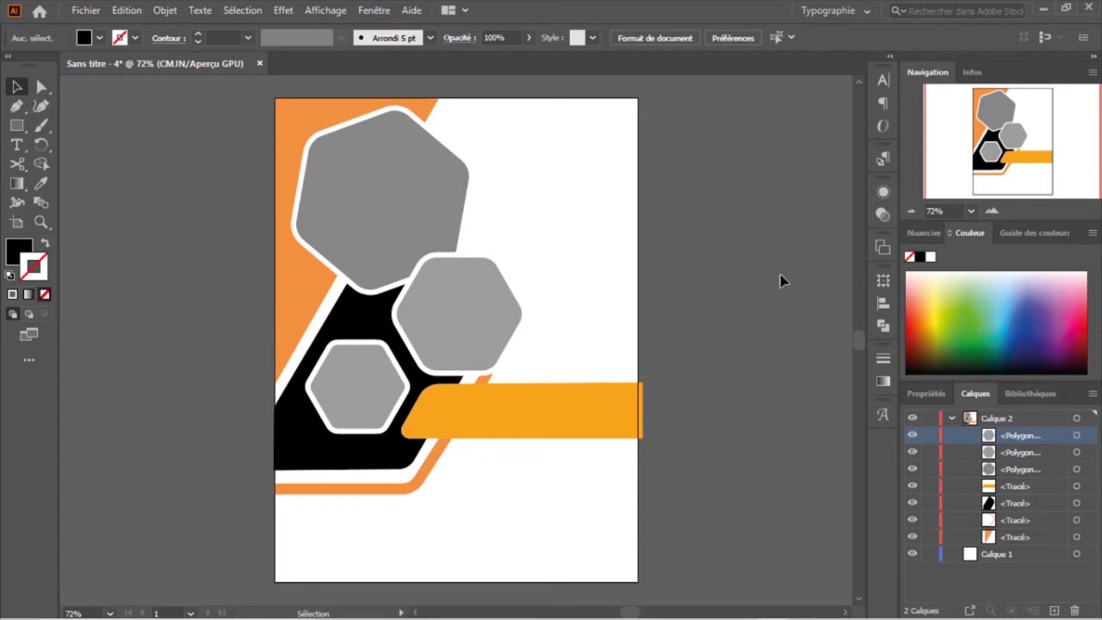
Step: Draw a black rectangle at the page's lower left and pull its right edge into a point
click(17, 126)
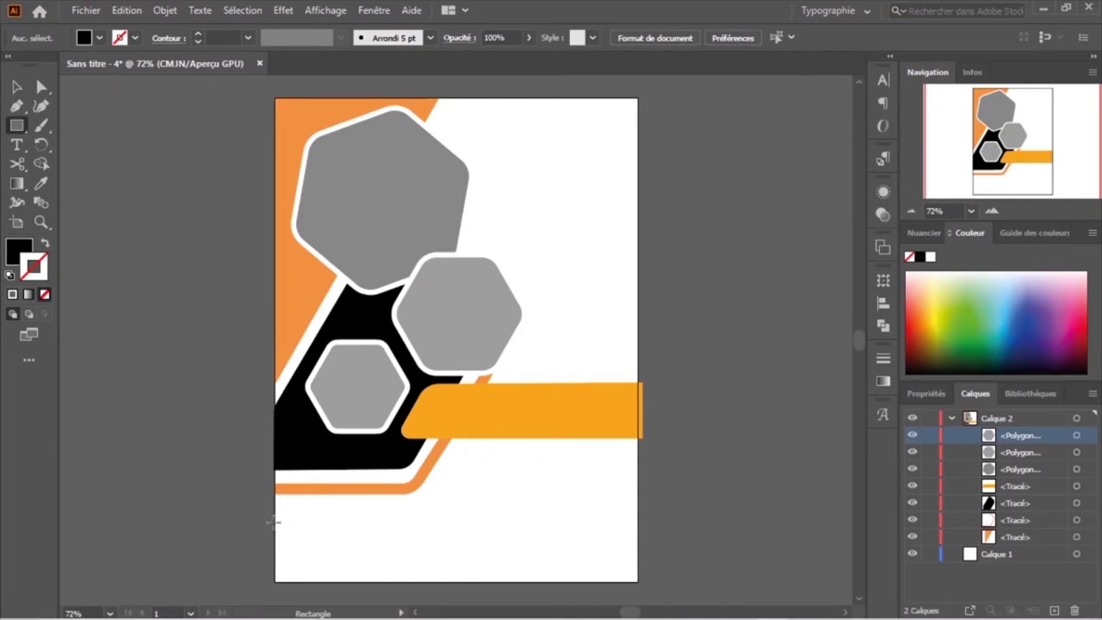
drag(274, 521, 407, 555)
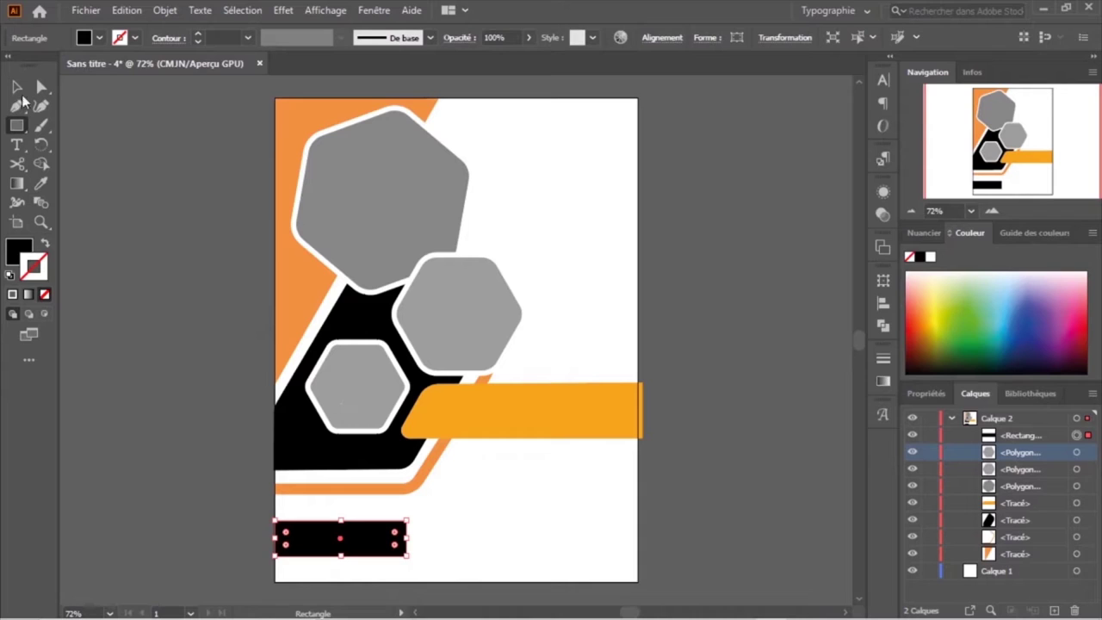
click(16, 163)
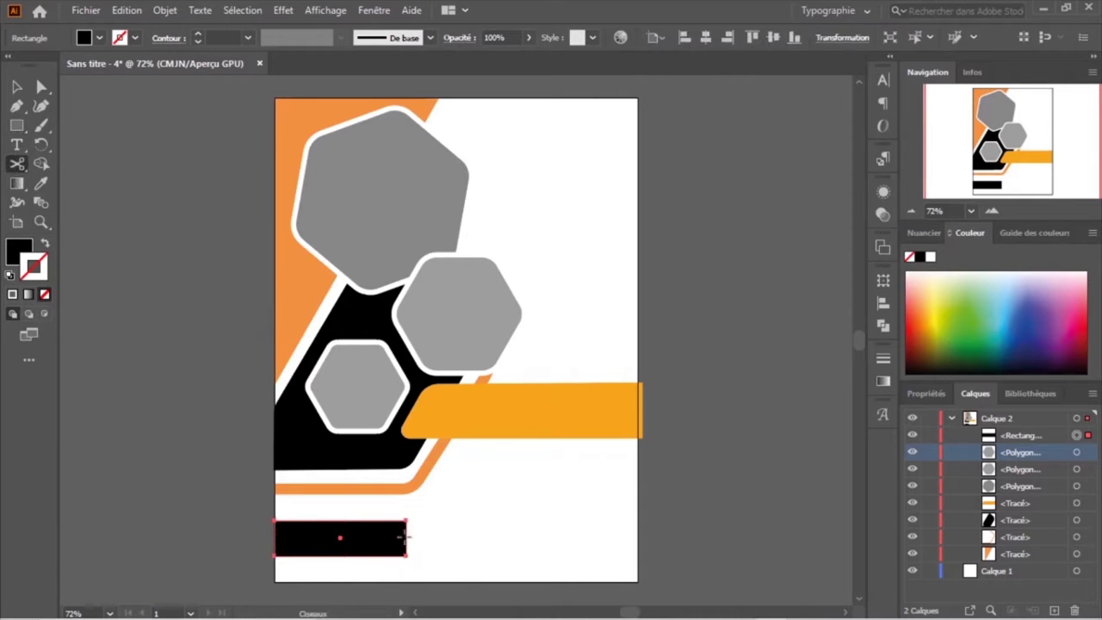
click(404, 537)
click(41, 86)
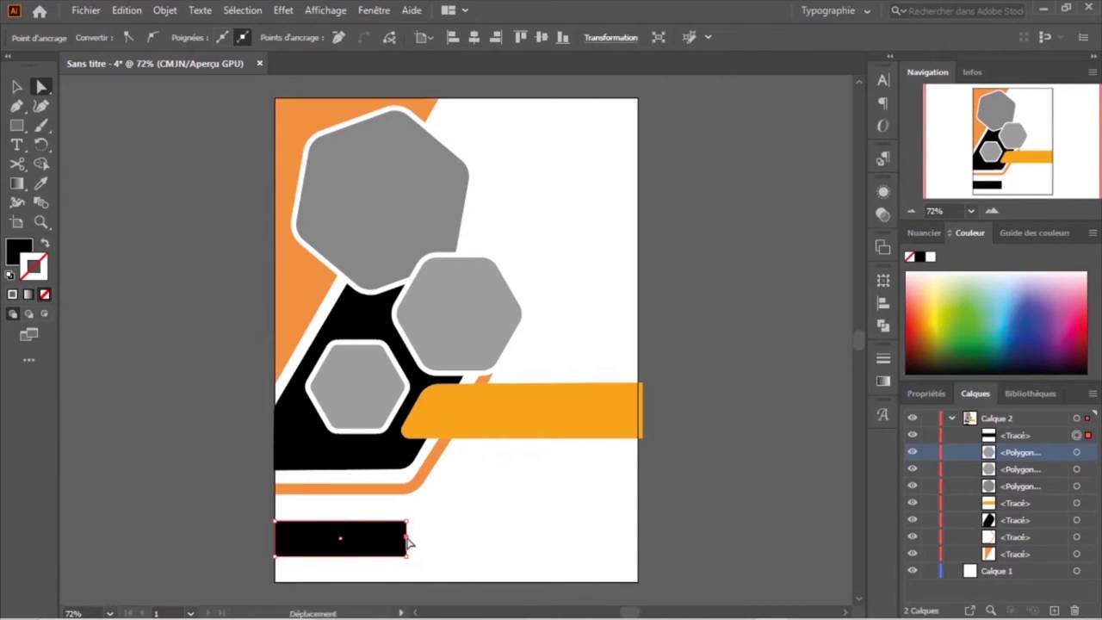
drag(408, 541, 425, 546)
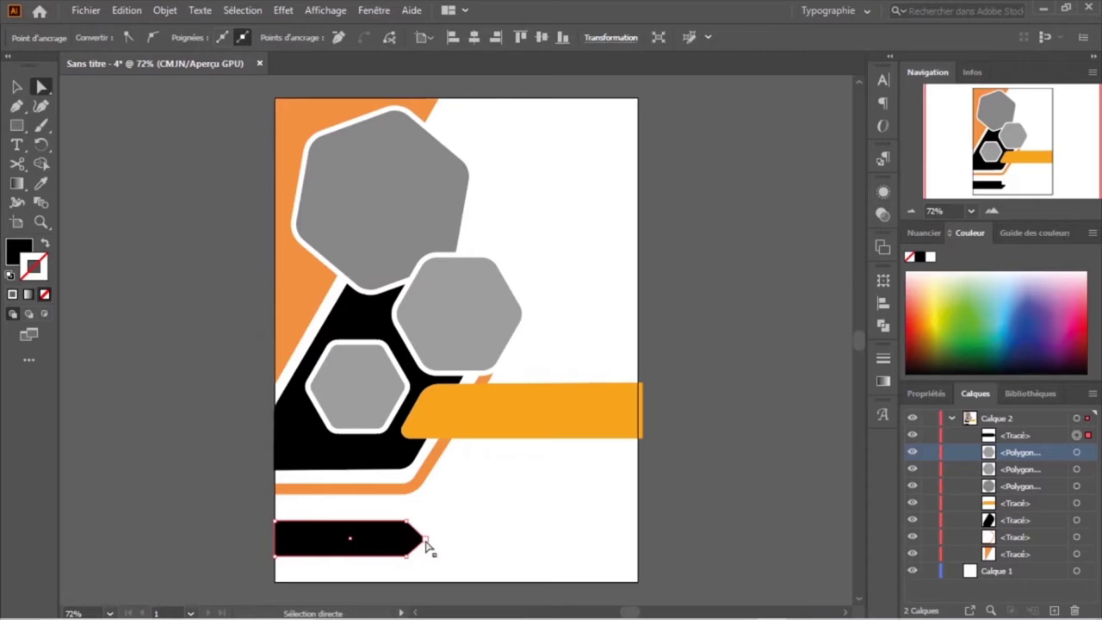
Step: Try rounding the arrow's corners, then undo back to the plain rectangle
click(216, 458)
click(315, 529)
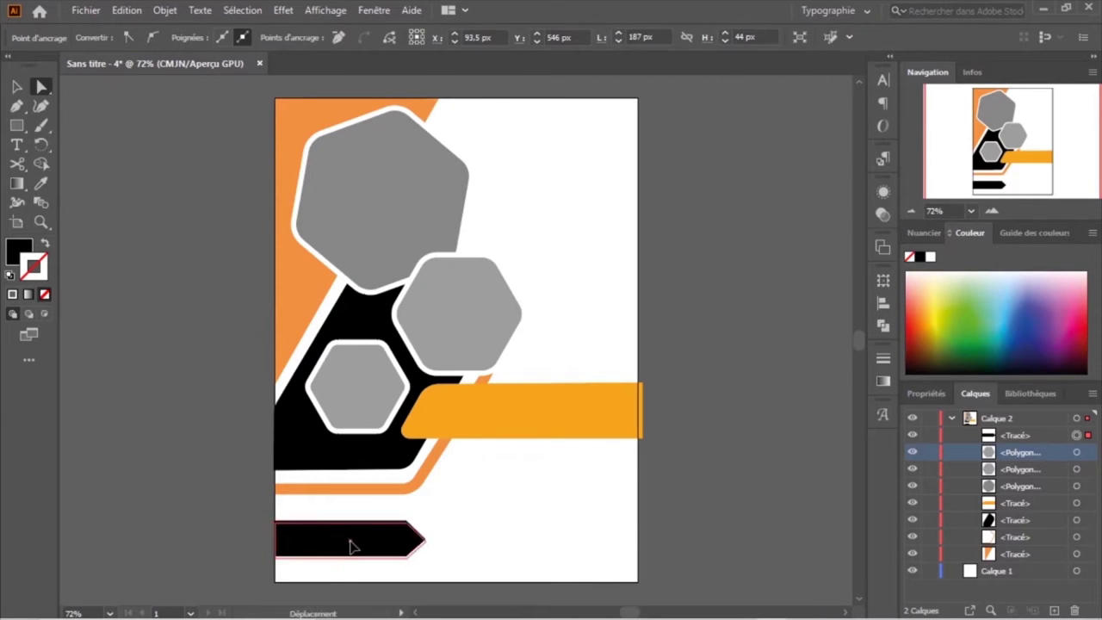
click(179, 442)
click(391, 551)
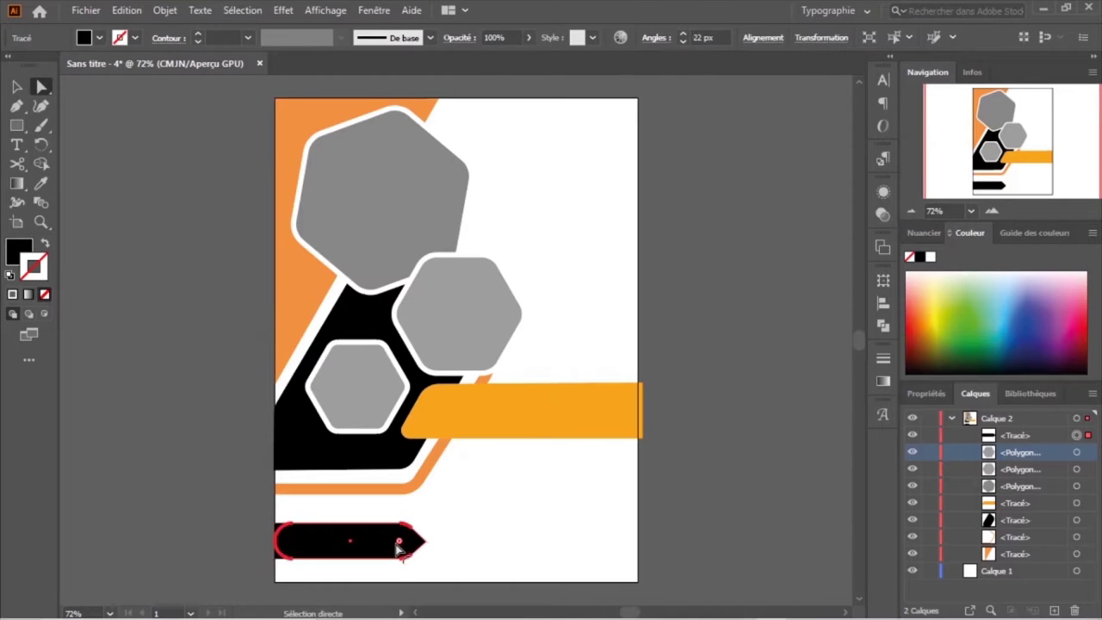
drag(400, 544, 411, 538)
key(ctrl+z)
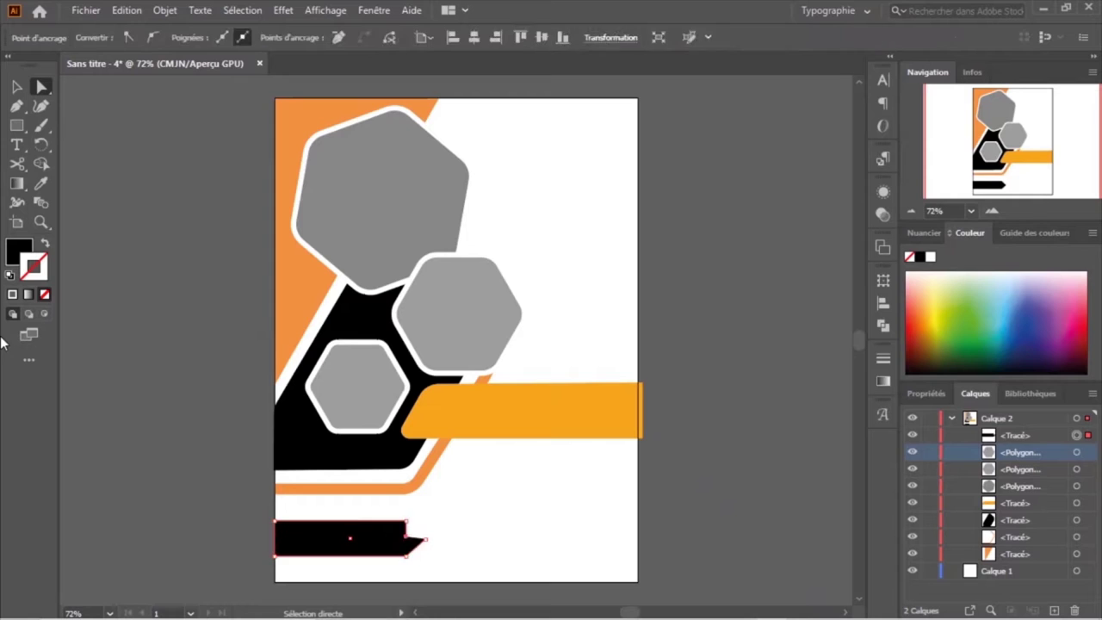
key(ctrl+z)
Step: Add an anchor mid-way on the rectangle's right edge and drag it into an arrow tip
click(17, 106)
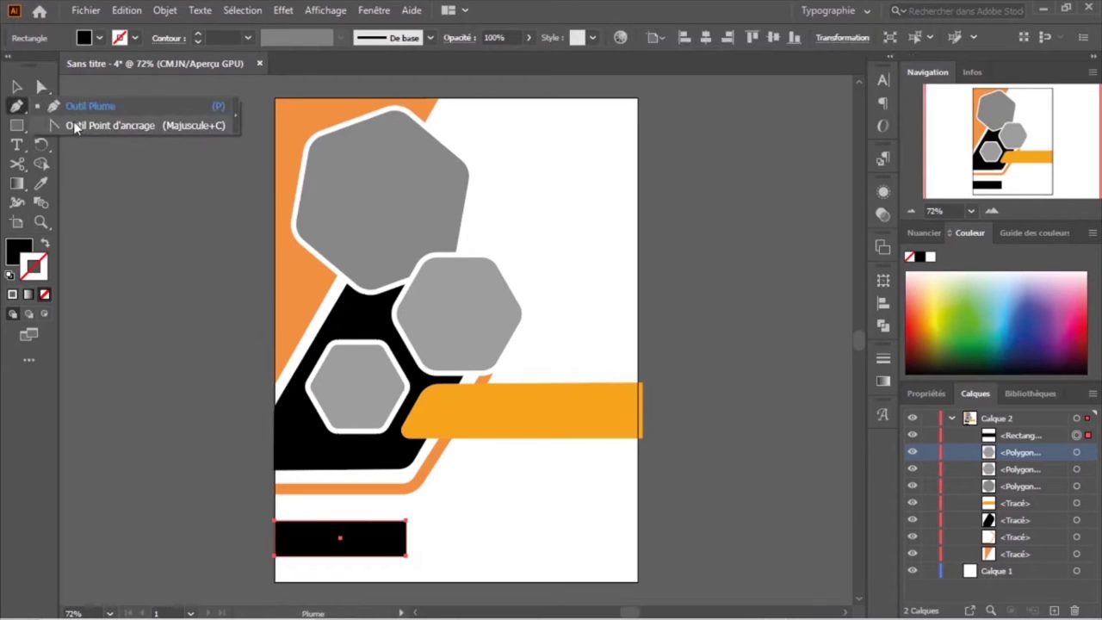
click(407, 544)
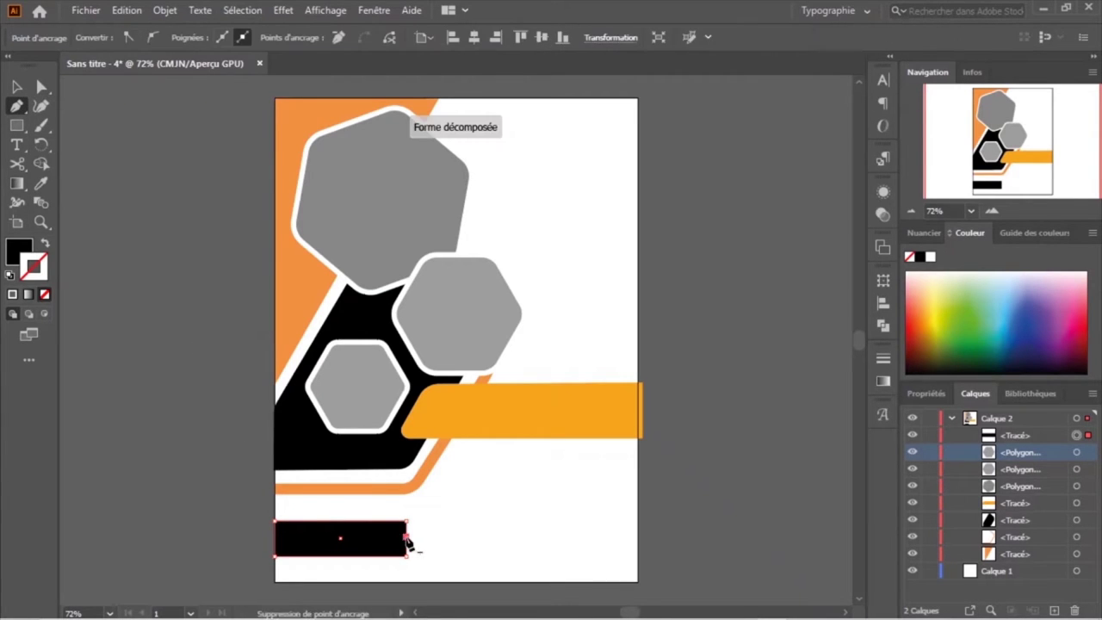
key(a)
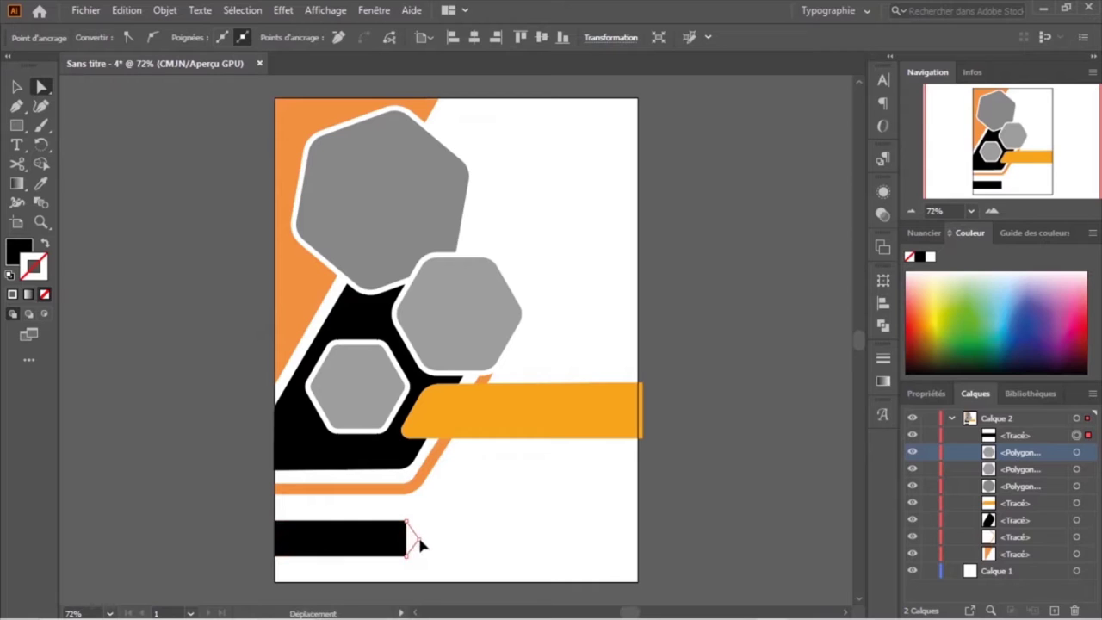
mouse_move(404, 539)
mouse_down()
mouse_move(418, 539)
mouse_move(401, 547)
mouse_up()
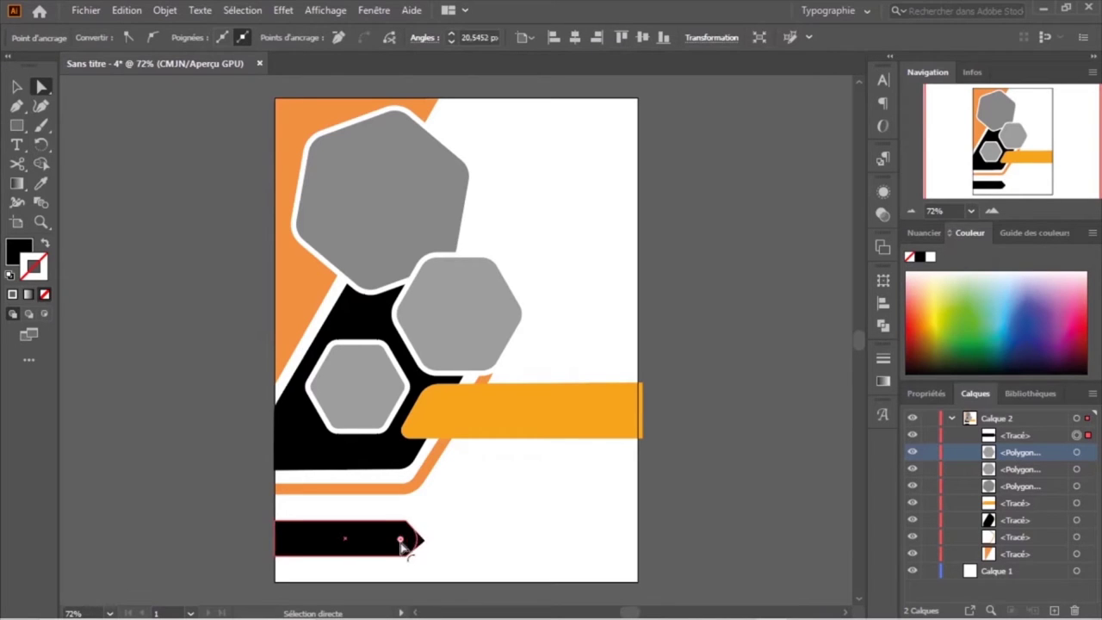
click(169, 488)
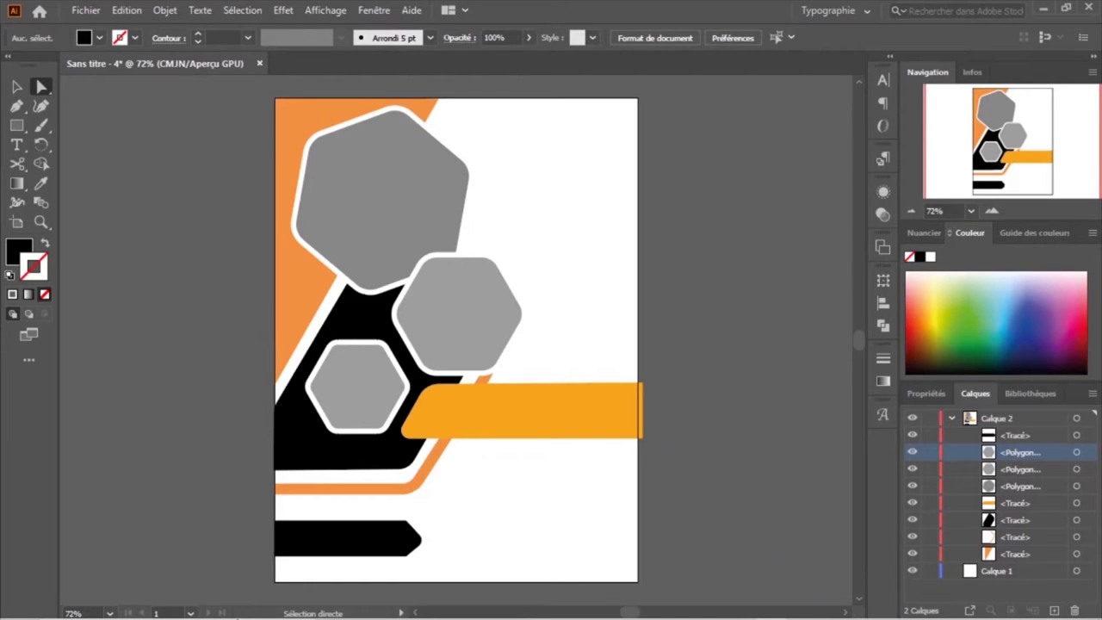
Step: Place the red car photo from the image folder into the flyer
click(731, 524)
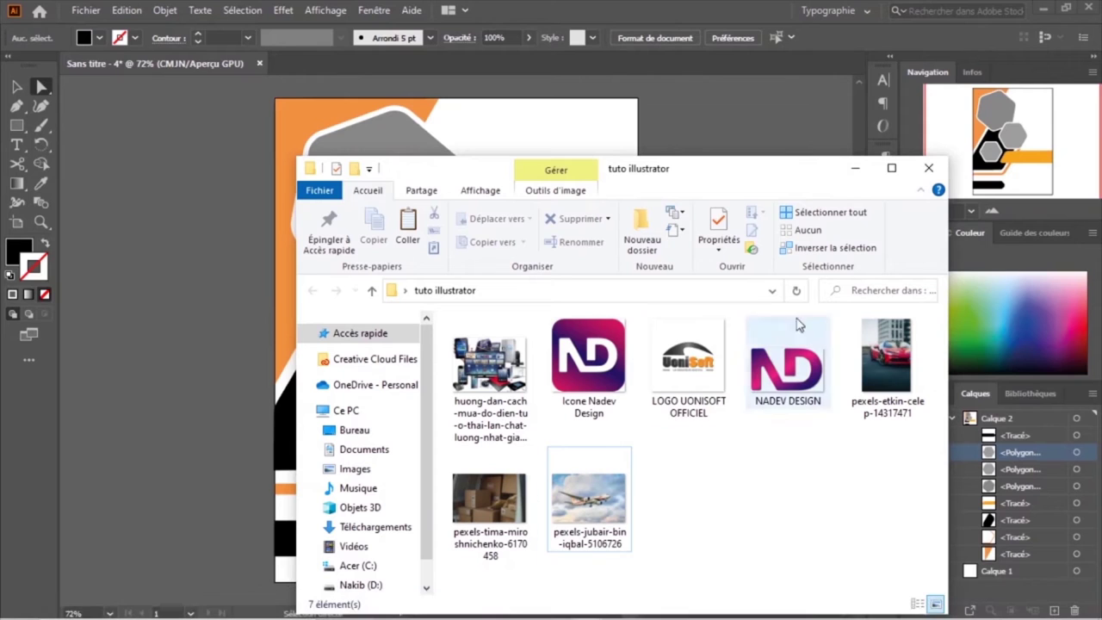
drag(886, 357, 748, 129)
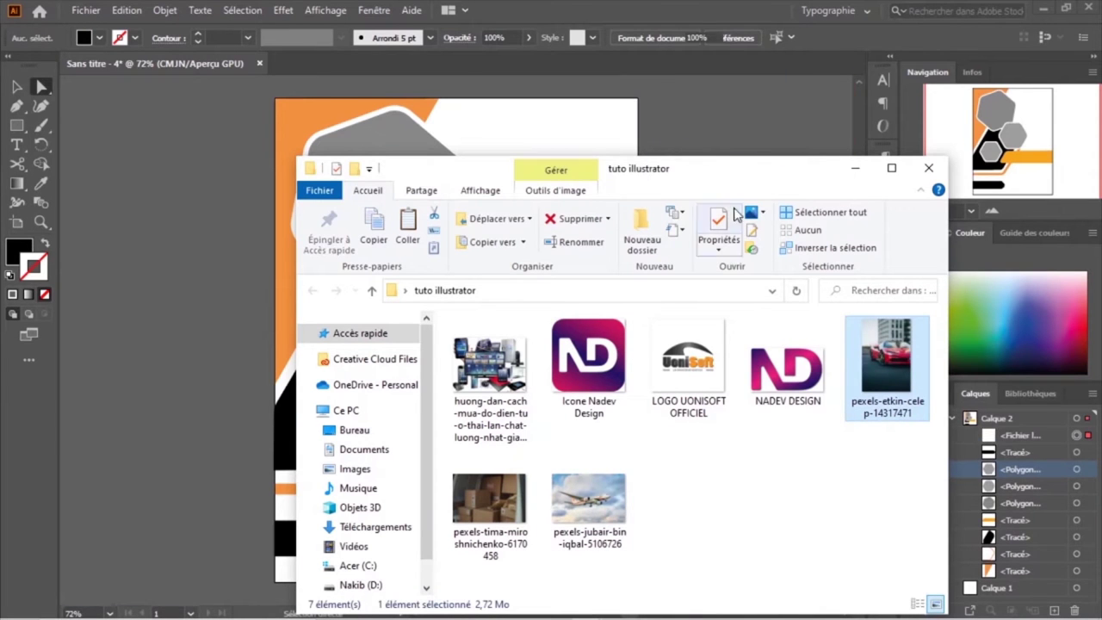
click(855, 167)
key(ctrl+minus)
key(ctrl+minus)
key(ctrl+minus)
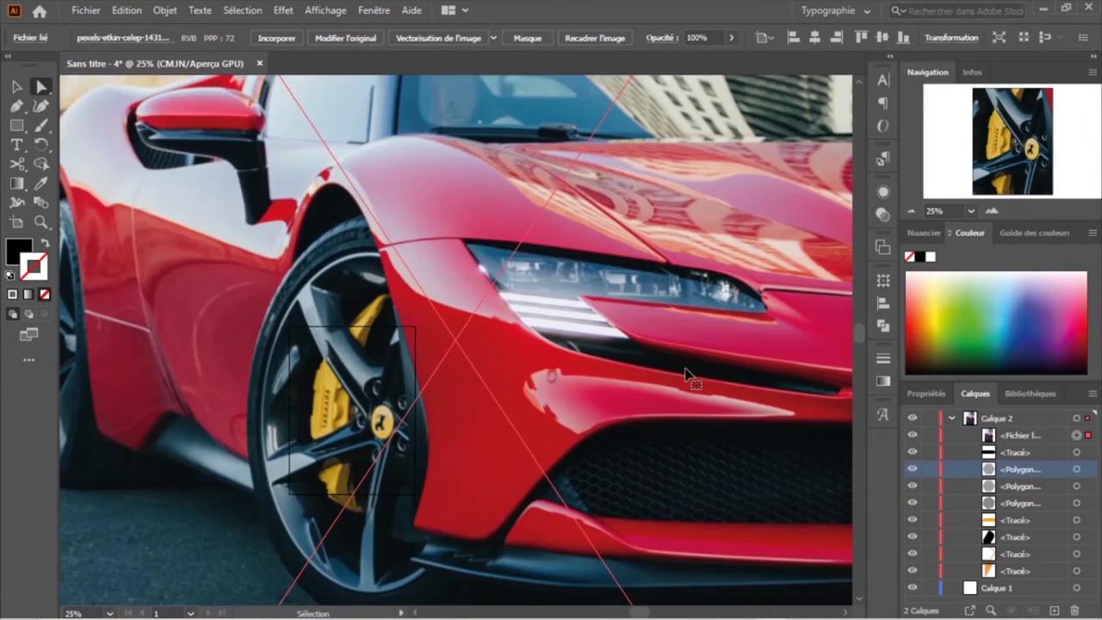
key(ctrl+minus)
key(ctrl+minus)
key(ctrl+minus)
key(ctrl+minus)
key(ctrl+minus)
Step: Scale the car photo down and position it over the top hexagon
click(16, 88)
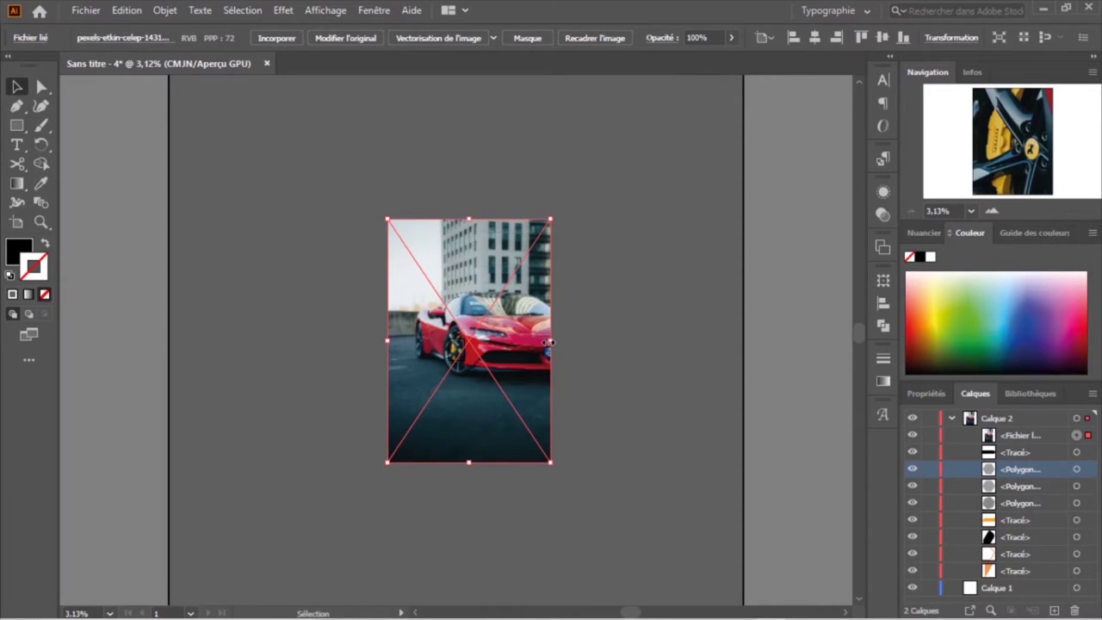
drag(550, 343, 486, 342)
key(ctrl+plus)
key(ctrl+plus)
key(ctrl+plus)
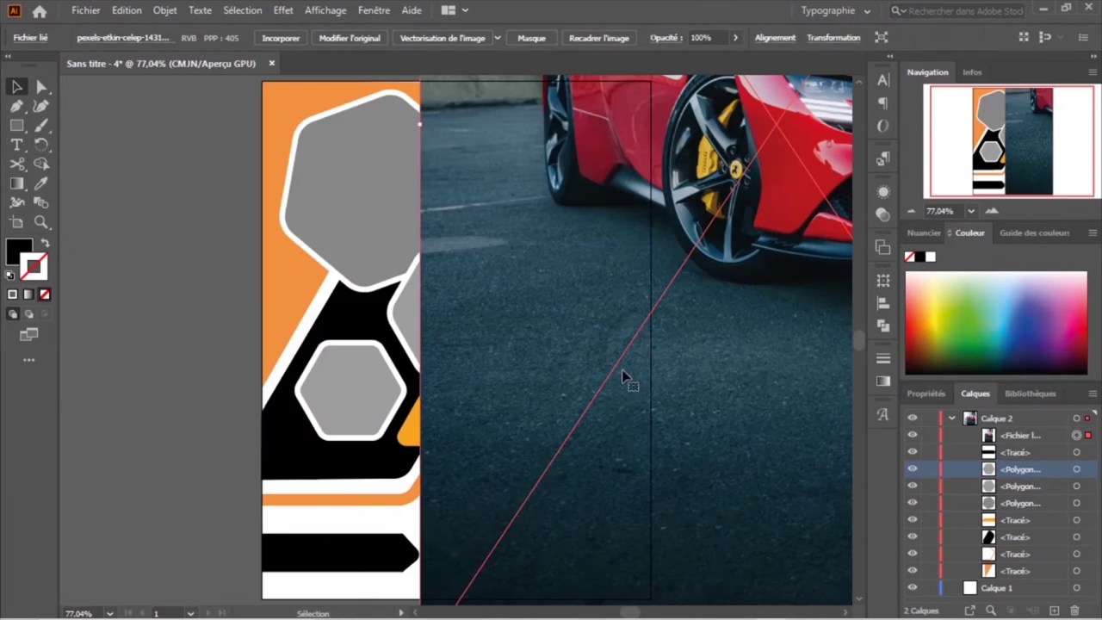
key(ctrl+minus)
key(ctrl+minus)
key(ctrl+minus)
drag(571, 343, 497, 344)
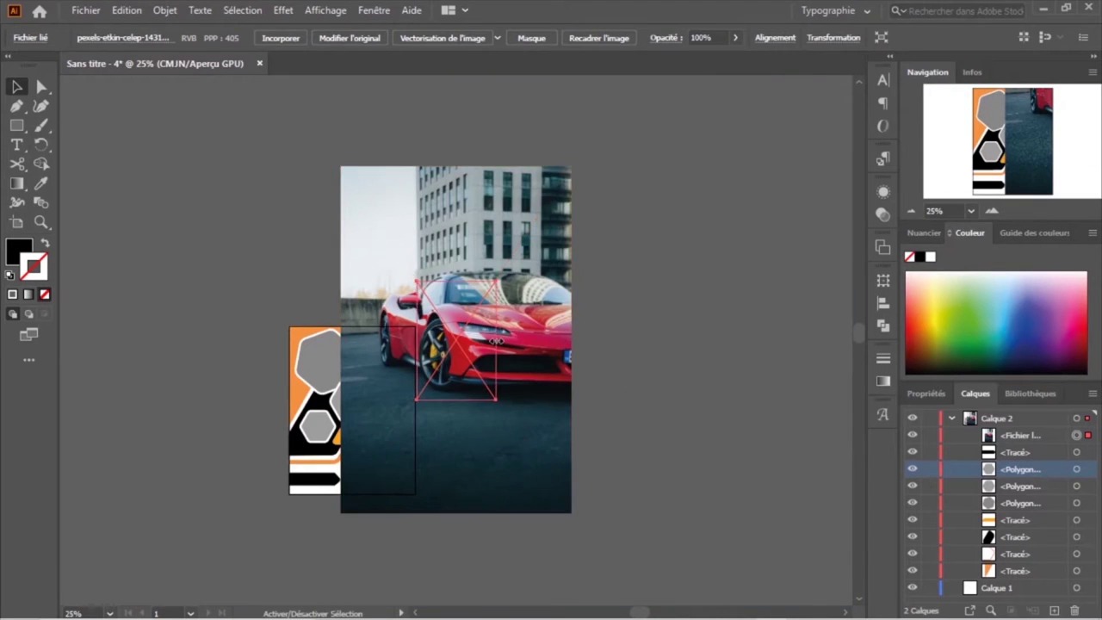
key(ctrl+0)
drag(747, 242, 457, 245)
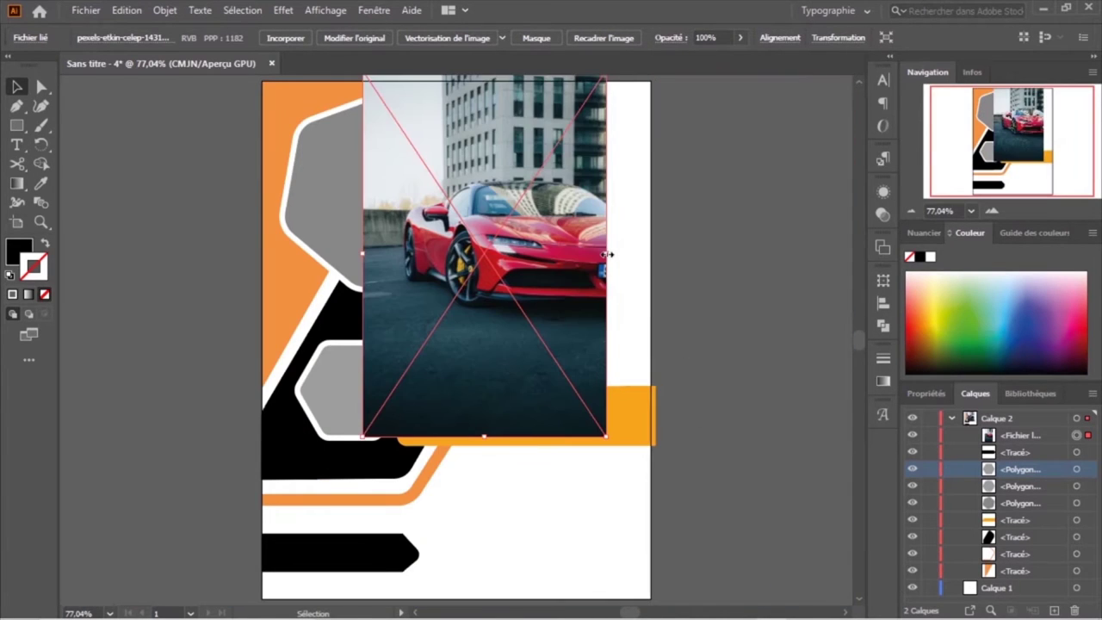
mouse_move(602, 256)
mouse_down()
mouse_move(531, 261)
mouse_move(780, 291)
mouse_up()
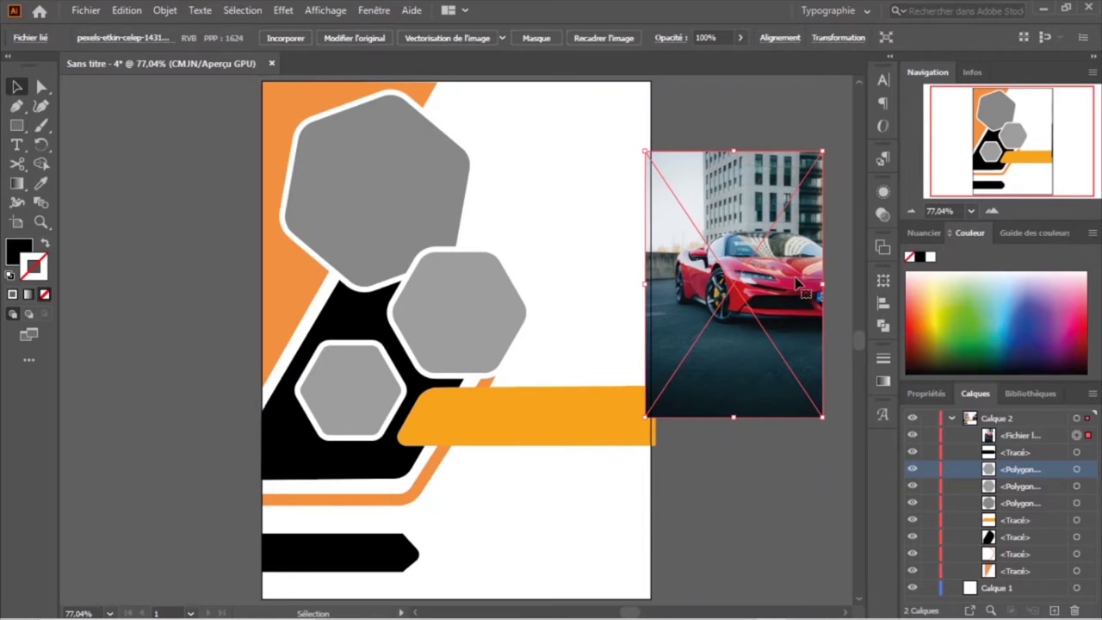
mouse_move(796, 284)
mouse_down()
mouse_move(627, 209)
mouse_move(403, 203)
mouse_move(476, 189)
mouse_move(441, 191)
mouse_up()
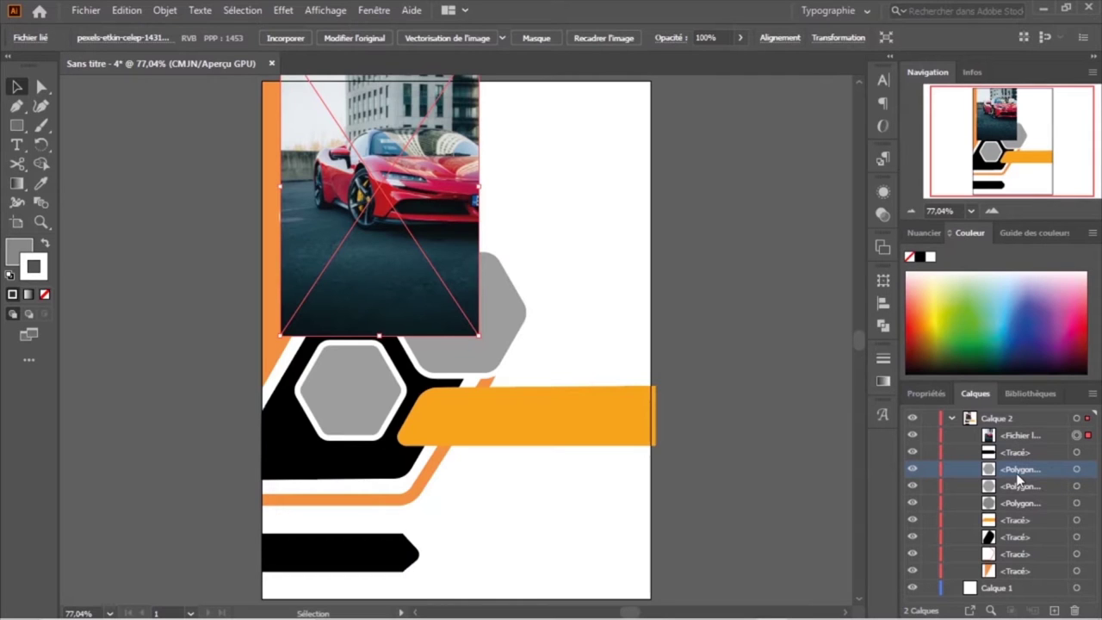
Step: Clip the car photo inside the top hexagon, then enlarge the photo to fill it
key(ctrl+shift+bracketright)
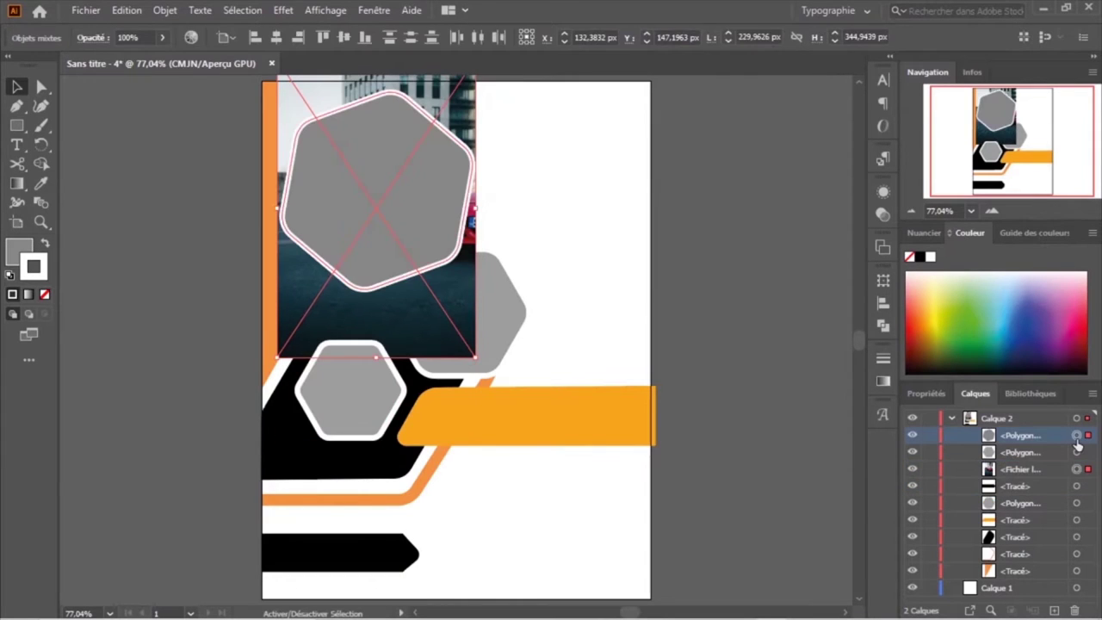
shift+click(1076, 450)
key(ctrl+7)
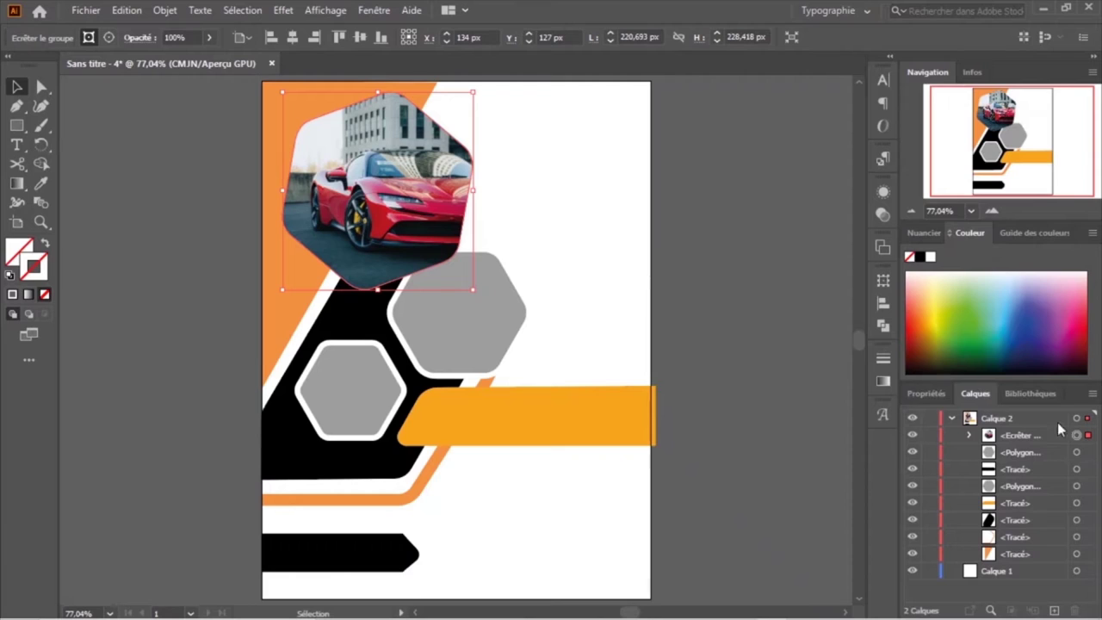
click(970, 440)
click(1066, 468)
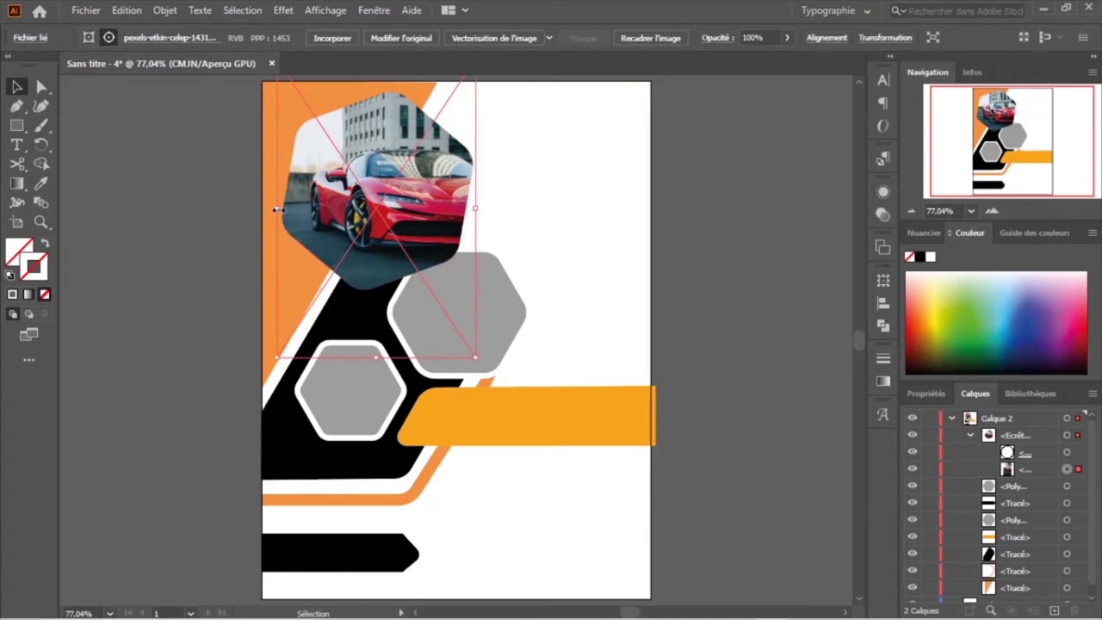
drag(277, 209, 255, 209)
click(737, 195)
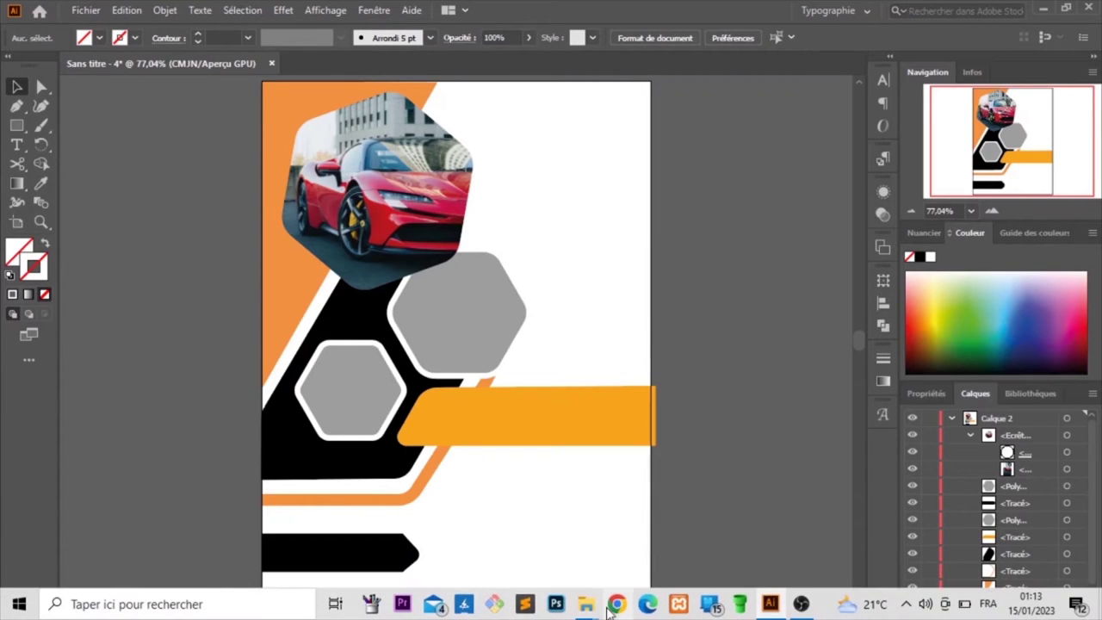
Step: Place the cardboard boxes photo, scale it, and clip it to the middle hexagon
mouse_move(585, 604)
click(749, 559)
click(491, 507)
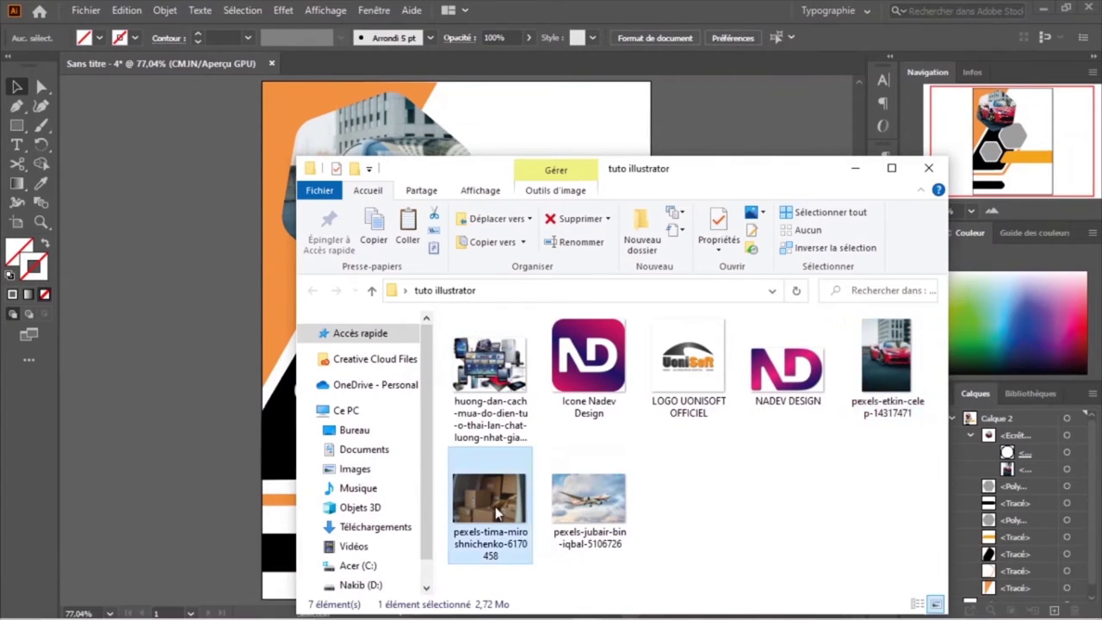
click(855, 167)
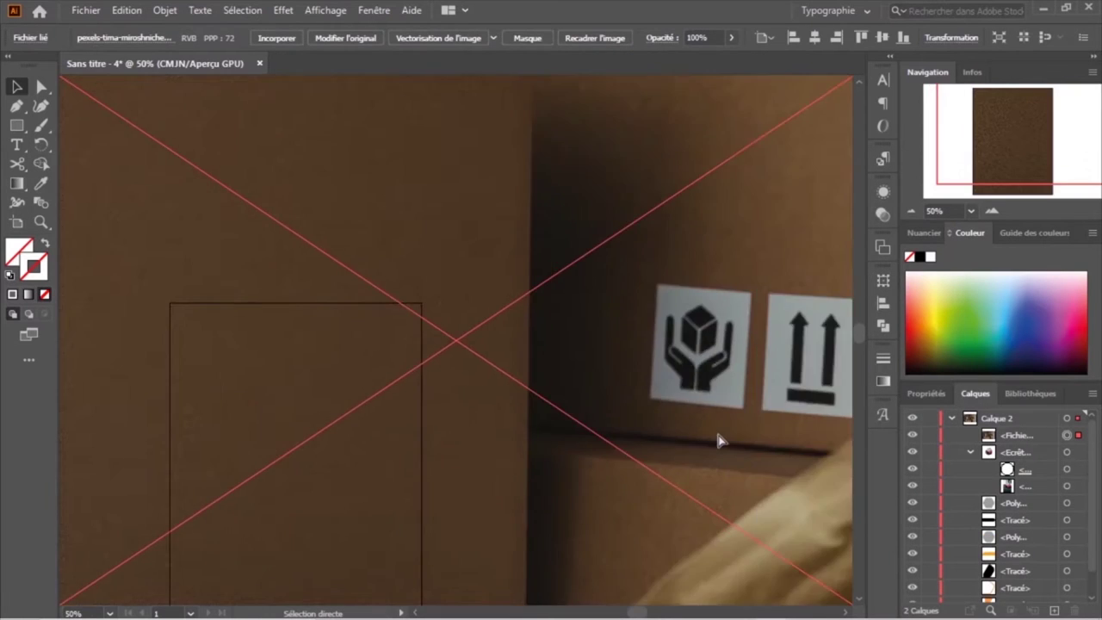
key(ctrl+minus)
key(ctrl+minus)
key(ctrl+minus)
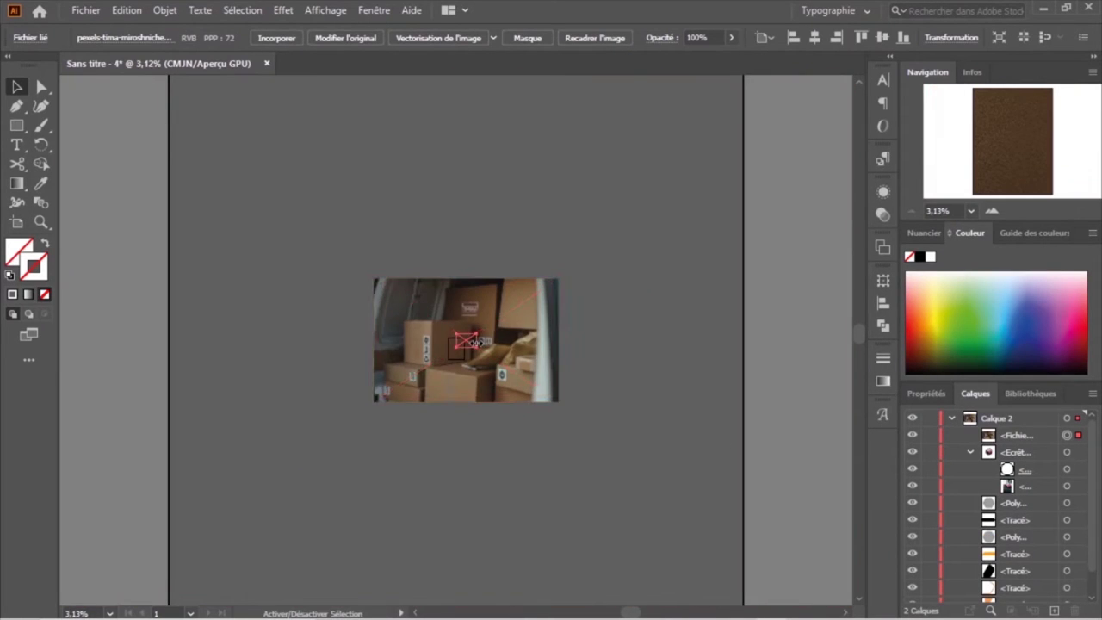
drag(557, 342, 473, 349)
key(ctrl+0)
drag(736, 209, 507, 314)
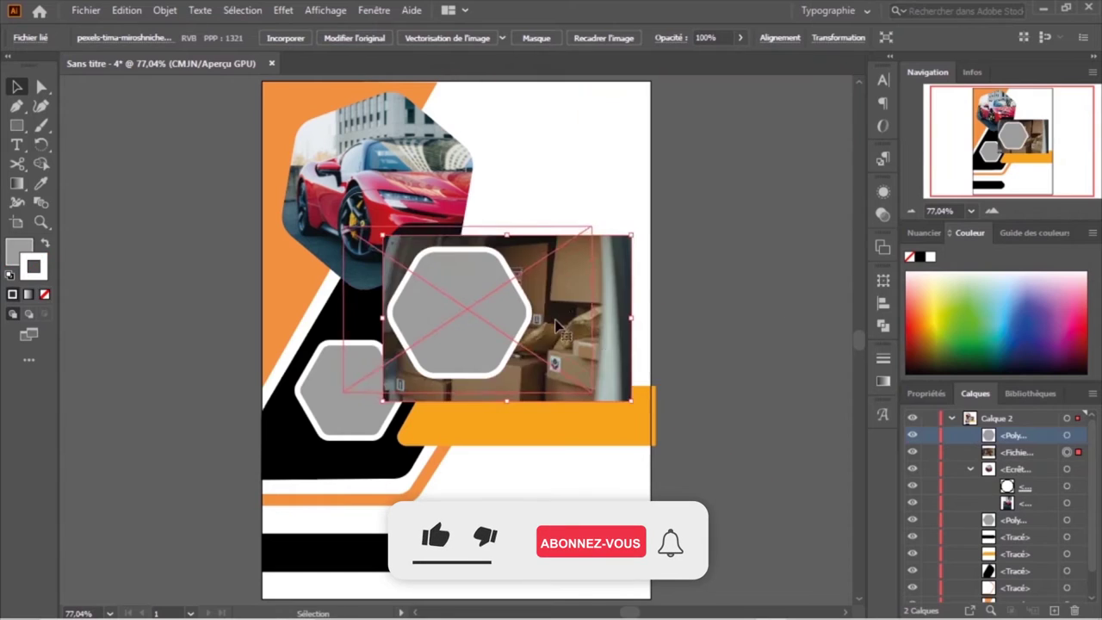
mouse_move(628, 314)
mouse_down()
mouse_move(560, 316)
mouse_move(580, 311)
mouse_up()
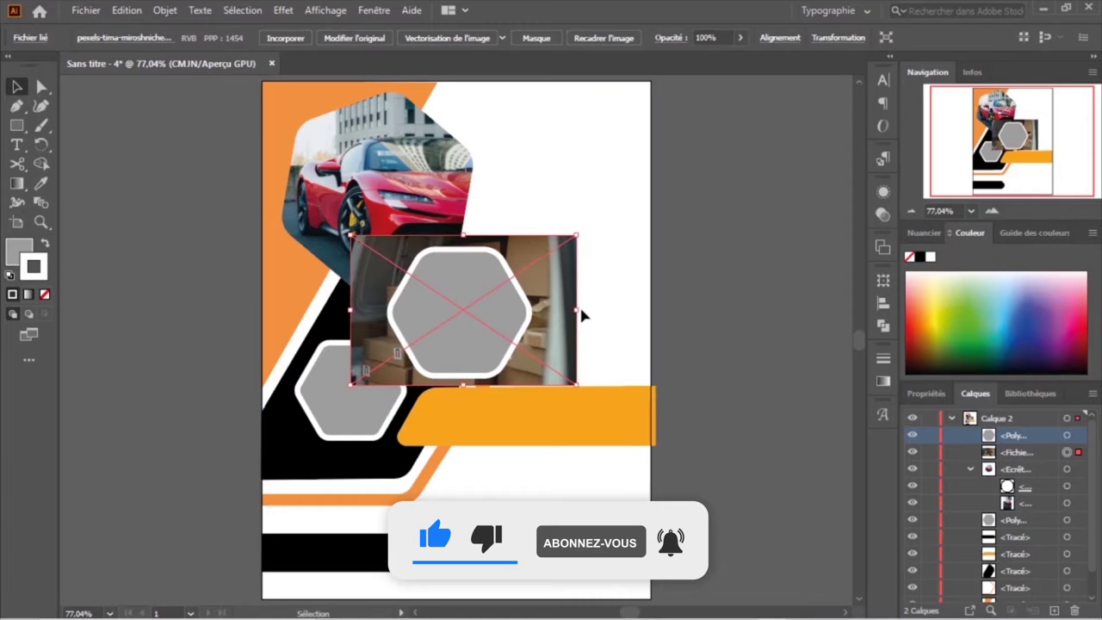
shift+click(1071, 439)
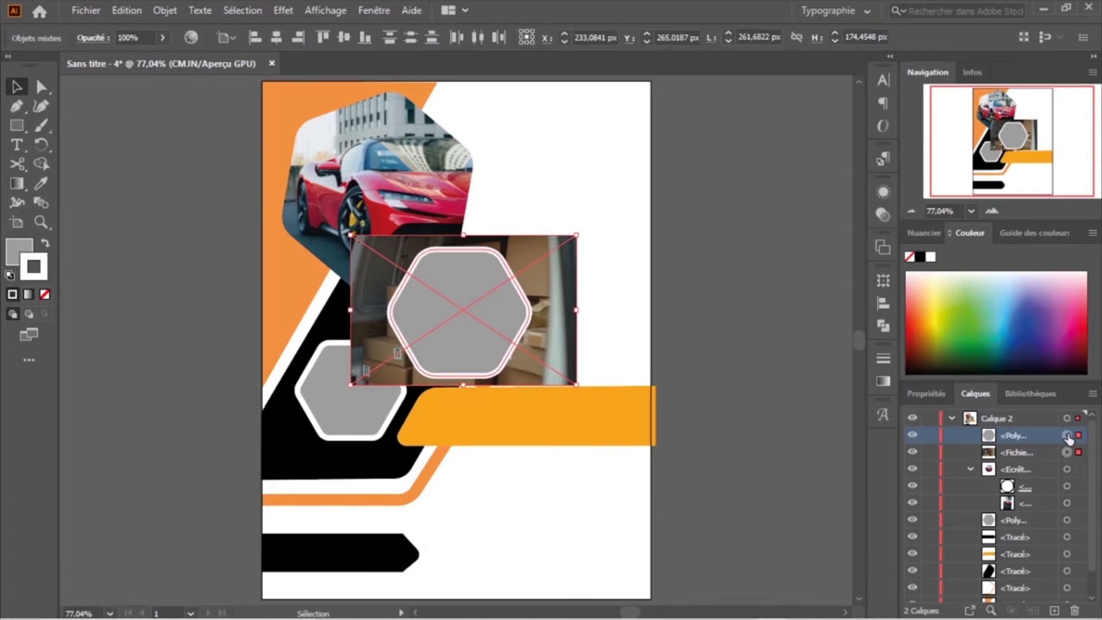
key(ctrl+7)
click(723, 322)
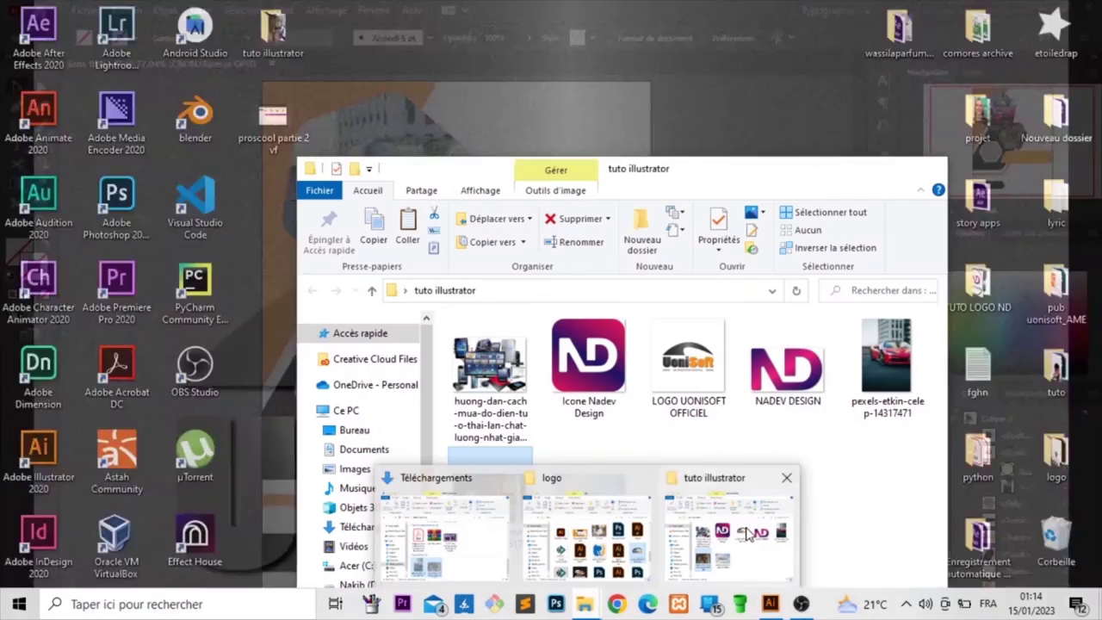
Step: Place the electronics photo over the lower hexagon and clip it to that shape
mouse_move(585, 604)
click(807, 479)
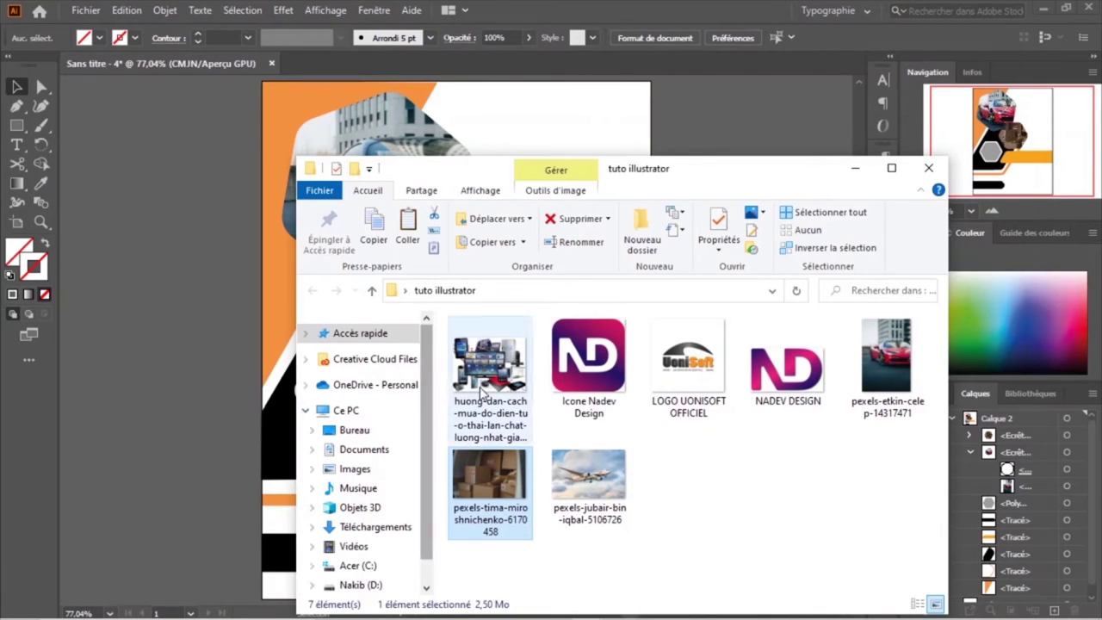
mouse_move(489, 366)
mouse_down()
mouse_move(194, 334)
mouse_move(385, 390)
mouse_up()
click(854, 168)
drag(1014, 520, 1014, 435)
shift+click(1068, 434)
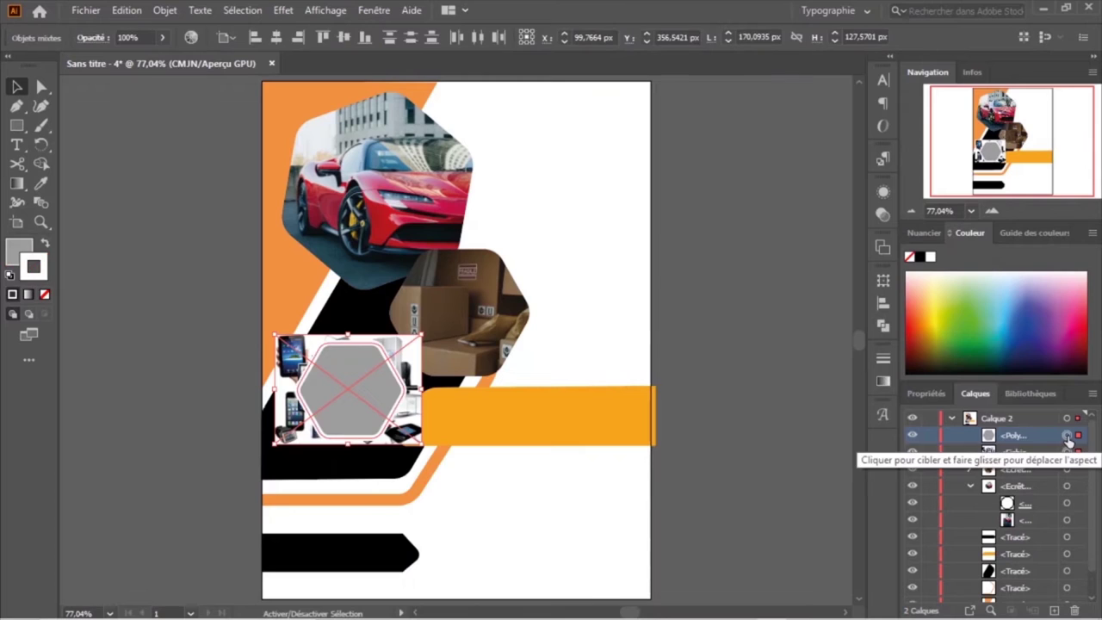
key(ctrl+7)
click(757, 291)
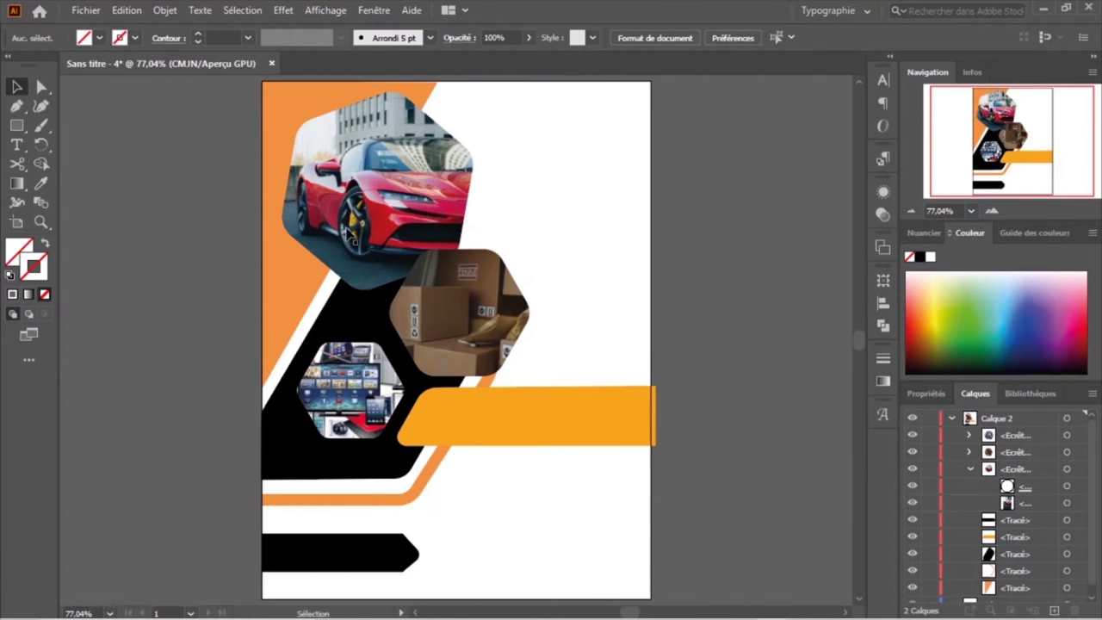
Step: Give the car hexagon a thin white outline
click(348, 232)
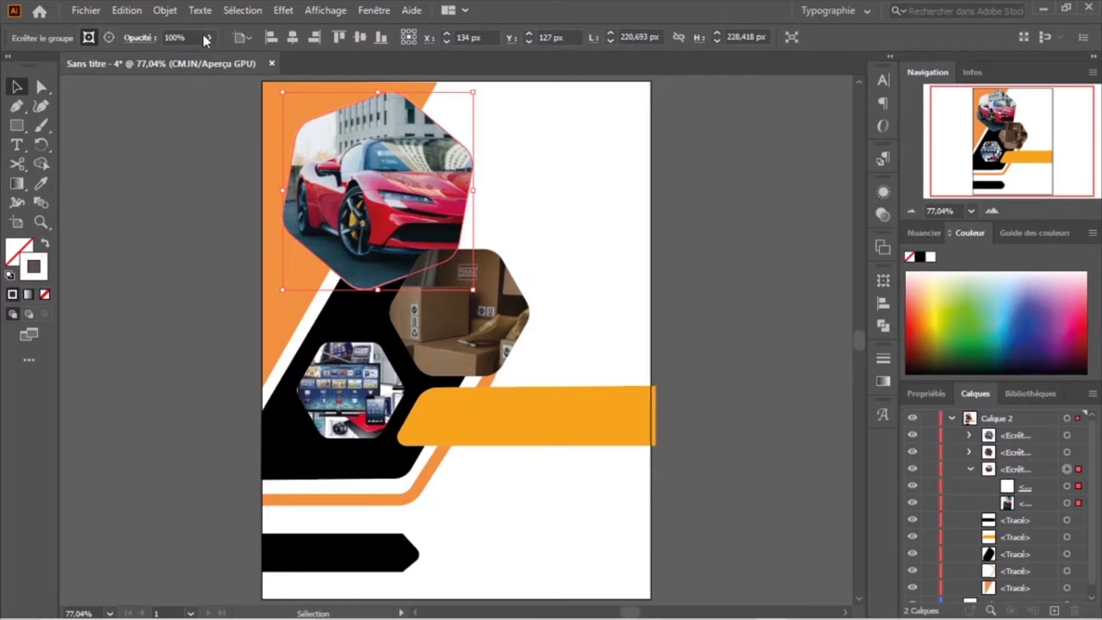
click(39, 87)
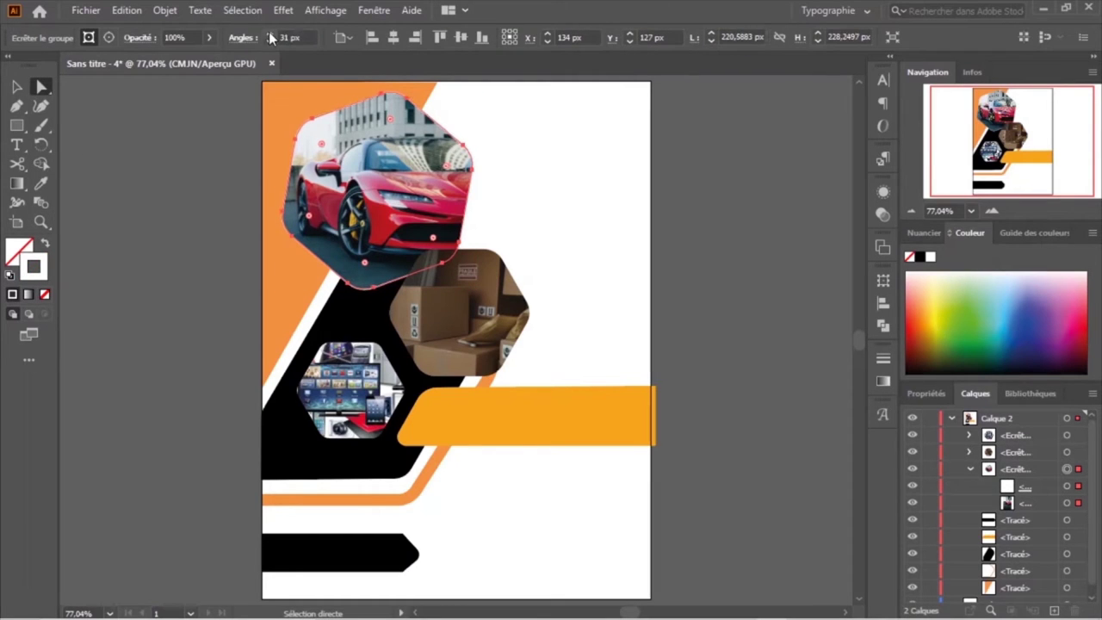
click(16, 105)
click(17, 88)
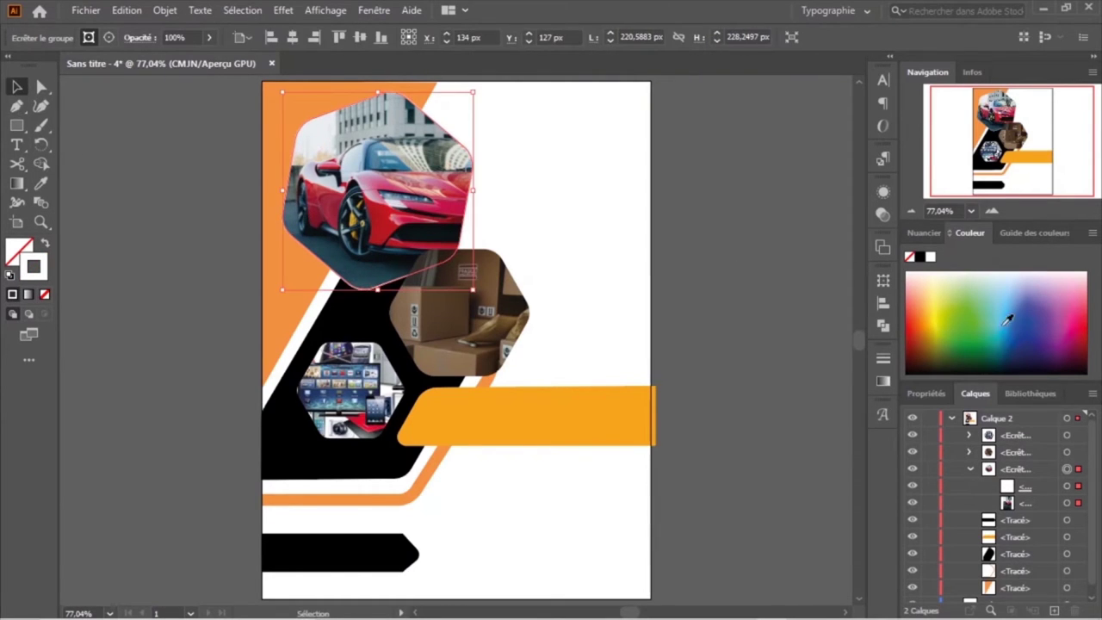
click(882, 358)
click(732, 373)
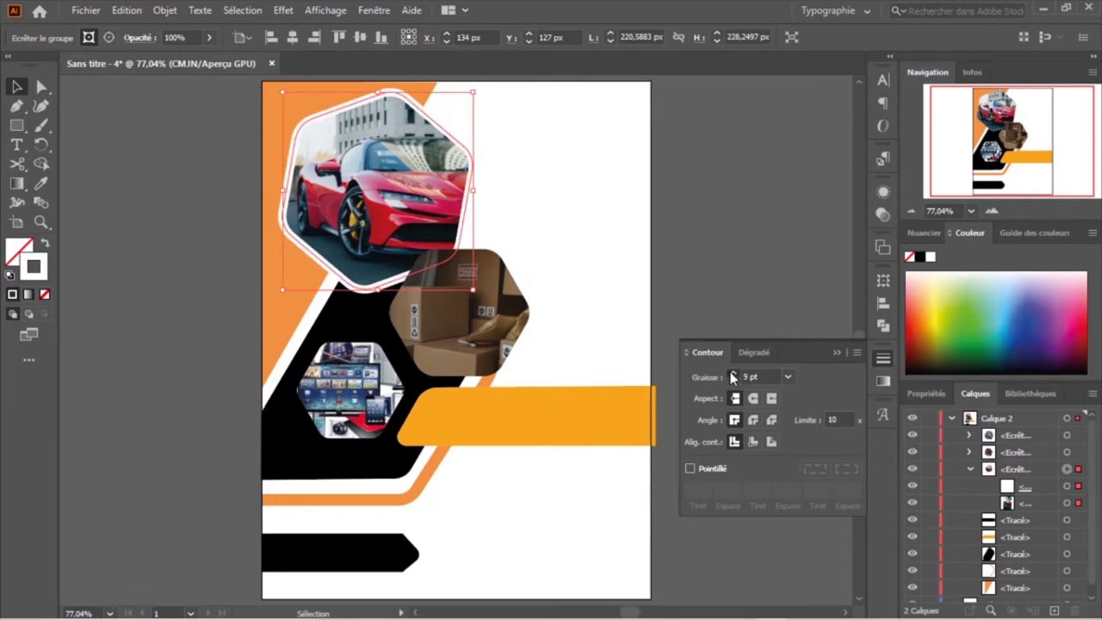
click(733, 381)
click(734, 381)
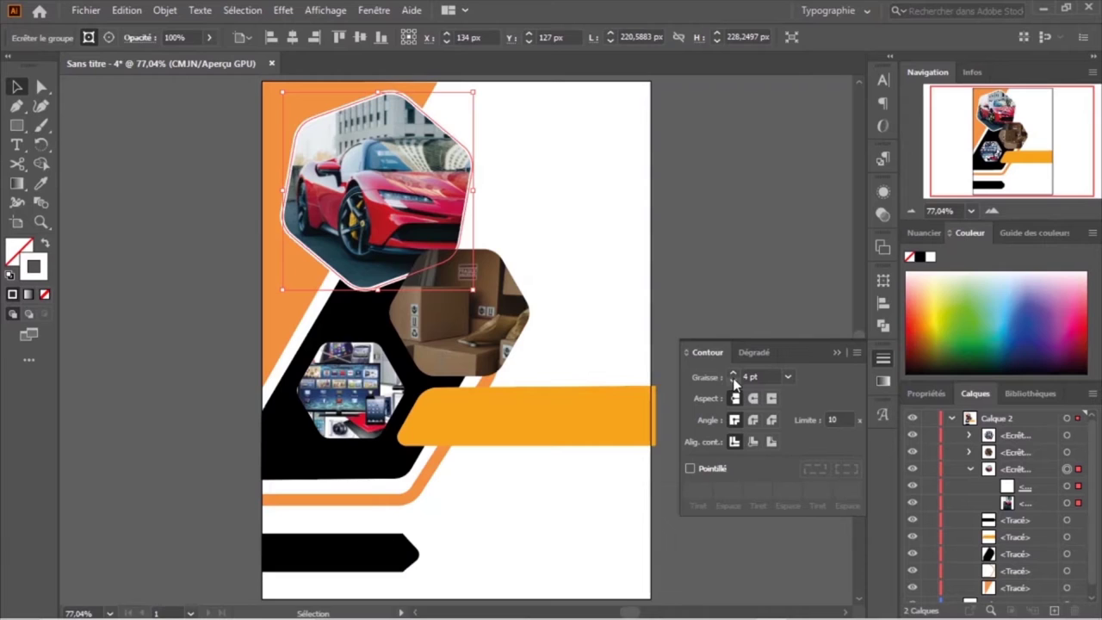
Step: Apply the same 4 pt white outline to the boxes and electronics hexagons
click(736, 170)
click(461, 310)
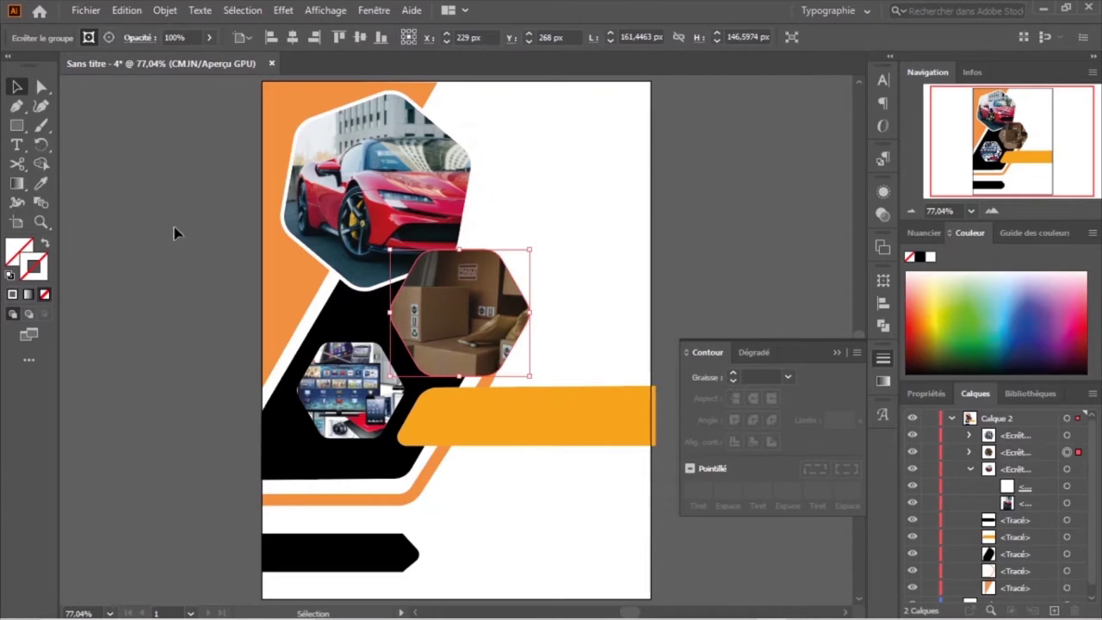
click(733, 375)
click(733, 375)
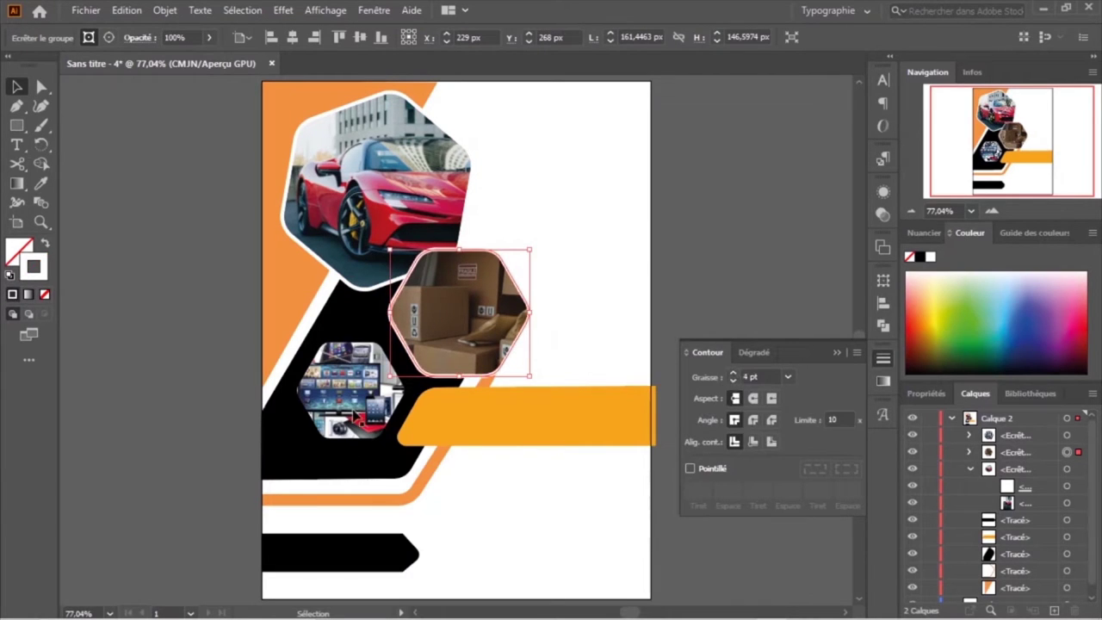
click(353, 417)
click(733, 374)
click(733, 374)
click(734, 373)
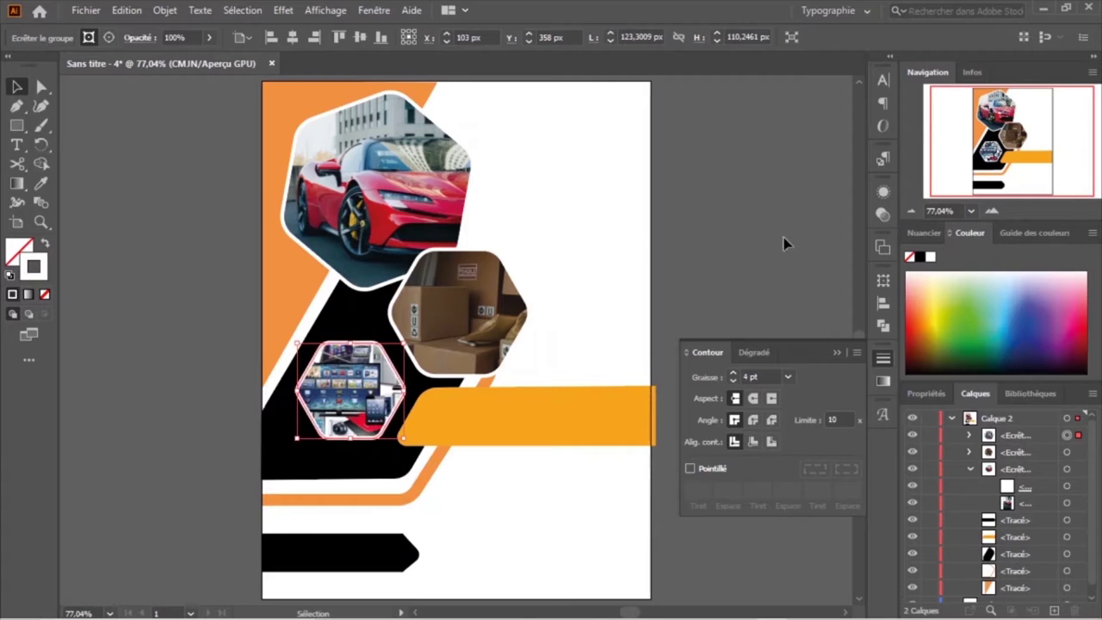
Step: Enlarge the electronics hexagon slightly, to about 134 × 121 px
click(882, 357)
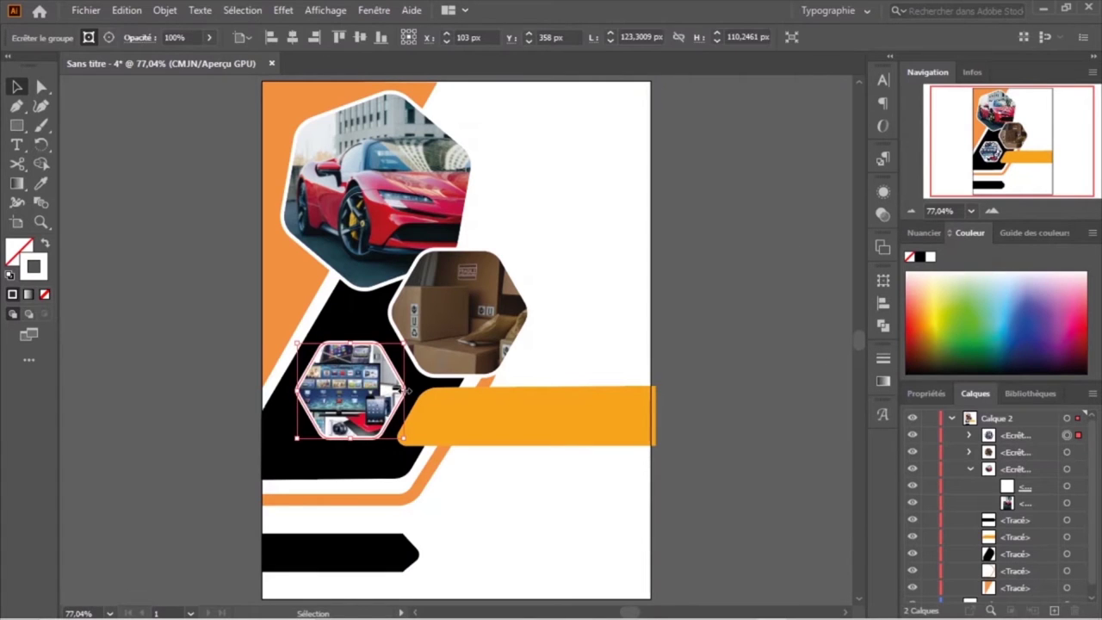
drag(406, 392, 396, 398)
drag(287, 333, 293, 334)
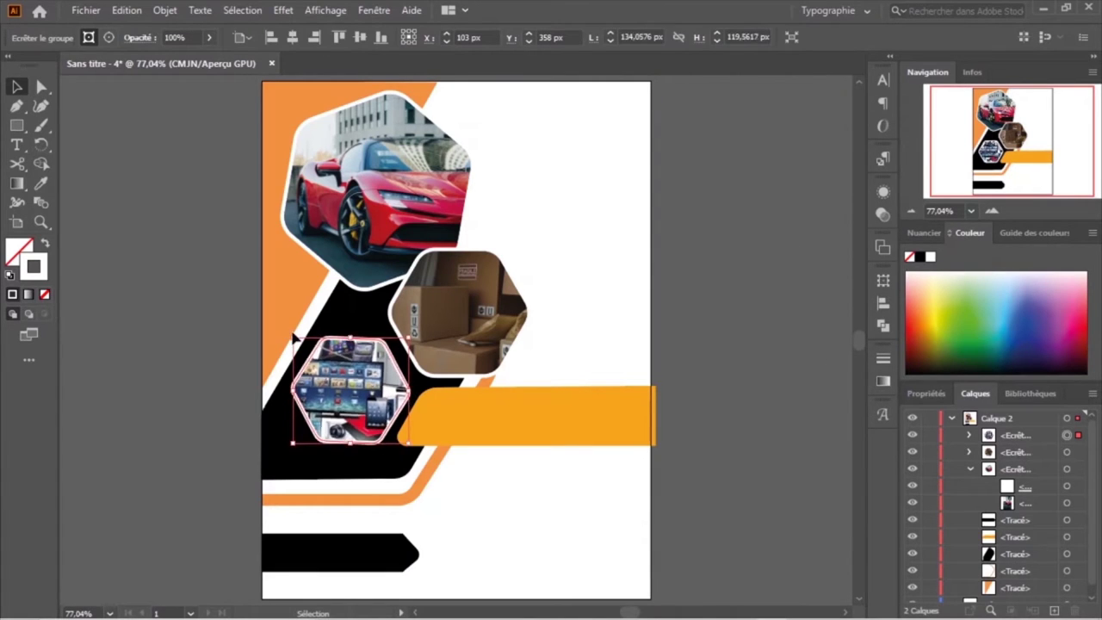
Step: Place the NADEV DESIGN.png logo onto the artboard
click(718, 301)
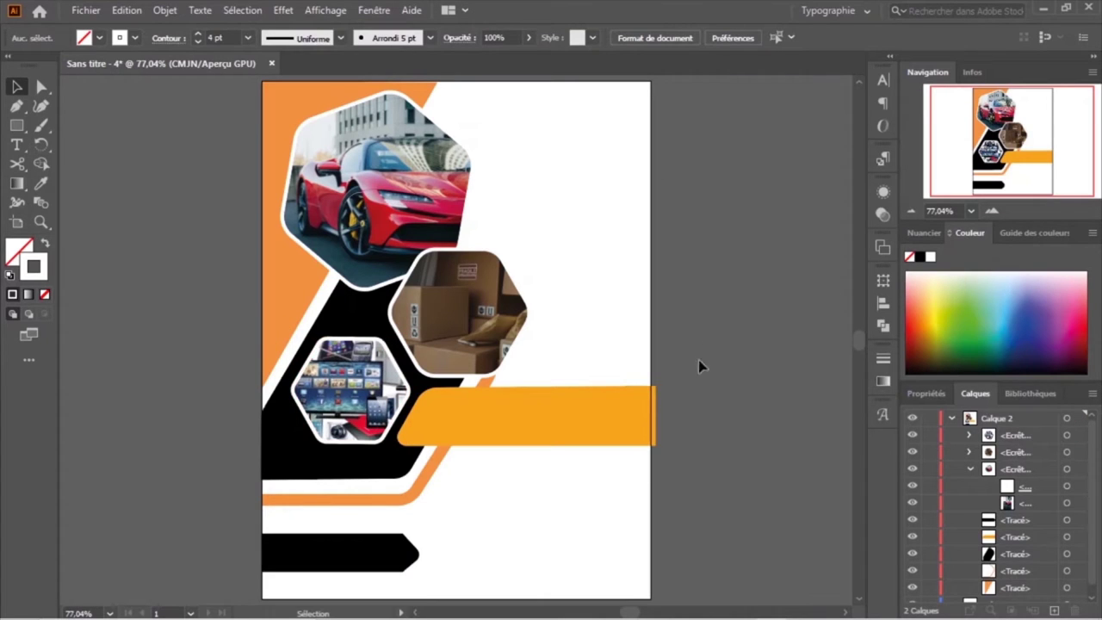
mouse_move(584, 603)
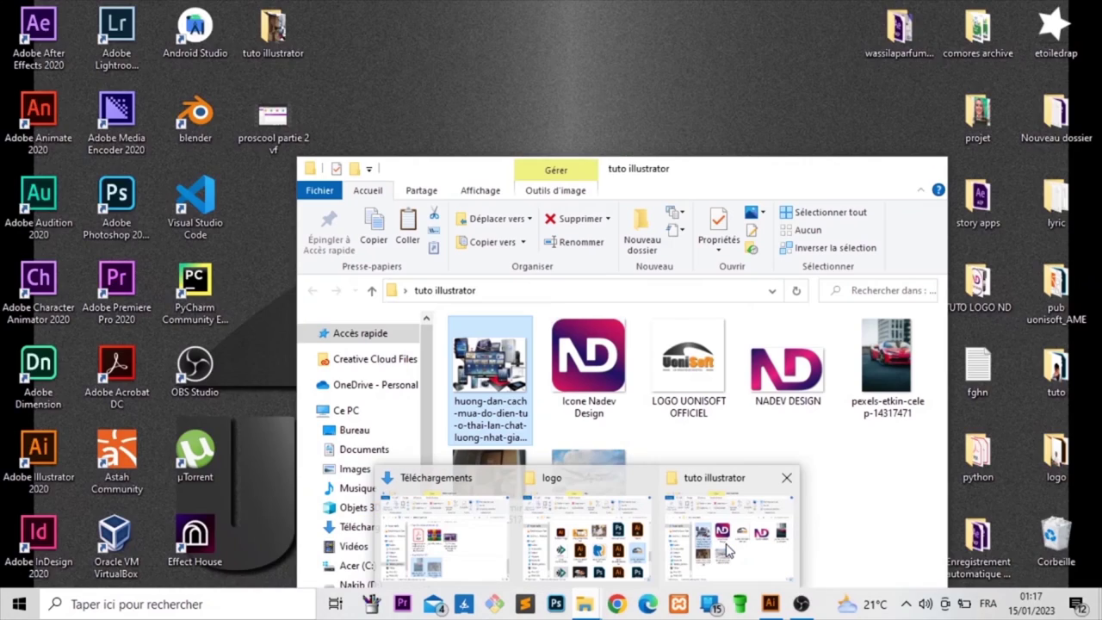
click(723, 534)
click(785, 366)
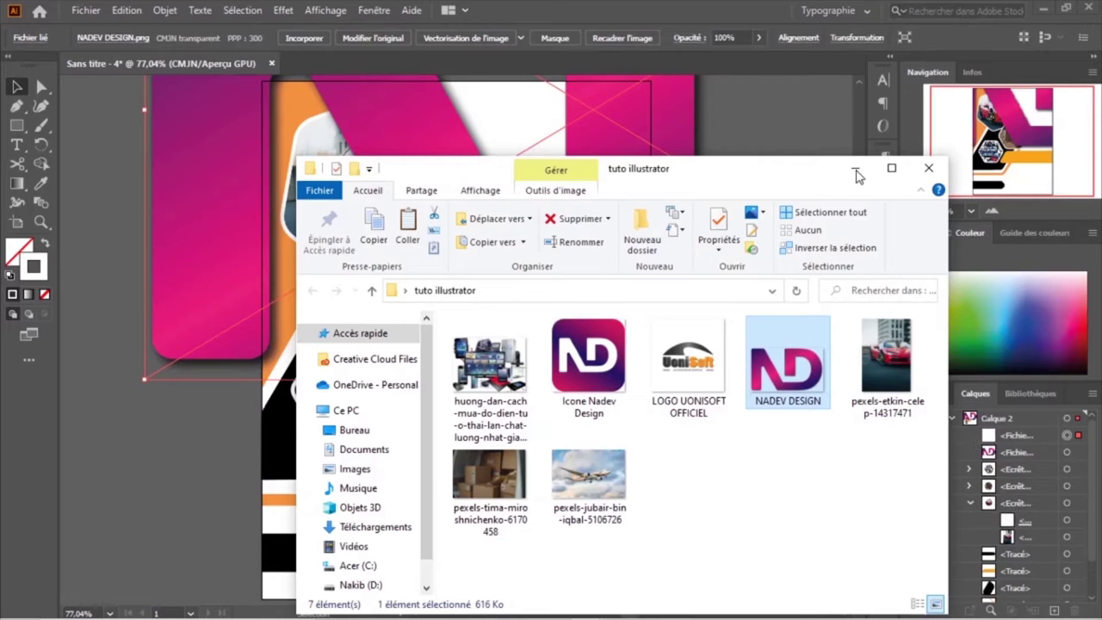
click(855, 171)
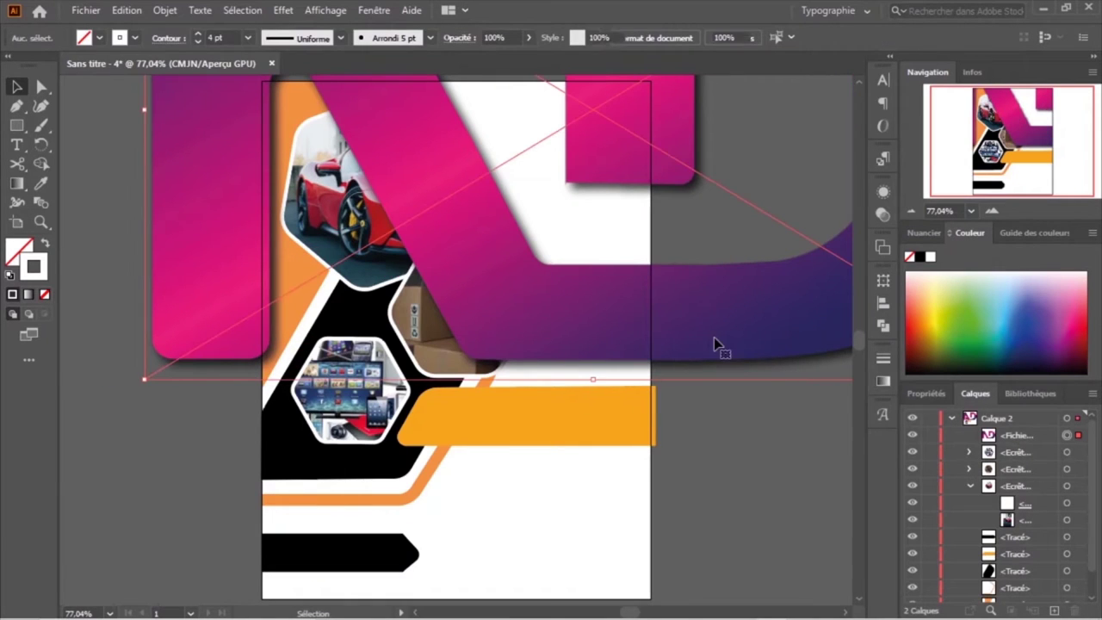
Step: Scale the ND logo down small and set it in the flyer's top-right corner
drag(593, 382, 713, 197)
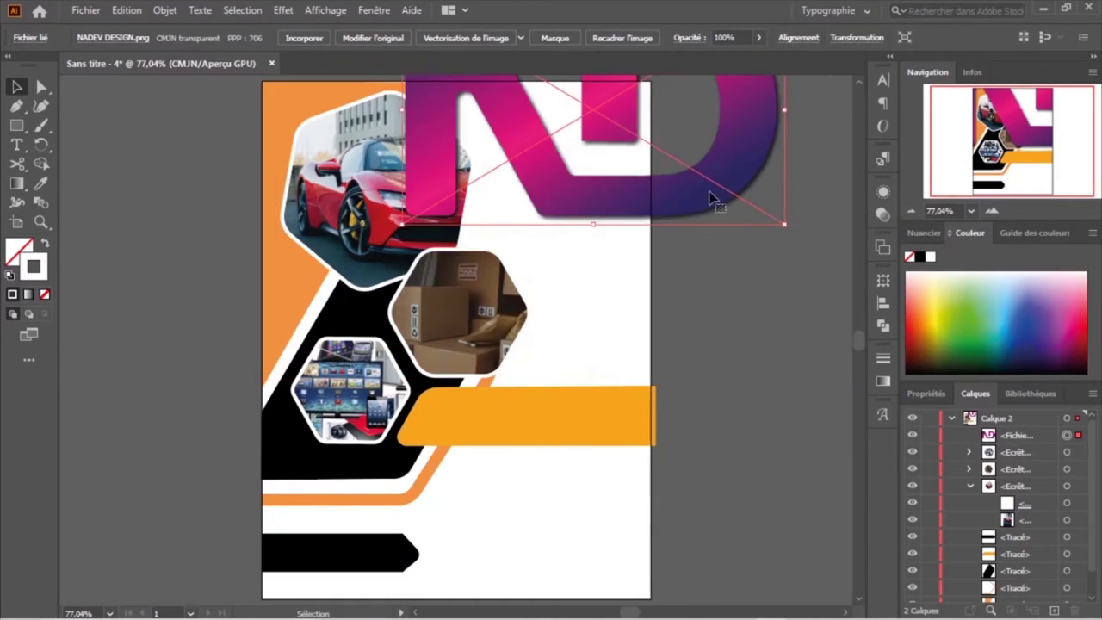
drag(756, 111, 684, 116)
click(686, 111)
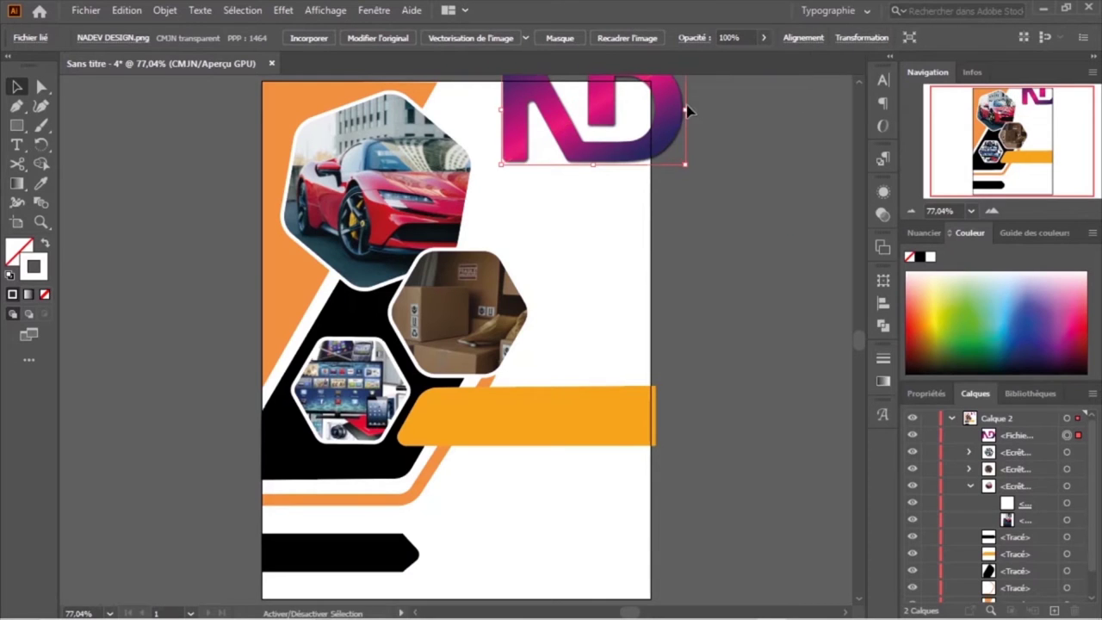
click(666, 122)
mouse_move(672, 175)
mouse_down()
mouse_move(688, 200)
mouse_move(631, 200)
mouse_move(598, 113)
mouse_up()
click(602, 200)
click(757, 165)
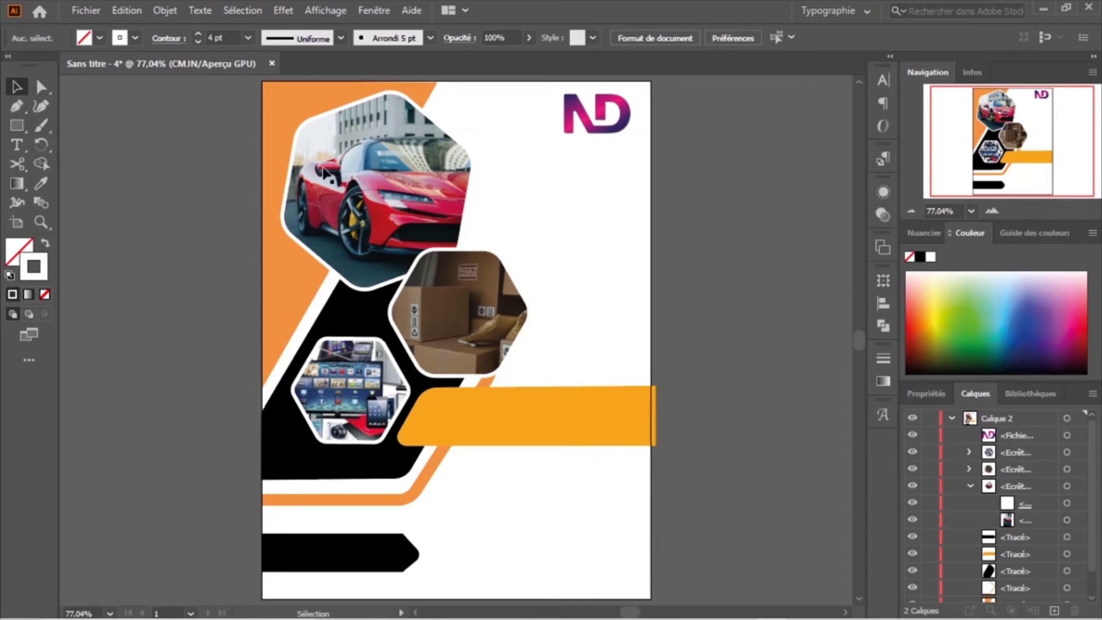
Step: Enlarge the boxes and car hexagons, nudging the car hexagon down three steps
click(508, 360)
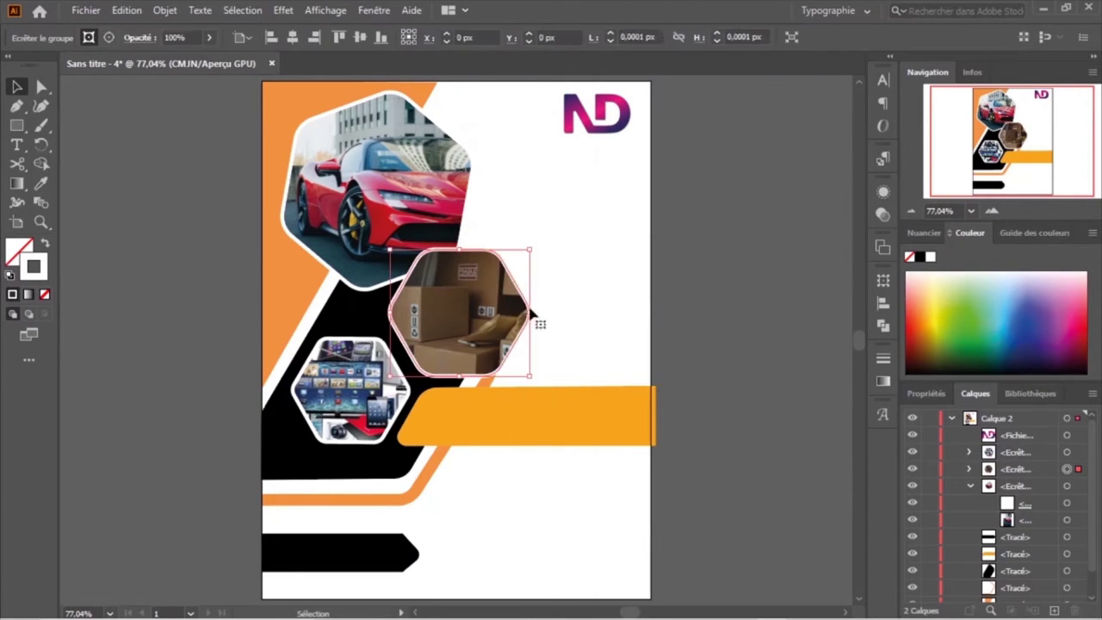
drag(534, 313, 495, 300)
click(465, 175)
drag(475, 190, 482, 189)
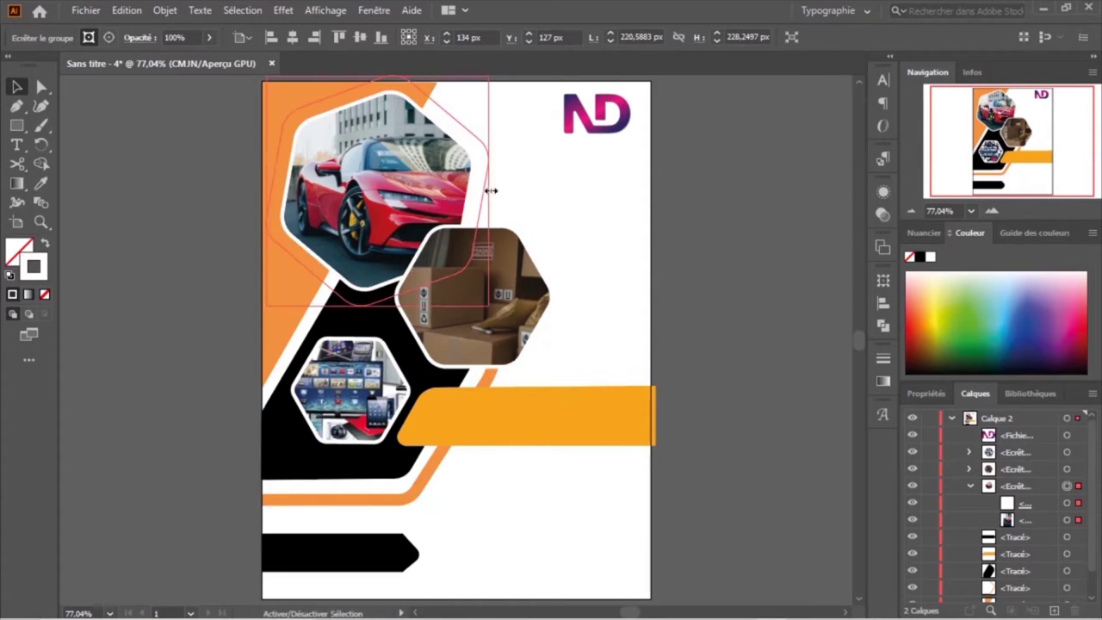
key(Down)
key(Down)
key(Down)
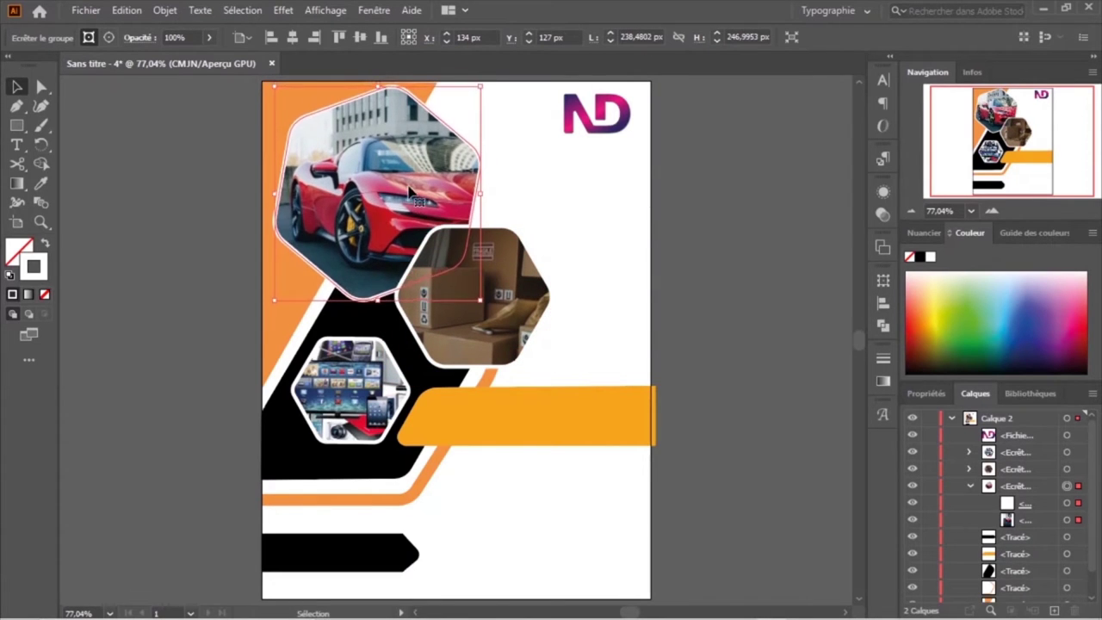
key(Down)
key(Down)
key(Down)
key(Down)
key(Down)
key(Down)
key(Down)
key(Down)
key(Down)
key(Down)
key(Down)
key(Down)
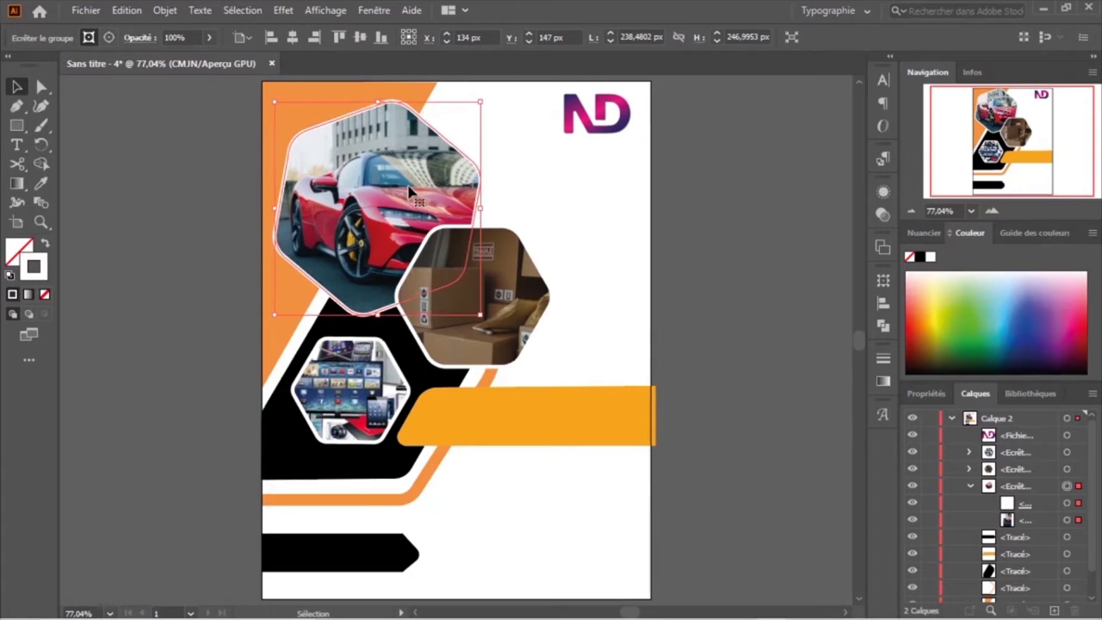
key(Down)
key(Down)
key(Down)
Step: Nudge the boxes hexagon down and the electronics hexagon up one step each
click(729, 257)
click(480, 334)
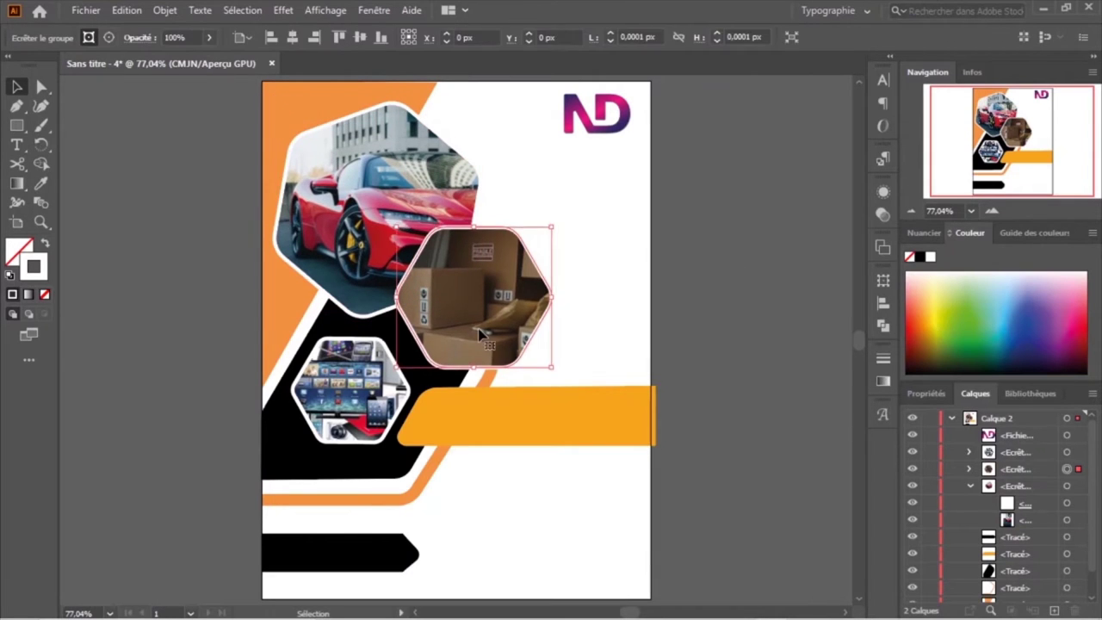
key(Down)
key(Down)
key(Down)
key(Down)
key(Down)
key(Down)
click(361, 405)
key(Up)
key(Up)
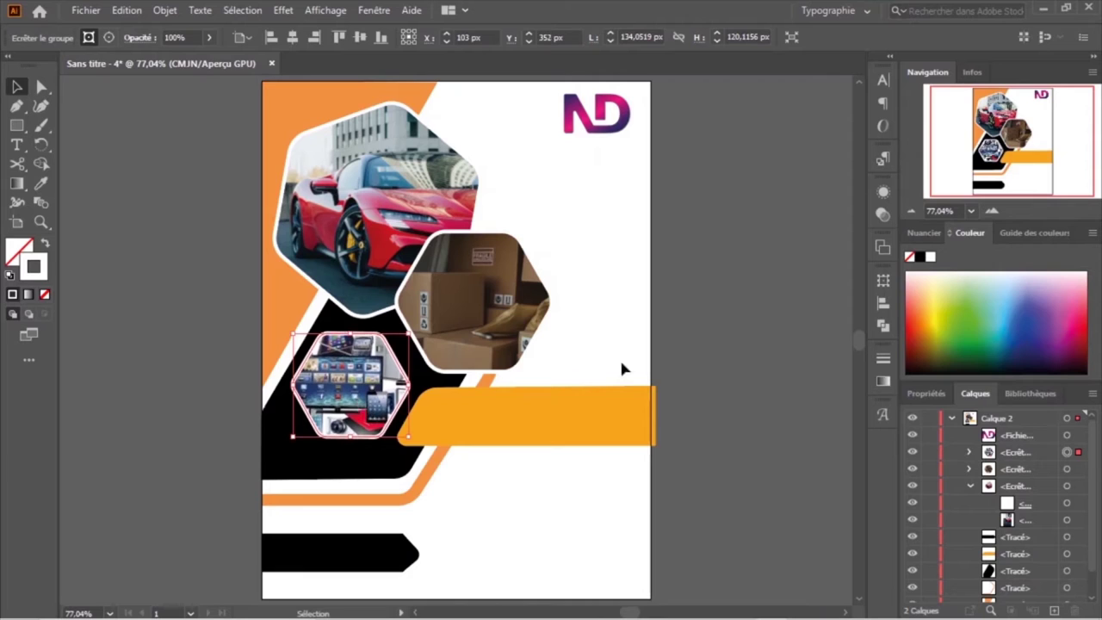
click(748, 280)
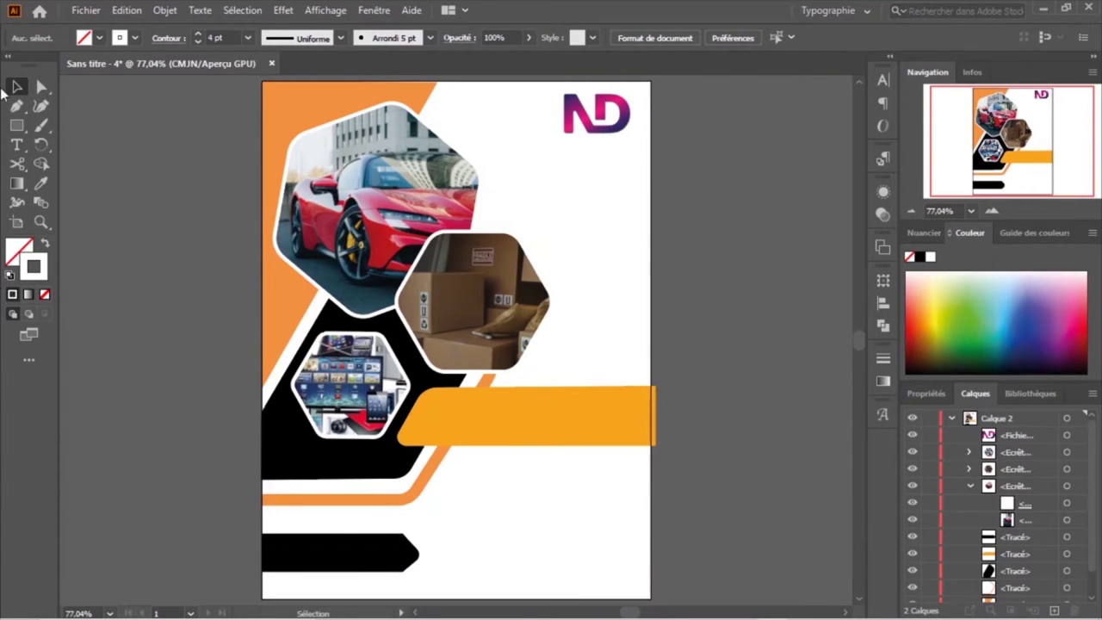
Step: Draw a thin strip across the orange bar's lower part and adjust its left corner
click(18, 124)
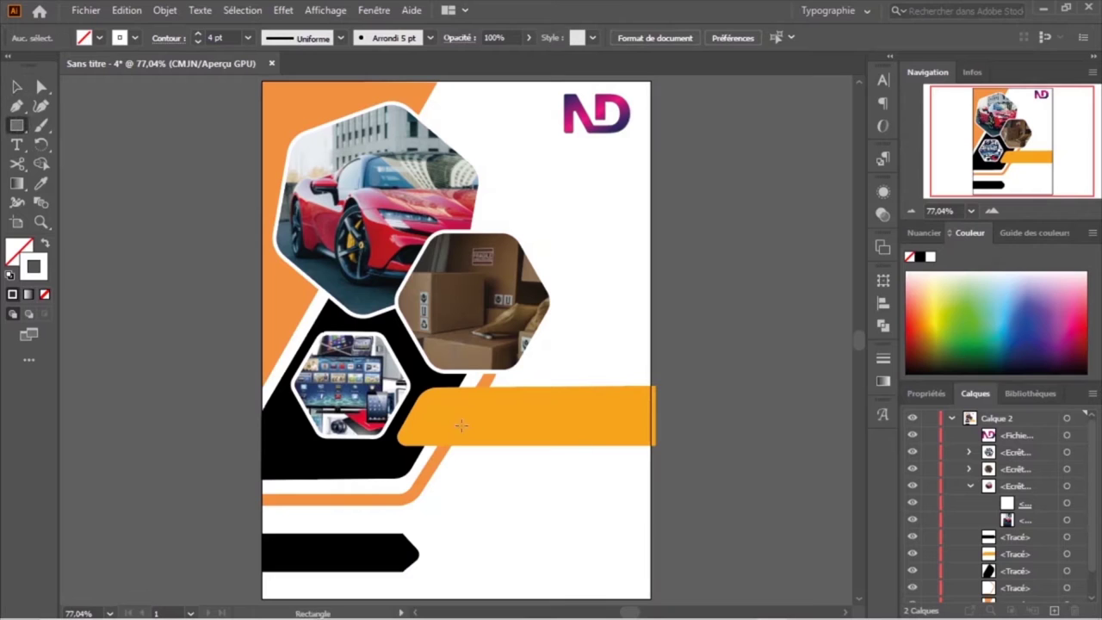
drag(417, 428, 651, 444)
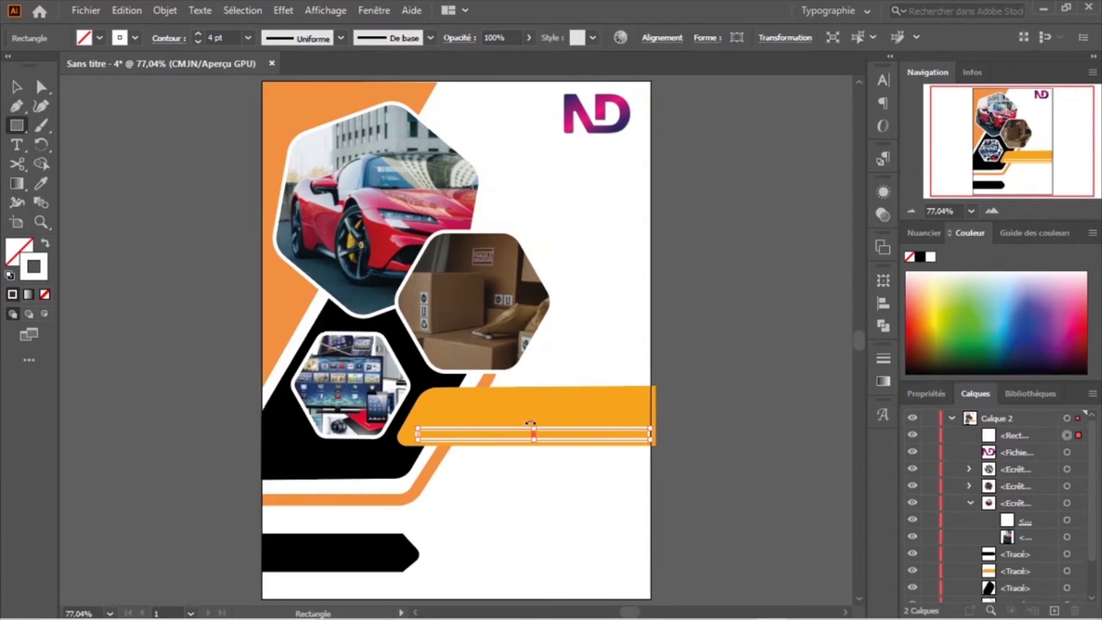
drag(534, 428, 534, 419)
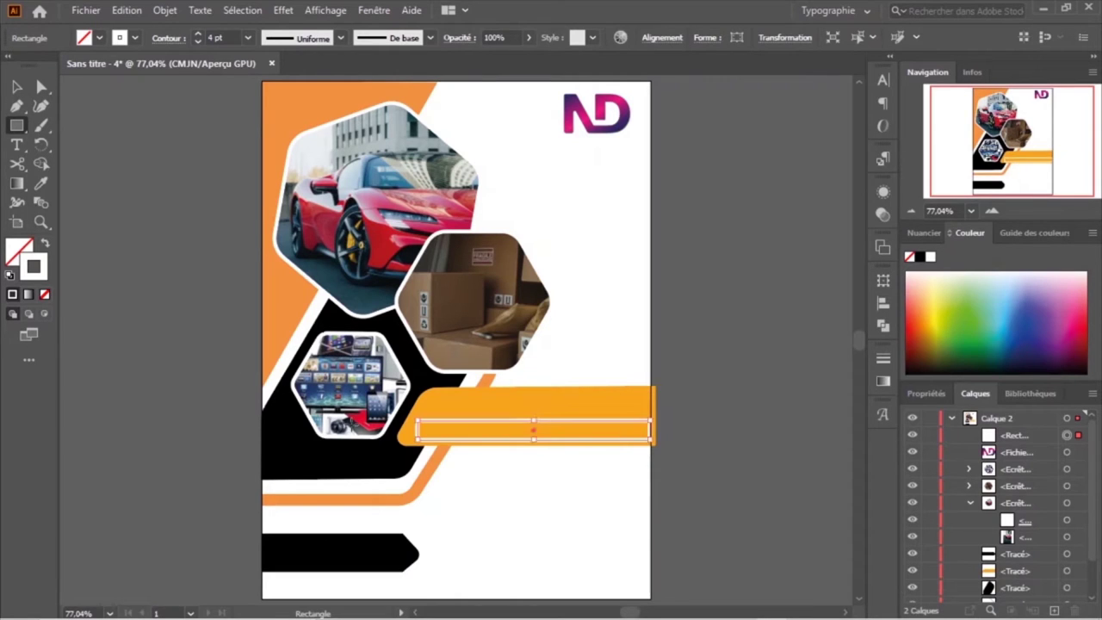
click(41, 86)
click(418, 427)
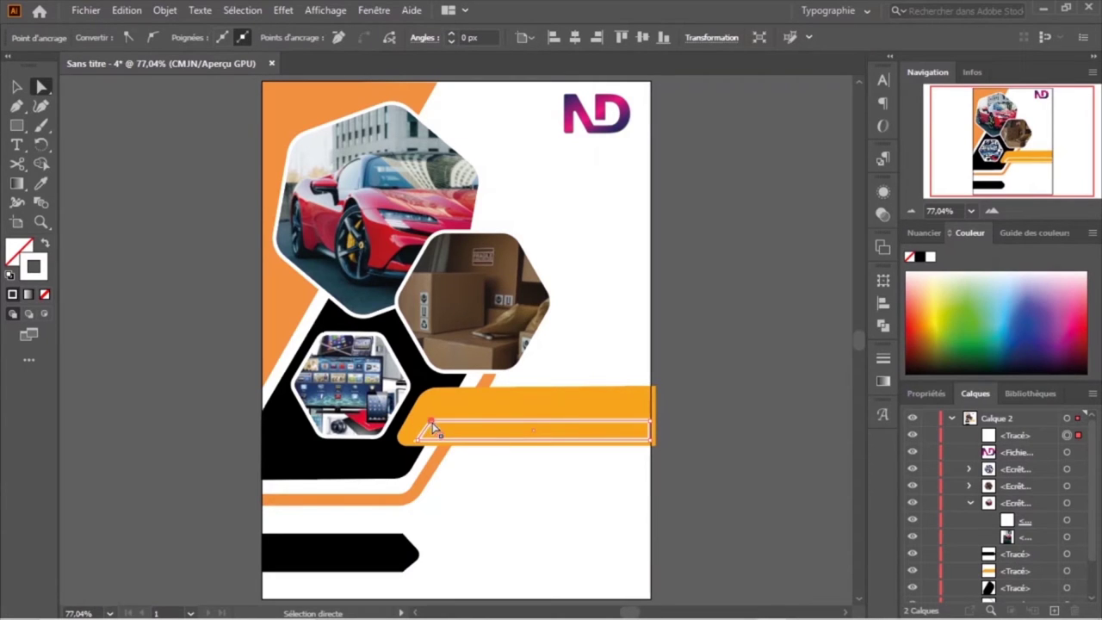
Step: Trim the orange bar's right end to the page edge
click(758, 435)
click(627, 406)
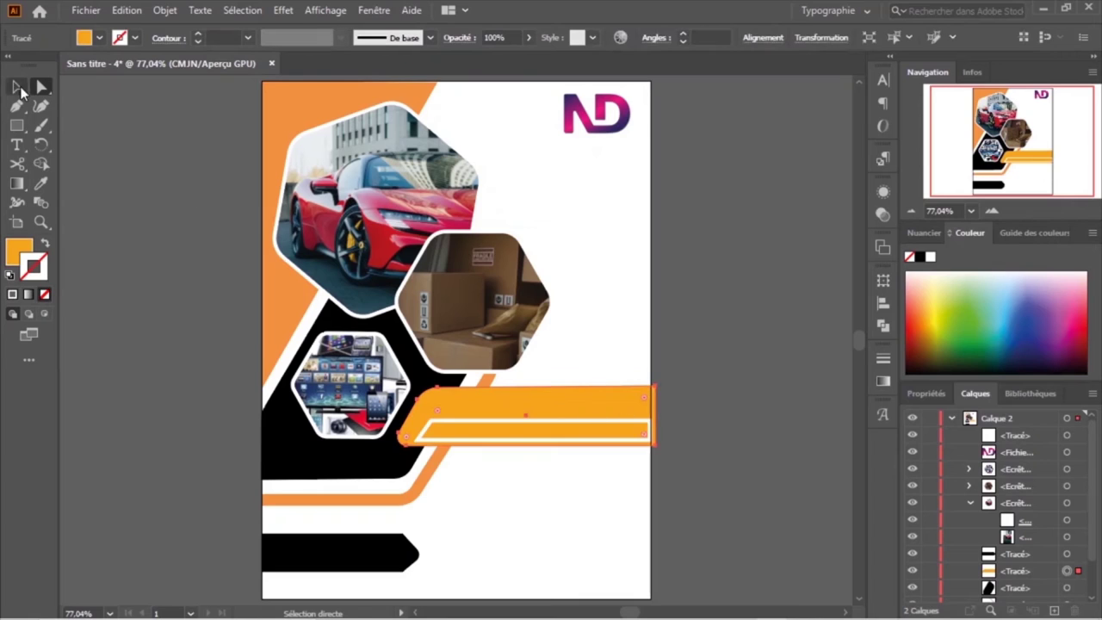
key(v)
drag(656, 420, 650, 420)
click(705, 439)
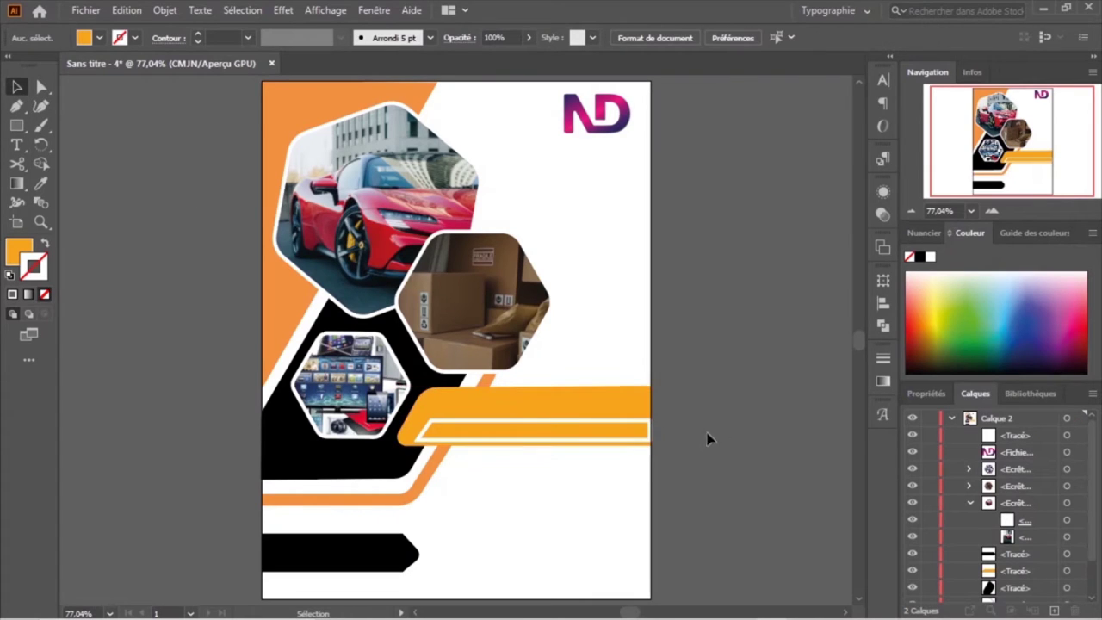
Step: Fill the new stripe dark grey from the Swatches instead of white
click(635, 431)
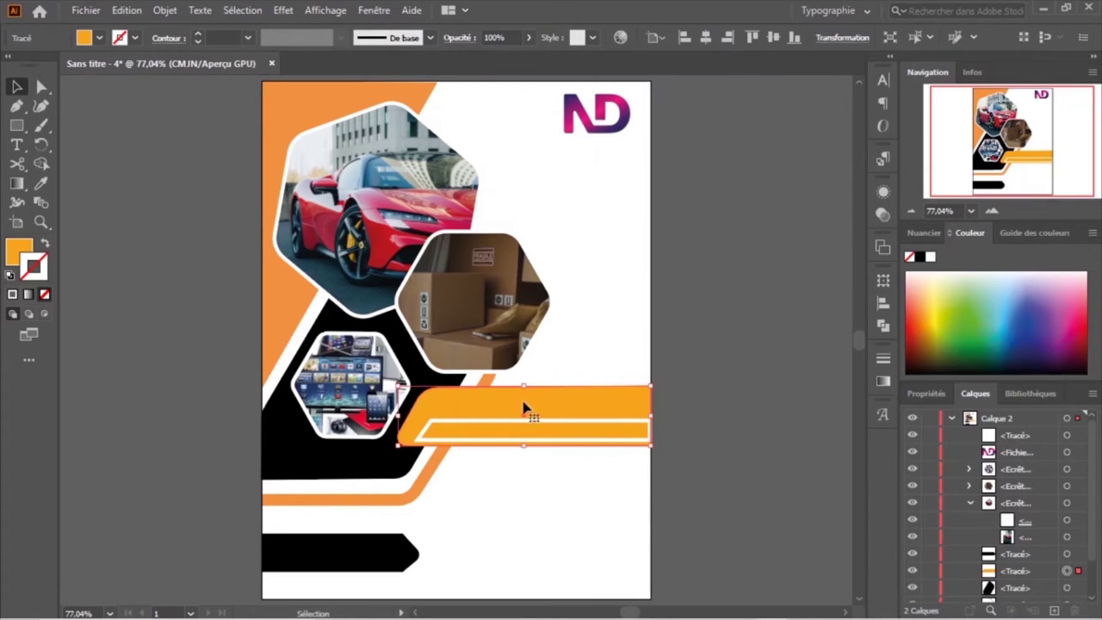
click(474, 435)
click(45, 293)
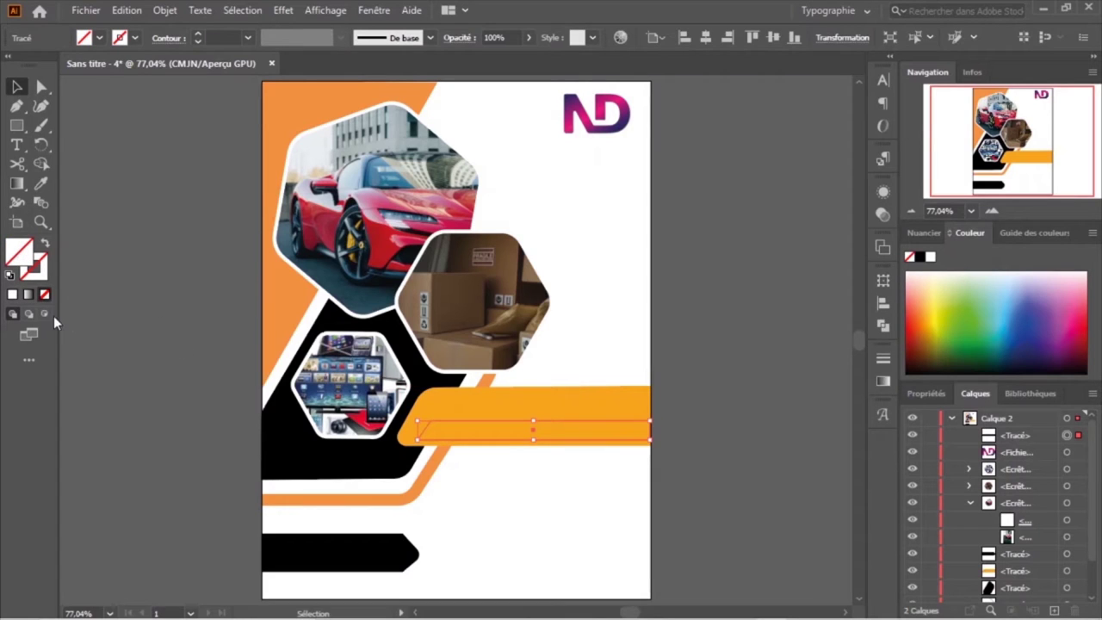
click(923, 232)
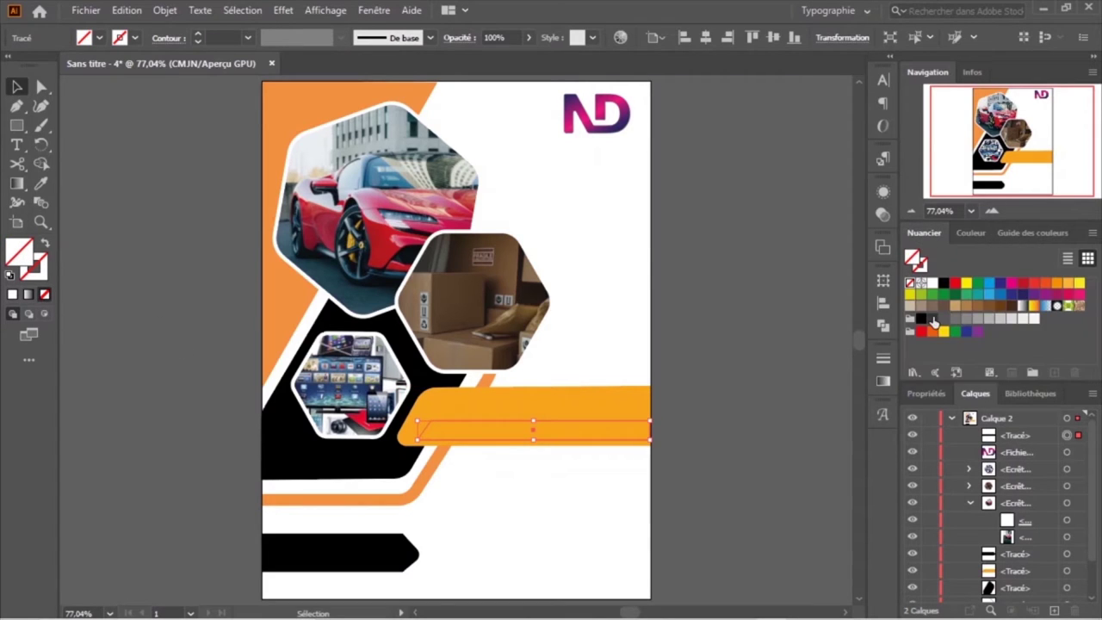
click(932, 319)
click(160, 420)
click(559, 426)
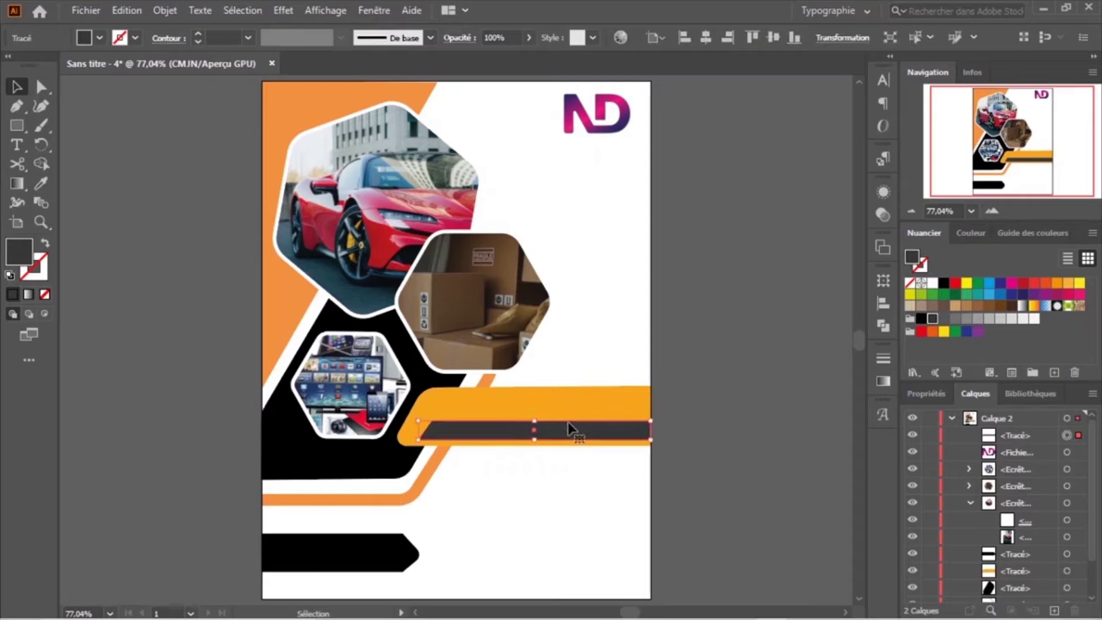
click(515, 524)
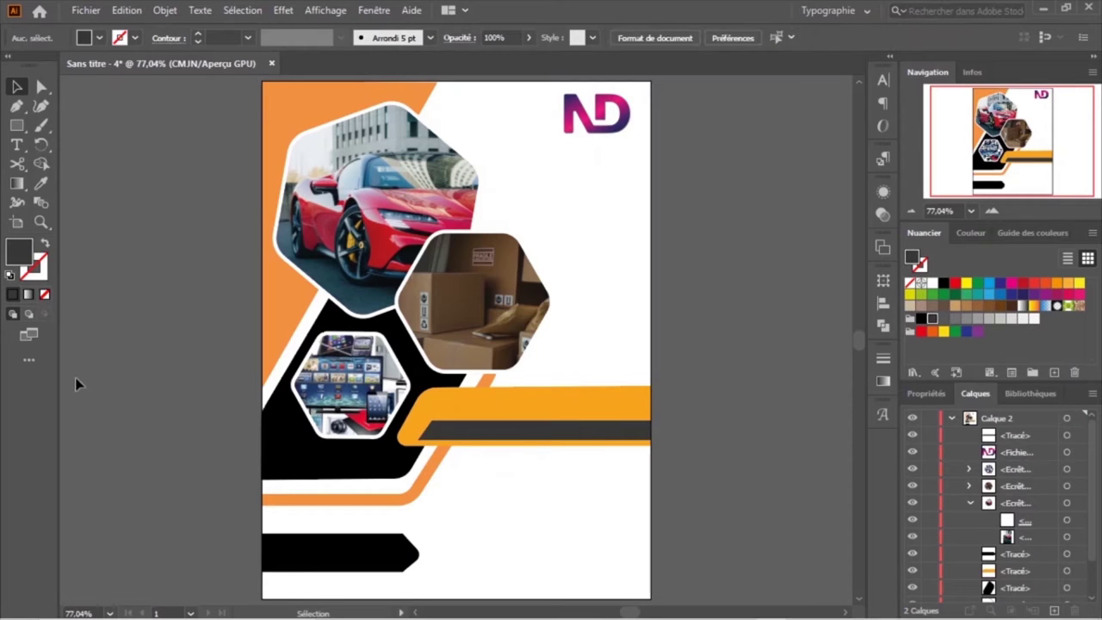
Step: Duplicate the dark stripe, shifting the copy right and slightly up
click(454, 437)
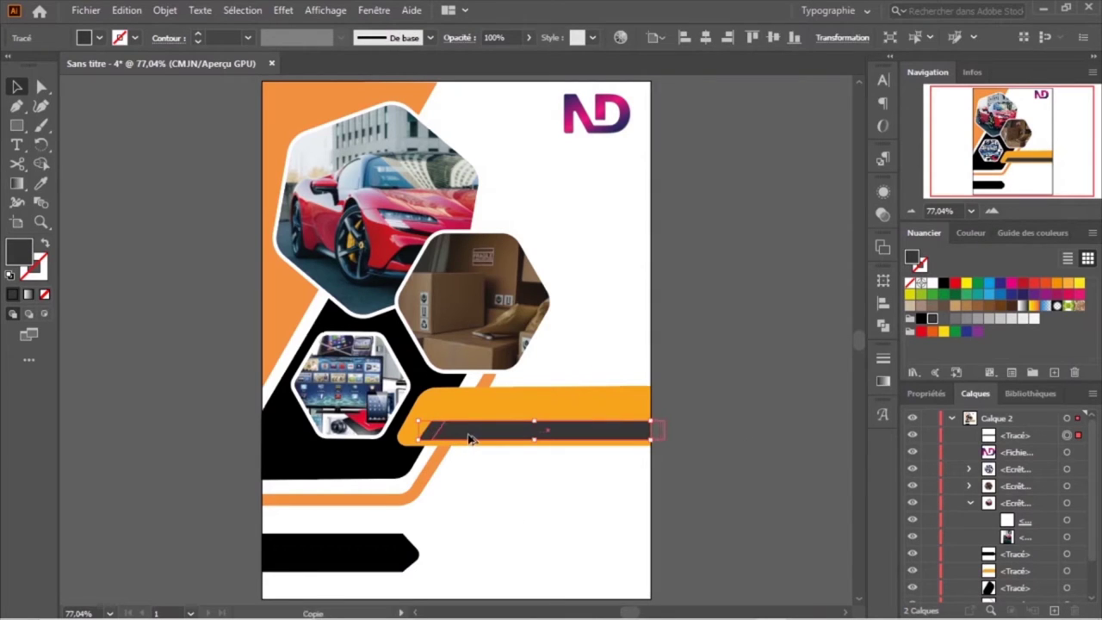
drag(454, 437, 470, 441)
key(Up)
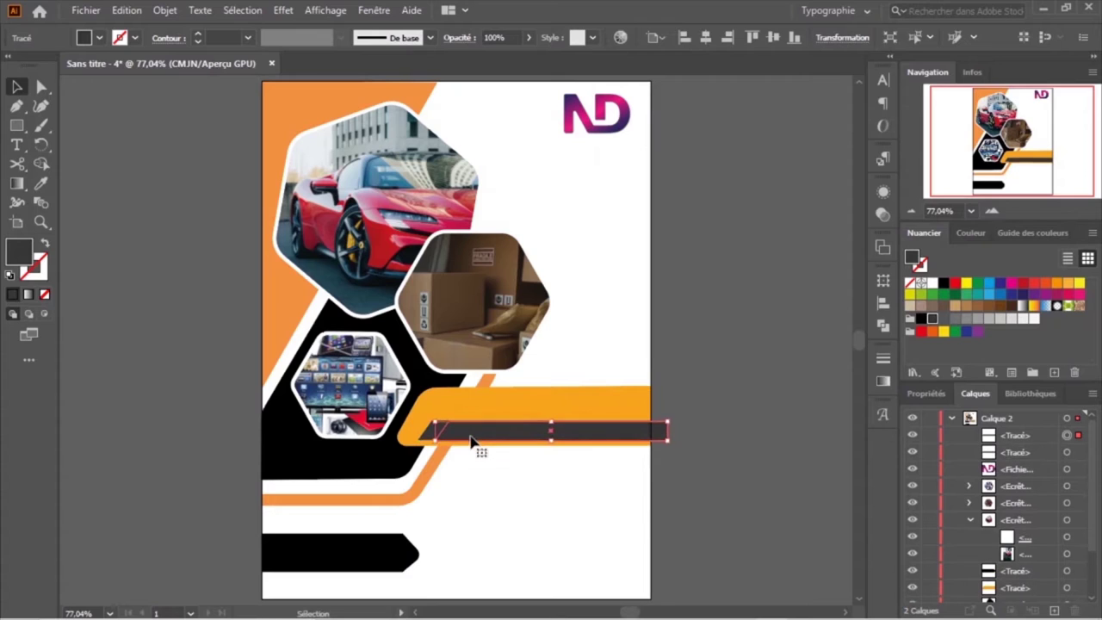
drag(481, 443, 519, 440)
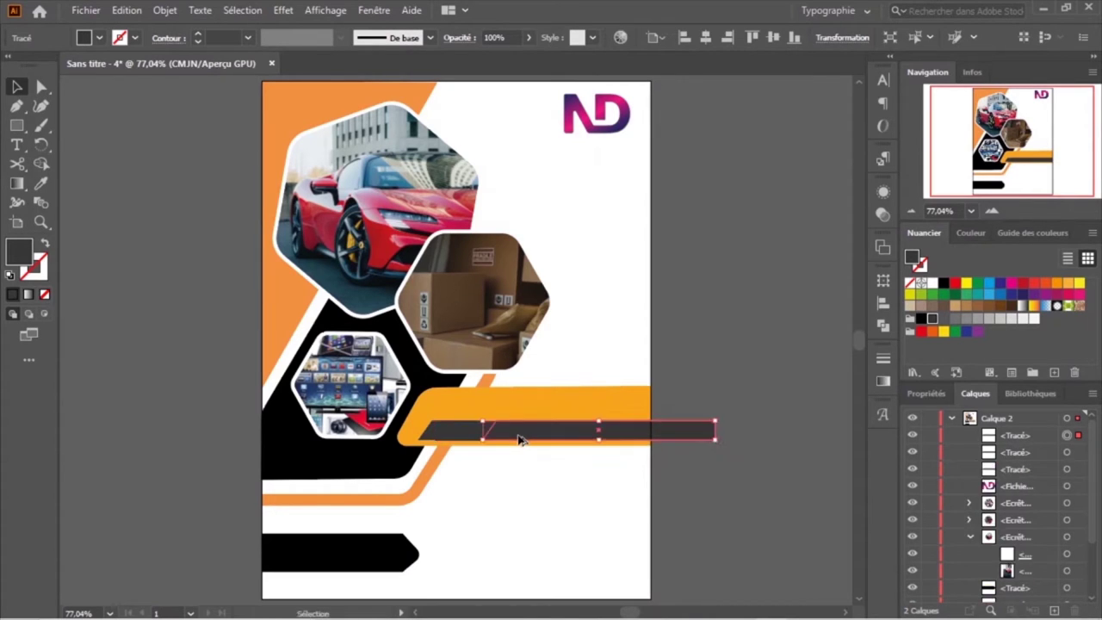
click(462, 440)
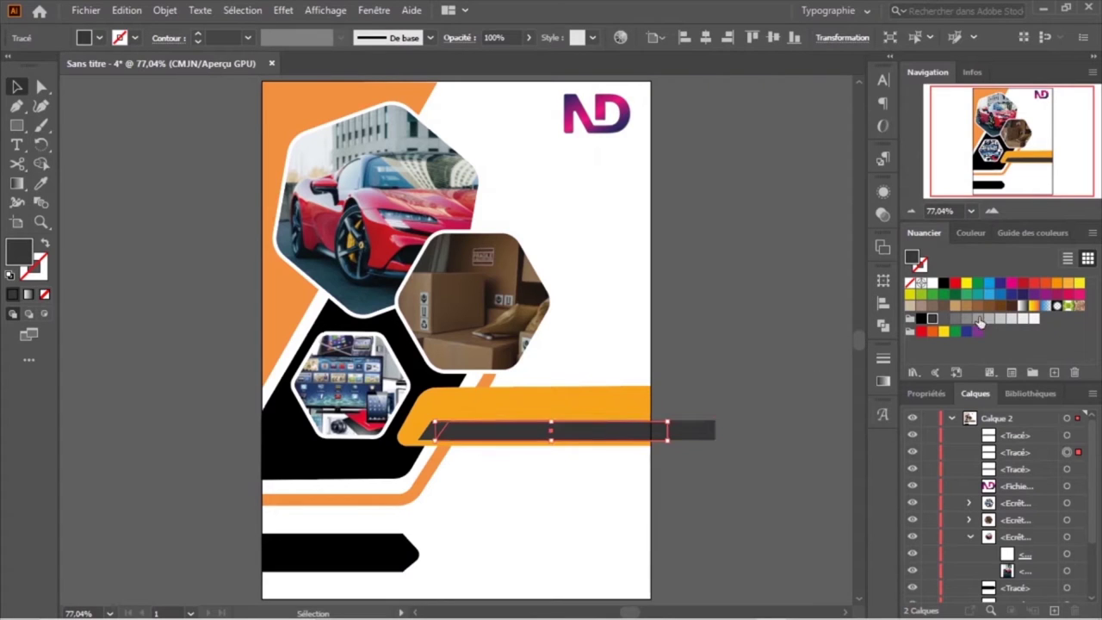
Step: Nudge the dark bar to the right with the arrow keys
click(422, 436)
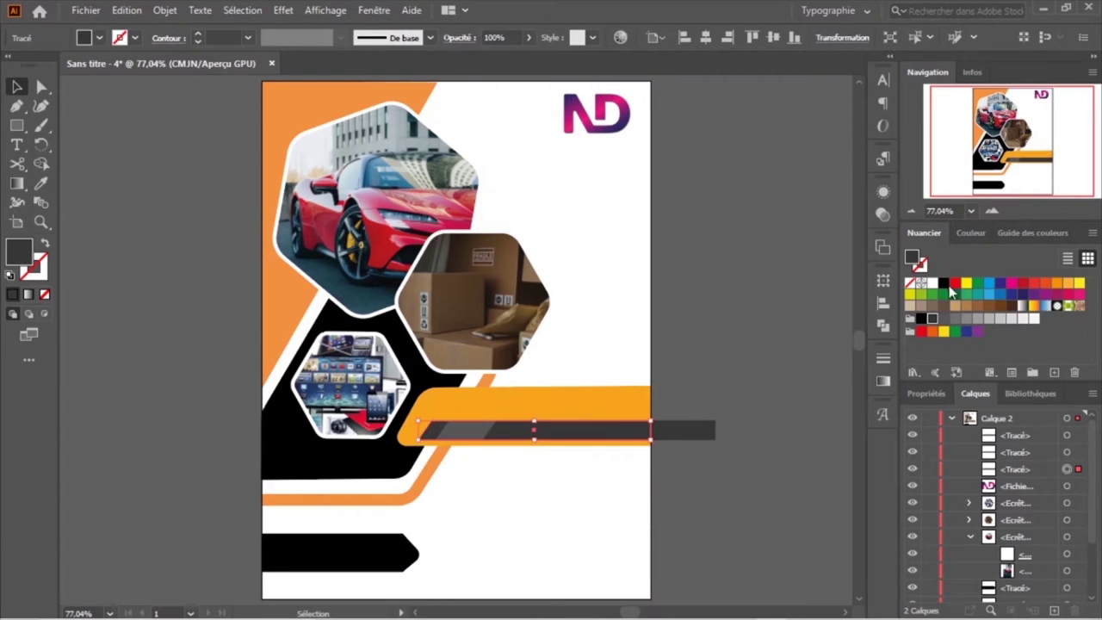
click(470, 432)
key(Right)
key(Right)
key(Right)
key(Right)
key(Right)
key(Right)
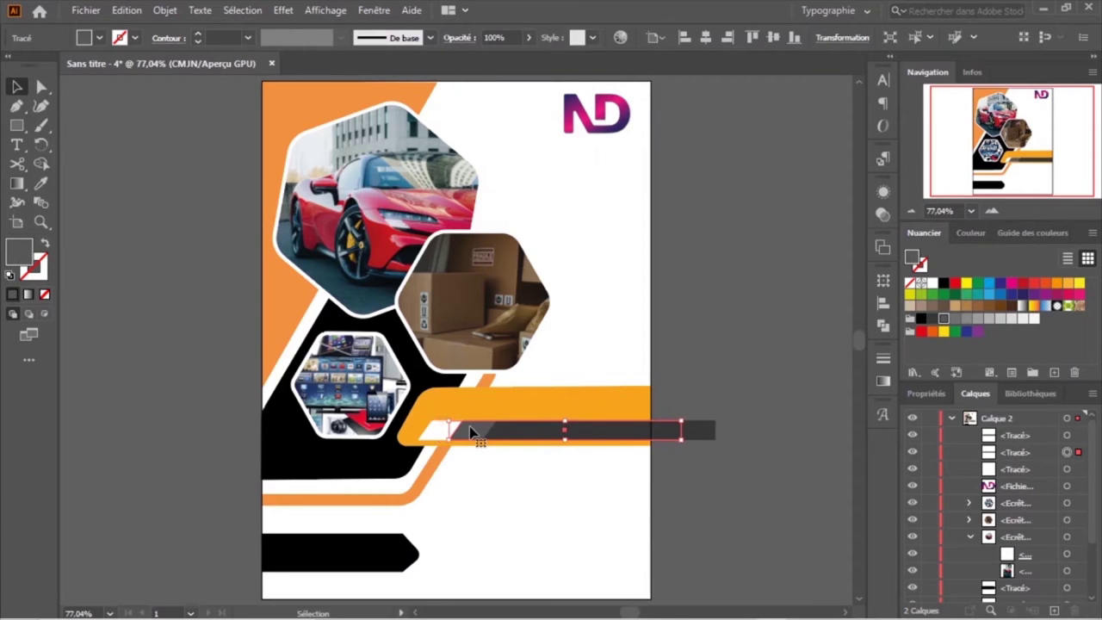
key(shift+Right)
key(shift+Right)
key(shift+Right)
key(Right)
key(Right)
key(Right)
key(shift+Right)
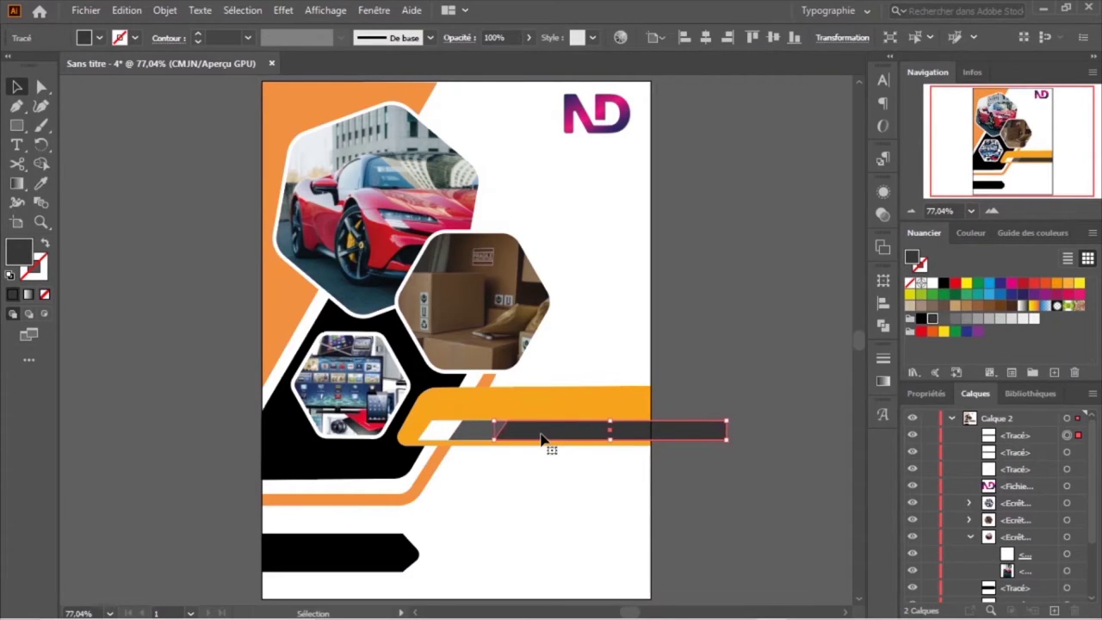
key(Right)
key(Right)
key(Right)
Step: Shorten the dark and grey bars so they end at the page's right edge
click(485, 441)
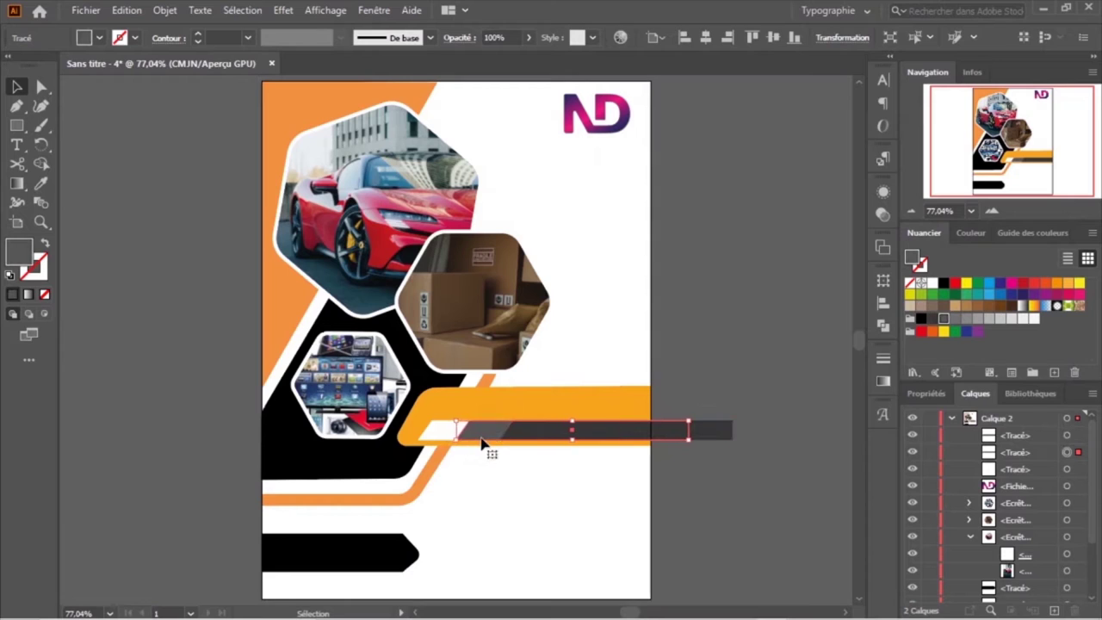
click(706, 442)
drag(732, 441, 652, 430)
click(674, 432)
click(748, 409)
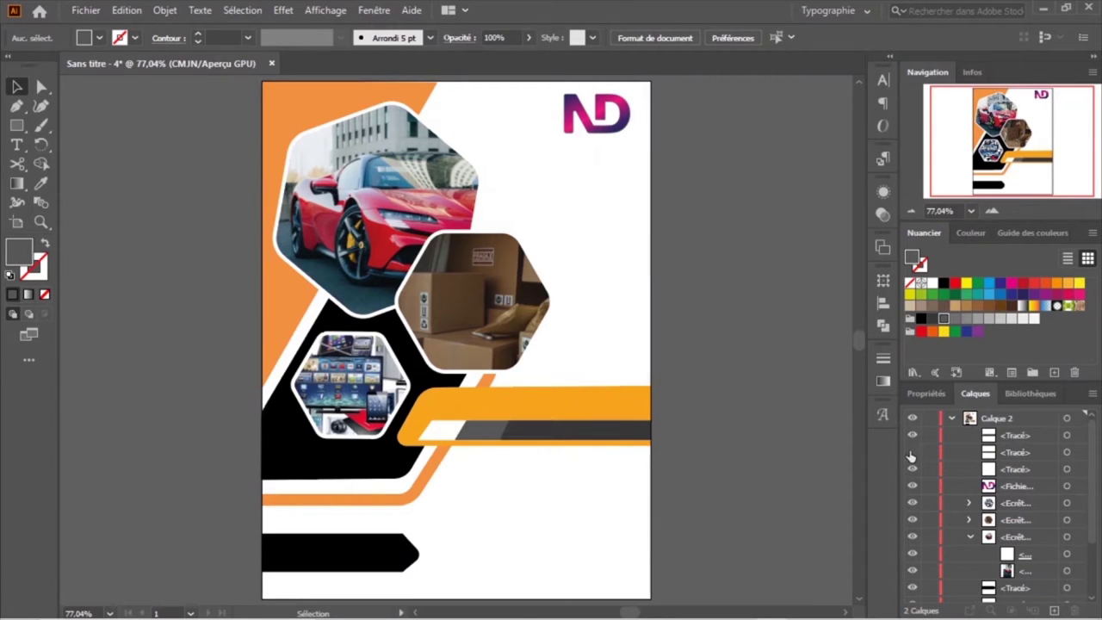
Step: Group the three stripe paths together
click(1067, 435)
shift+click(1067, 451)
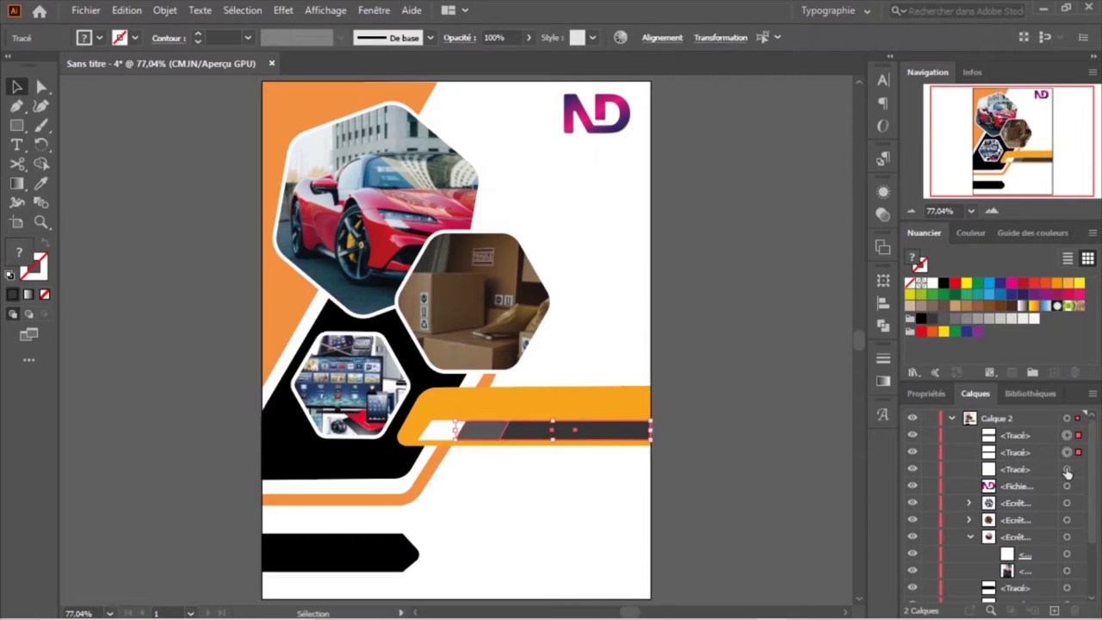
key(ctrl+g)
click(779, 421)
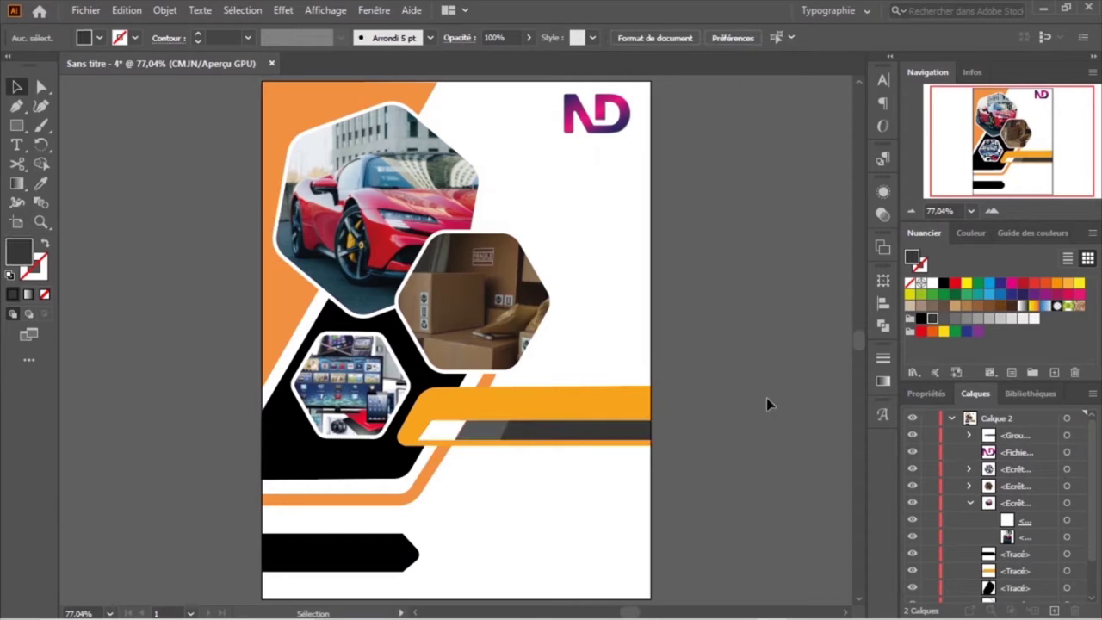
Step: With Direct Selection, fill the middle stripe with a lighter grey swatch
click(444, 435)
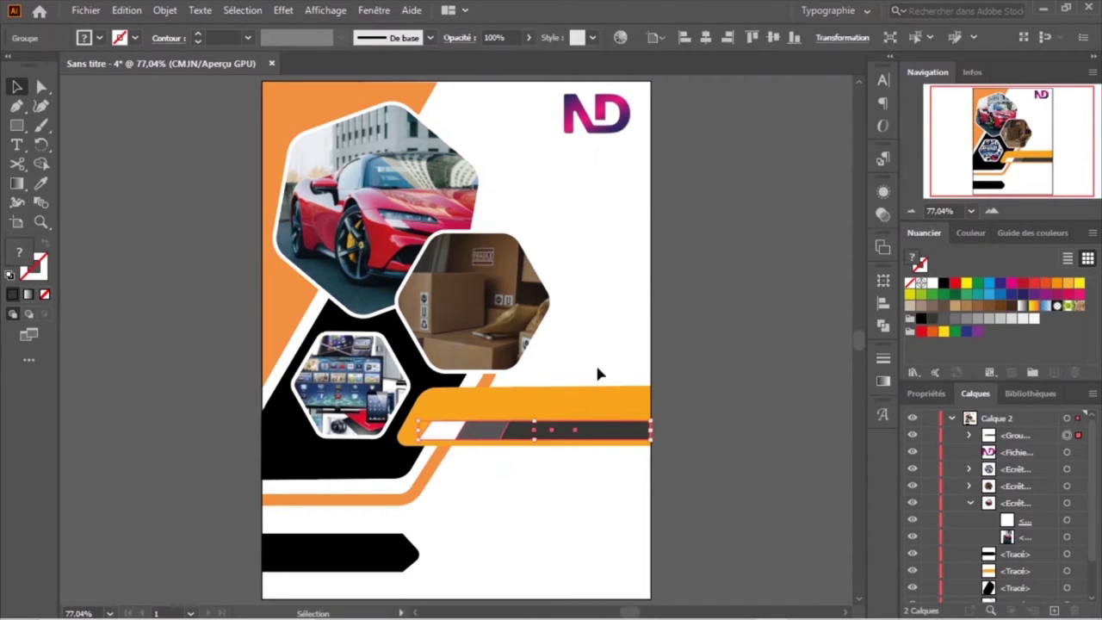
click(597, 373)
key(a)
click(516, 430)
click(965, 320)
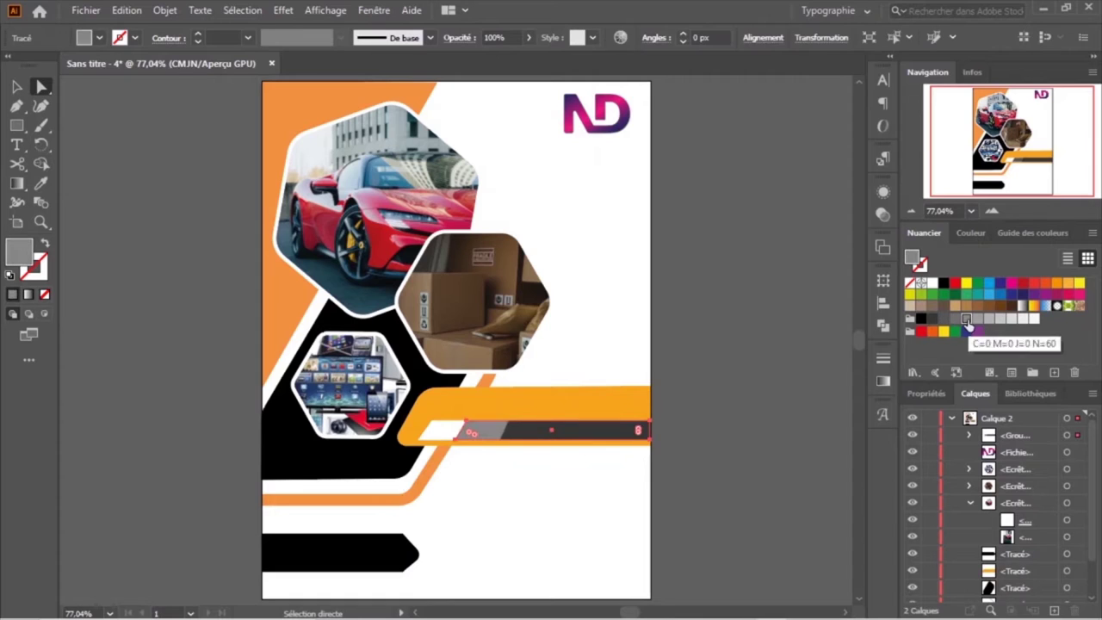
click(748, 408)
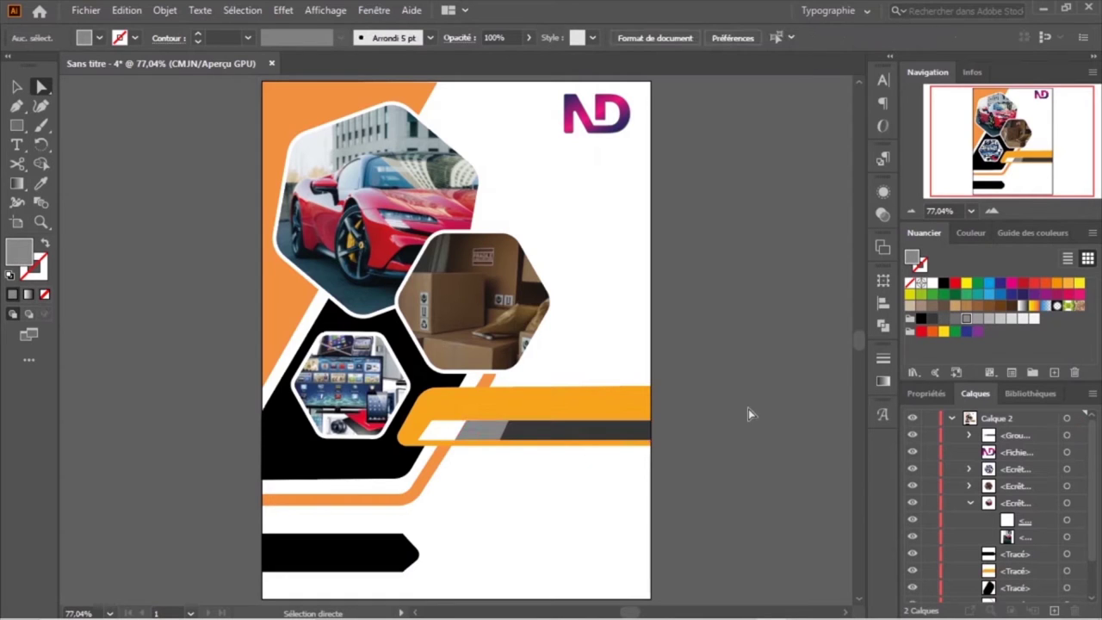
Step: Fill the bottom bar and the large left shape with the dark grey swatch
click(313, 555)
click(931, 318)
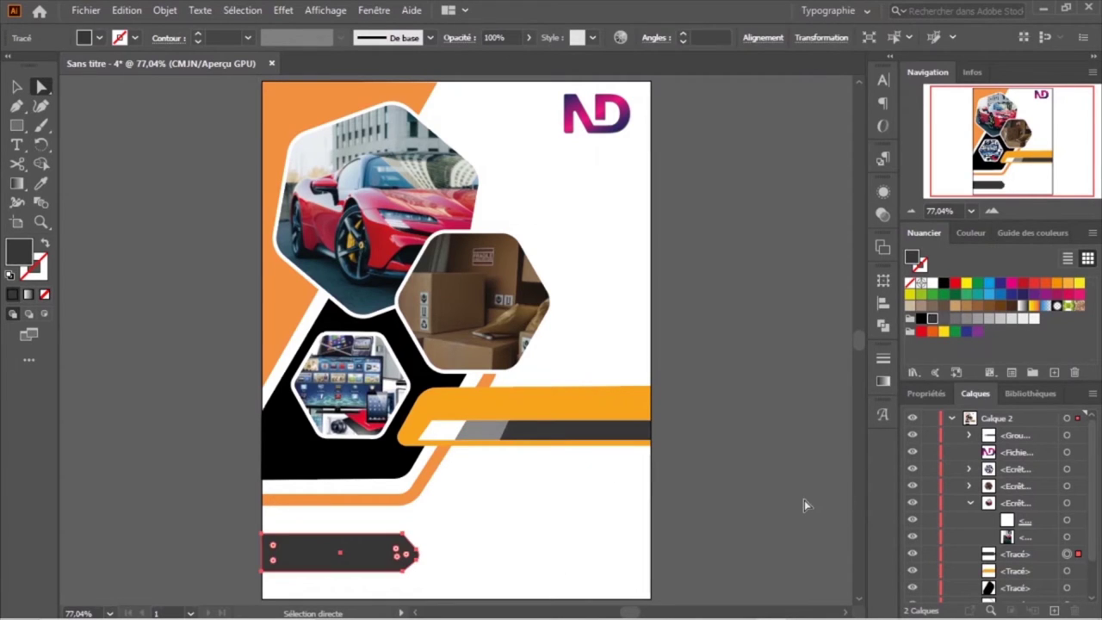
click(804, 501)
click(284, 456)
click(931, 319)
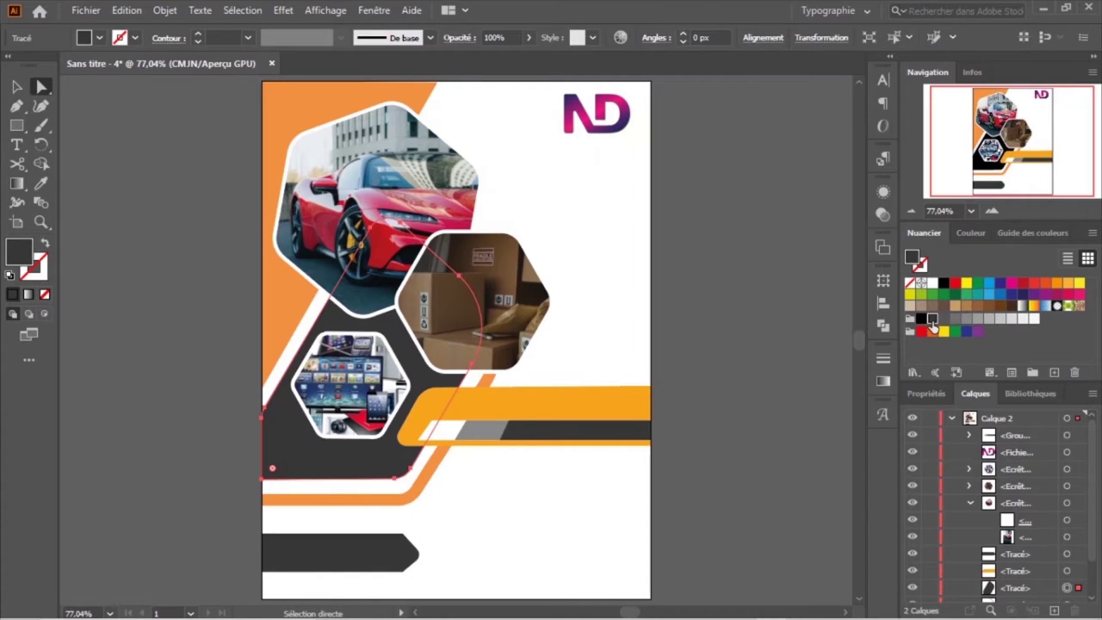
Step: Set the large left shape's fill to near-black 161615 in the Color Picker
double_click(26, 256)
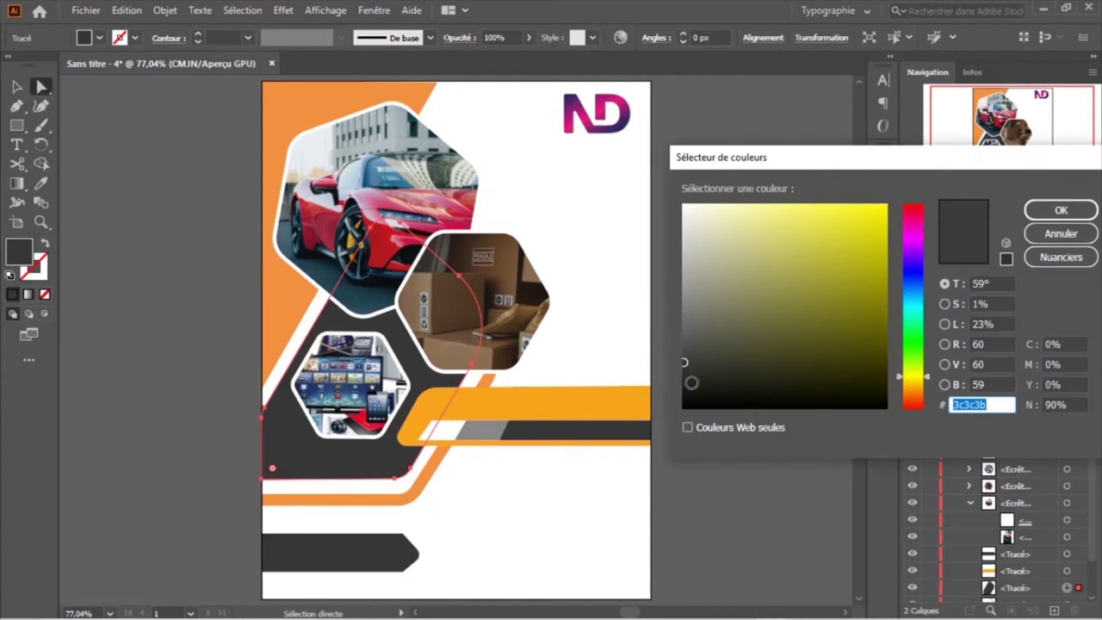
click(687, 386)
click(1060, 210)
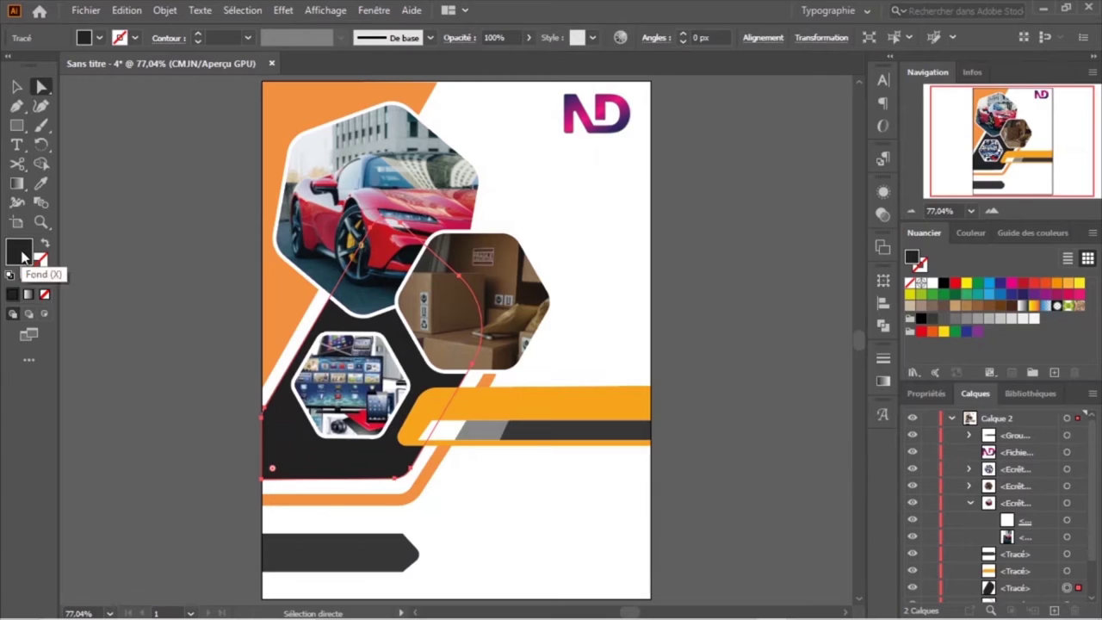
double_click(23, 255)
click(1060, 210)
click(774, 329)
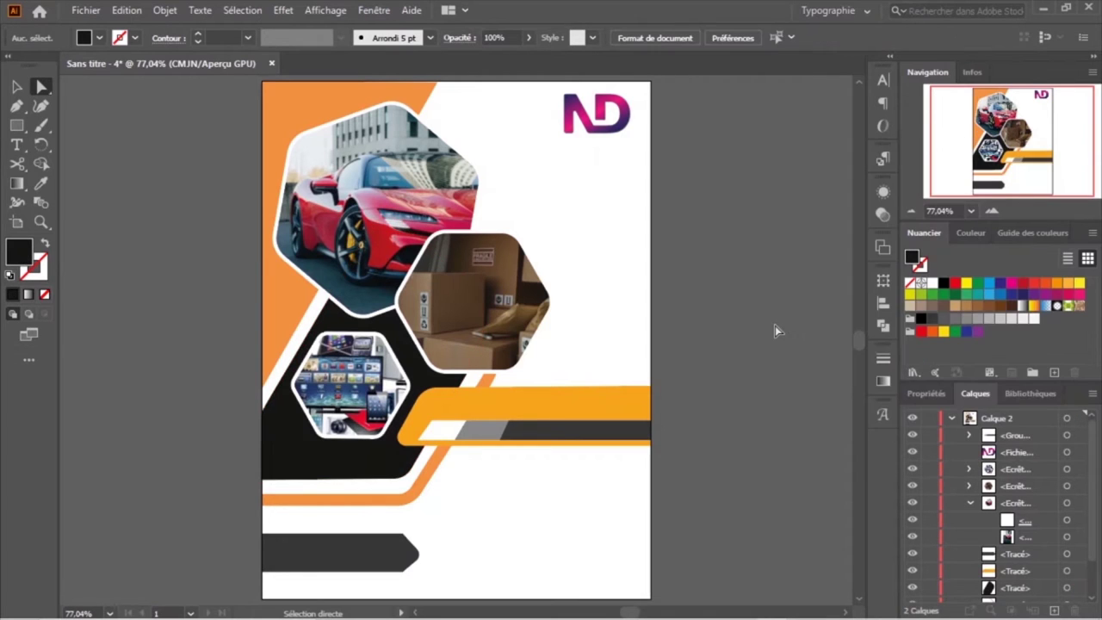
click(280, 430)
double_click(23, 256)
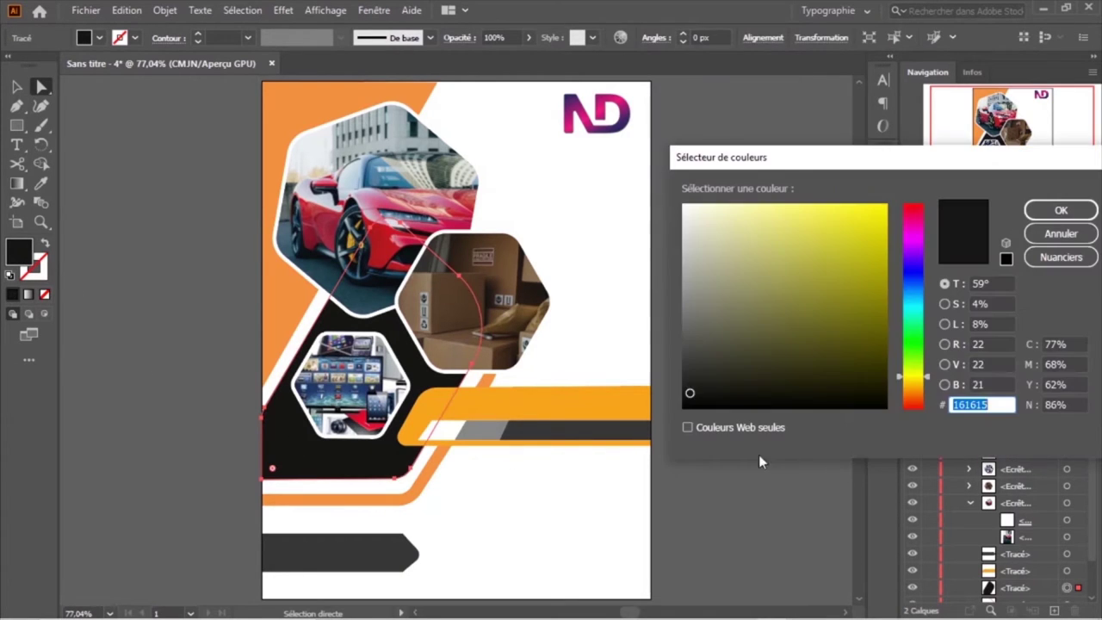
click(1060, 212)
click(807, 468)
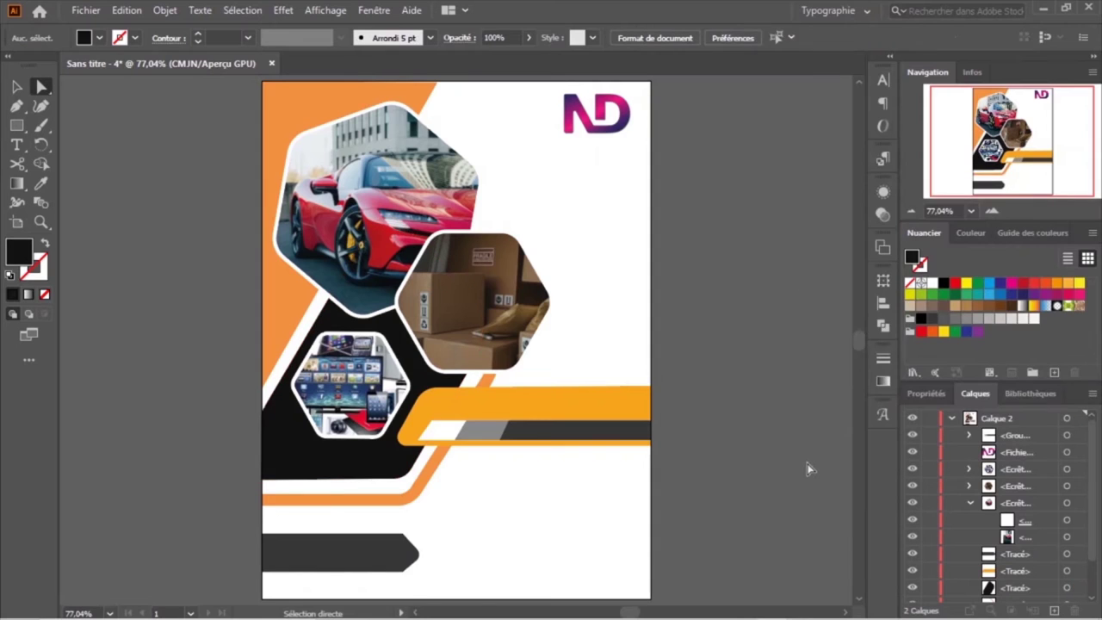
Step: Apply an Ombre portée drop shadow to the car photo, raising opacity to 78%
click(393, 229)
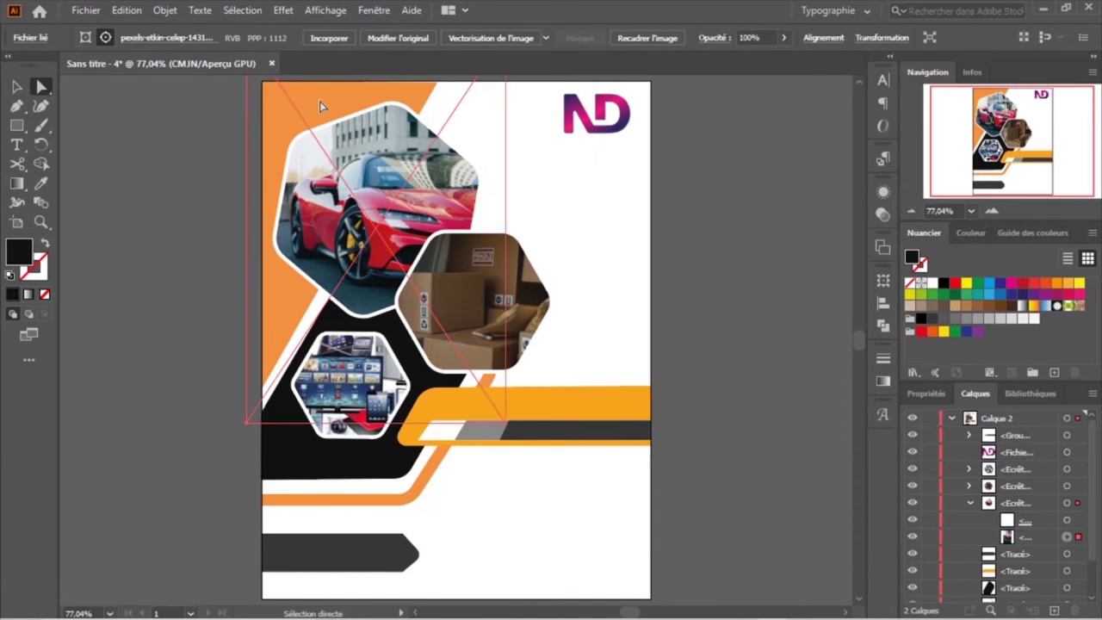
click(277, 11)
mouse_move(396, 193)
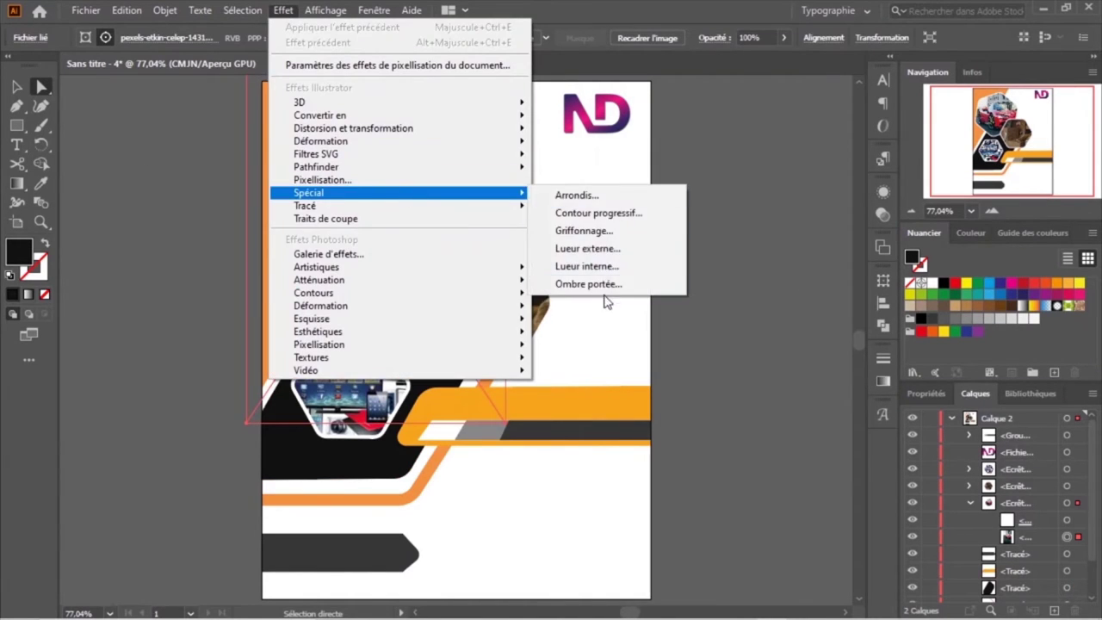
click(600, 294)
drag(784, 130, 834, 136)
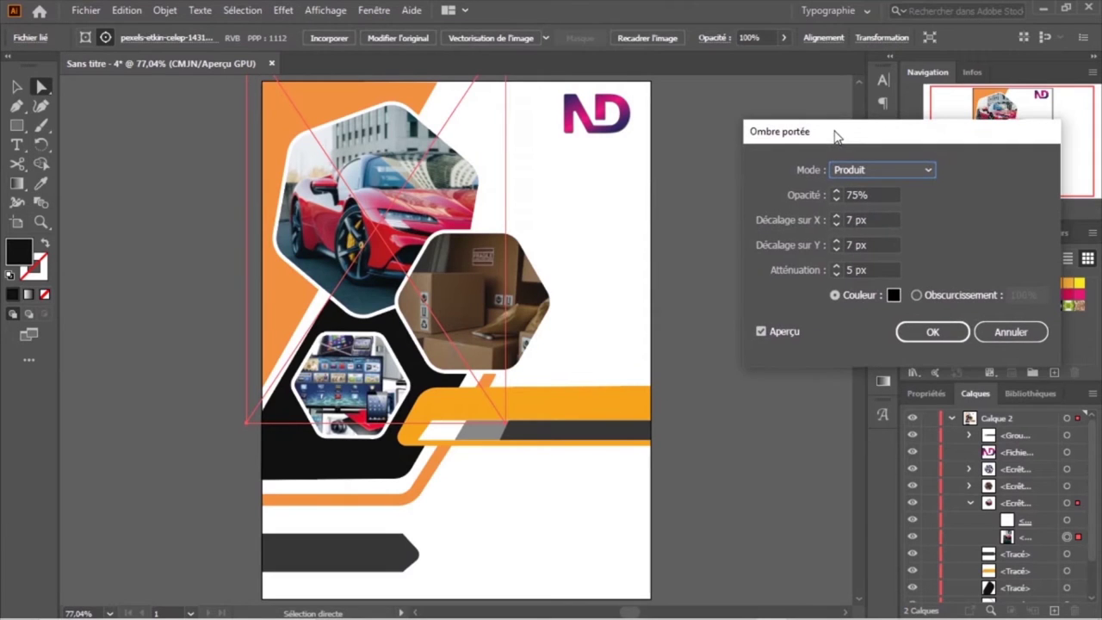
click(852, 194)
key(Up)
key(Up)
key(Up)
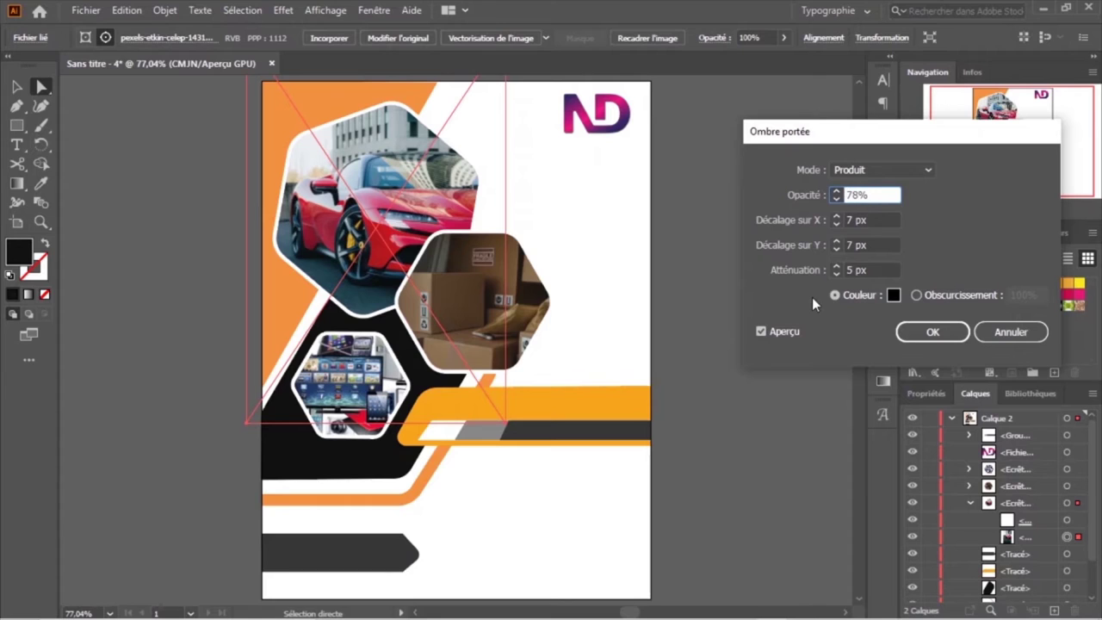
key(Tab)
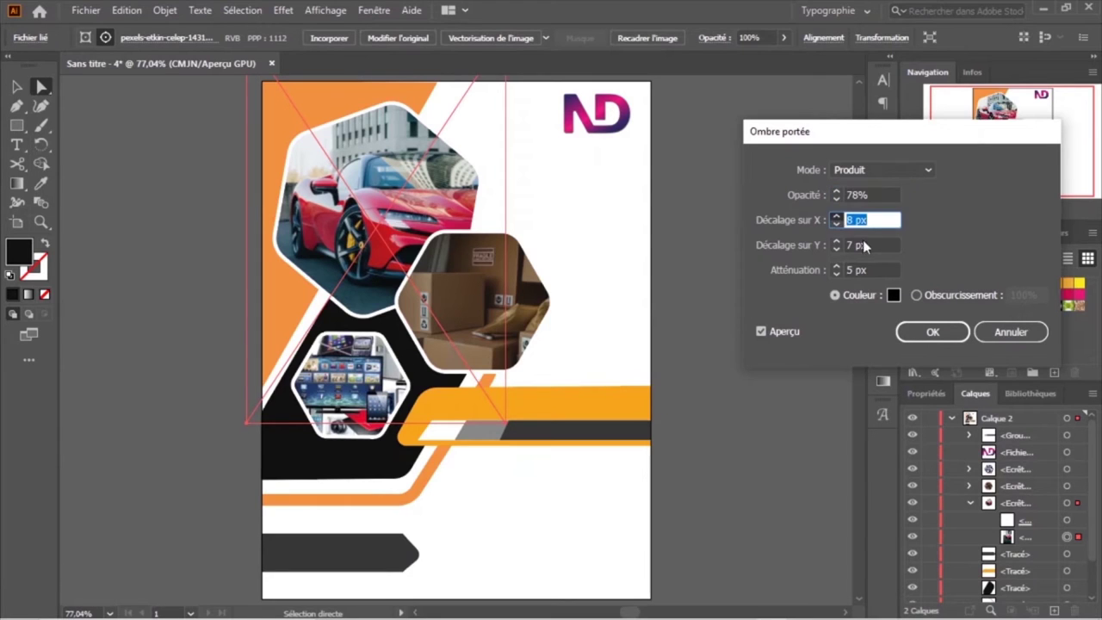
click(932, 331)
Step: Select the whole car hexagon group and bring up its Ombre portée settings (75% opacity, 7 px offsets)
click(503, 311)
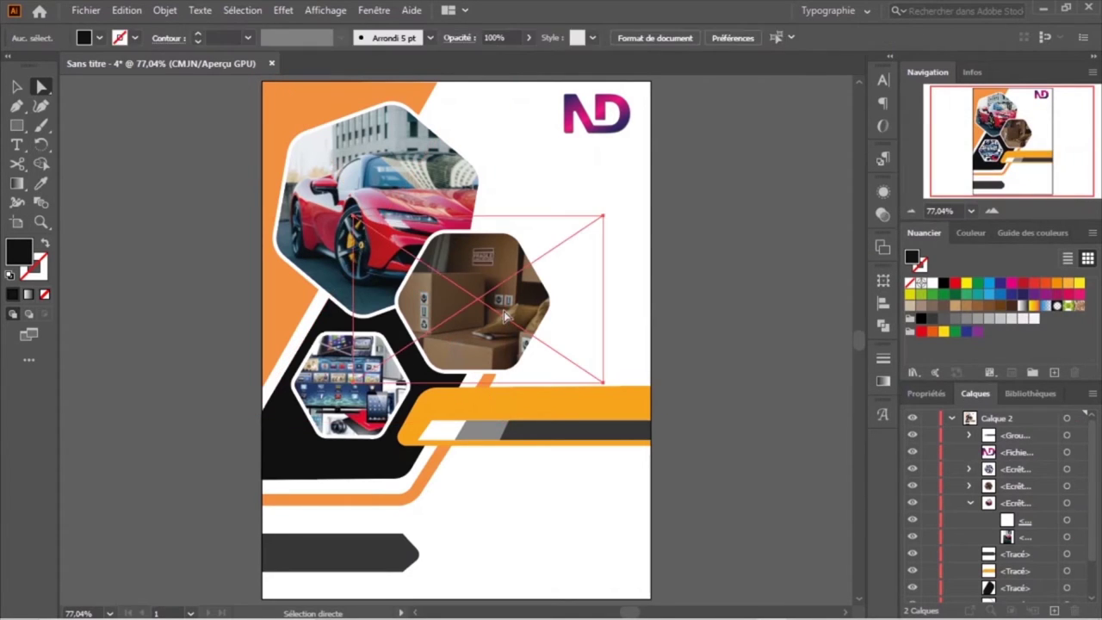
click(16, 86)
click(284, 284)
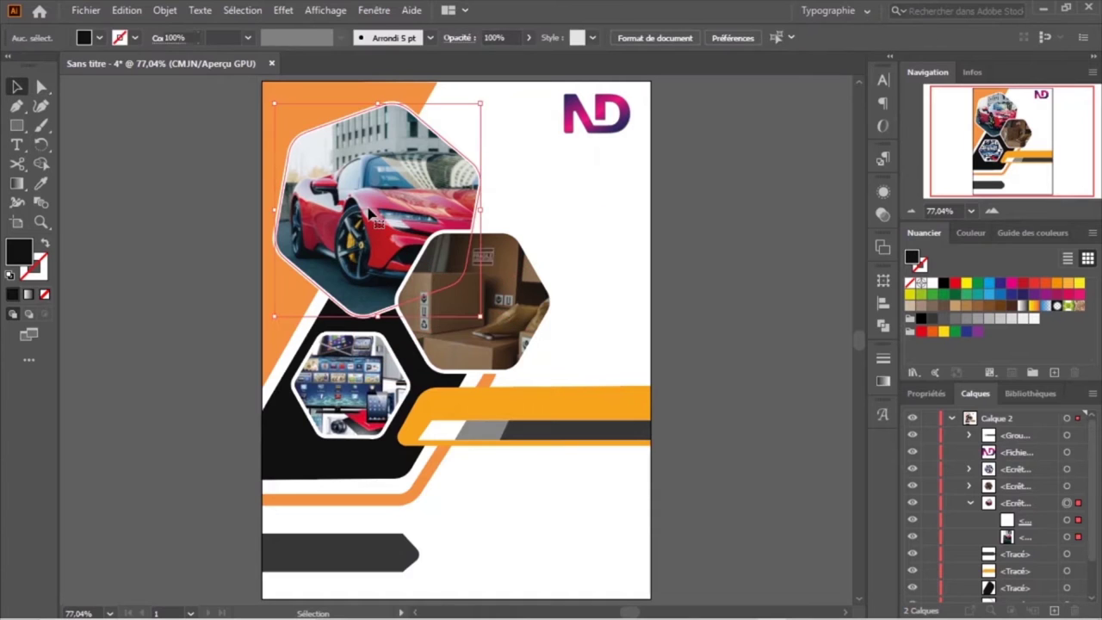
click(284, 10)
click(601, 284)
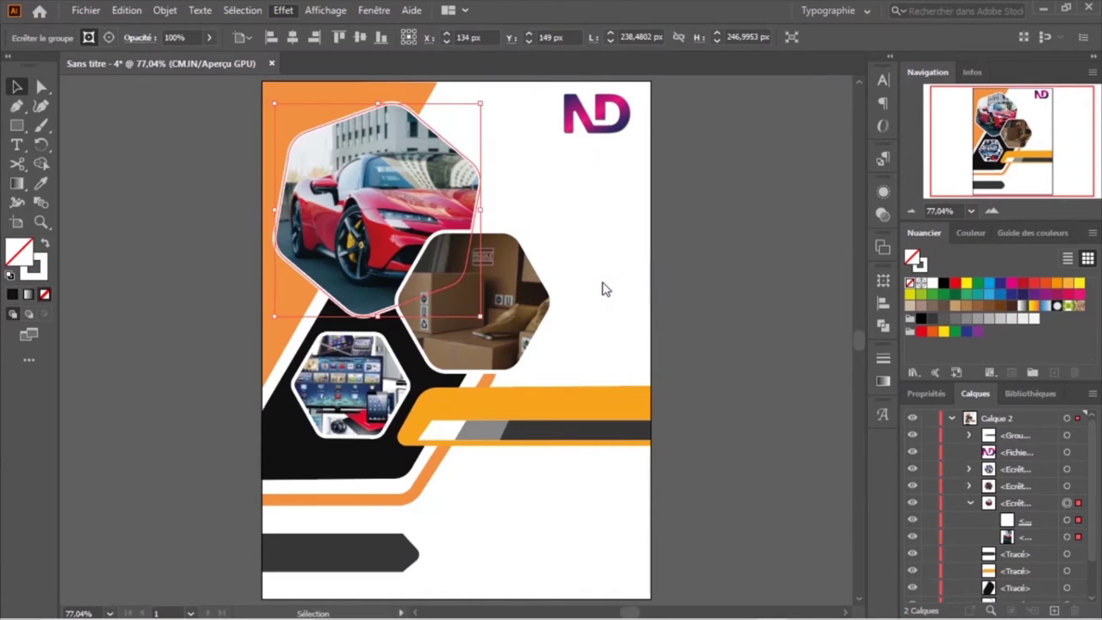
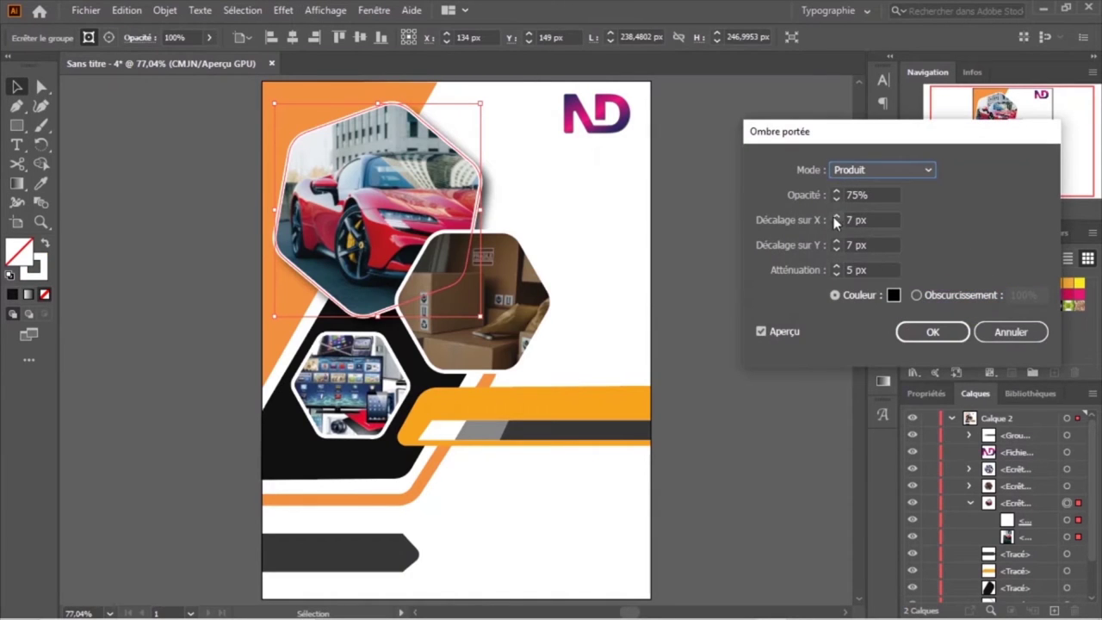
Step: Give the car hexagon photo a drop shadow: X 3 px, Y 9 px, blur 4 px, slightly higher opacity
click(835, 224)
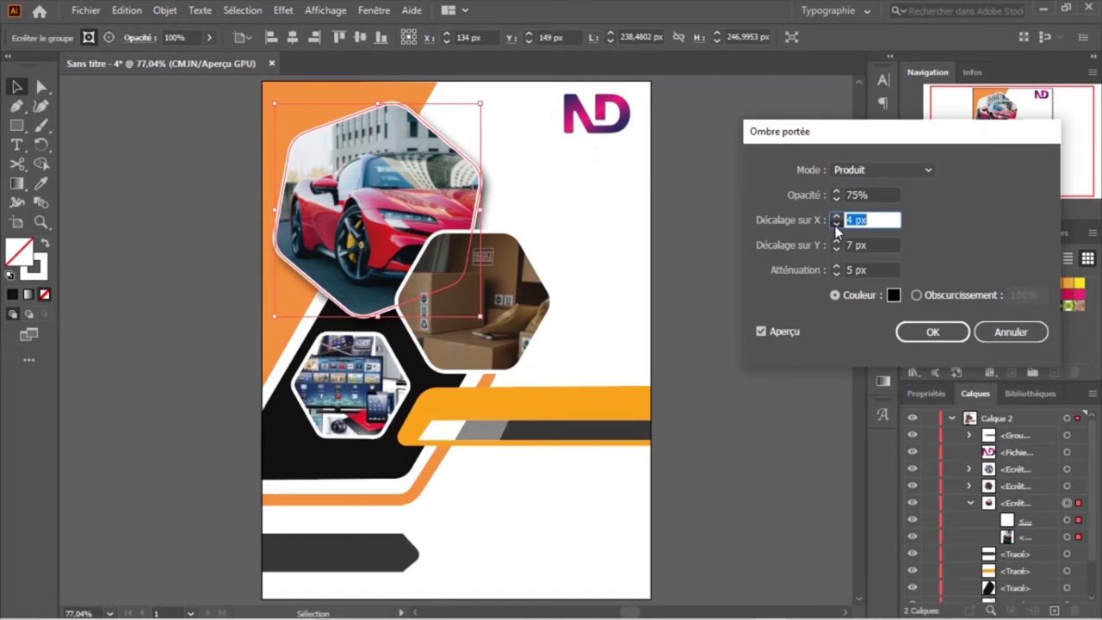
click(835, 224)
click(835, 191)
click(836, 249)
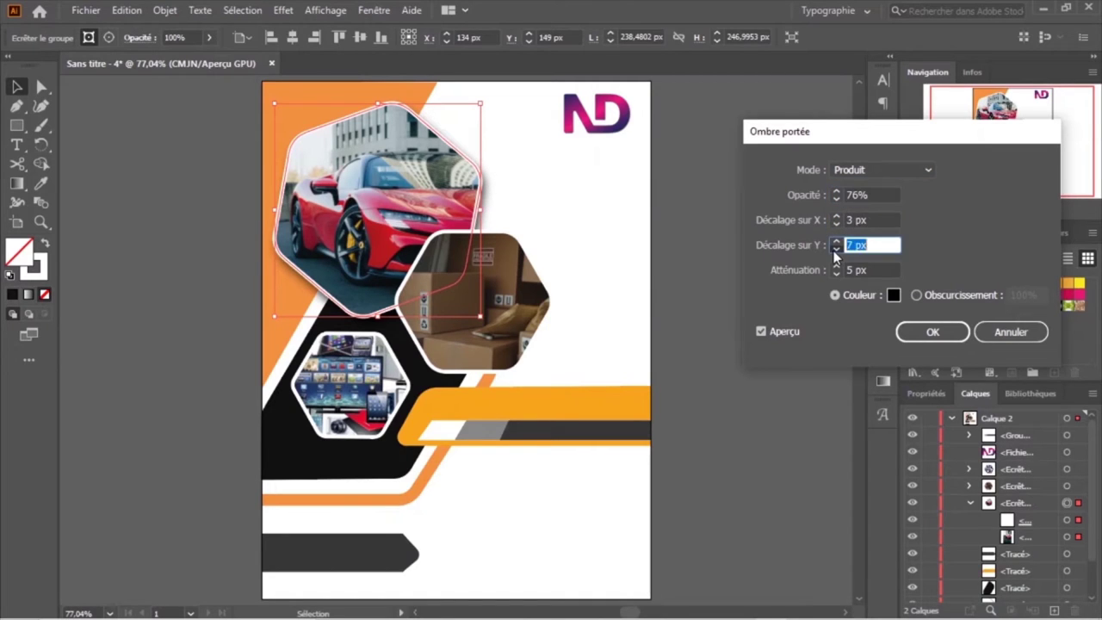
click(836, 249)
click(835, 248)
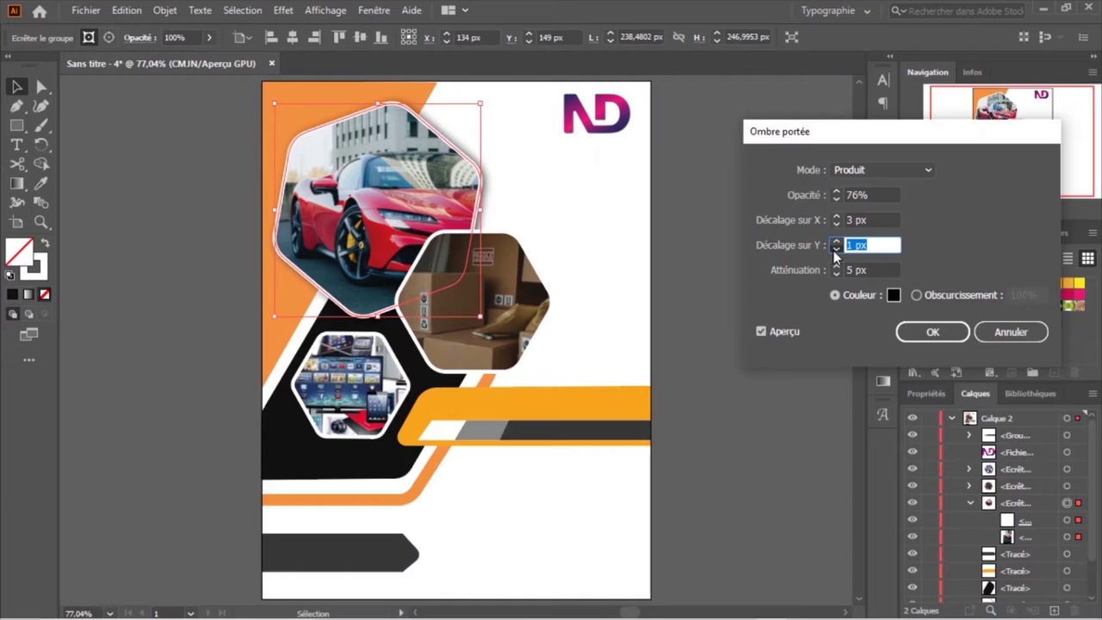
click(836, 249)
click(835, 241)
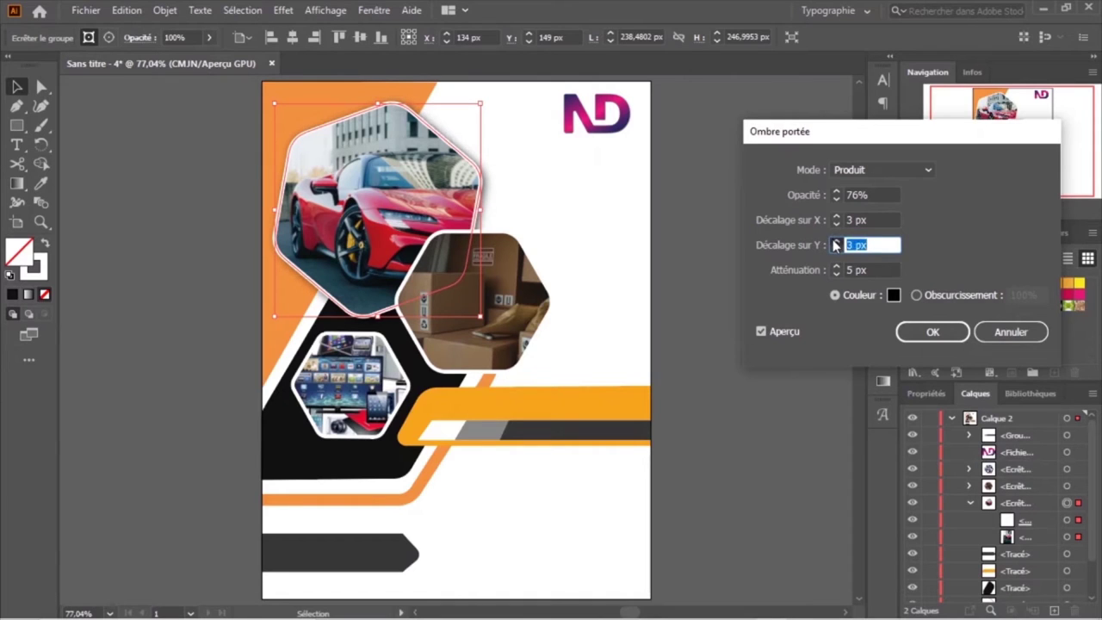
click(834, 241)
click(835, 242)
click(834, 242)
click(835, 242)
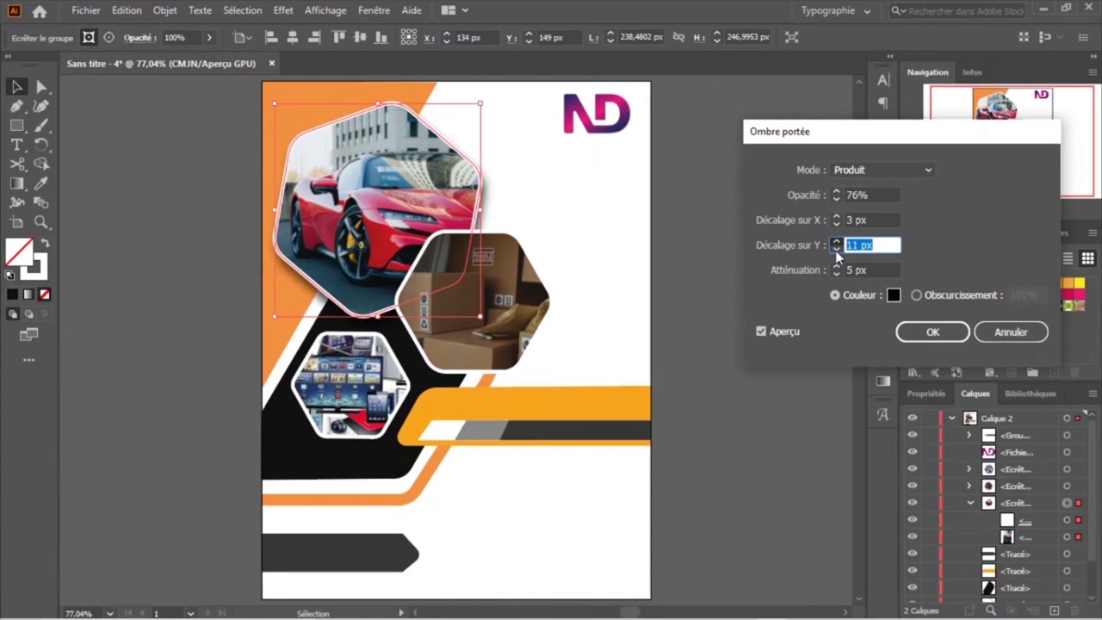
click(835, 249)
click(835, 249)
key(Tab)
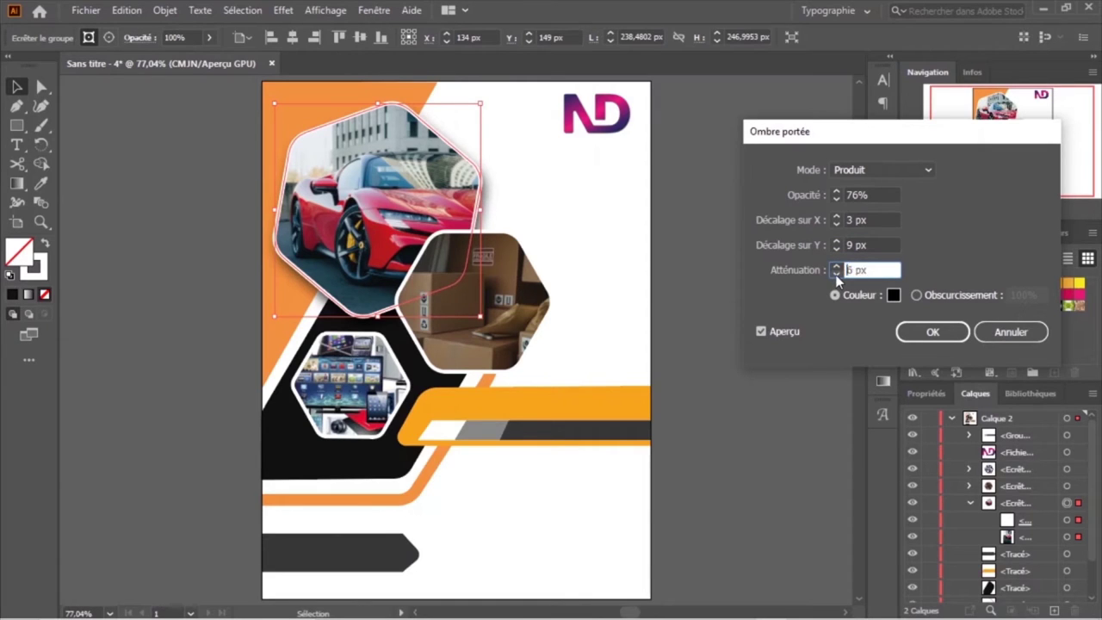
click(835, 273)
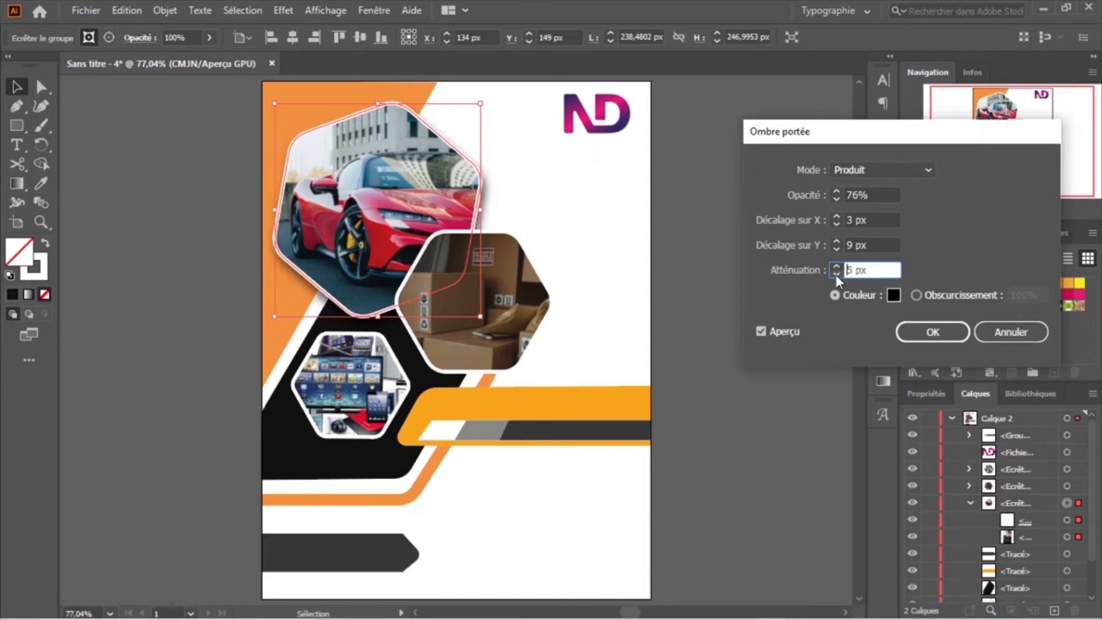
click(835, 191)
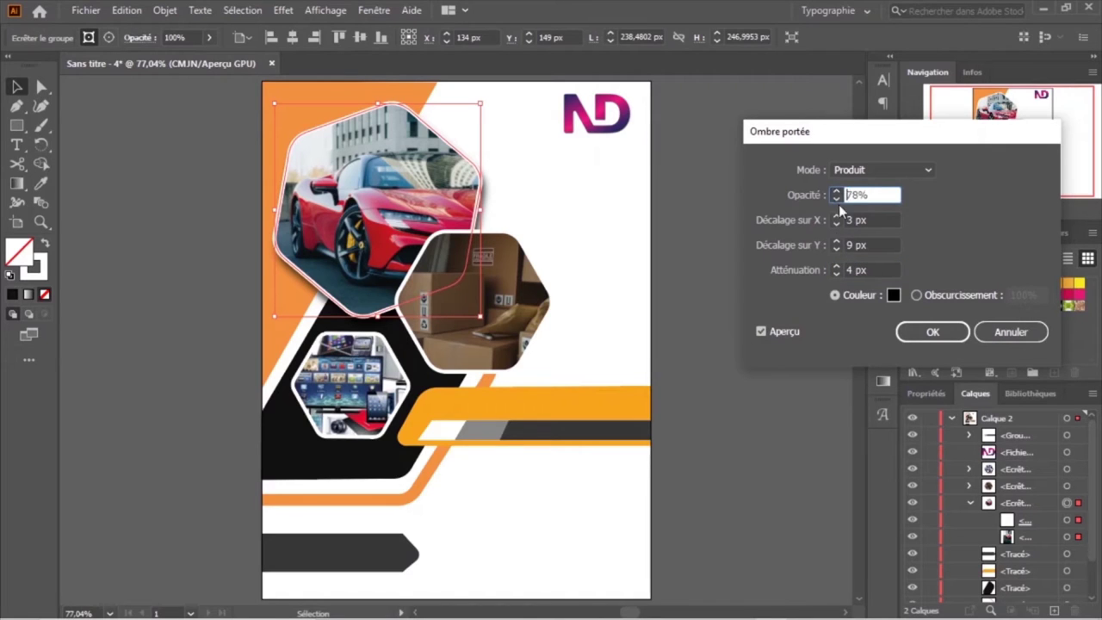
click(926, 334)
Step: Add a drop shadow with an 8 px vertical offset to the boxes hexagon photo
click(755, 238)
click(504, 301)
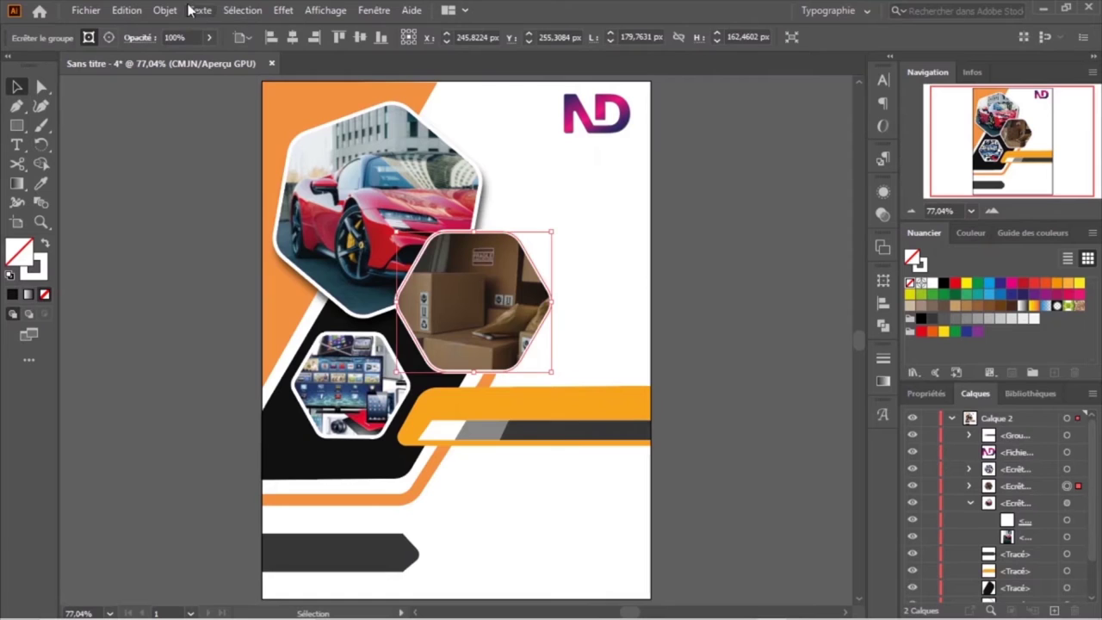
click(283, 10)
click(602, 284)
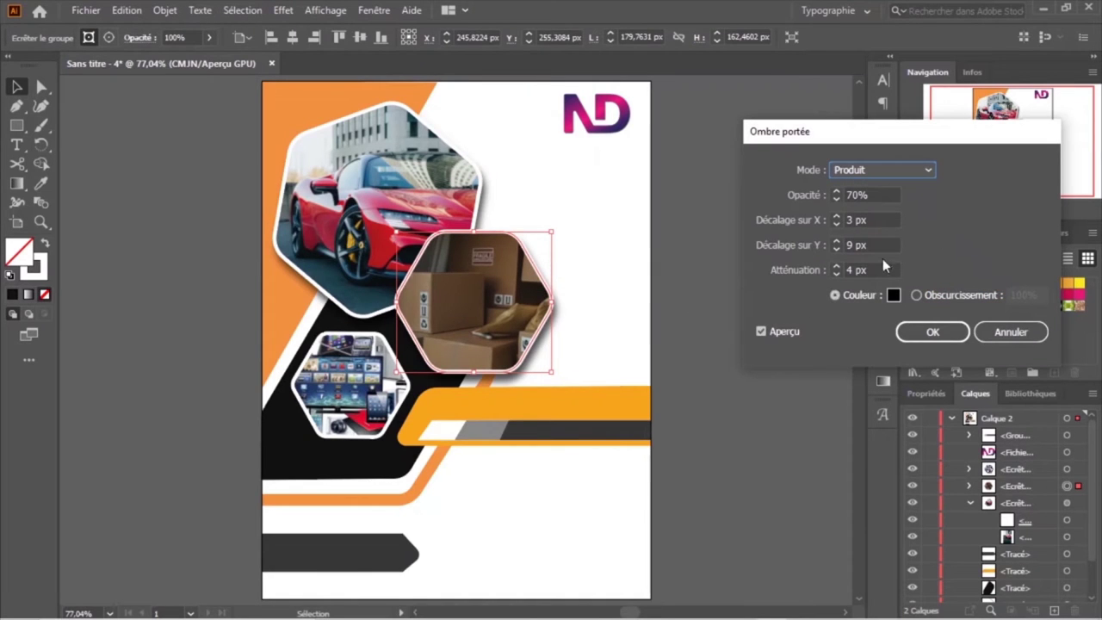
click(836, 241)
click(835, 250)
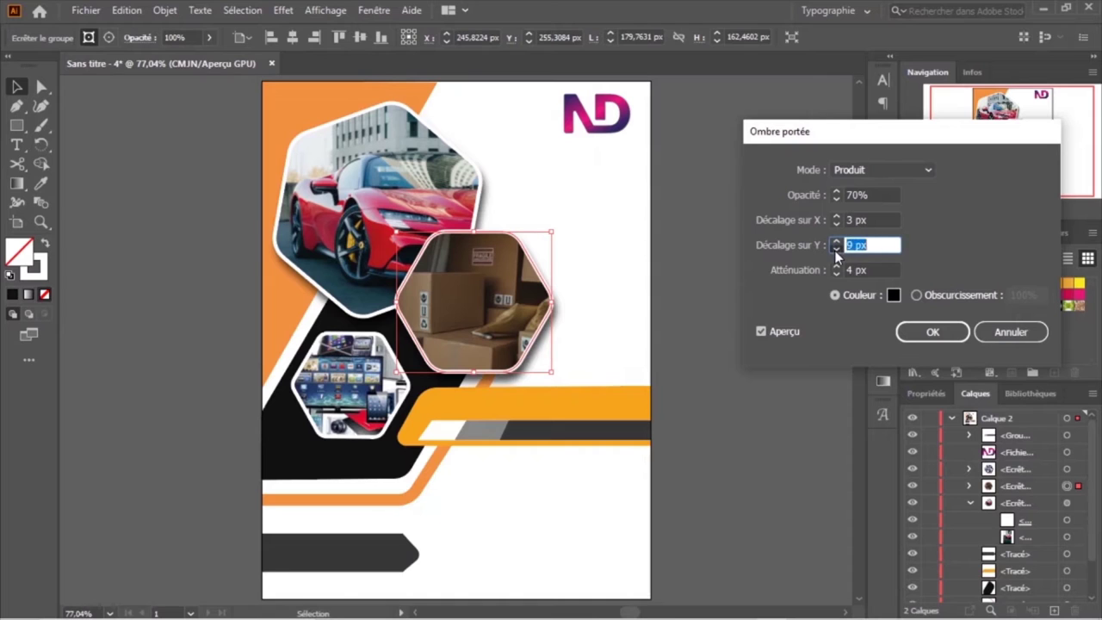
click(933, 332)
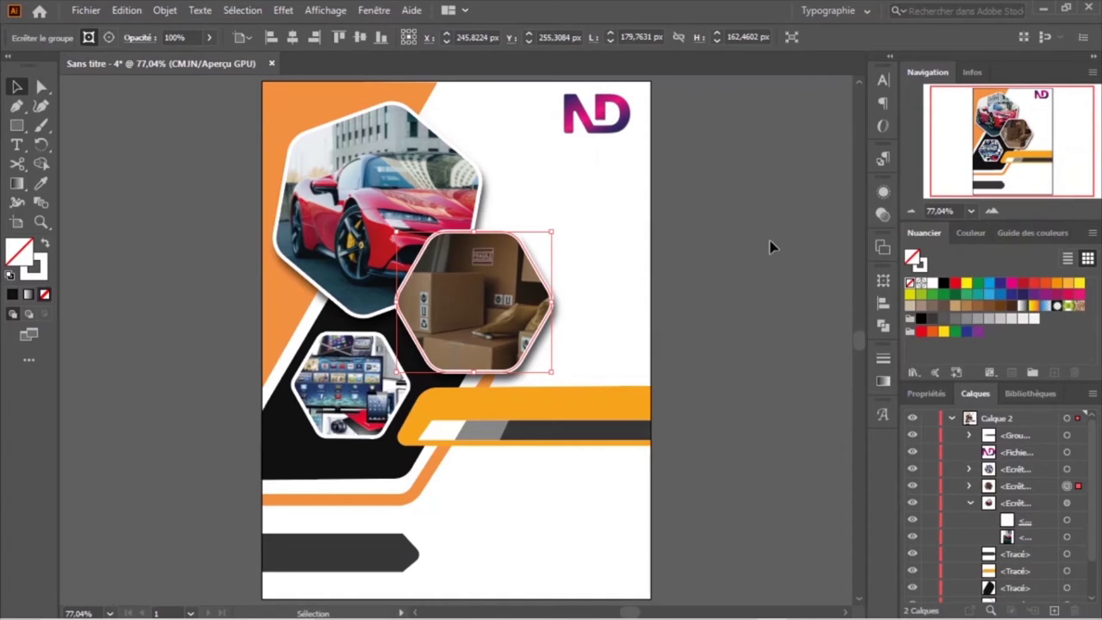
Step: Apply the same drop shadow to the TV hexagon photo
click(772, 247)
click(317, 407)
click(283, 11)
mouse_move(308, 193)
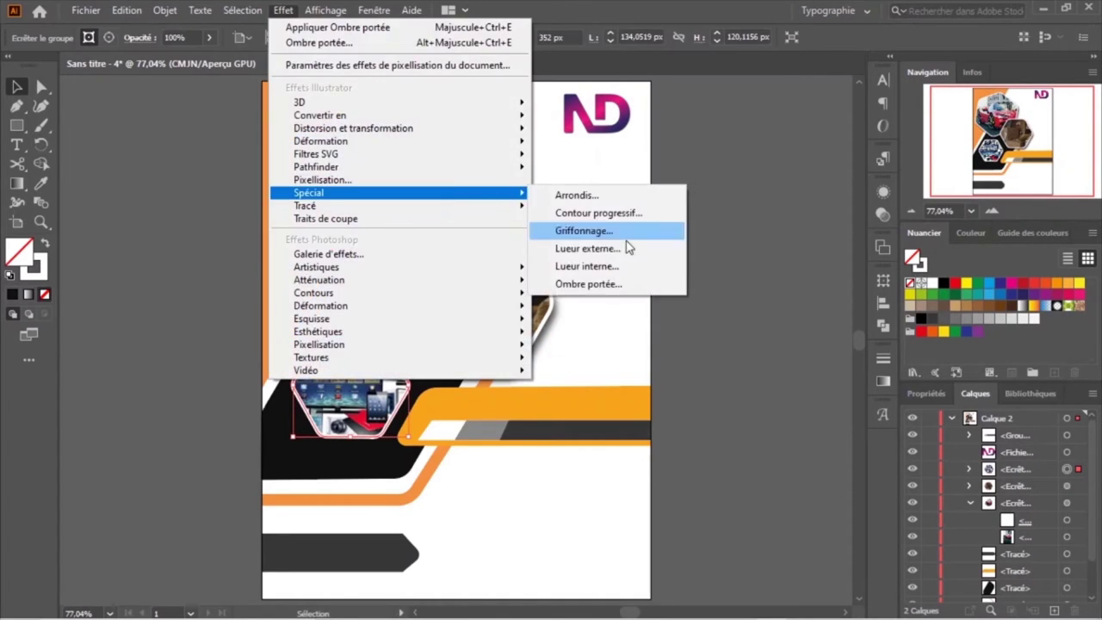
click(594, 281)
click(937, 334)
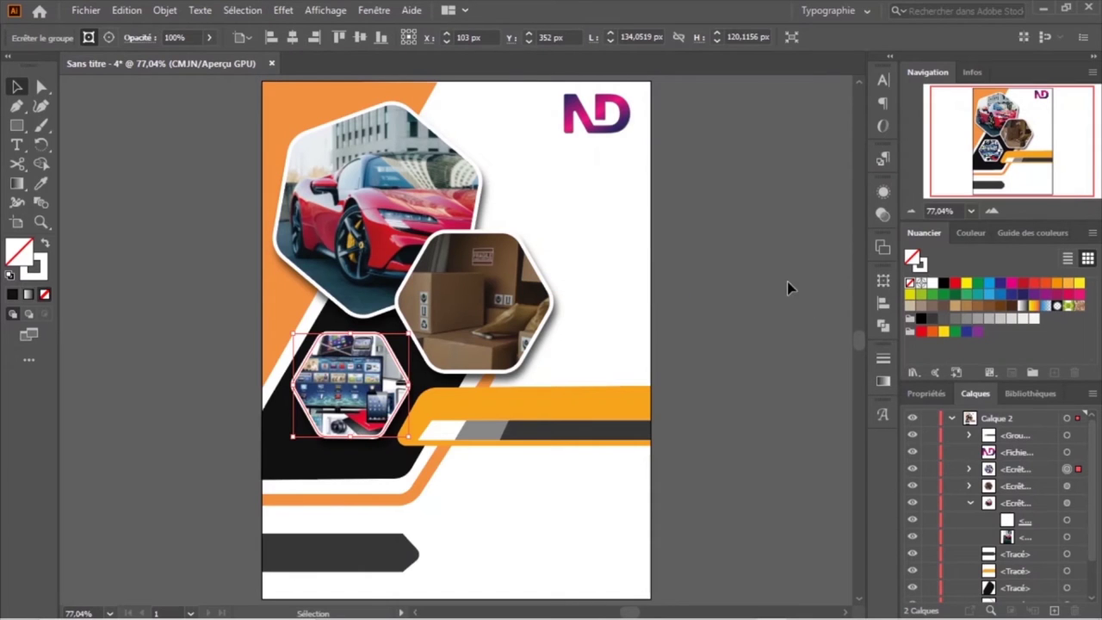
click(761, 230)
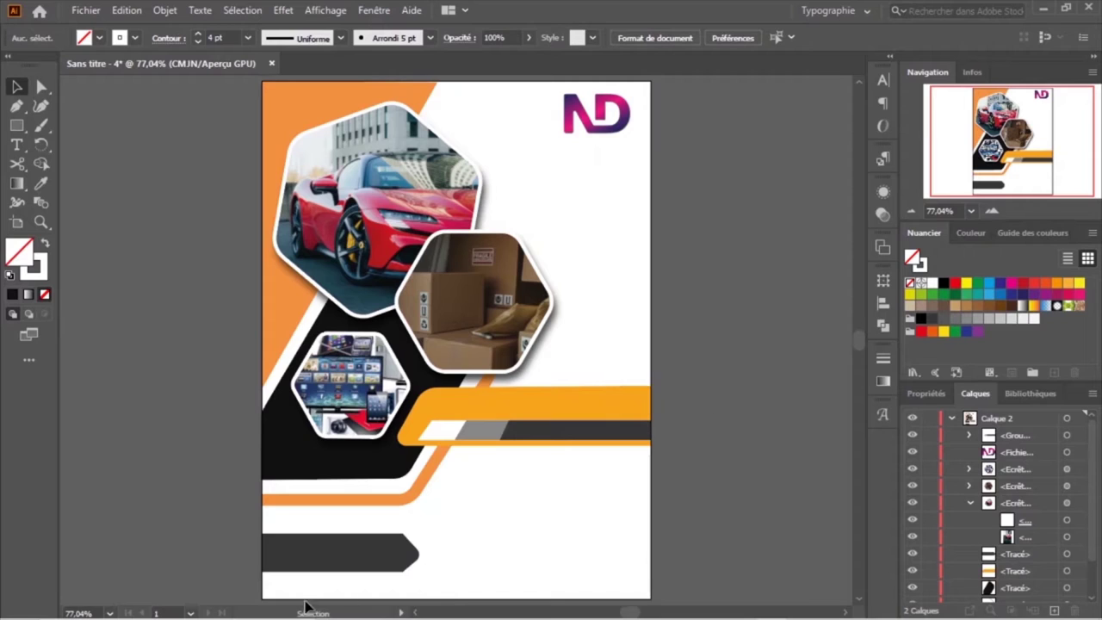
Step: Nudge the ND logo right and draw a wide text box below the orange band, lower right
drag(616, 129, 624, 133)
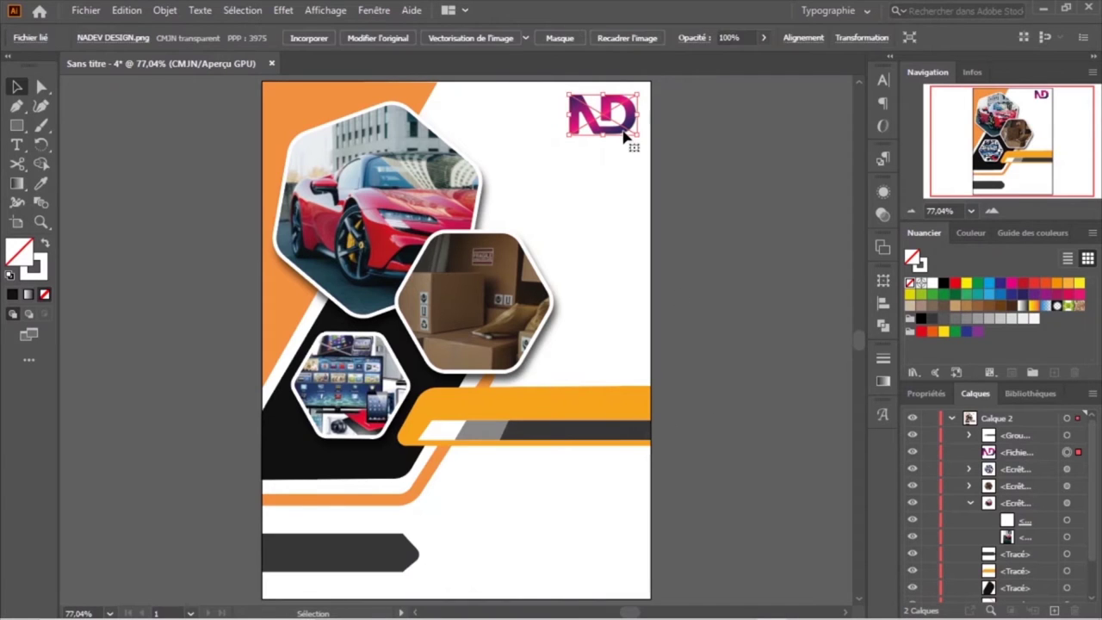
click(774, 180)
click(17, 125)
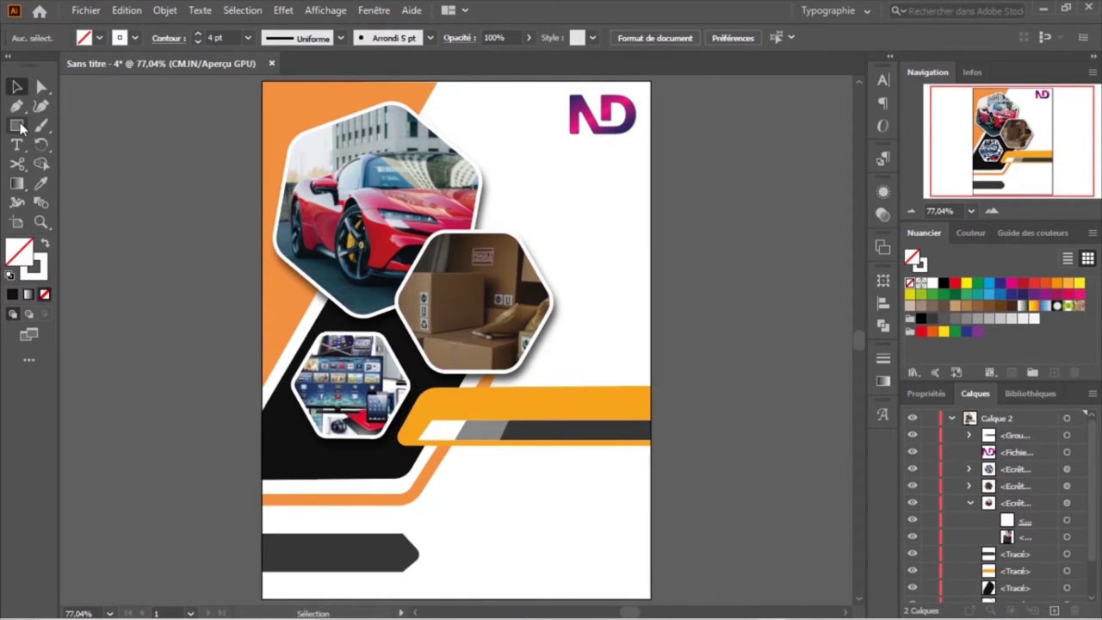
drag(449, 465, 641, 581)
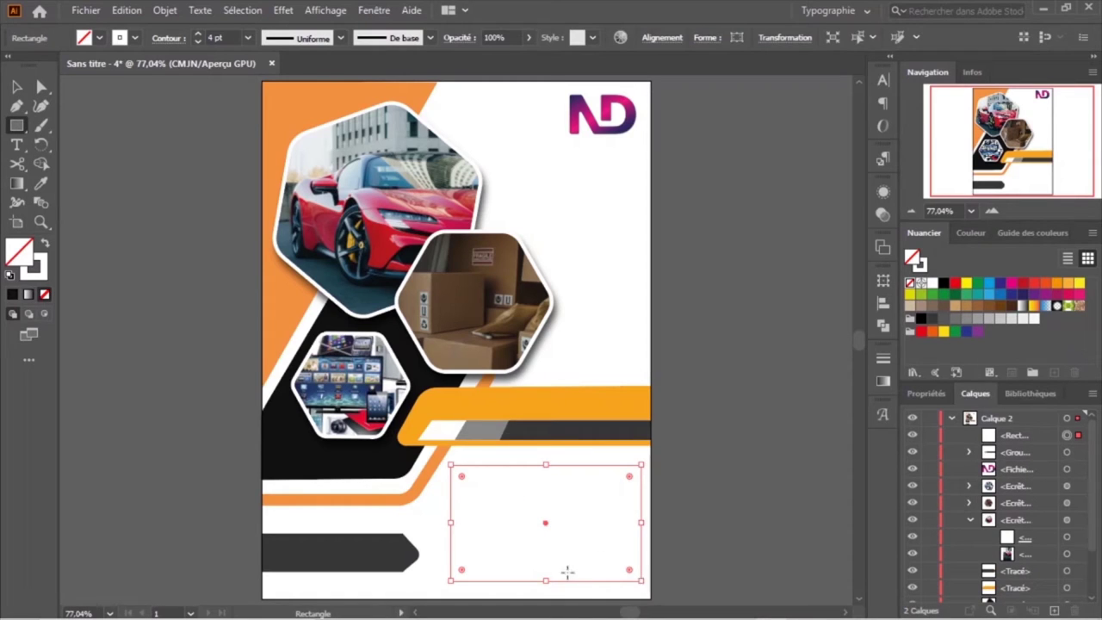
drag(641, 582, 650, 548)
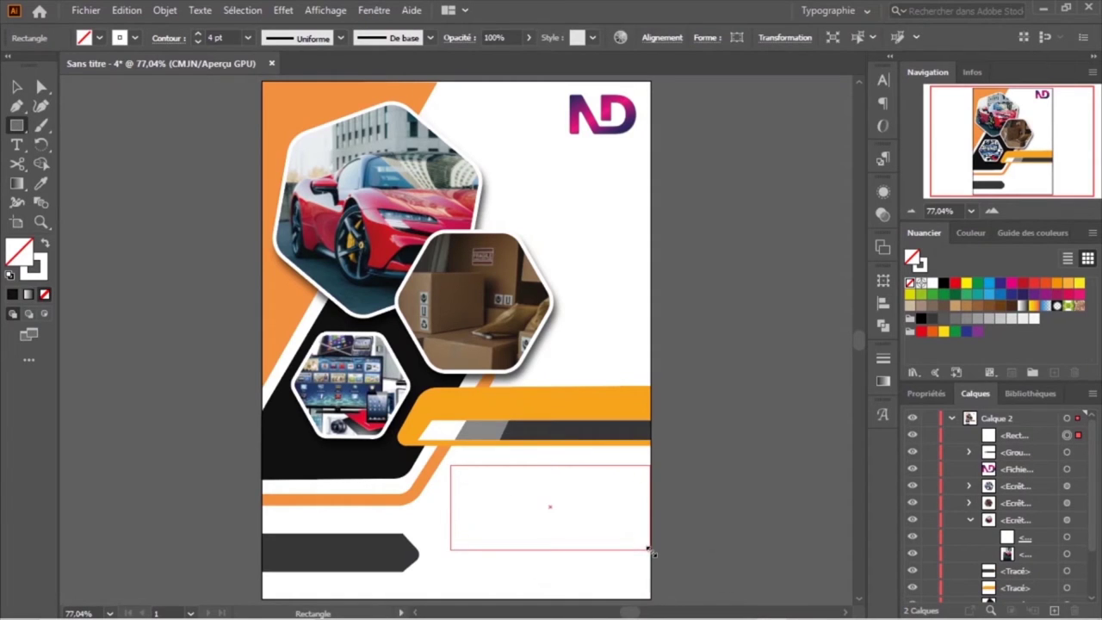
Step: Fill the box with Lorem ipsum placeholder text, right-align it, and shift it slightly left
click(35, 269)
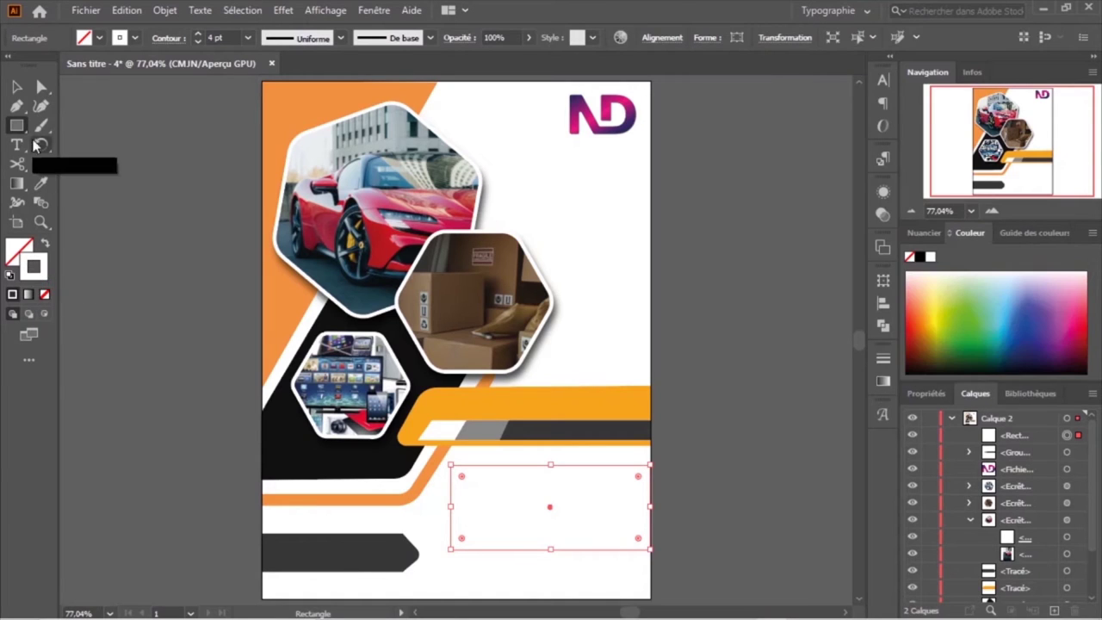
click(16, 145)
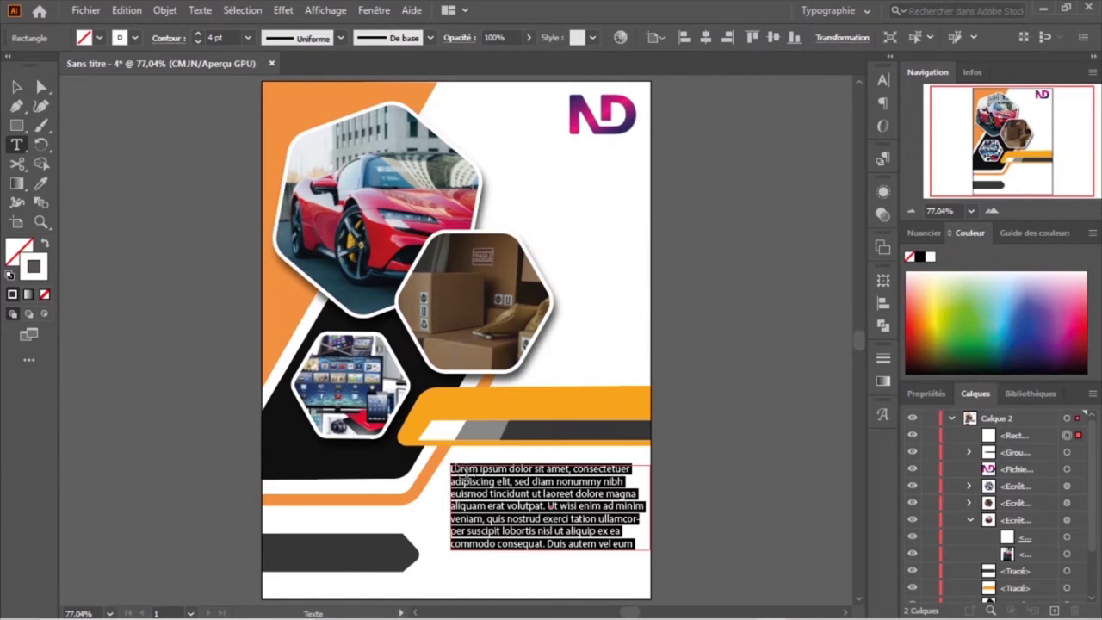
click(453, 466)
key(Escape)
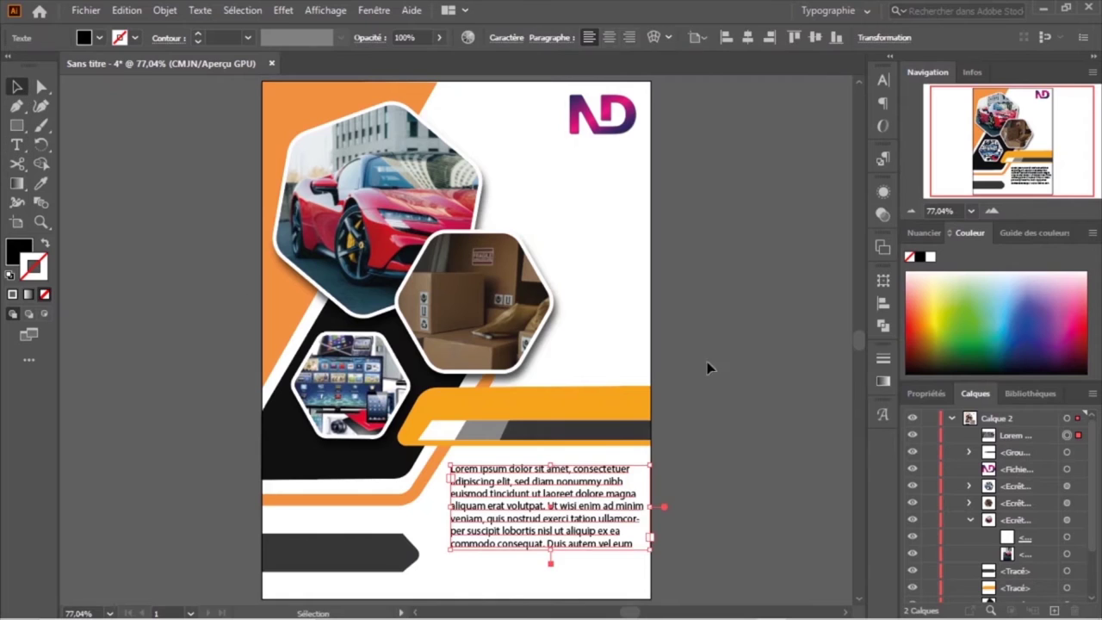
click(727, 364)
click(551, 506)
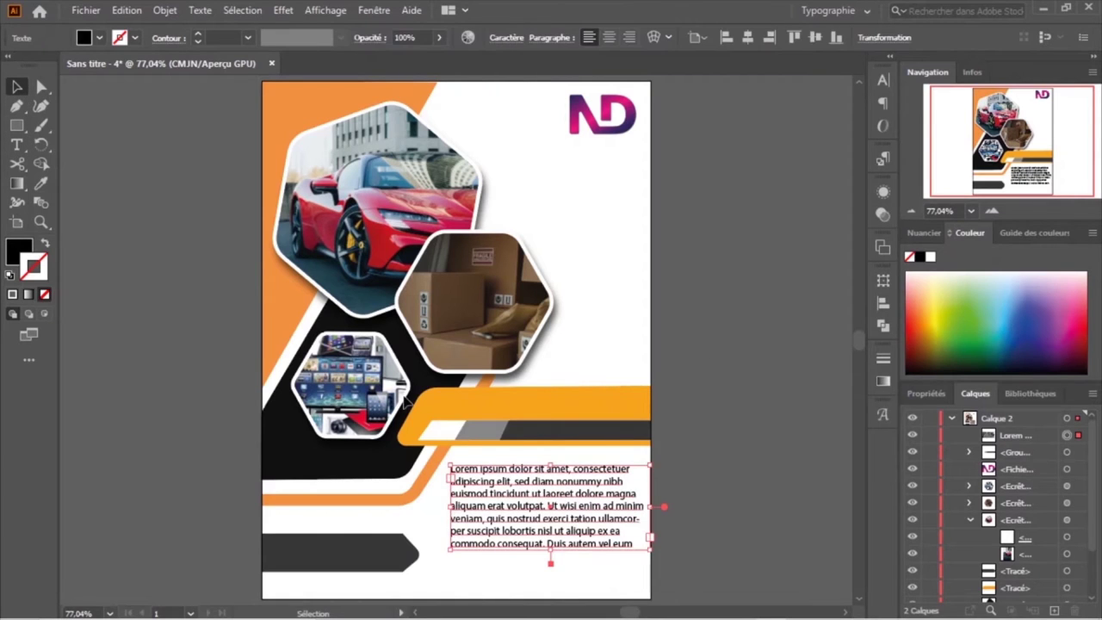
click(629, 37)
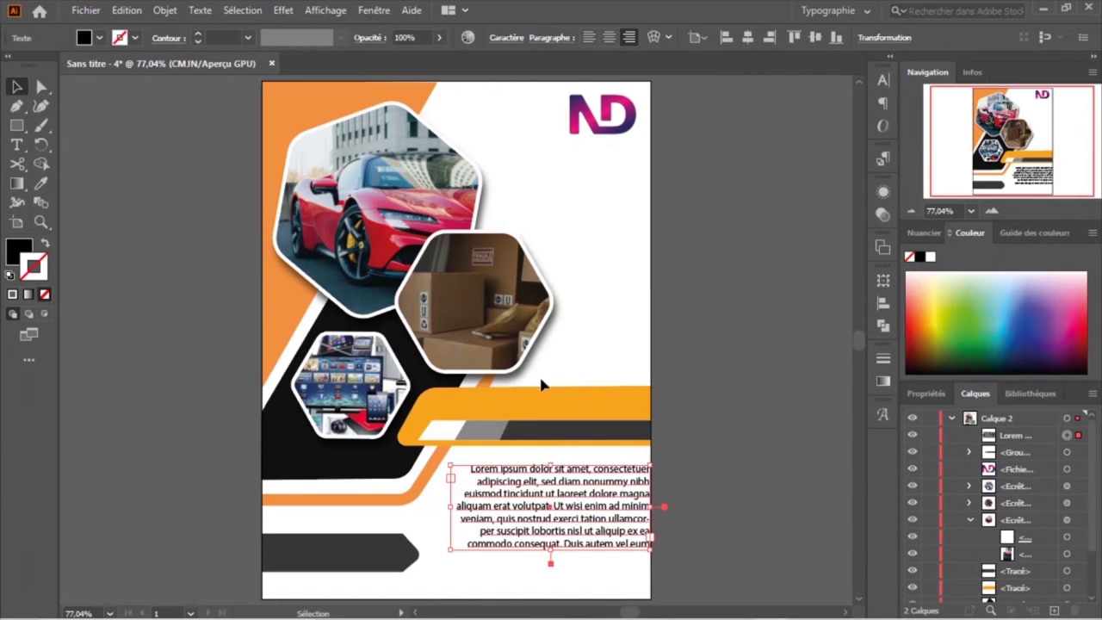
drag(565, 511, 551, 505)
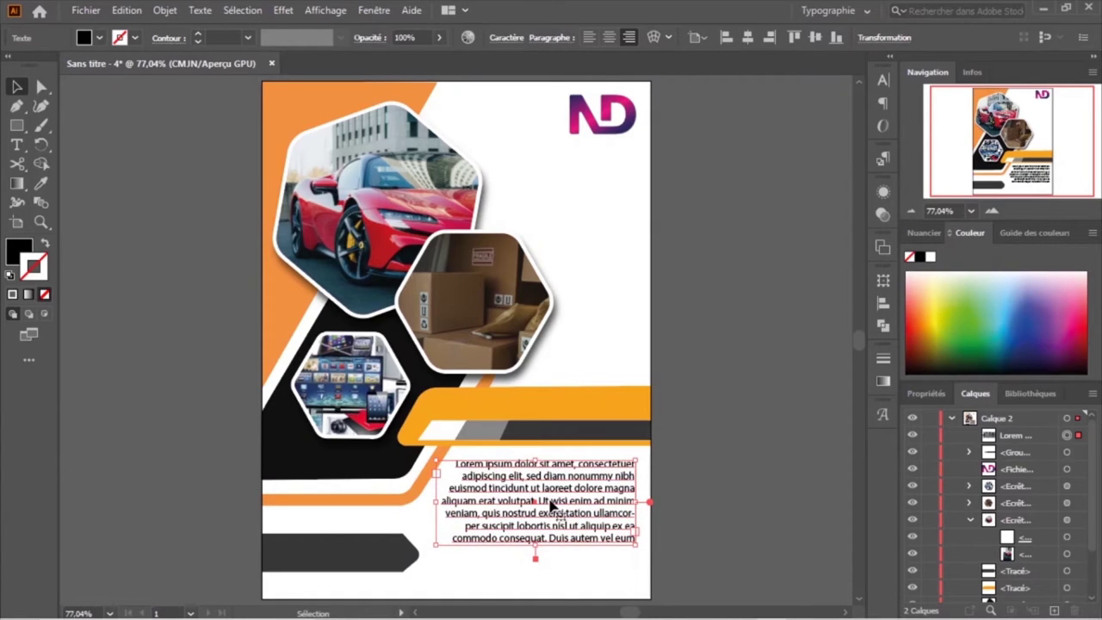
click(785, 459)
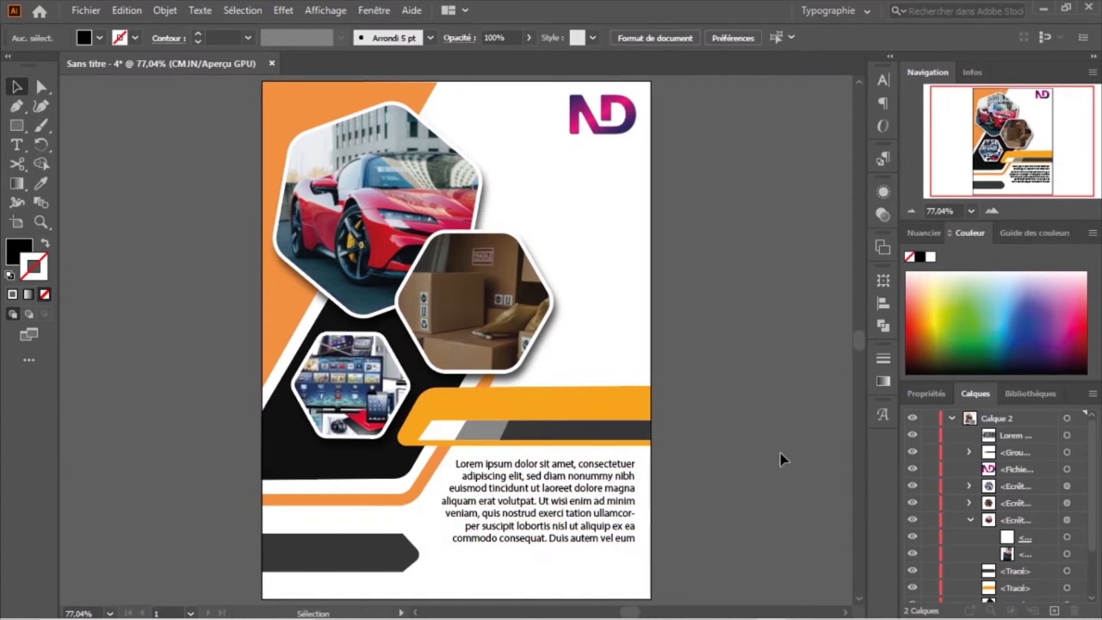
Step: Draw a small black polygon bullet beside the first Lorem ipsum line
click(16, 125)
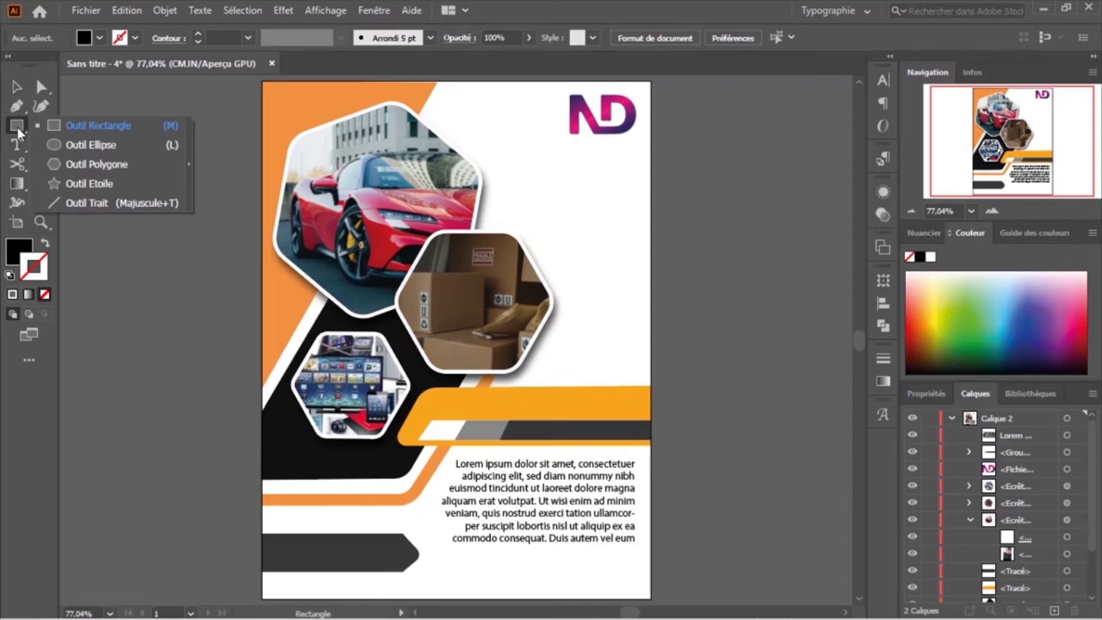
click(102, 170)
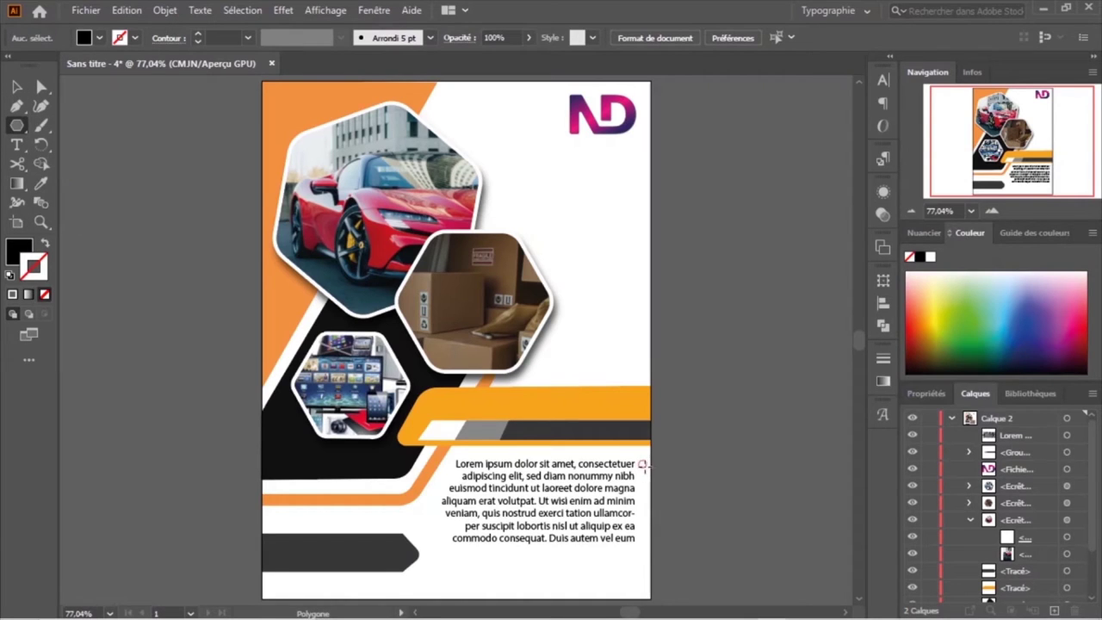
drag(641, 464, 644, 467)
key(v)
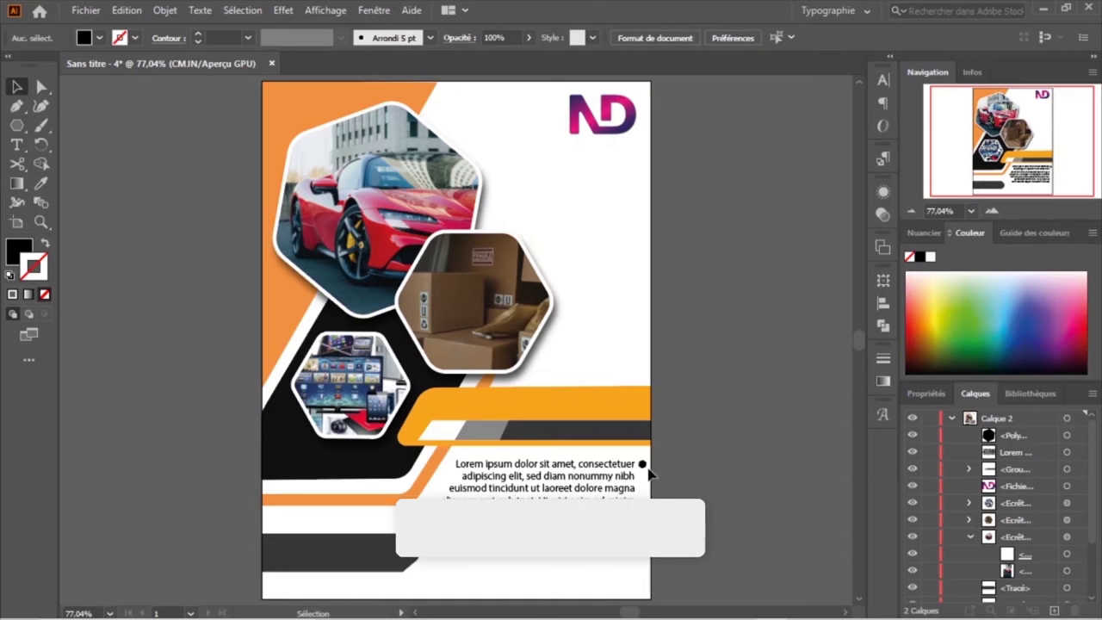
key(ctrl+plus)
key(ctrl+plus)
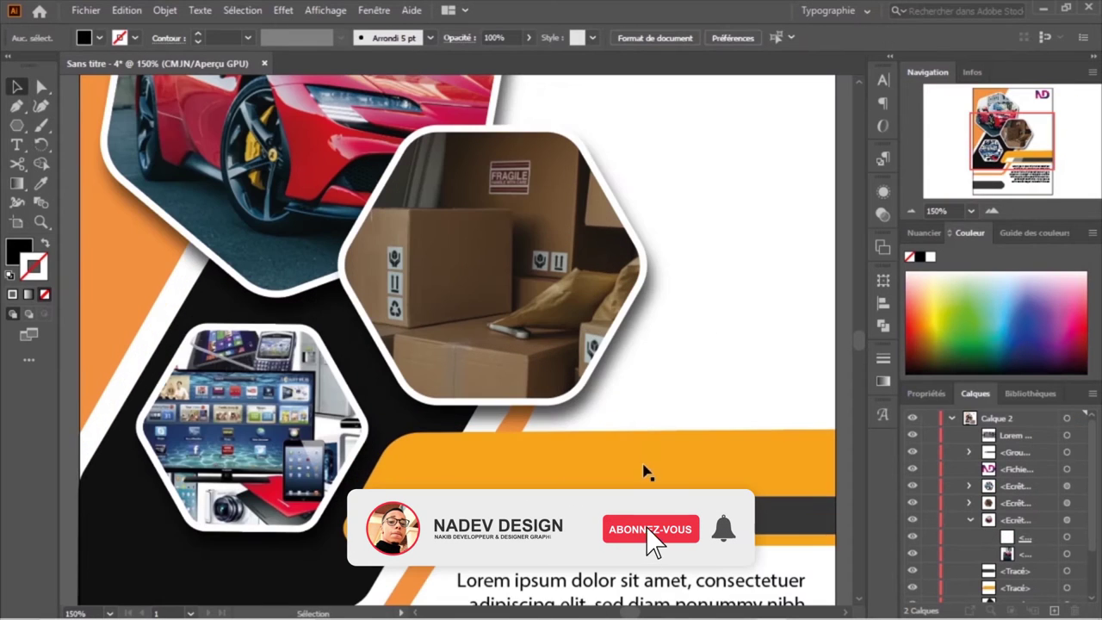
scroll(857, 344, down, 5)
scroll(857, 344, right, 5)
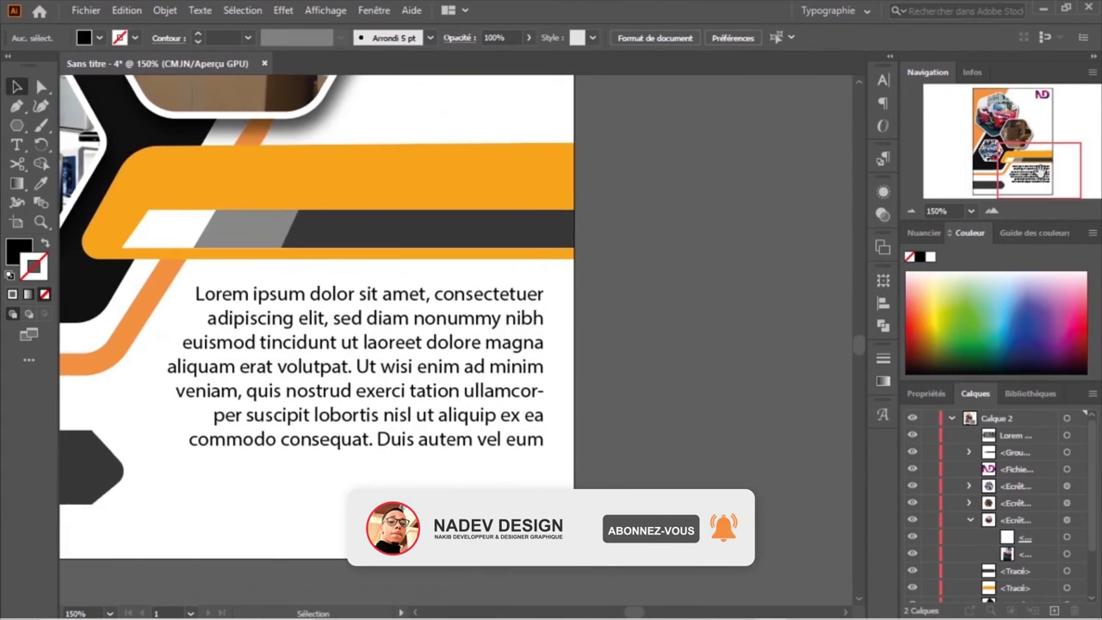
Step: Insert line breaks before 'euismod' and 'veniam' to separate the paragraphs
click(16, 144)
click(540, 321)
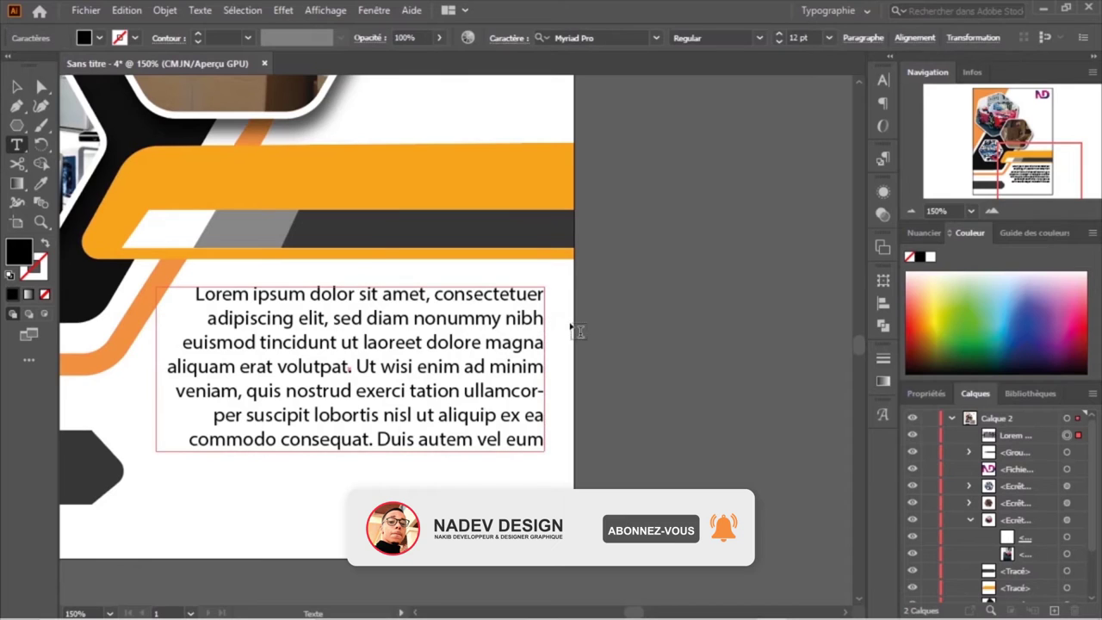
key(Return)
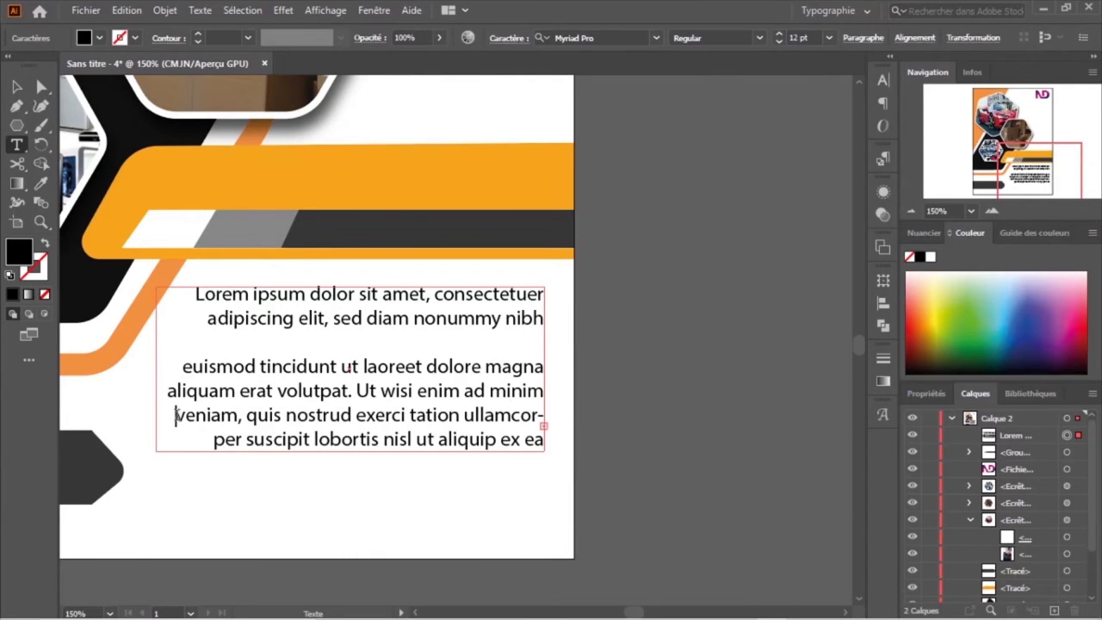
key(Return)
Step: Tighten the euismod paragraph's leading and set its vertical scale to 99%
triple_click(485, 399)
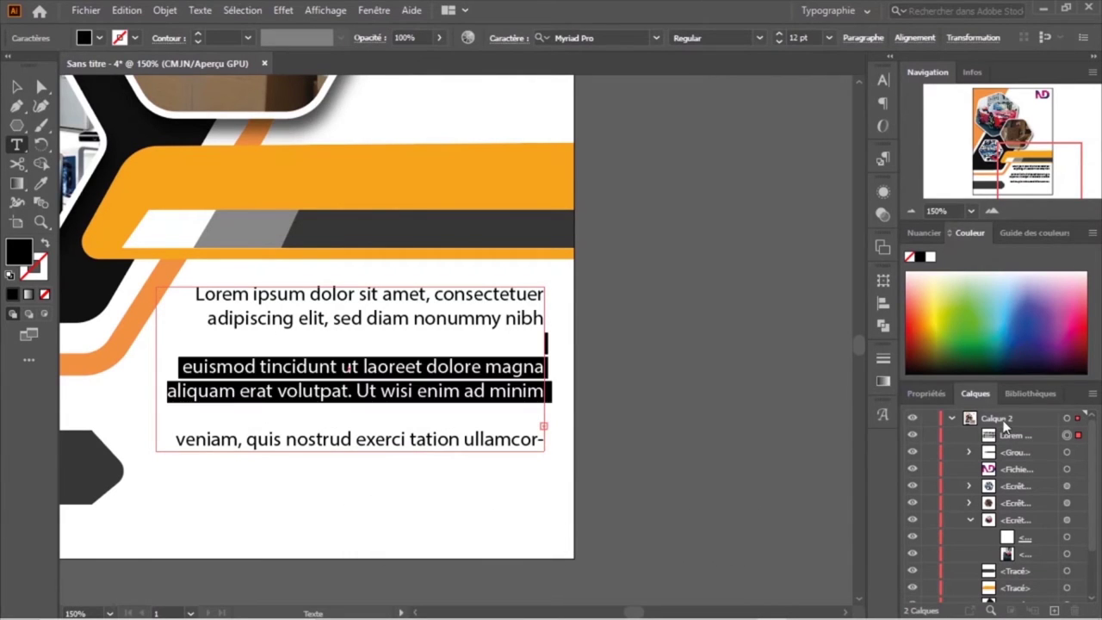
click(882, 80)
click(708, 196)
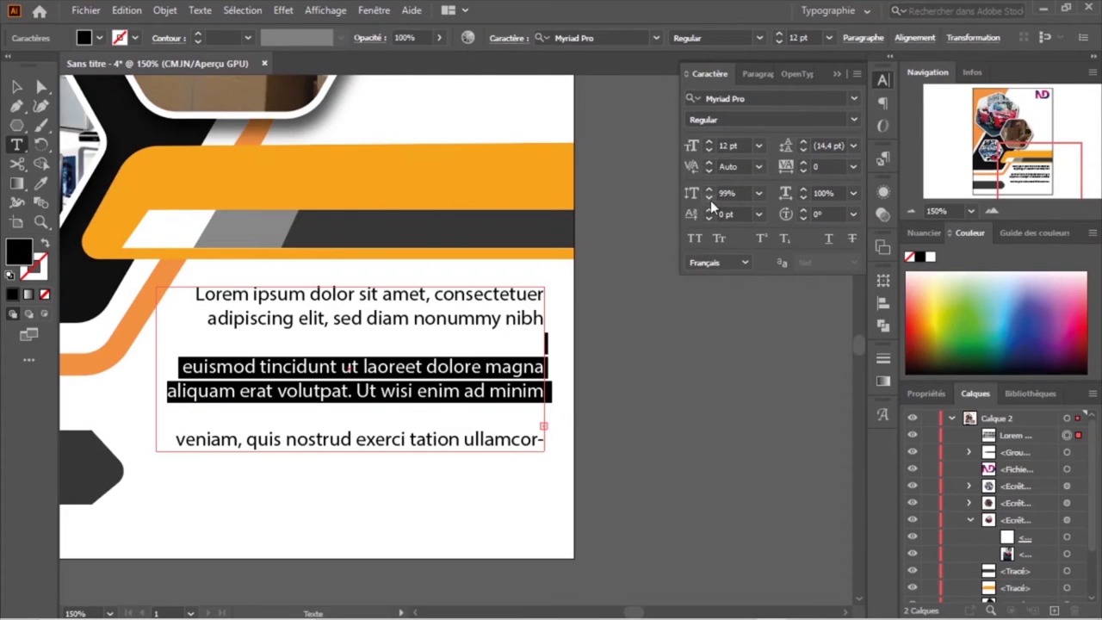
click(803, 150)
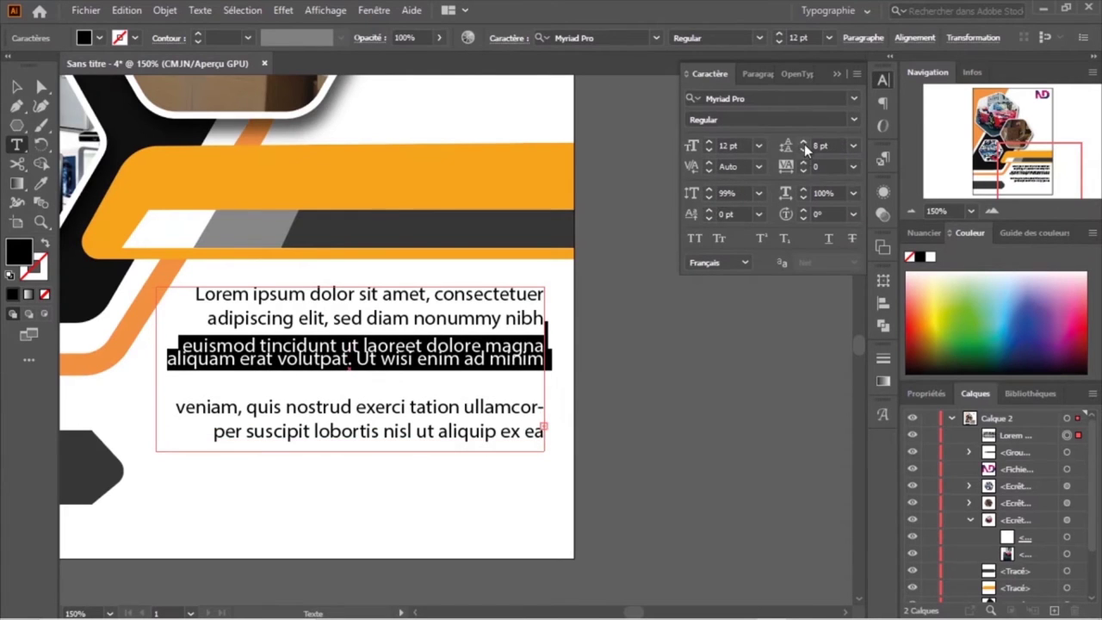
click(803, 149)
Step: Tighten the veniam paragraph's leading and add space above the commodo line
drag(172, 398, 547, 439)
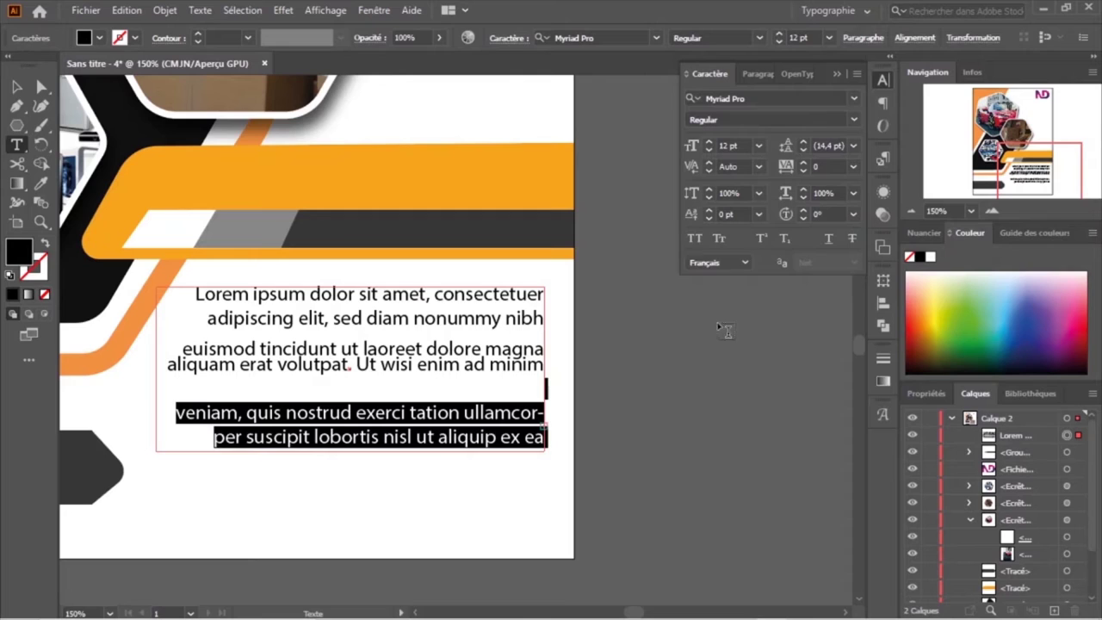
click(803, 151)
click(802, 150)
click(496, 433)
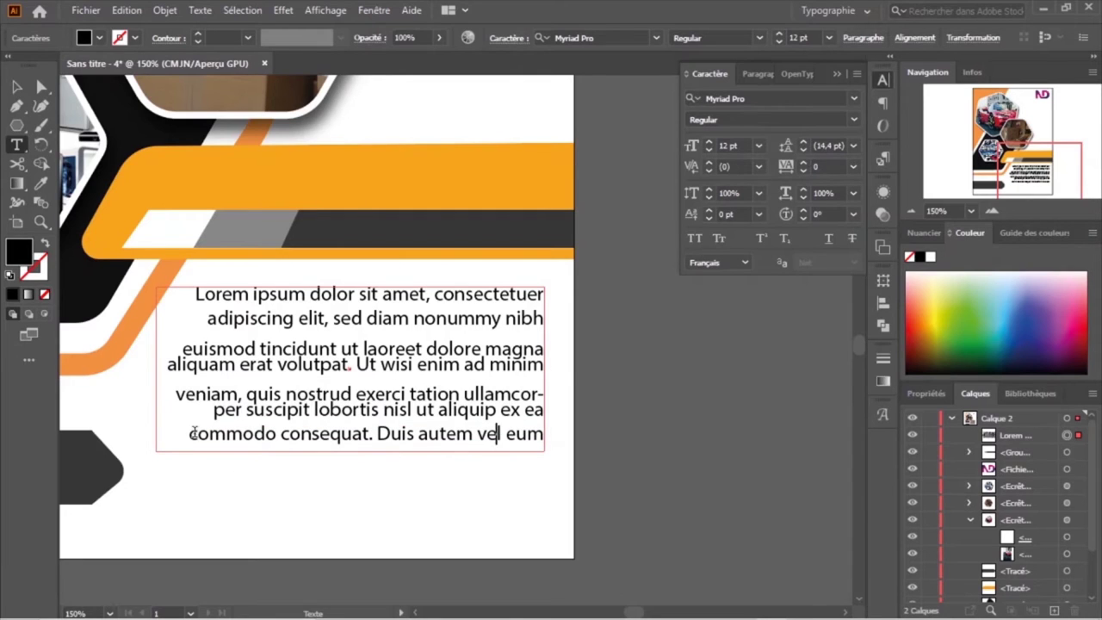
drag(188, 436, 581, 446)
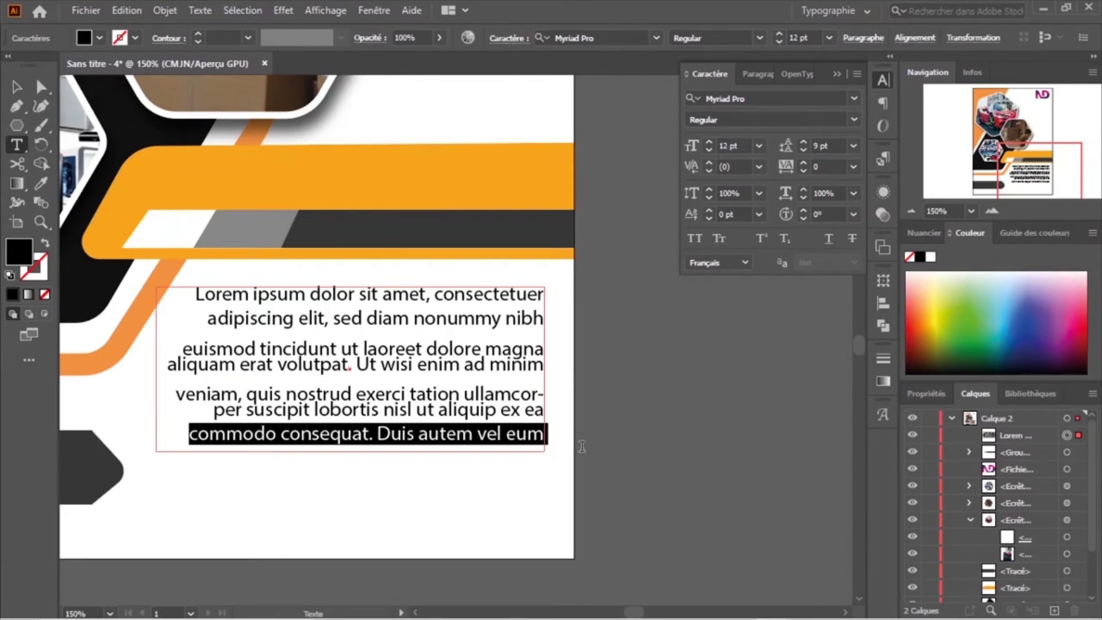
click(803, 143)
key(Escape)
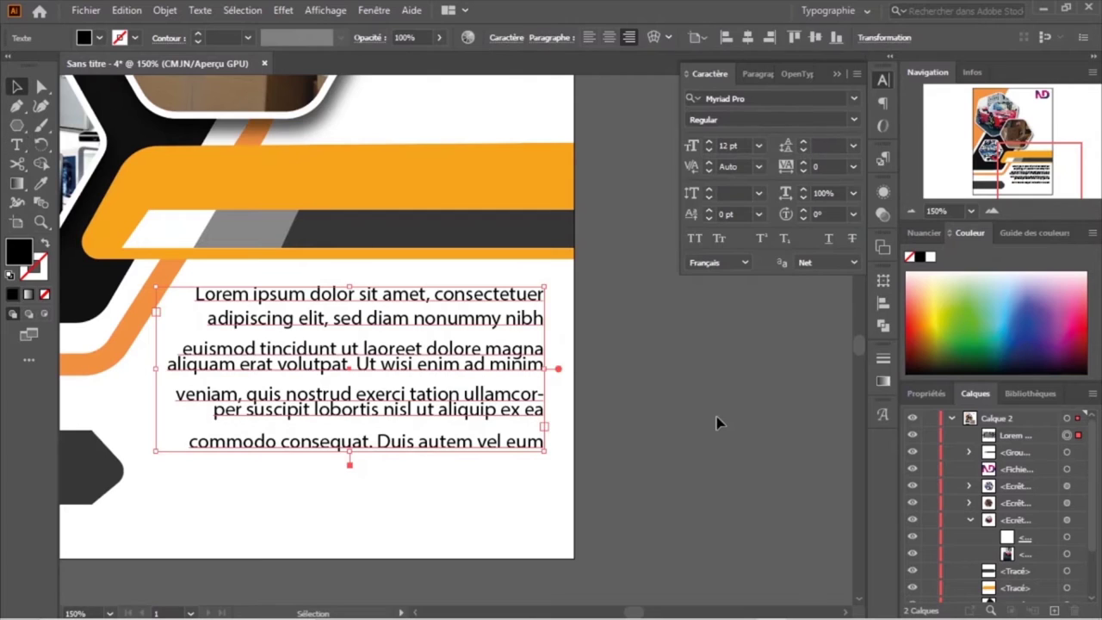
click(717, 422)
click(16, 105)
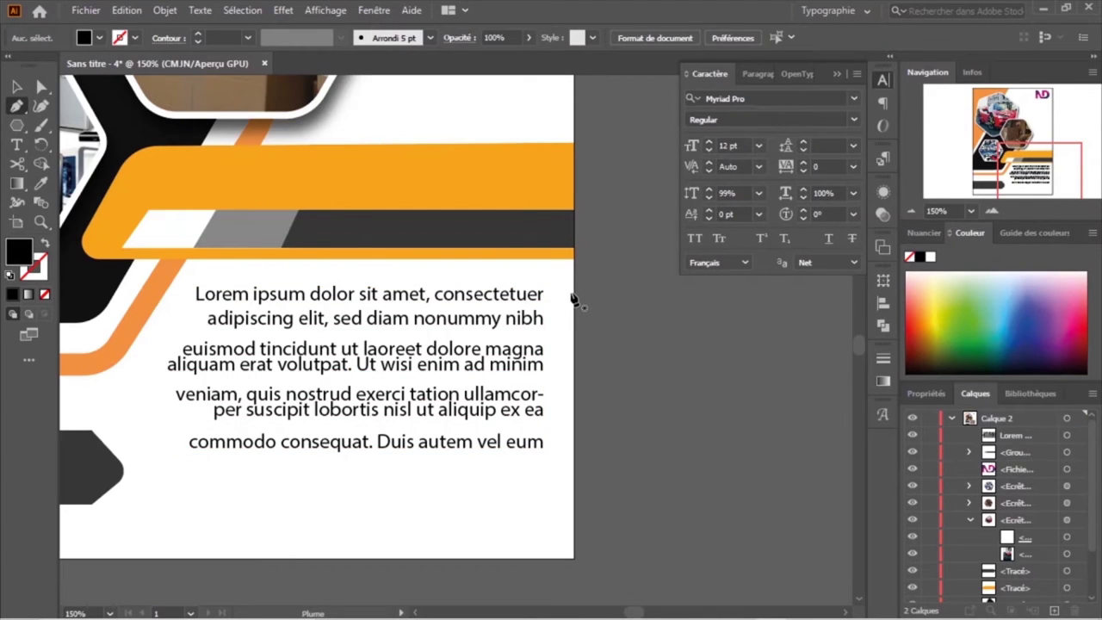
Step: Make a small black pointed bullet shape and place it beside the first text line
drag(16, 125, 86, 123)
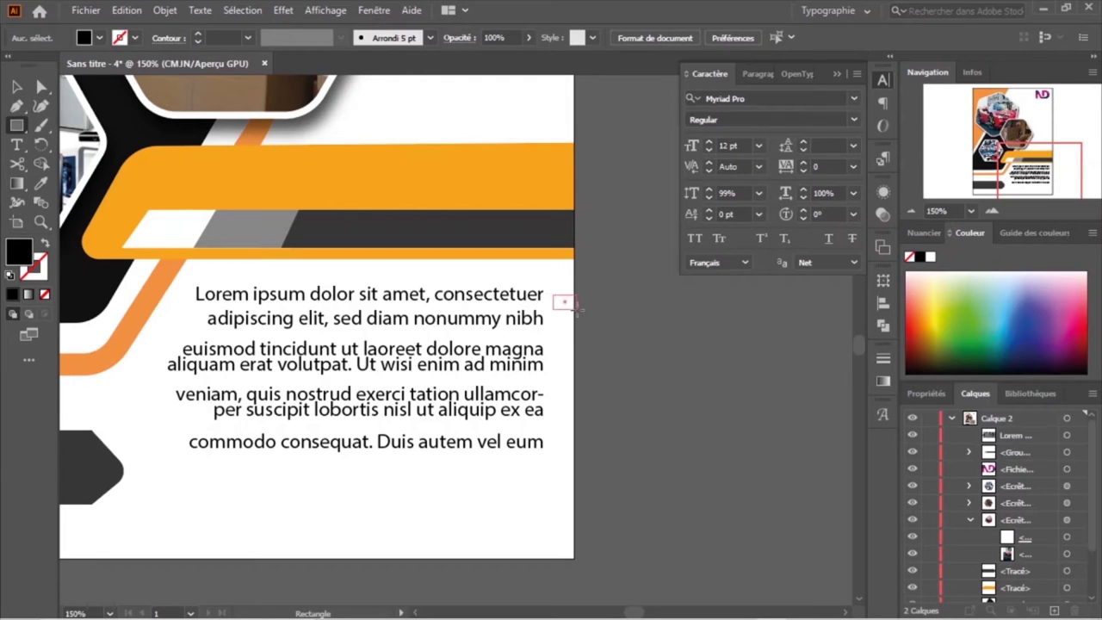
drag(570, 306, 573, 308)
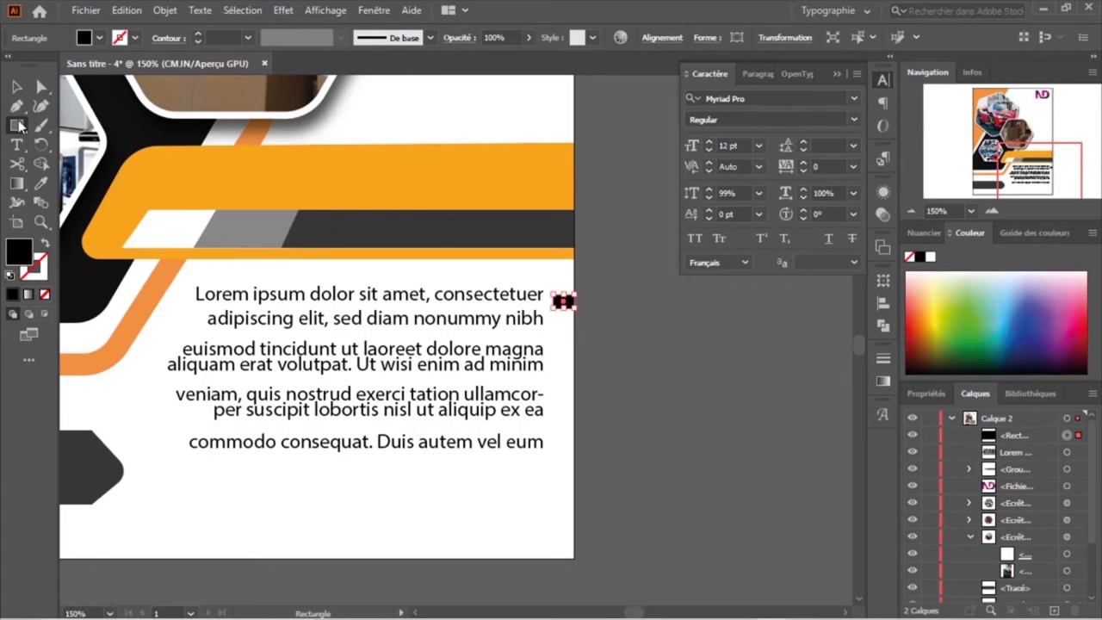
click(17, 105)
key(ctrl+plus)
key(ctrl+plus)
key(ctrl+plus)
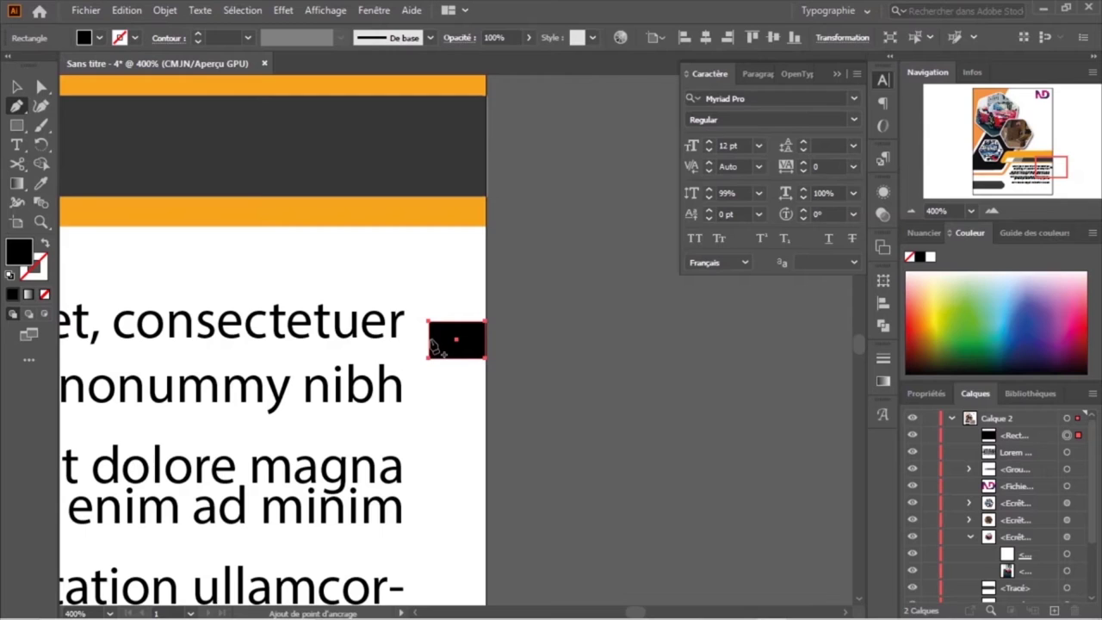
click(429, 340)
key(a)
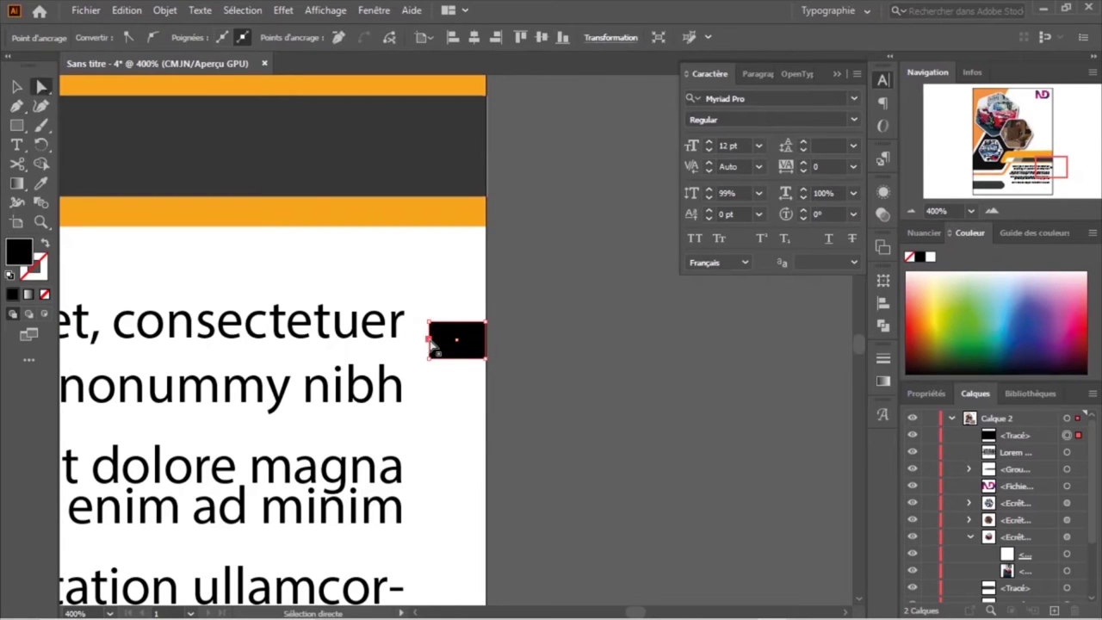
drag(430, 341, 413, 339)
key(v)
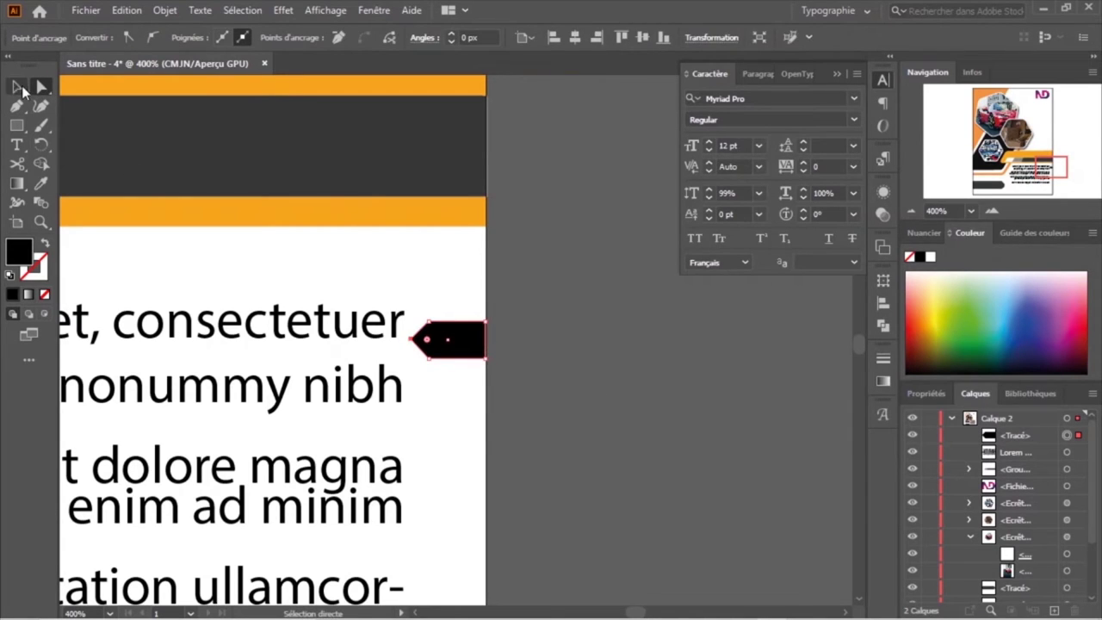
click(520, 349)
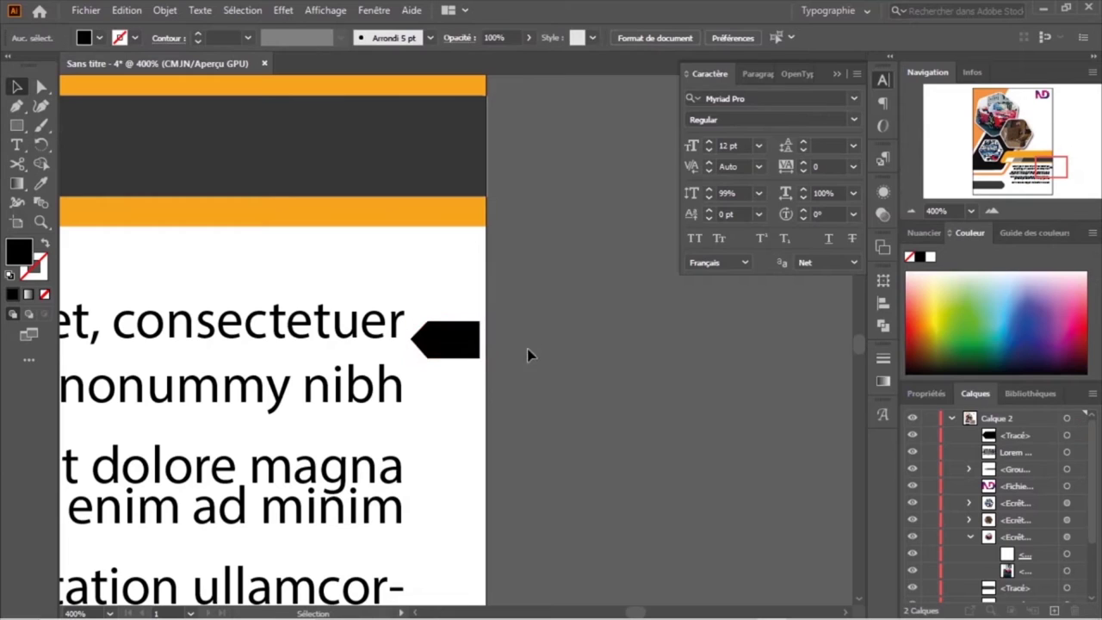
mouse_move(419, 345)
mouse_down()
mouse_move(410, 366)
mouse_move(460, 371)
mouse_up()
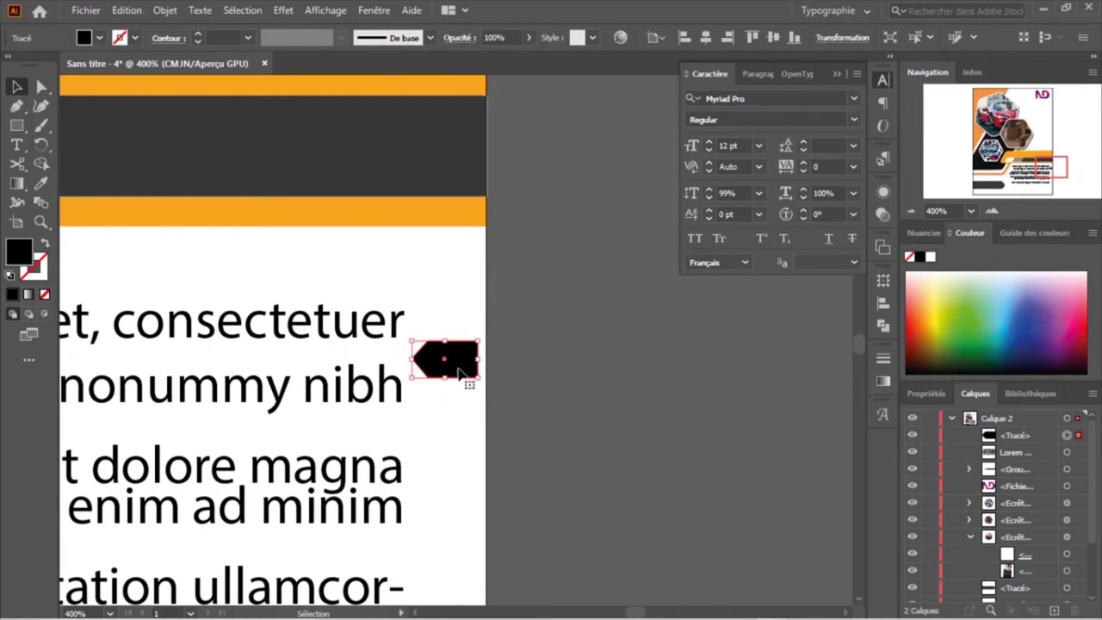
Step: Copy the bullet beside the euismod, veniam and commodo paragraphs
drag(456, 514, 457, 504)
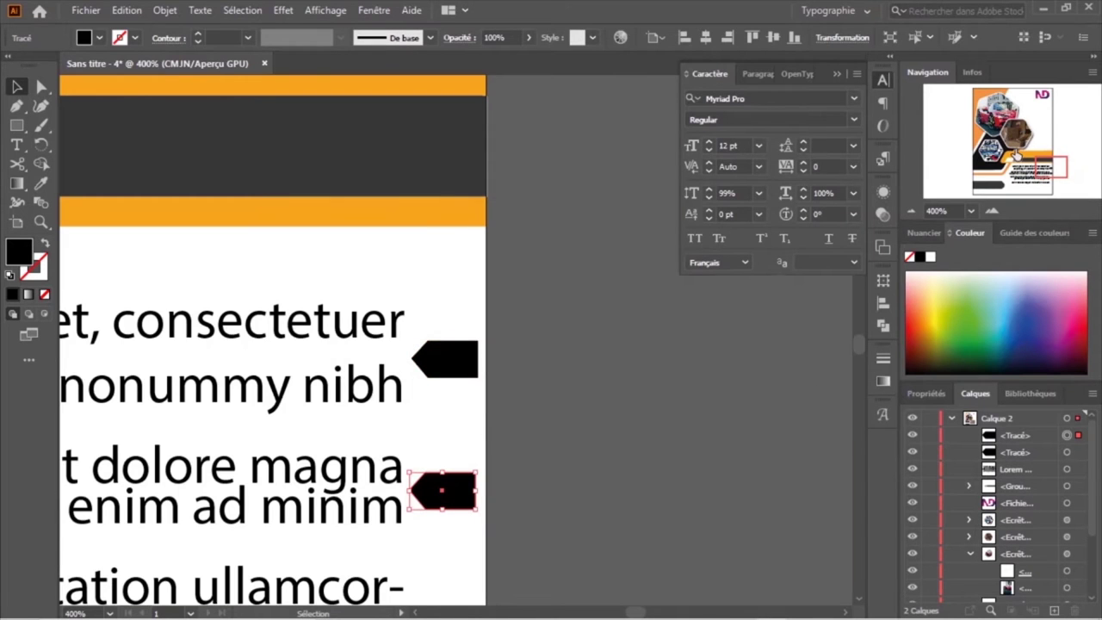
drag(1015, 153, 1038, 181)
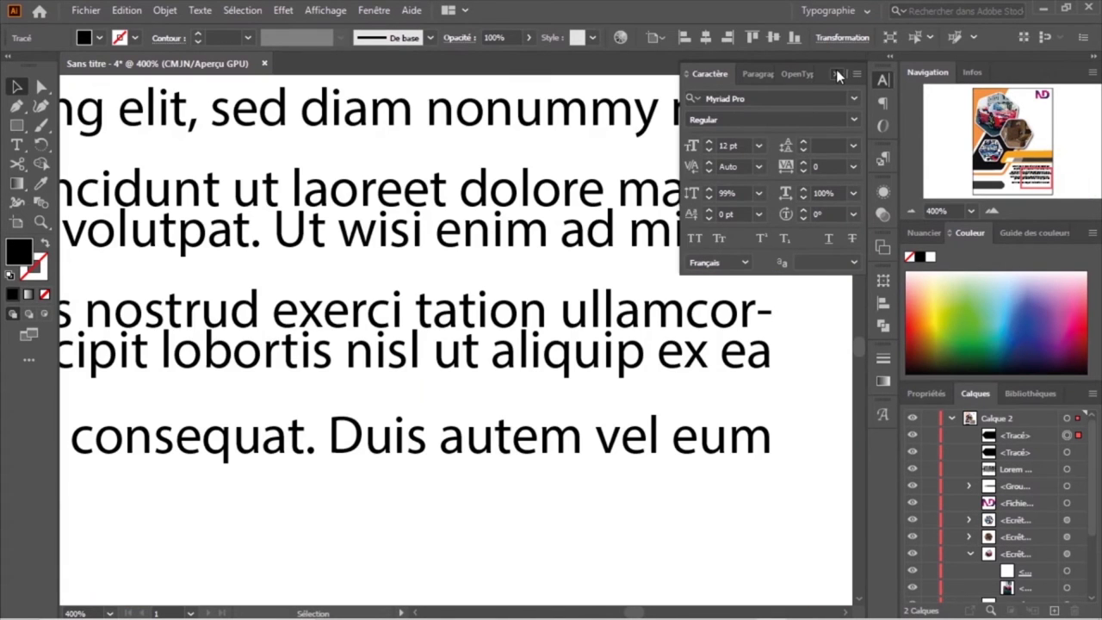
click(836, 74)
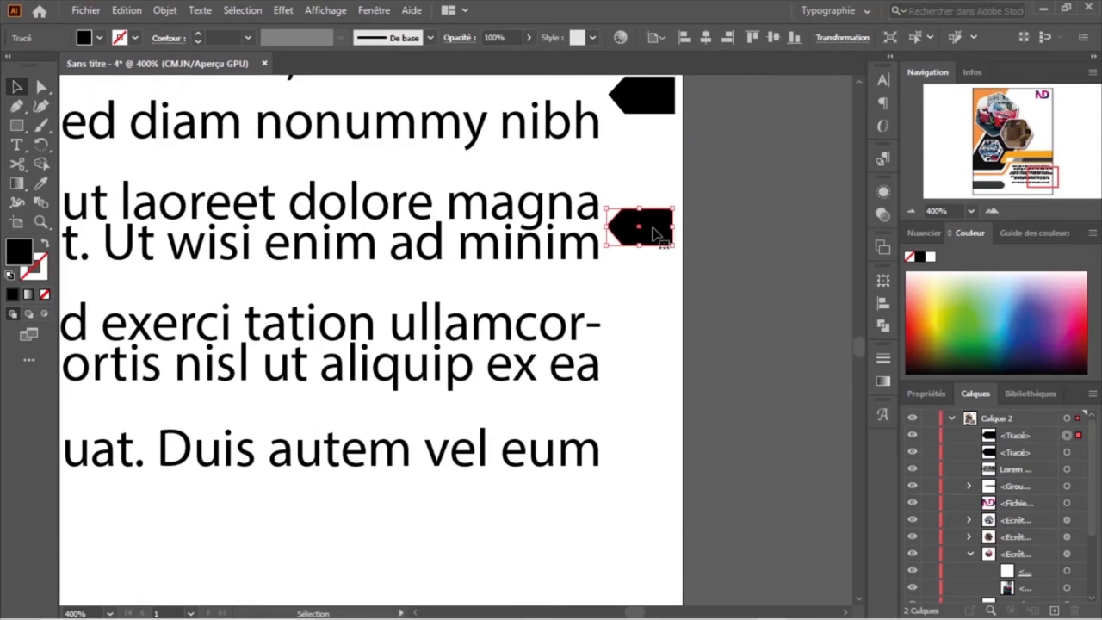
drag(652, 233, 657, 461)
click(841, 385)
Step: Align the bullet shapes to a vertical ruler guide
key(ctrl+r)
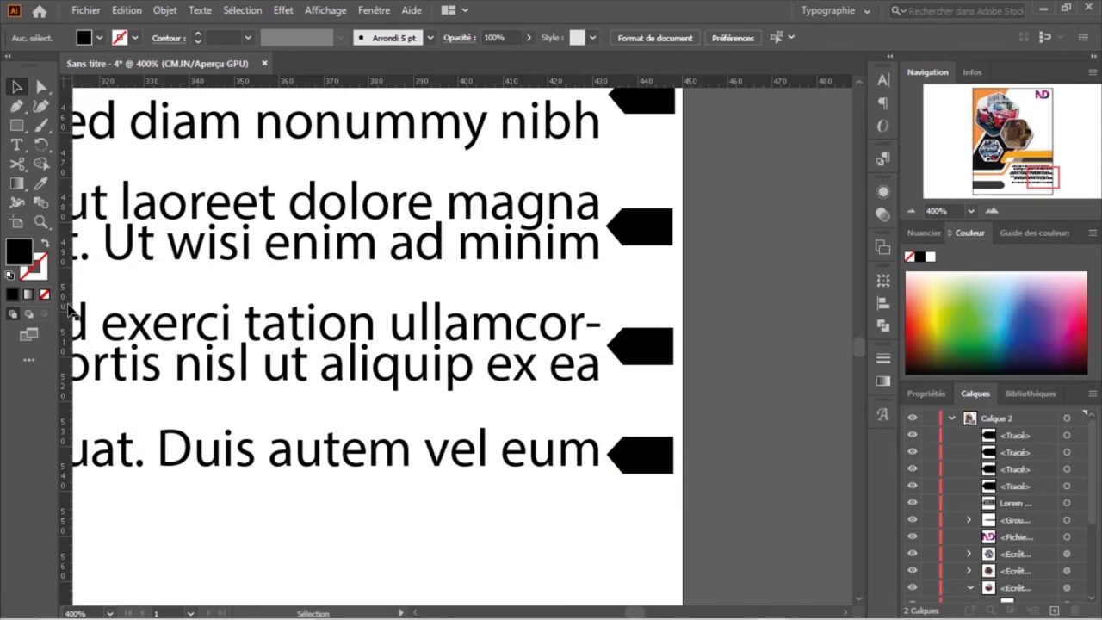
drag(71, 311, 675, 357)
drag(647, 234, 647, 242)
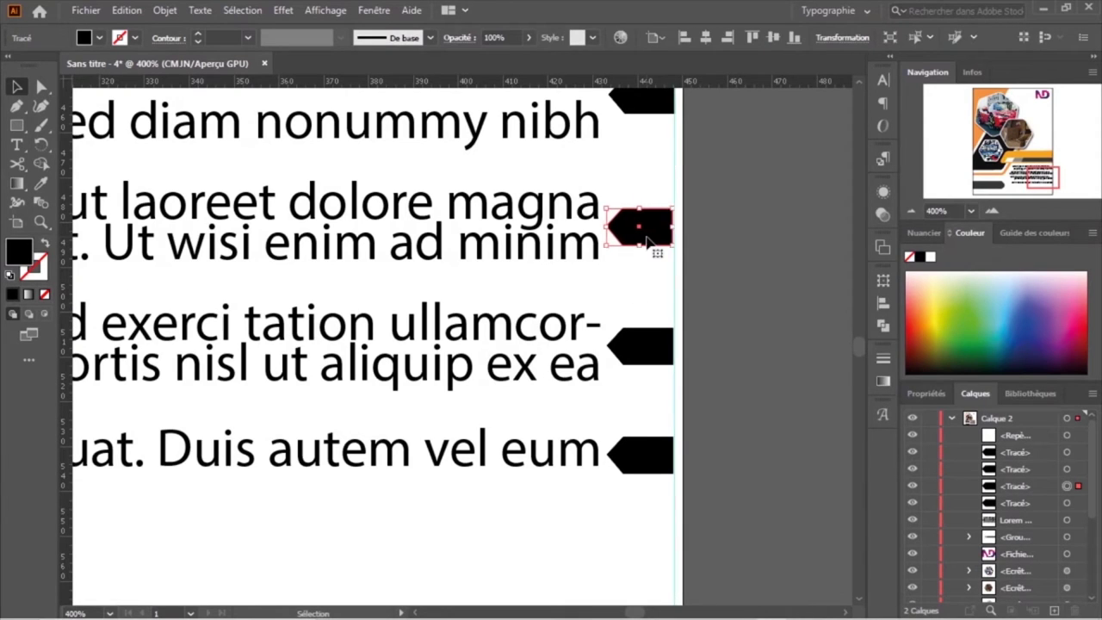
click(528, 269)
key(ctrl+r)
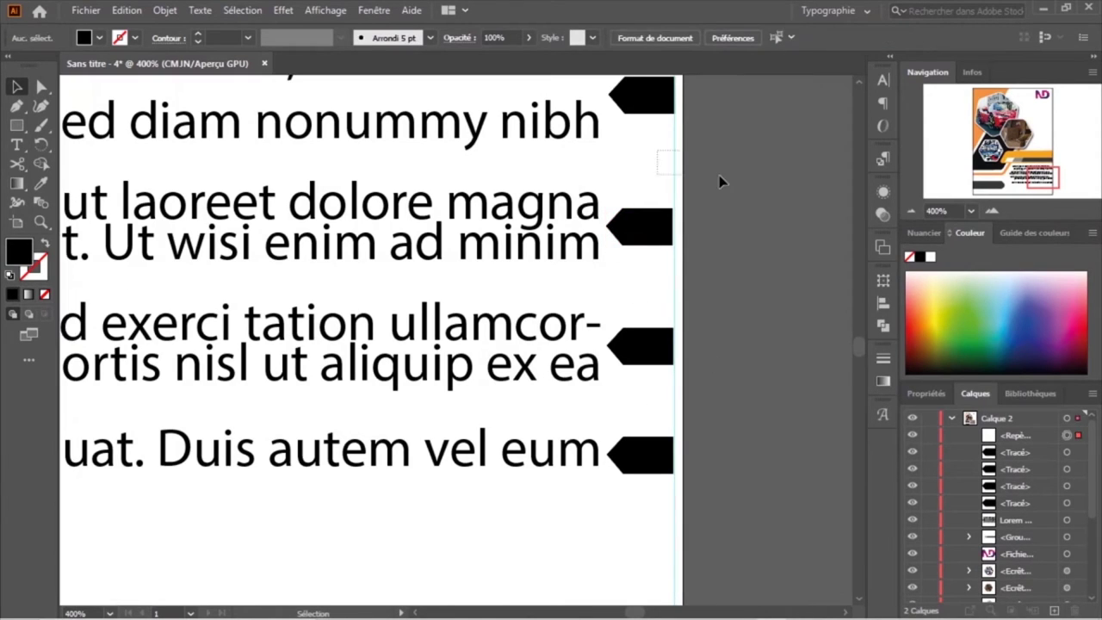
key(ctrl+0)
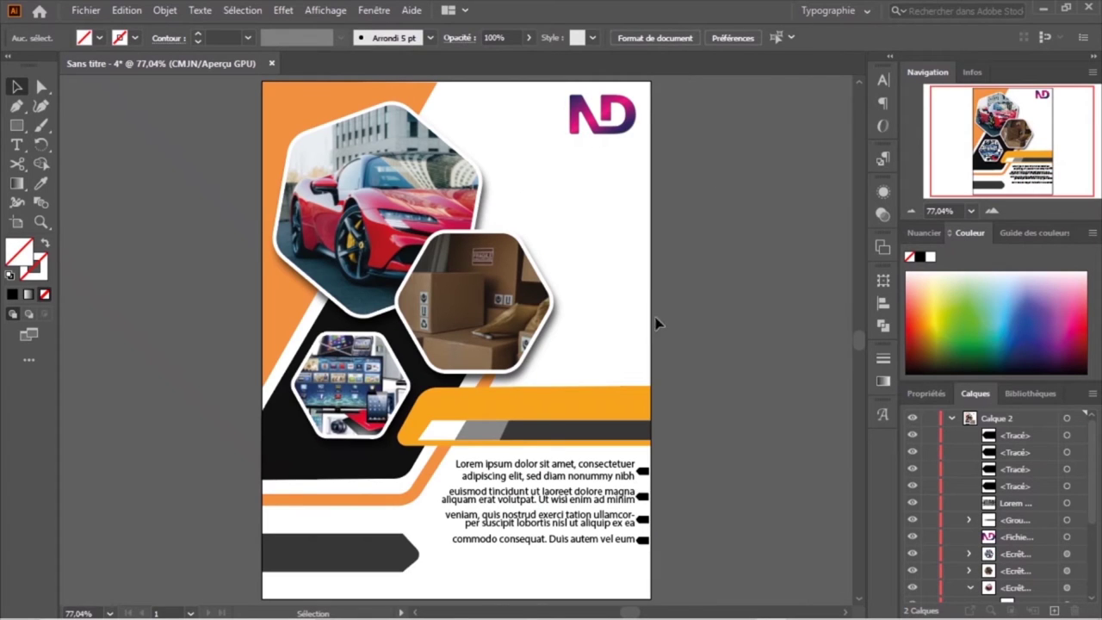
Step: Check the bullet selection and fine-tune the Lorem ipsum block's vertical position
drag(659, 469, 646, 566)
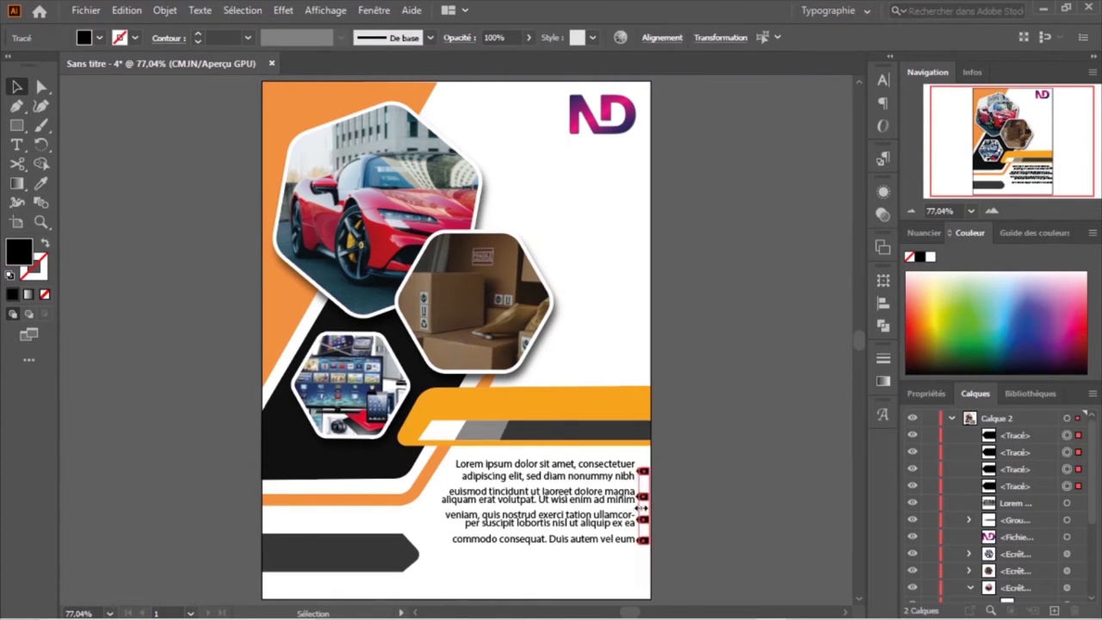
click(711, 488)
drag(605, 531, 605, 533)
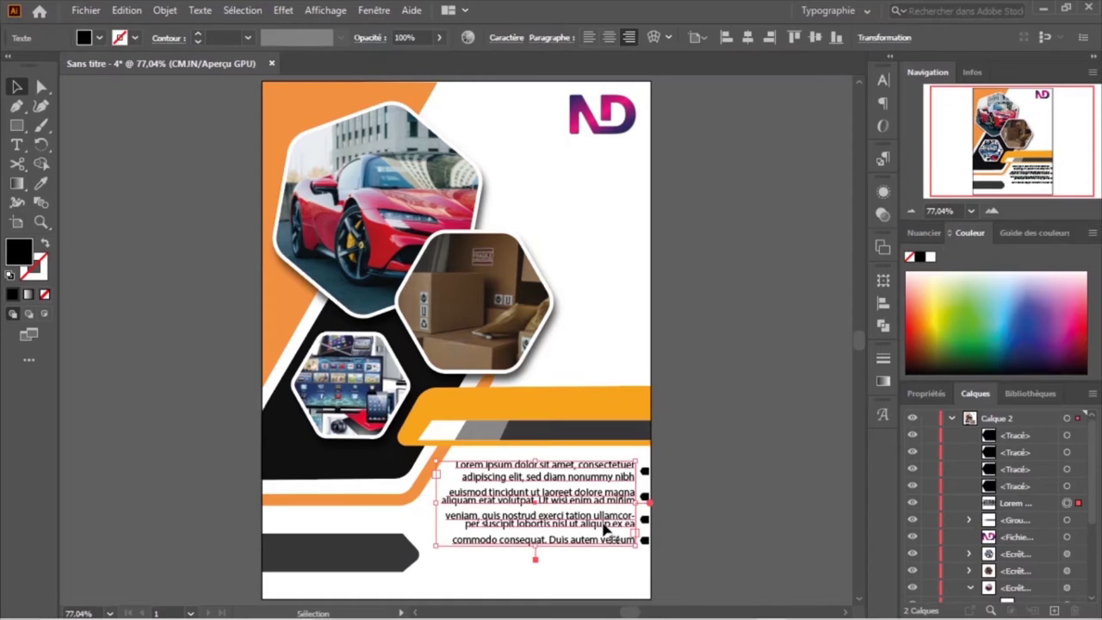
click(790, 427)
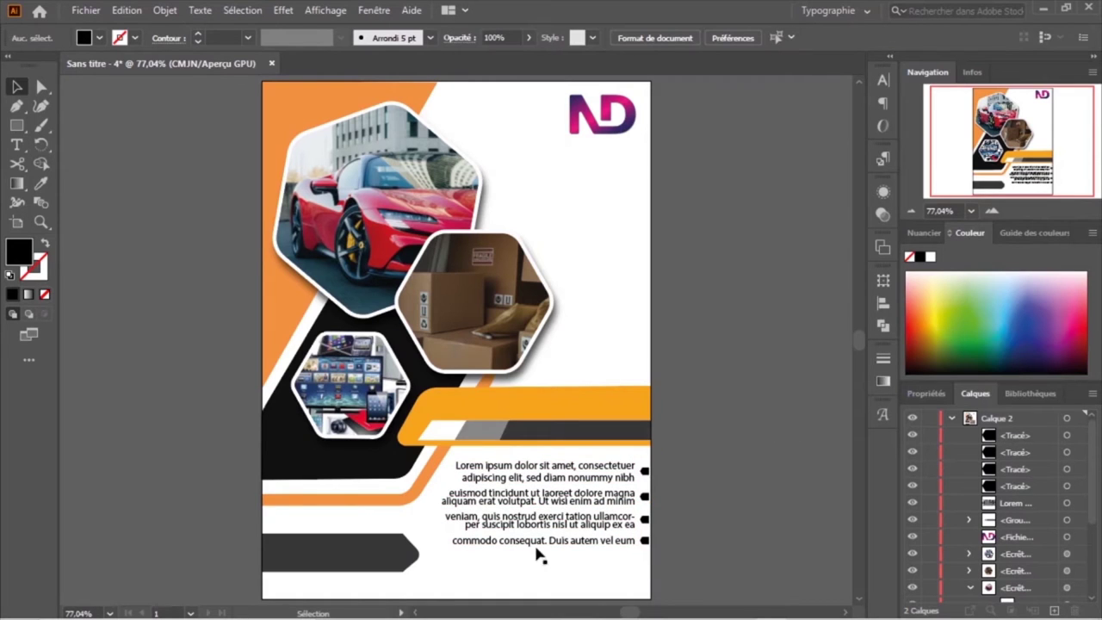
drag(594, 480, 594, 478)
click(748, 500)
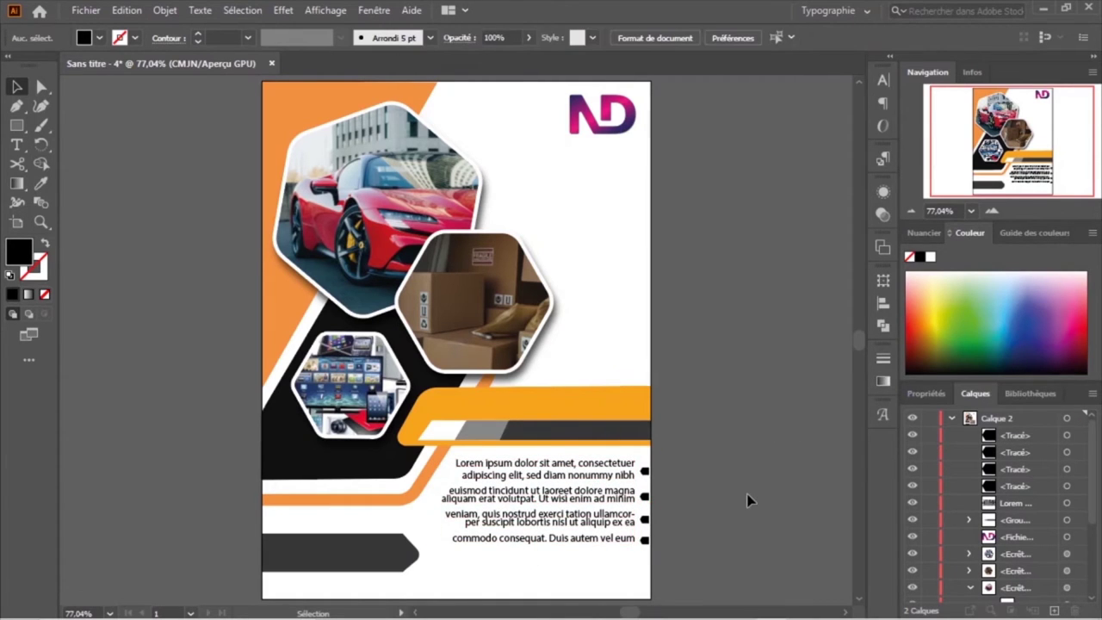
Step: Add the NOS SERVICES heading and move it onto the dark band
click(17, 145)
click(600, 272)
text(S)
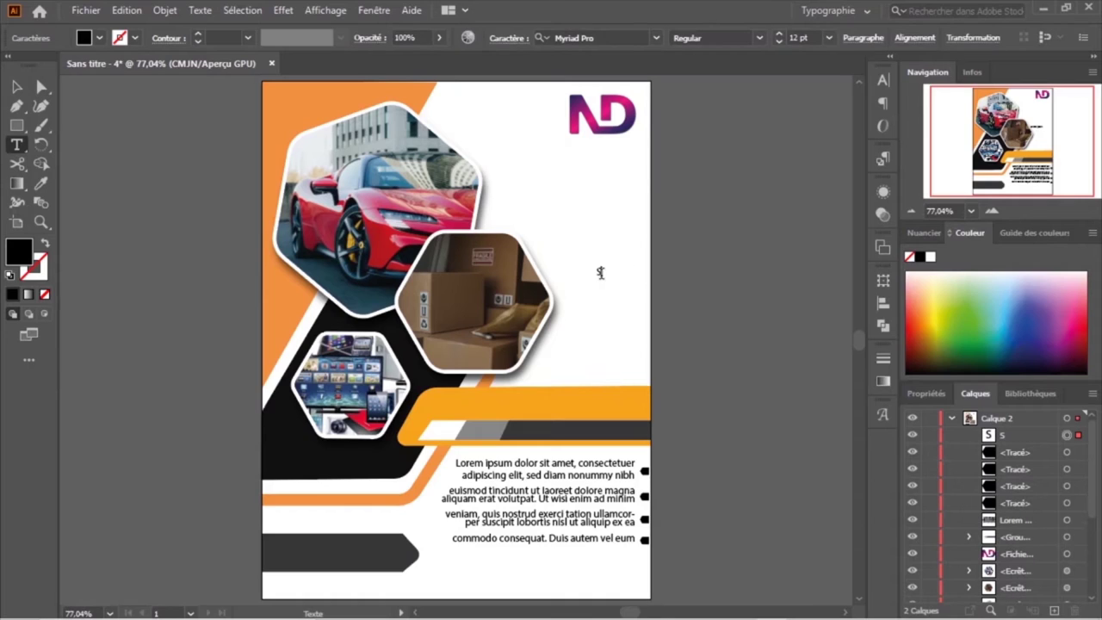
text(S)
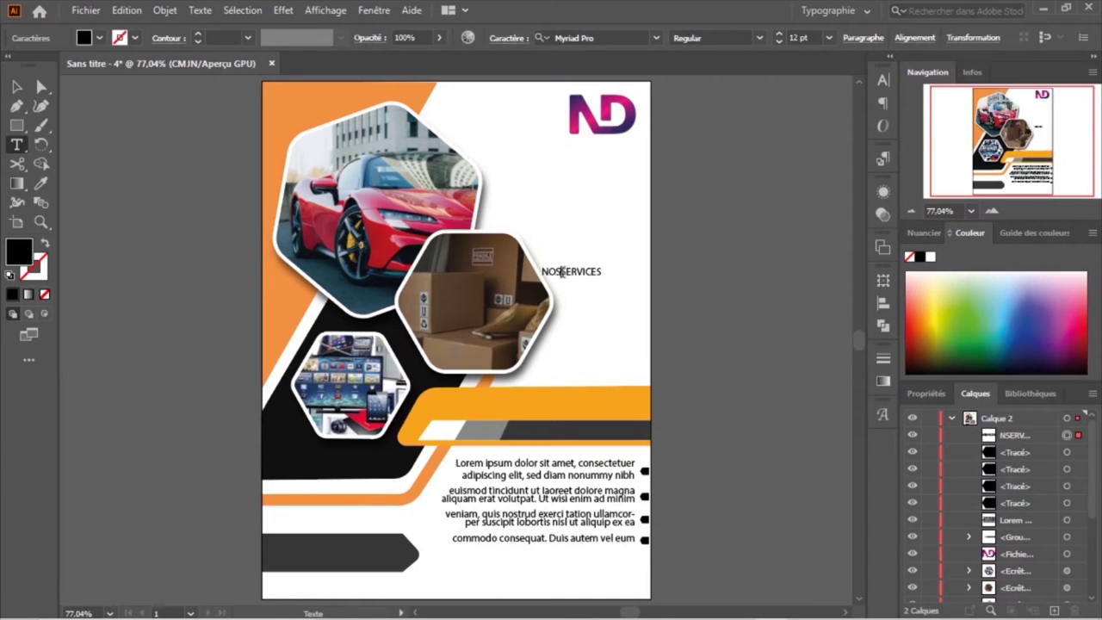
key(Escape)
drag(593, 275, 591, 432)
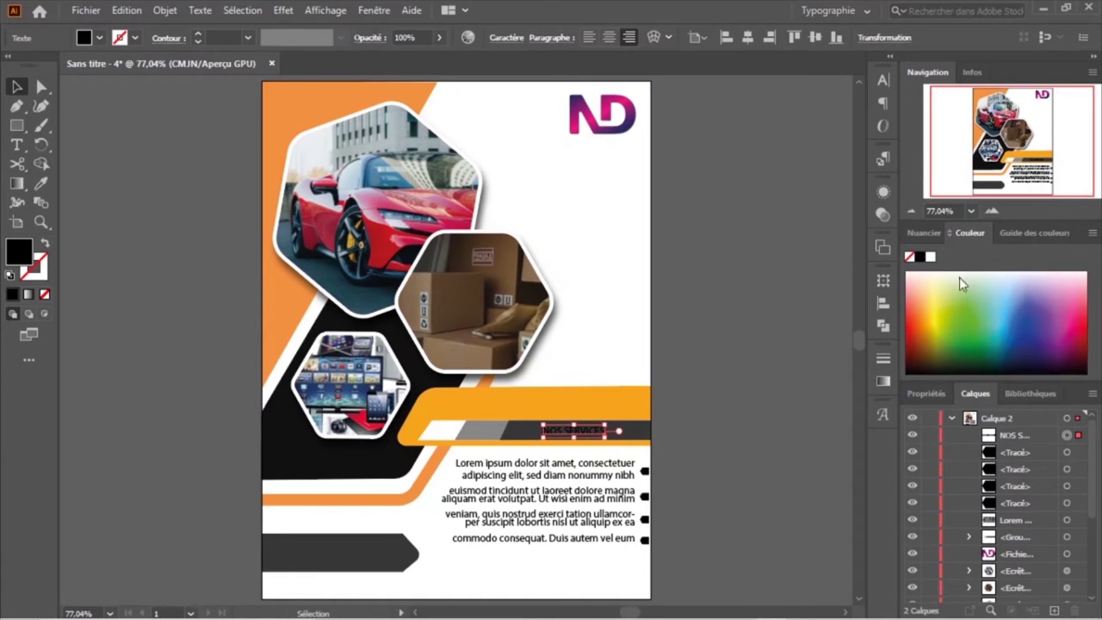
Step: Try orange, yellow and white fills for NOS SERVICES, settling on yellow
click(919, 234)
click(966, 282)
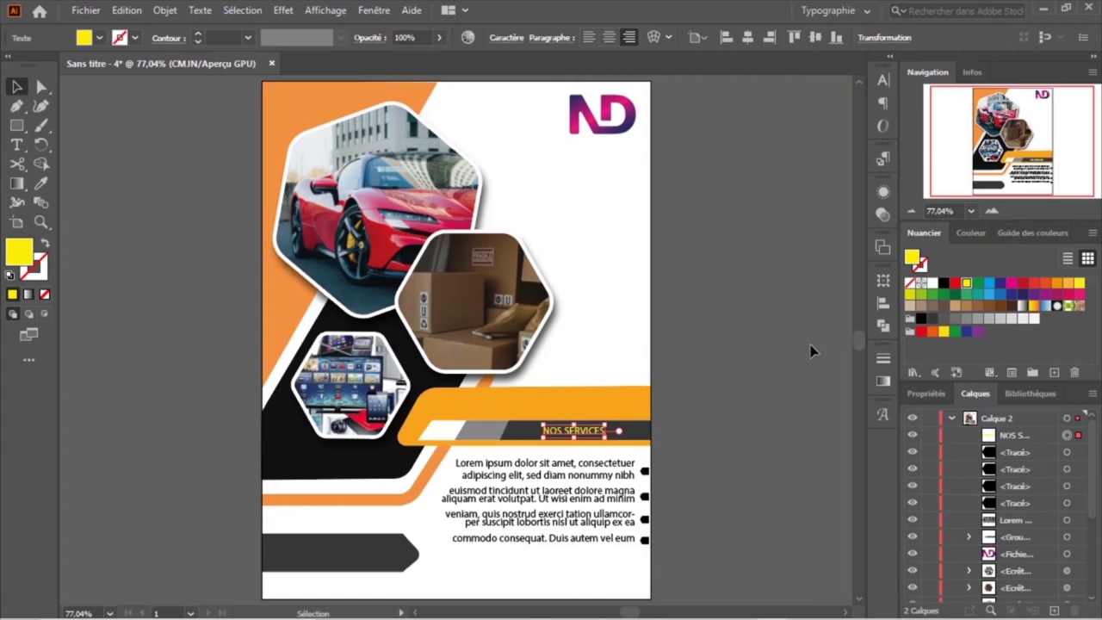
click(811, 436)
click(586, 433)
click(1056, 282)
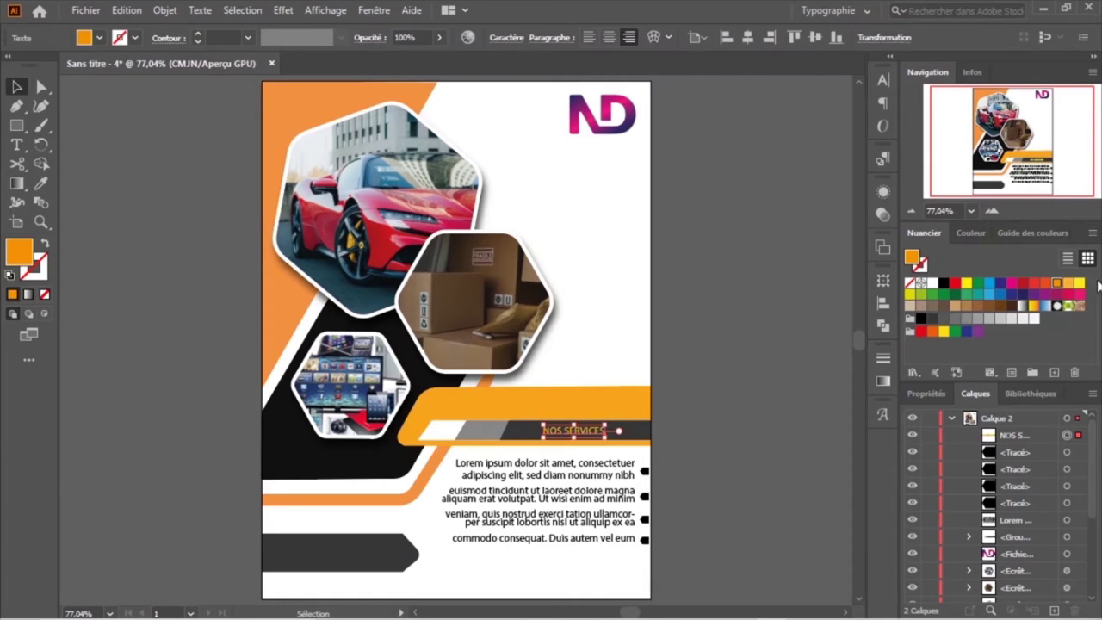
click(966, 283)
click(932, 283)
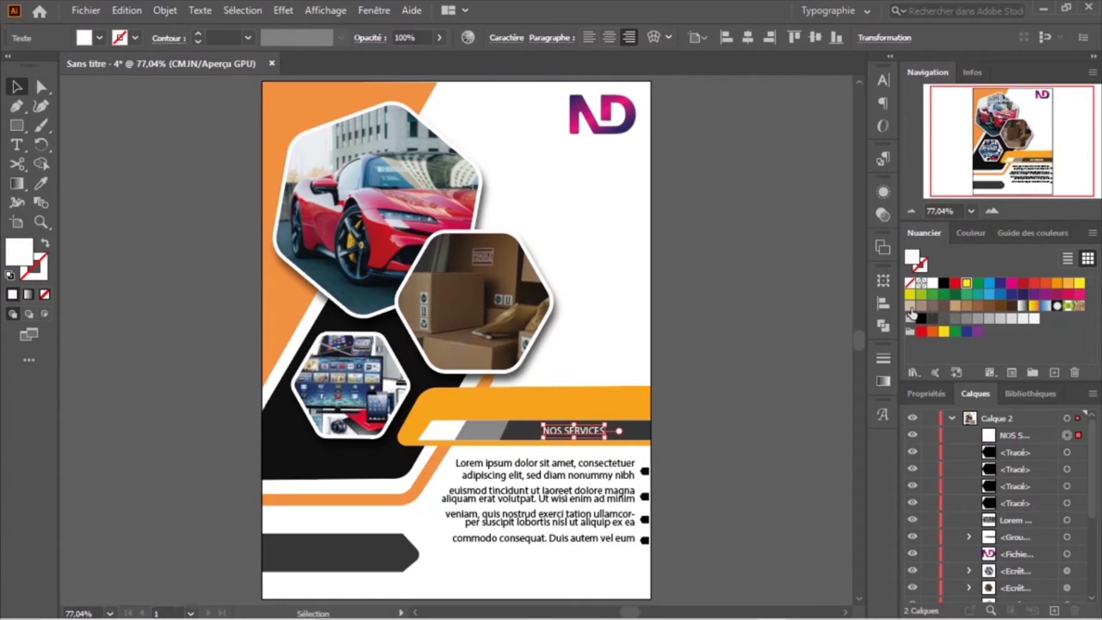
click(966, 283)
click(636, 430)
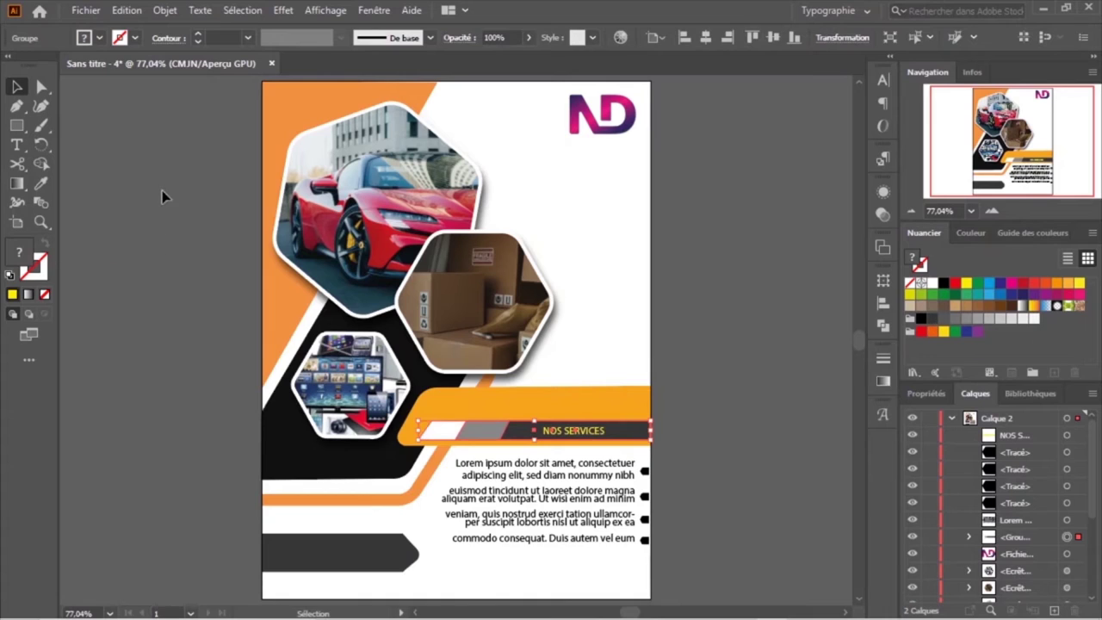
Step: Fill the bar behind NOS SERVICES with a near-black from the Color Picker
click(42, 86)
click(628, 436)
click(920, 320)
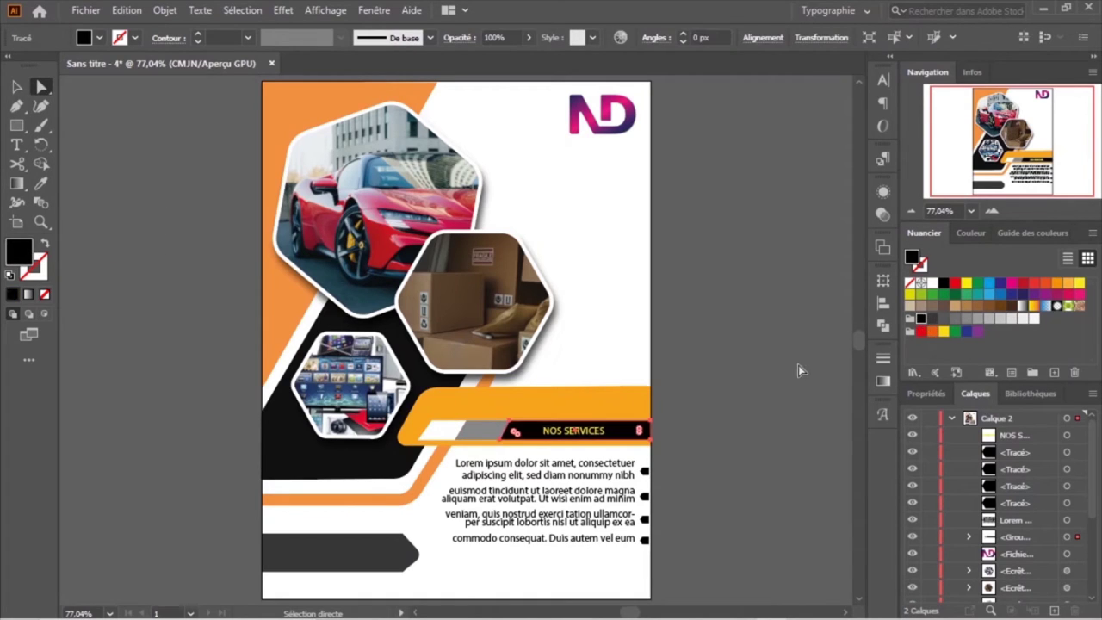
click(798, 368)
key(ctrl+z)
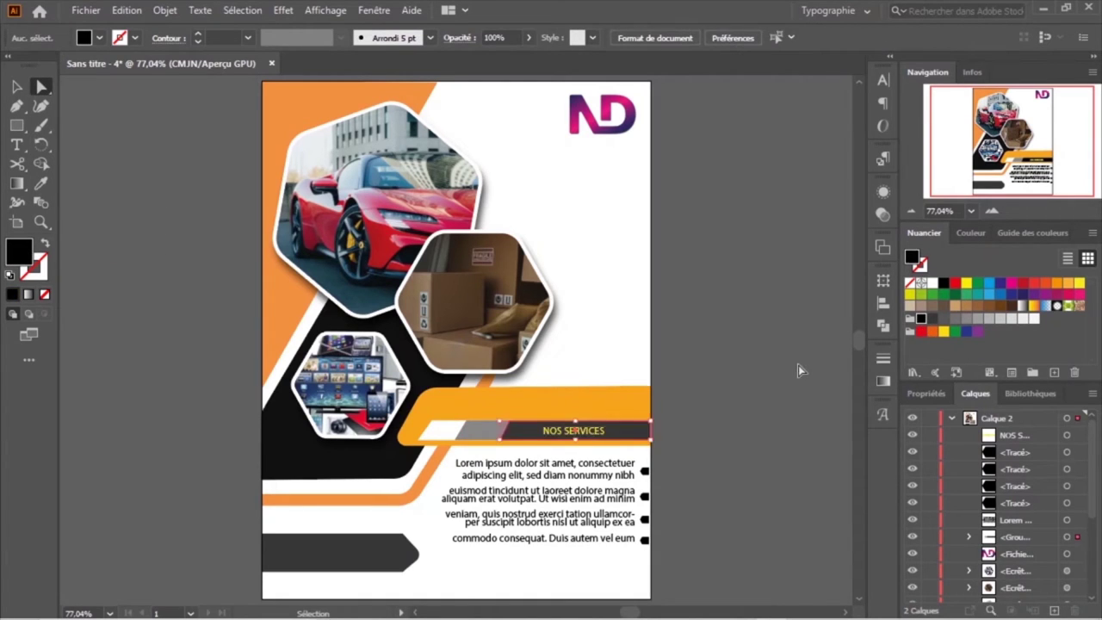
double_click(18, 251)
click(685, 377)
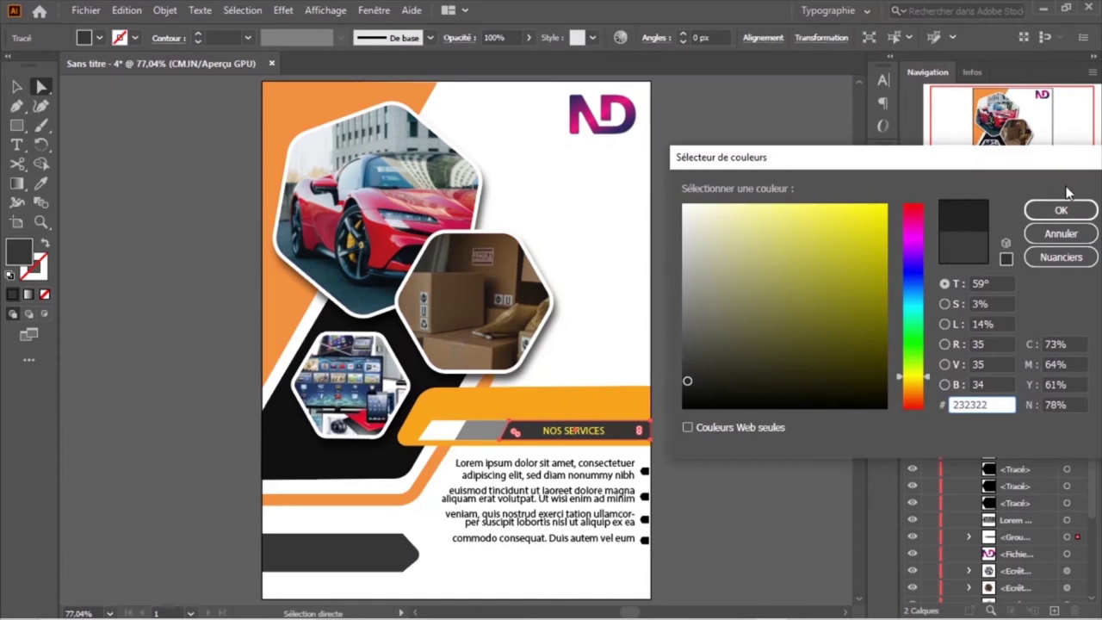
click(1060, 210)
click(772, 408)
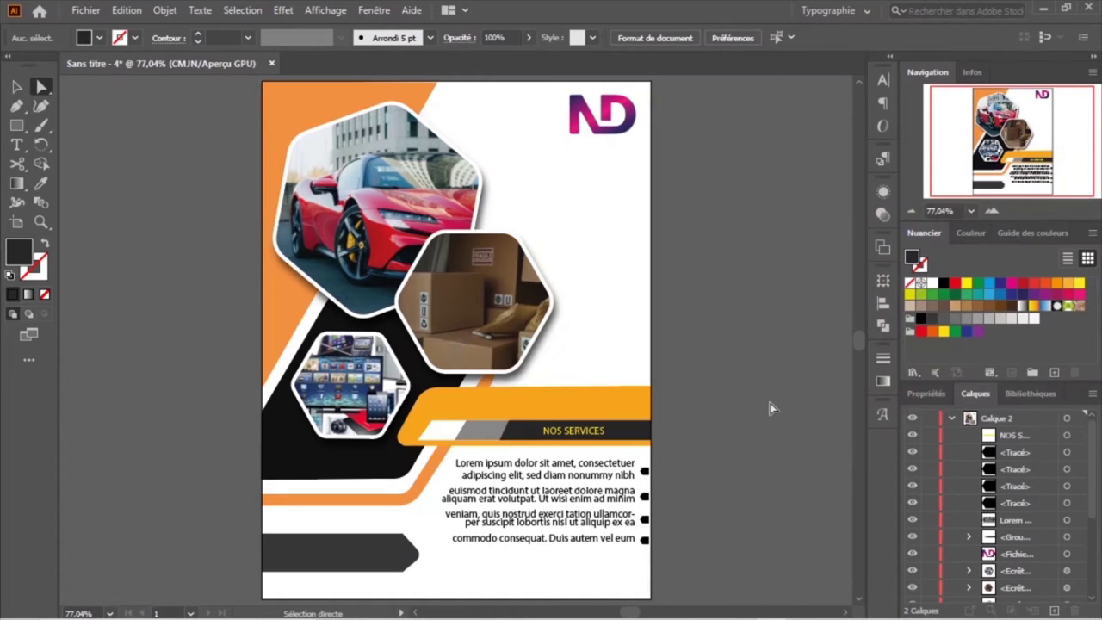
Step: Check the bar segment and heading, then put the text cursor after 'nibh' in the body text
click(489, 430)
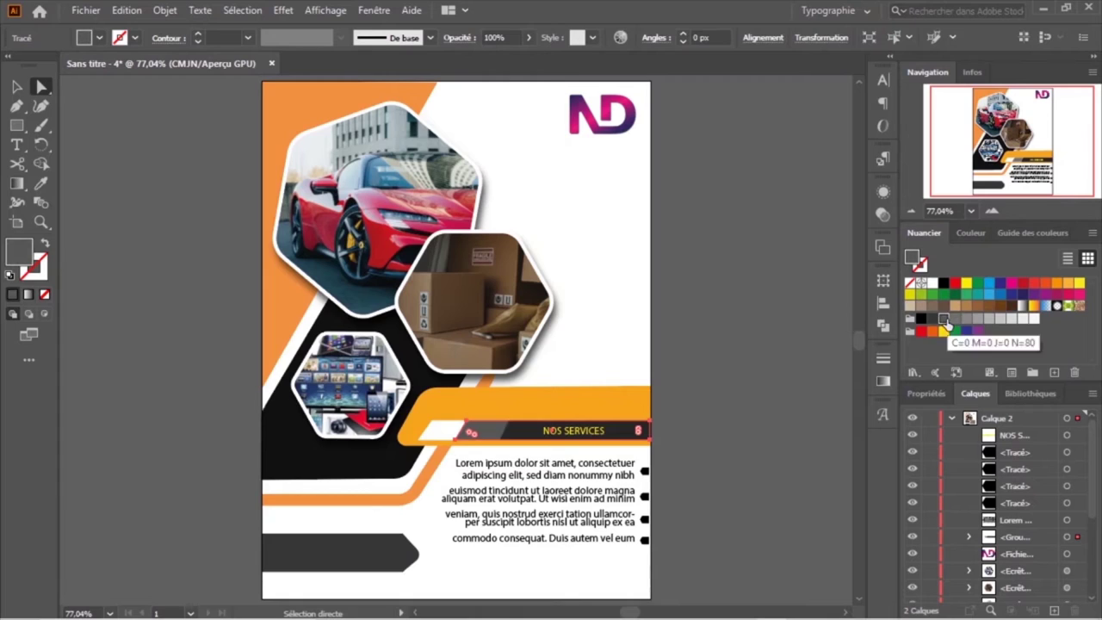
click(775, 354)
click(585, 431)
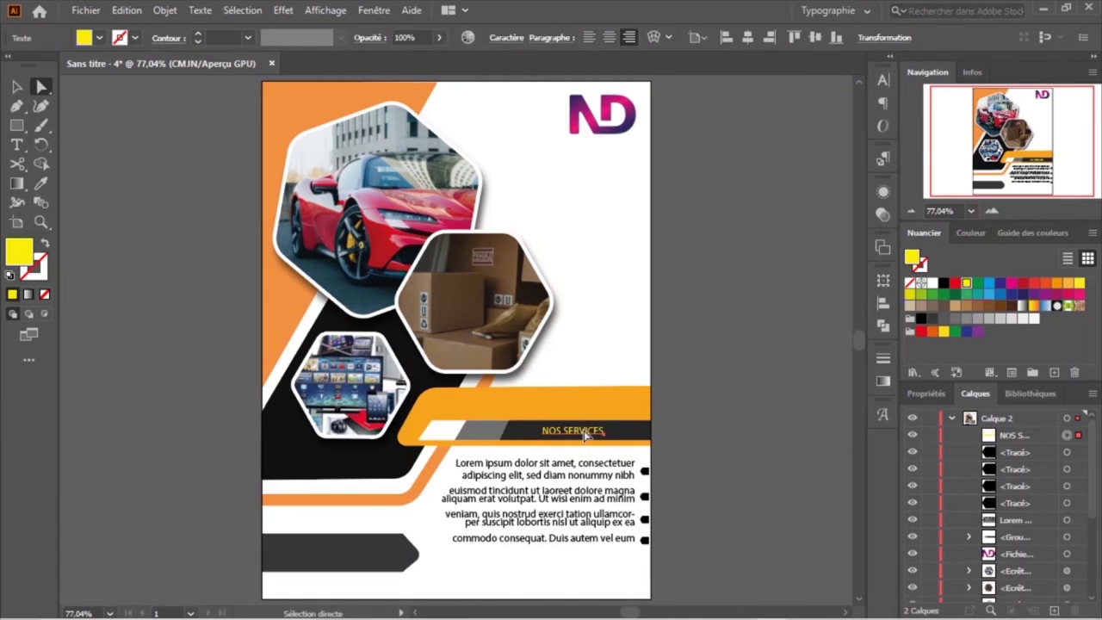
click(775, 478)
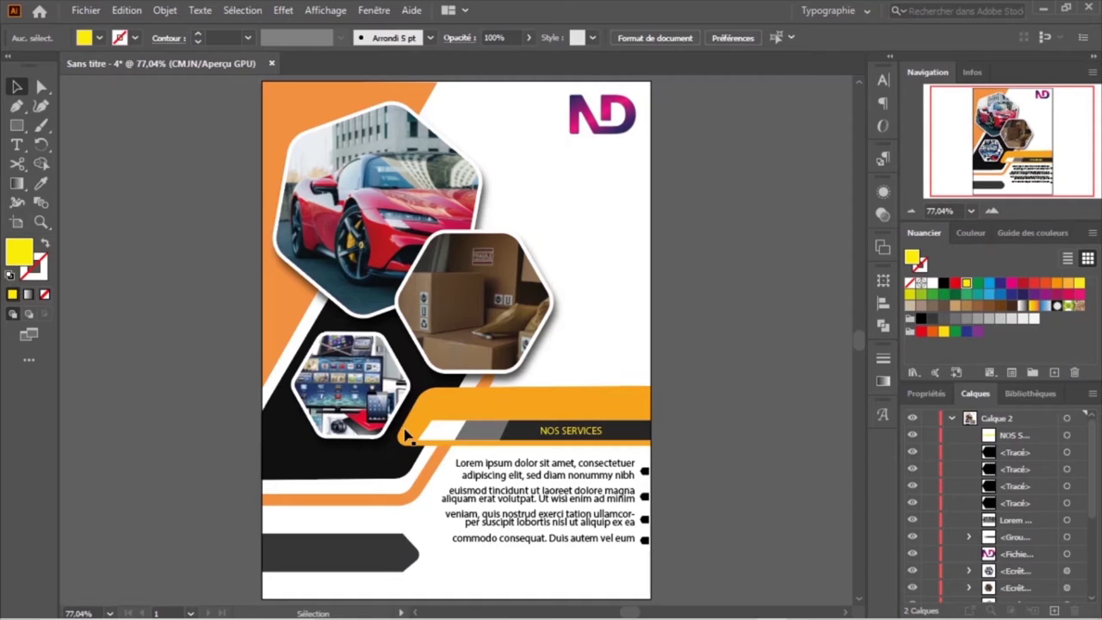
click(17, 144)
click(417, 396)
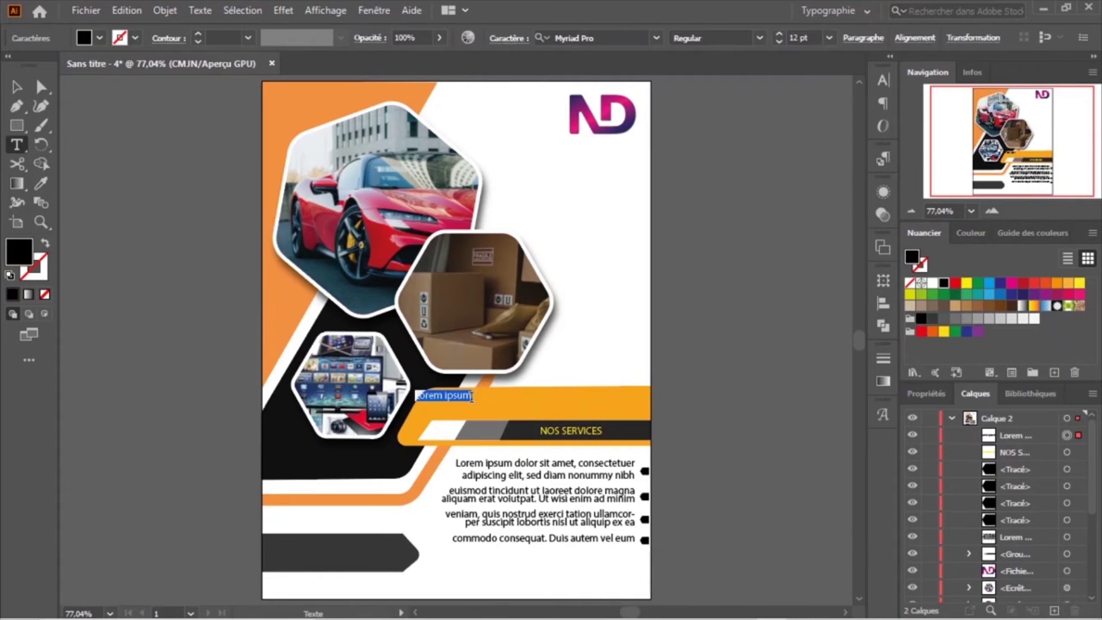
key(BackSpace)
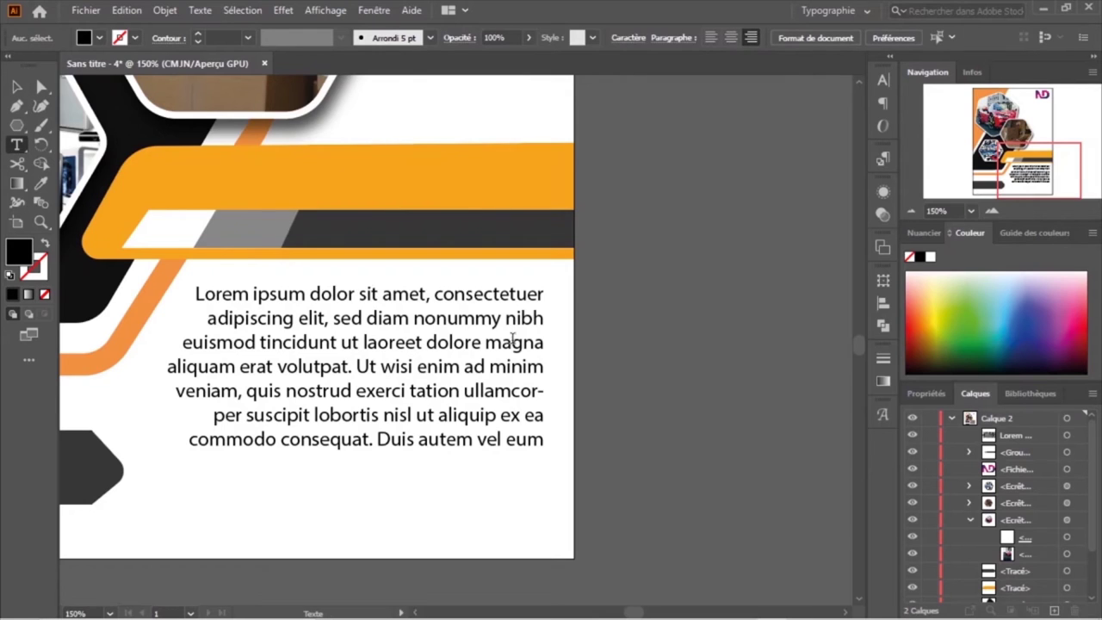
click(544, 318)
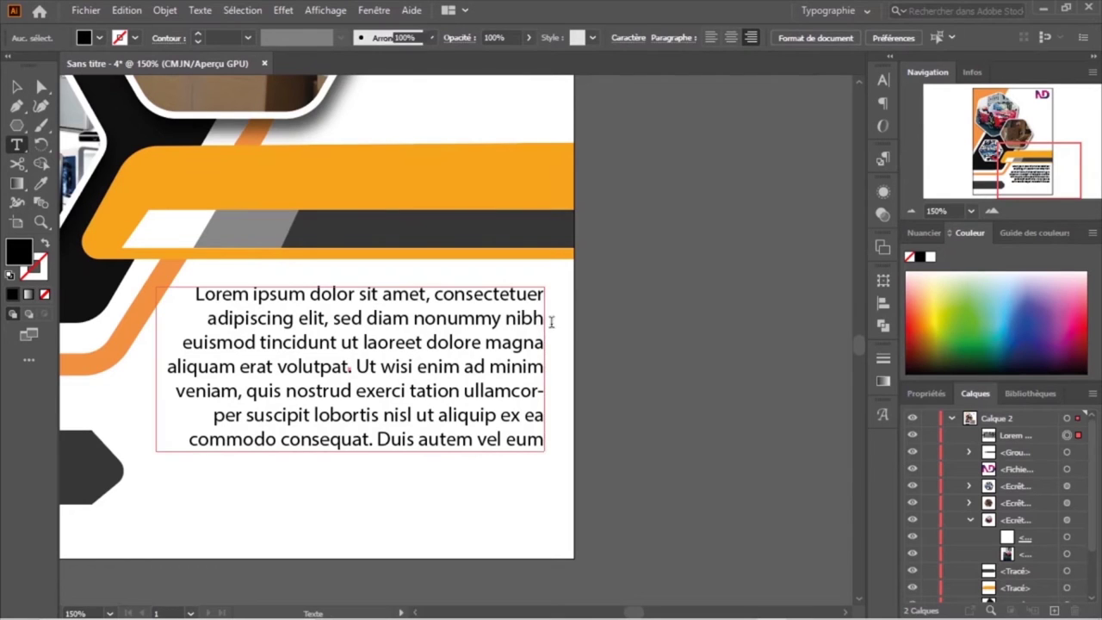
Step: Add blank lines before 'euismod' and 'veniam'; give the euismod lines 9 pt leading, 99% vertical scale
key(Return)
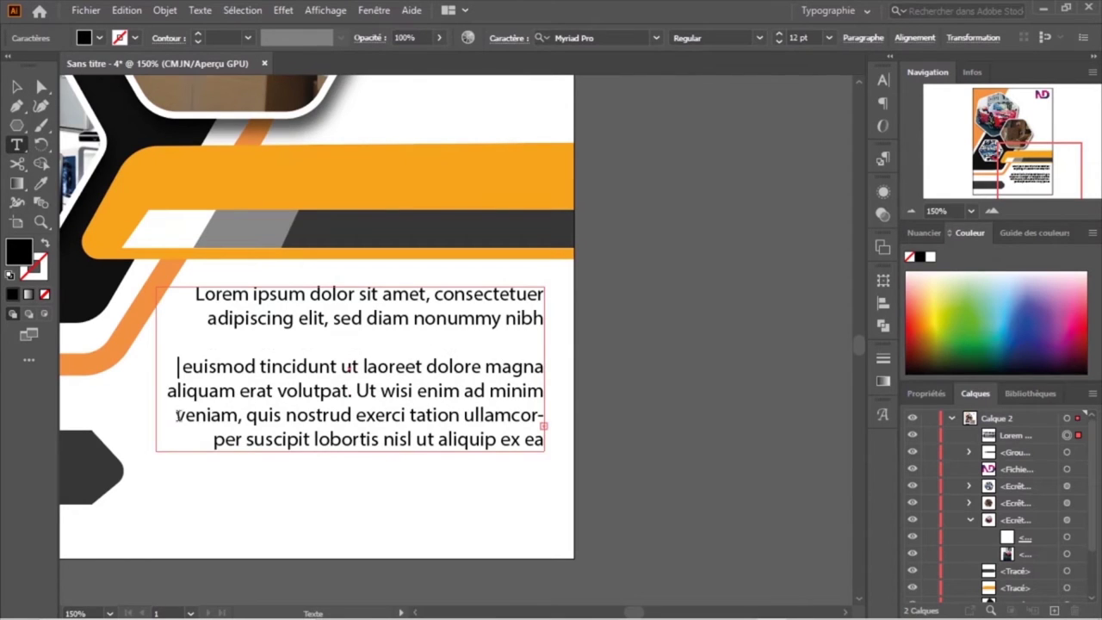
key(Return)
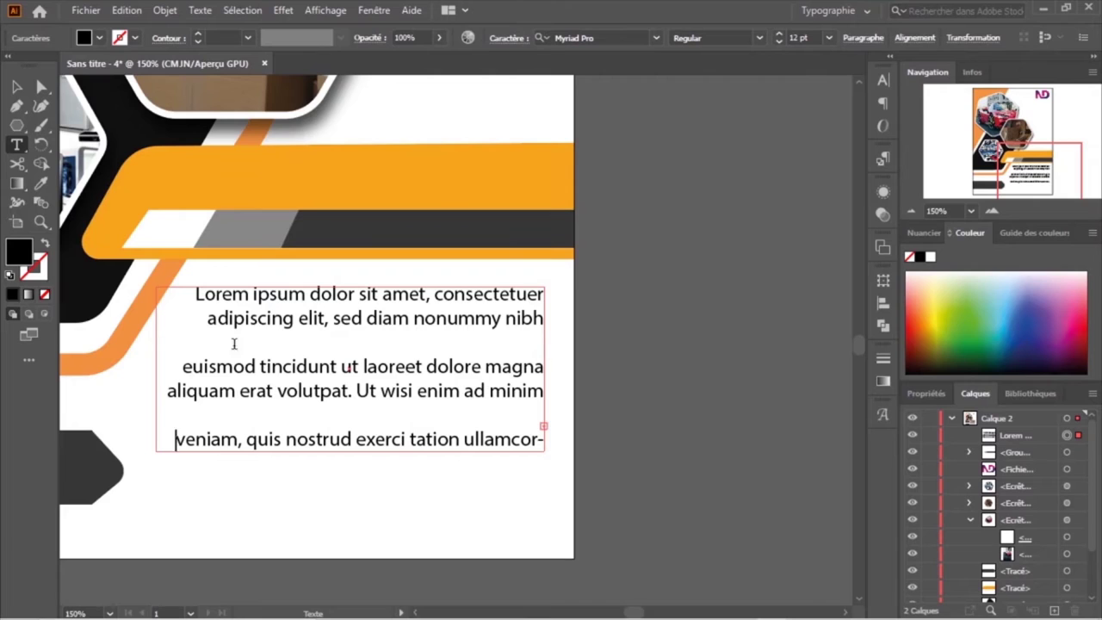
drag(525, 343, 513, 415)
click(883, 81)
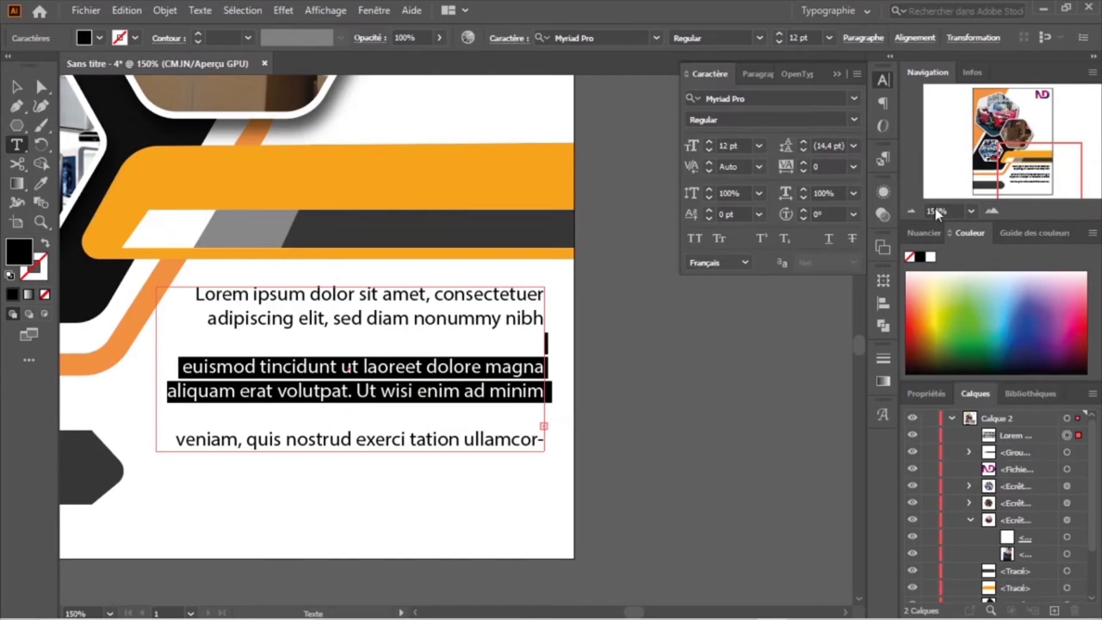
click(708, 197)
click(803, 151)
click(803, 151)
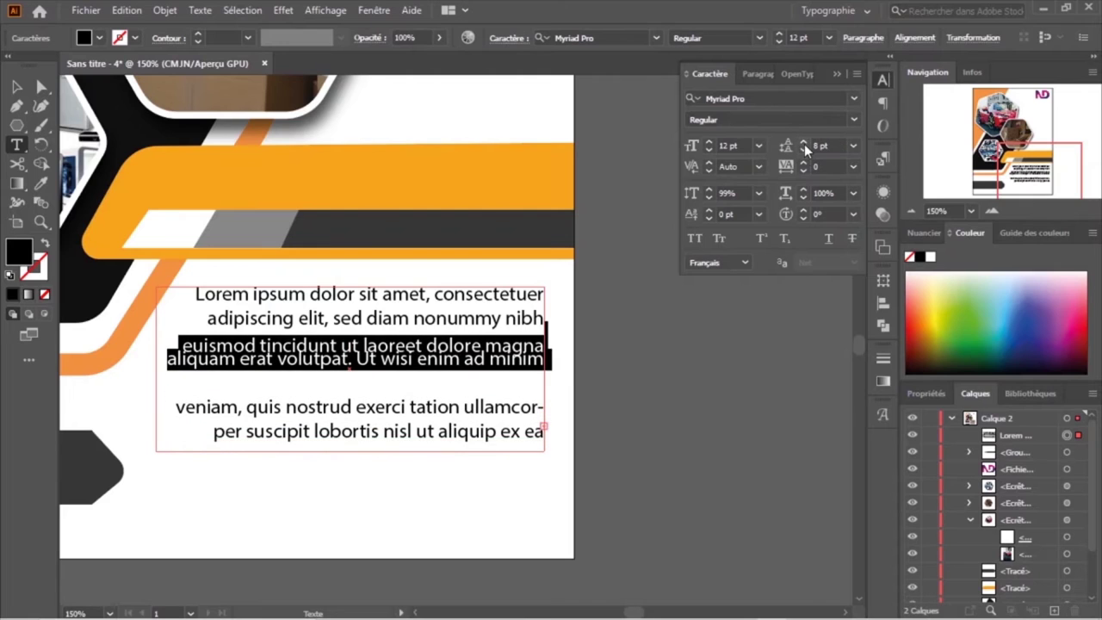
Step: Set the veniam lines to 9 pt leading and the commodo consequat line to 19 pt
drag(173, 397, 547, 436)
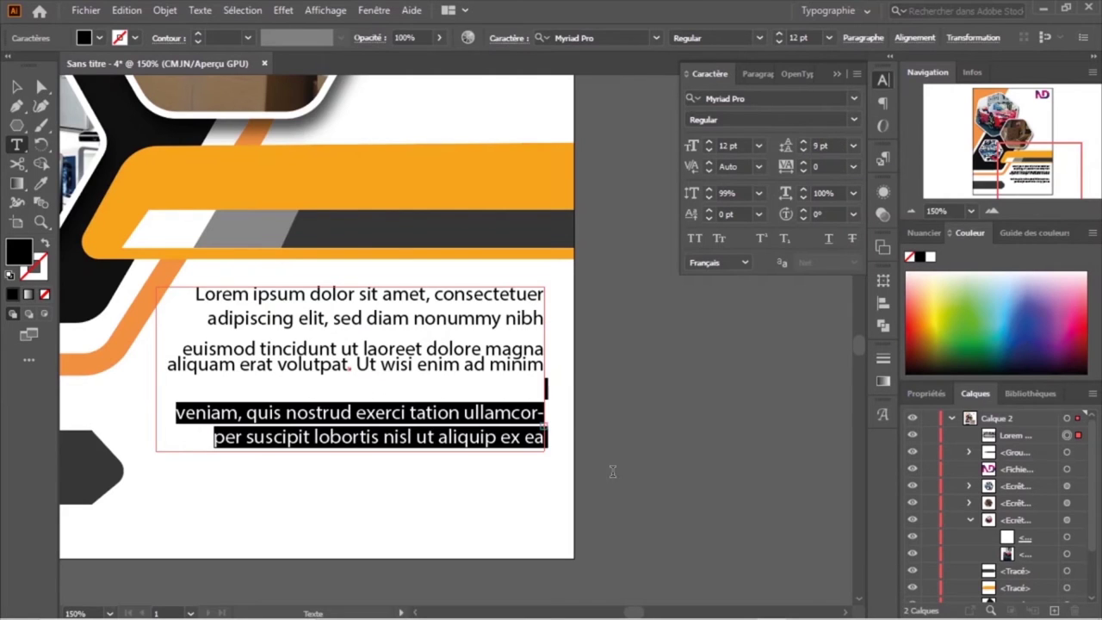
click(803, 151)
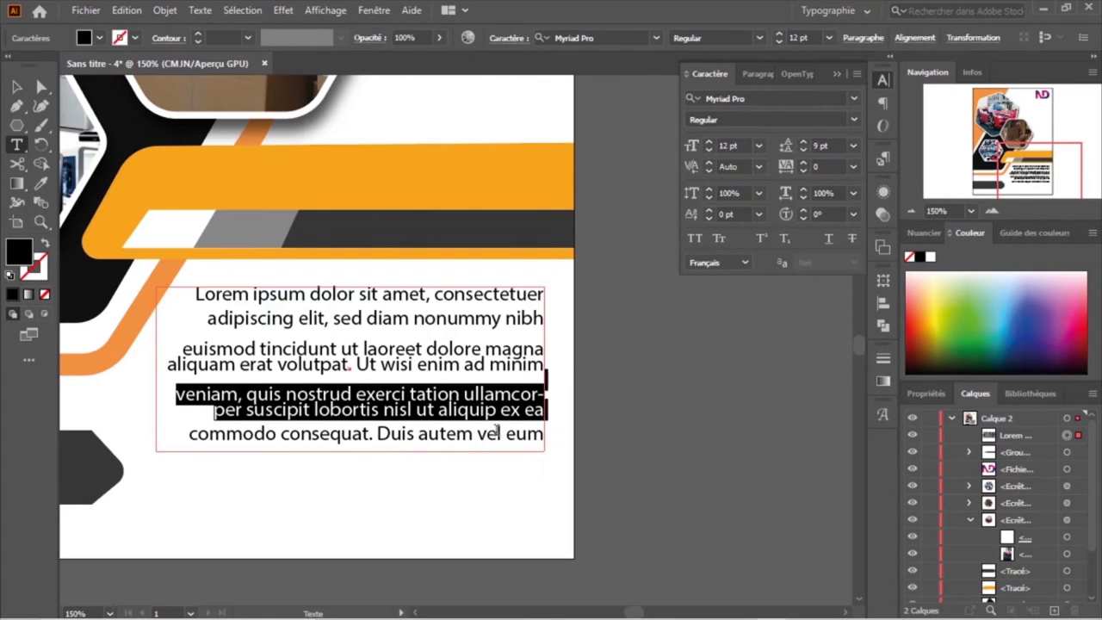
key(Escape)
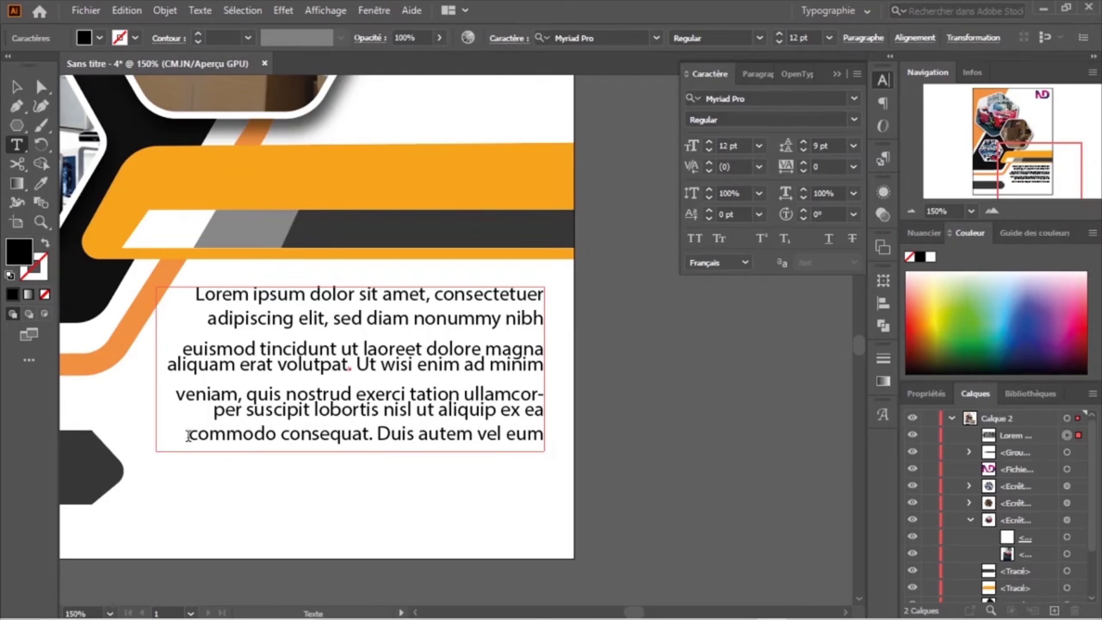
drag(188, 434, 547, 436)
click(804, 142)
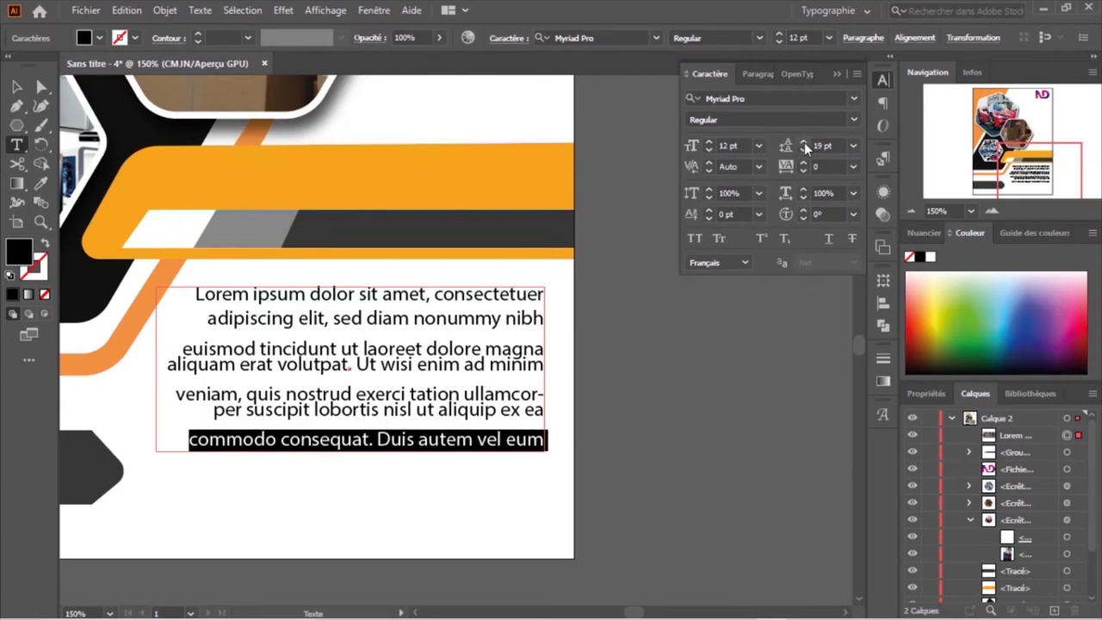
click(16, 87)
click(718, 423)
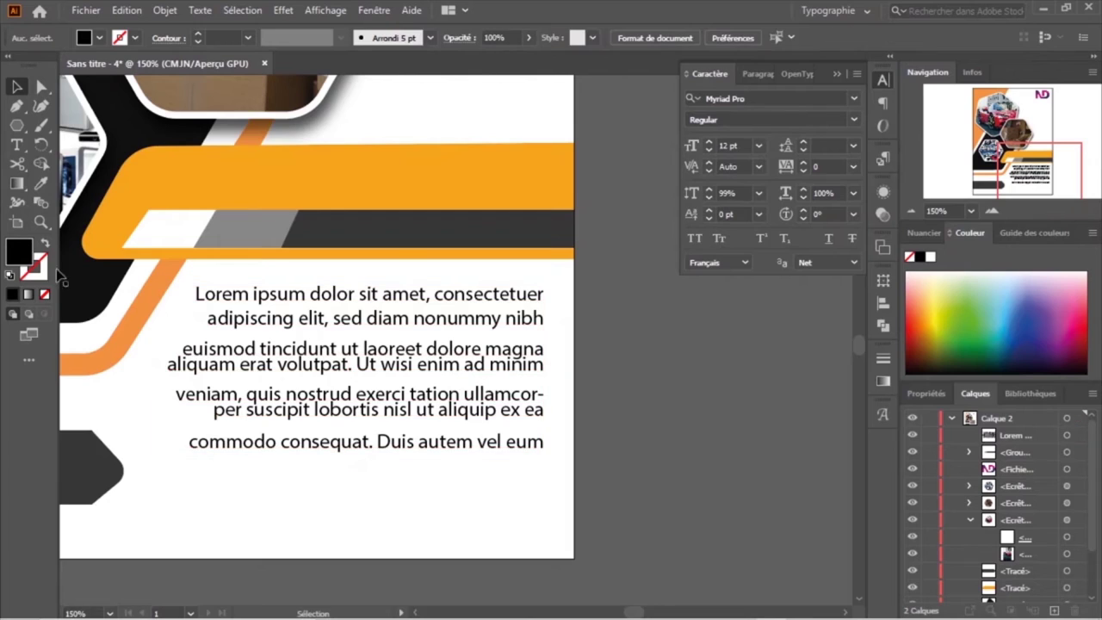
click(16, 105)
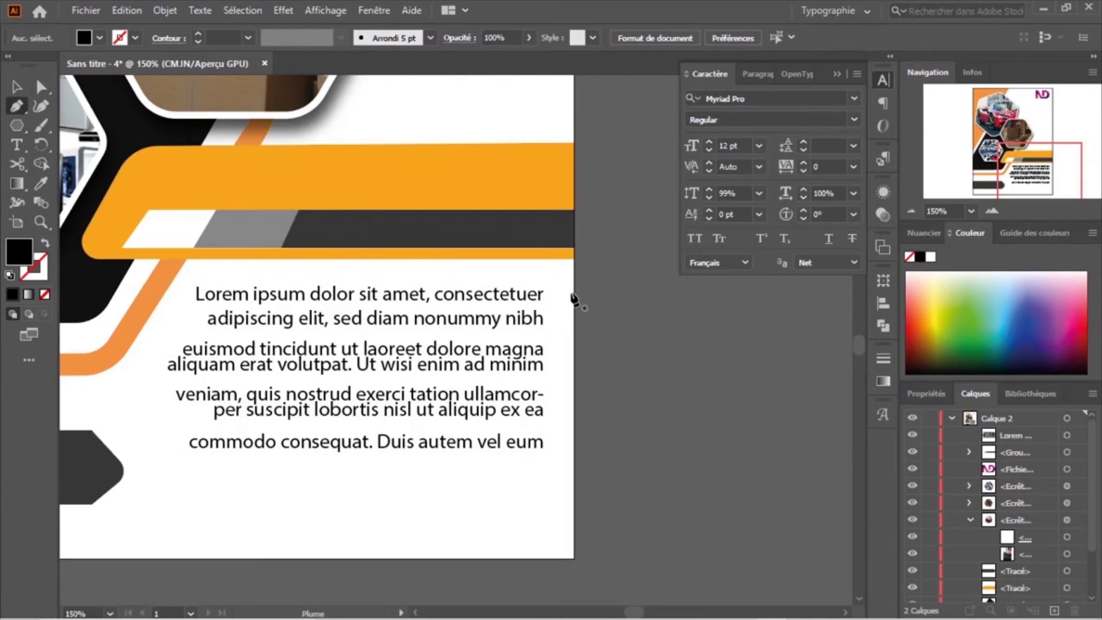
Step: Draw a small black rectangle to the right of the first body text line
click(16, 125)
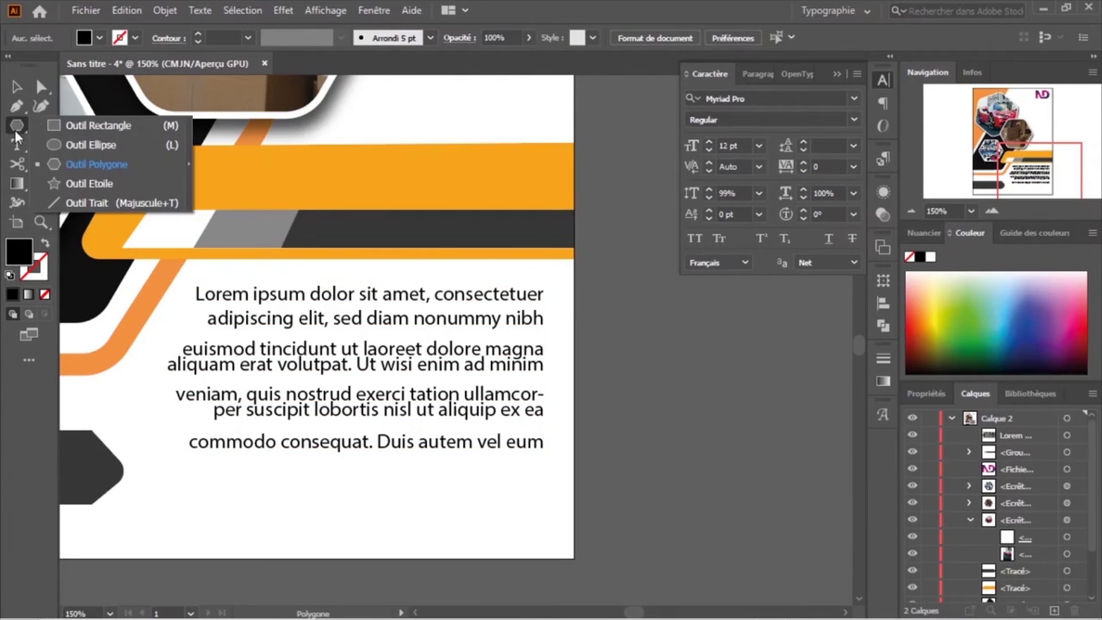
click(107, 125)
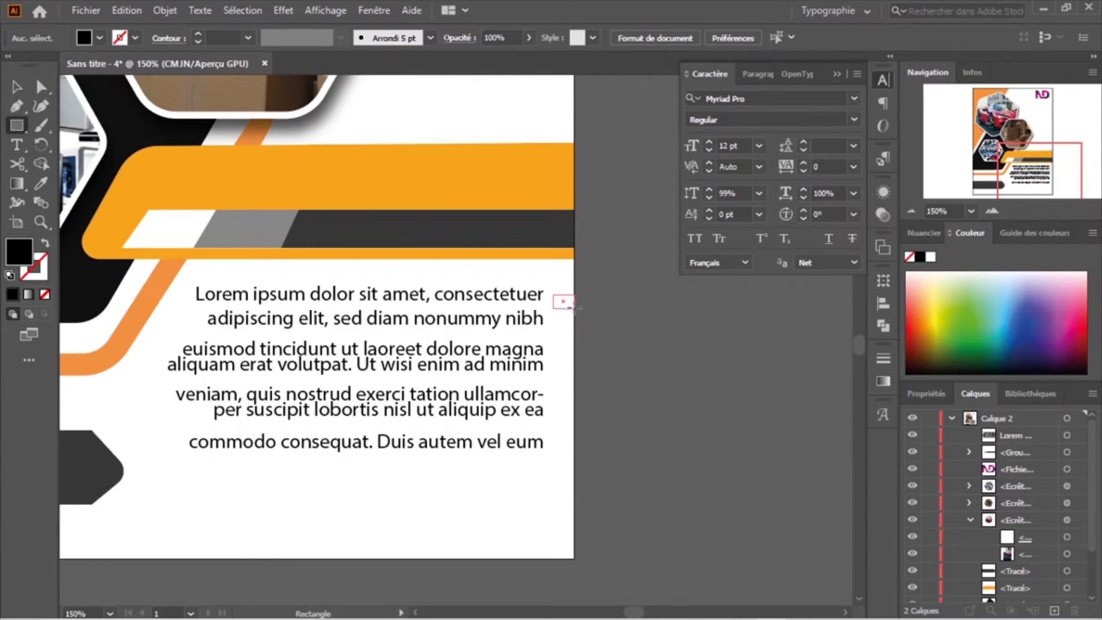
drag(553, 295, 574, 308)
Step: Reshape the rectangle into a pointed arrow tag from a left-edge anchor, then narrow it
click(16, 105)
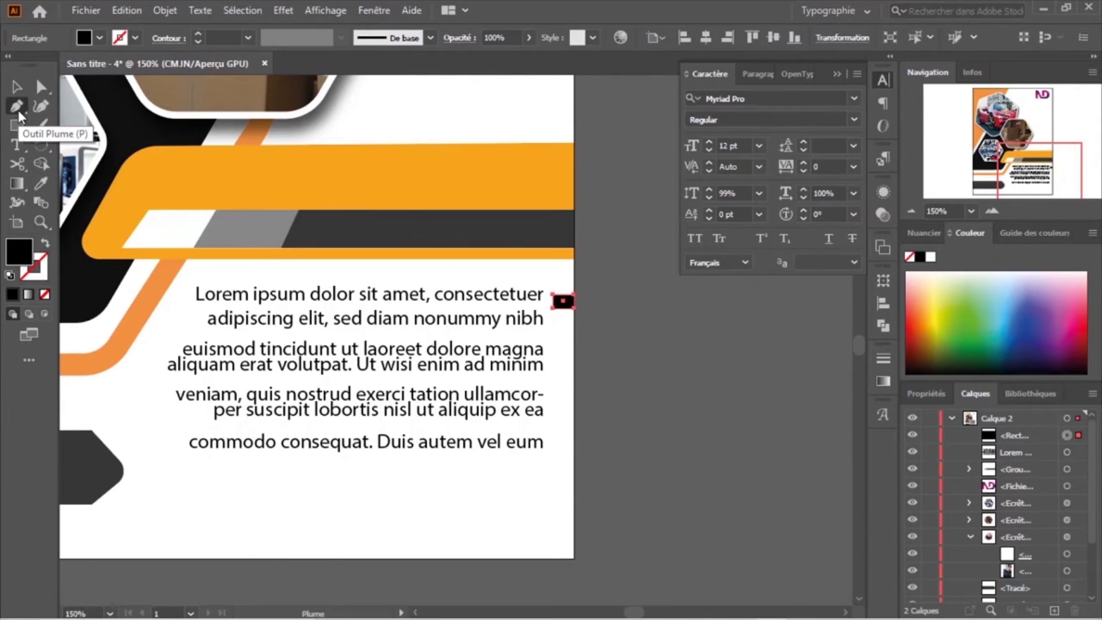
key(ctrl+plus)
key(ctrl+plus)
key(ctrl+plus)
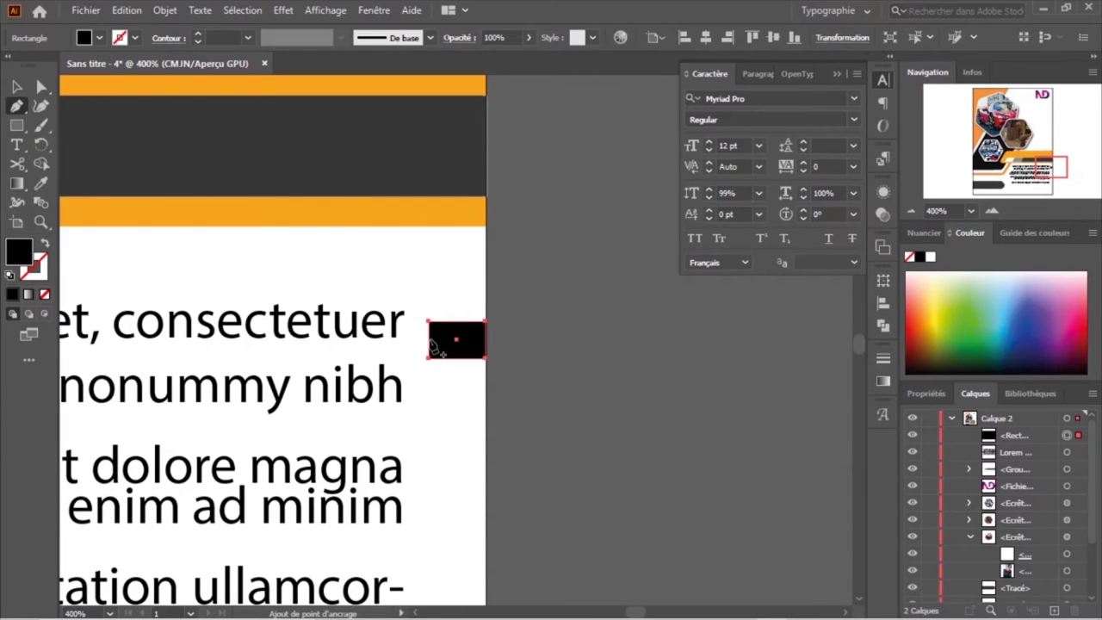
click(430, 340)
key(a)
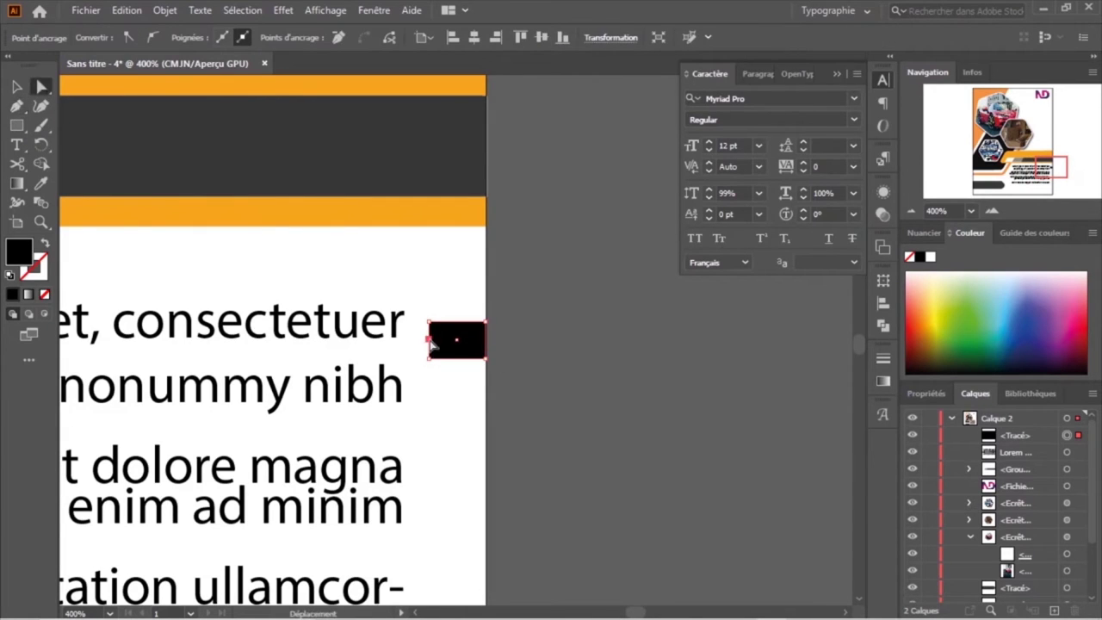
drag(431, 340, 411, 340)
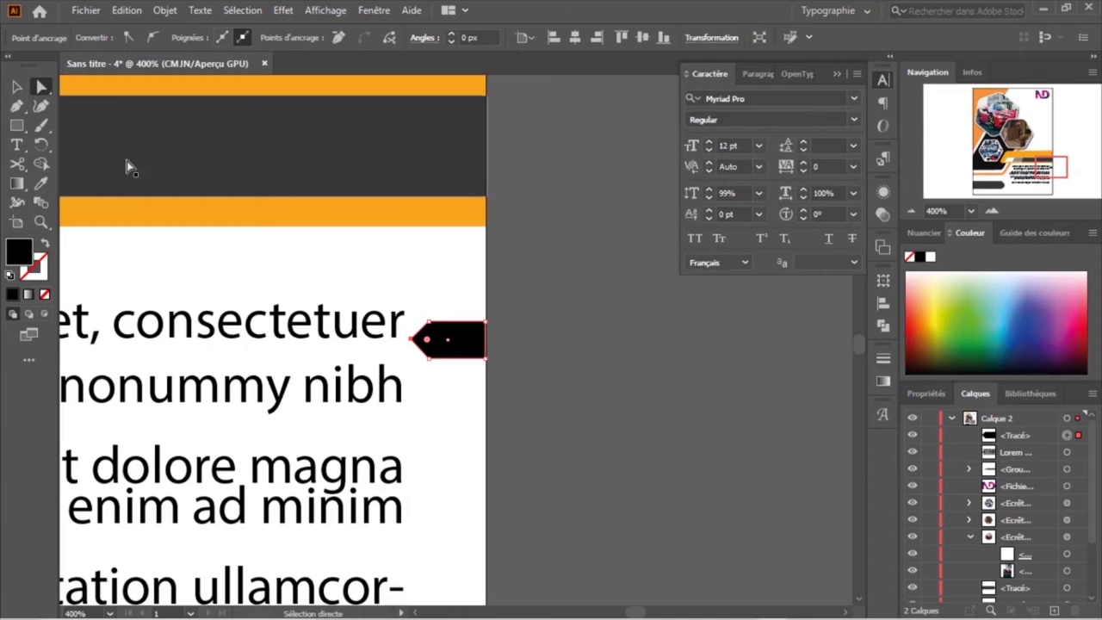
click(17, 87)
mouse_move(485, 343)
mouse_down()
mouse_move(462, 367)
mouse_move(411, 366)
mouse_move(460, 373)
mouse_move(463, 503)
mouse_up()
Step: Duplicate the black arrow tag down beside the following bullet text lines
click(1018, 154)
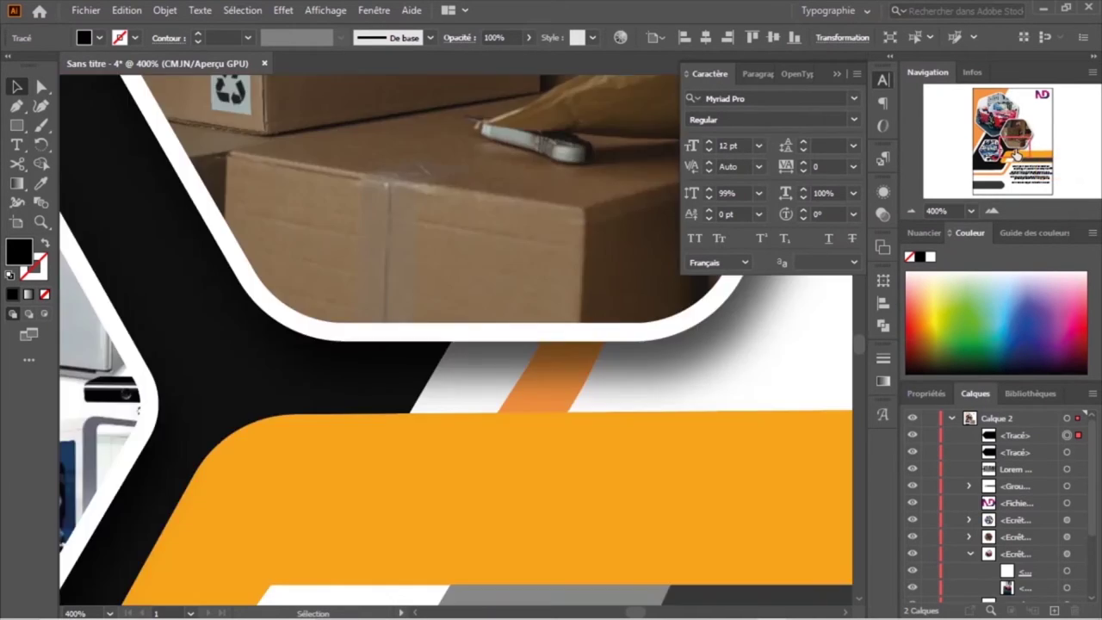
drag(1018, 154, 1037, 181)
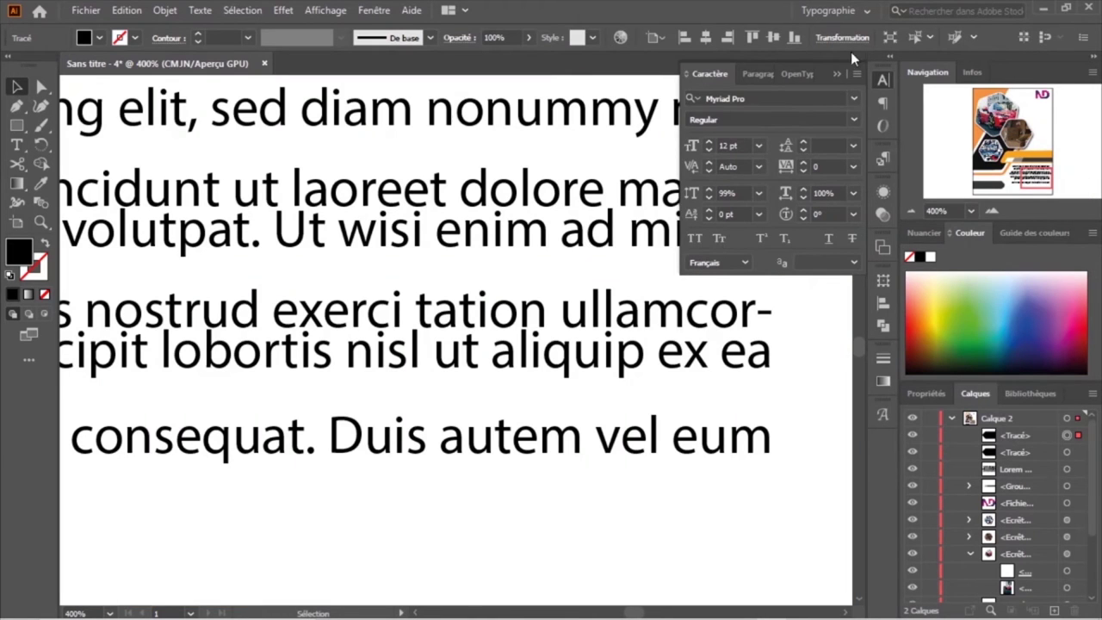
click(833, 160)
drag(1033, 173, 1042, 176)
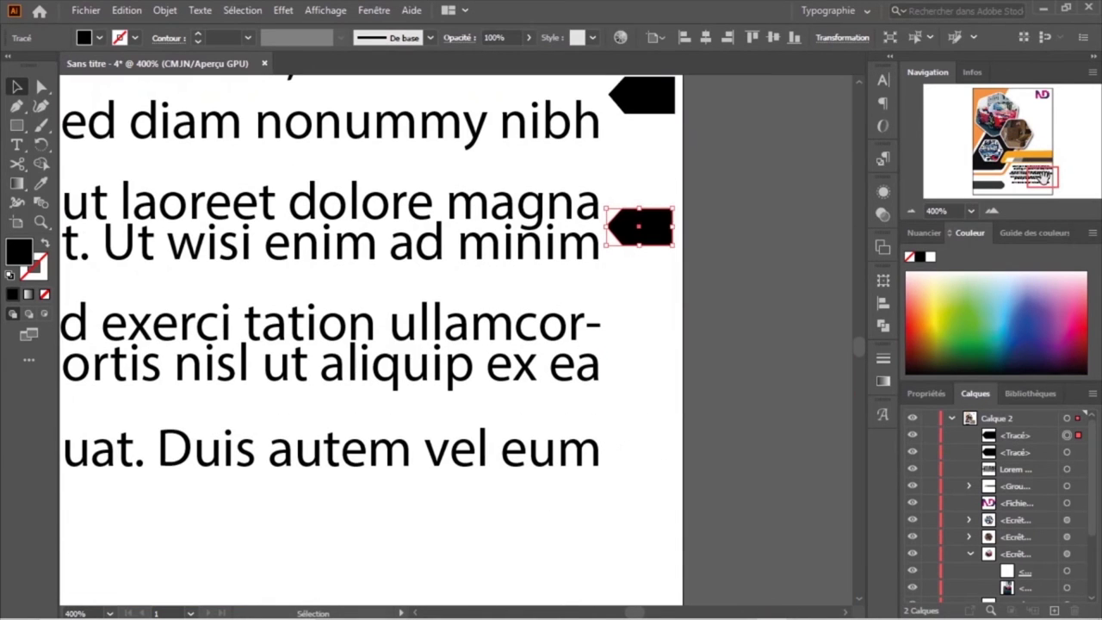
drag(654, 231, 651, 463)
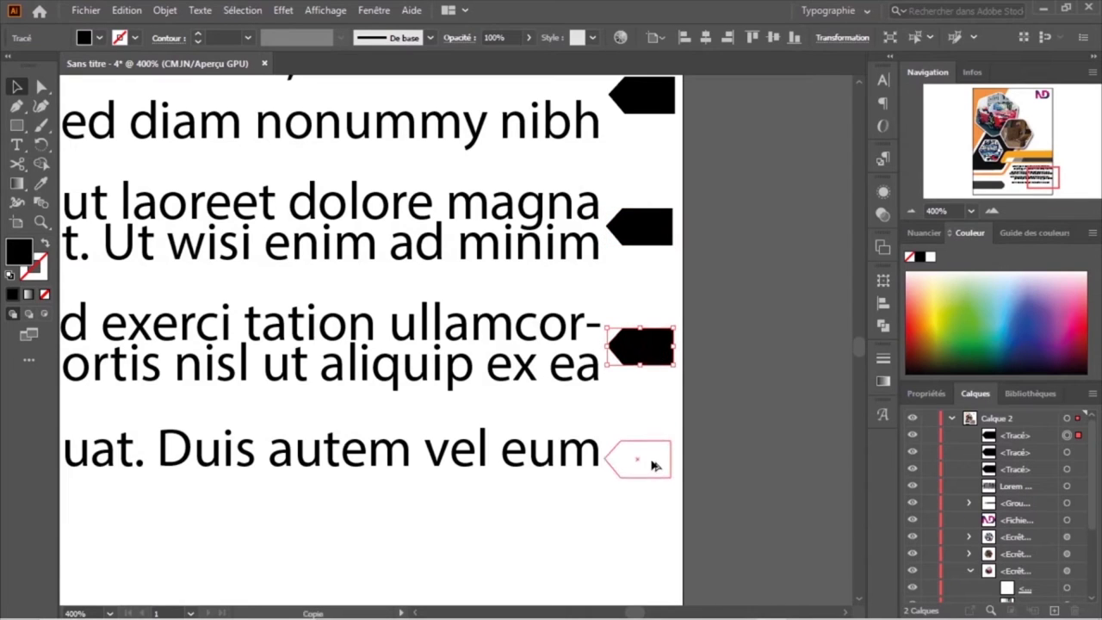
drag(652, 462, 656, 462)
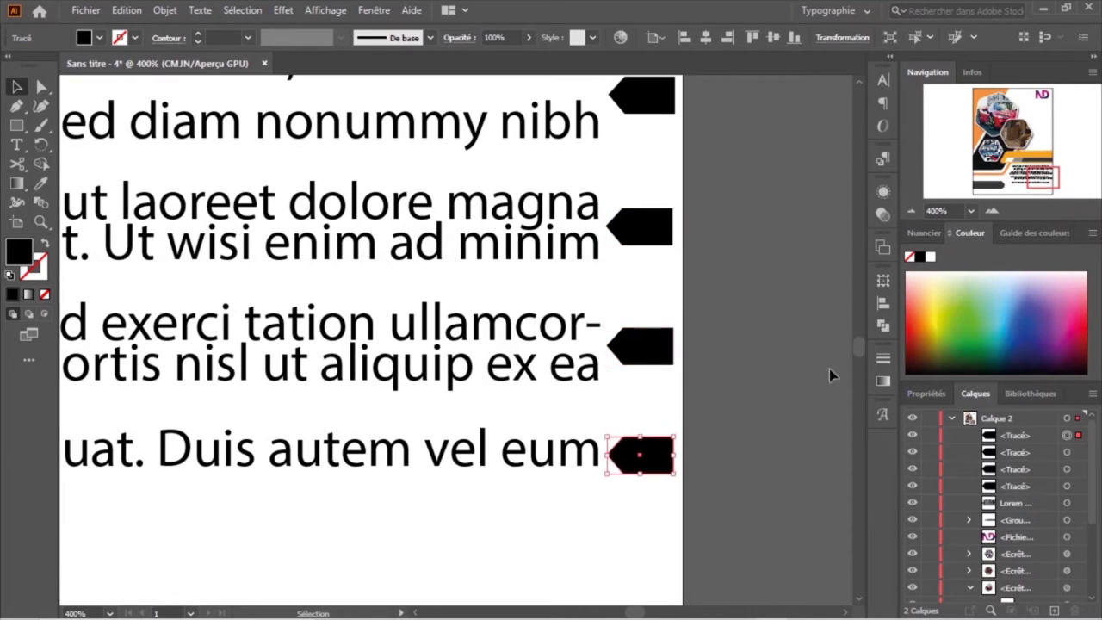
click(713, 402)
Step: Line the tags up on a vertical ruler guide, then delete the guide
key(ctrl+r)
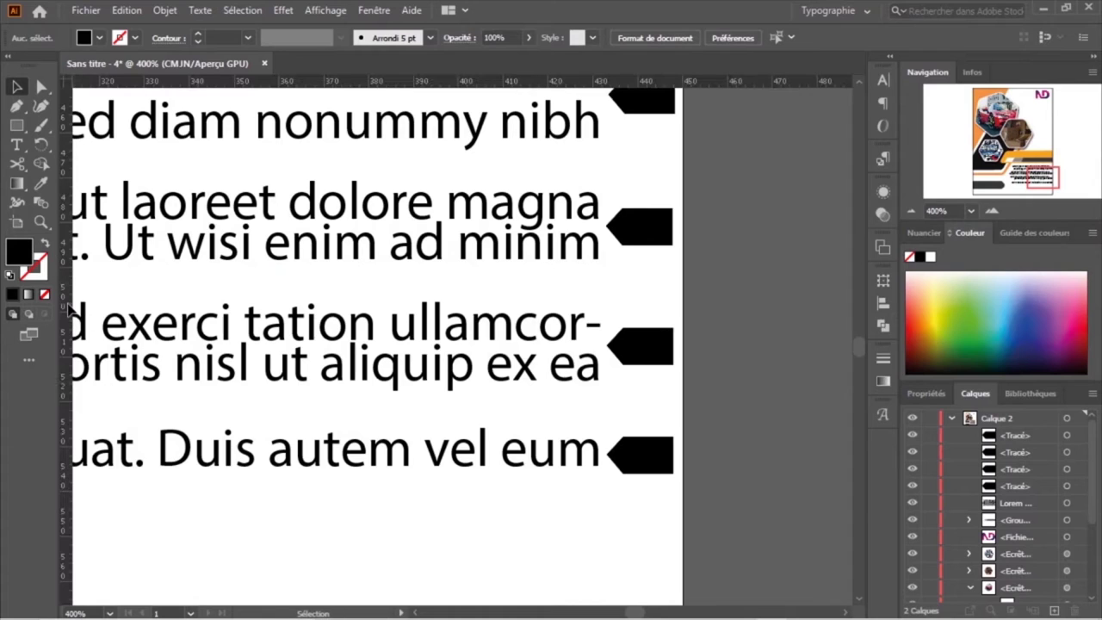
drag(67, 310, 673, 349)
click(645, 238)
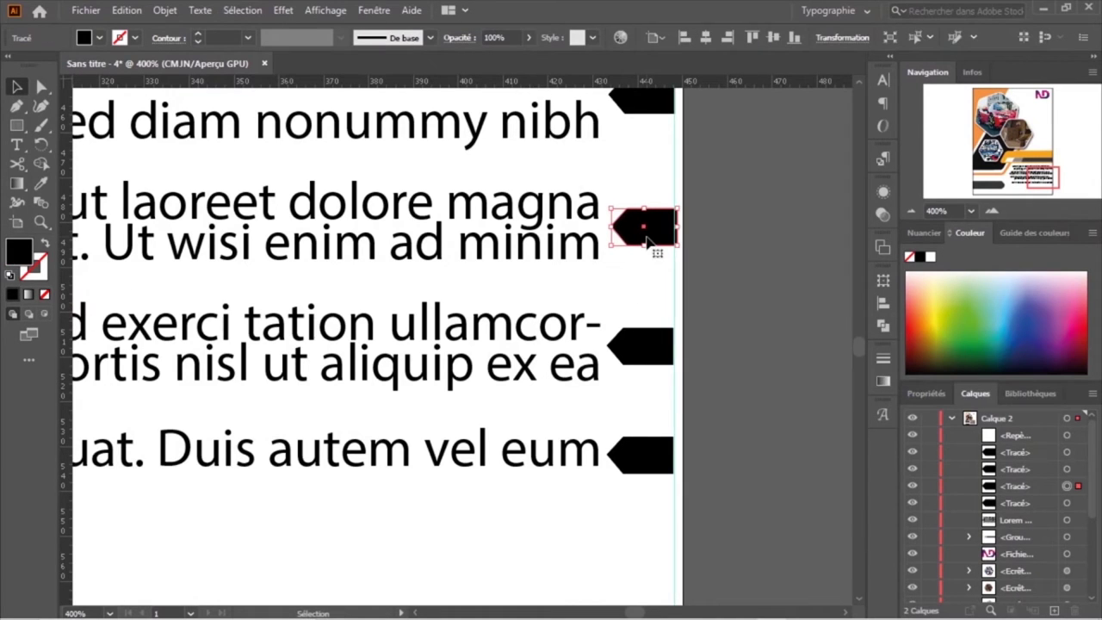
key(Left)
click(765, 352)
key(ctrl+r)
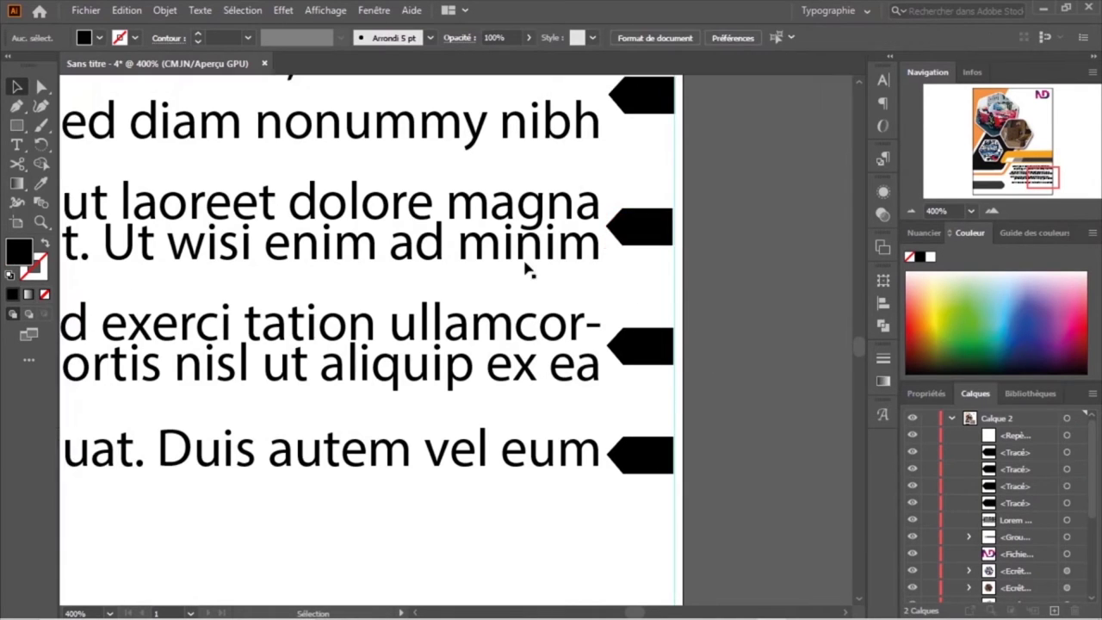
click(674, 160)
key(Delete)
key(ctrl+0)
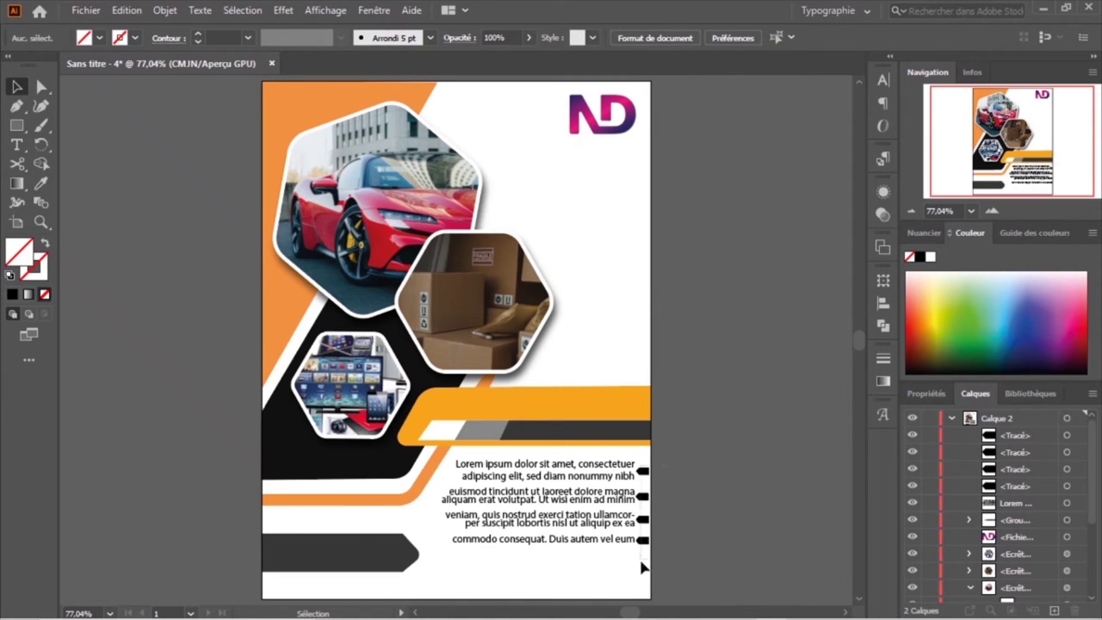
Step: Fine-tune the bullet text block's position by nudging it down and back up
drag(641, 566, 631, 464)
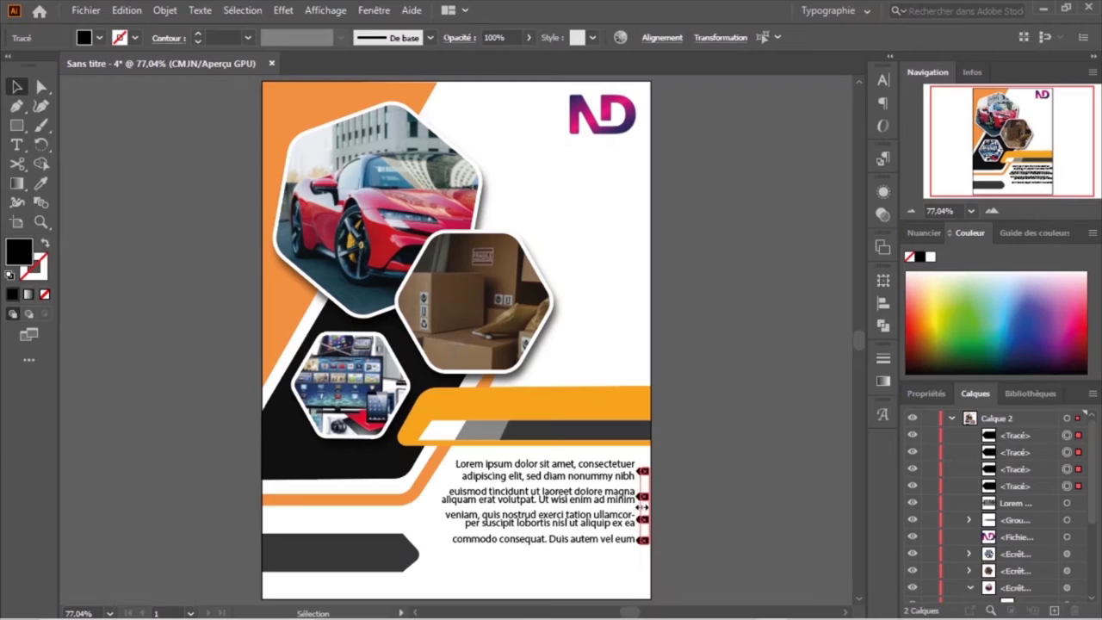
click(713, 486)
drag(589, 540, 590, 541)
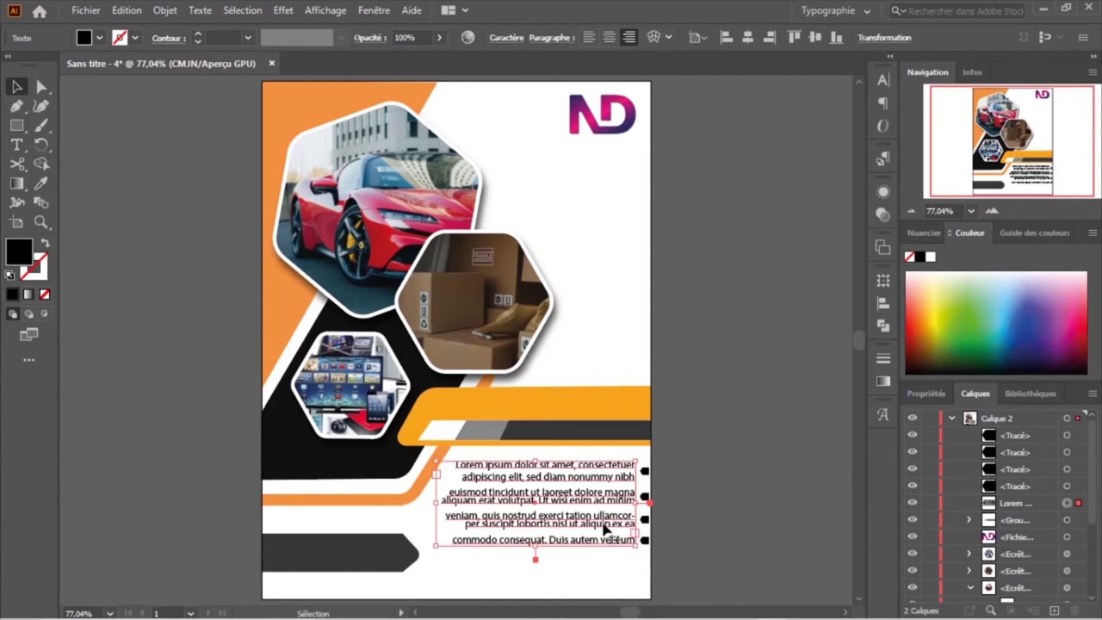
click(790, 428)
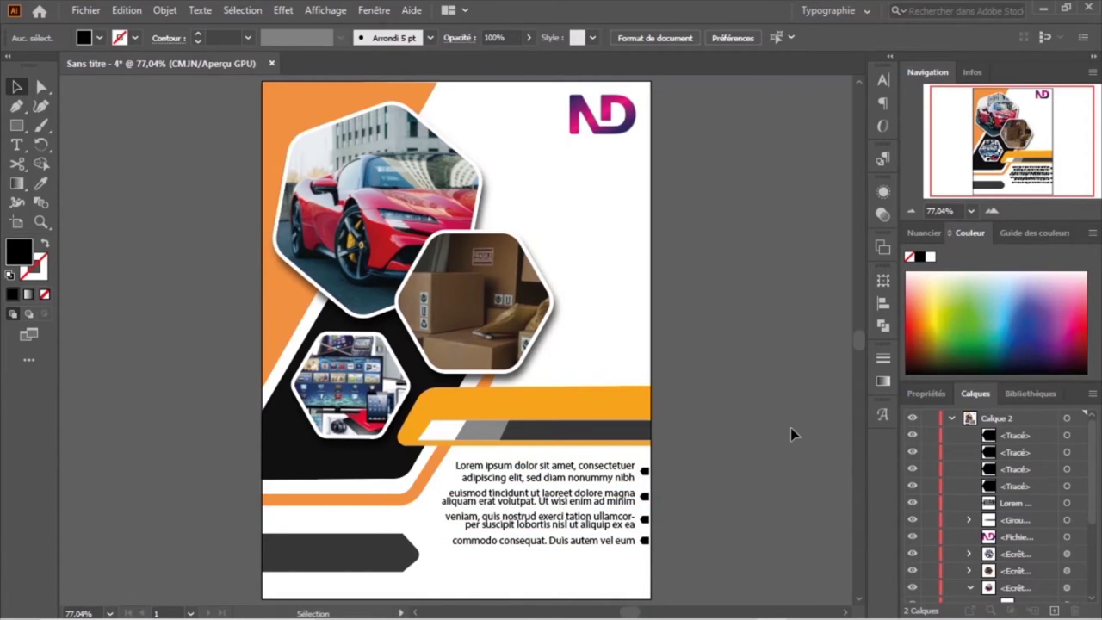
drag(592, 479, 592, 477)
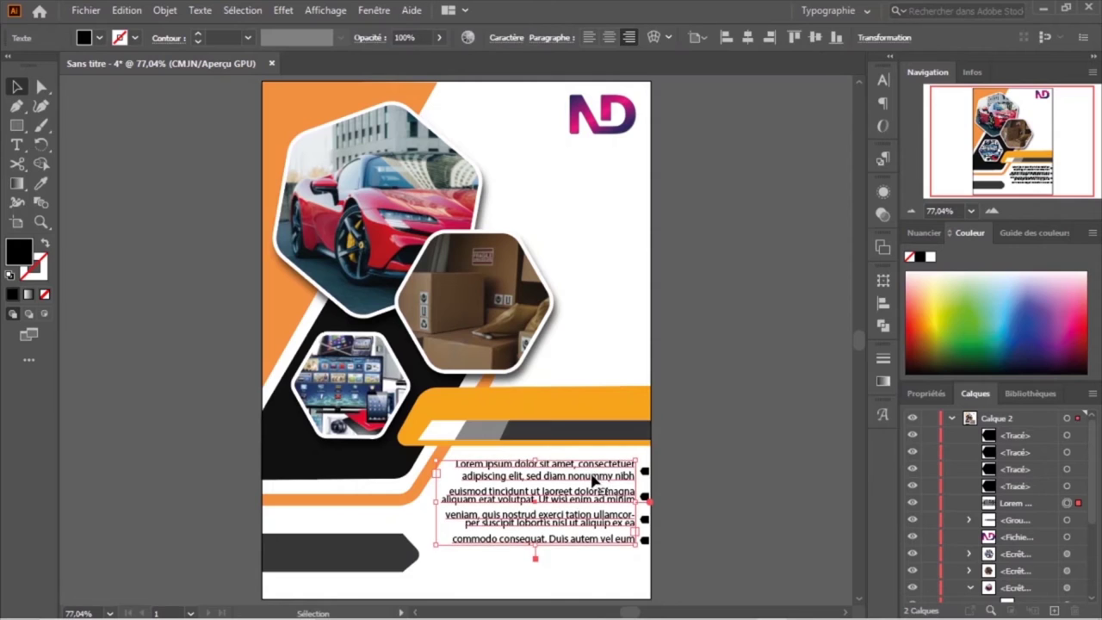
click(748, 499)
Step: Type the NOS SERVICES heading and move it onto the dark band
click(16, 145)
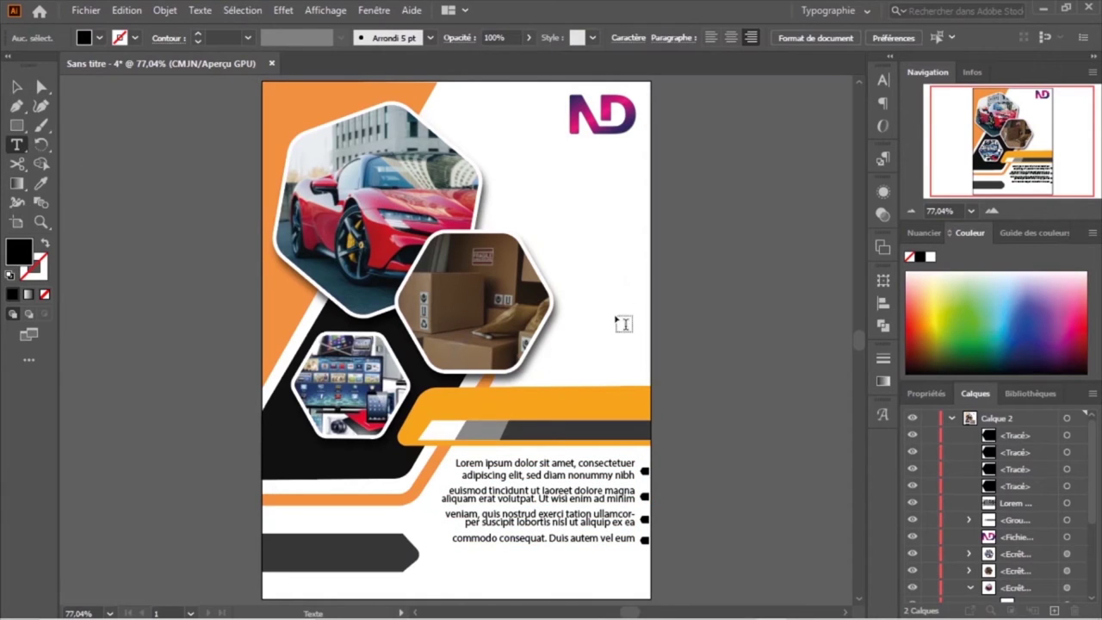
click(600, 272)
text(SERVICE)
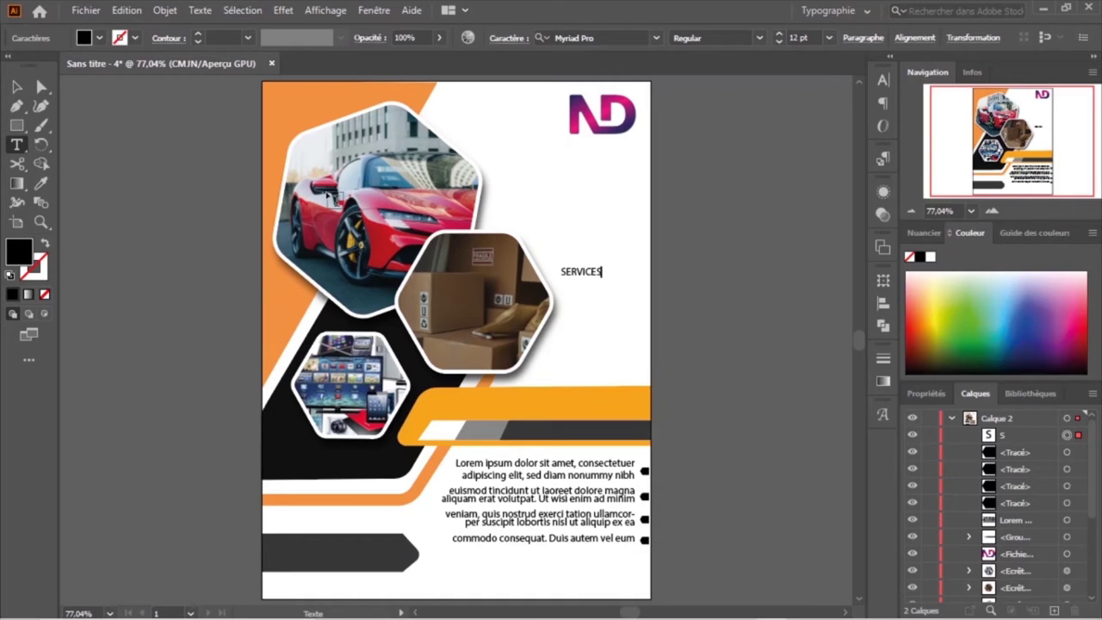
text(S)
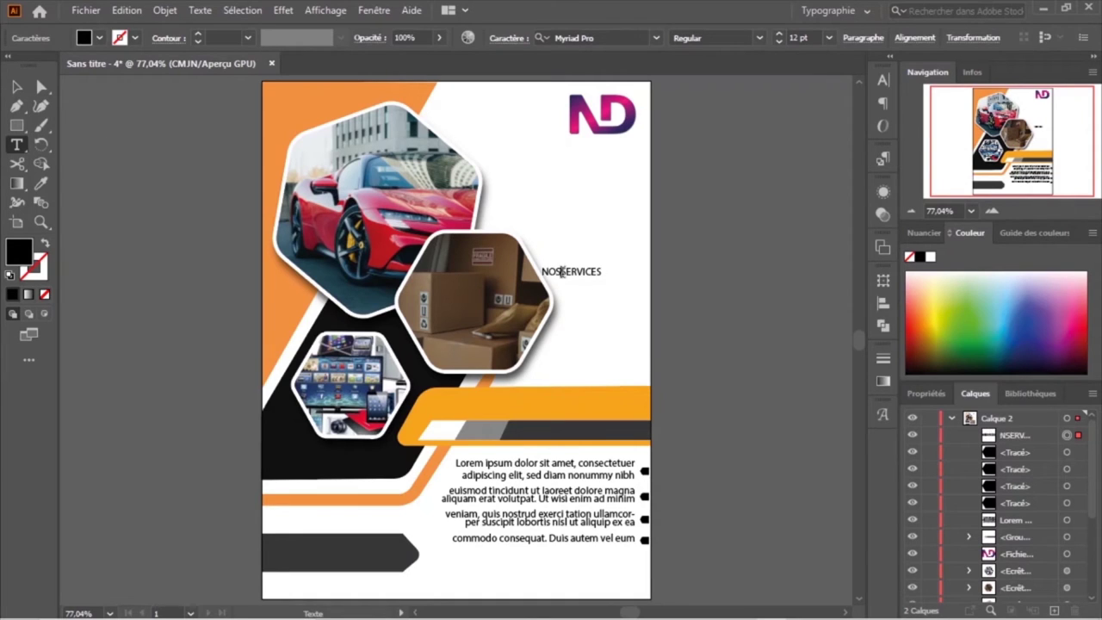
click(559, 272)
key(Escape)
drag(587, 273, 593, 432)
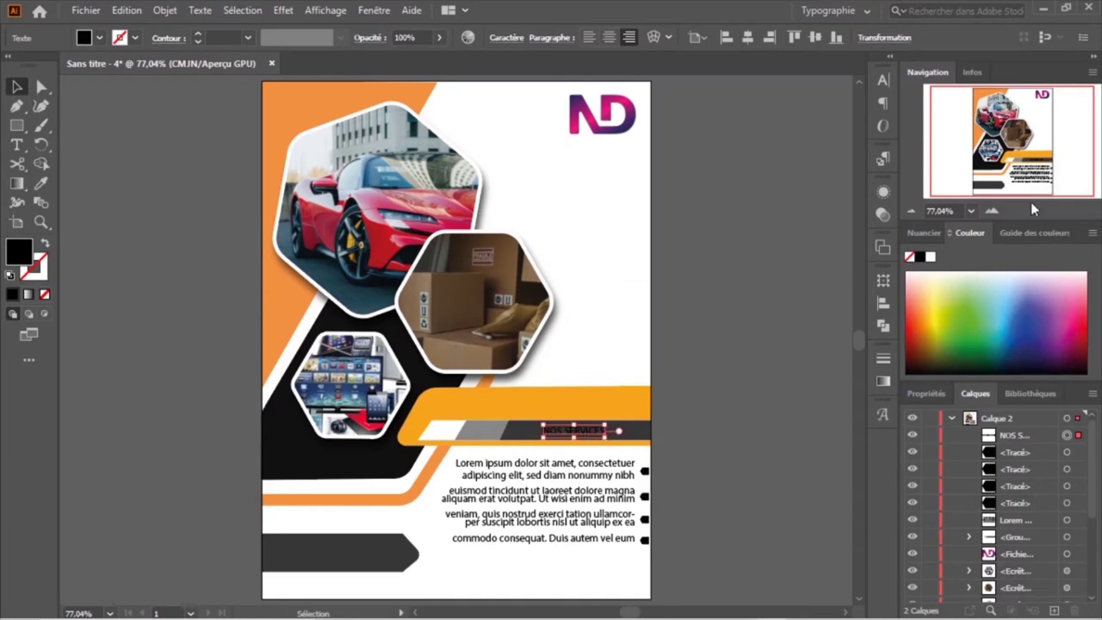
Step: Colour the NOS SERVICES heading yellow from the Swatches, after briefly trying orange
click(930, 233)
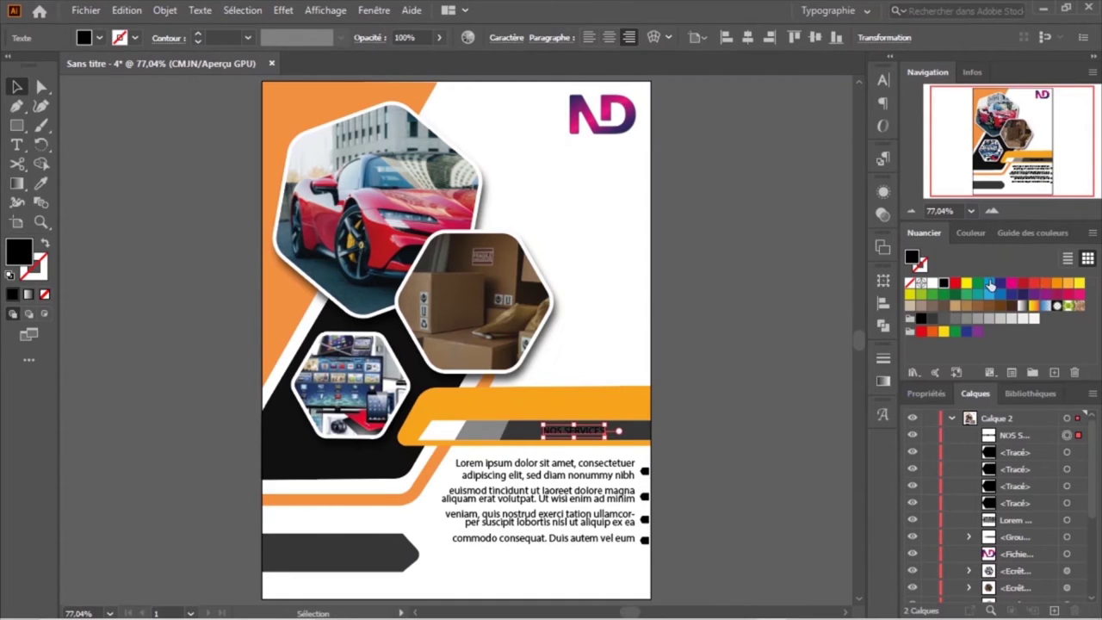
click(966, 282)
click(699, 475)
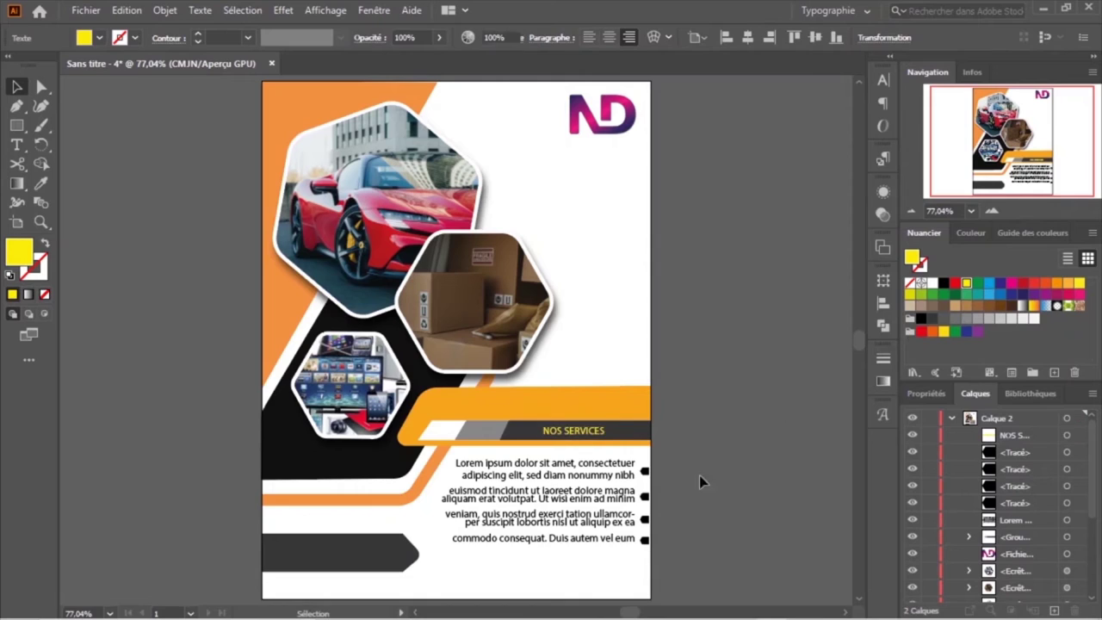
click(585, 431)
click(1057, 283)
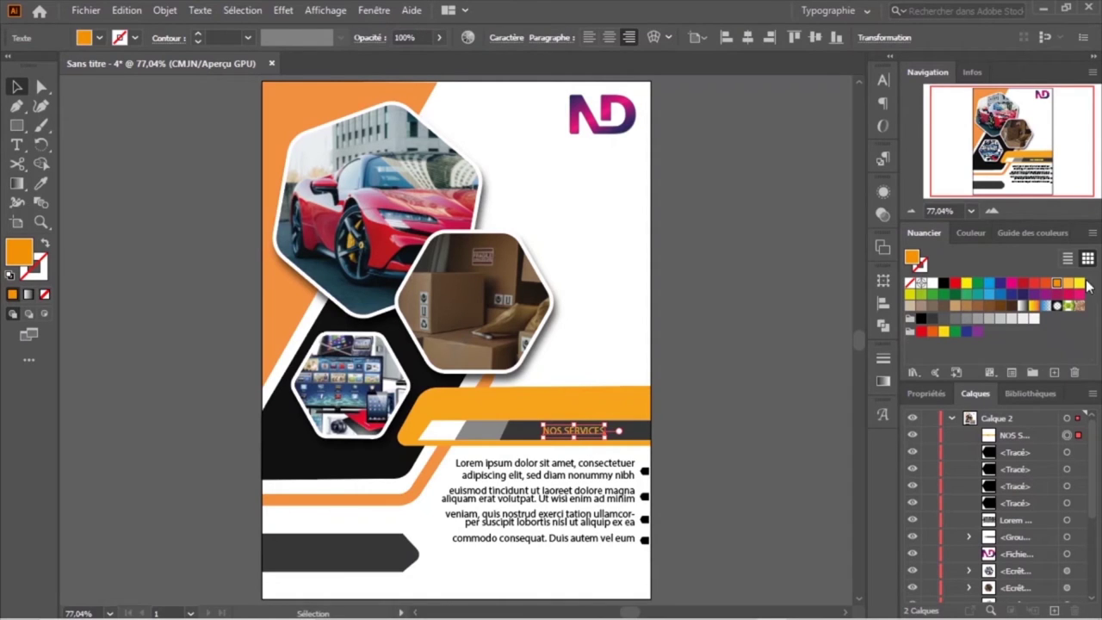
click(965, 282)
click(932, 282)
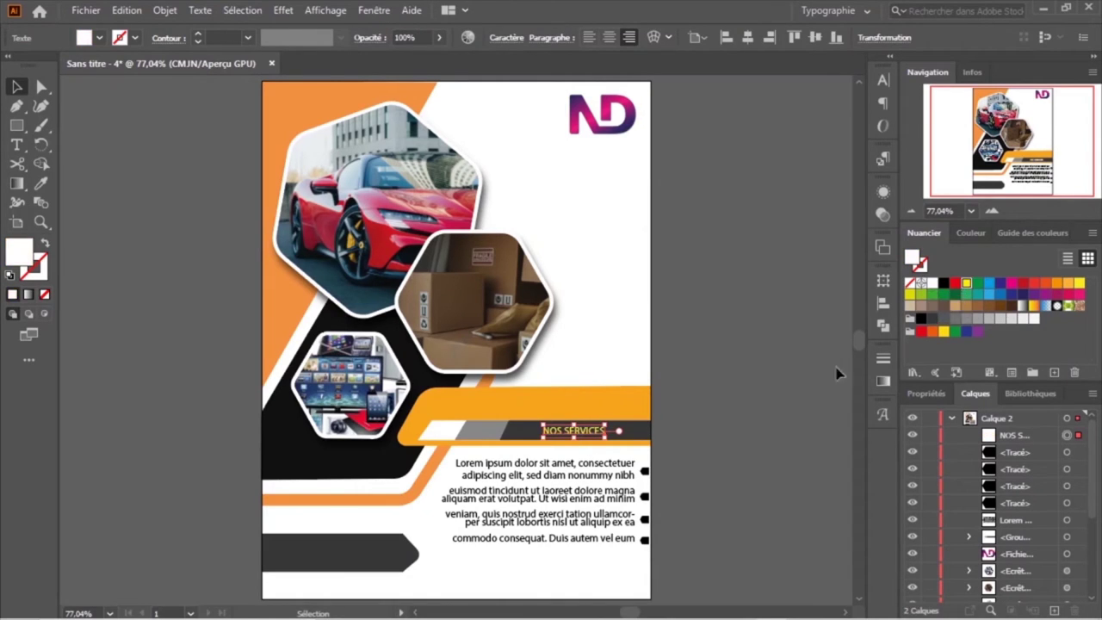
click(638, 435)
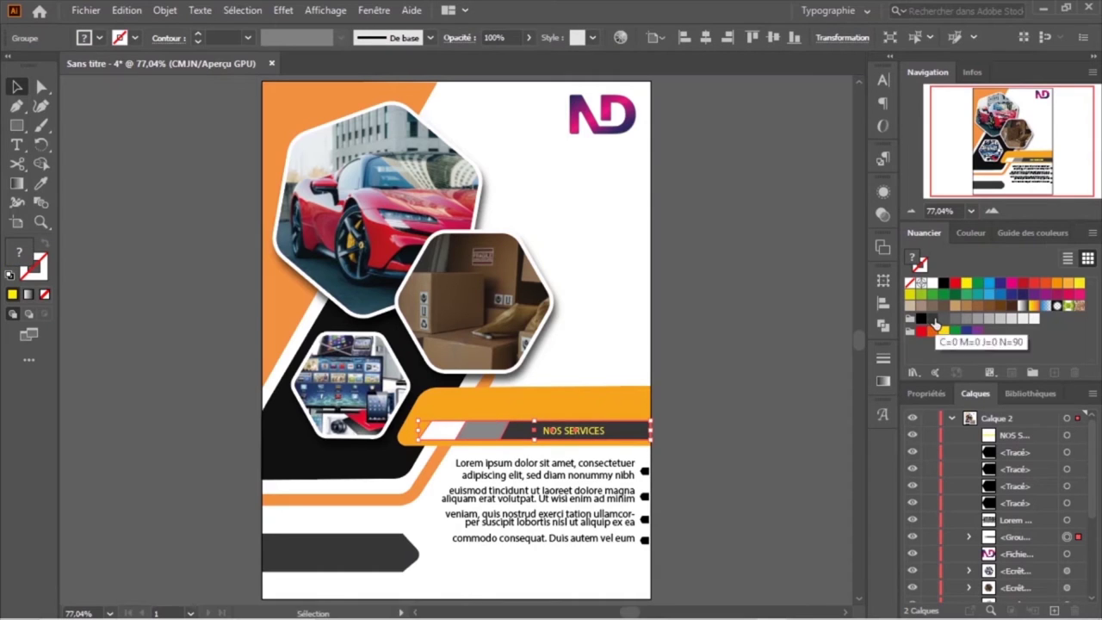
Step: Fill the bar behind the heading with near-black dark grey 232322
click(162, 190)
key(a)
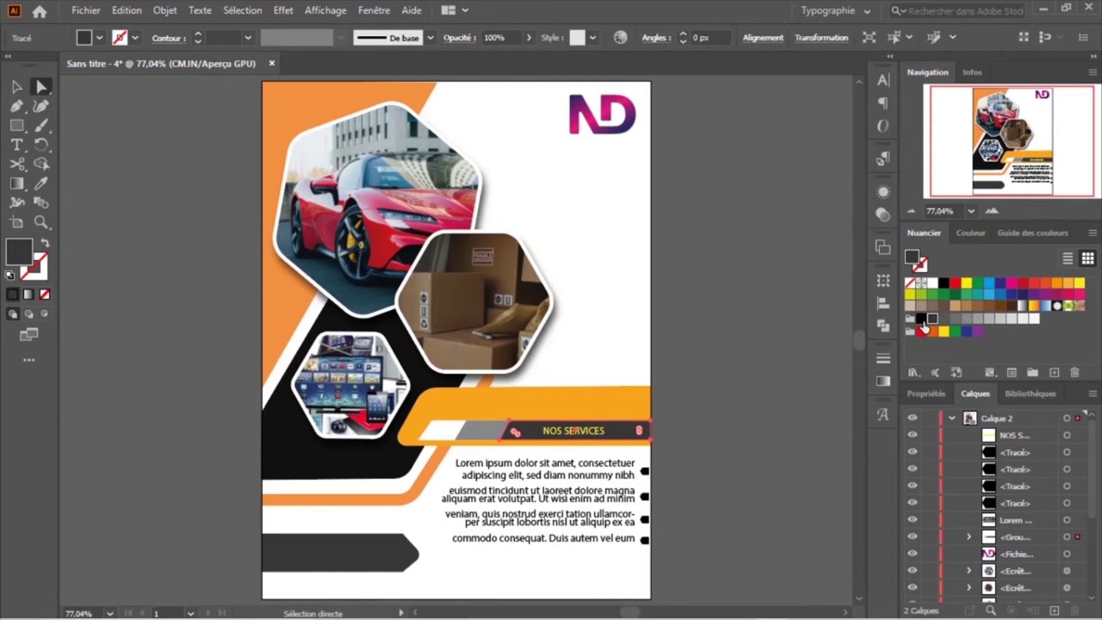
click(628, 439)
click(797, 369)
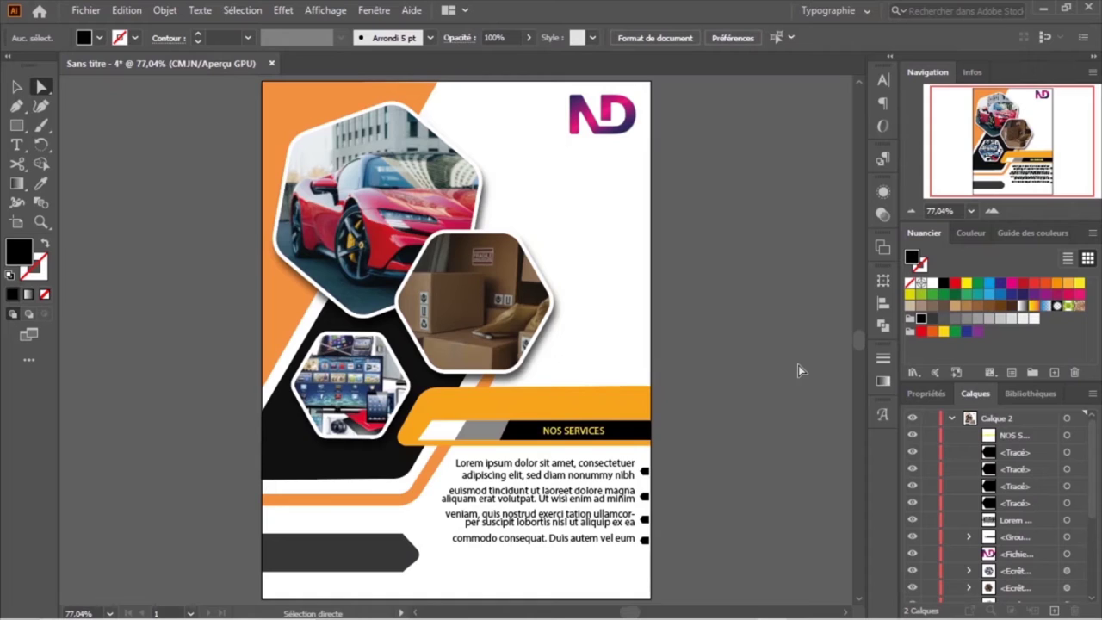
key(ctrl+z)
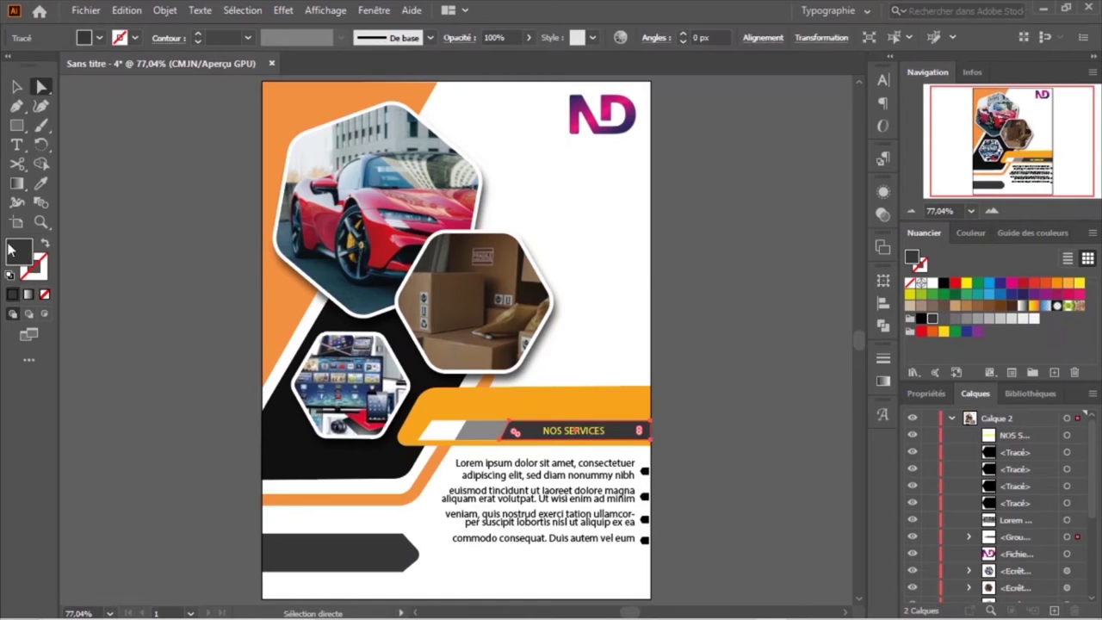
double_click(11, 249)
click(689, 378)
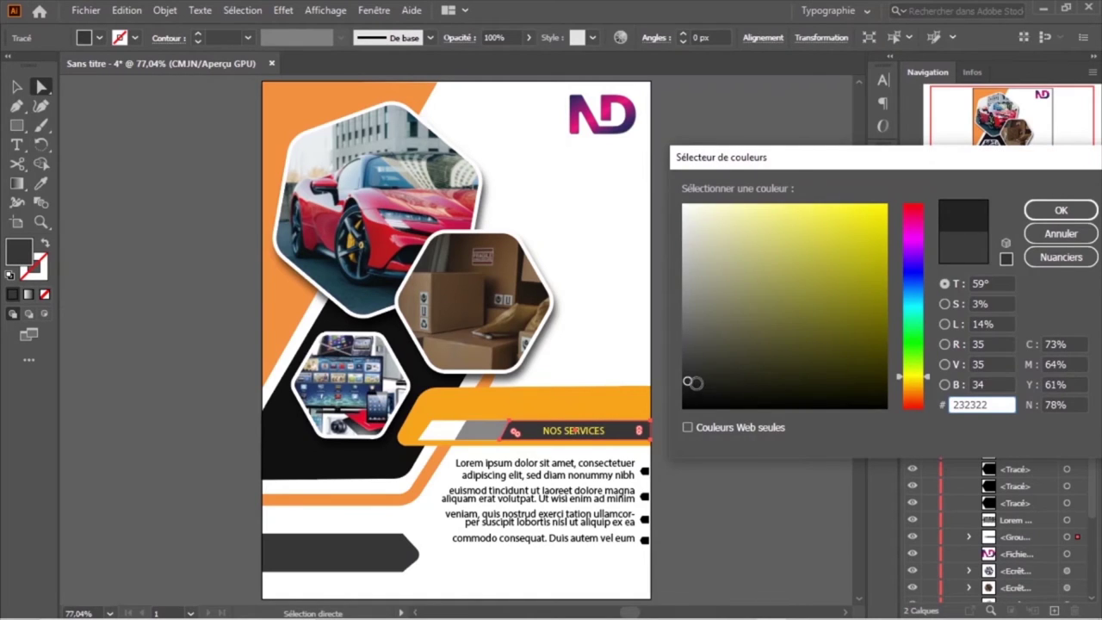
click(1060, 210)
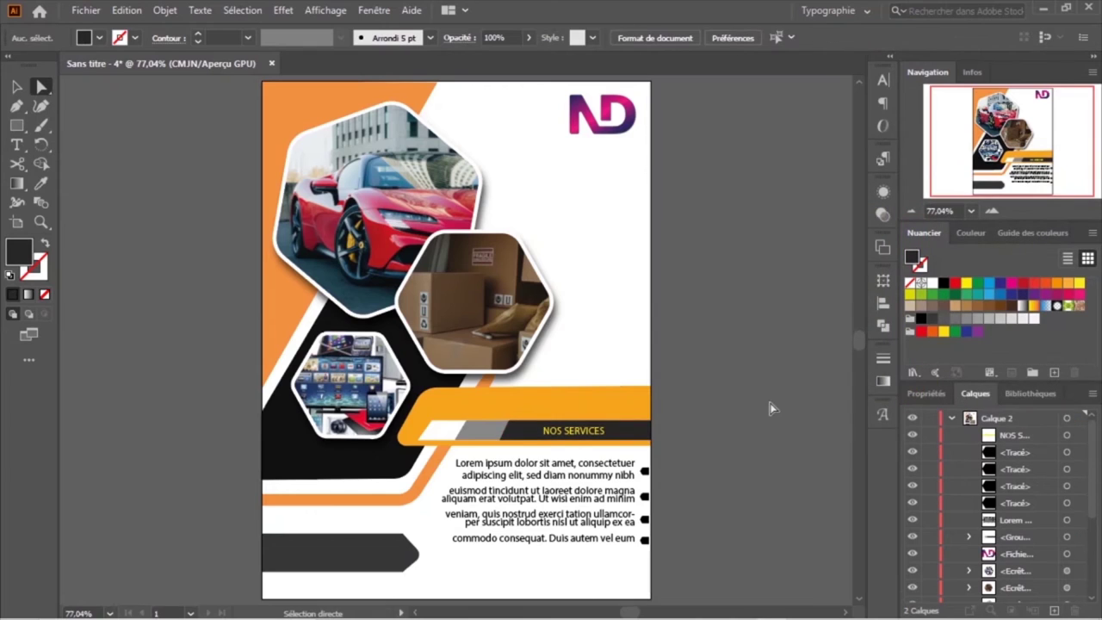
Step: Make the band's left section a lighter grey swatch
click(487, 427)
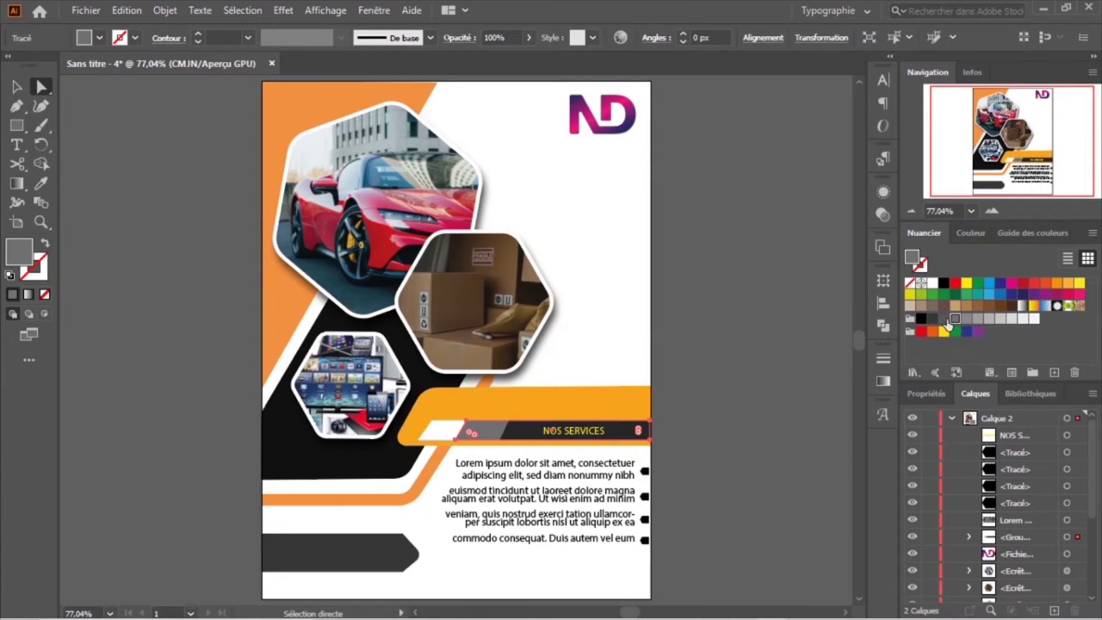
click(952, 320)
click(786, 358)
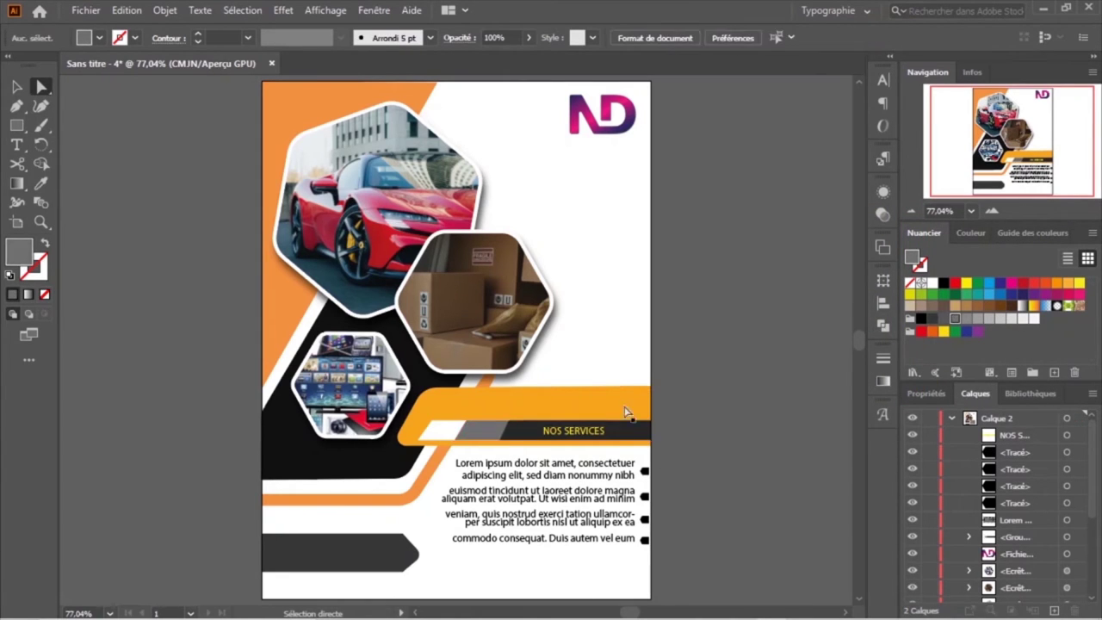
click(583, 431)
click(656, 376)
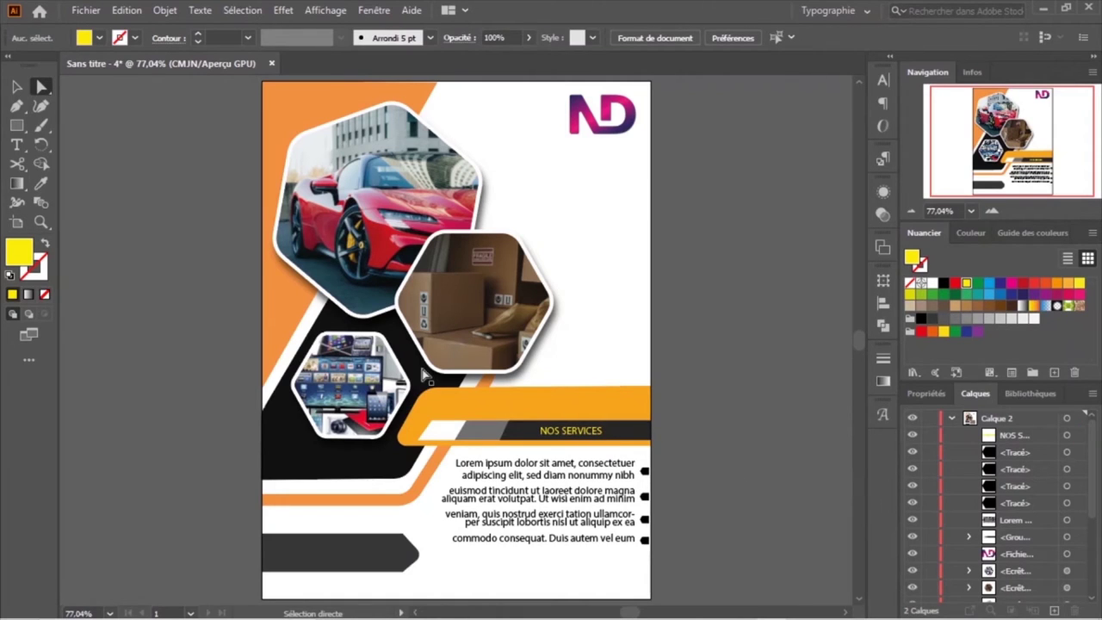
Step: Start a new text object above the orange band with the Type tool
key(v)
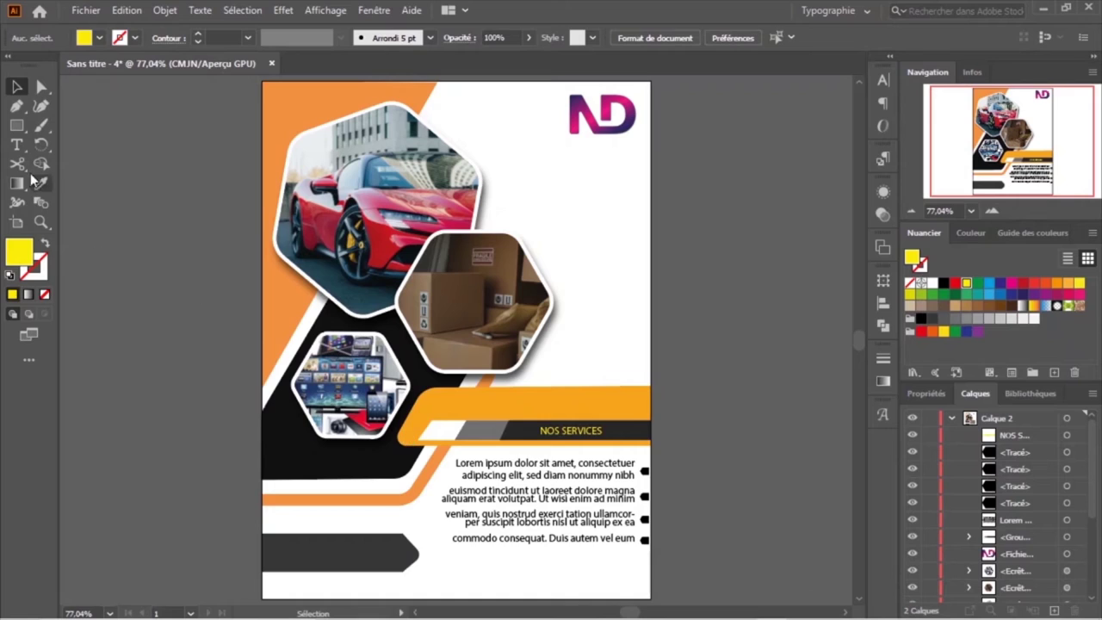
key(t)
click(472, 397)
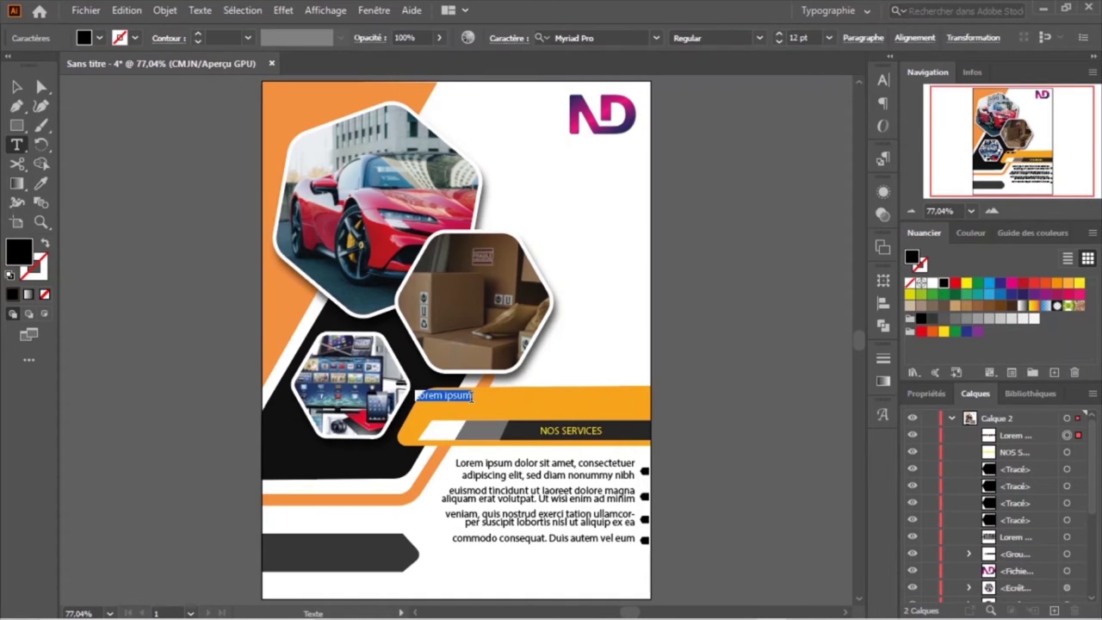
Step: Replace AGENCE DE TRANSFERE with VOTRE NOM D'ENTREPRISE and move it right along the orange band
text(aGENCE)
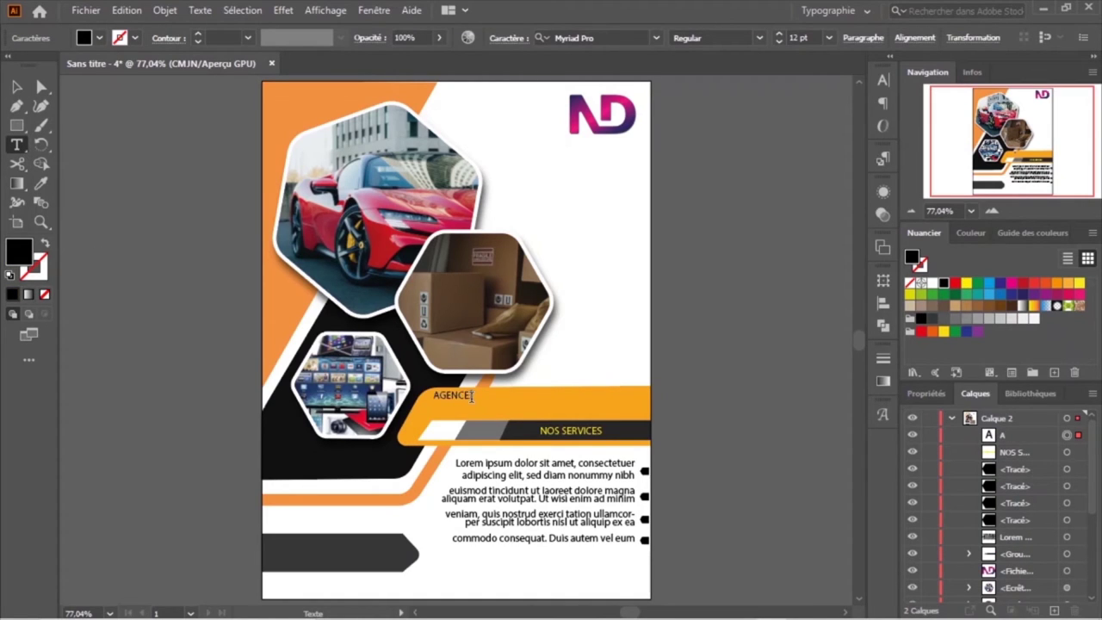
text( TRANSFE)
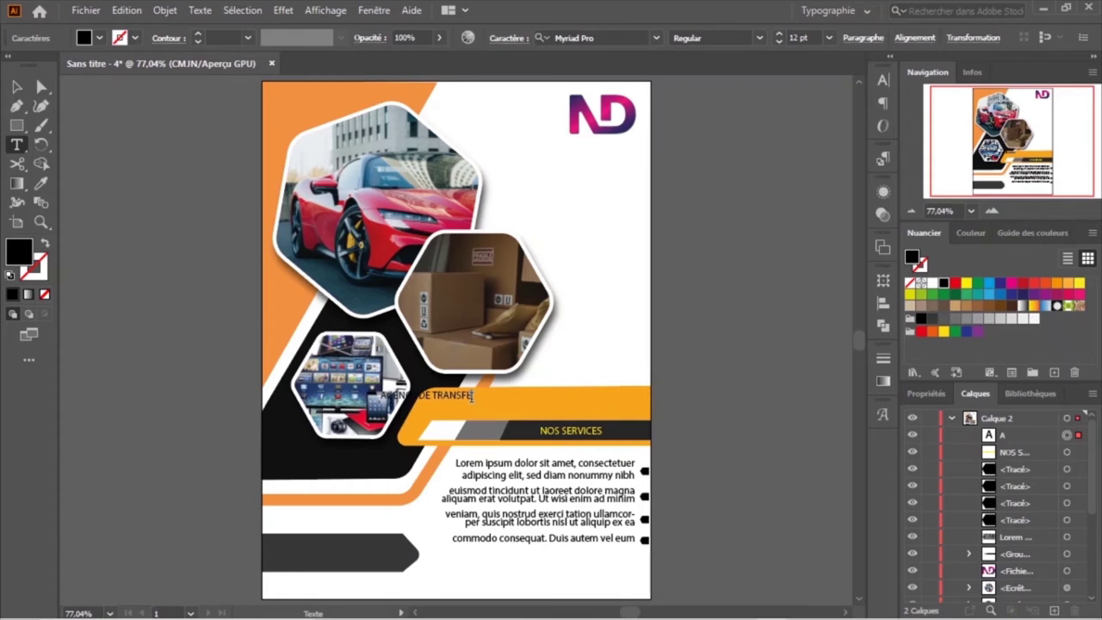
text(RE)
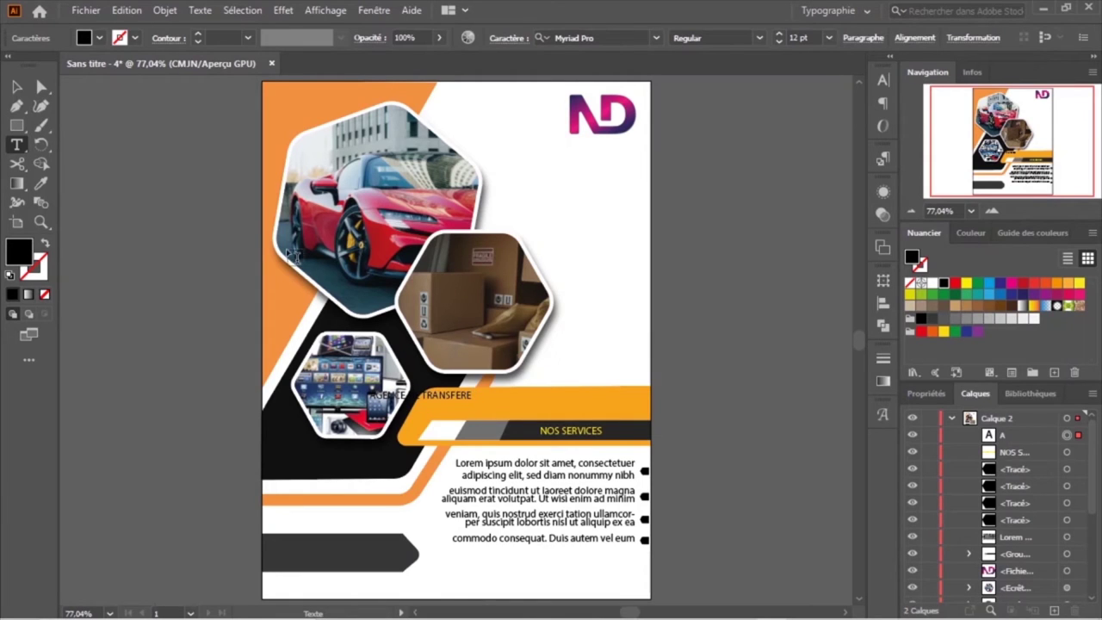
key(ctrl+z)
key(ctrl+z)
key(ctrl+z)
key(ctrl+z)
key(ctrl+z)
key(ctrl+z)
key(ctrl+z)
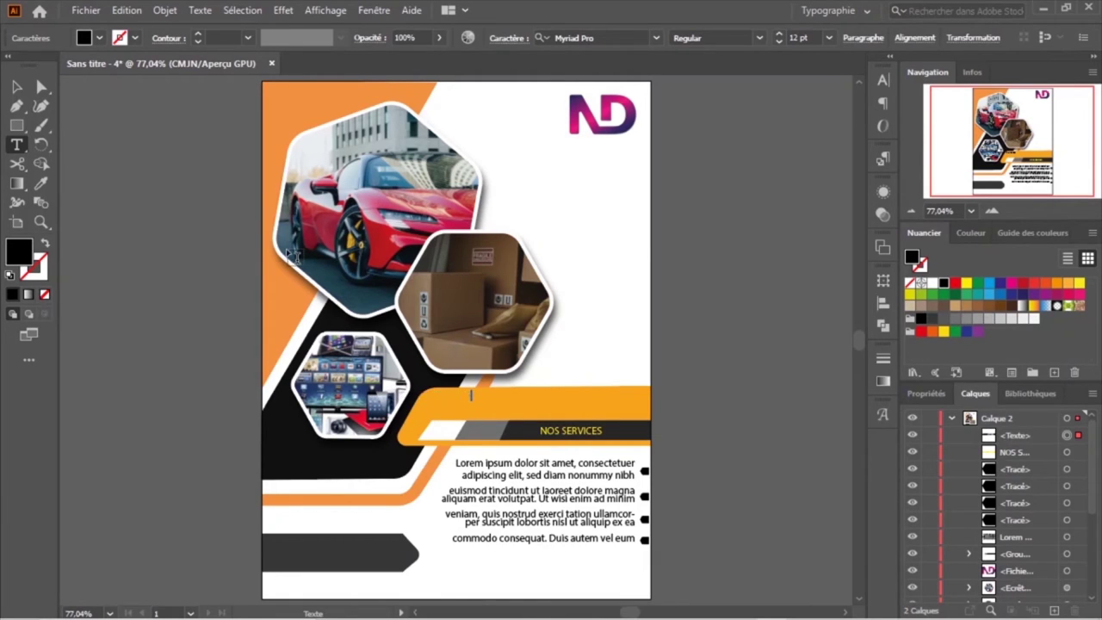
text(VOTRE NOM D')
text(ENTREPRISE)
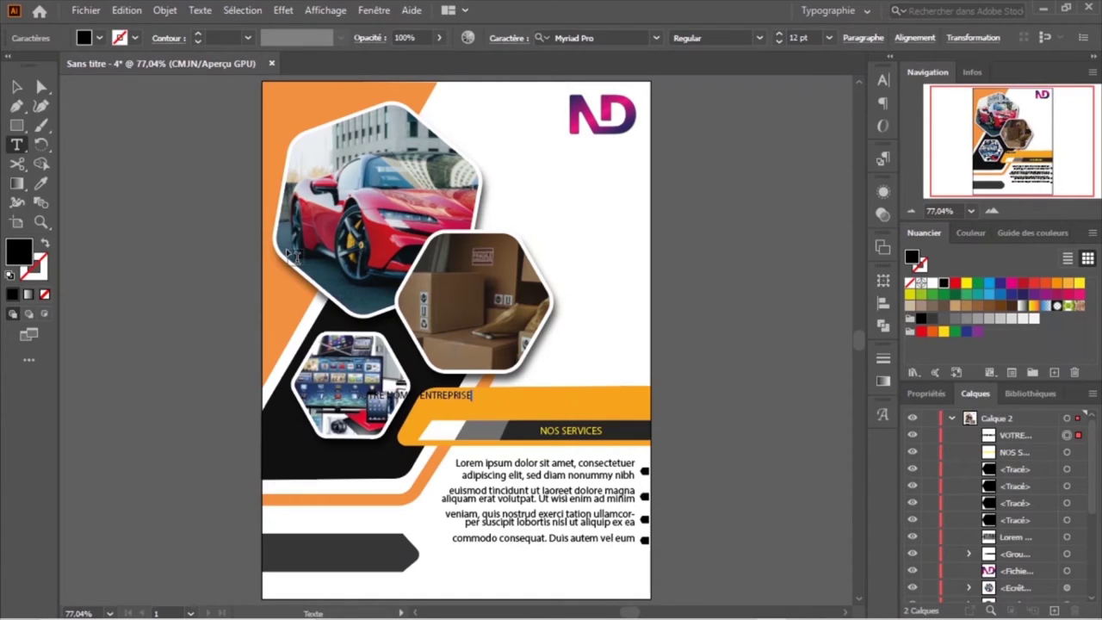
click(16, 87)
drag(452, 398, 575, 406)
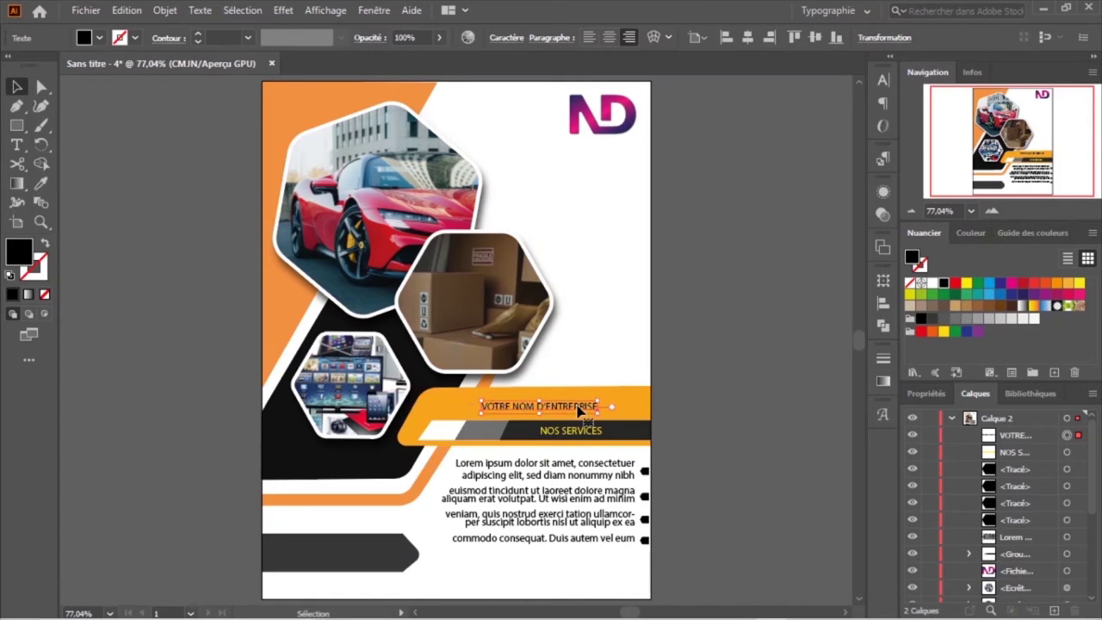
Step: Try Roboto Bold, then Impact at 21 pt, on the headline and shift it further right
click(883, 79)
click(765, 99)
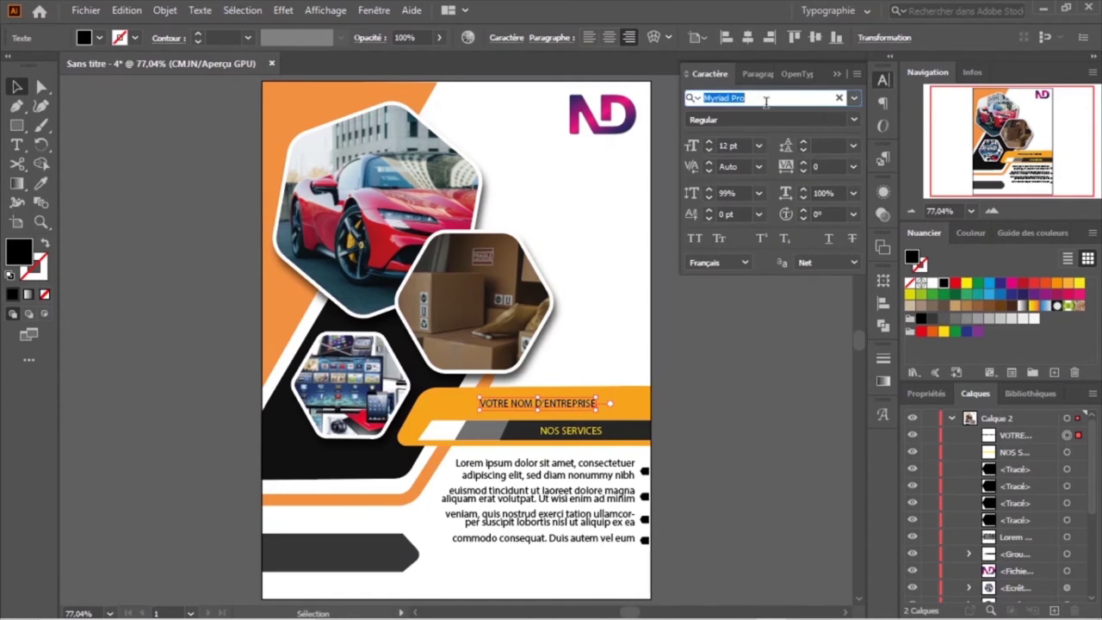
text(ROB)
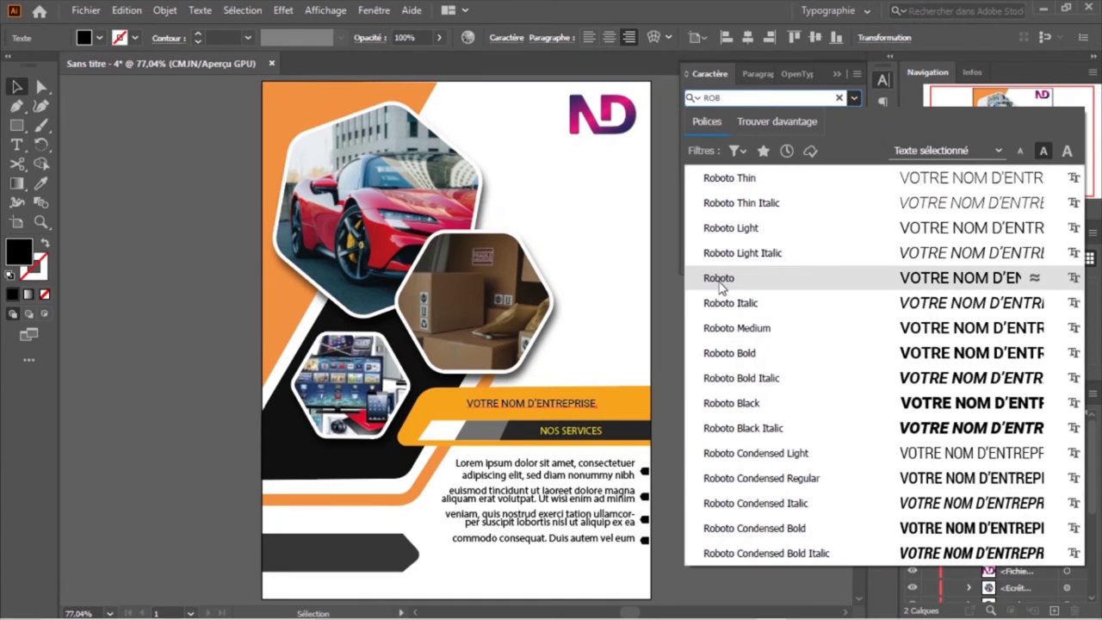
click(738, 353)
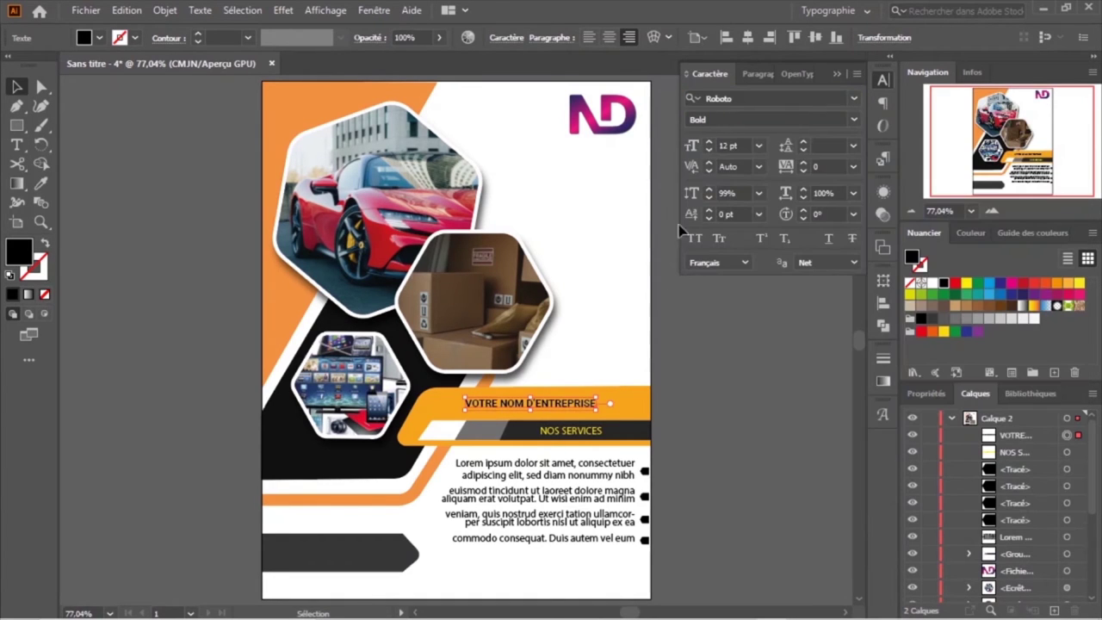
click(744, 99)
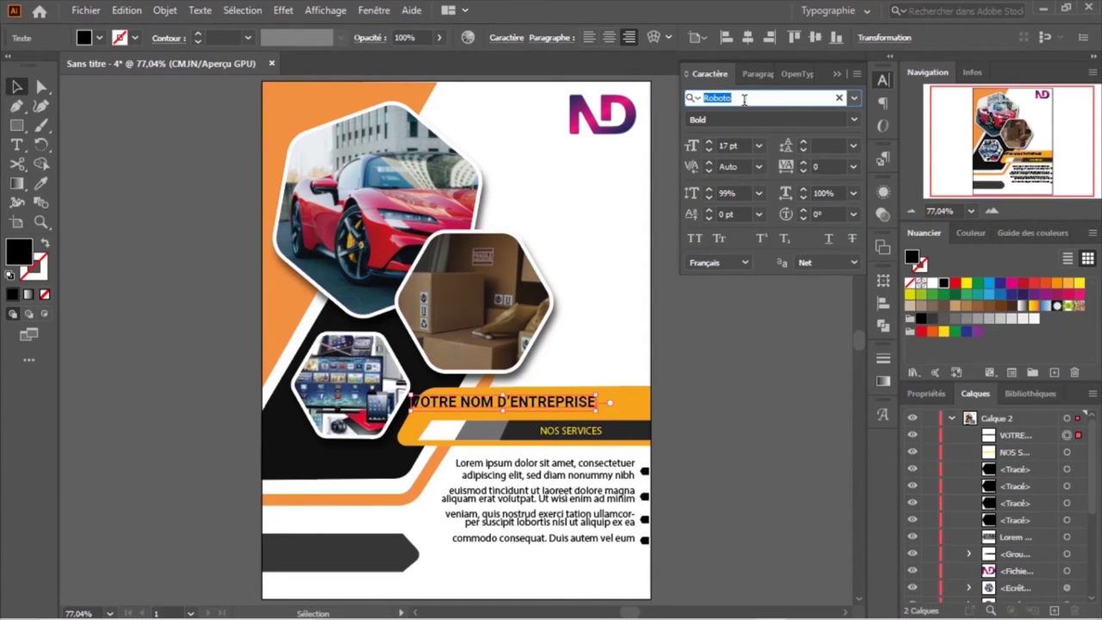
text(IMP)
key(Return)
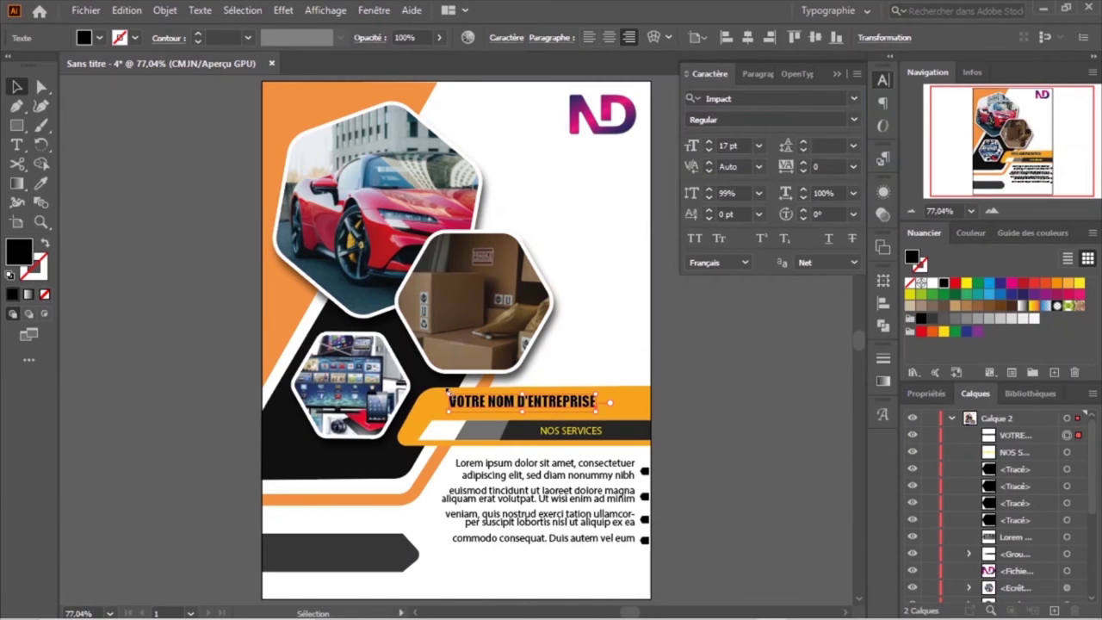
click(709, 144)
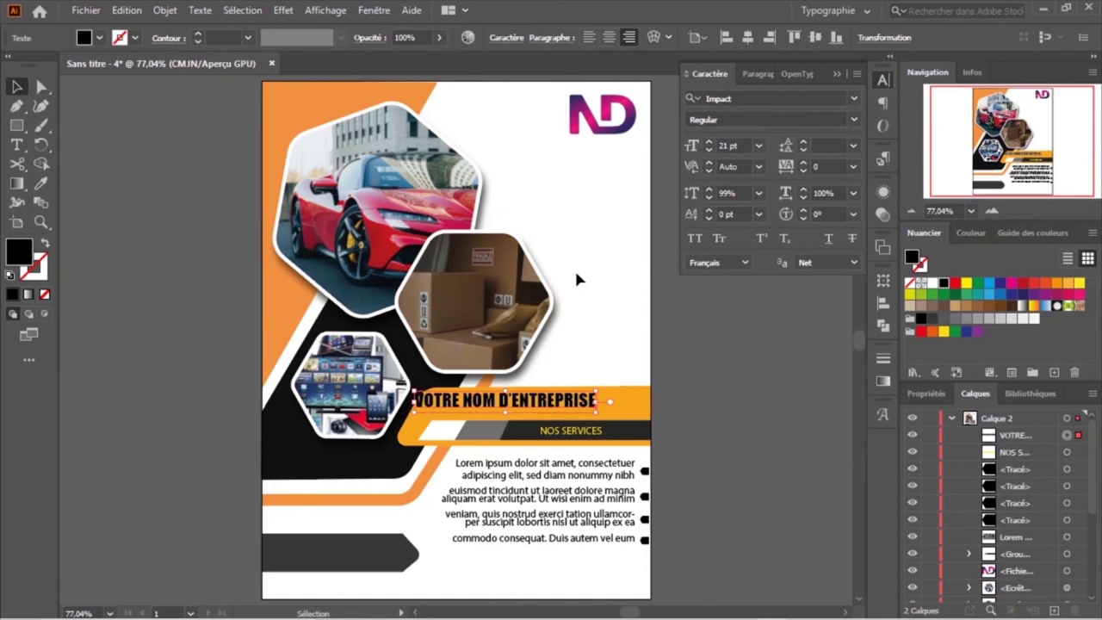
drag(520, 406, 543, 407)
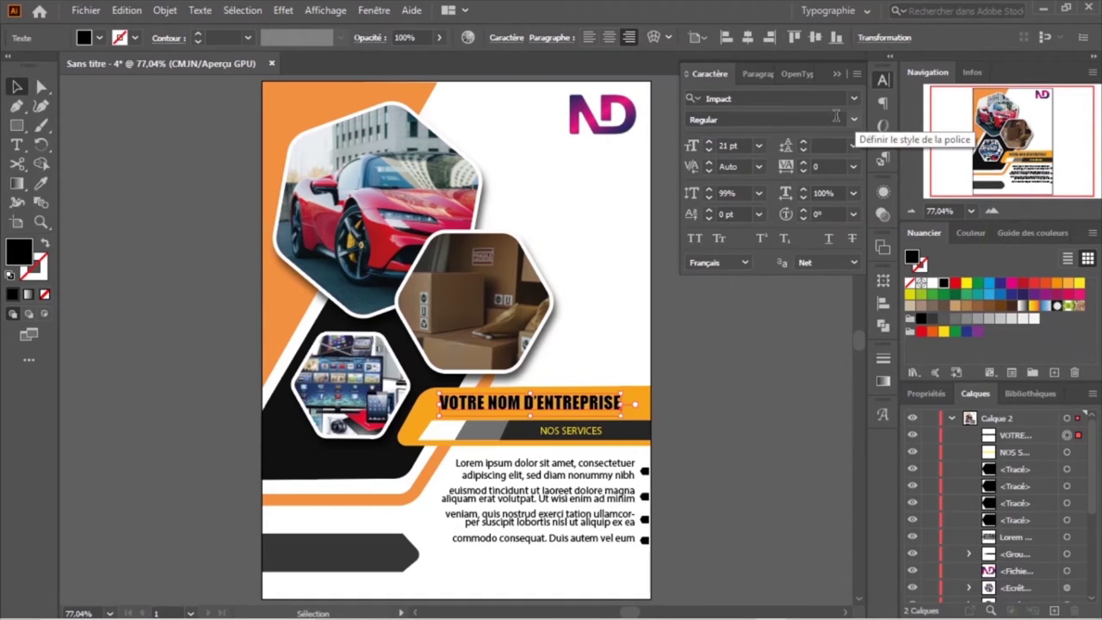
Step: Set the headline font to Eras Bold ITC at 17 pt
click(800, 97)
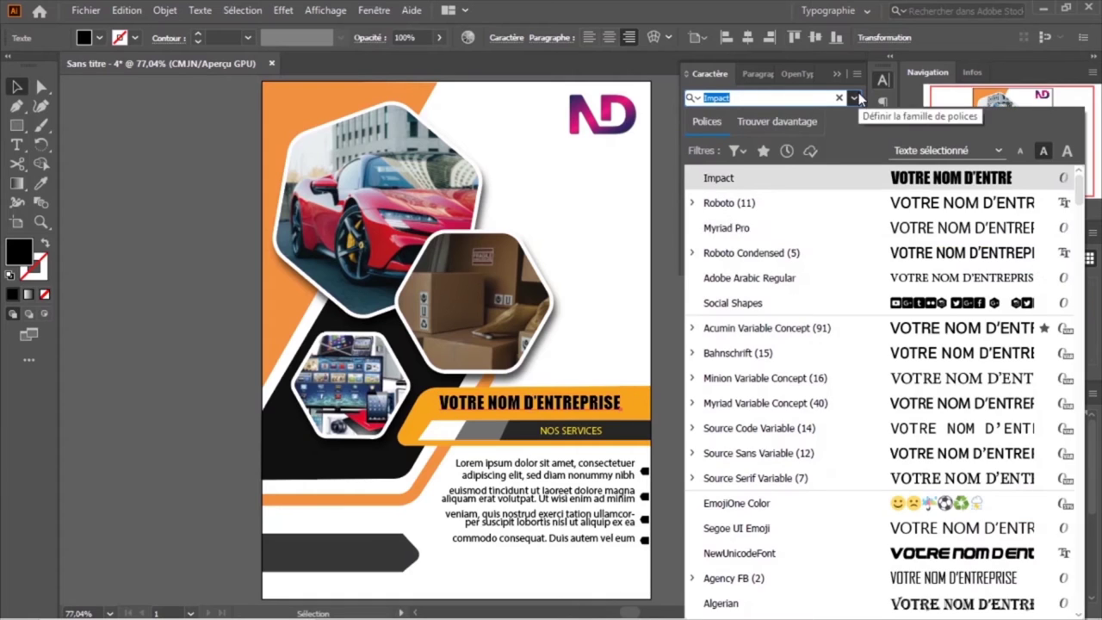
click(853, 98)
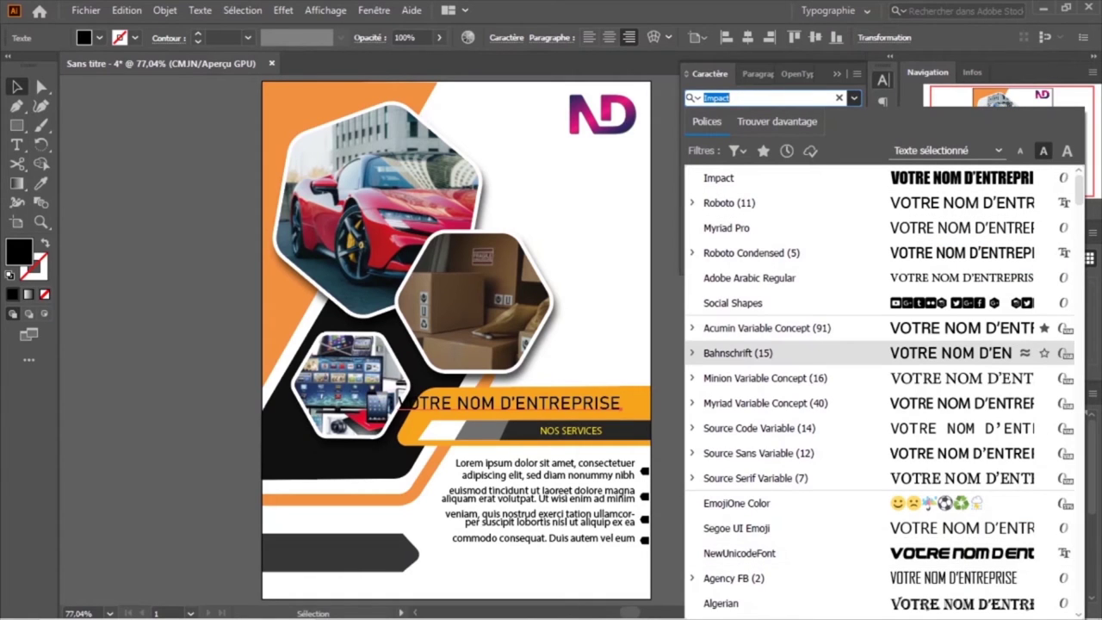
drag(1084, 198, 1086, 282)
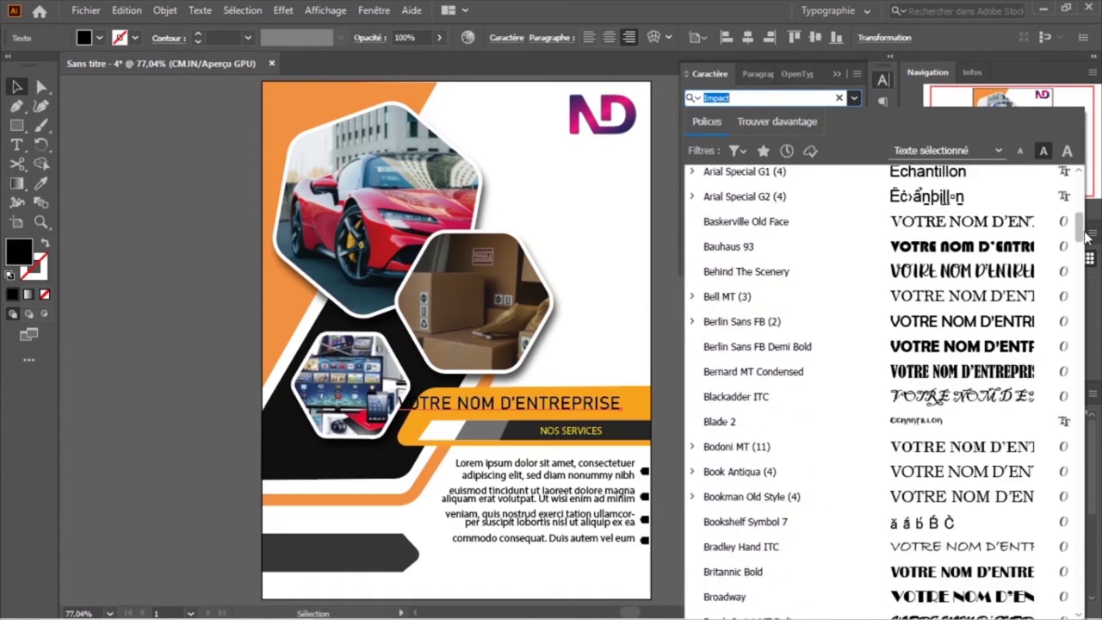
scroll(964, 413, down, 2)
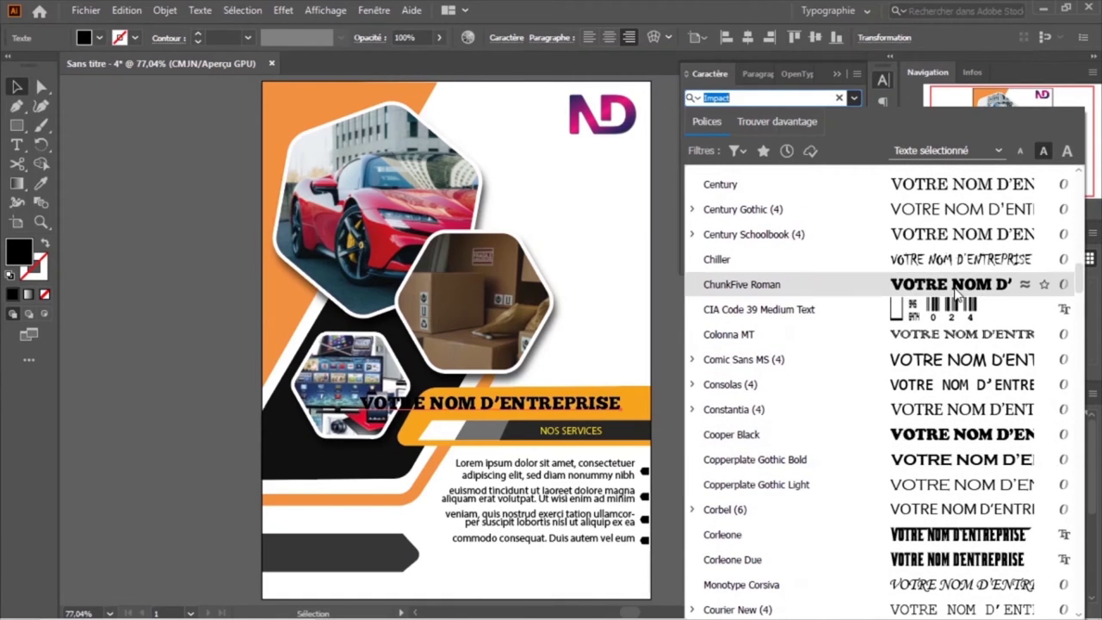
drag(1081, 274, 1082, 320)
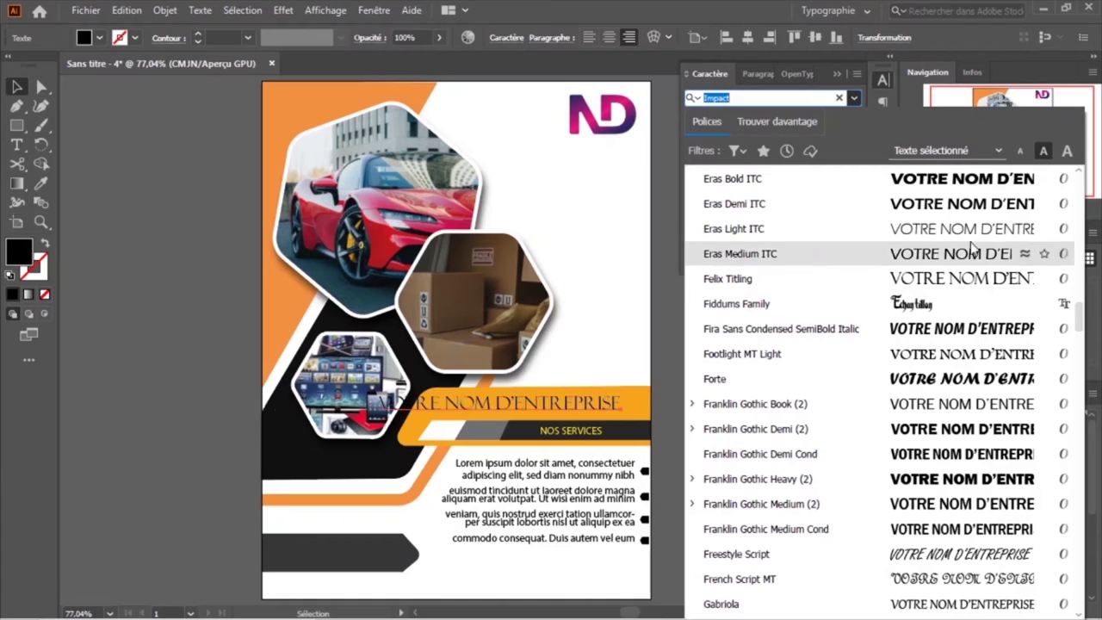
click(964, 179)
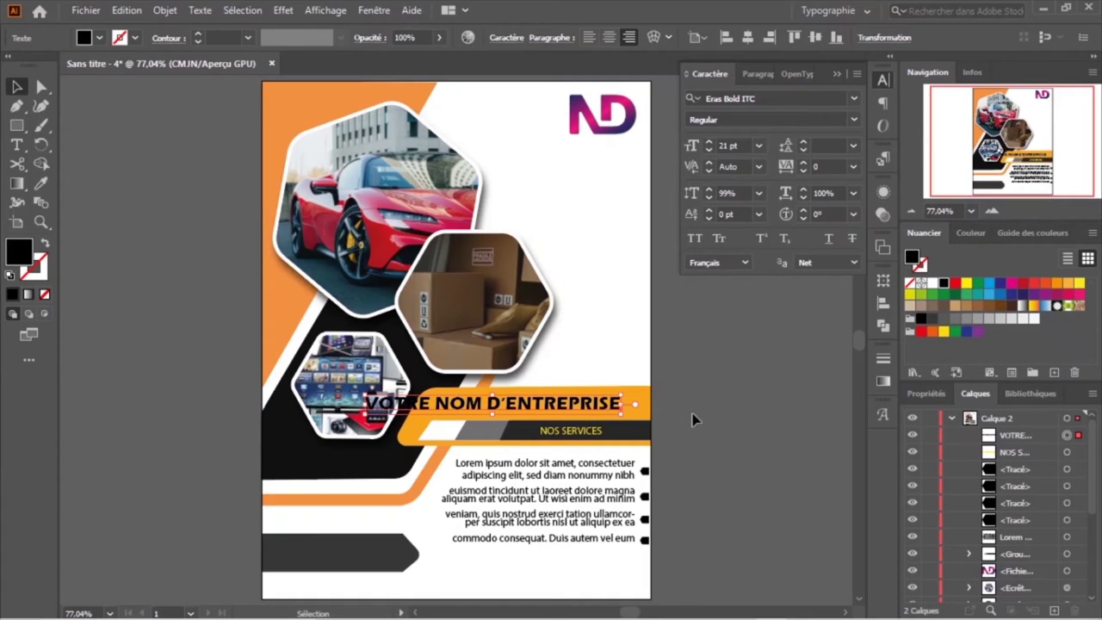
click(709, 150)
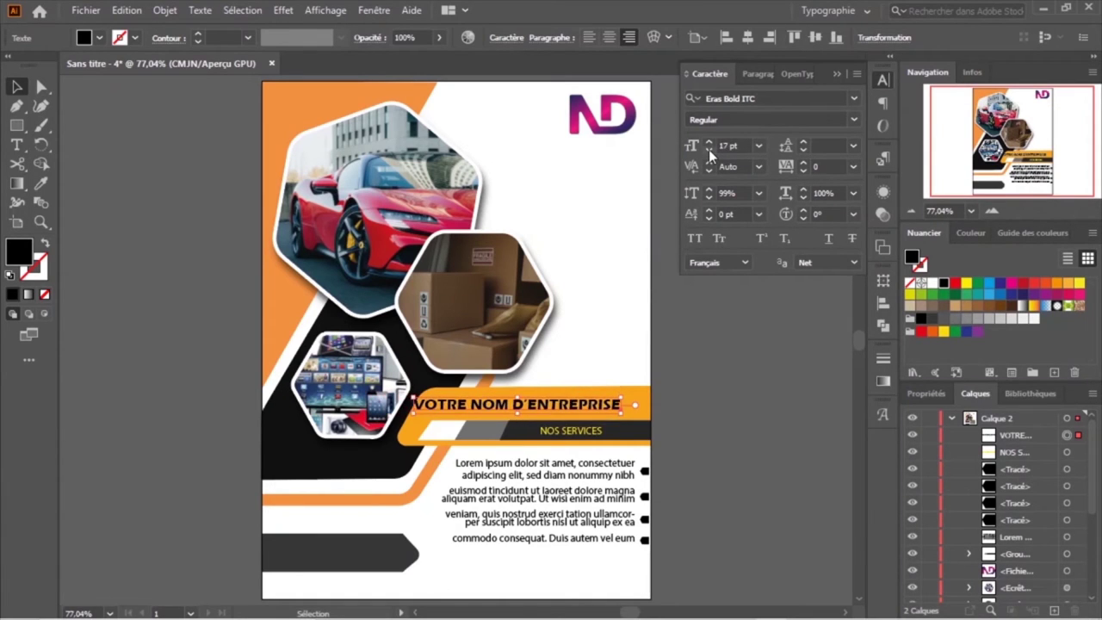
click(708, 150)
click(708, 150)
click(708, 143)
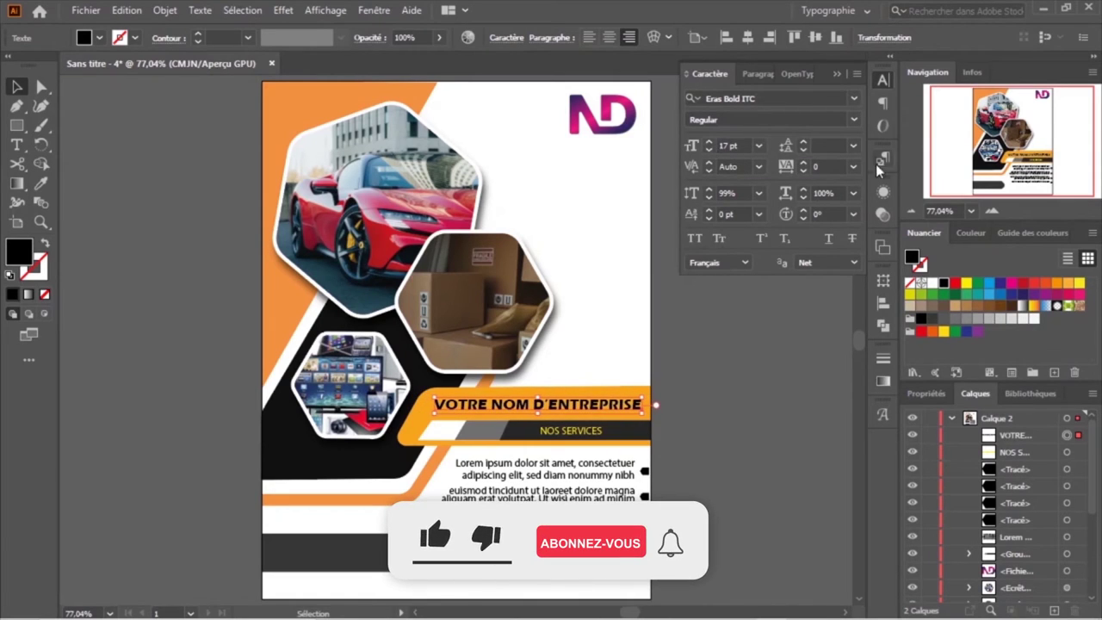
click(720, 388)
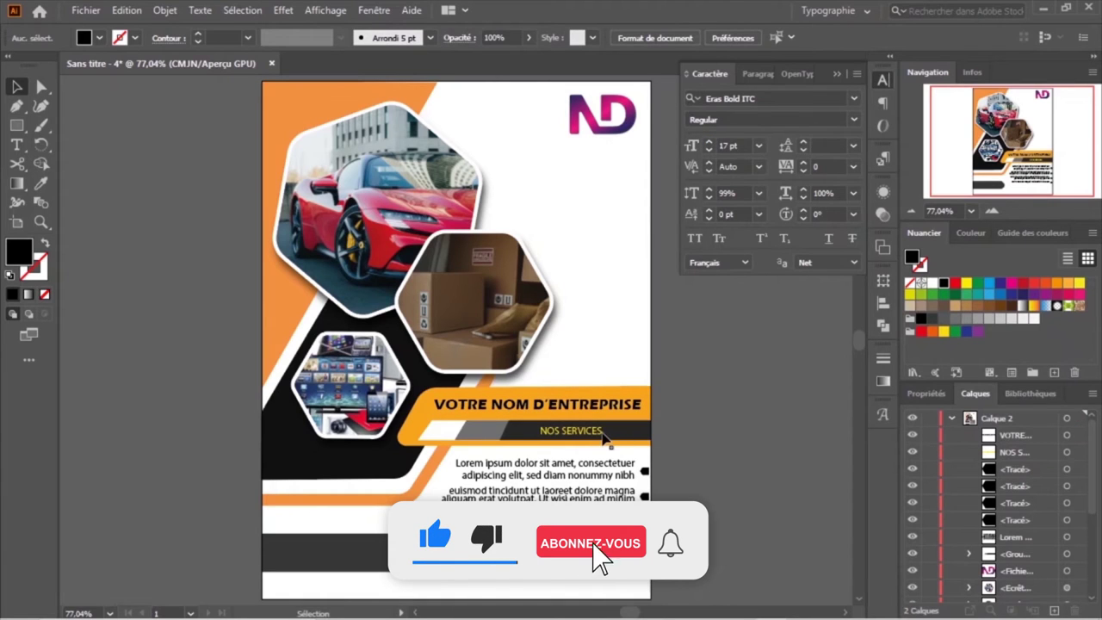
Step: Select NOS SERVICES and search the font field for ROB to list Roboto variants
click(569, 434)
click(756, 97)
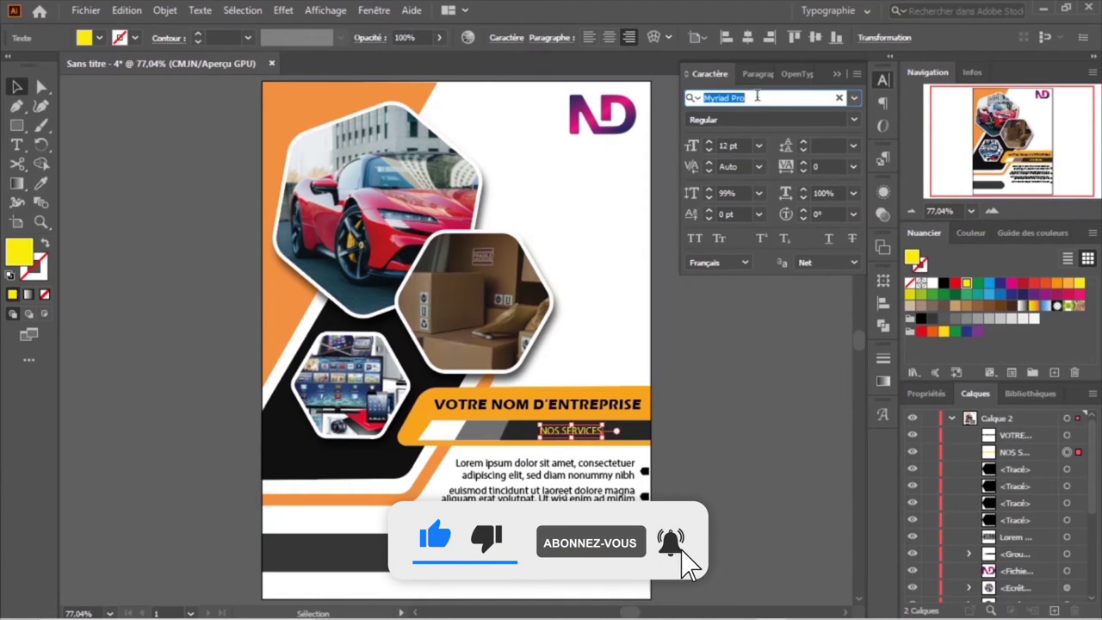
text(ROB)
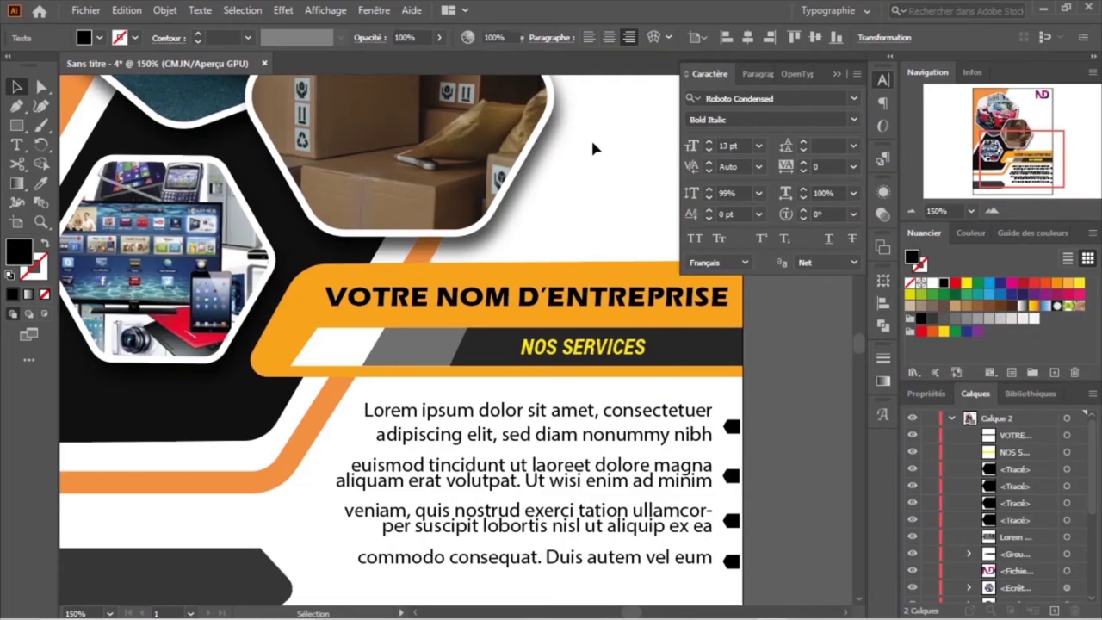
Step: Set NOS SERVICES in Roboto Condensed Bold Italic and draw a fill-less wide rectangle below the bullets
click(590, 137)
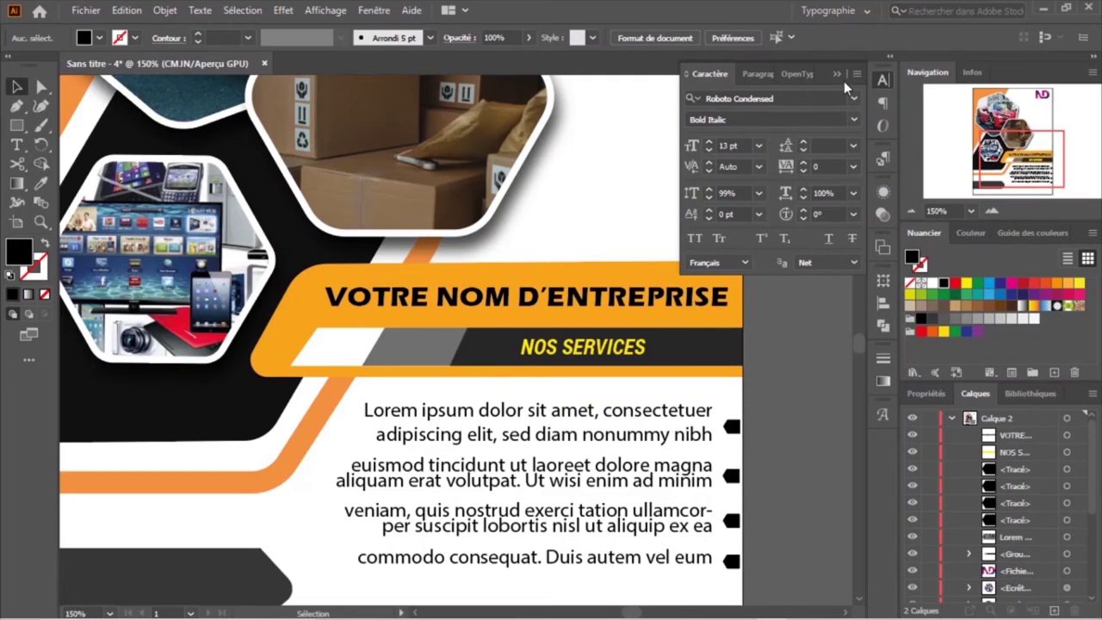
mouse_move(1019, 135)
mouse_down()
mouse_move(1039, 95)
mouse_move(1016, 172)
mouse_up()
click(16, 125)
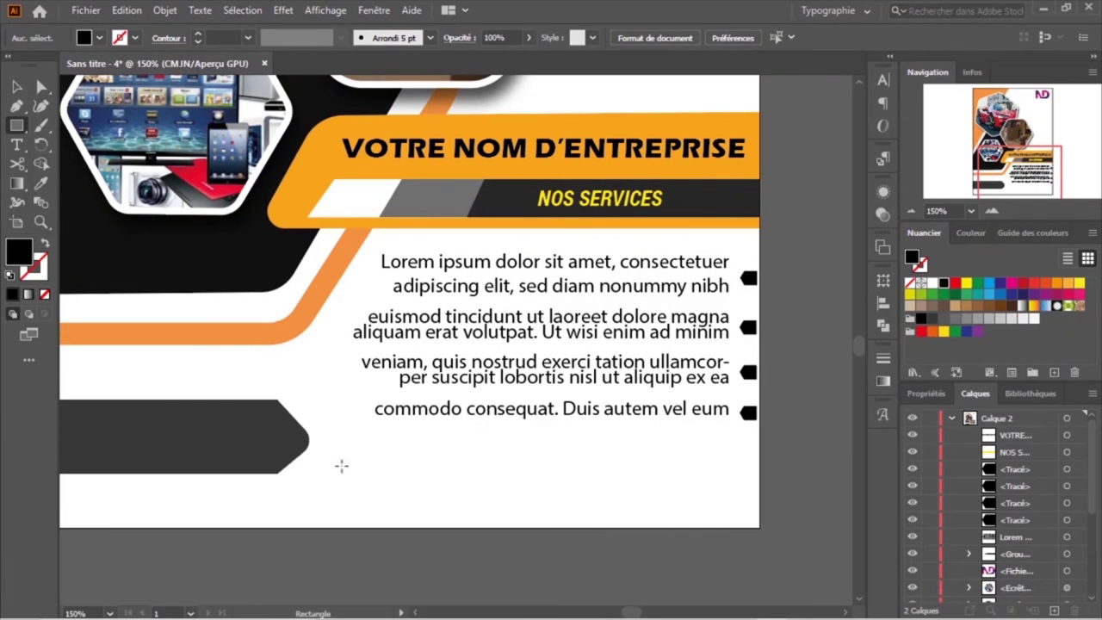
mouse_move(320, 448)
mouse_down()
mouse_move(752, 514)
mouse_move(734, 508)
mouse_move(742, 508)
mouse_up()
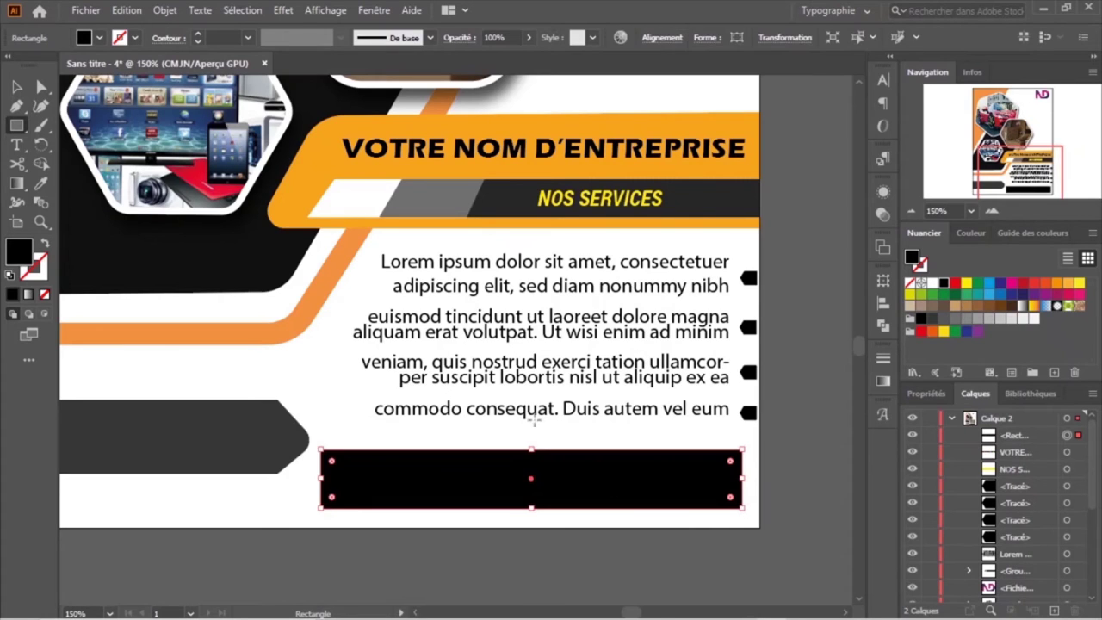
click(45, 294)
Step: Turn the rectangle into a Lorem ipsum text frame and search ROBO for its font
key(t)
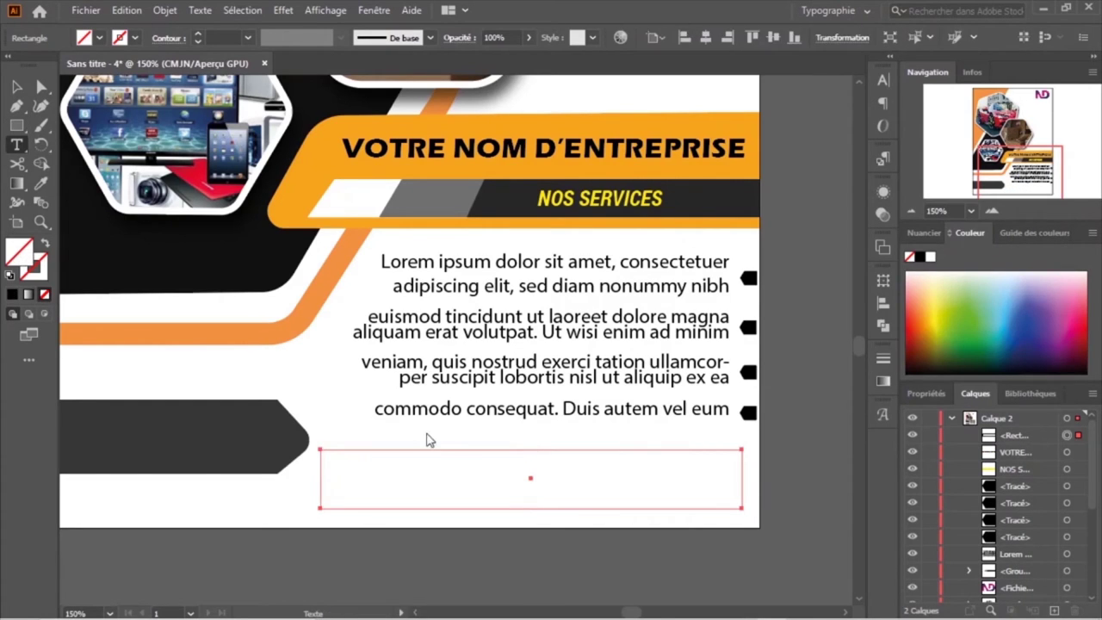
click(452, 461)
click(816, 37)
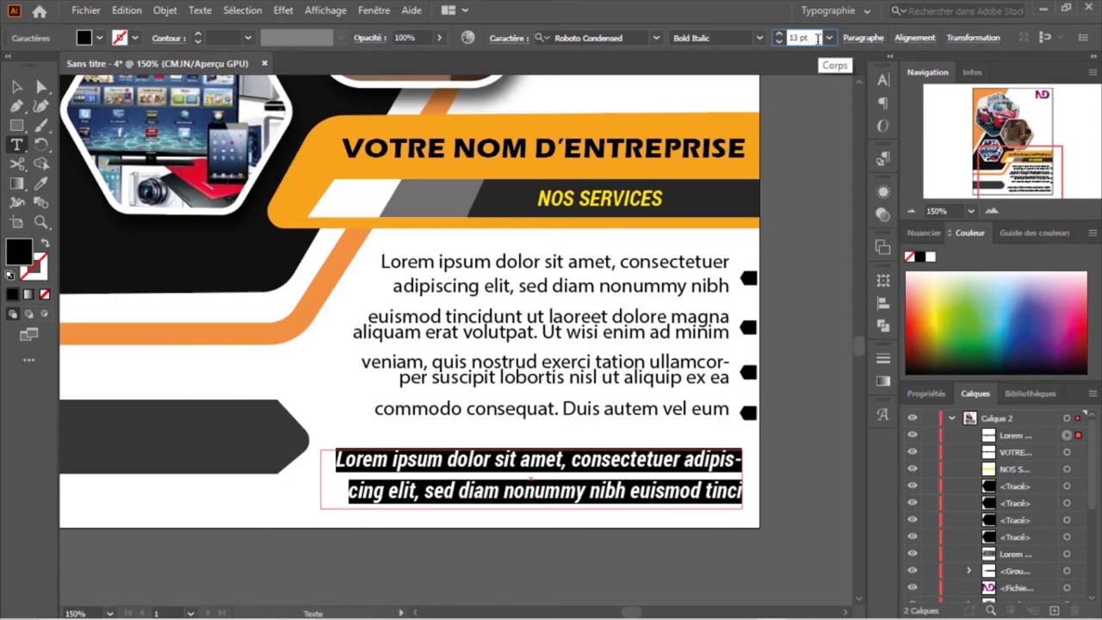
text(ROBO)
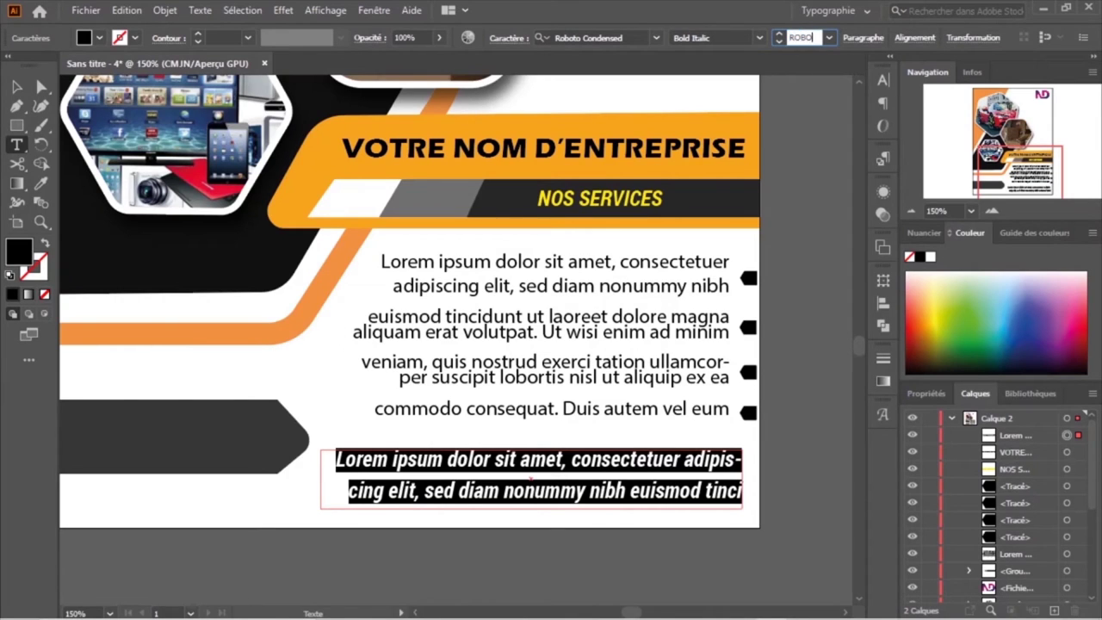
Step: Group the four black bullet markers and nudge them left
click(1067, 485)
shift+click(1068, 519)
shift+click(1067, 536)
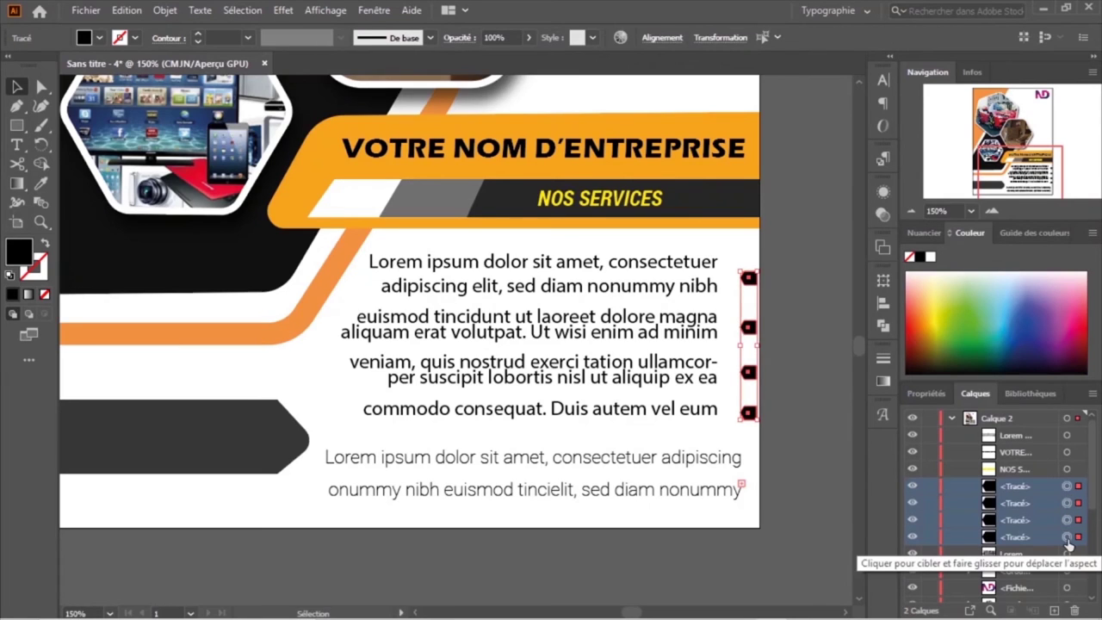
key(ctrl+g)
key(Left)
key(Left)
key(Left)
key(Left)
key(Left)
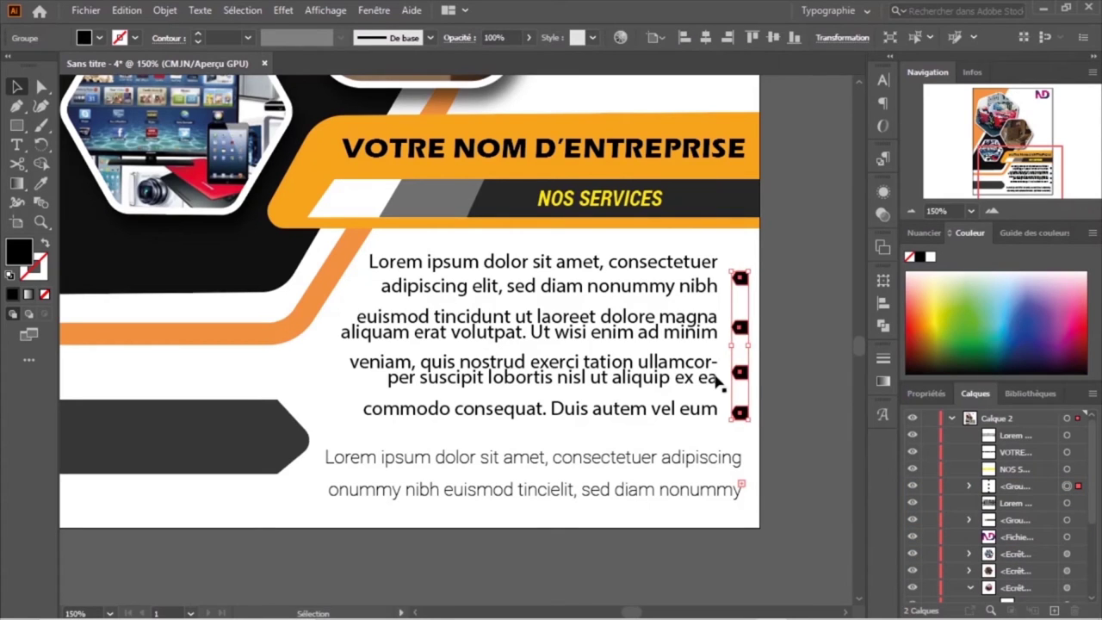
Step: Nudge the lower light paragraph slightly to the right
click(742, 430)
click(745, 452)
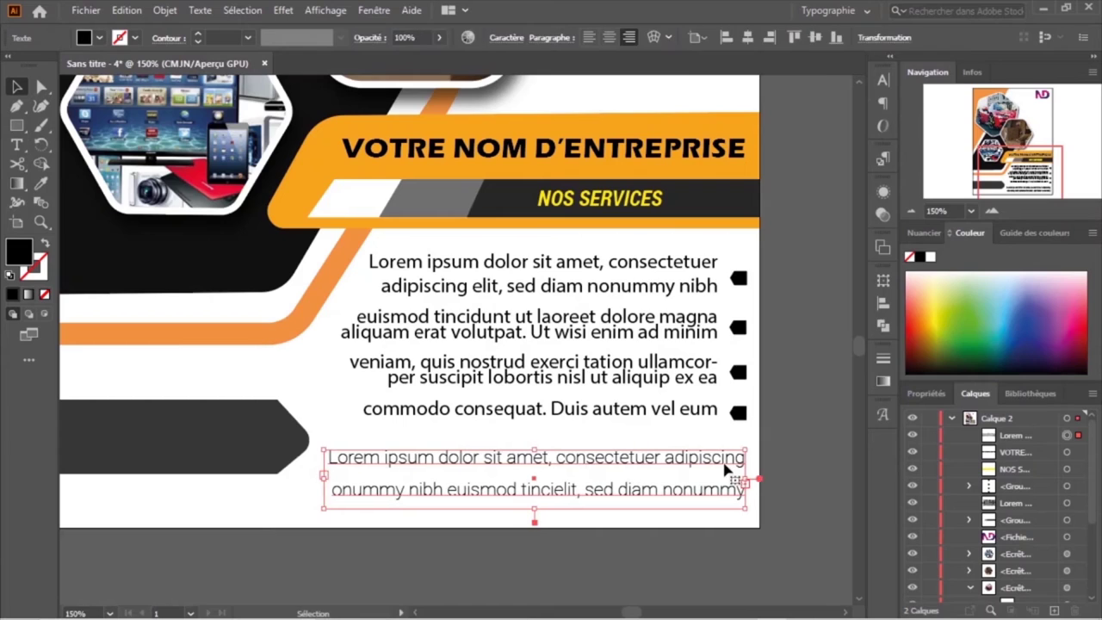
key(Right)
key(Right)
key(Right)
click(793, 438)
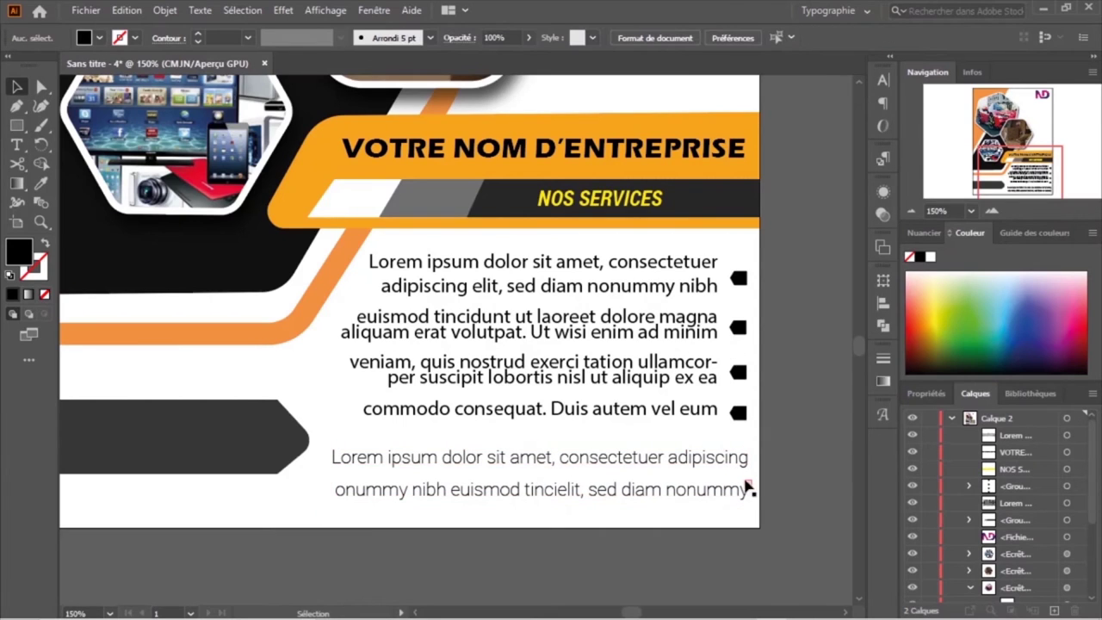
Step: Delete words from the lower paragraph to shorten it into two lines
click(17, 148)
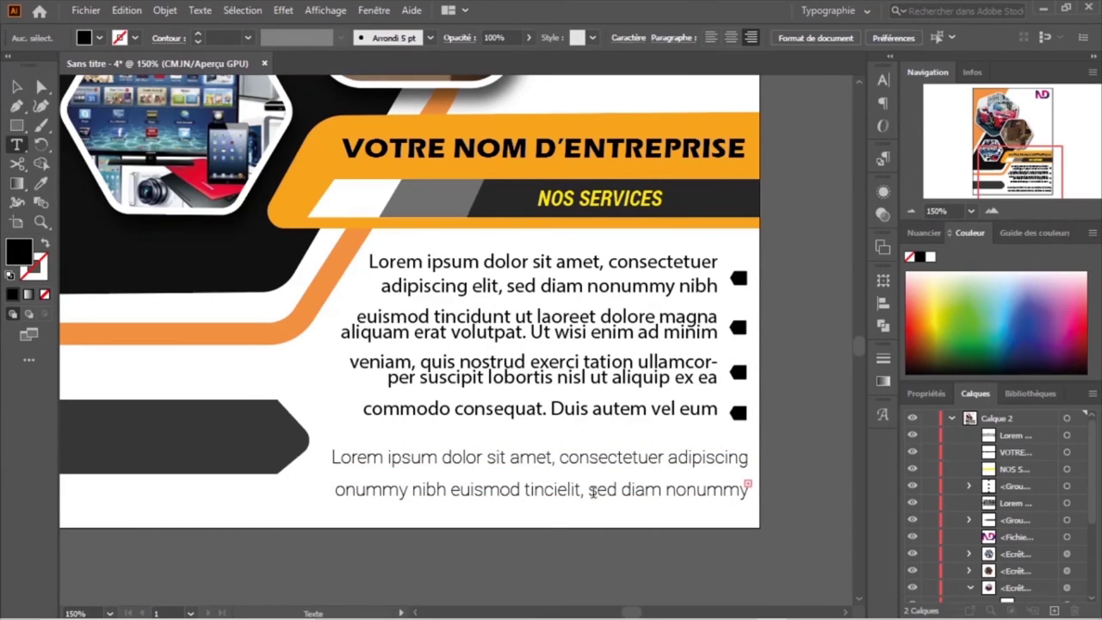
click(591, 491)
key(BackSpace)
key(BackSpace)
key(BackSpace)
key(BackSpace)
key(BackSpace)
key(BackSpace)
key(BackSpace)
key(BackSpace)
key(BackSpace)
key(BackSpace)
key(BackSpace)
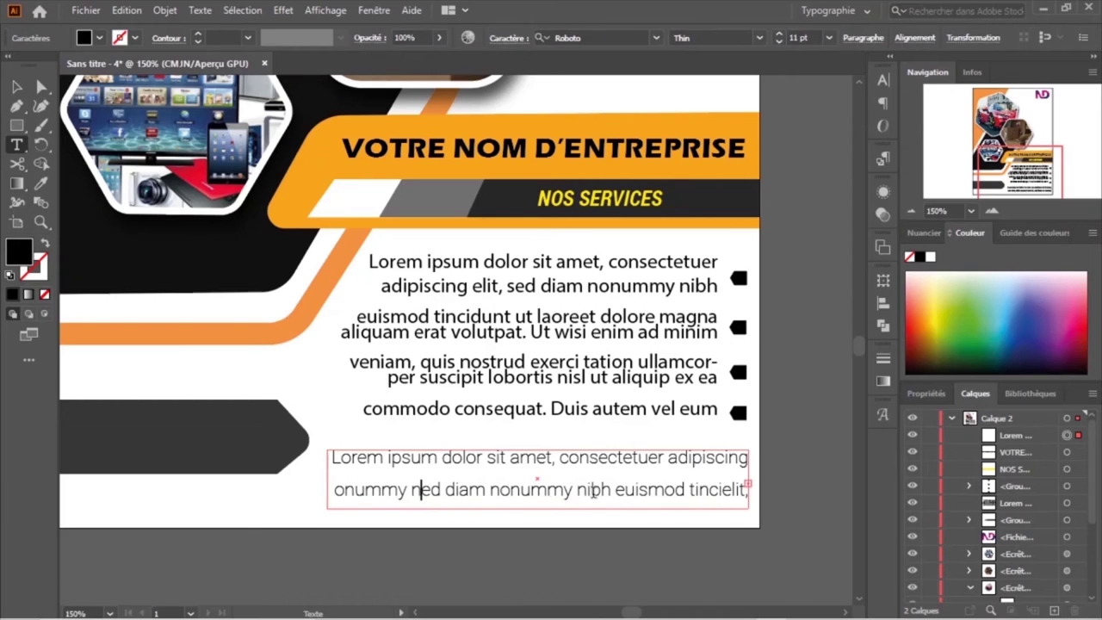
key(BackSpace)
key(BackSpace)
key(BackSpace)
key(BackSpace)
key(BackSpace)
key(BackSpace)
key(BackSpace)
key(BackSpace)
key(BackSpace)
key(BackSpace)
key(BackSpace)
key(BackSpace)
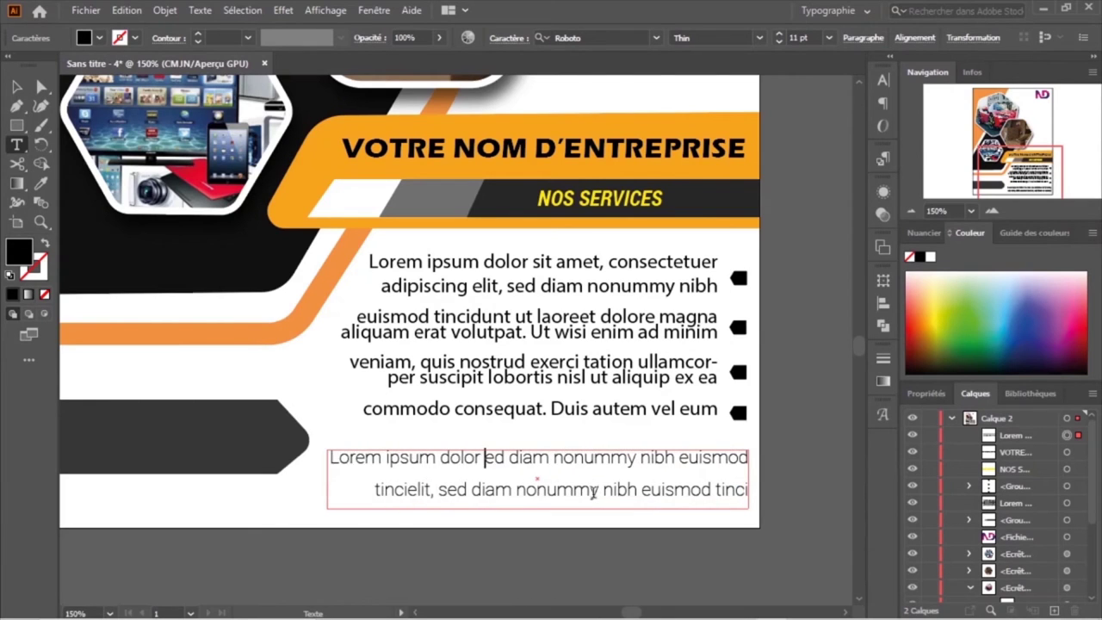
key(BackSpace)
key(BackSpace)
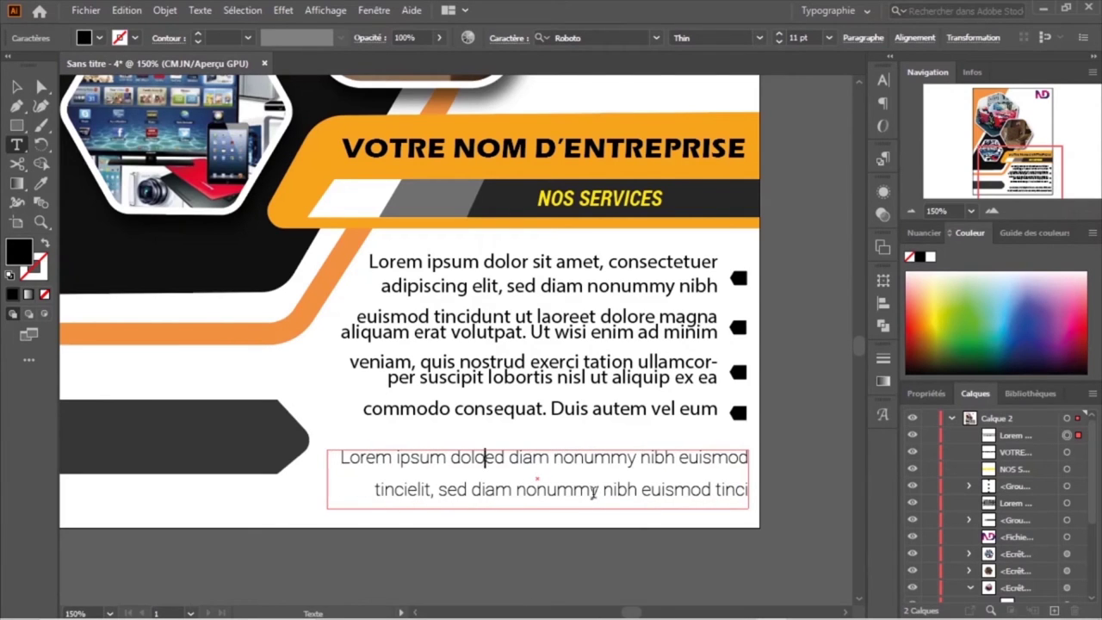
key(Escape)
click(816, 456)
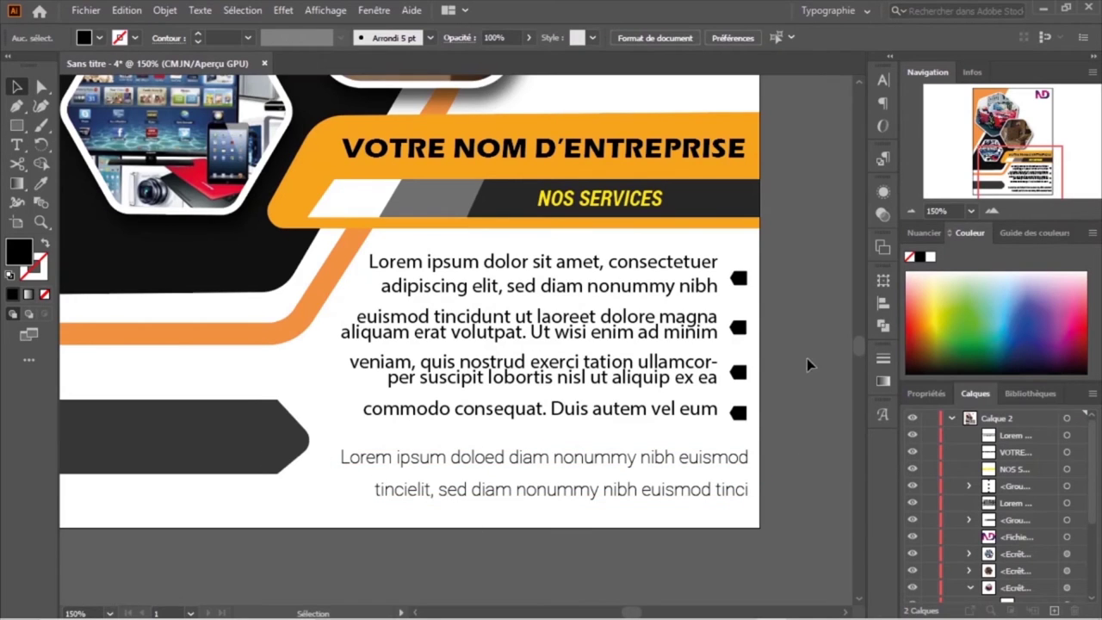
click(288, 201)
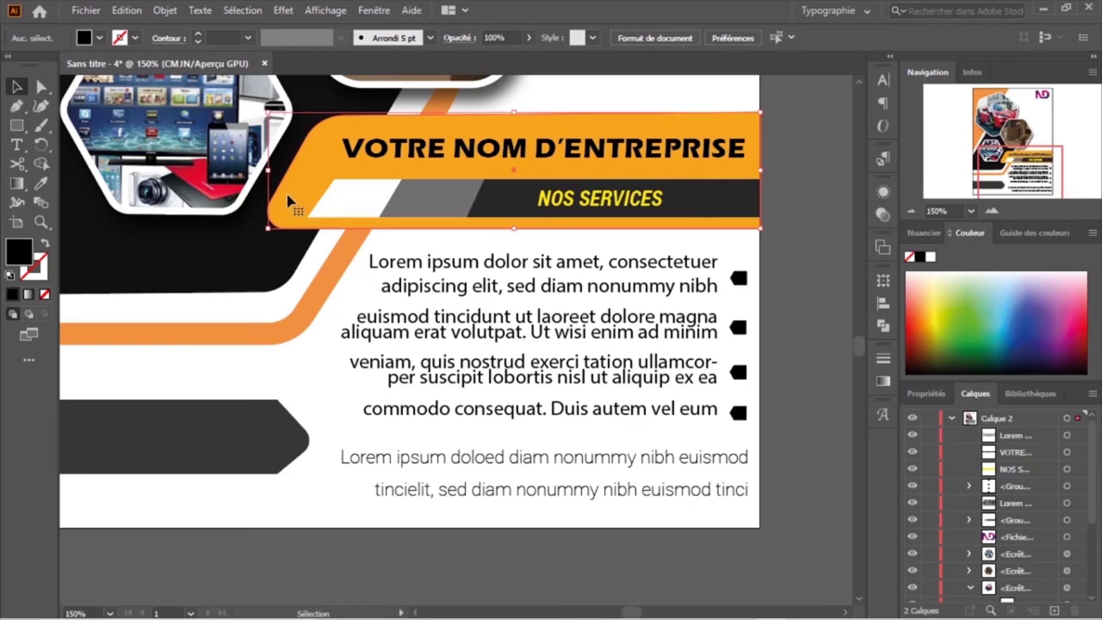
Step: Give the banner a Produit drop shadow: 54% opacity, X 0 px, Y 6 px, 3 px blur
click(325, 10)
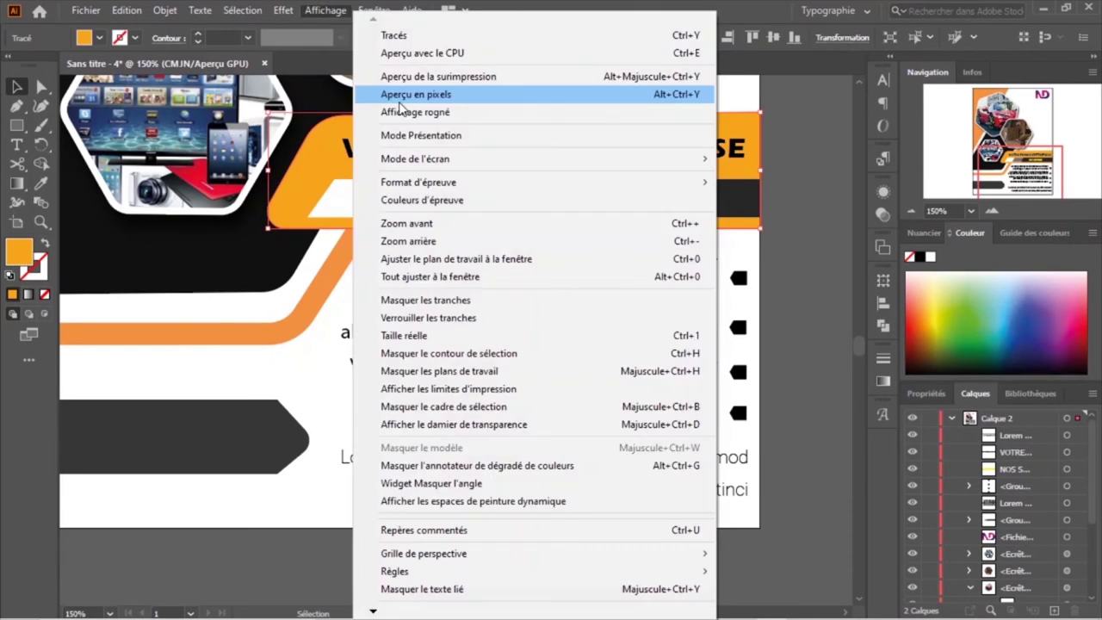
click(591, 265)
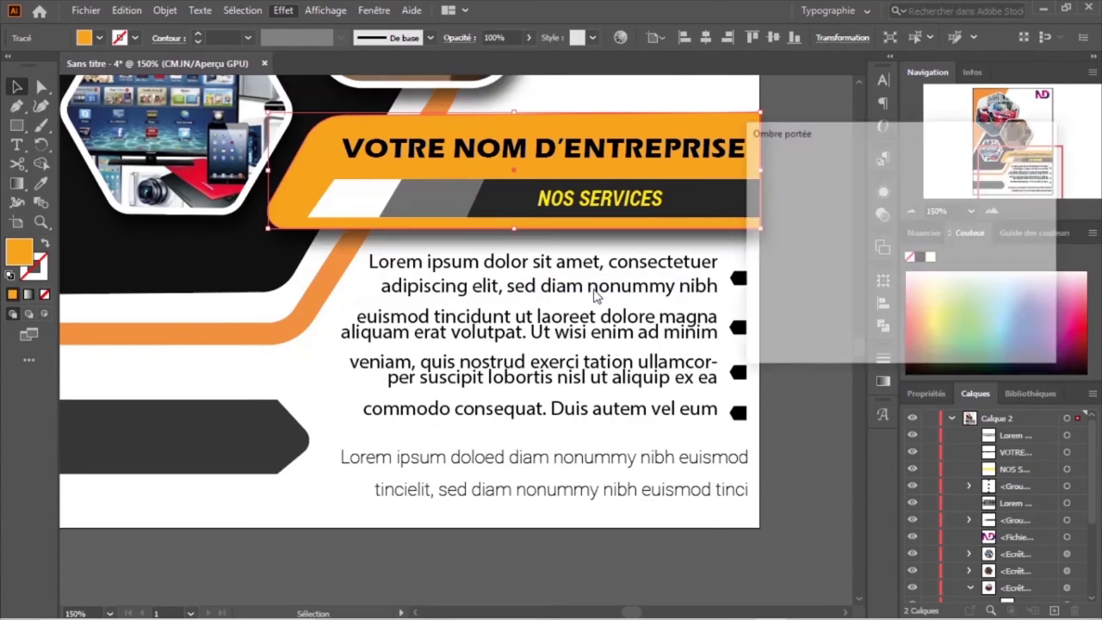
click(836, 274)
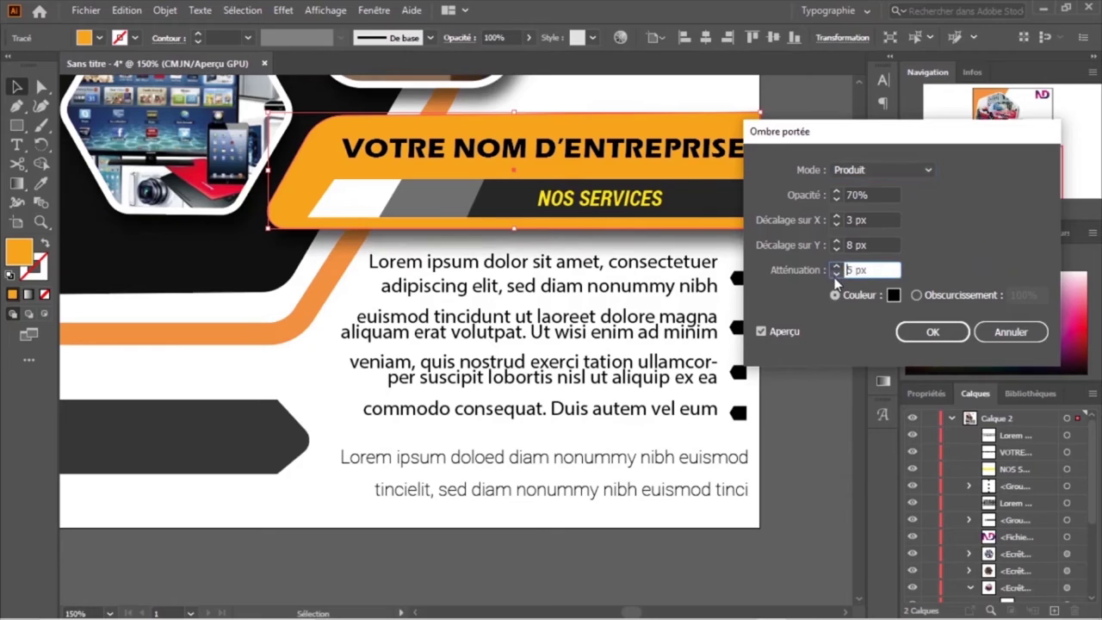
click(836, 222)
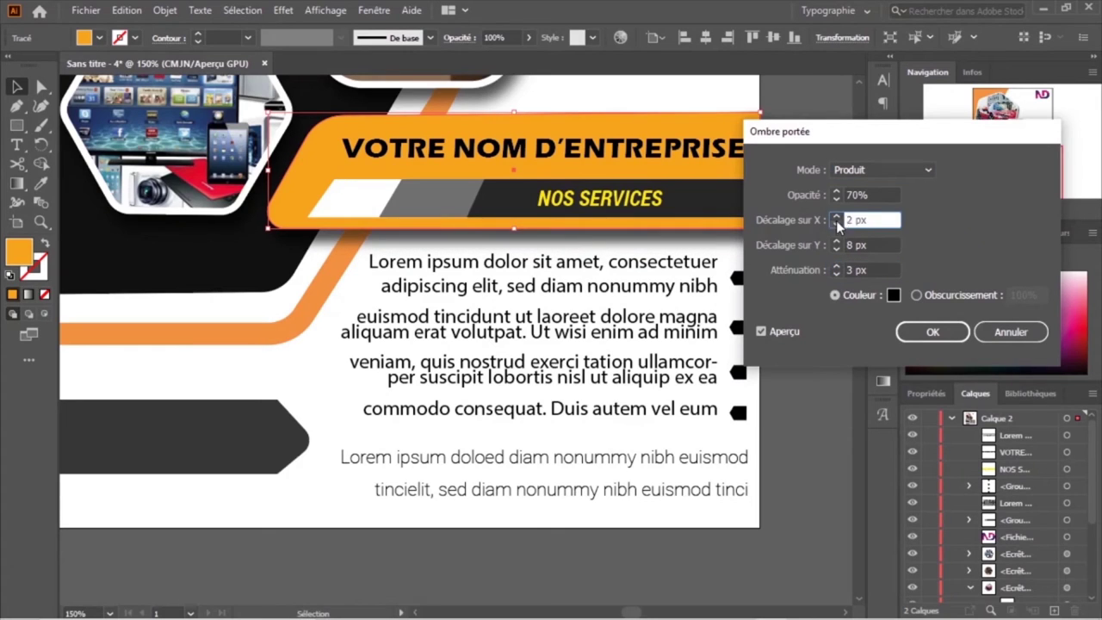
click(834, 200)
click(834, 200)
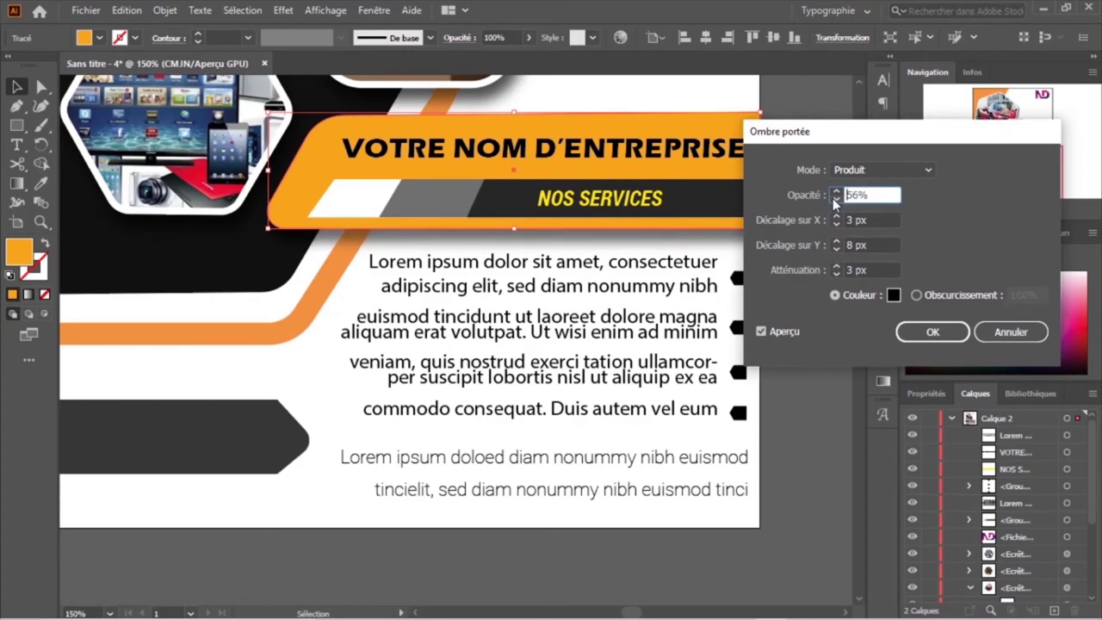
click(834, 199)
mouse_move(865, 131)
mouse_down()
mouse_move(958, 344)
mouse_move(956, 127)
mouse_up()
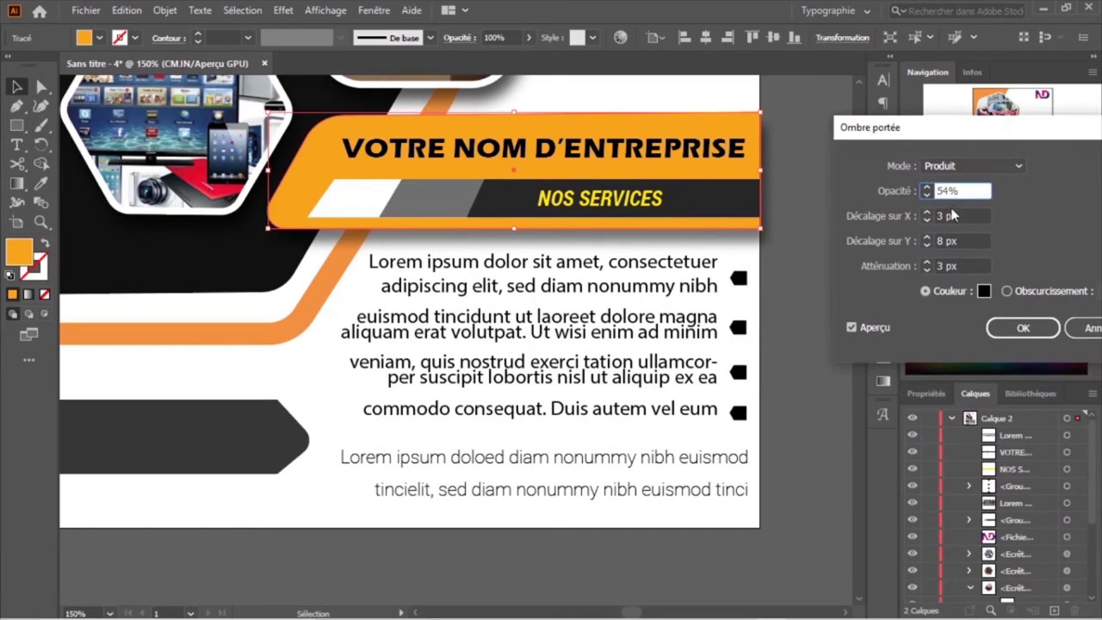
click(926, 245)
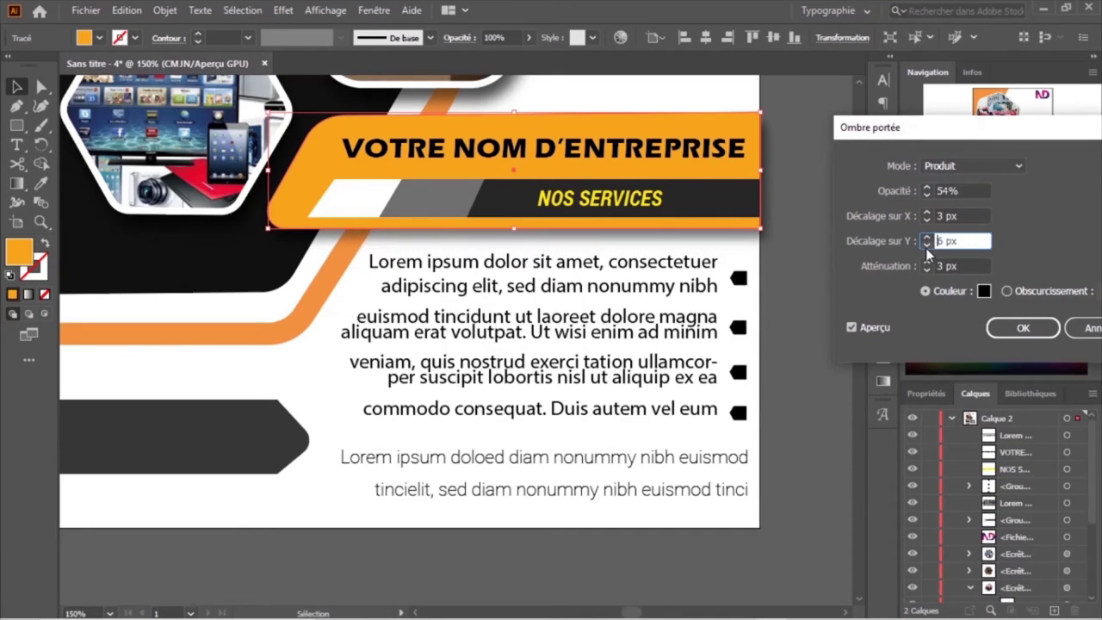
click(928, 218)
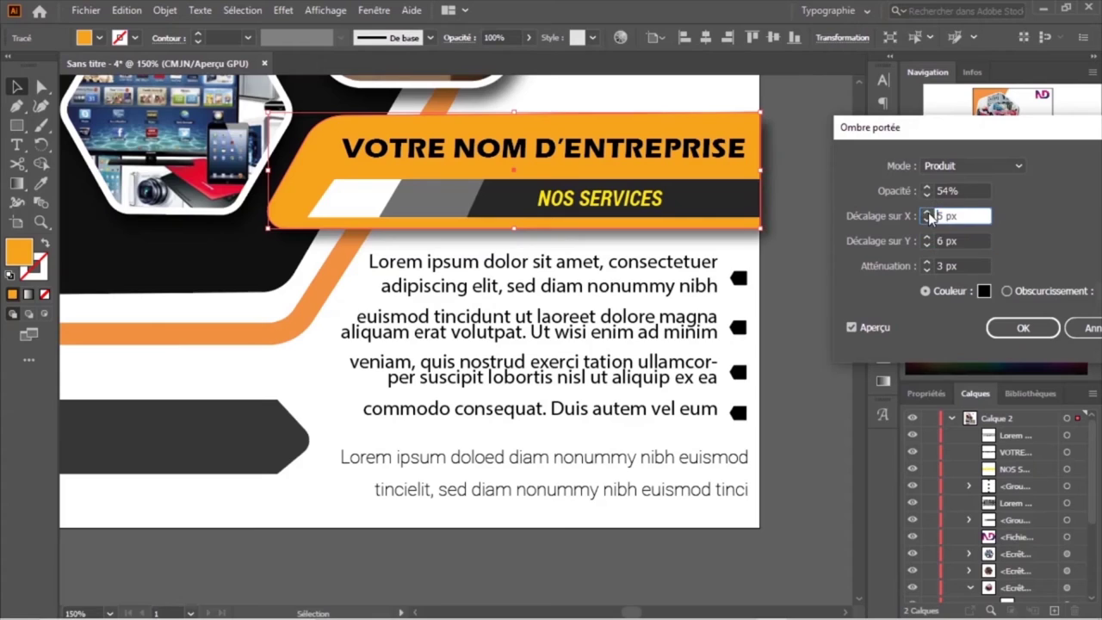
click(928, 218)
text(0)
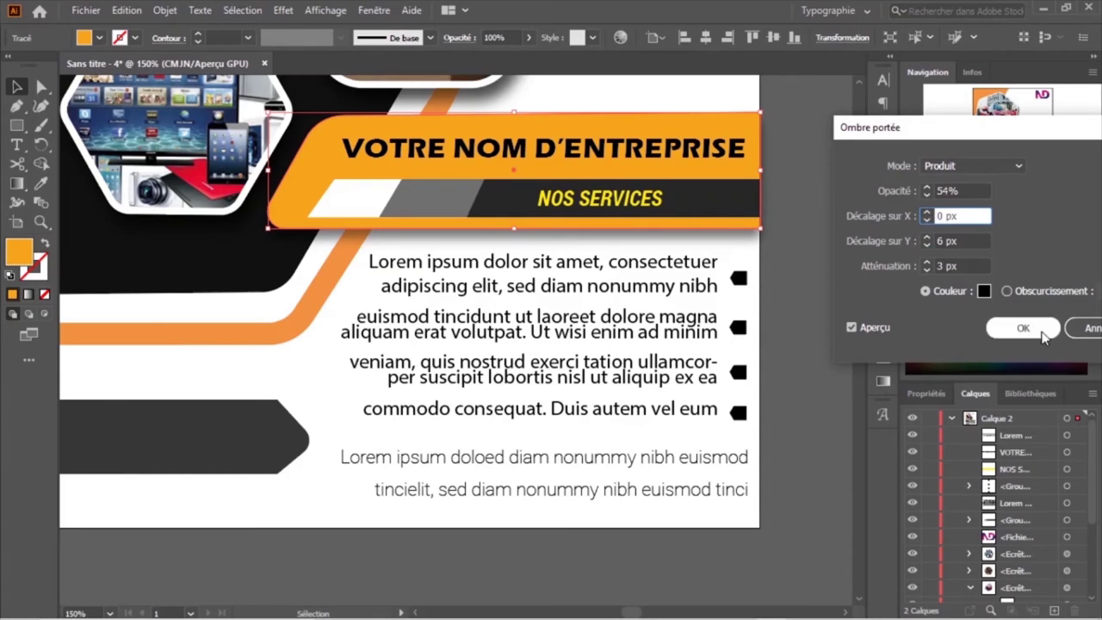
click(1045, 327)
click(819, 229)
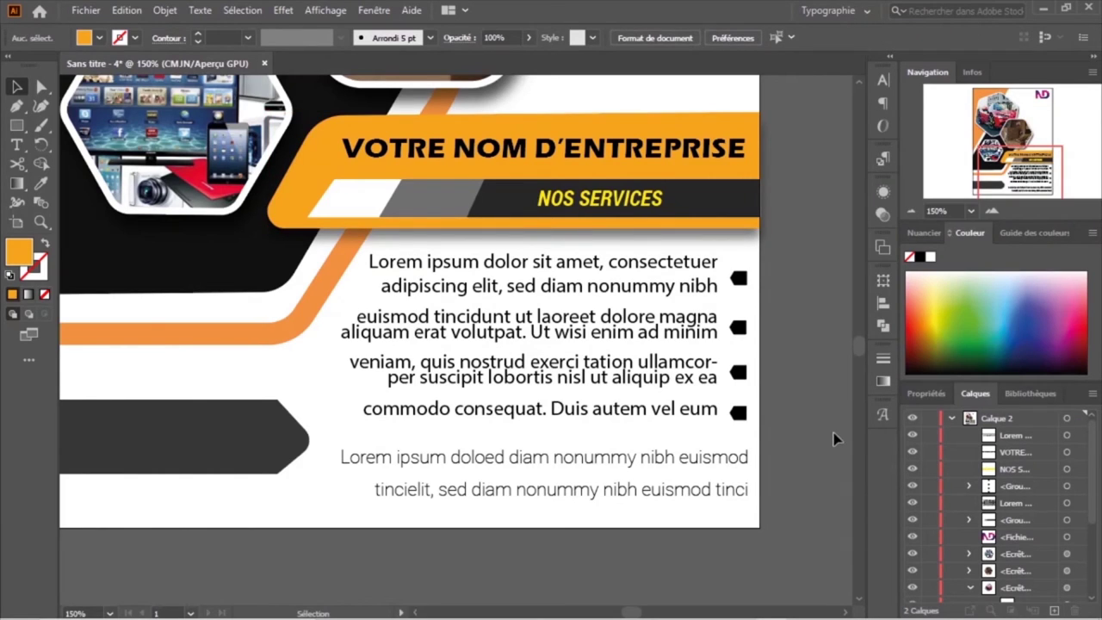
Step: Add a drop shadow to the bullet-marker group and set its vertical offset to 0 px
click(740, 278)
click(283, 10)
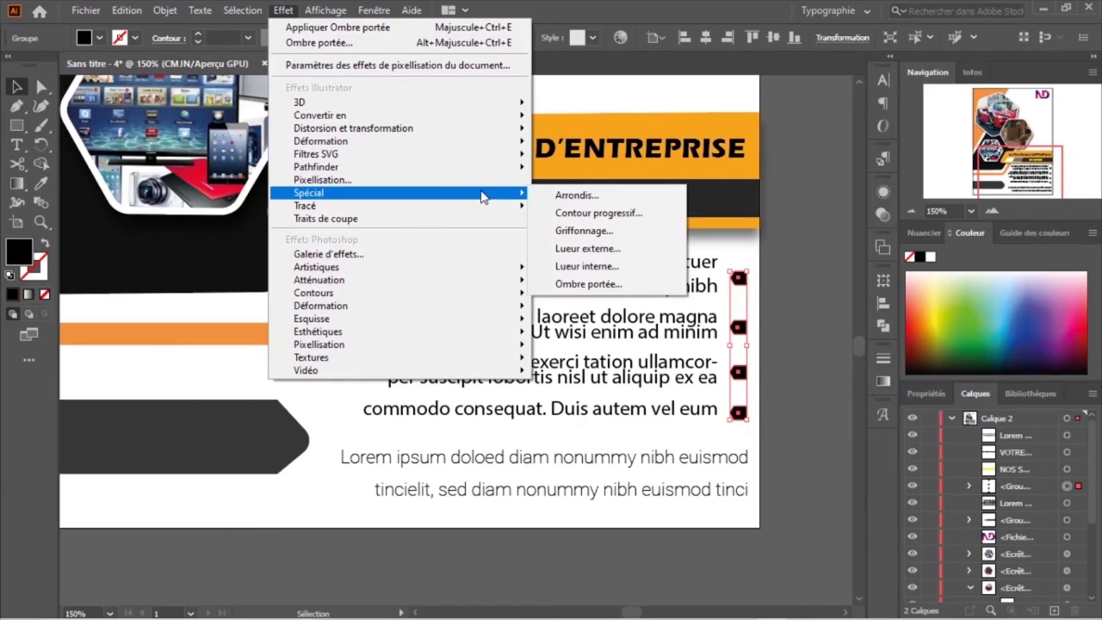
click(587, 284)
click(926, 266)
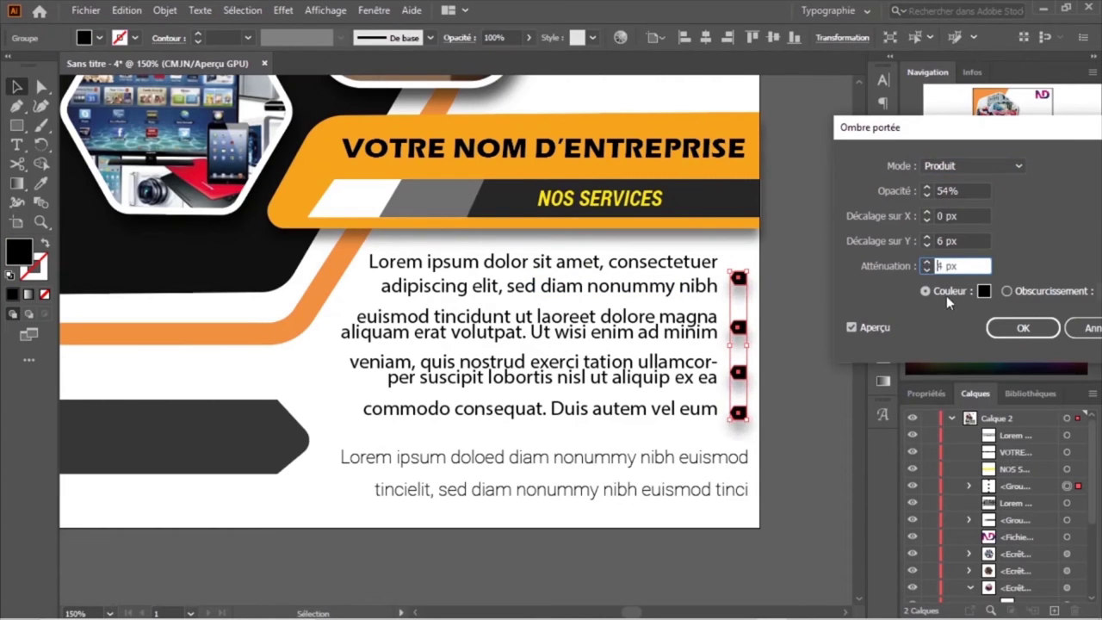
click(927, 246)
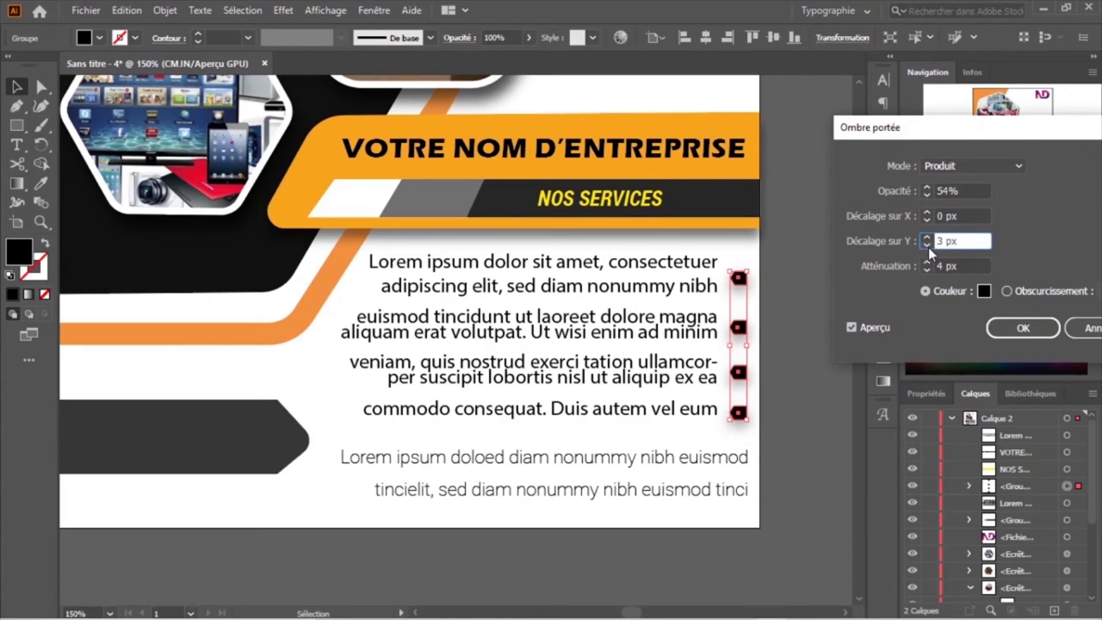
click(926, 268)
click(926, 246)
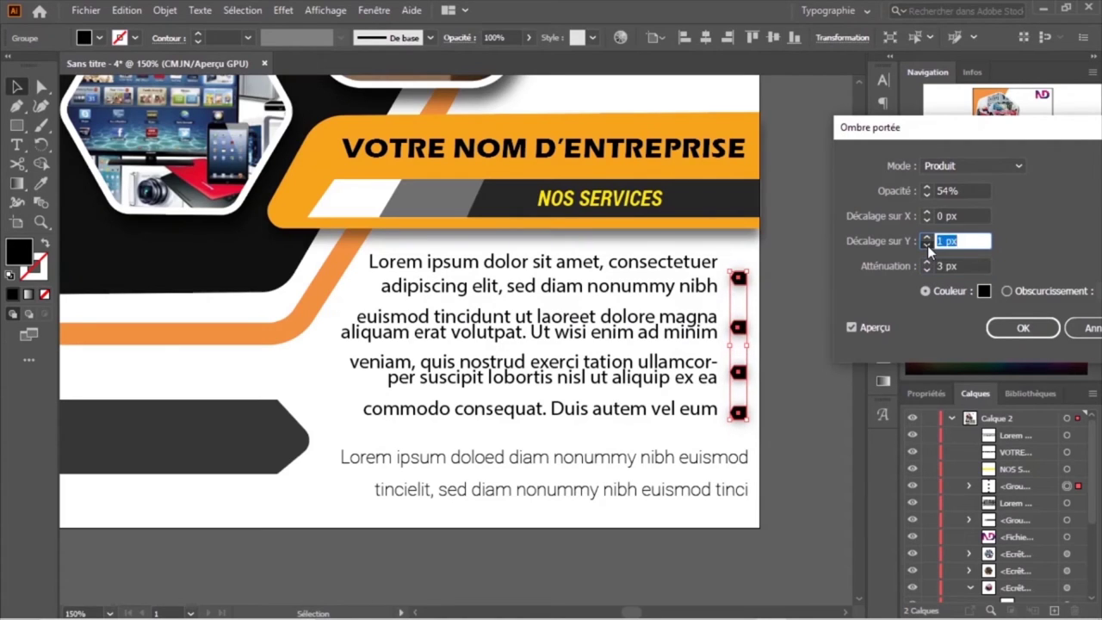
click(926, 244)
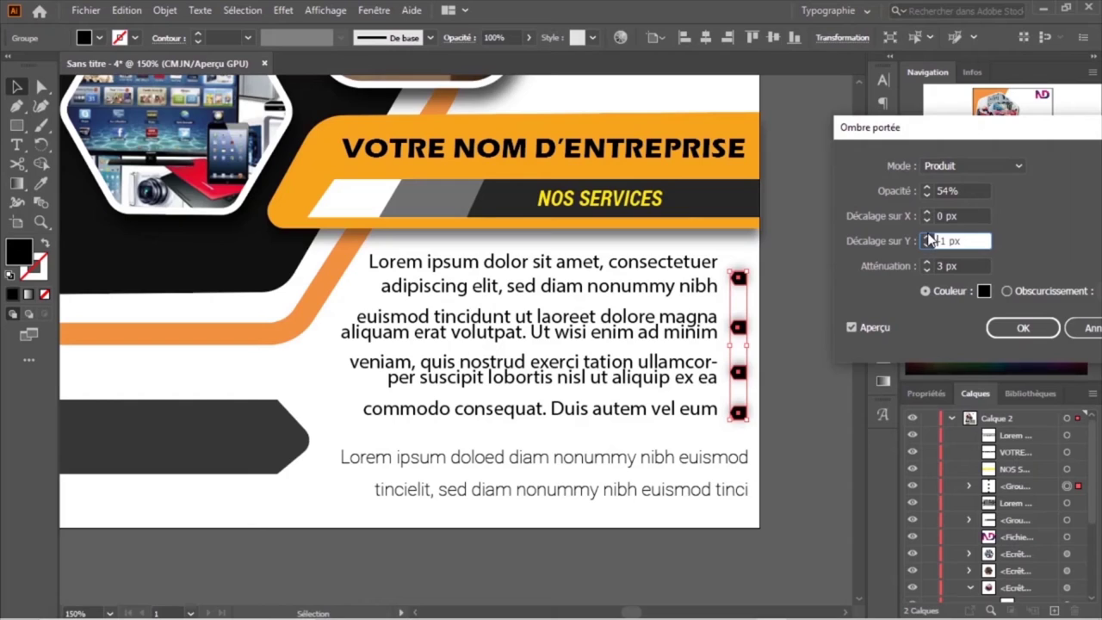
click(927, 244)
Step: Shift the shadow to X -2 px, reduce the blur, and apply it at 54% opacity
double_click(926, 210)
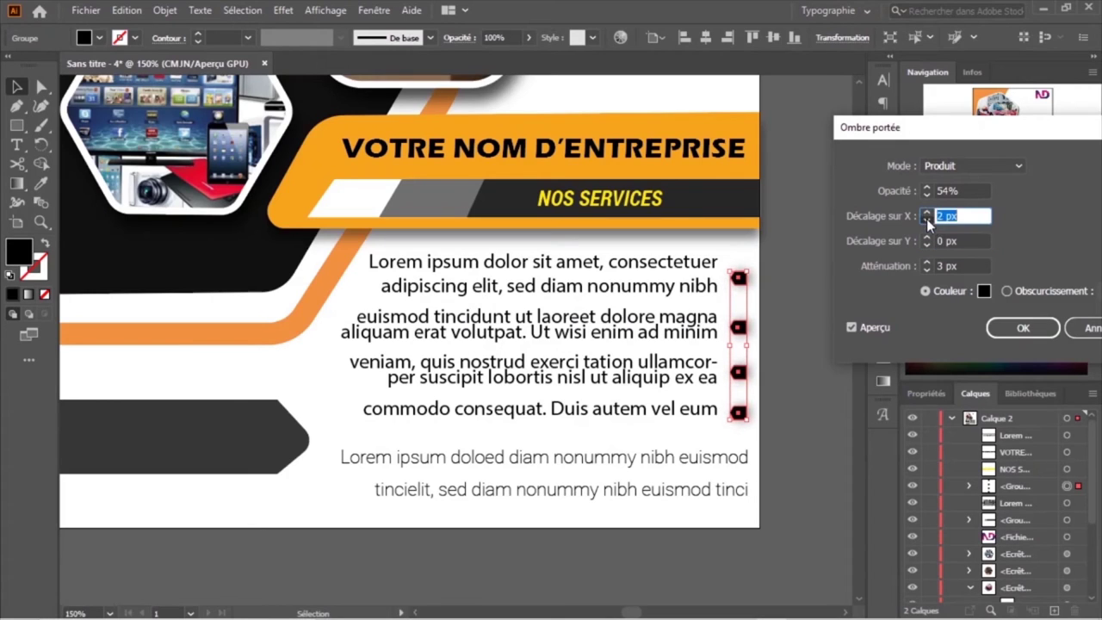
click(926, 218)
click(926, 219)
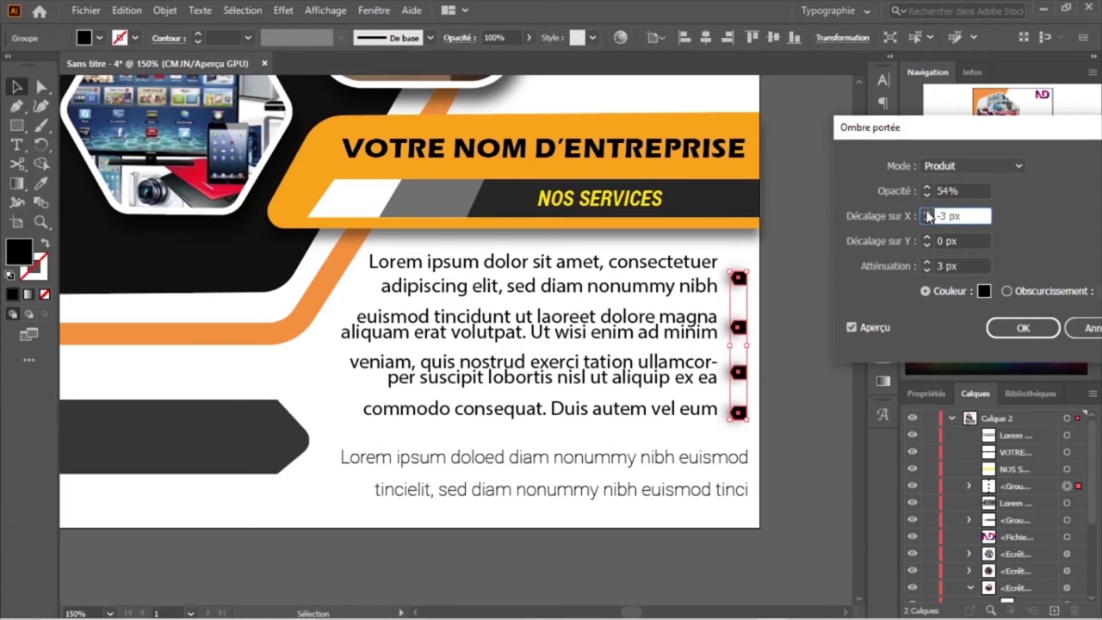
click(925, 262)
click(925, 269)
click(925, 269)
click(925, 269)
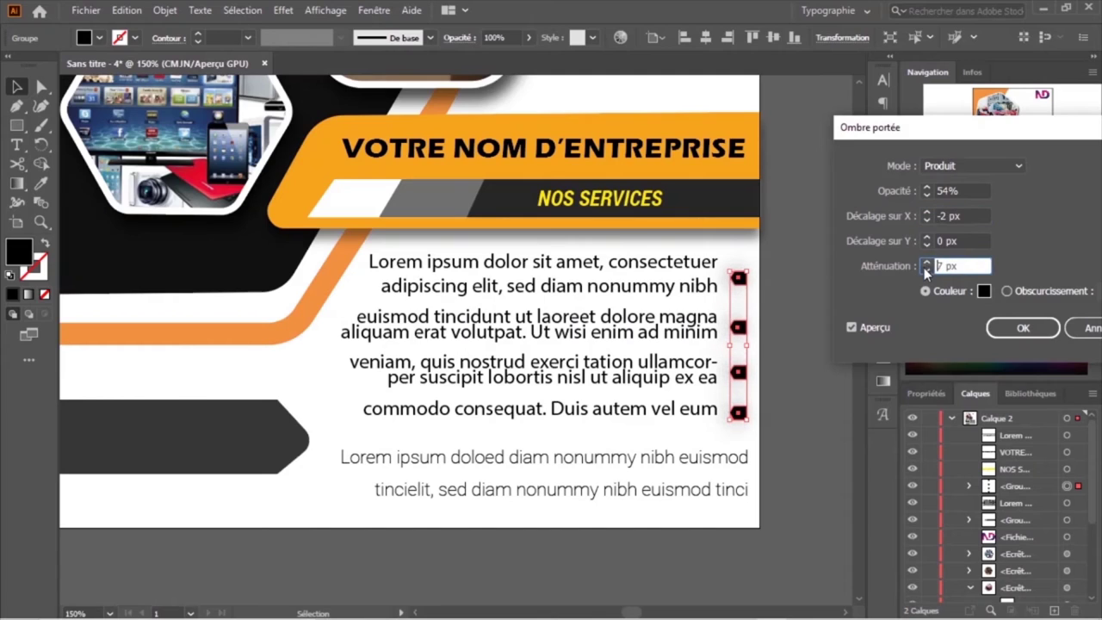
click(925, 269)
click(1024, 335)
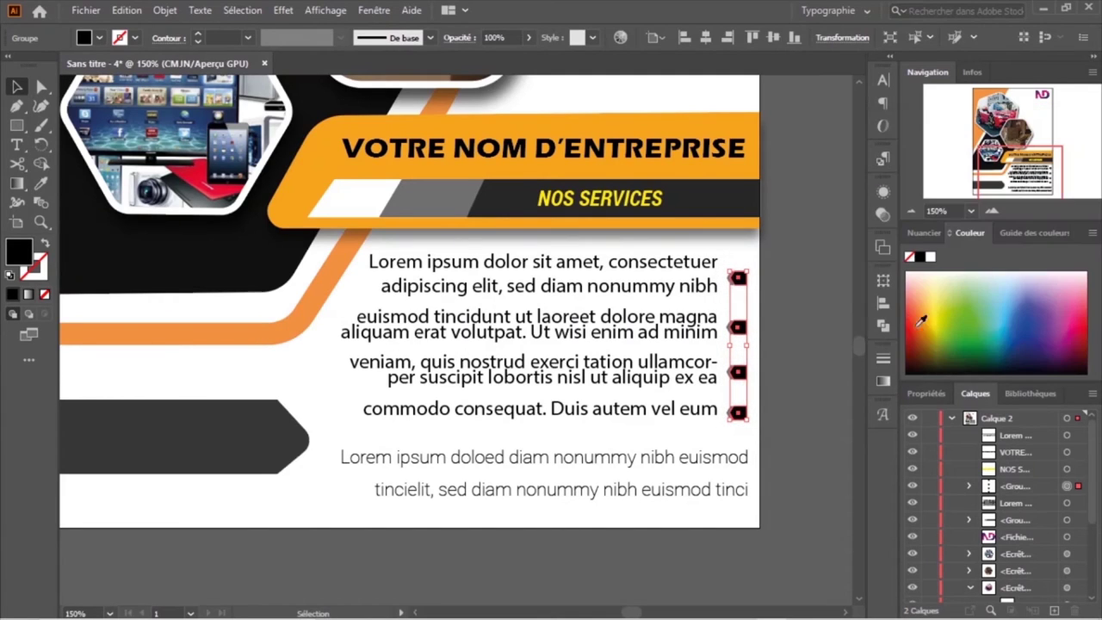
click(783, 294)
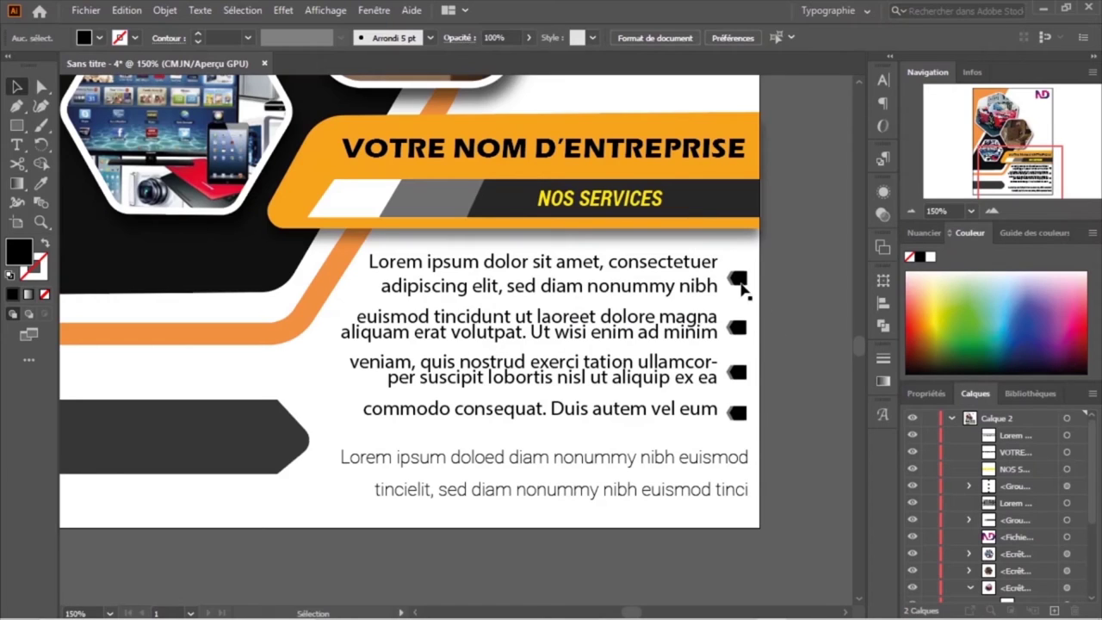
Step: Reopen the bullet markers' drop shadow, set its blur to 2 px, then close the Appearance panel
click(740, 288)
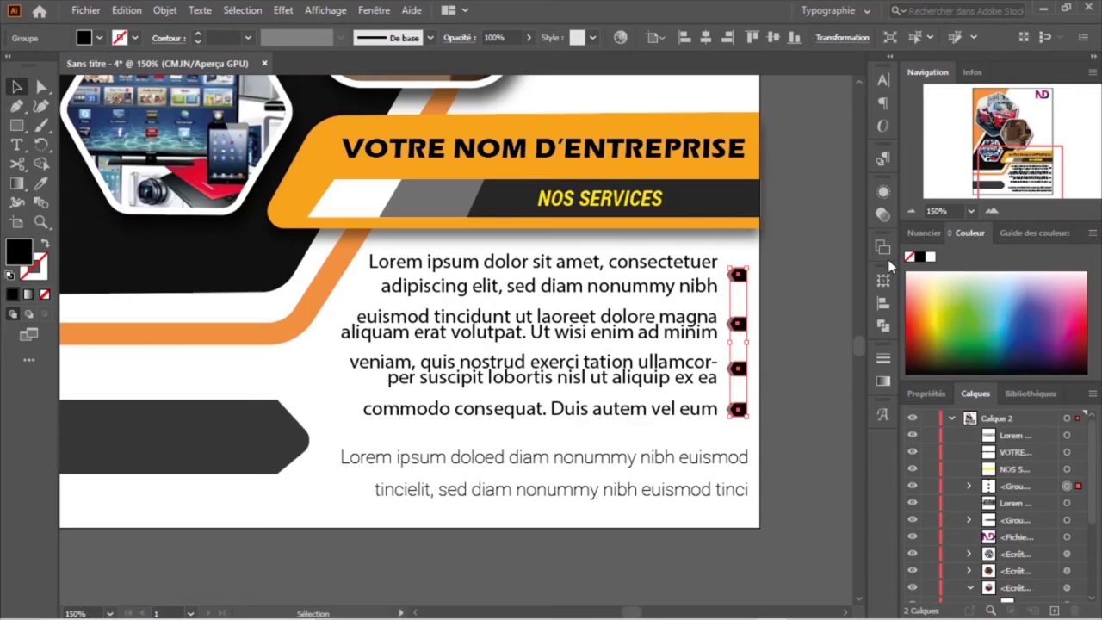
click(883, 218)
click(692, 186)
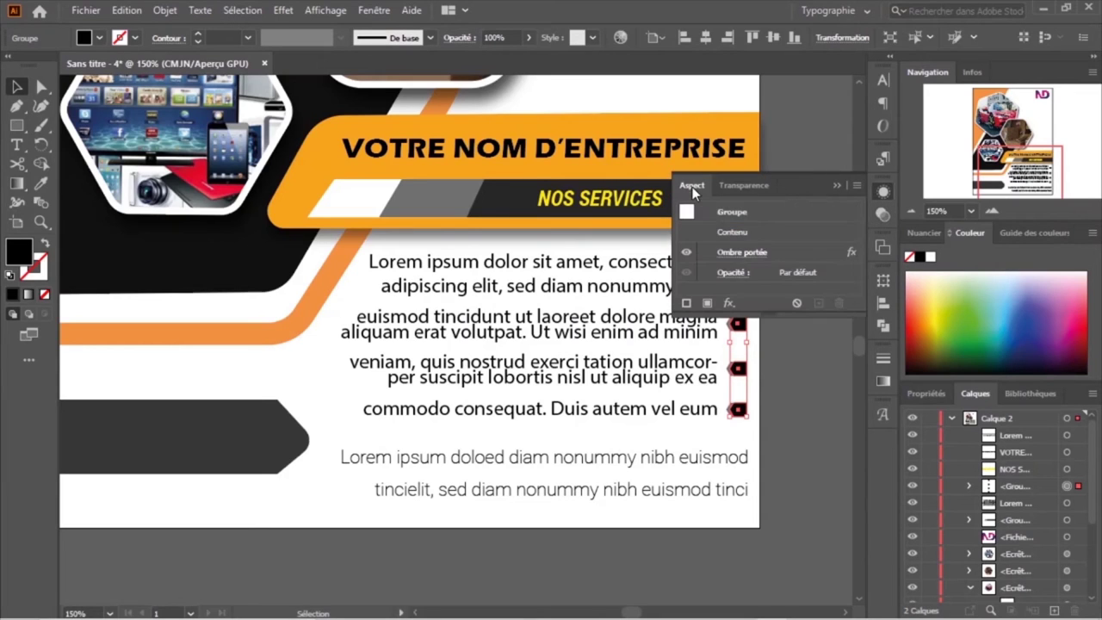
click(744, 252)
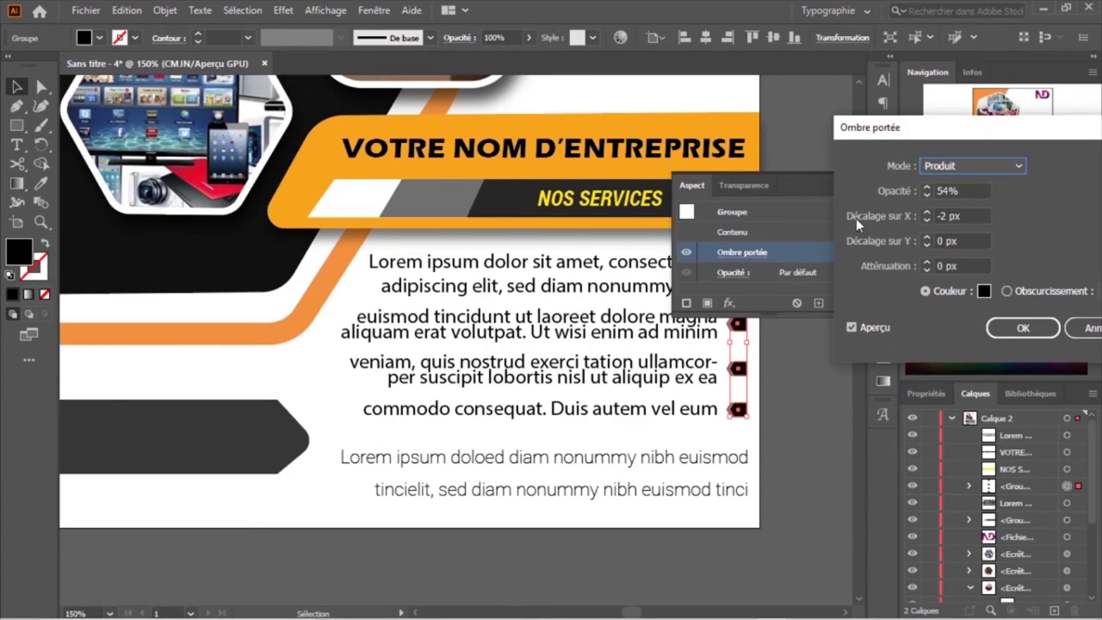
click(926, 263)
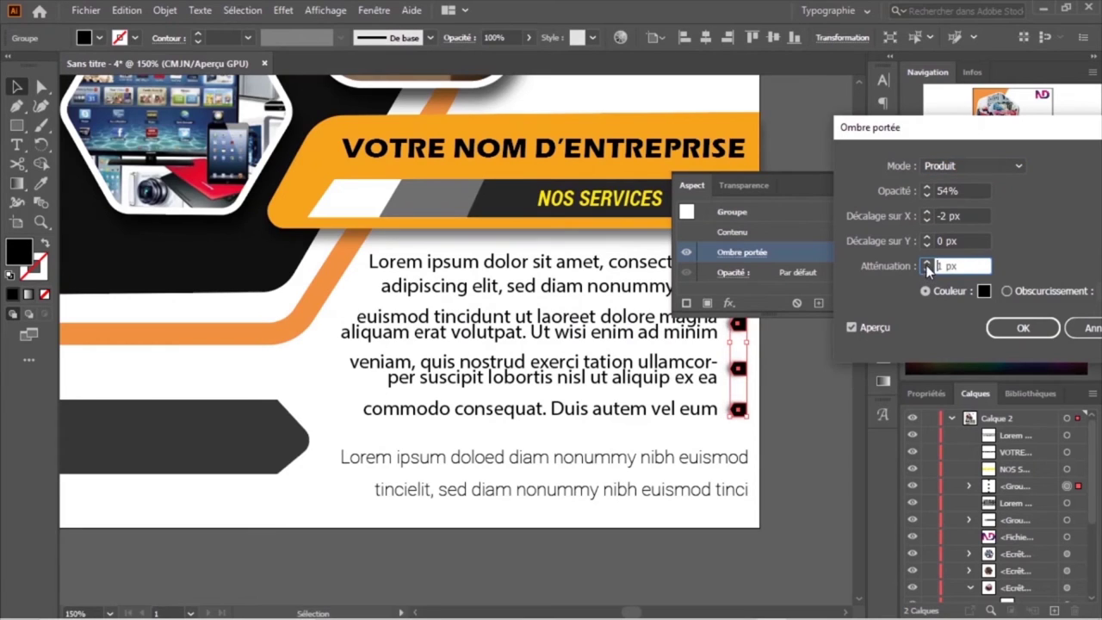
click(1023, 328)
click(843, 407)
click(835, 185)
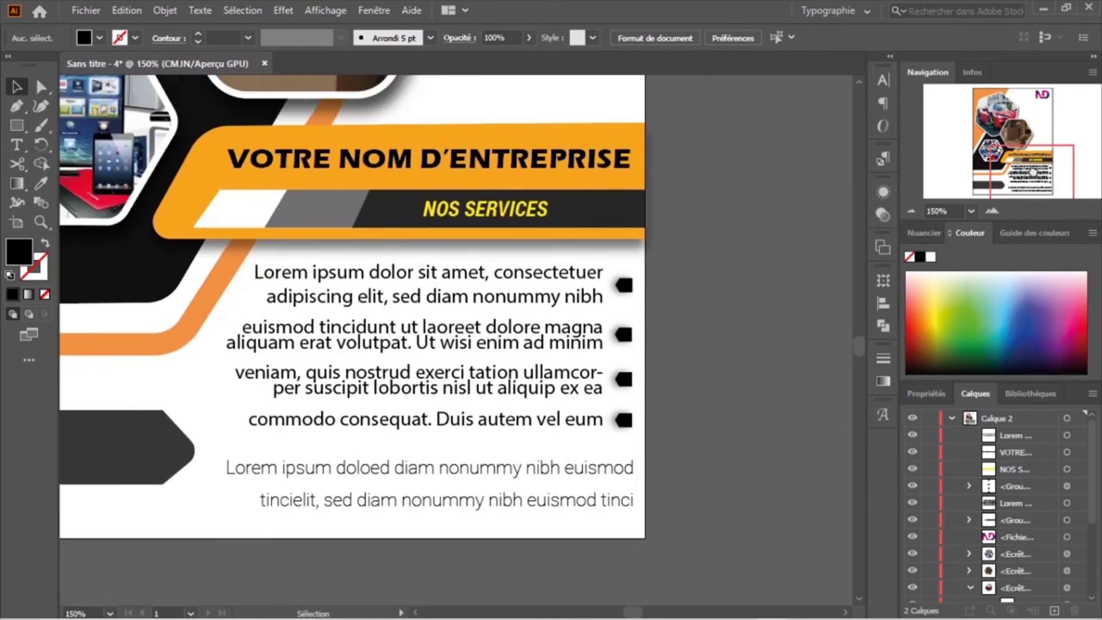
Step: Type 'NOUS CONTACTEZ' and move it onto the lower-left dark grey band
drag(1019, 172, 1008, 172)
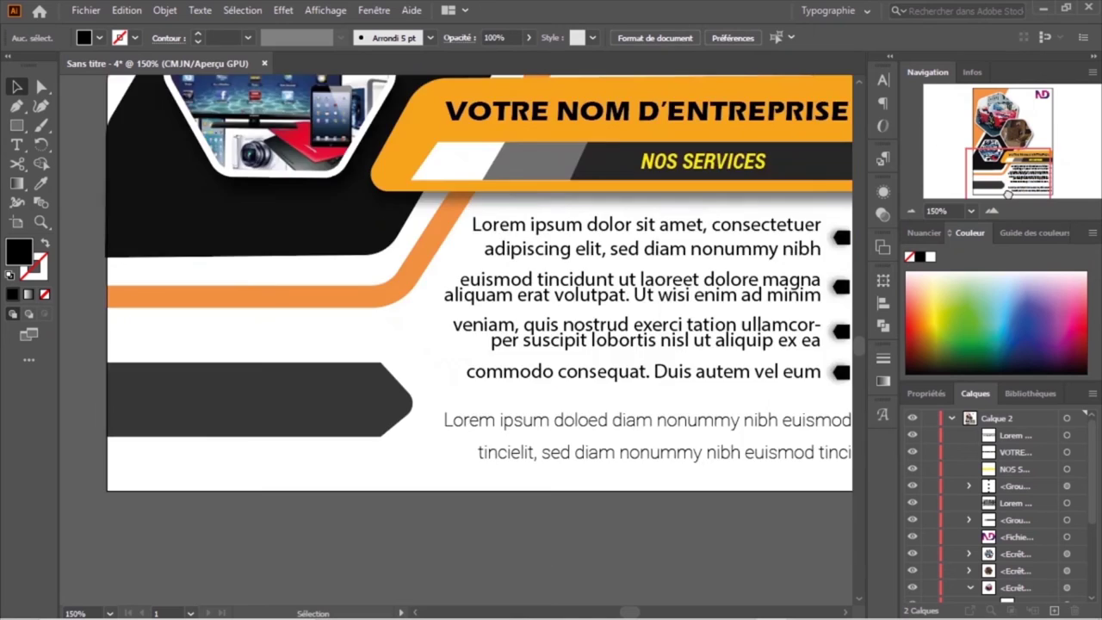
drag(477, 269, 629, 120)
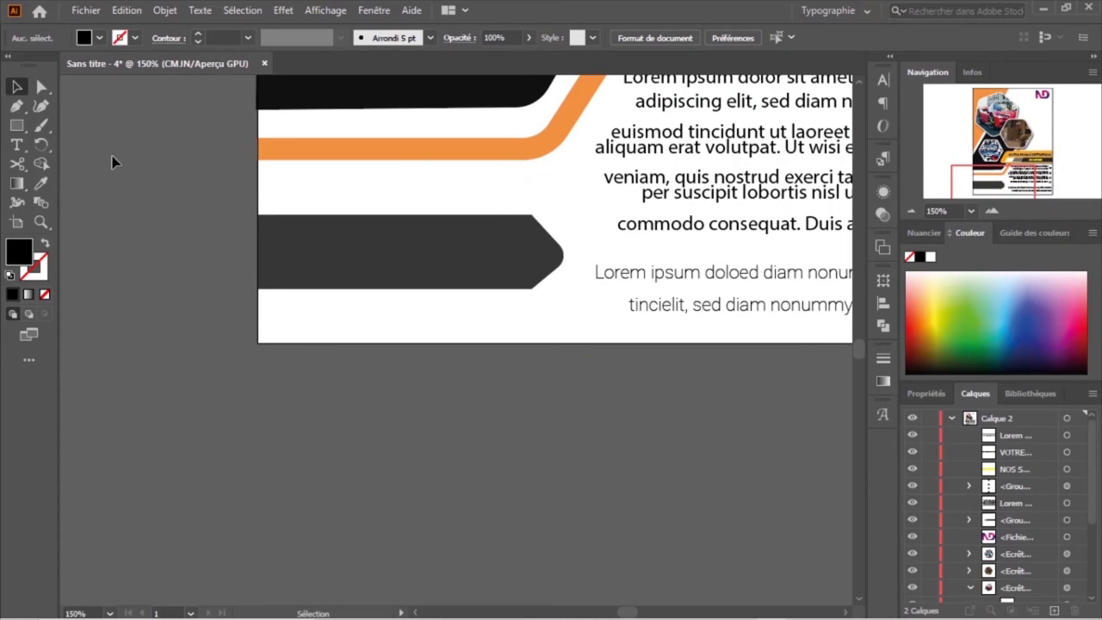
click(17, 144)
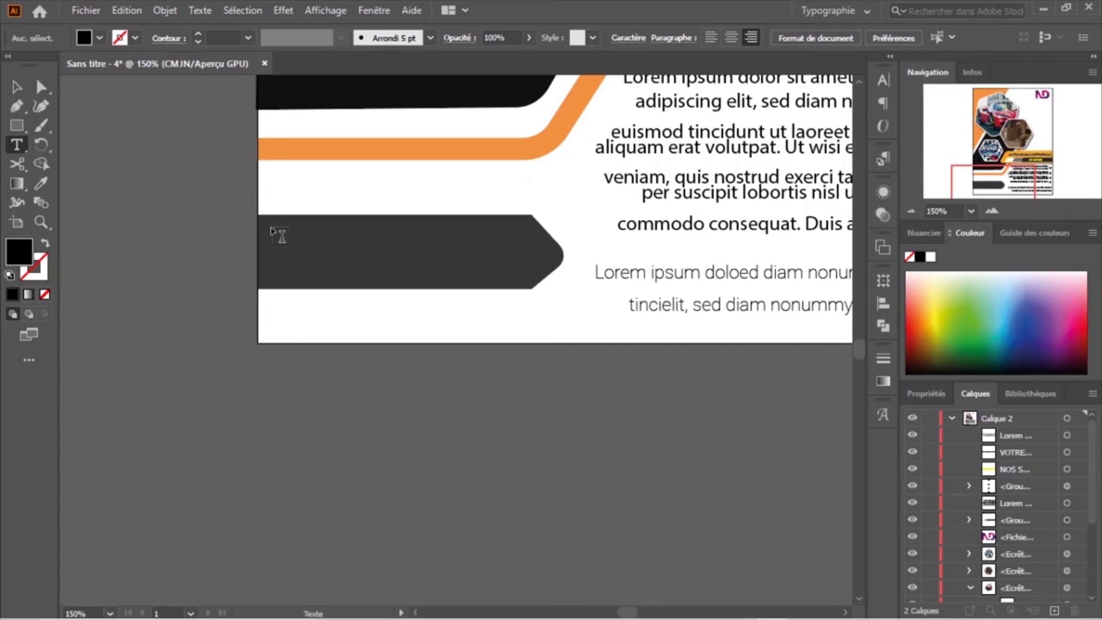
click(270, 224)
text(NOUS)
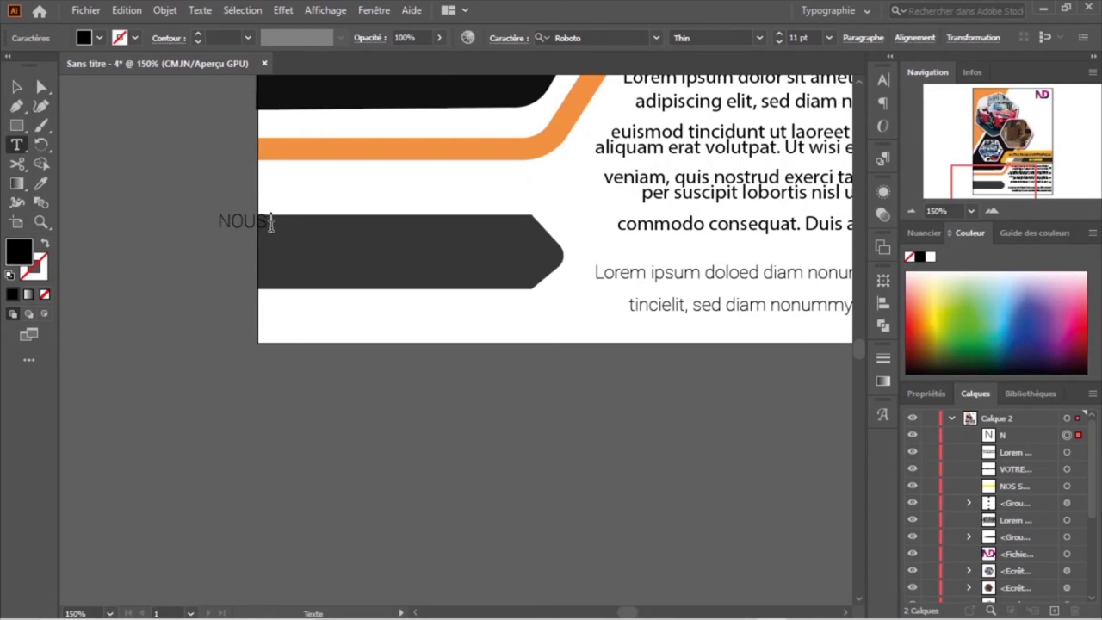
text( CONTACTEZ)
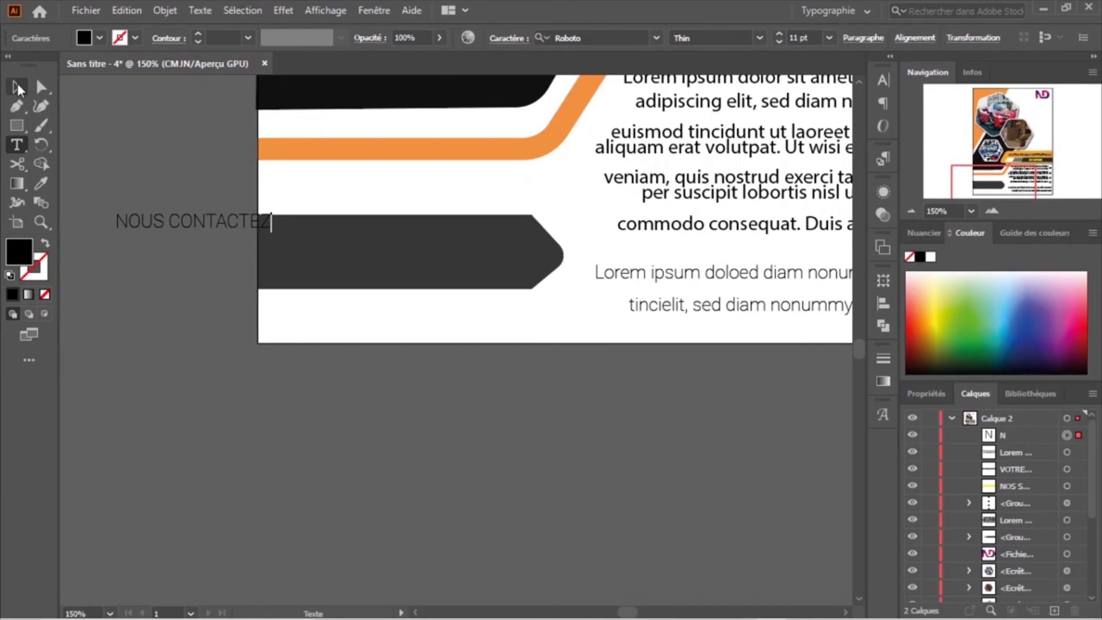
click(17, 86)
mouse_move(233, 220)
mouse_down()
mouse_move(420, 226)
mouse_move(386, 229)
mouse_up()
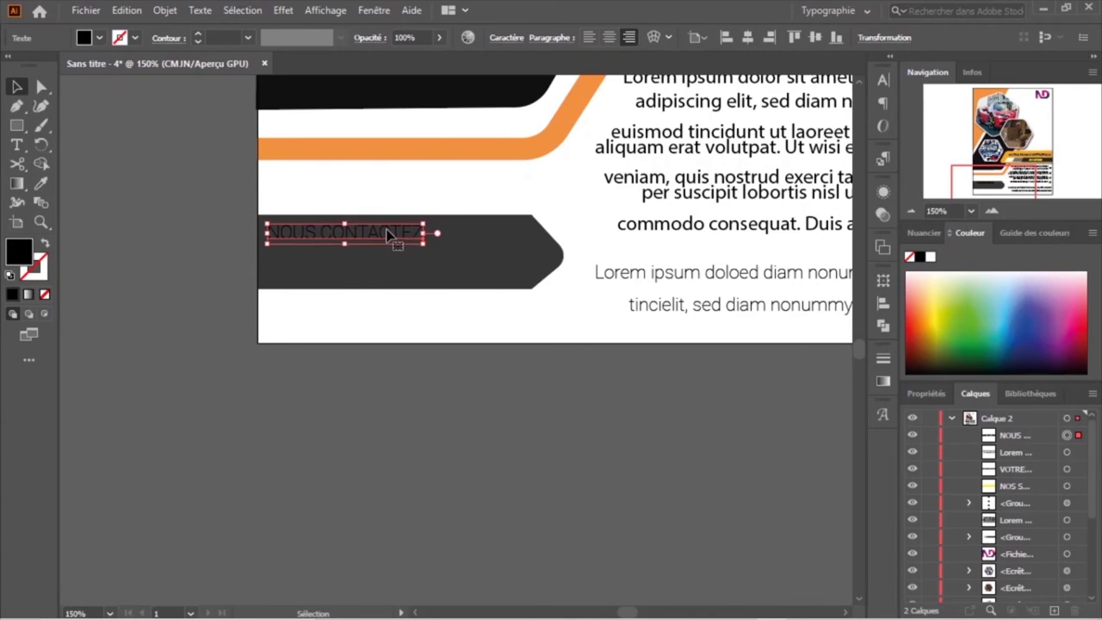
Step: Make NOUS CONTACTEZ white Roboto Condensed Bold and nudge it two steps left
click(930, 256)
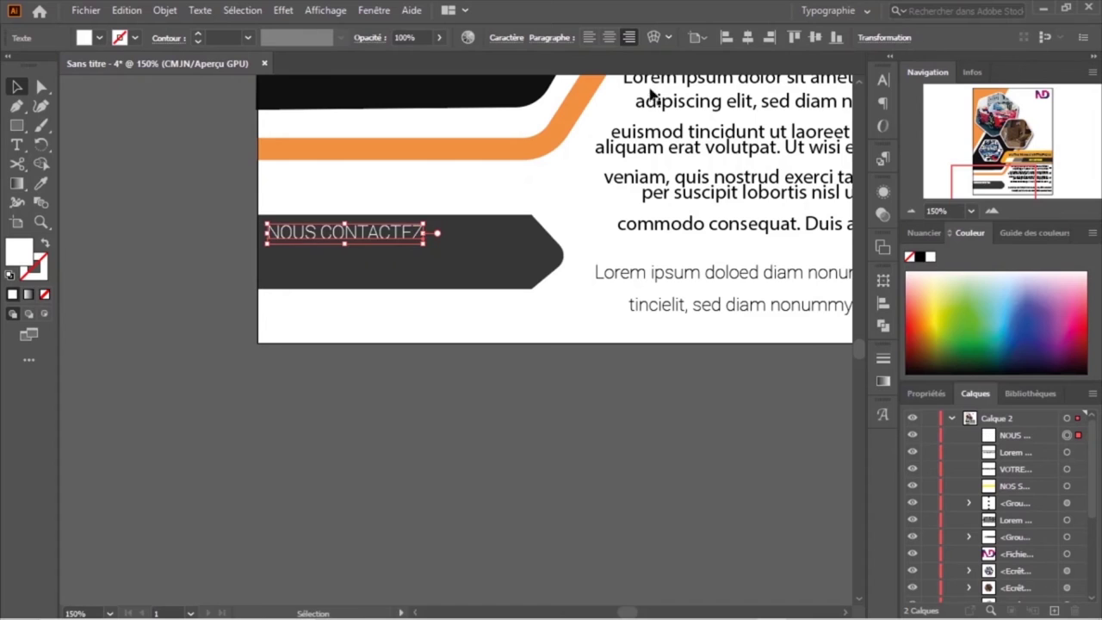
click(881, 81)
click(771, 98)
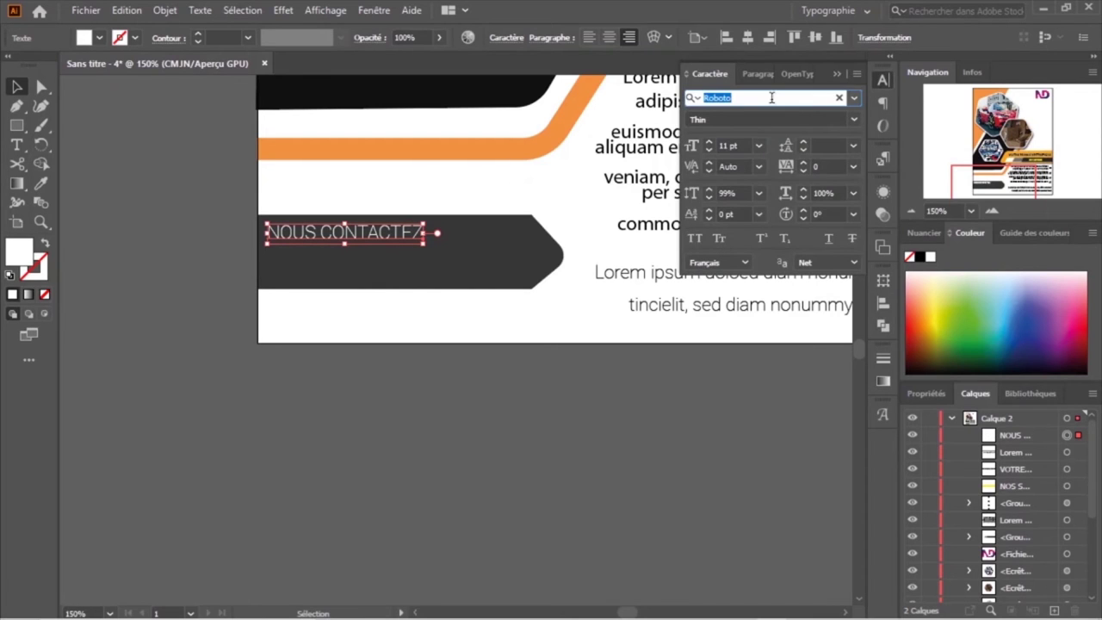
click(855, 98)
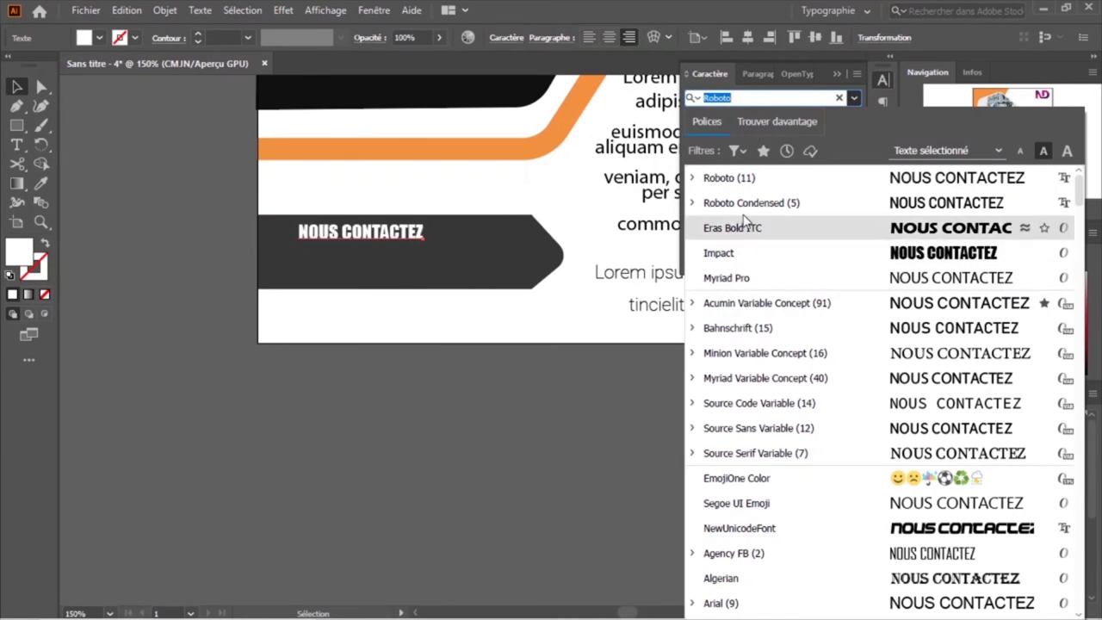
click(772, 203)
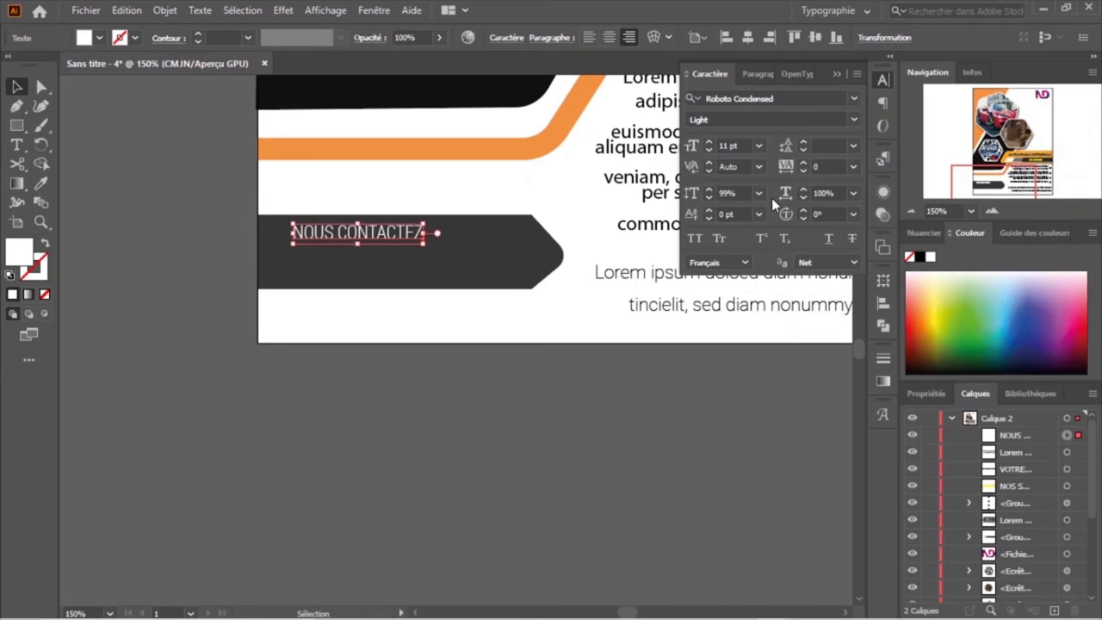
click(805, 120)
click(711, 187)
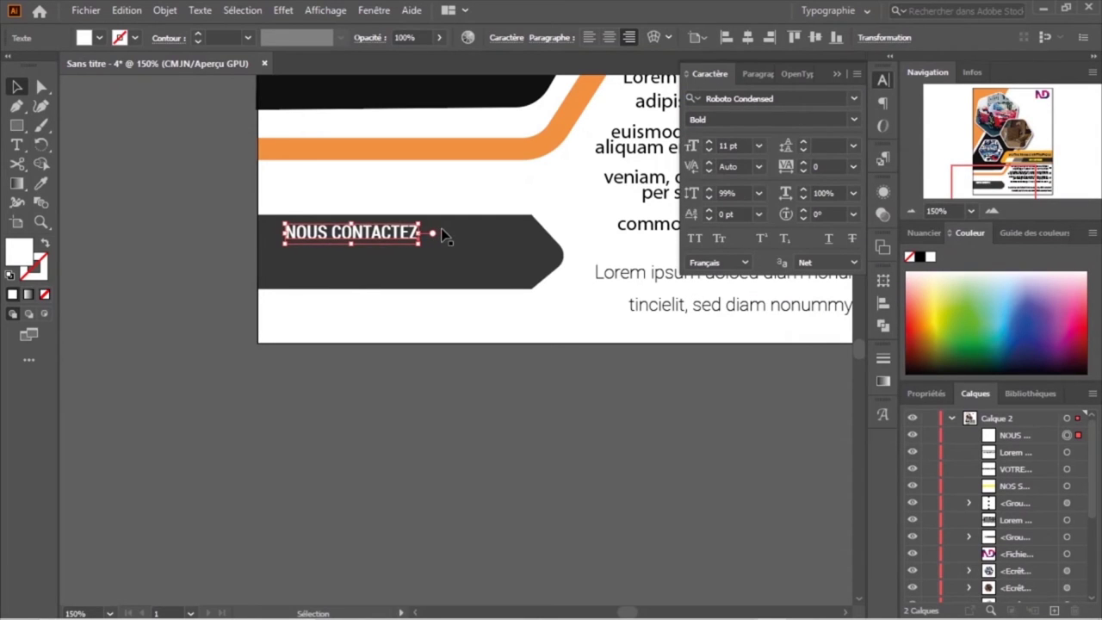
key(Left)
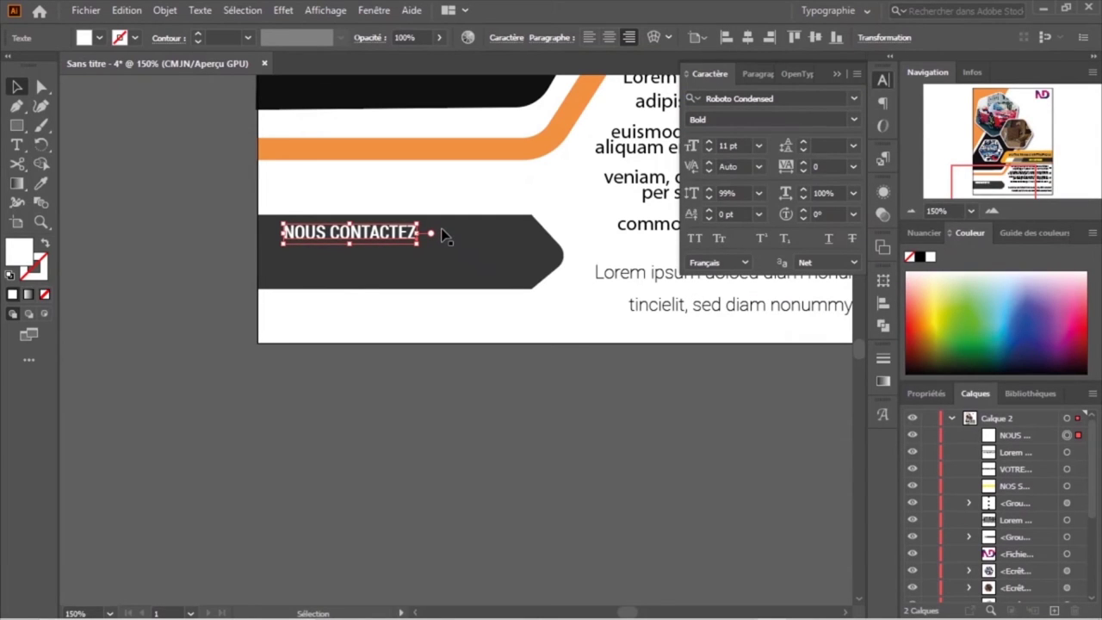
key(Left)
key(Left)
key(Left)
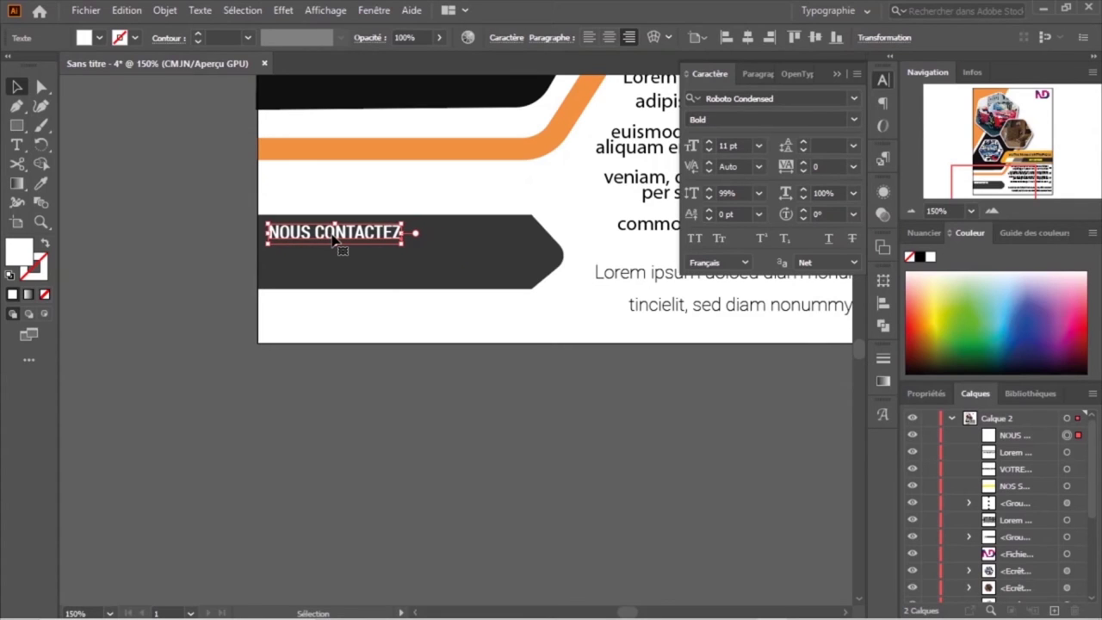
click(175, 284)
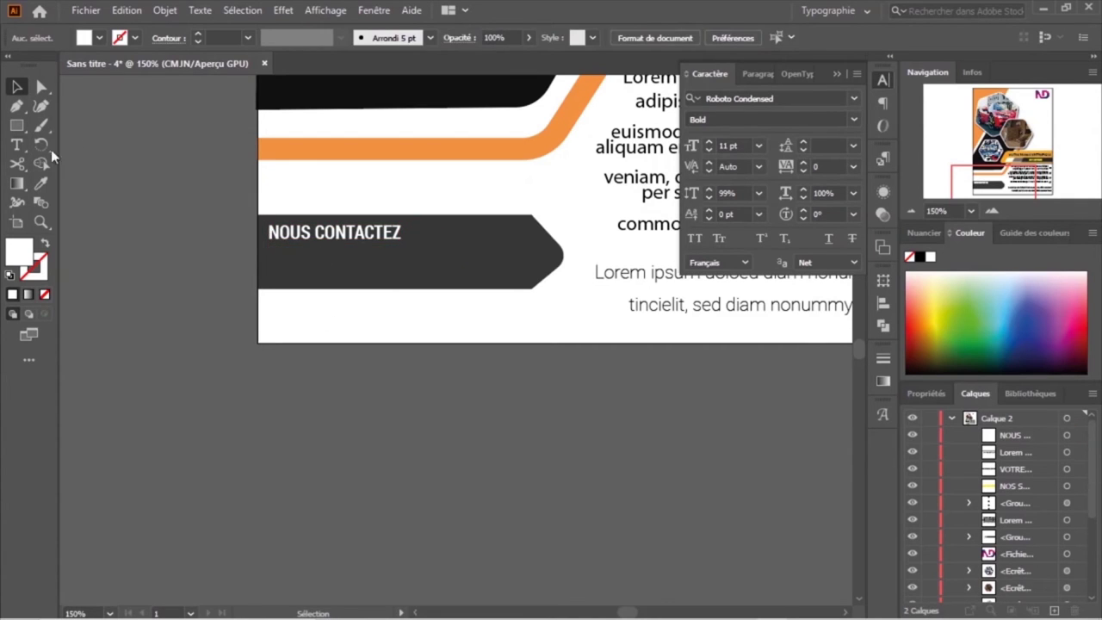
Step: Type a phone number as a new text line and move it into the band below the heading
key(t)
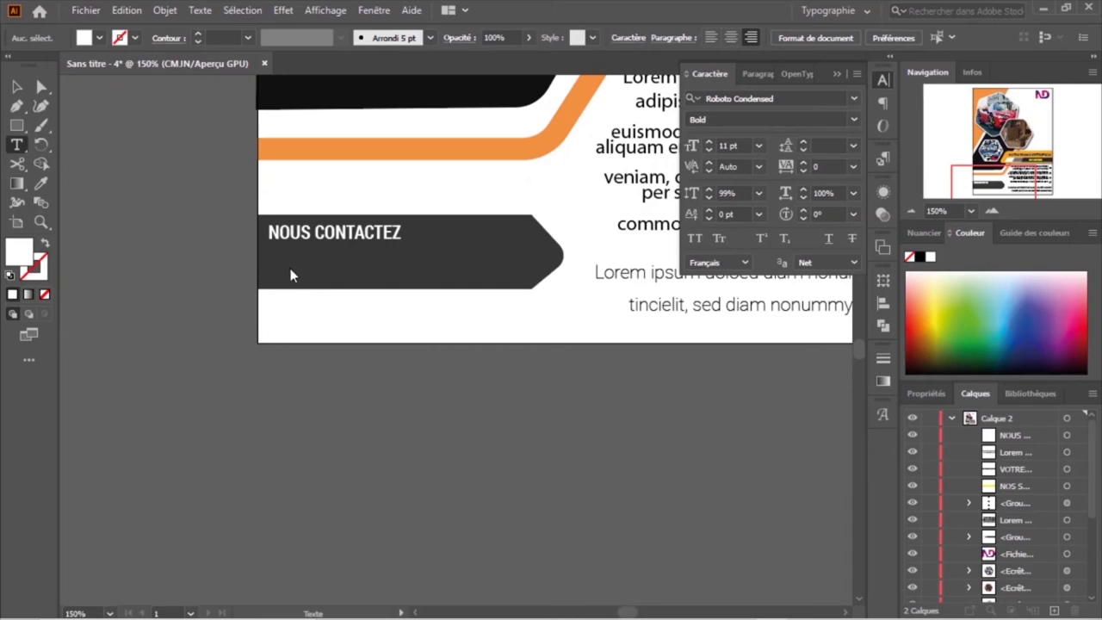
click(289, 265)
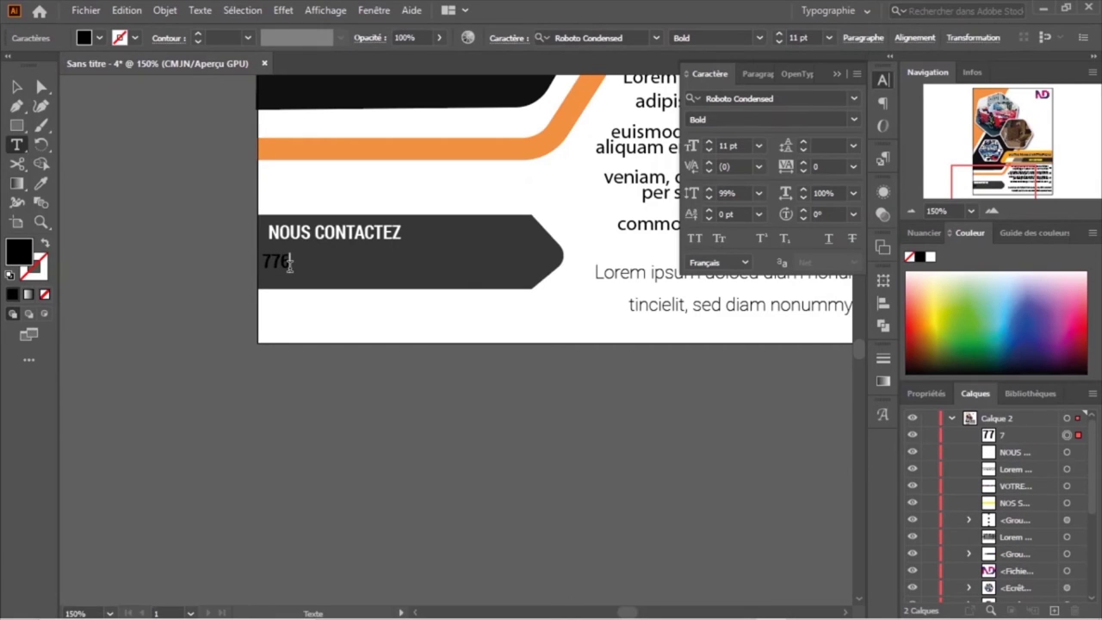
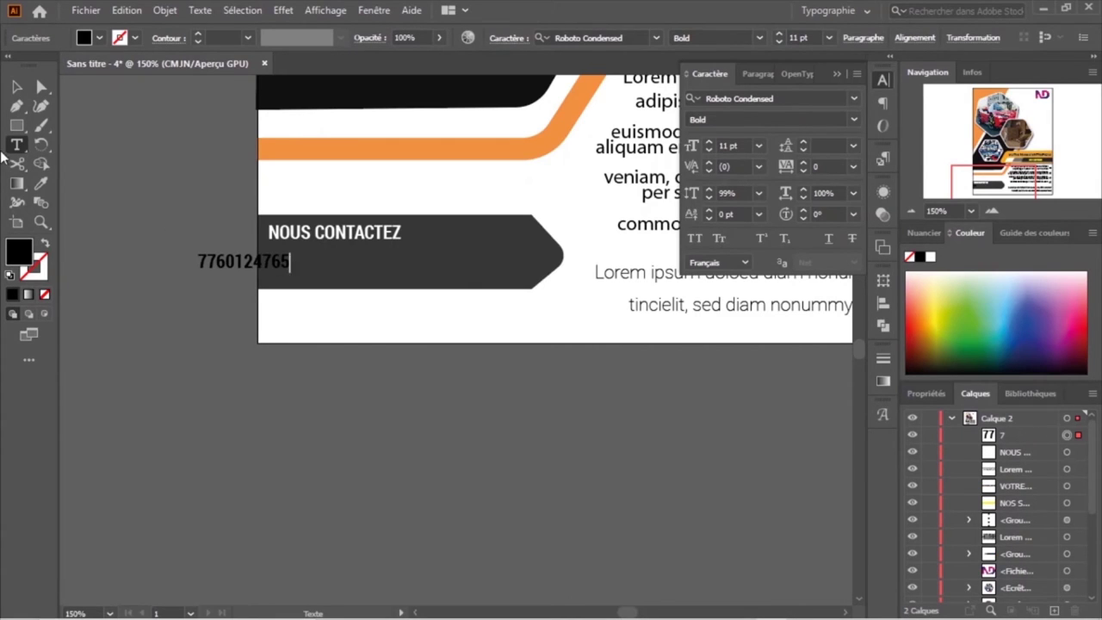
click(15, 89)
drag(241, 258, 309, 262)
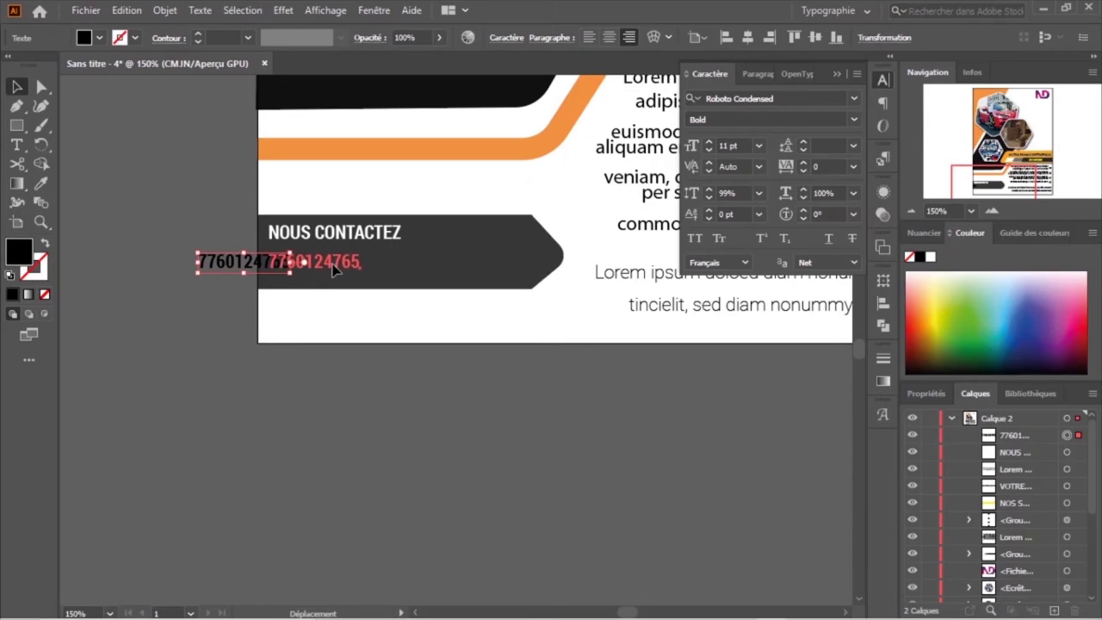
click(86, 222)
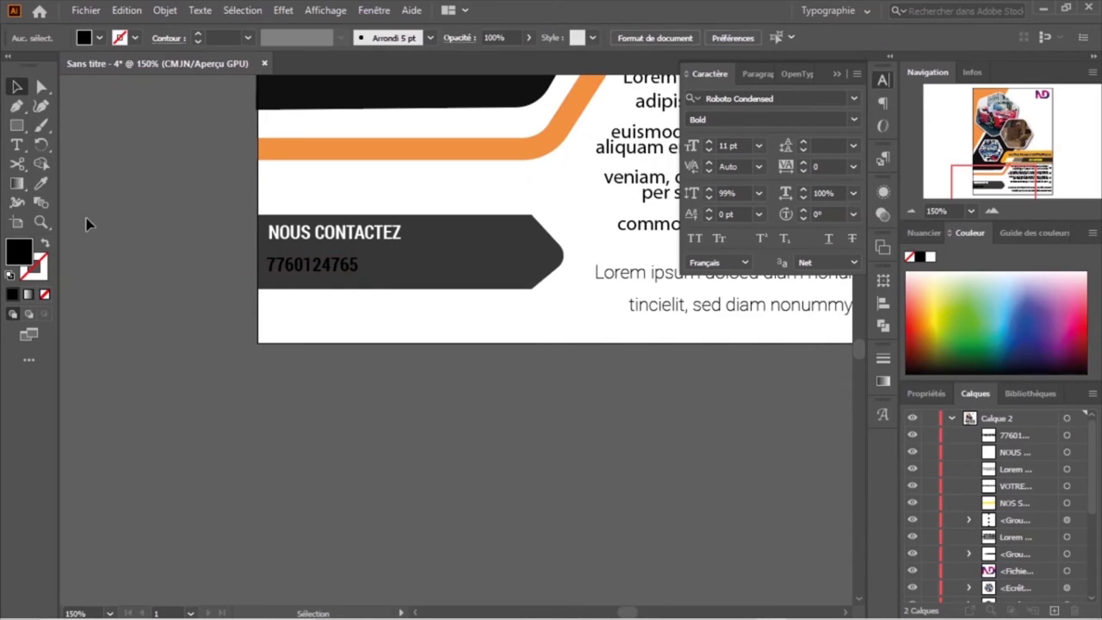
Step: Edit the digits to show two phone numbers and align the line under the heading's left edge
click(297, 262)
click(16, 144)
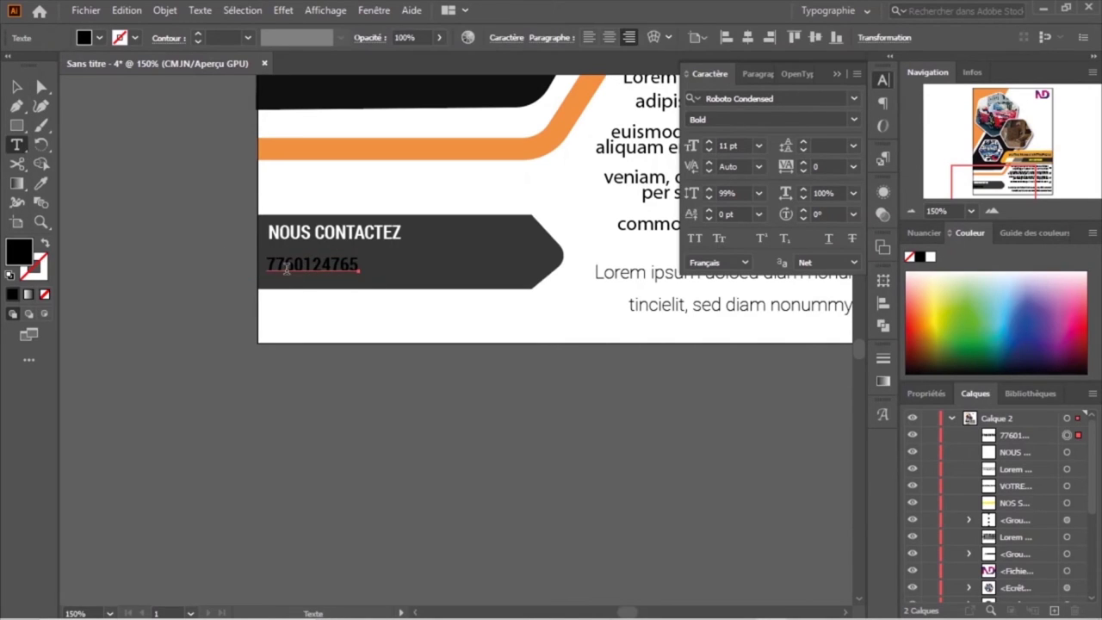
drag(285, 265, 502, 290)
text(00000000)
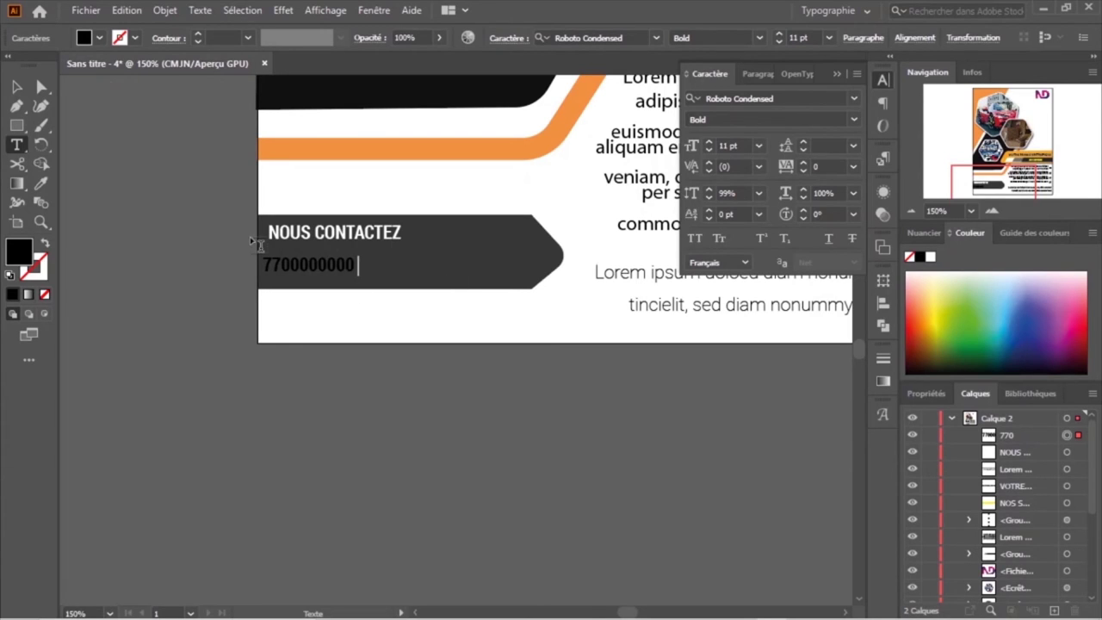
text(/ 269)
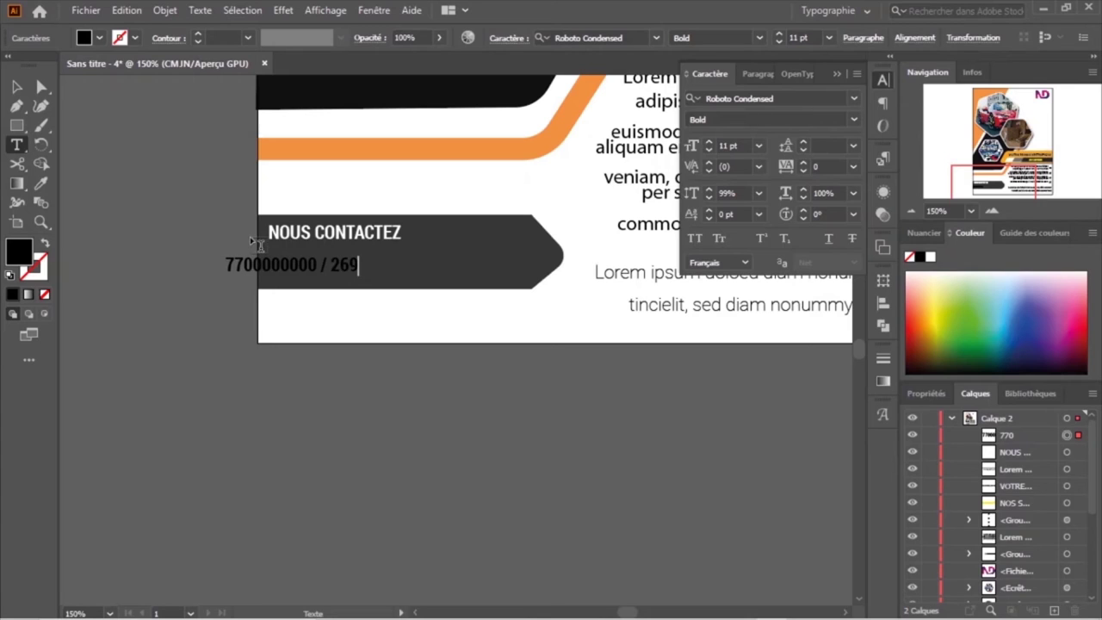
text( 770000)
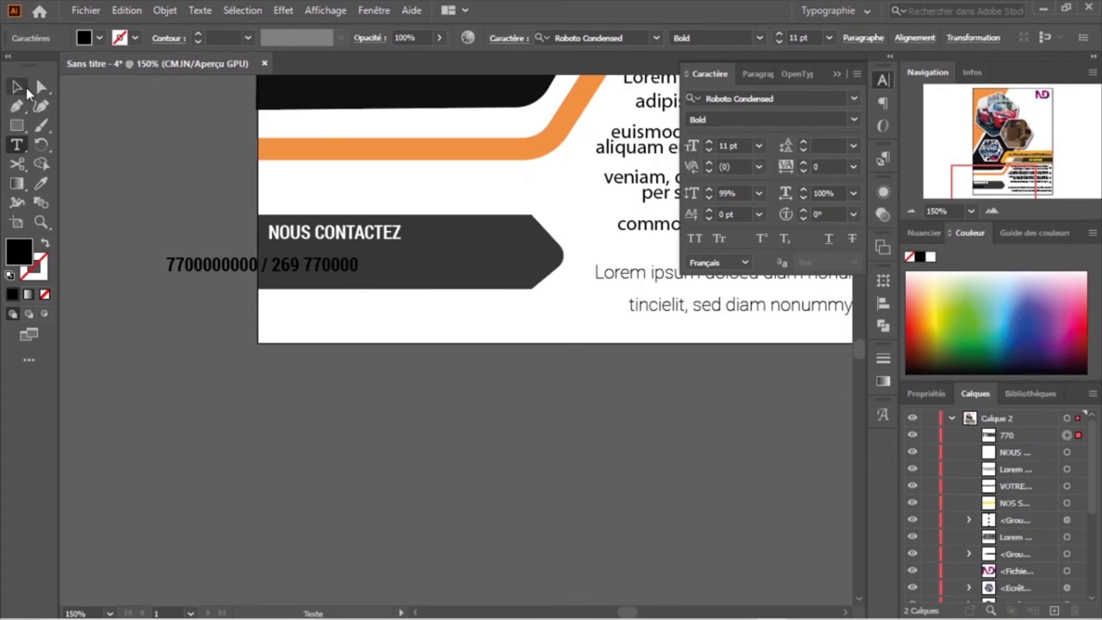
click(20, 87)
drag(331, 265, 456, 268)
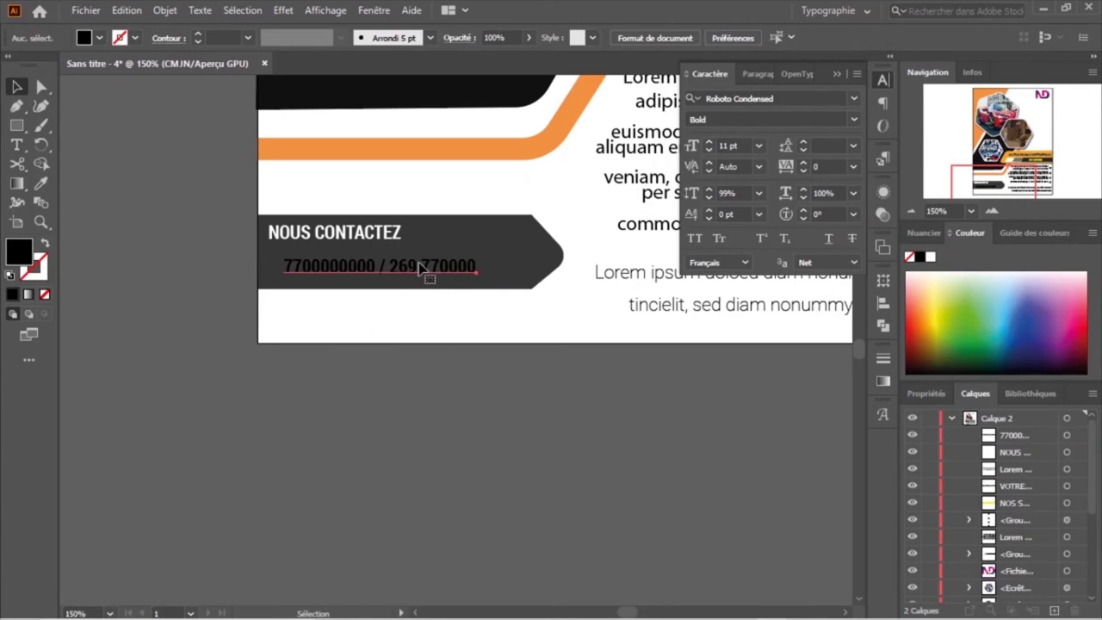
drag(427, 270, 402, 268)
drag(403, 268, 402, 266)
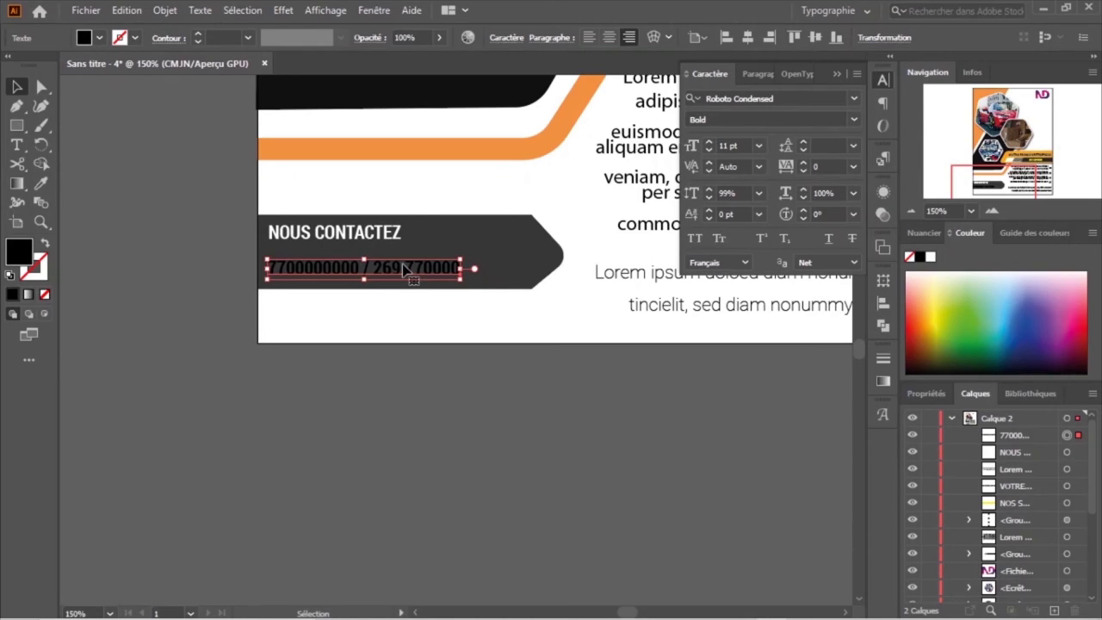
click(176, 270)
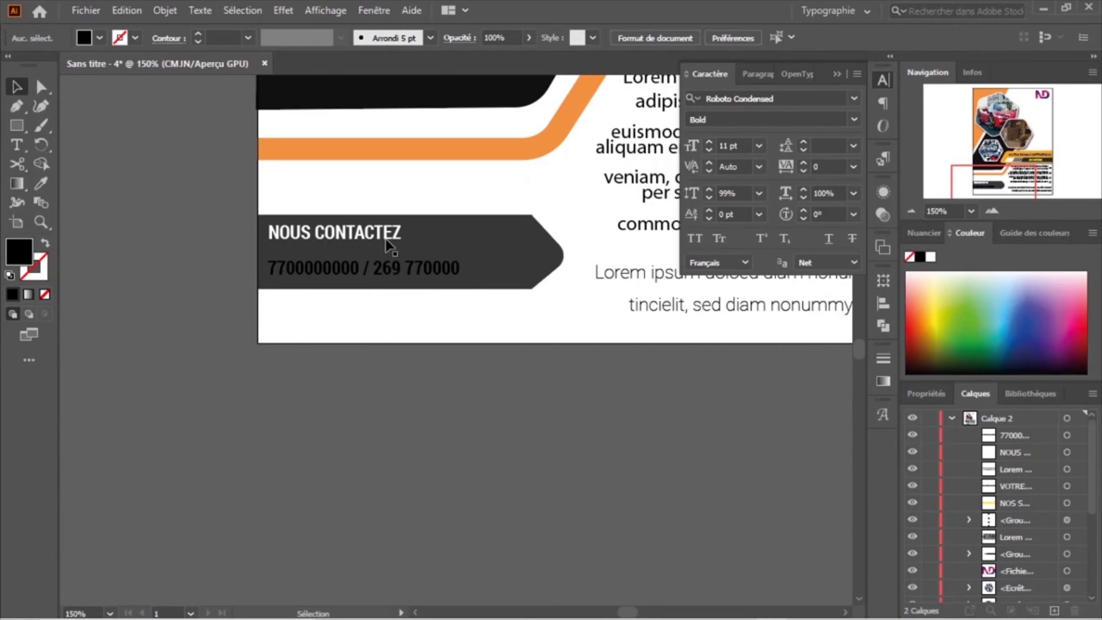
click(835, 74)
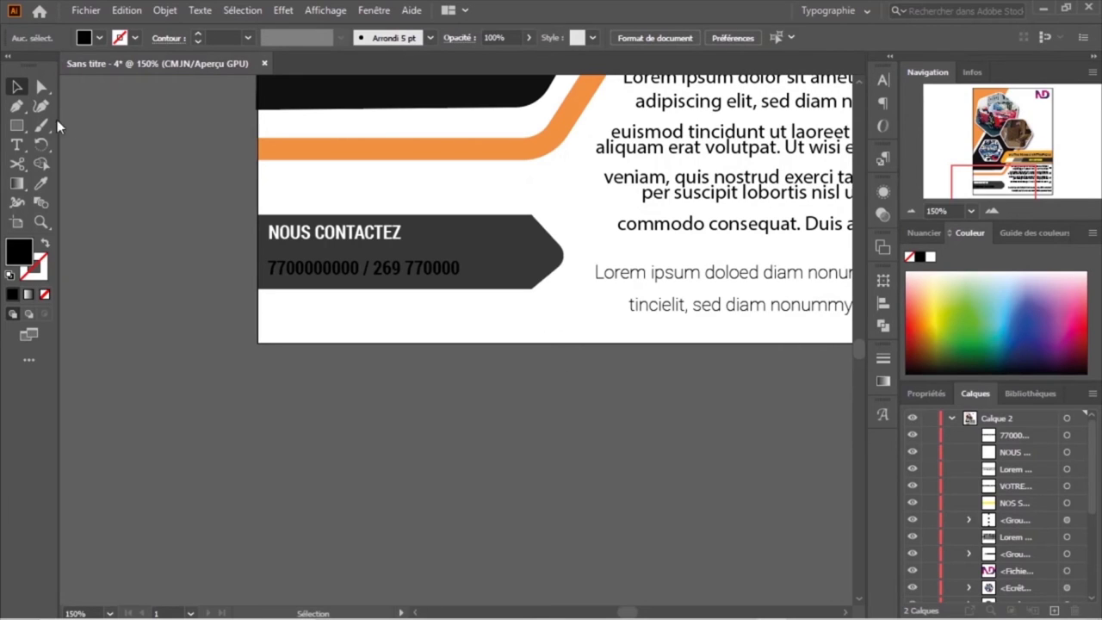
click(17, 144)
click(282, 320)
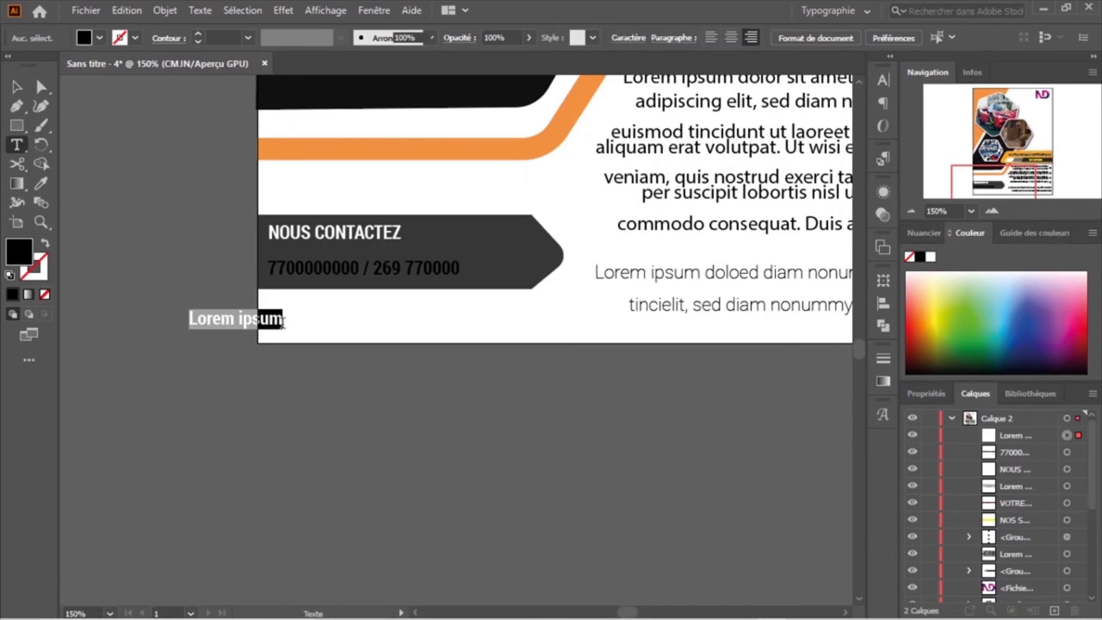
text(www)
key(BackSpace)
key(BackSpace)
key(BackSpace)
text(ww)
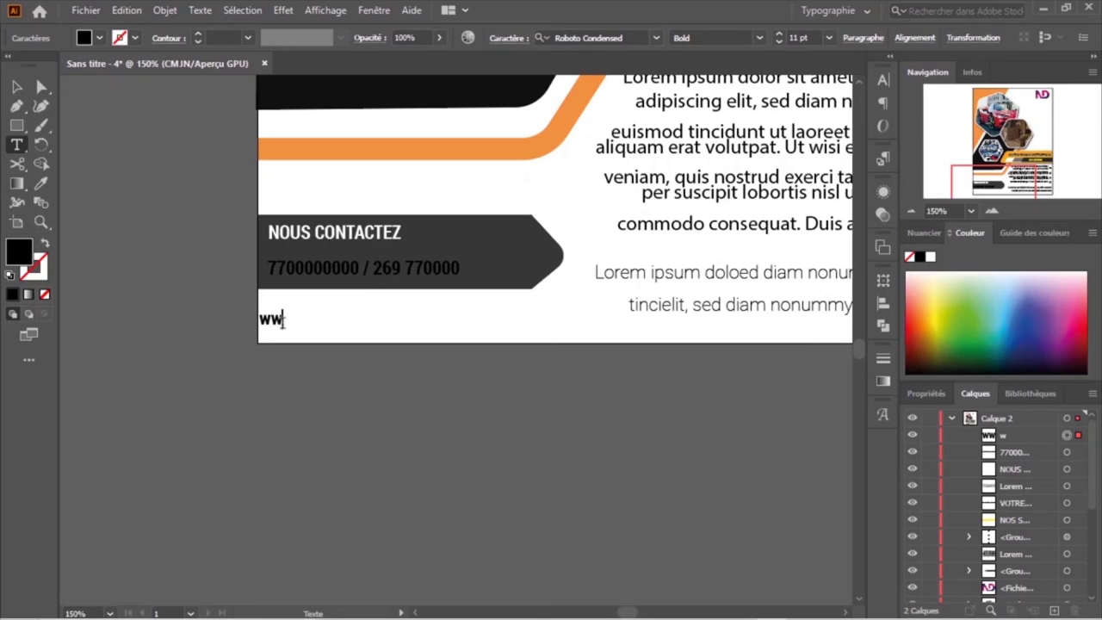
text(.votresit)
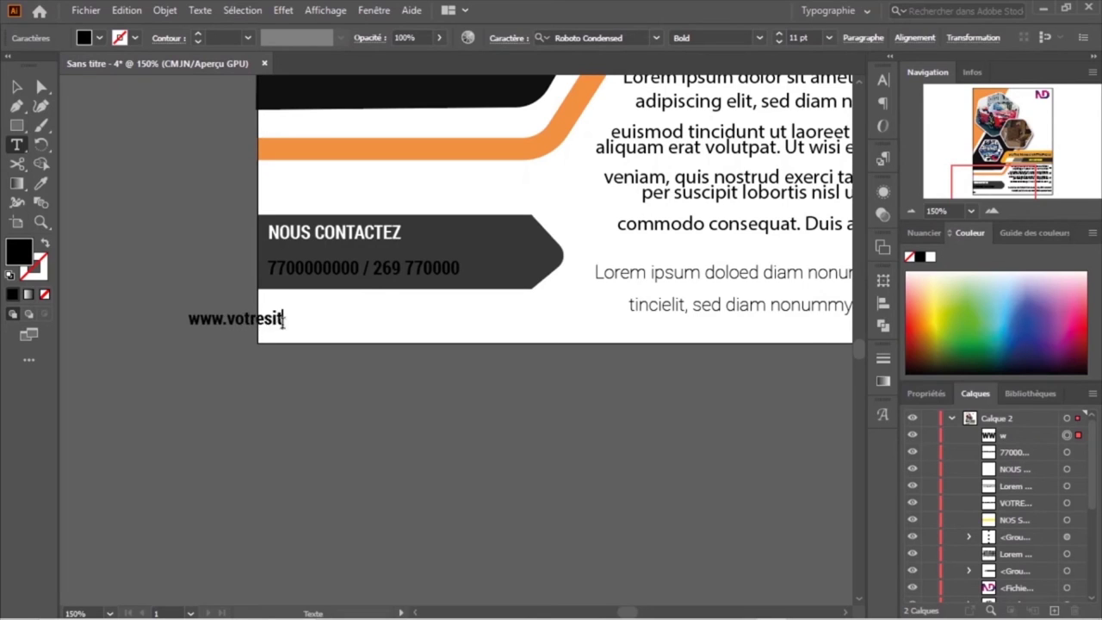
text(e)
key(BackSpace)
key(BackSpace)
key(BackSpace)
key(BackSpace)
key(BackSpace)
text(n)
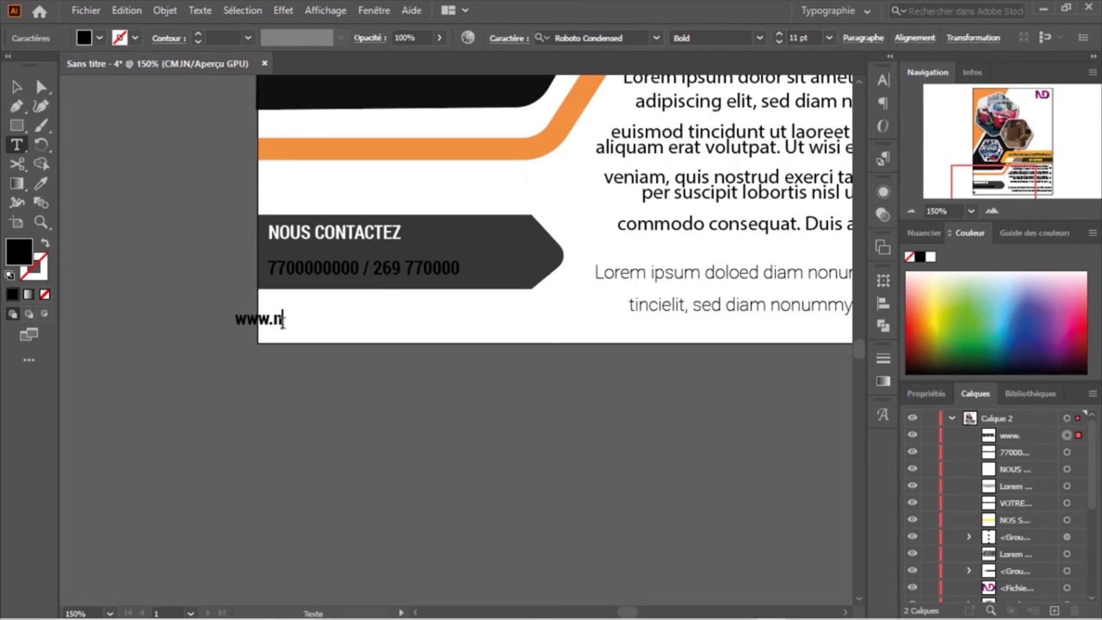
text(adevdesign)
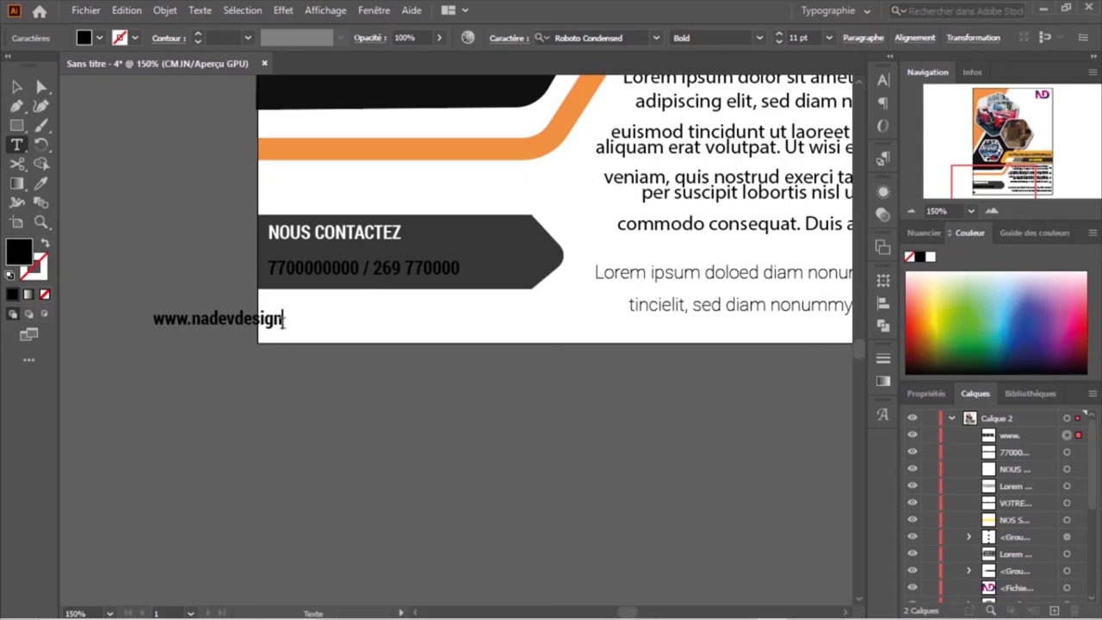
text(.com)
click(17, 83)
mouse_move(256, 328)
mouse_down()
mouse_move(408, 334)
mouse_move(371, 324)
mouse_up()
click(153, 342)
click(181, 384)
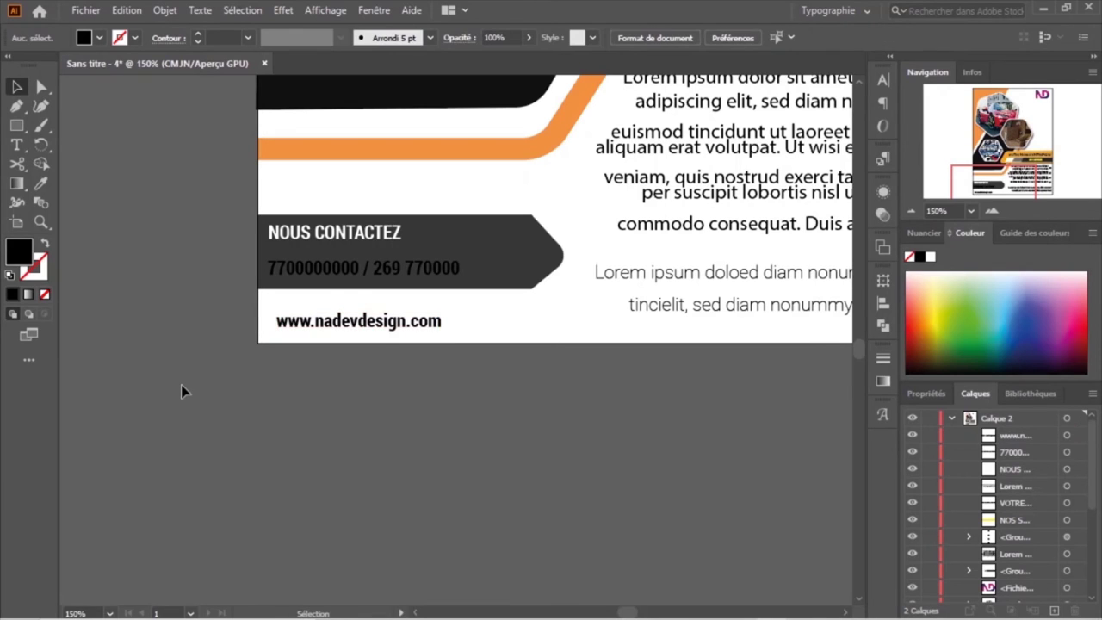
click(376, 328)
Step: Set the website line to Light weight and nudge it into alignment with the band text
click(882, 79)
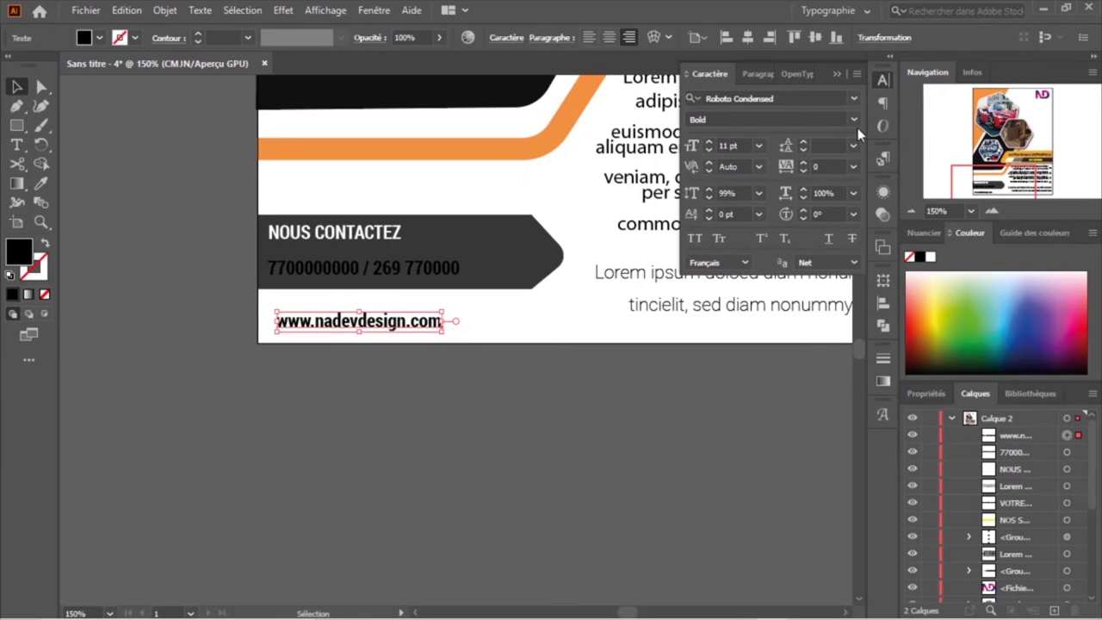
click(853, 119)
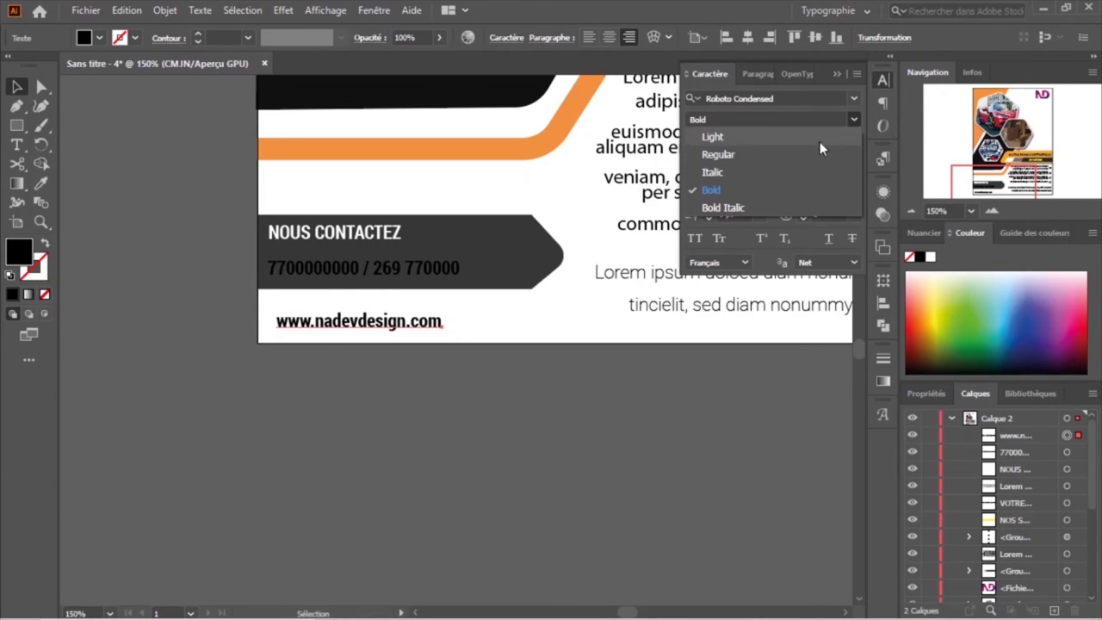
click(721, 139)
click(153, 307)
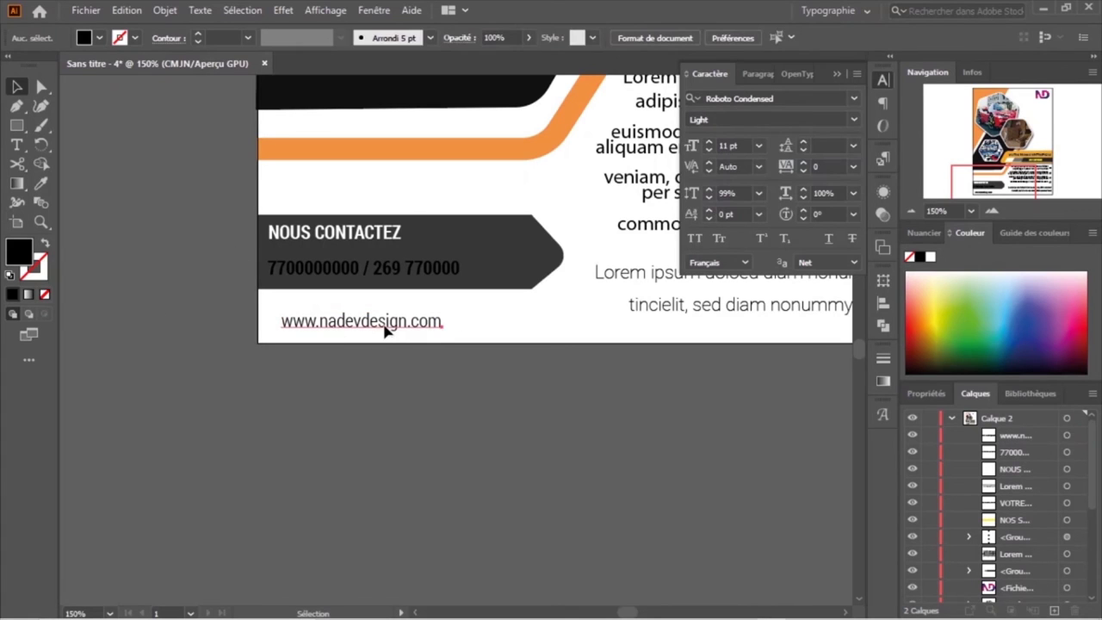
drag(387, 328, 386, 329)
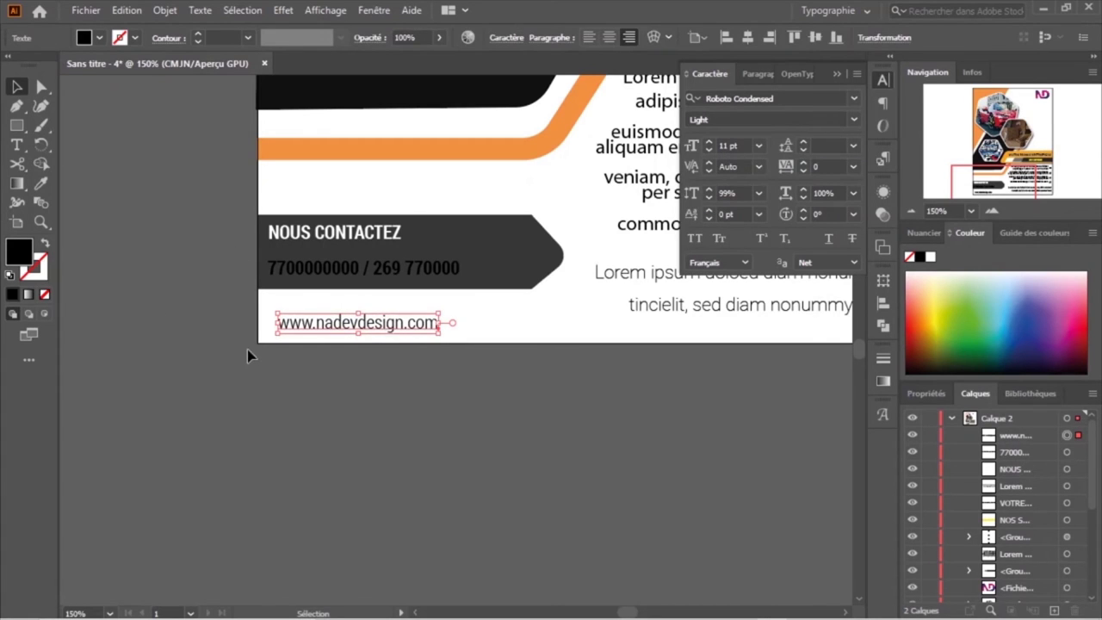
key(Left)
key(Up)
key(Left)
click(208, 422)
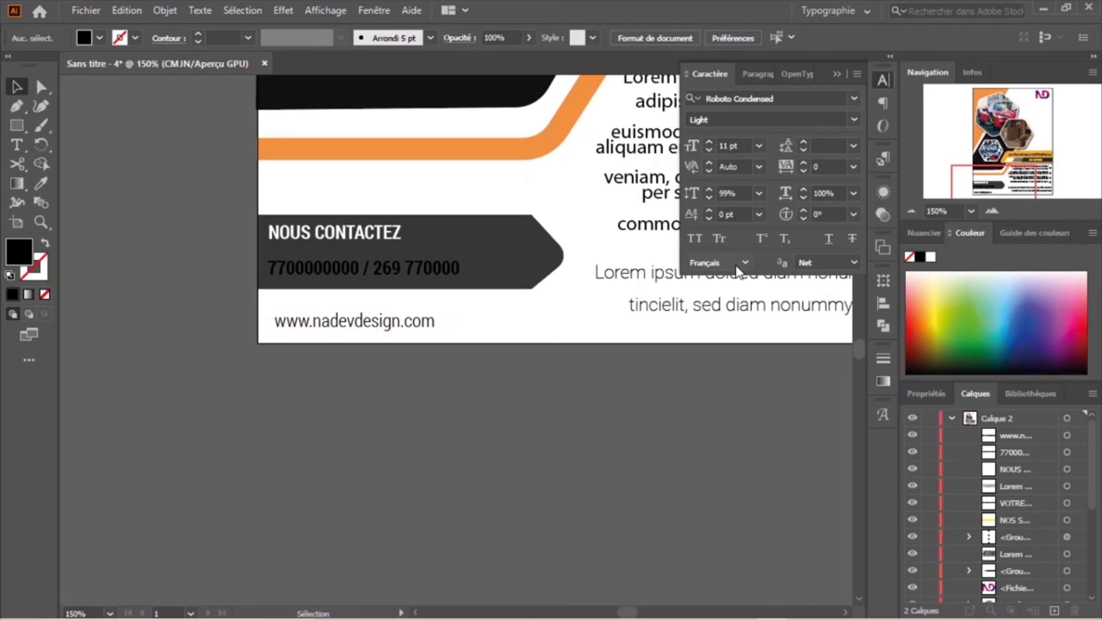
click(836, 74)
drag(991, 197, 1032, 118)
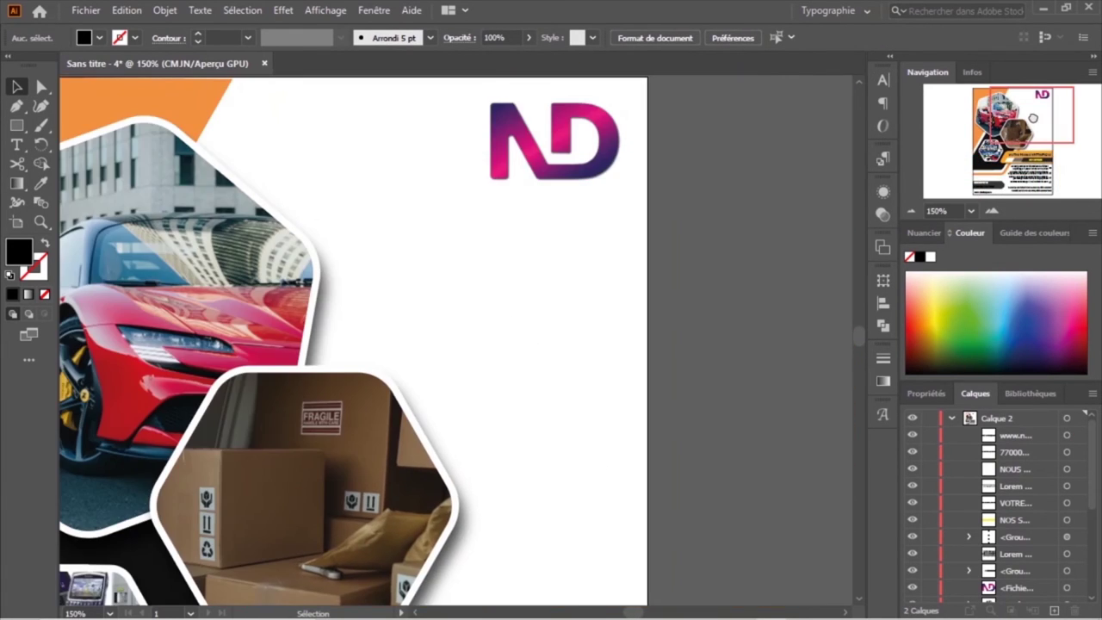
Step: Type a caption reading 'VOTRE LOGO D'ENTREPRISE' below the ND logo, fixing typos along the way
click(17, 145)
click(490, 205)
text(v)
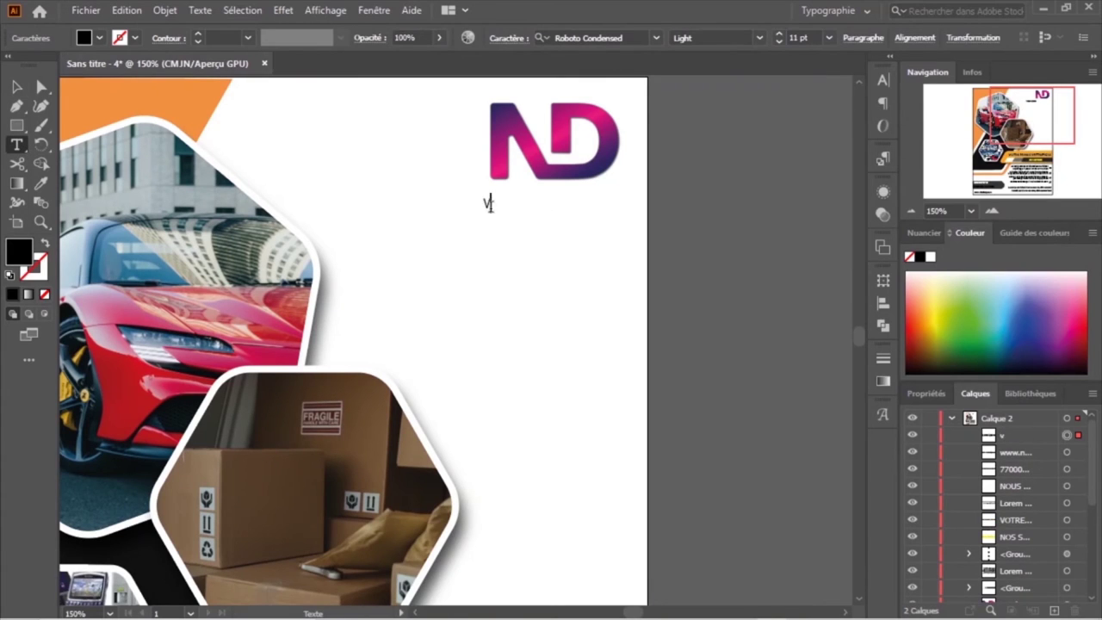
text(OTRE )
text(NOM D)
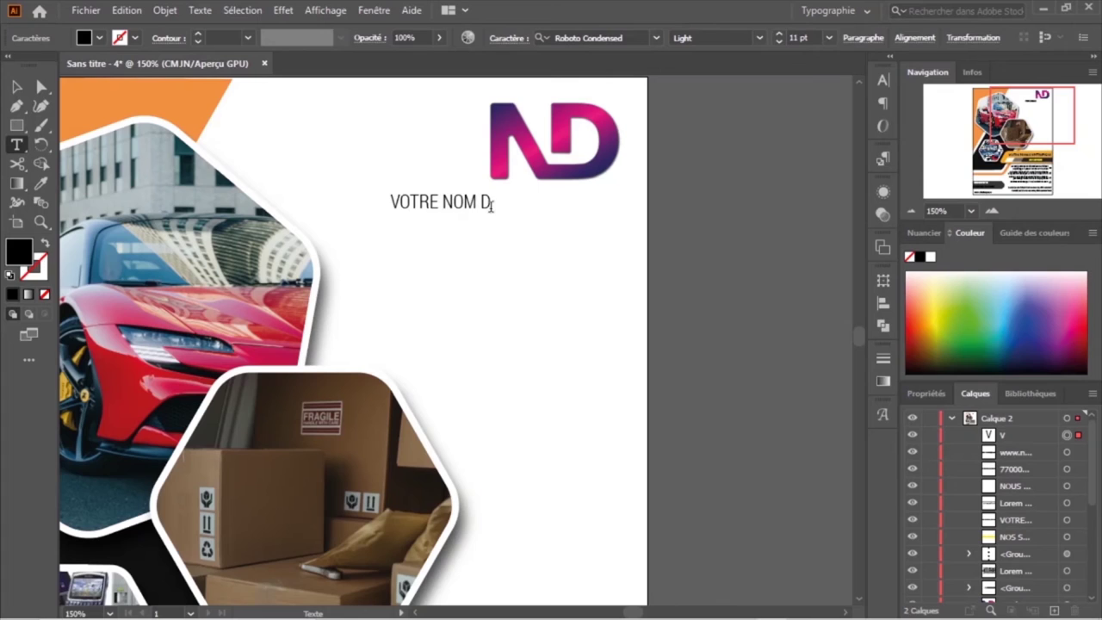
text('entreprise)
key(BackSpace)
key(BackSpace)
key(BackSpace)
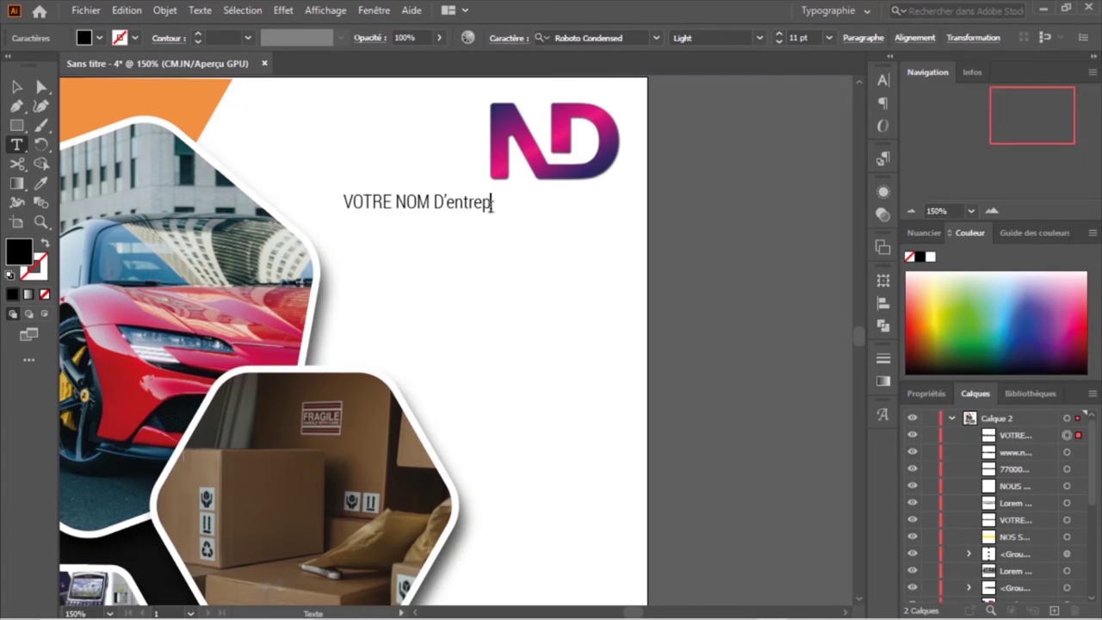
key(BackSpace)
key(BackSpace)
key(BackSpace)
key(BackSpace)
key(BackSpace)
key(BackSpace)
text(logo)
key(BackSpace)
key(BackSpace)
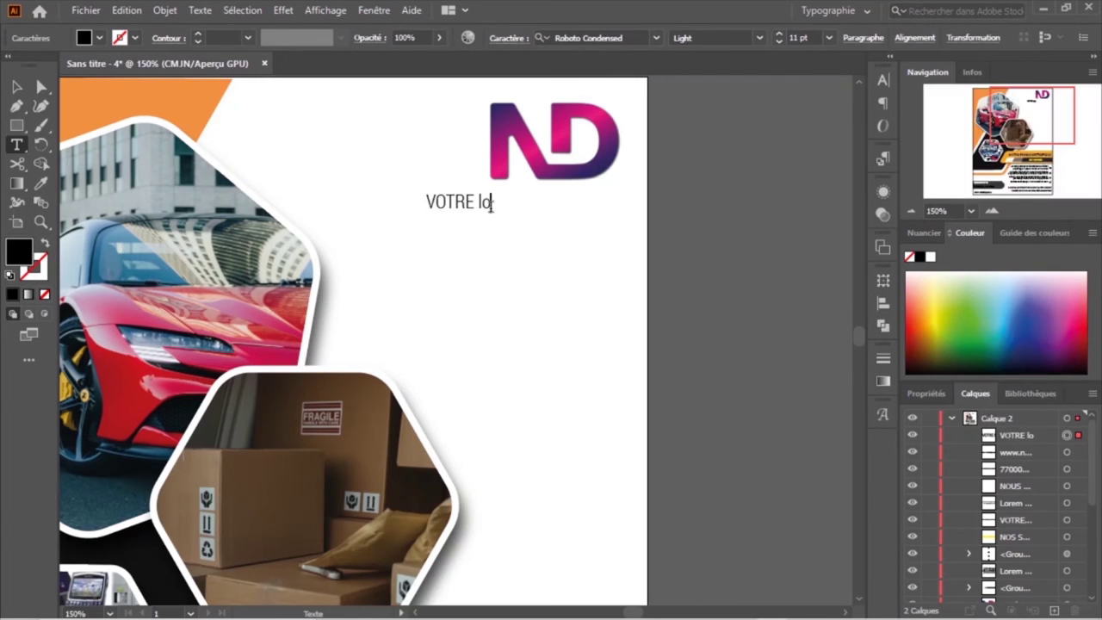
key(BackSpace)
key(BackSpace)
text(LOGO DE)
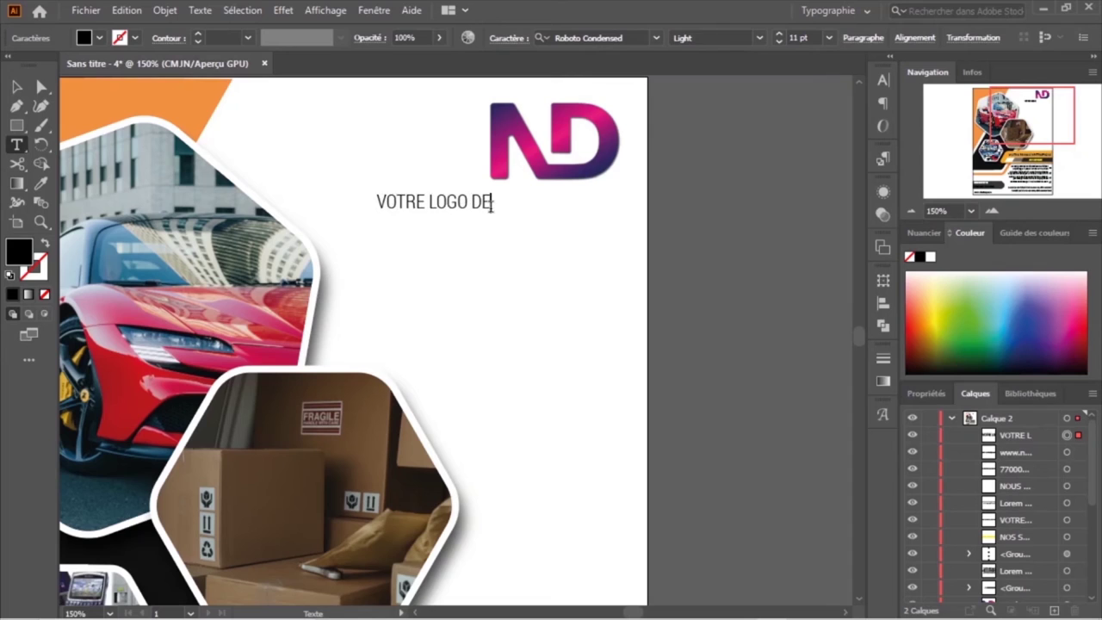
text(NTR)
key(BackSpace)
text(TRE)
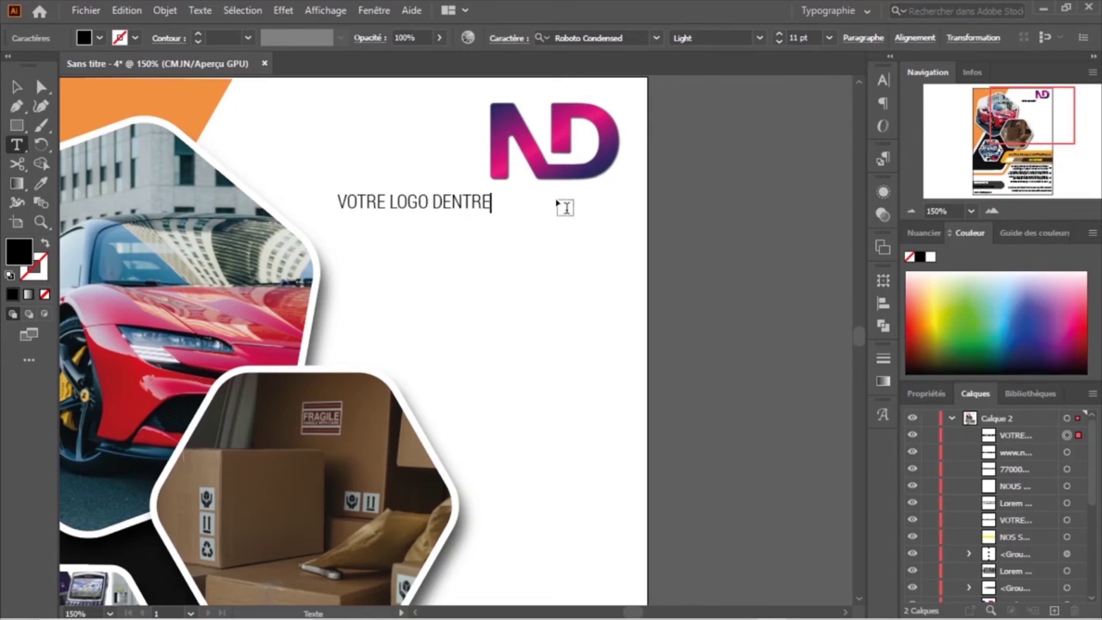
text(PRISE)
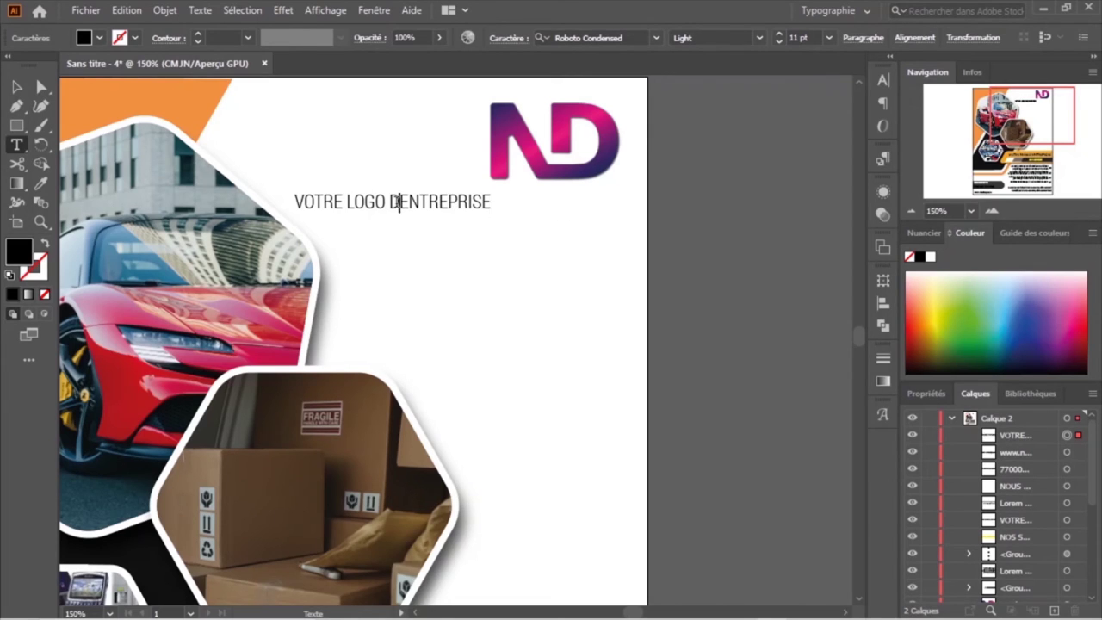
text(')
Step: Move the caption under the logo and trim it to 'VOTRE LOGO'
click(17, 87)
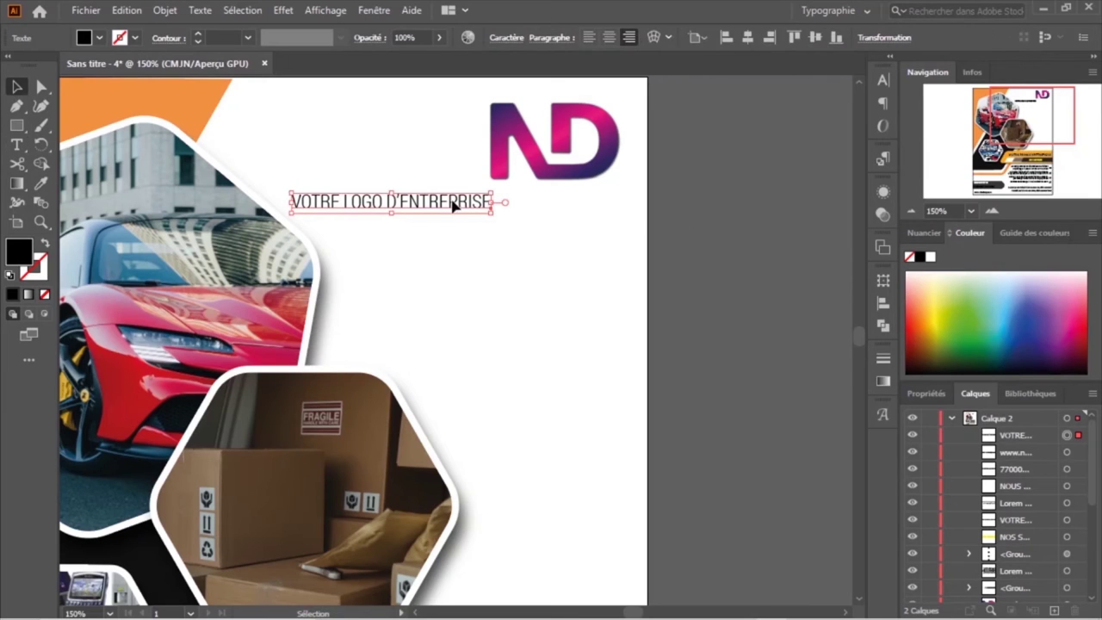
drag(456, 206, 594, 213)
key(t)
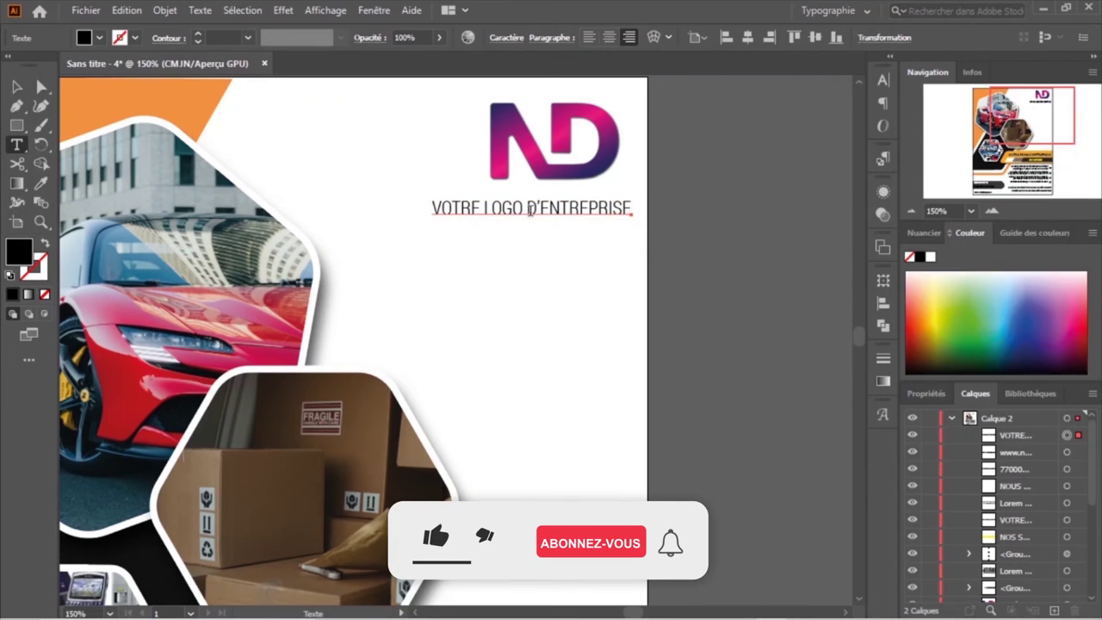
key(BackSpace)
key(Escape)
mouse_move(457, 219)
mouse_down()
mouse_move(510, 219)
mouse_move(460, 220)
mouse_up()
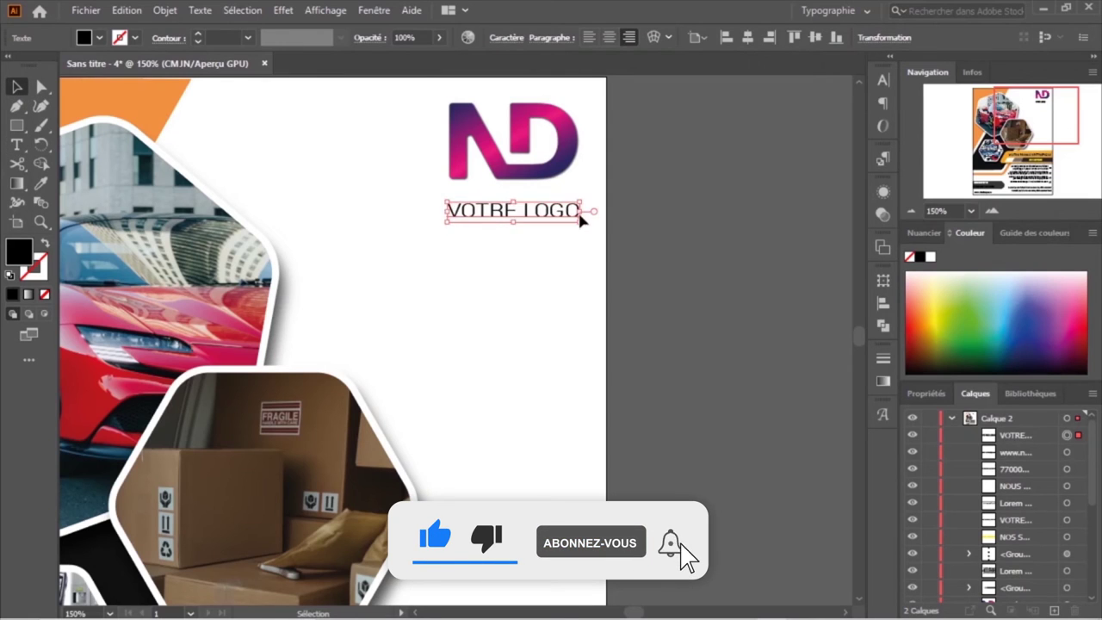
Step: Set VOTRE LOGO to 16 pt Regular and center it beneath the ND logo
click(882, 80)
click(708, 142)
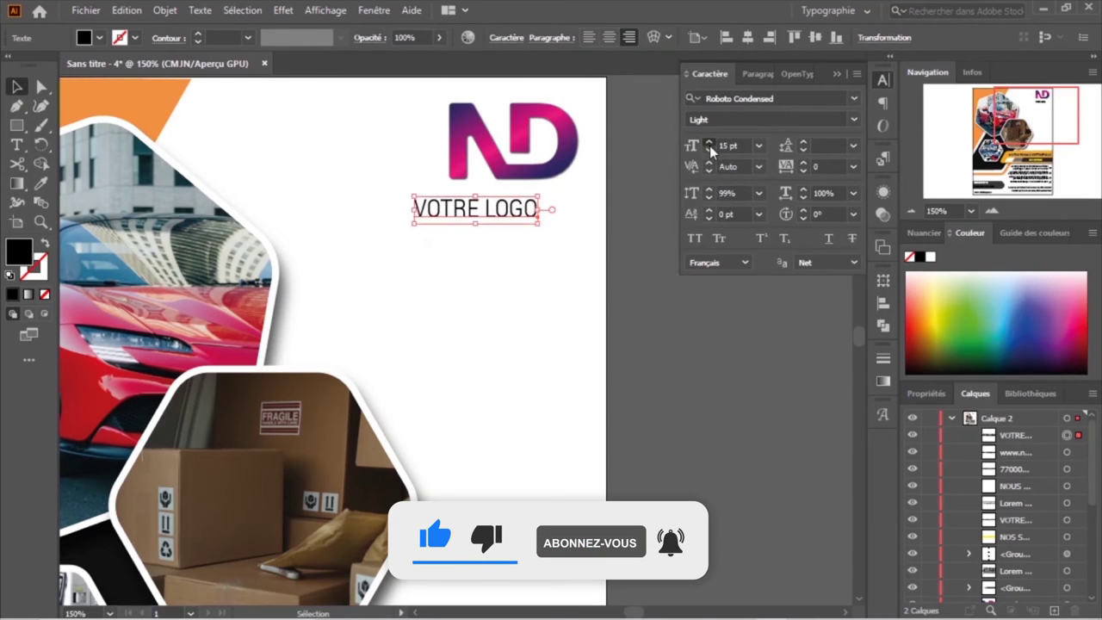
drag(508, 213, 557, 217)
click(732, 119)
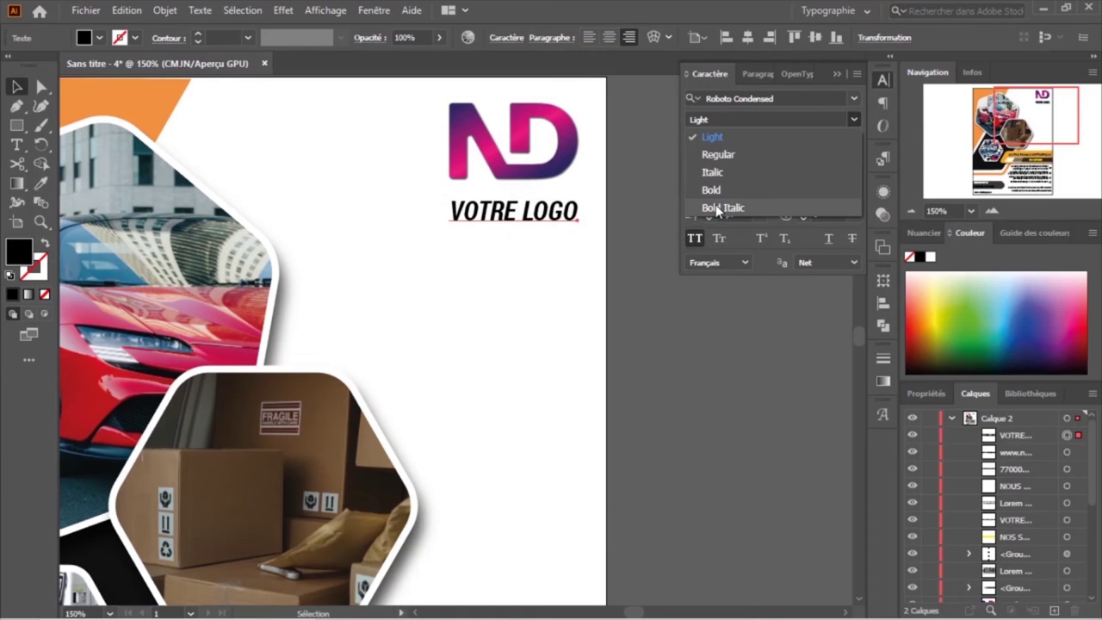
click(714, 157)
click(636, 320)
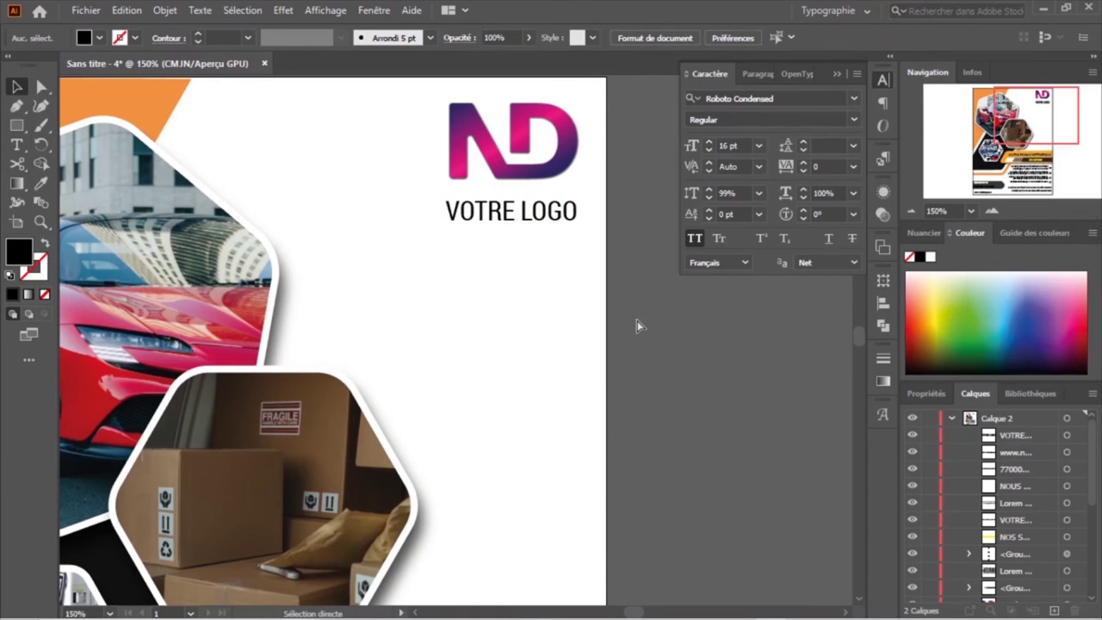
key(ctrl+0)
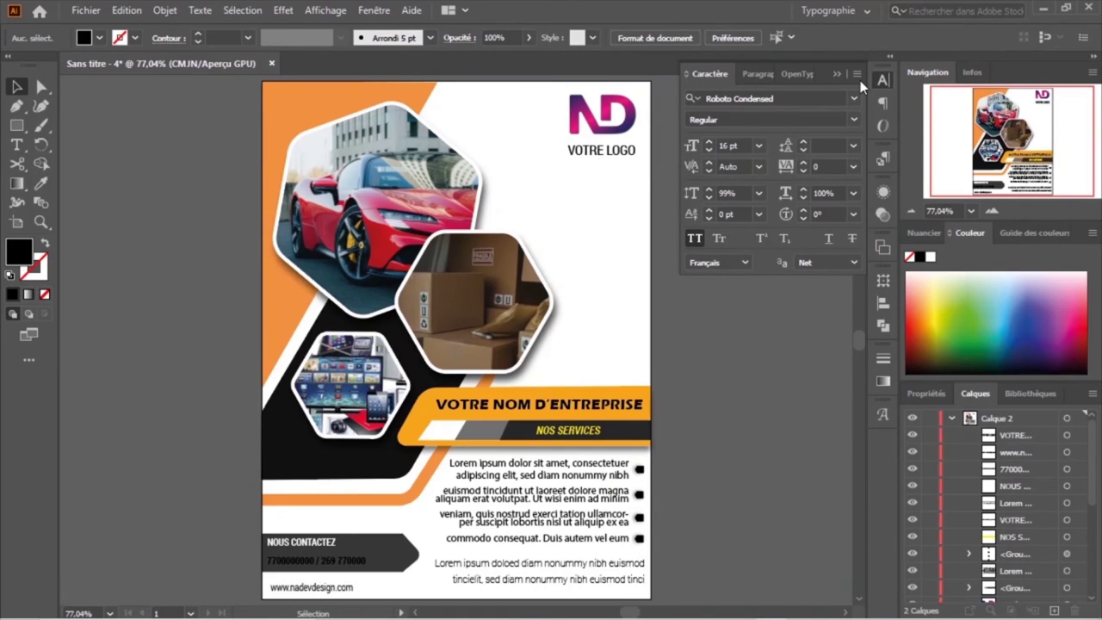
Step: Collapse the Character panel and start a new '24' text line right of the car hexagon
click(836, 73)
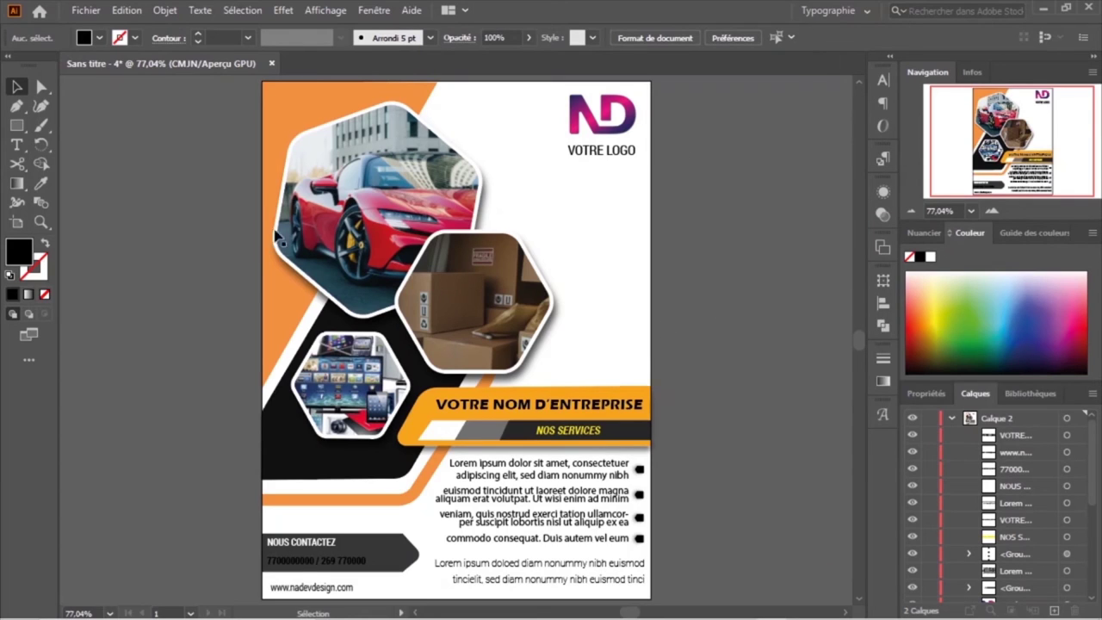
key(t)
click(570, 228)
text(24/24)
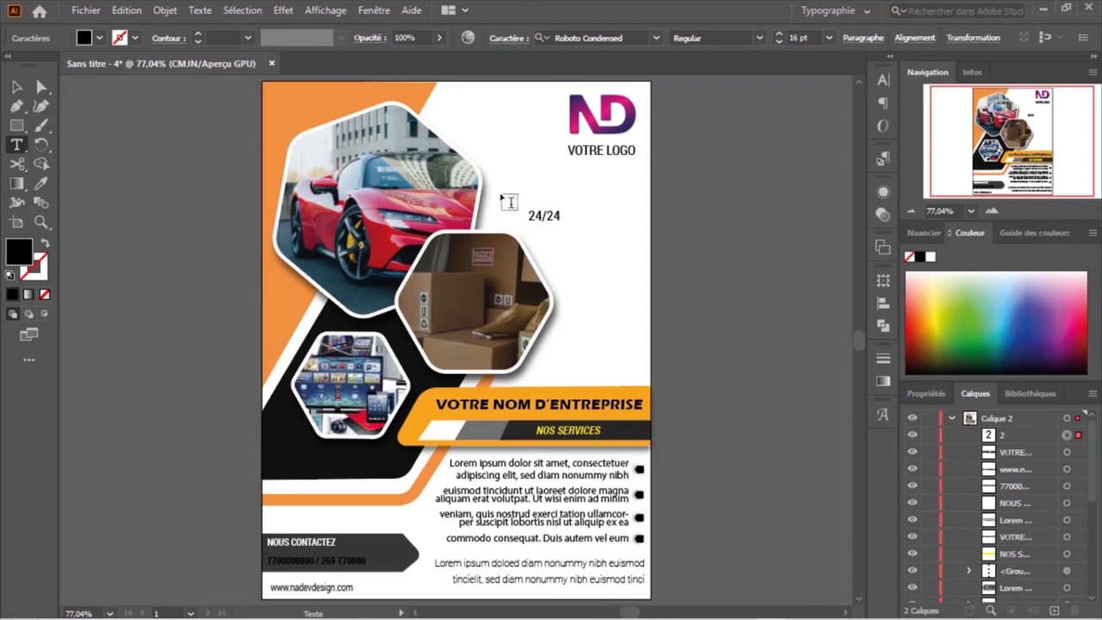
Step: Set the 24/24 text to Roboto Condensed Bold and enlarge it
click(16, 87)
click(882, 79)
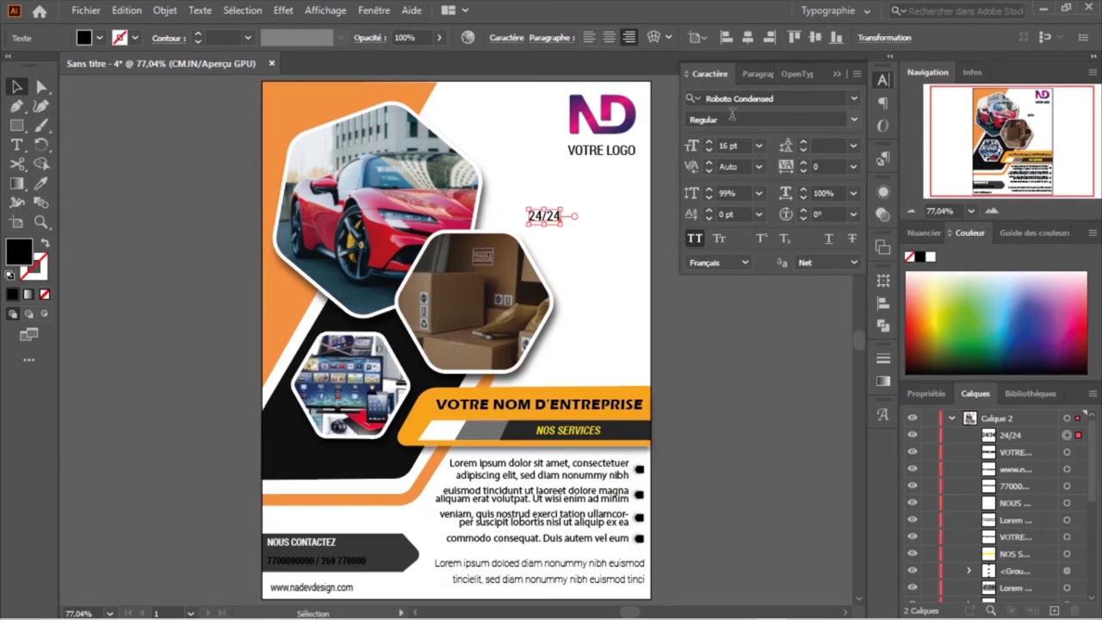
click(786, 99)
click(854, 121)
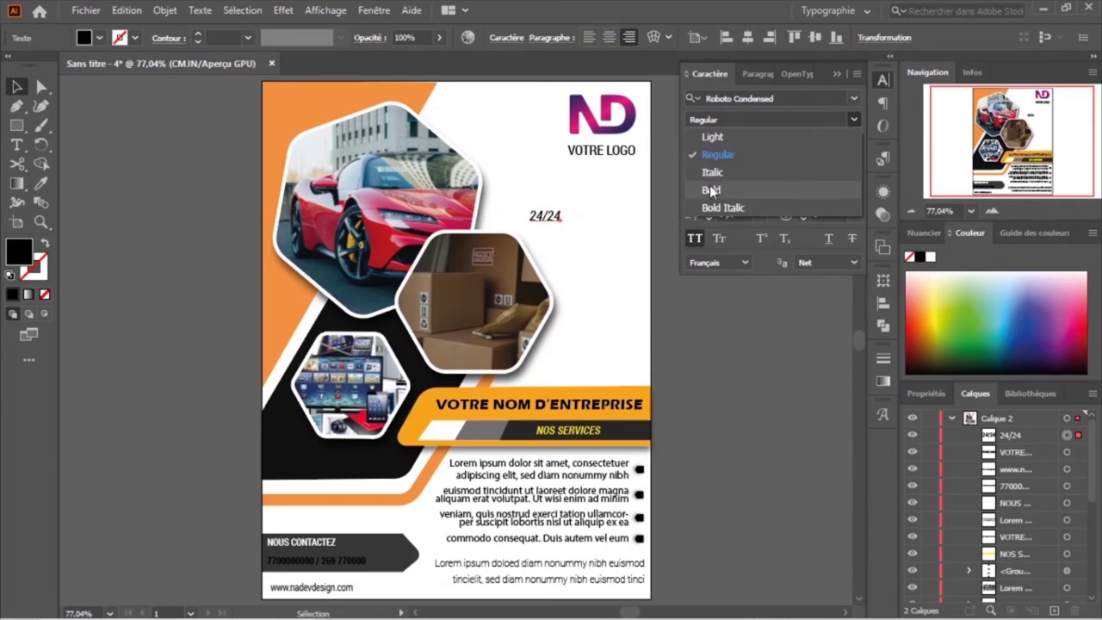
click(713, 194)
click(707, 142)
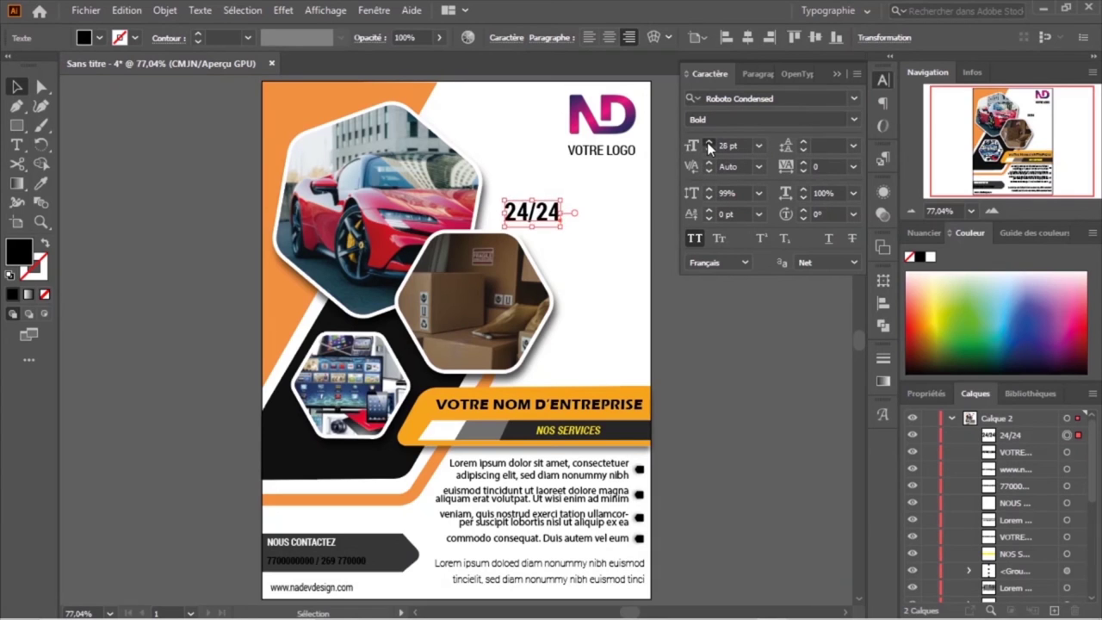
click(707, 142)
click(706, 142)
Step: Move 24/24 beneath the logo on the right, settling its size at 46 pt
mouse_move(547, 215)
mouse_down()
mouse_move(619, 226)
mouse_move(592, 376)
mouse_move(636, 222)
mouse_up()
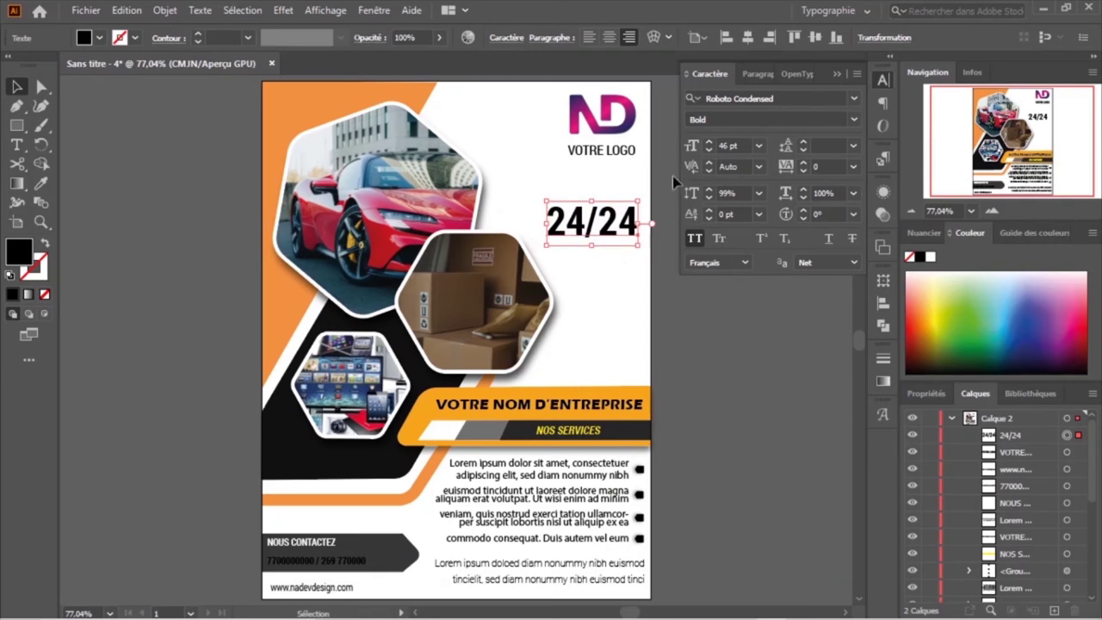
click(709, 149)
click(835, 75)
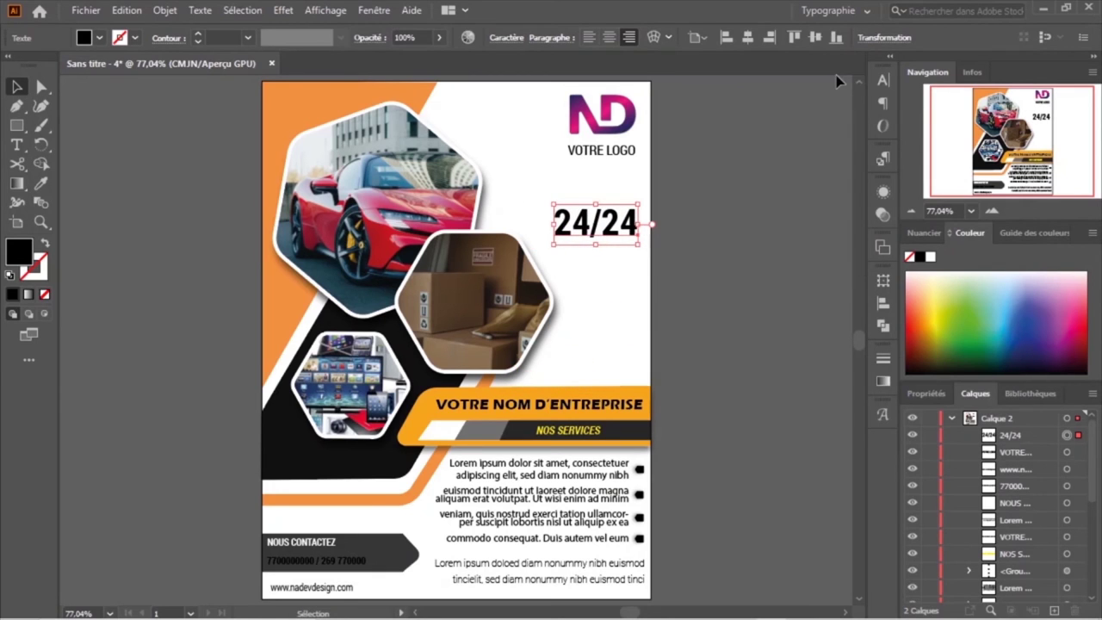
key(ctrl+1)
key(ctrl+plus)
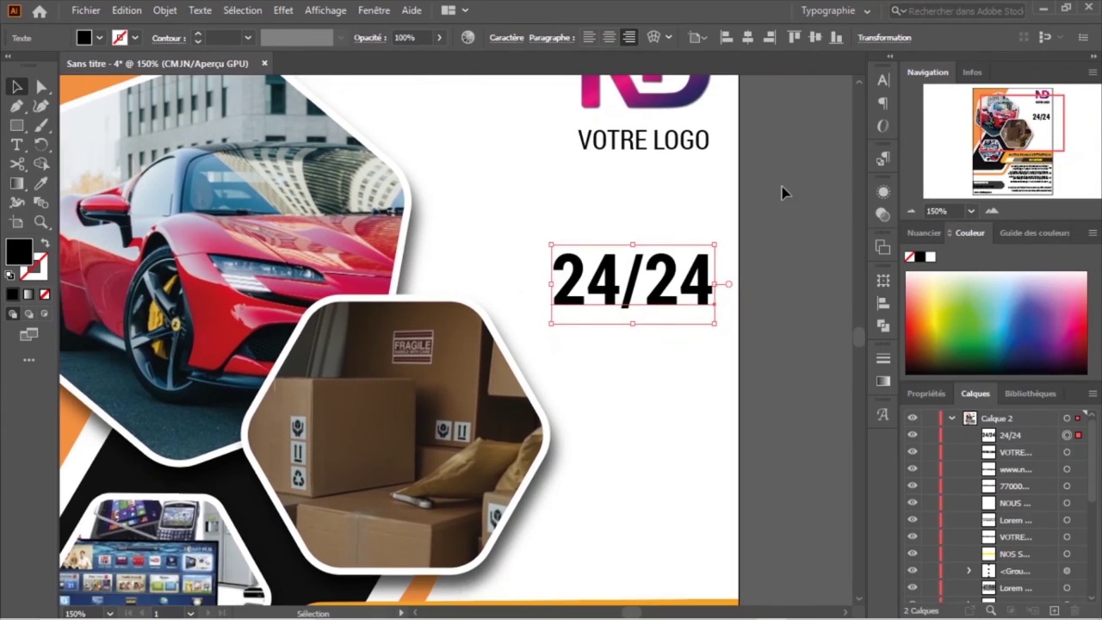
Step: Add a new text line reading DISPONIBLE beside 24/24
click(757, 188)
click(16, 143)
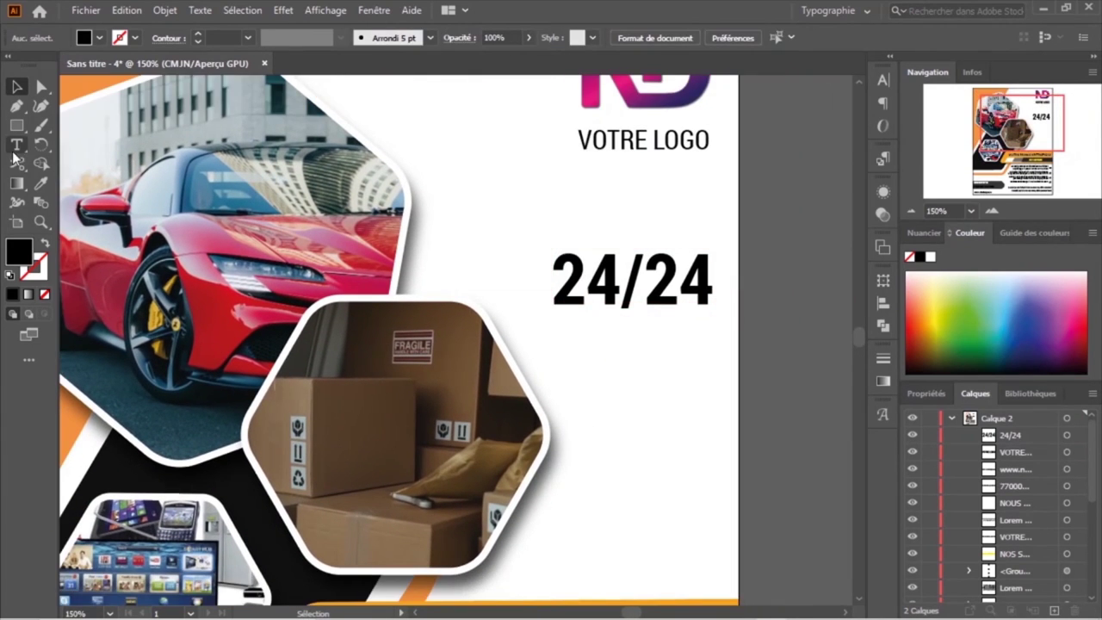
click(559, 335)
text(di)
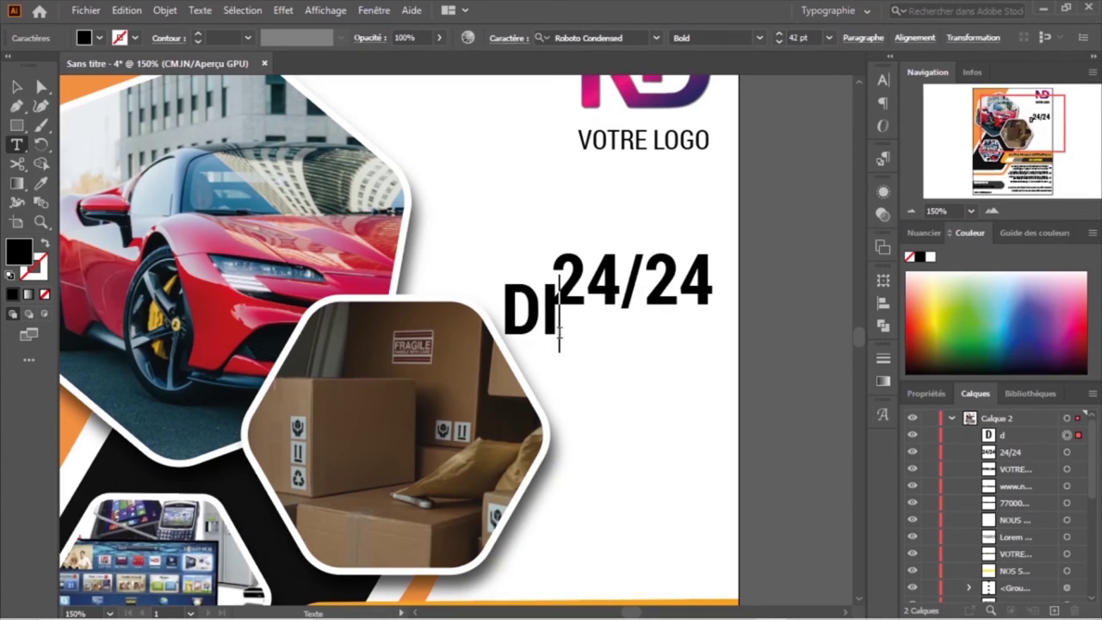
key(BackSpace)
text(ISPO)
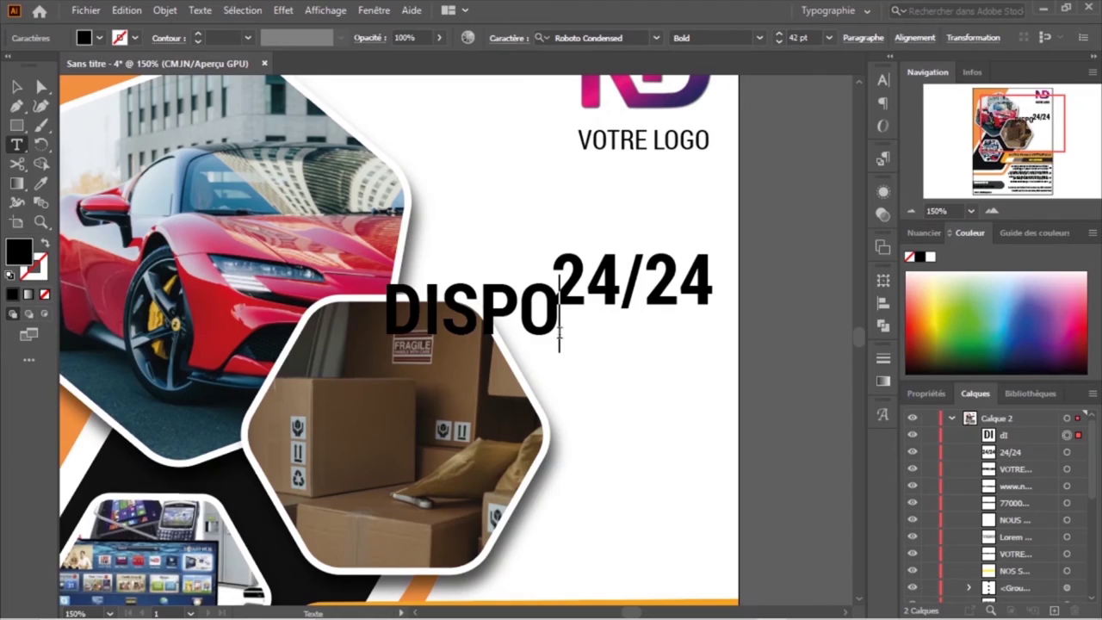
text(NIBLE)
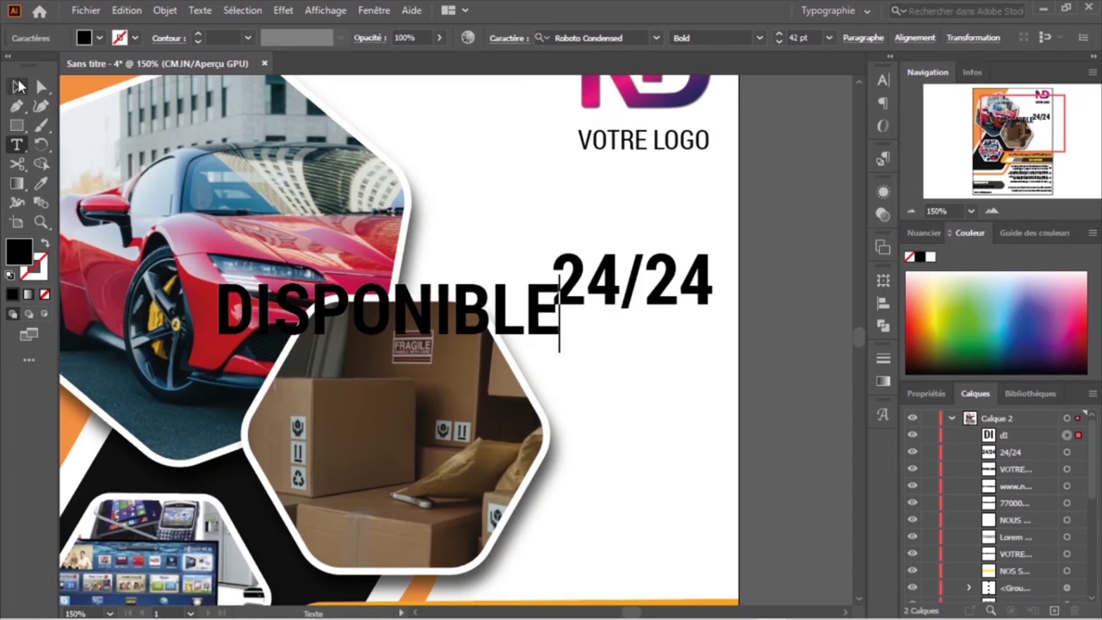
Step: Make DISPONIBLE italic and reduce its font size
click(17, 86)
click(881, 80)
click(854, 120)
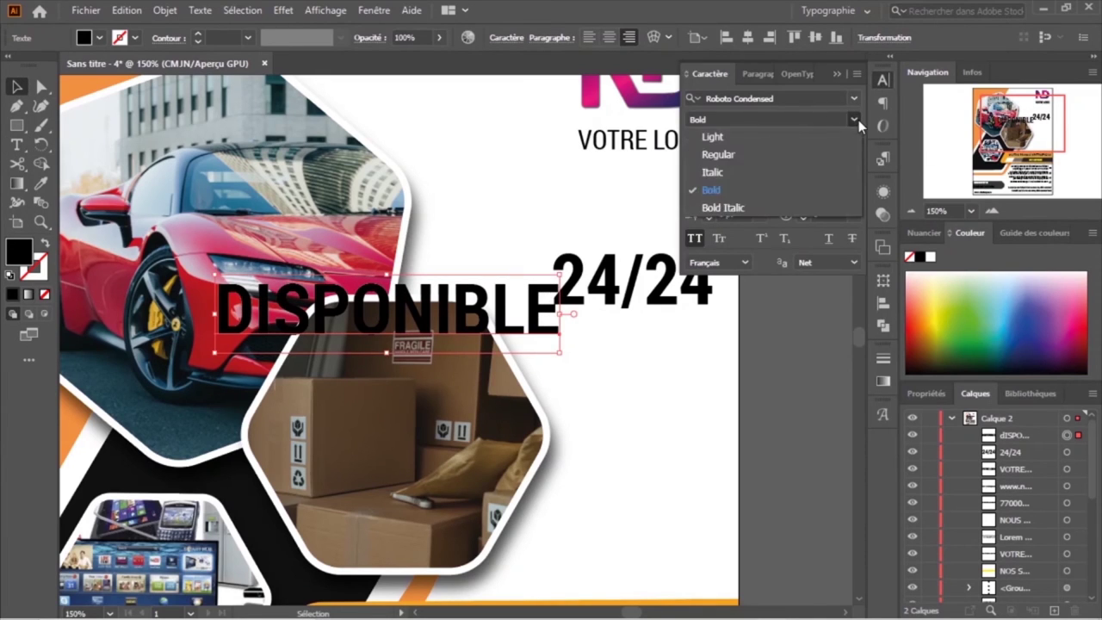
click(731, 172)
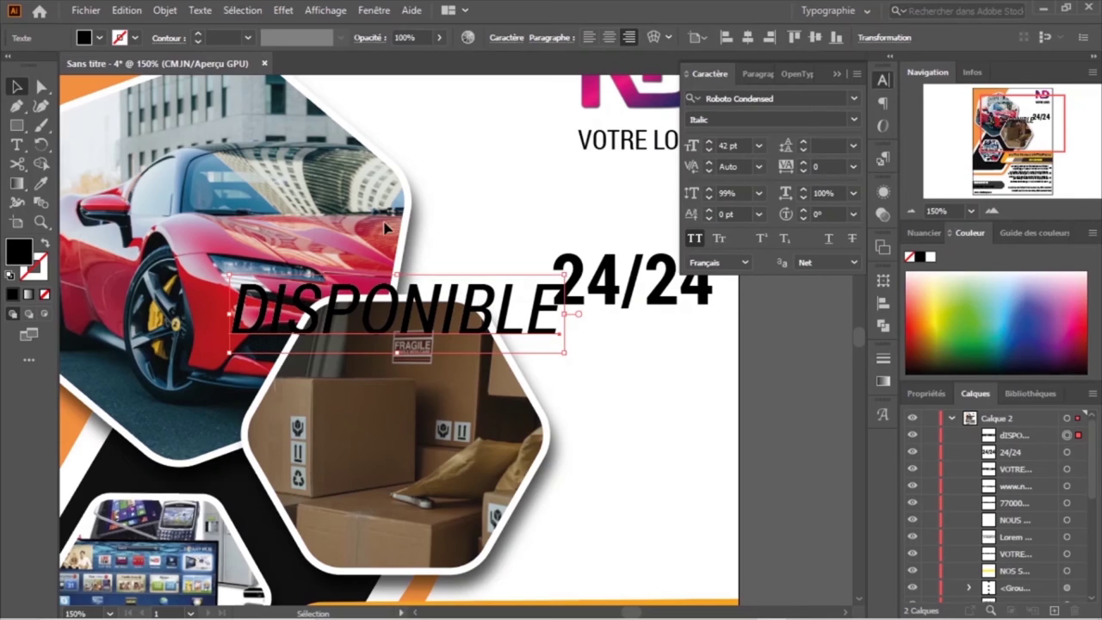
click(707, 149)
click(707, 149)
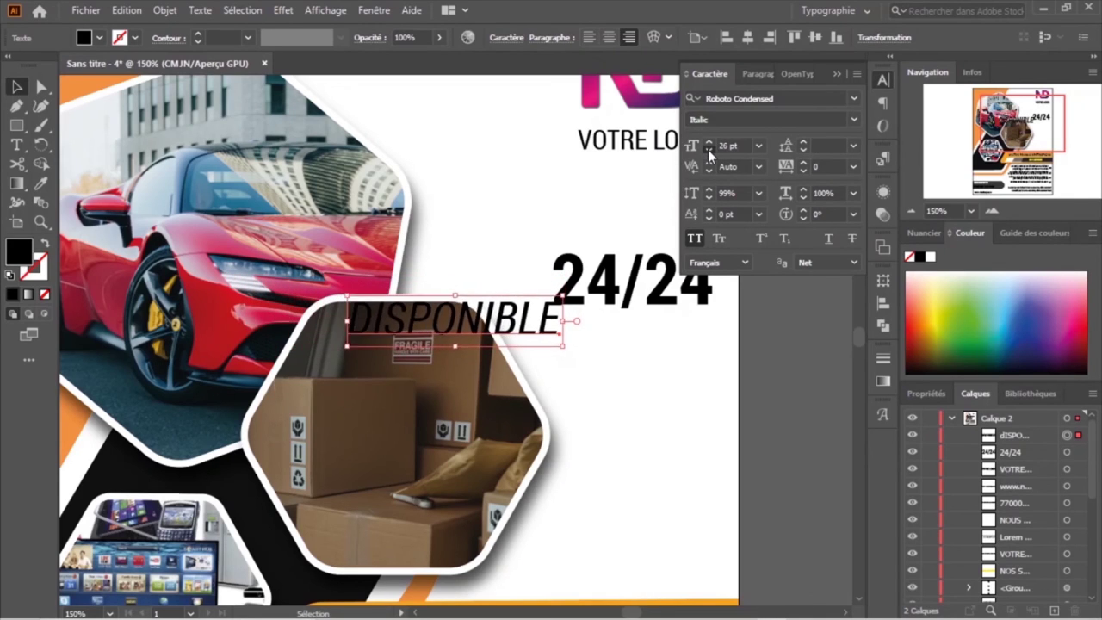
Step: Place DISPONIBLE just below 24/24 at 21 pt
drag(464, 321, 632, 336)
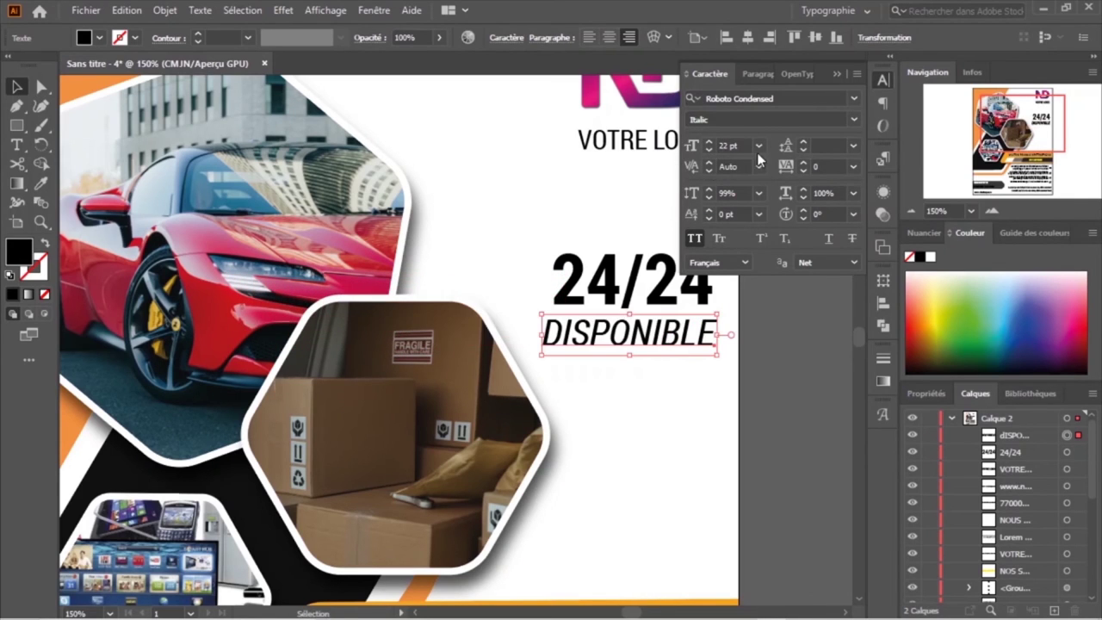
click(707, 149)
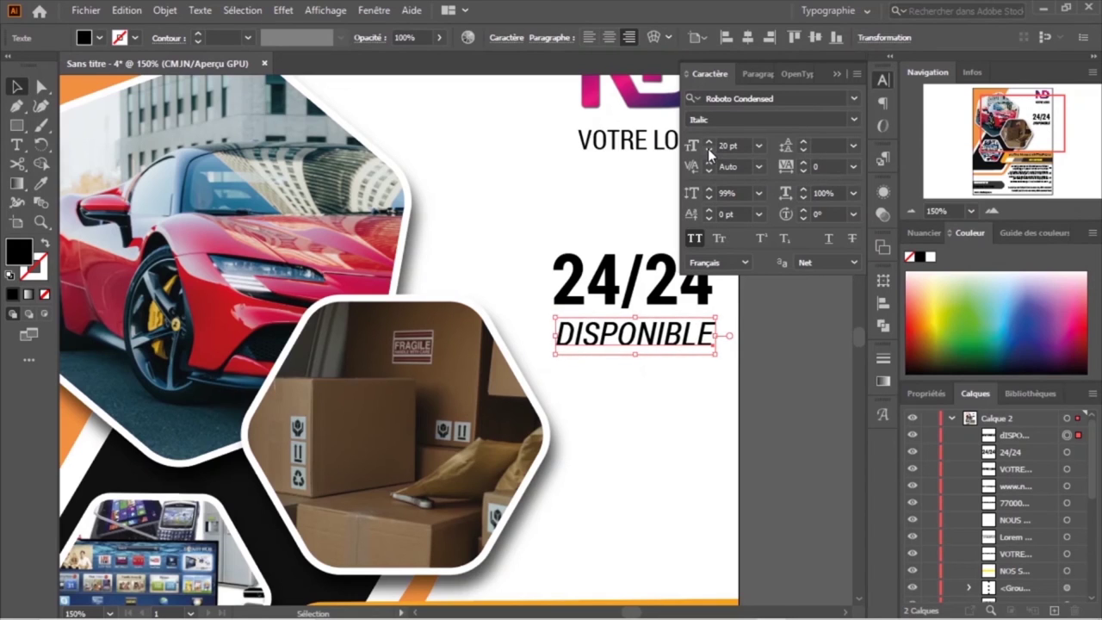
click(707, 142)
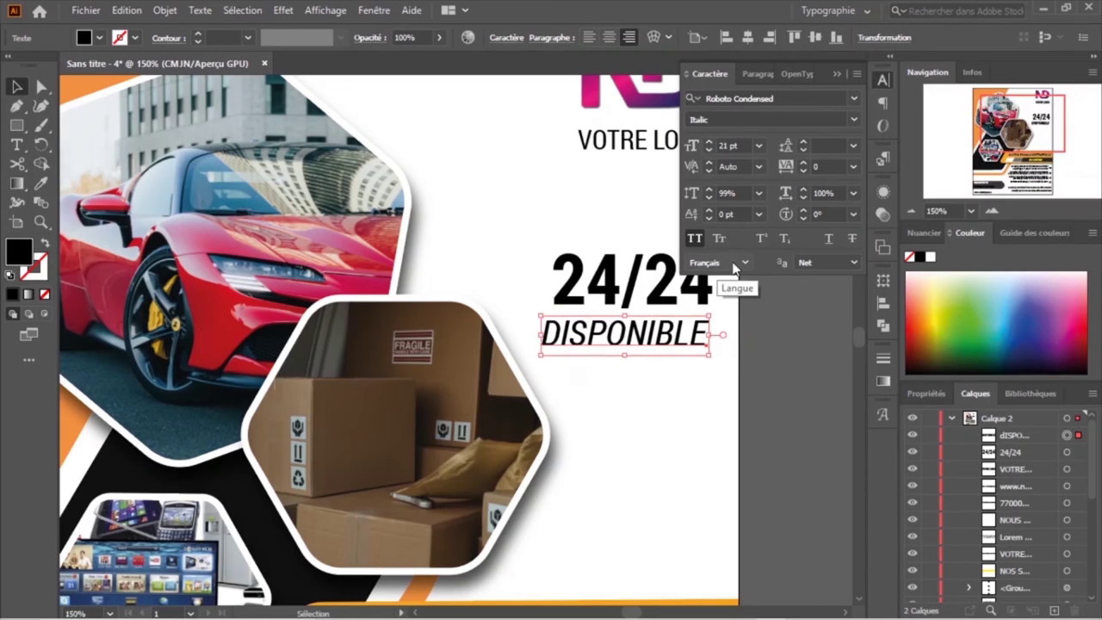
click(708, 149)
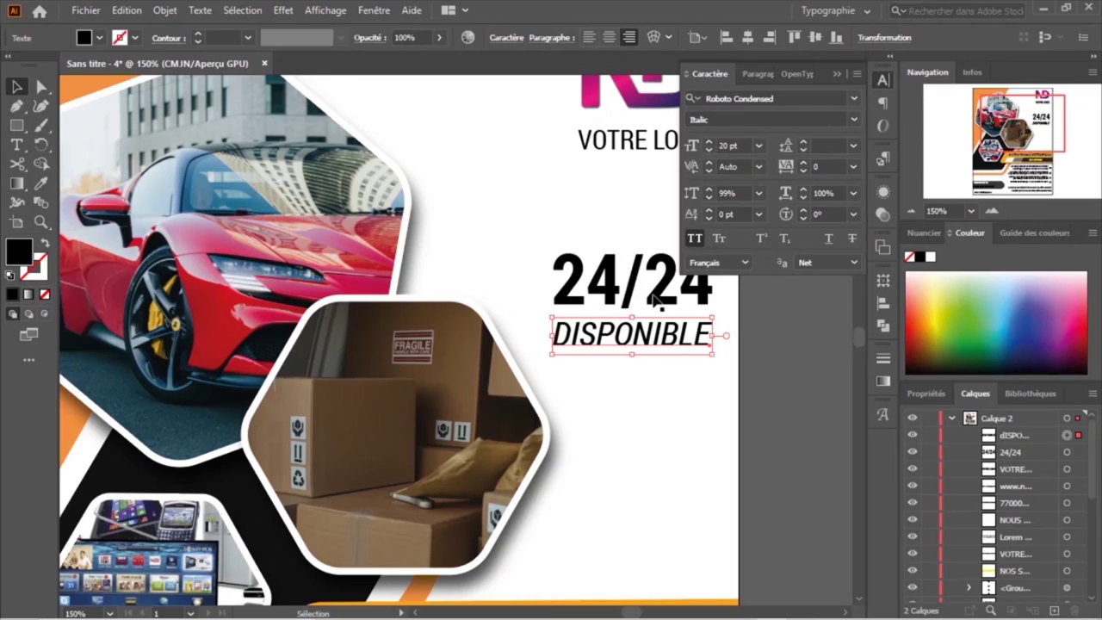
click(708, 142)
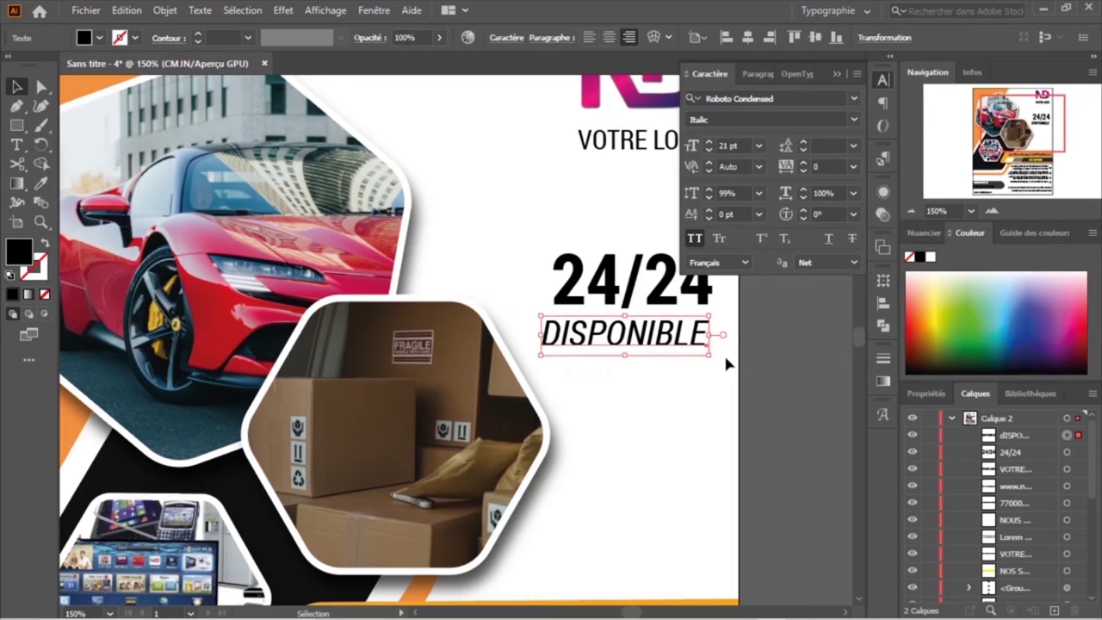
click(765, 376)
click(686, 342)
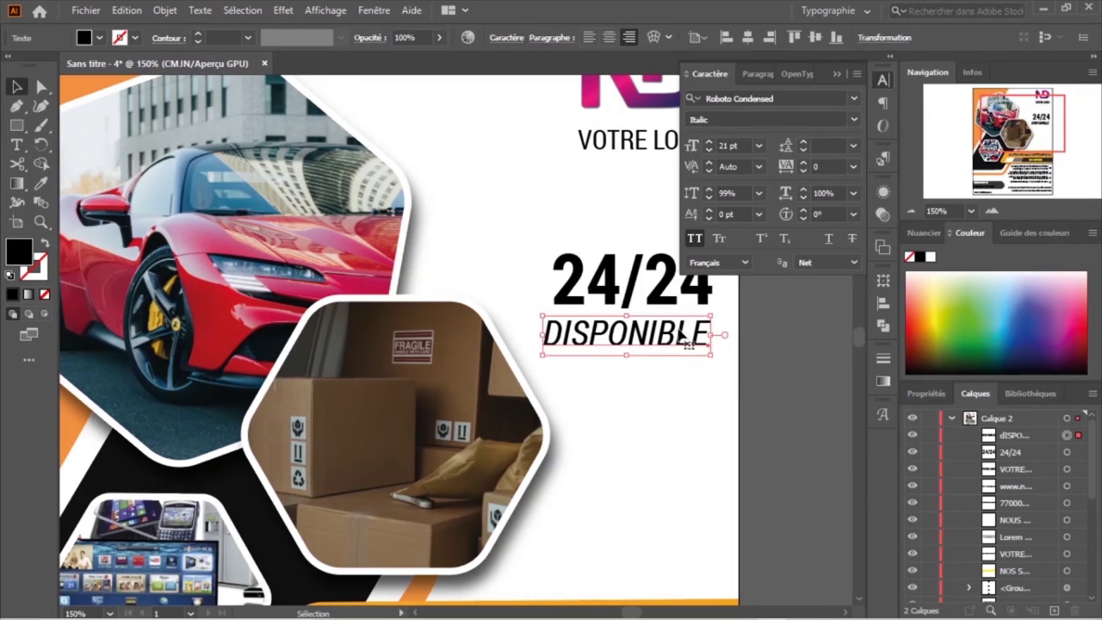
Step: Change 24/24 to Bold Italic at 44 pt
click(649, 296)
click(852, 121)
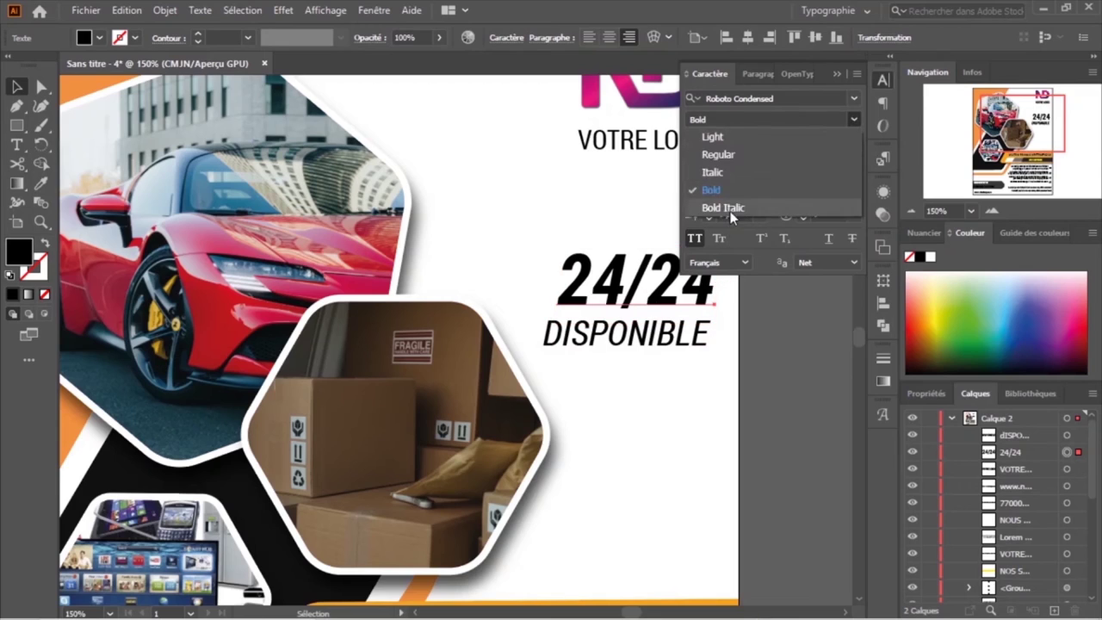
click(730, 211)
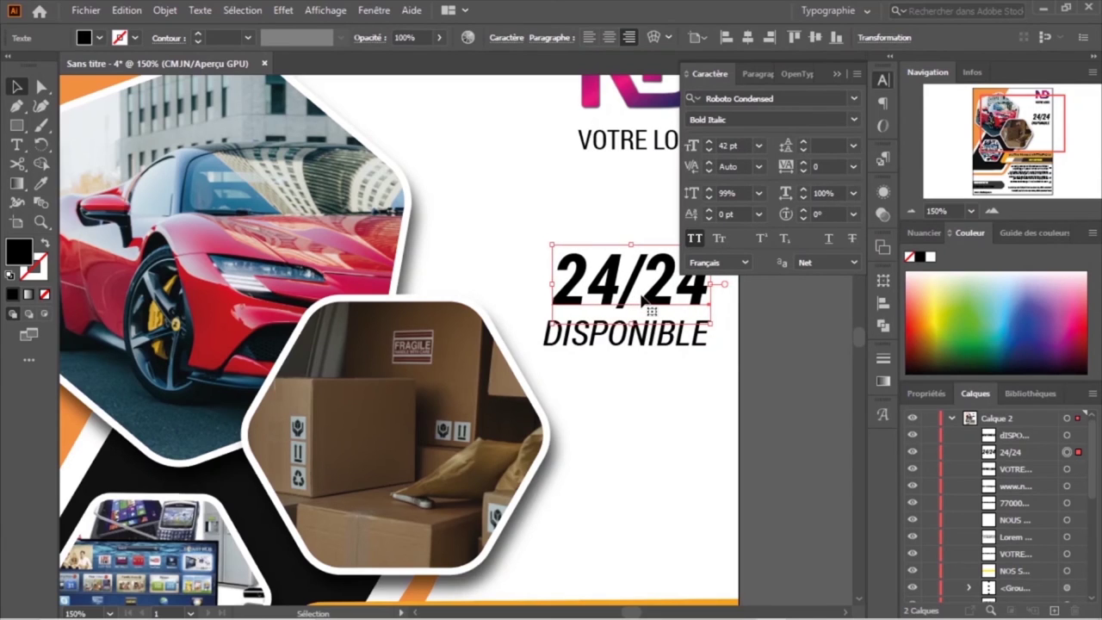
click(776, 354)
click(628, 284)
click(710, 142)
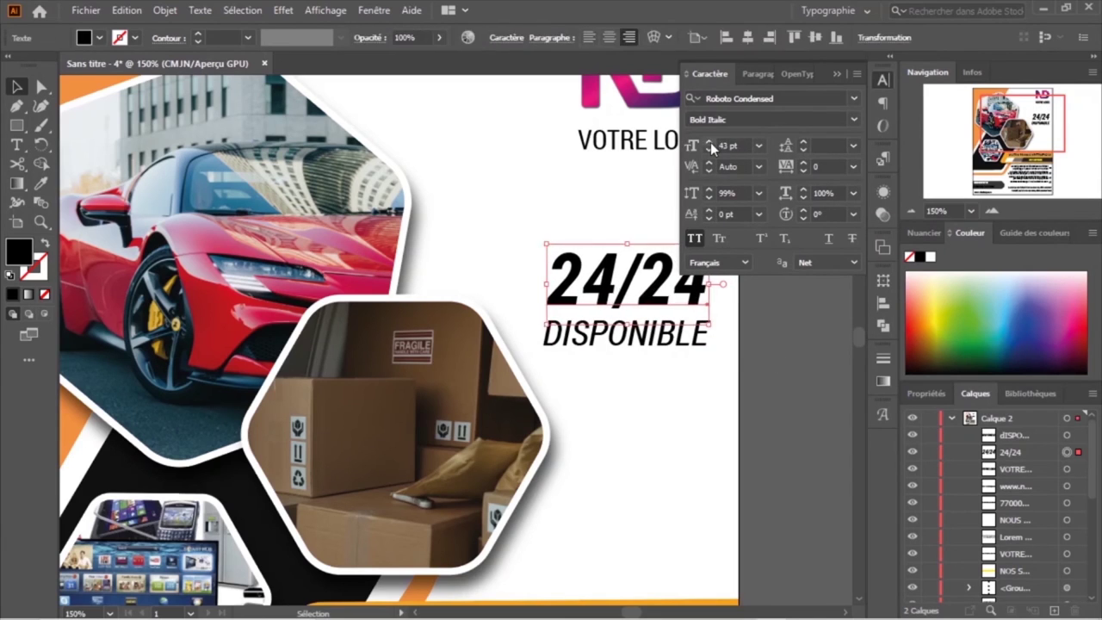
click(798, 363)
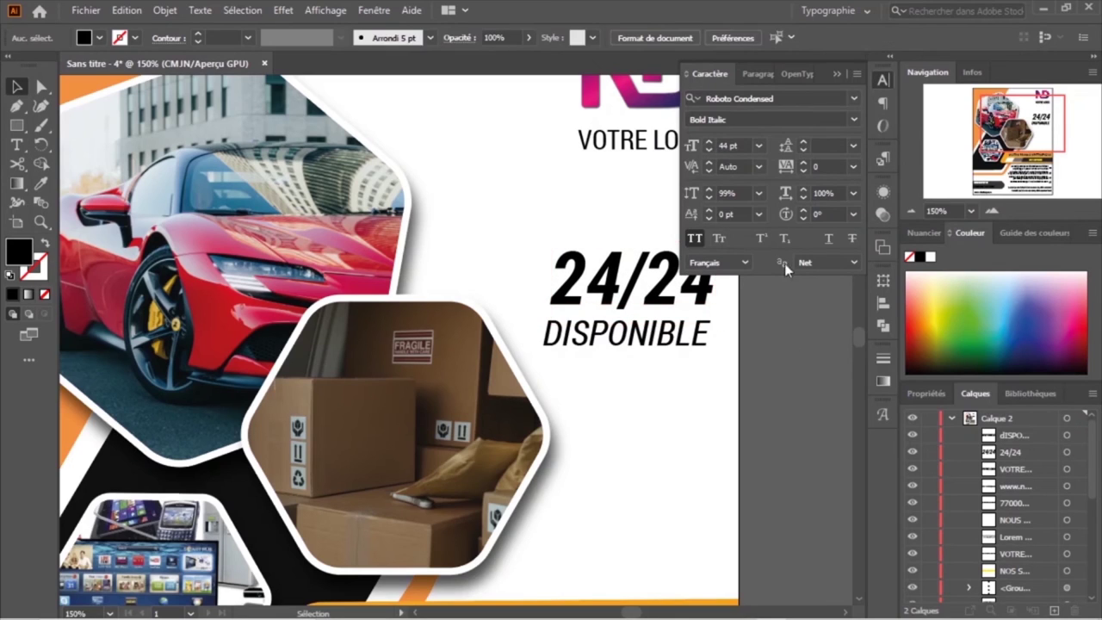
click(673, 343)
click(765, 361)
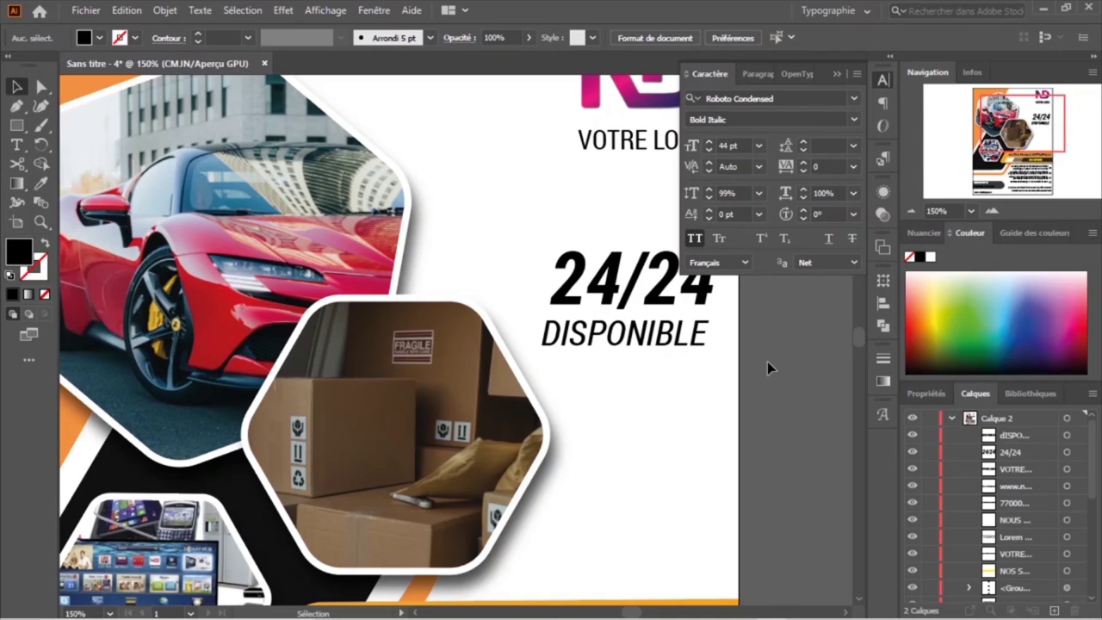
Step: Delete the accidental LOREM IPSUM placeholder text placed over the car photo
key(ctrl+minus)
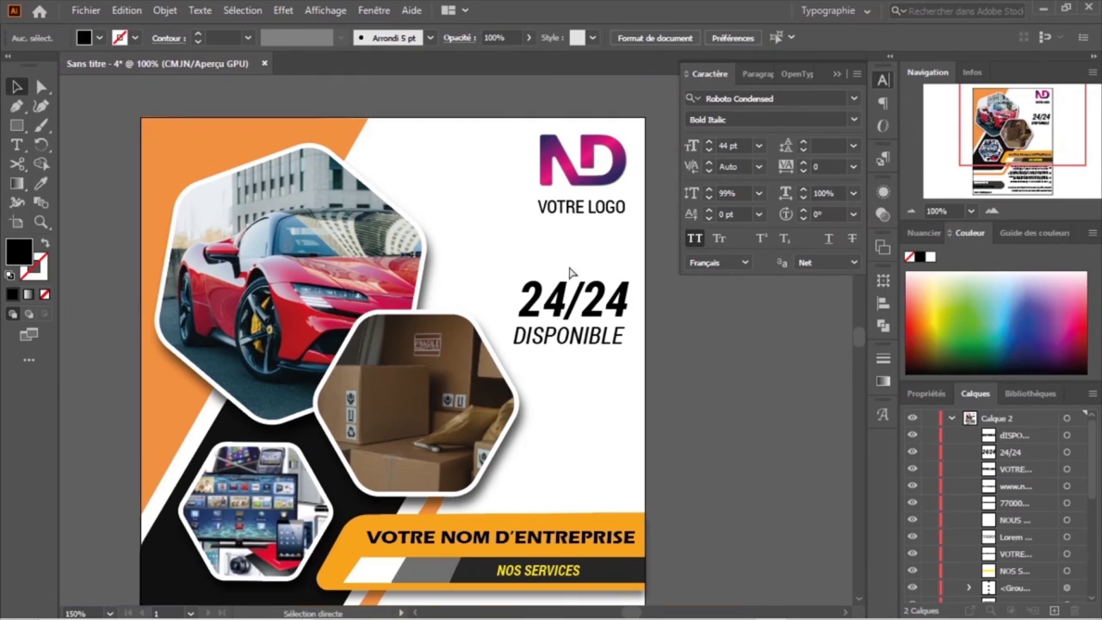
click(829, 386)
scroll(828, 386, down, 2)
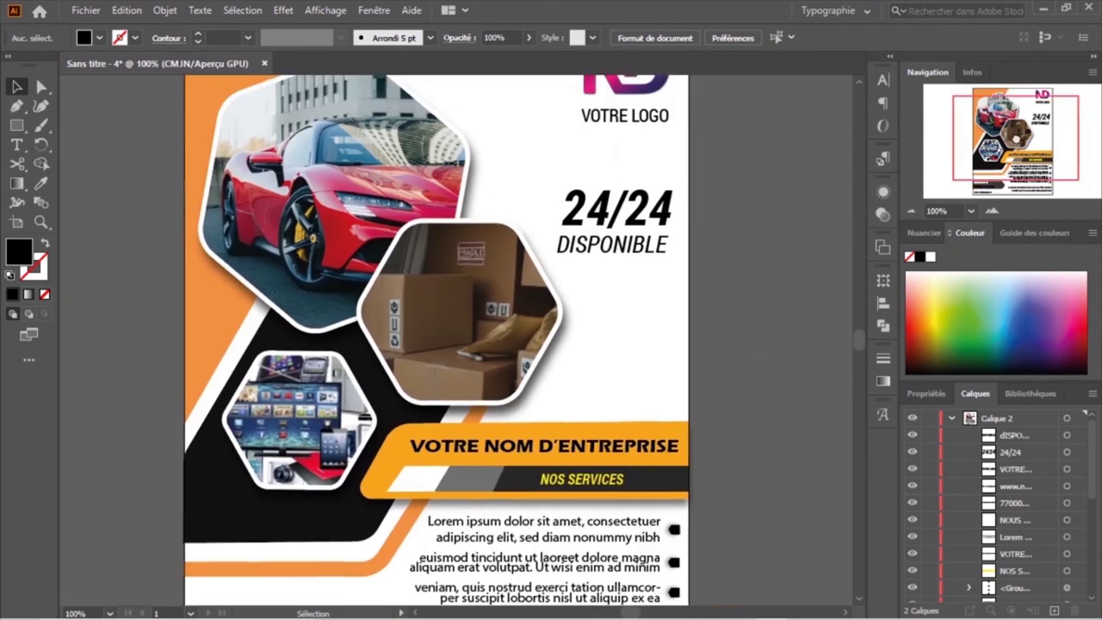
drag(1016, 133, 1005, 128)
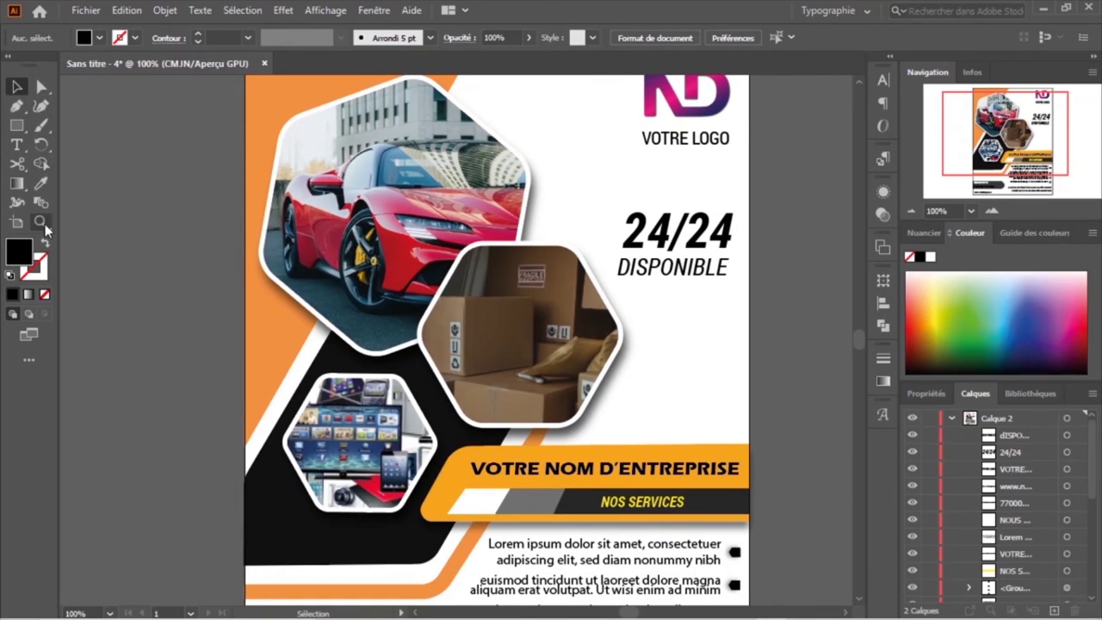
click(17, 144)
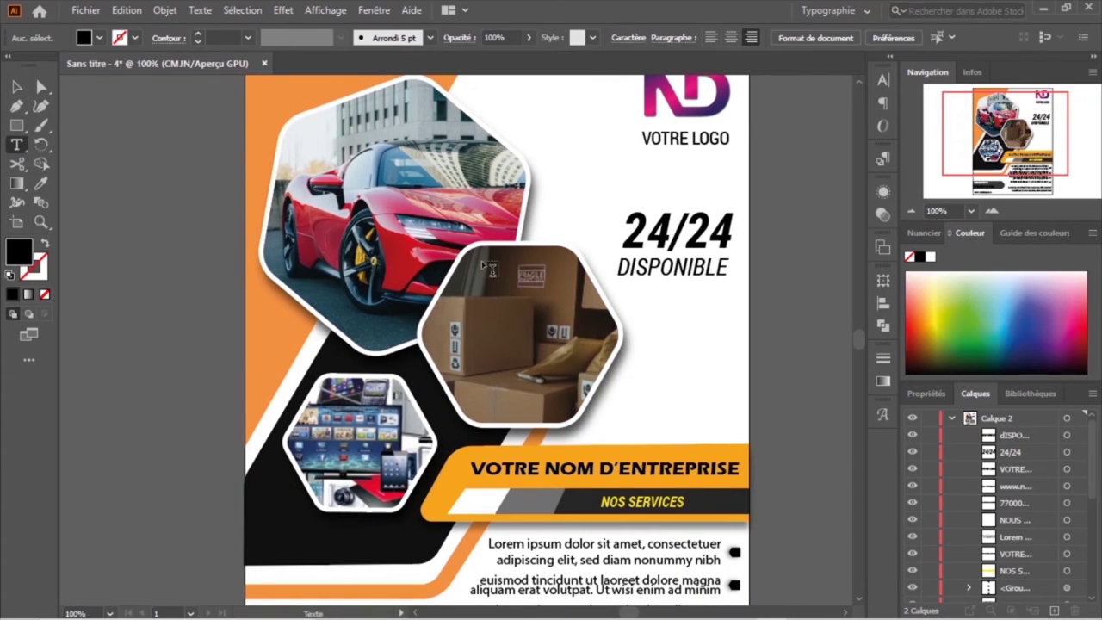
click(482, 258)
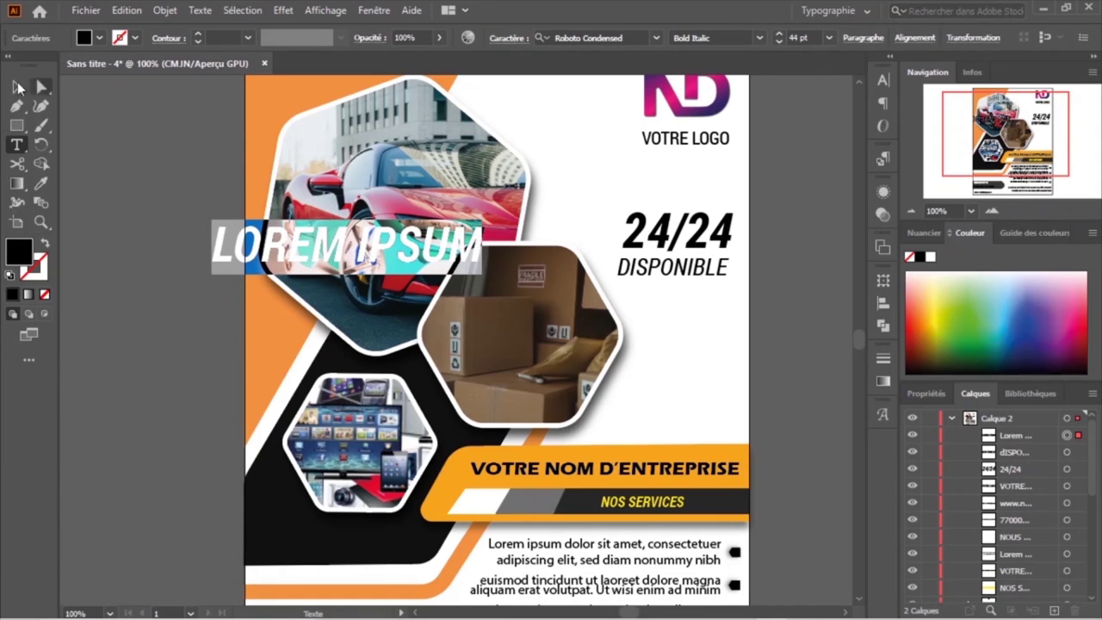
click(17, 86)
key(Delete)
click(17, 126)
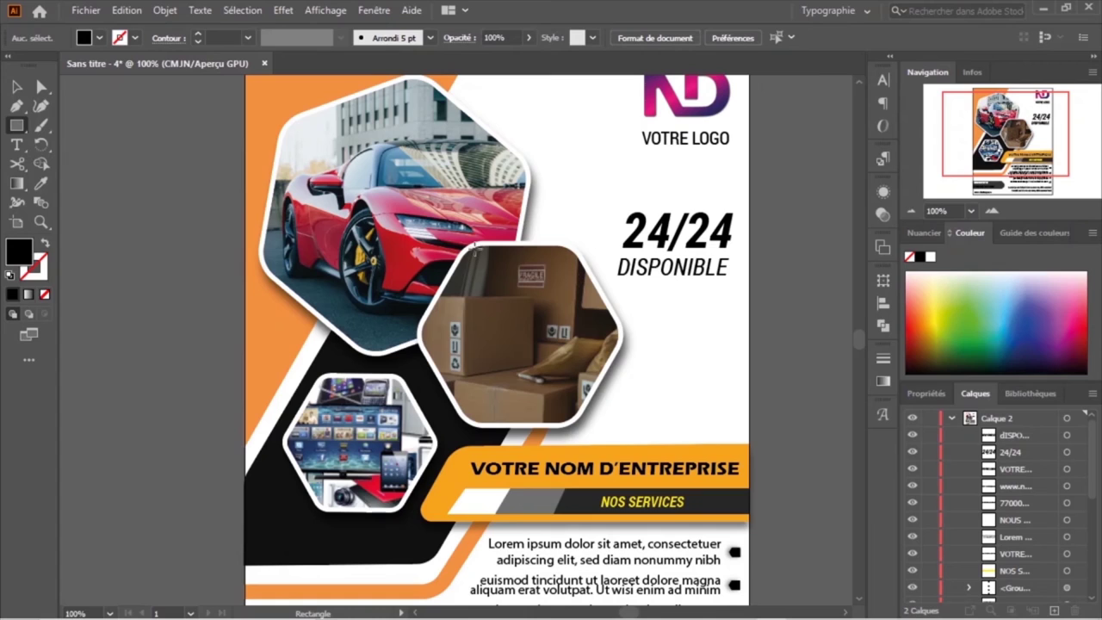
Step: Draw a black rectangle across the top of the boxes photo
drag(475, 248, 587, 277)
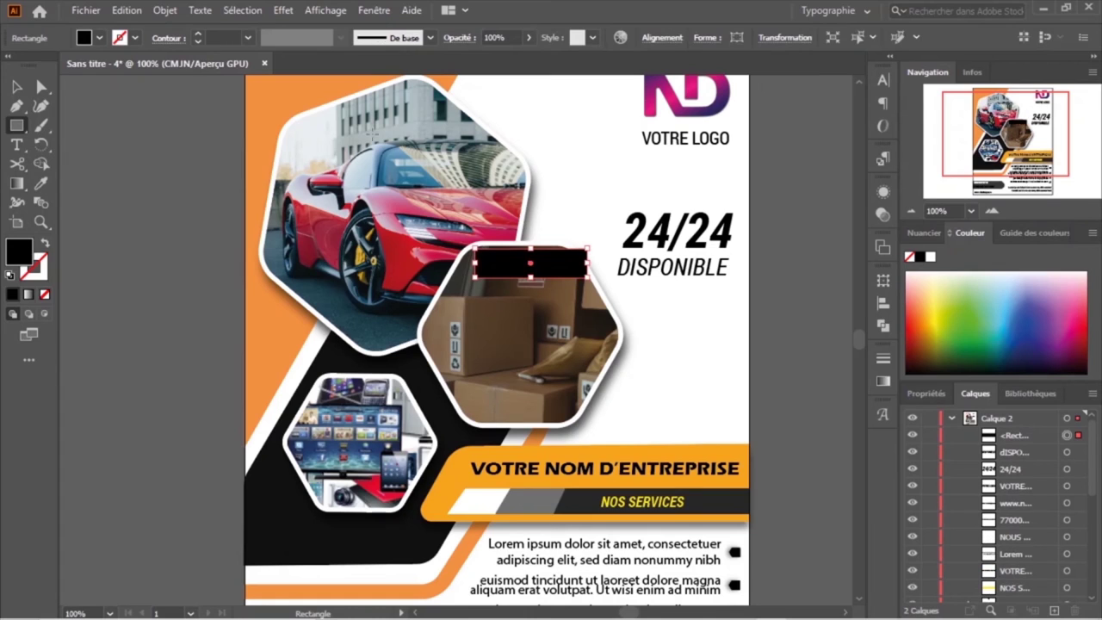
click(17, 105)
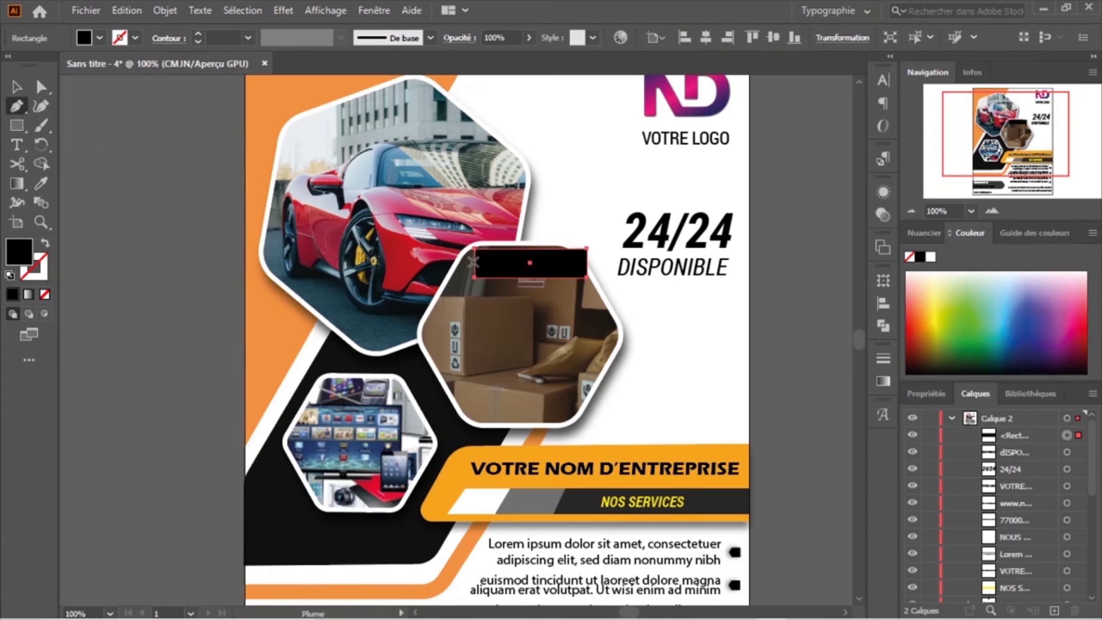
click(474, 260)
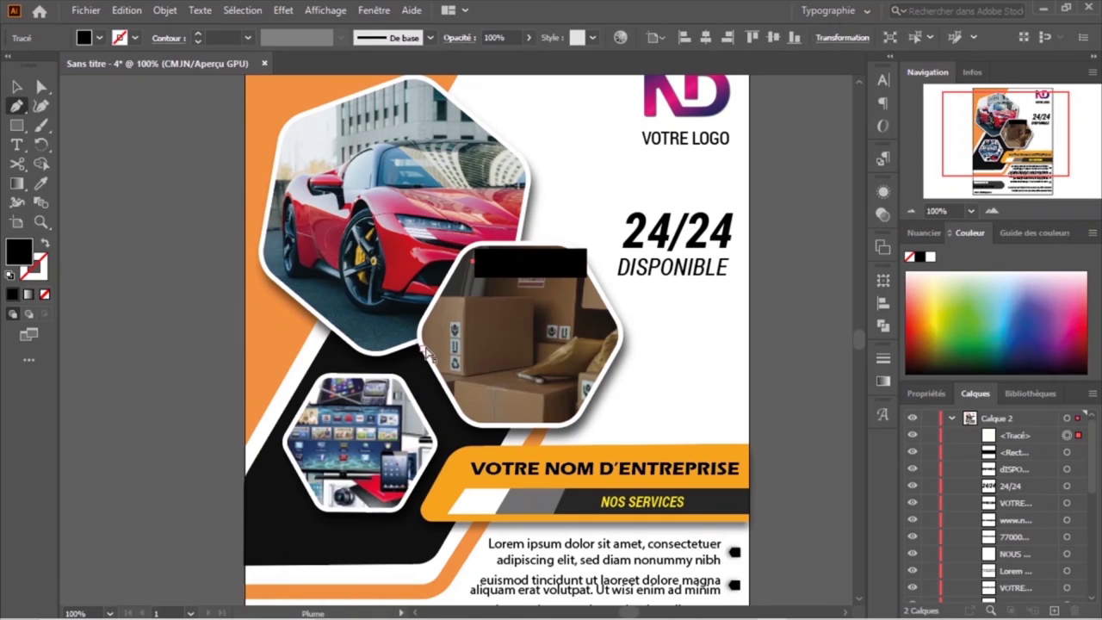
key(ctrl+z)
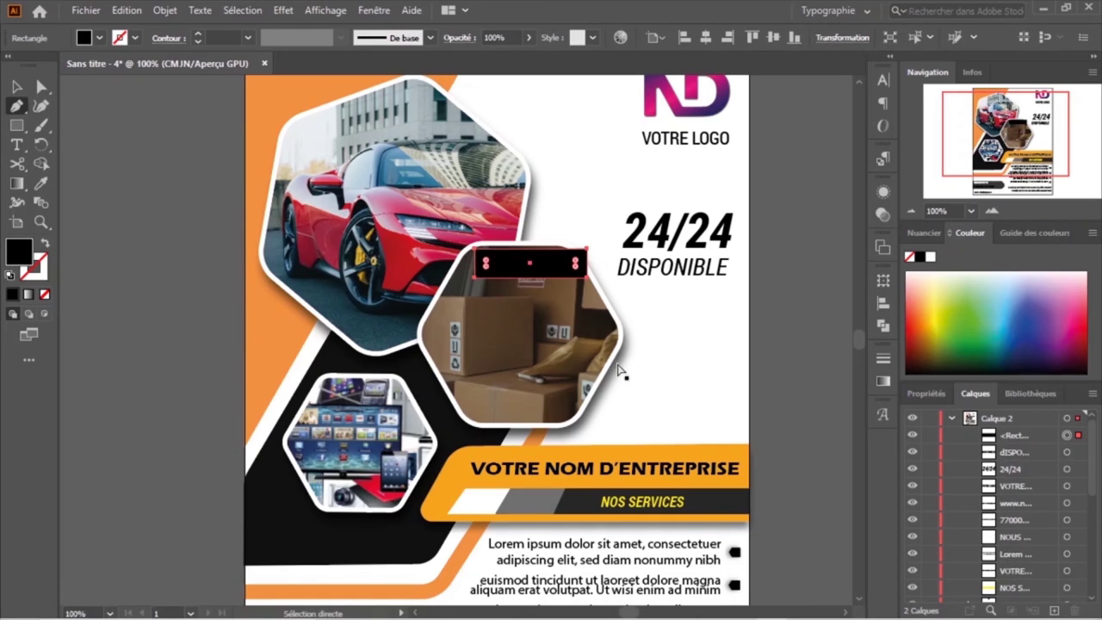
key(ctrl+plus)
key(ctrl+plus)
key(ctrl+plus)
key(ctrl+plus)
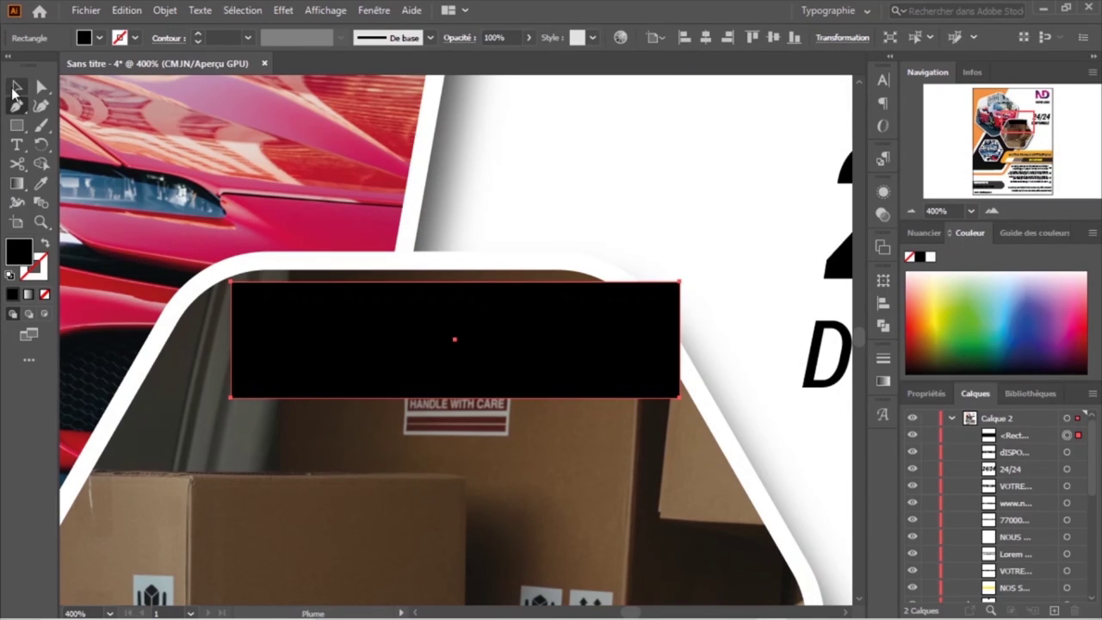
click(15, 87)
Step: Add midpoint anchors and pull both rectangle ends out into points
click(17, 105)
click(230, 335)
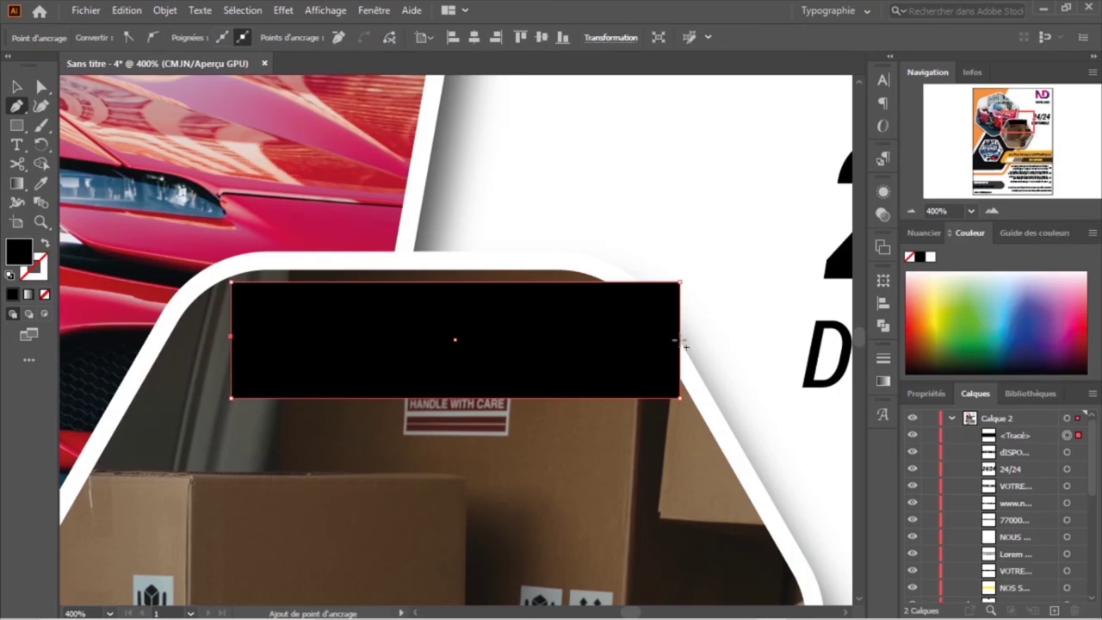
key(a)
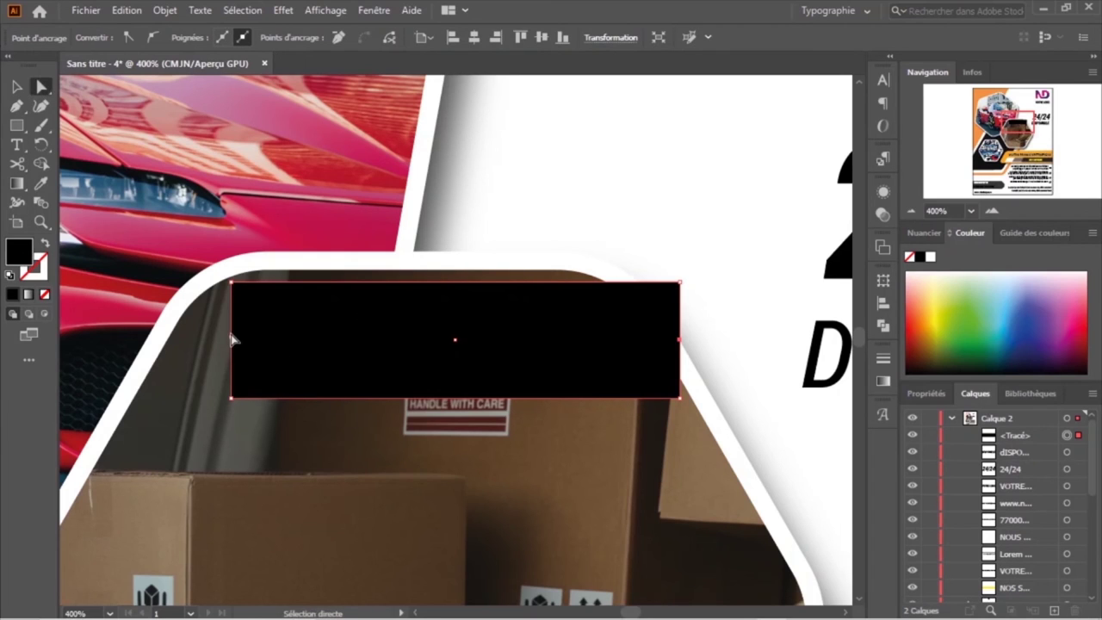
mouse_move(230, 338)
mouse_down()
mouse_move(197, 336)
mouse_move(211, 338)
mouse_up()
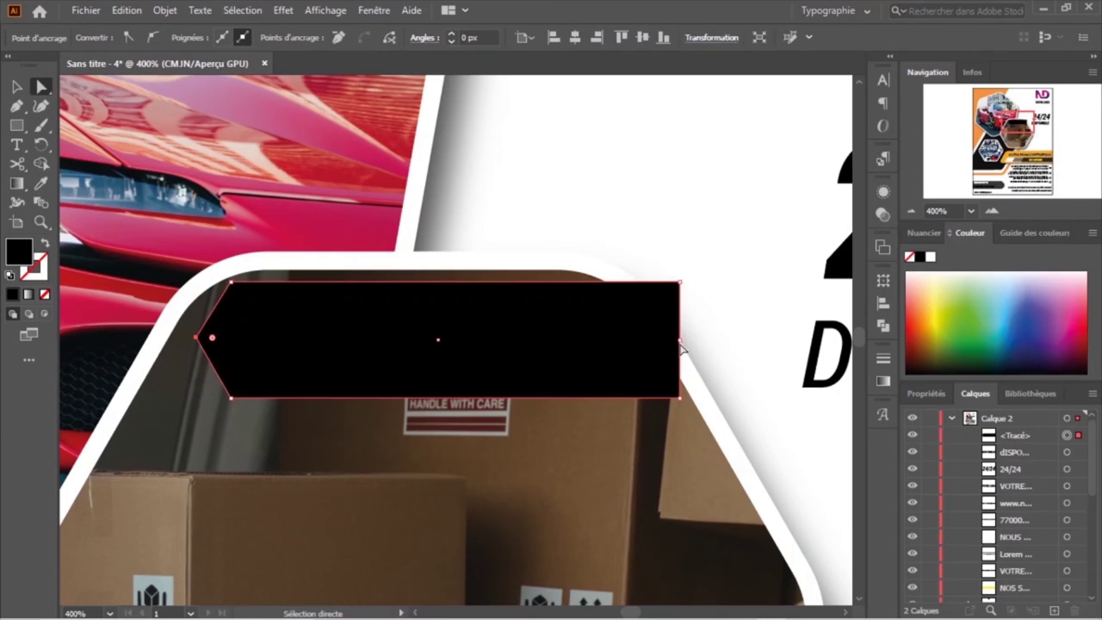
drag(680, 341, 715, 343)
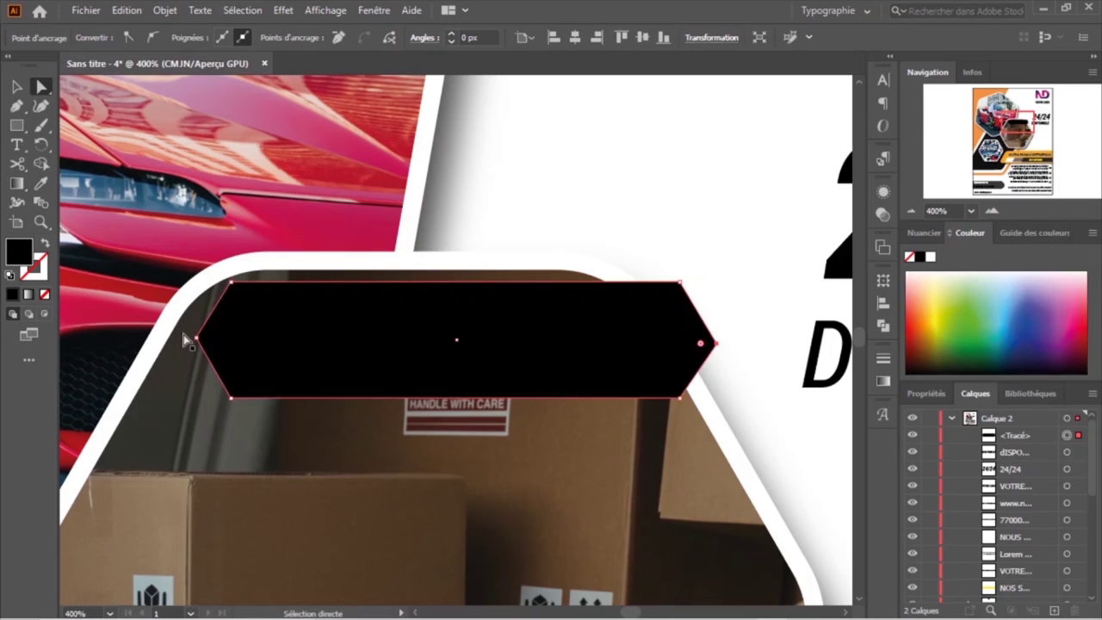
drag(197, 338, 191, 342)
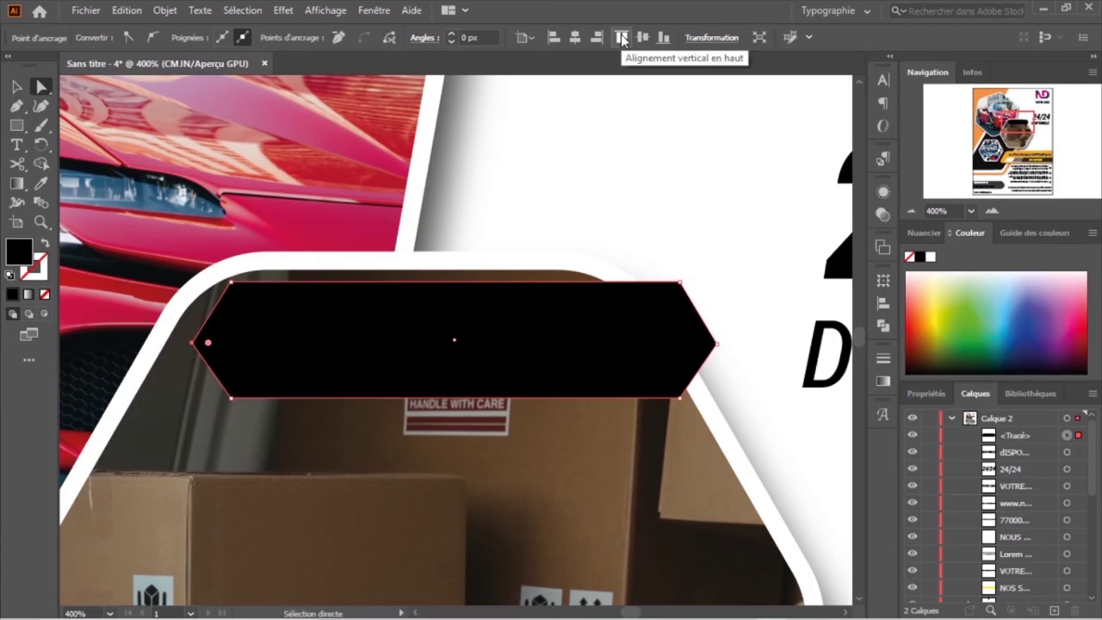
Step: Add a horizontal guide through the tips and round all the shape's corners
key(ctrl+r)
drag(639, 85, 667, 342)
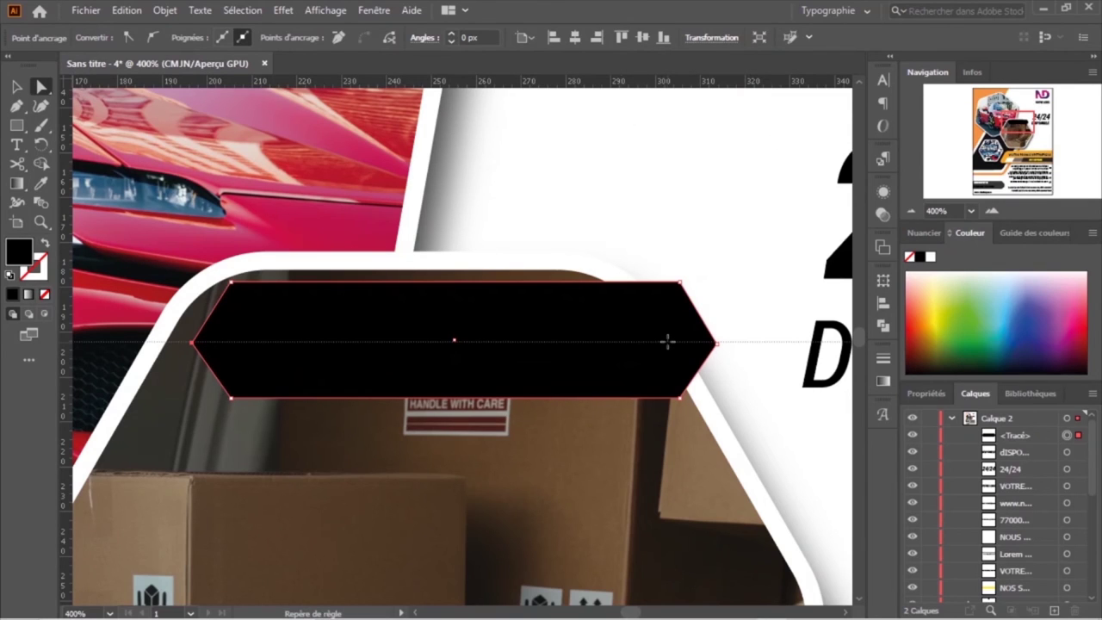
key(ctrl+r)
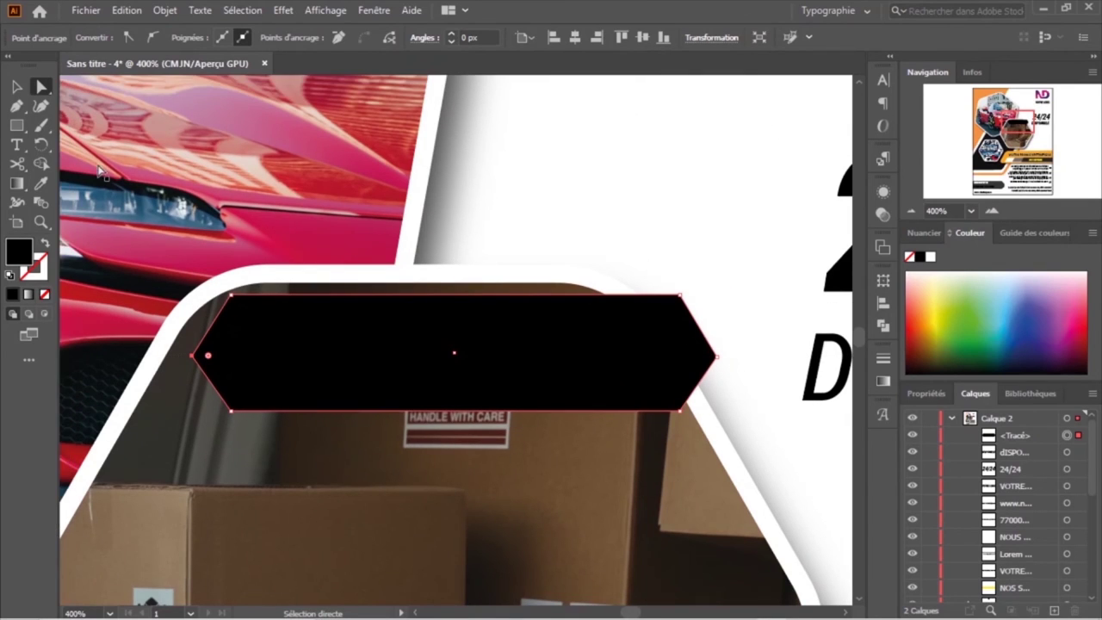
drag(209, 359, 214, 362)
key(ctrl+z)
click(387, 358)
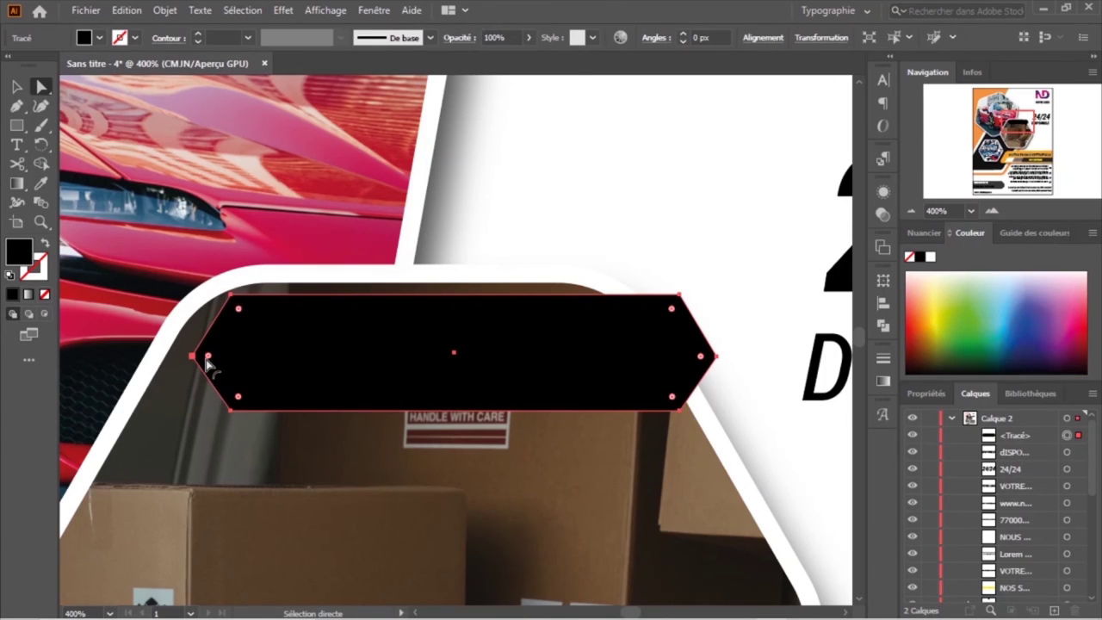
drag(209, 361, 225, 363)
click(509, 202)
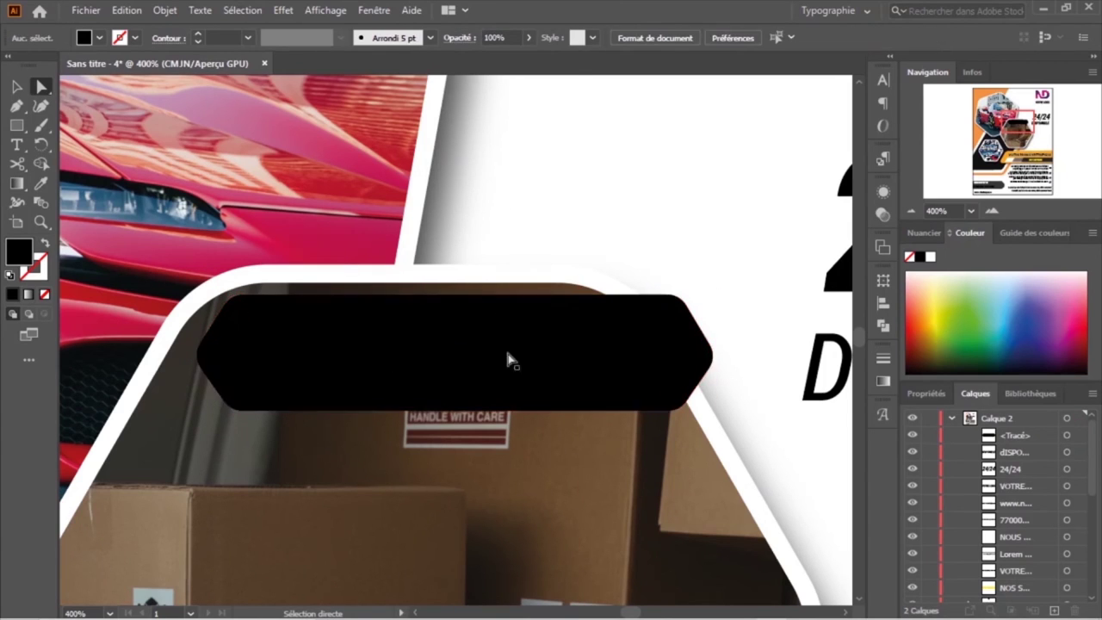
Step: Scale and position the banner shape to fit the hexagon top
drag(554, 364, 526, 354)
key(v)
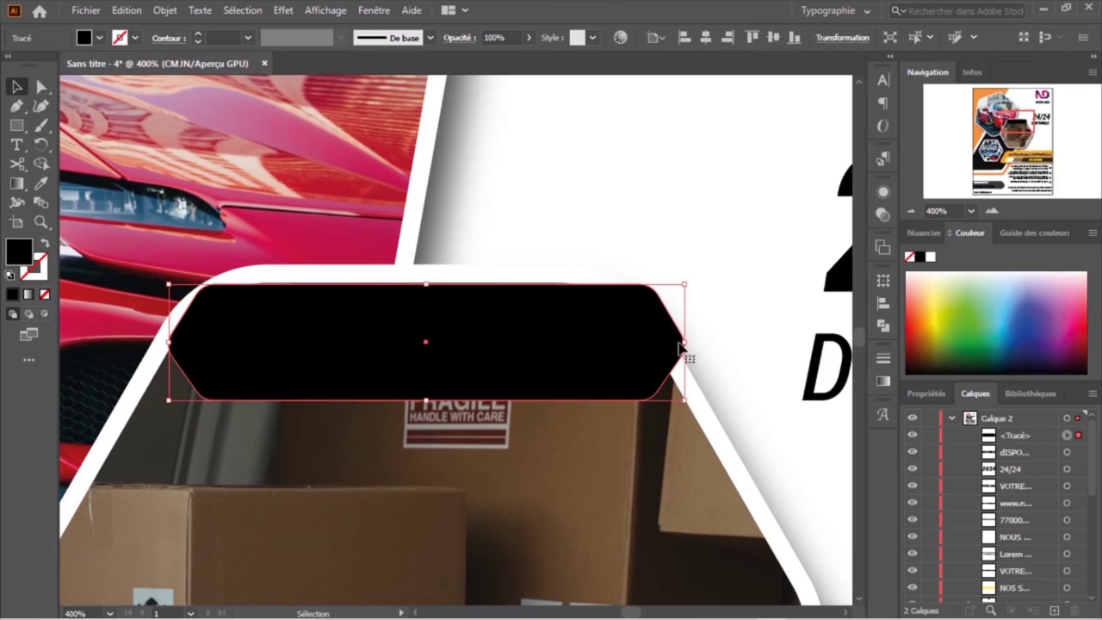
key(ctrl+shift+b)
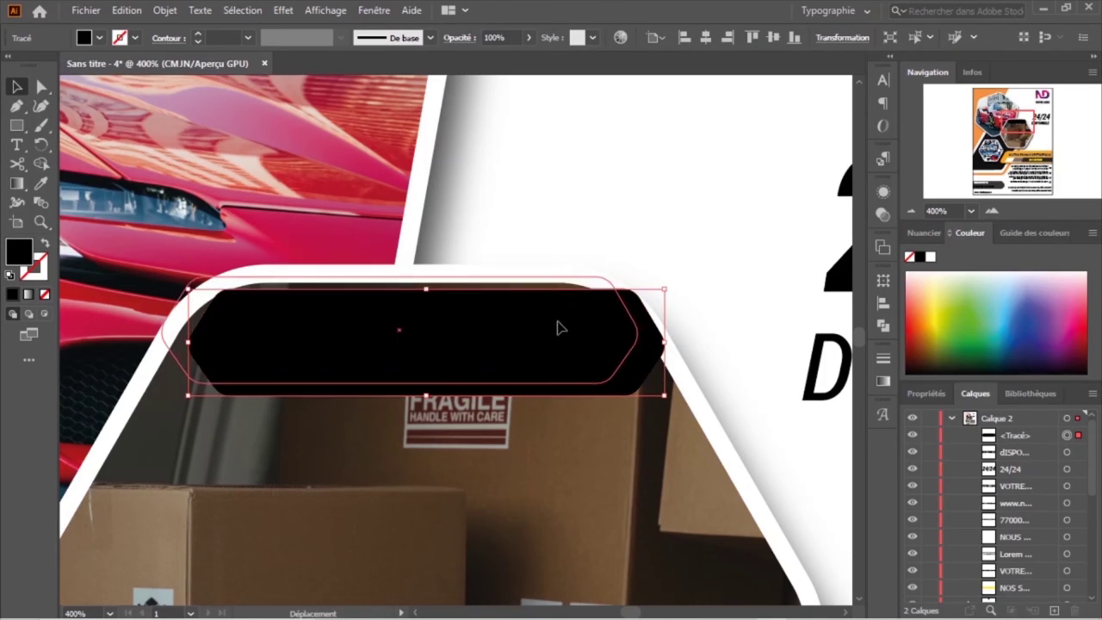
drag(585, 343, 571, 334)
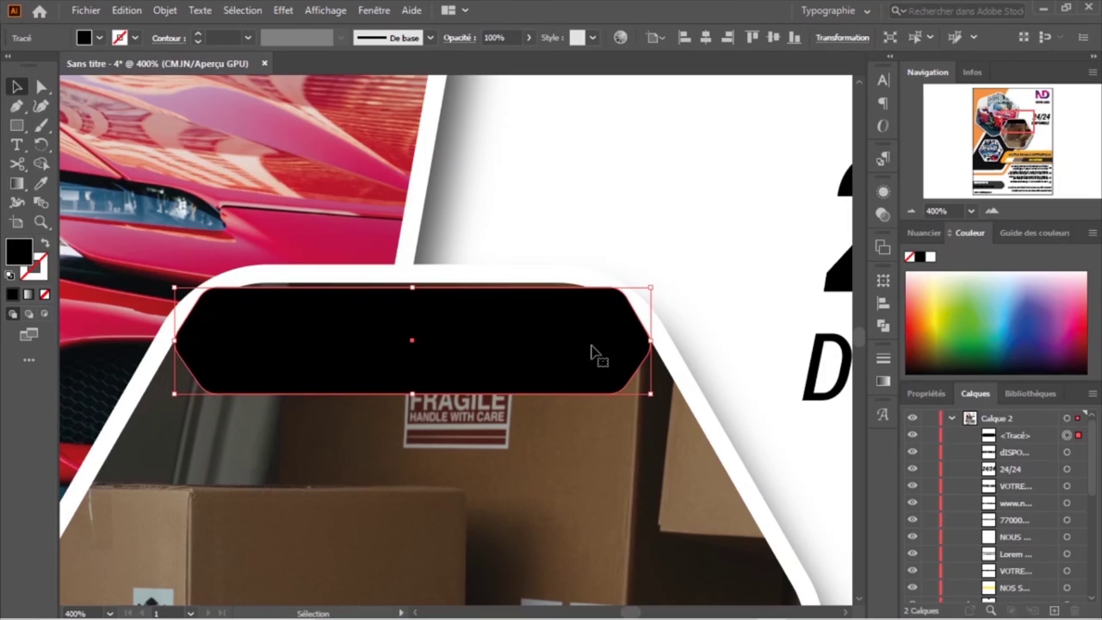
drag(650, 340, 518, 316)
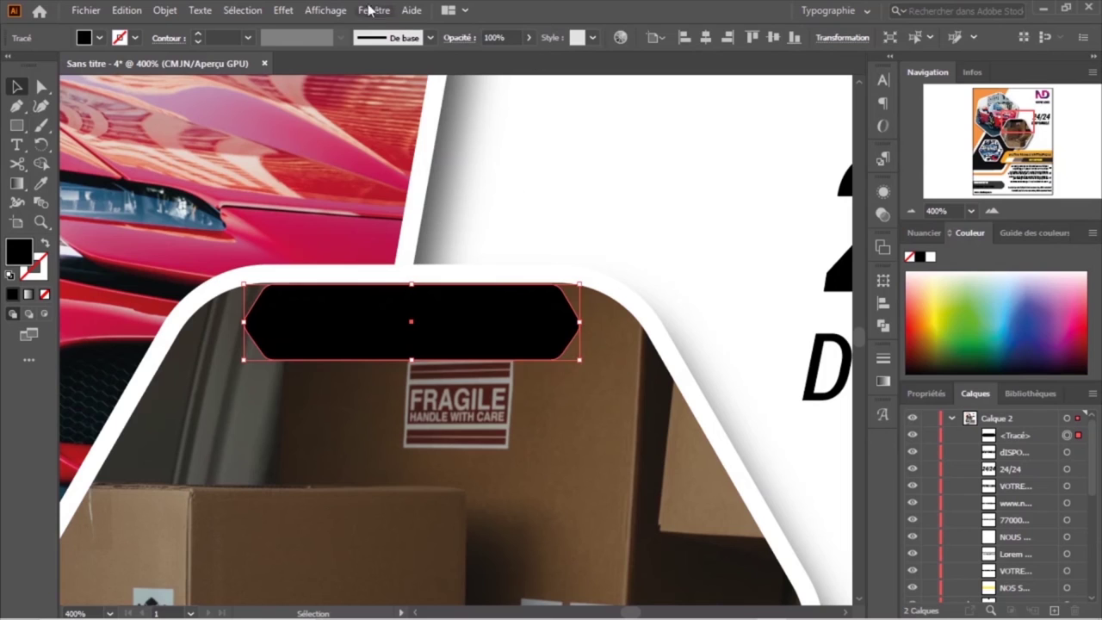
click(284, 11)
Step: Fill the banner shape white
click(590, 284)
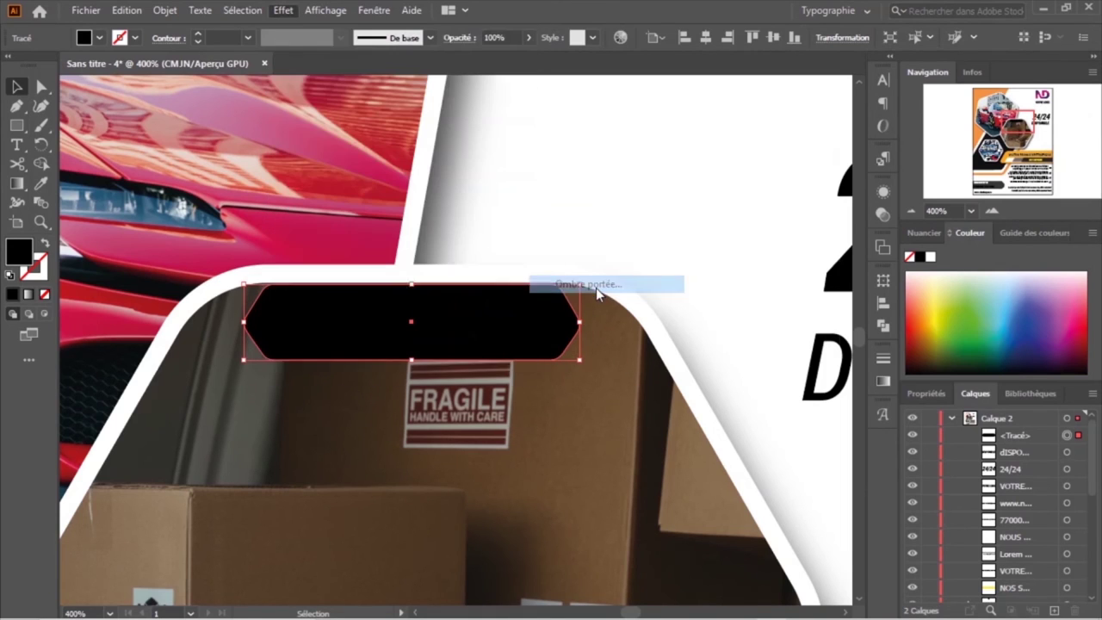
click(946, 216)
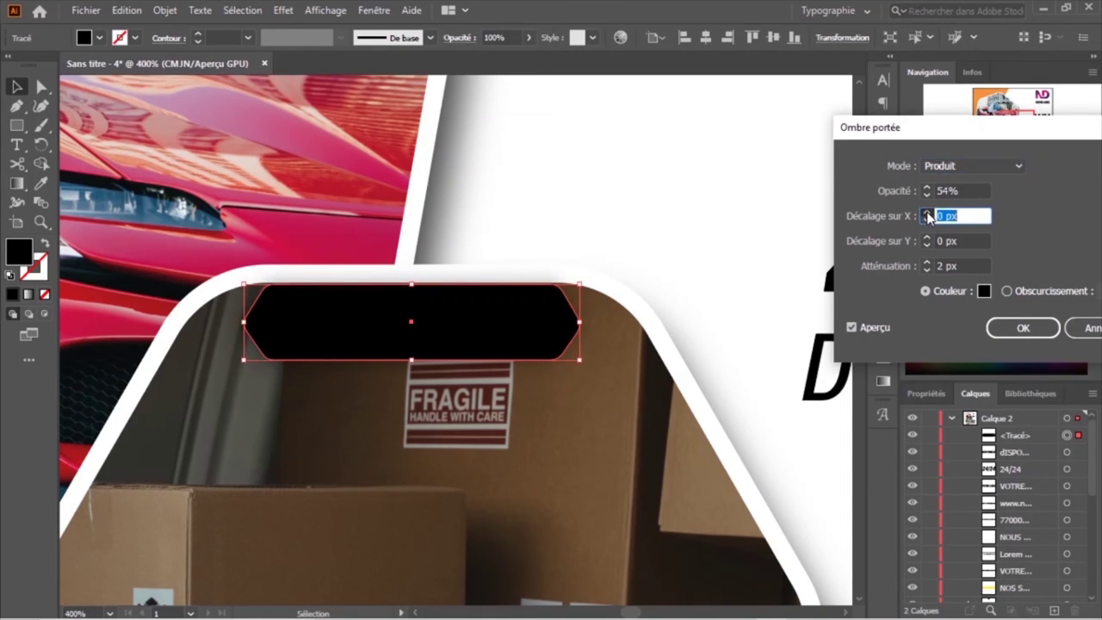
text(8)
click(1087, 330)
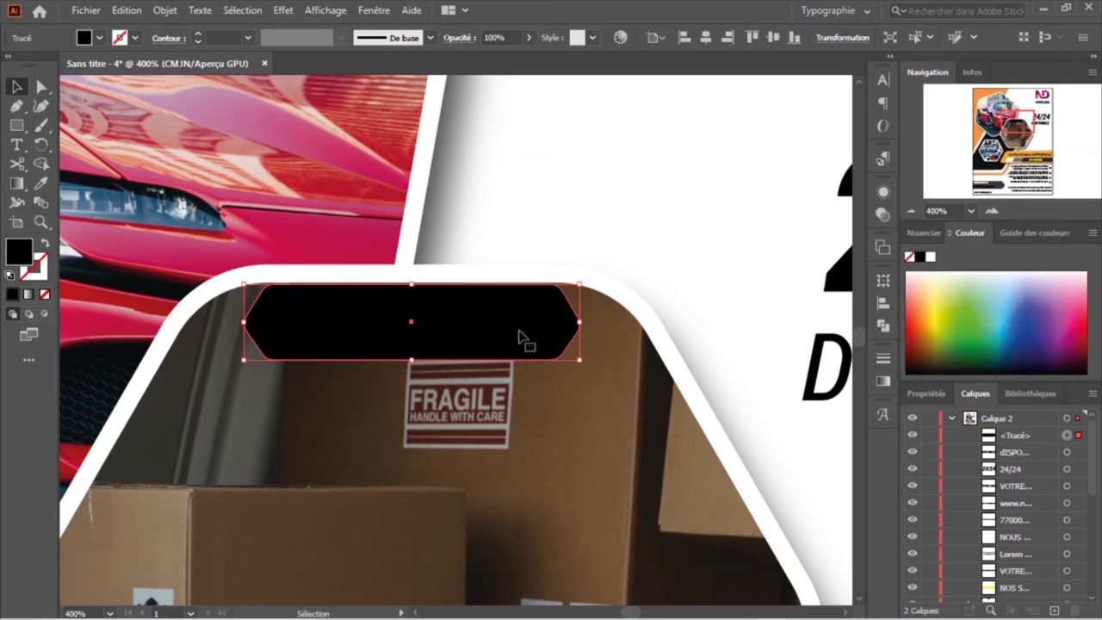
click(931, 258)
Step: Add a drop shadow with adjusted offsets and 1 px blur
click(284, 11)
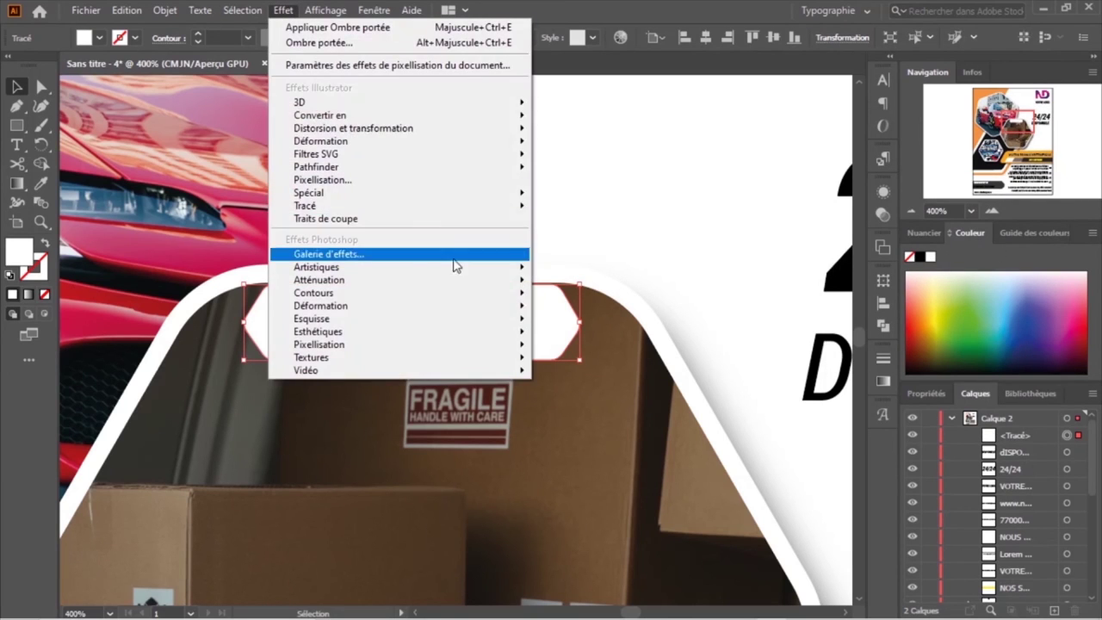
click(585, 285)
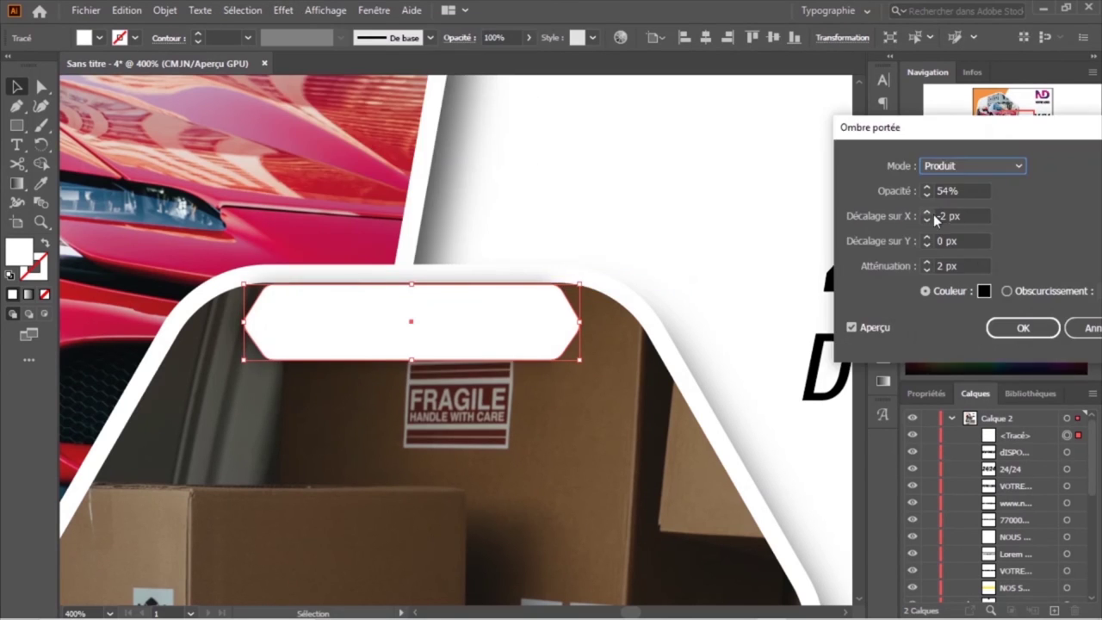
click(928, 217)
text(5)
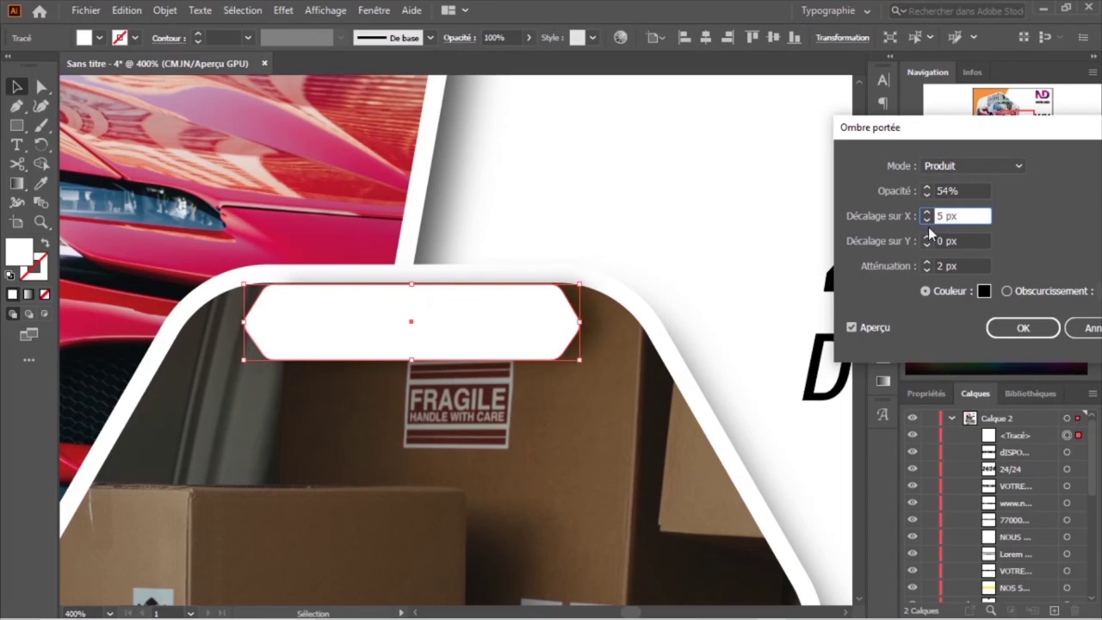
key(Tab)
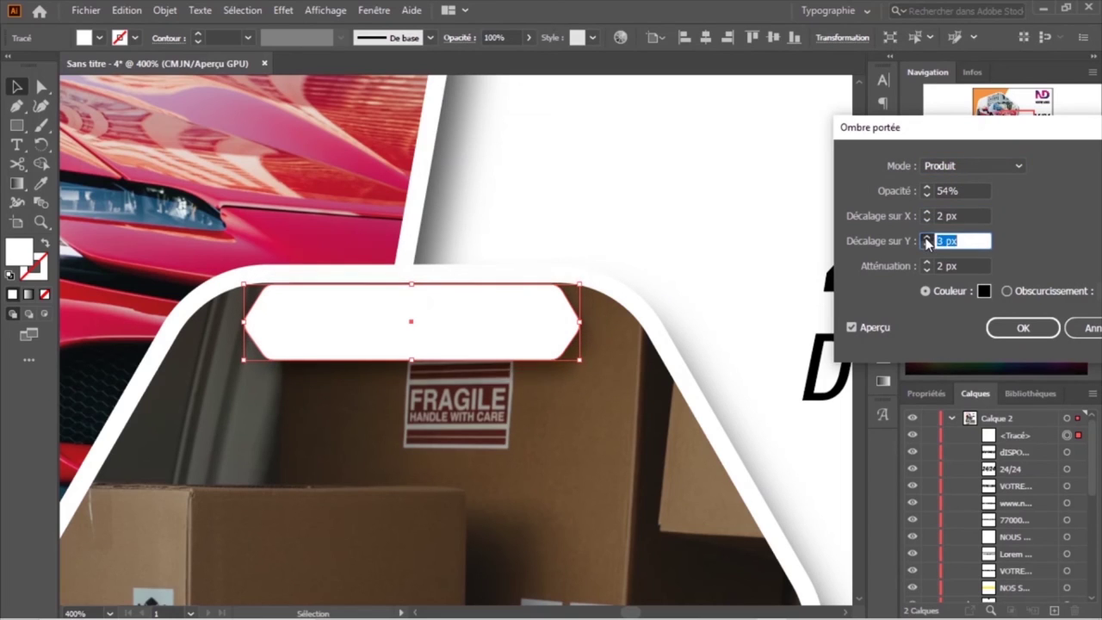
text(4)
click(925, 266)
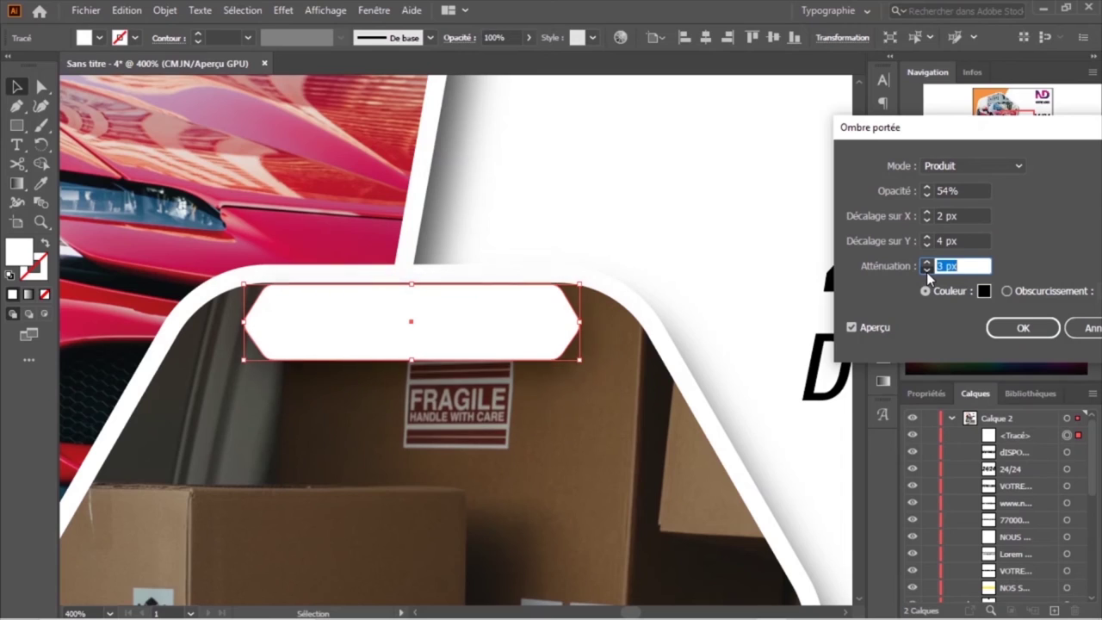
click(927, 263)
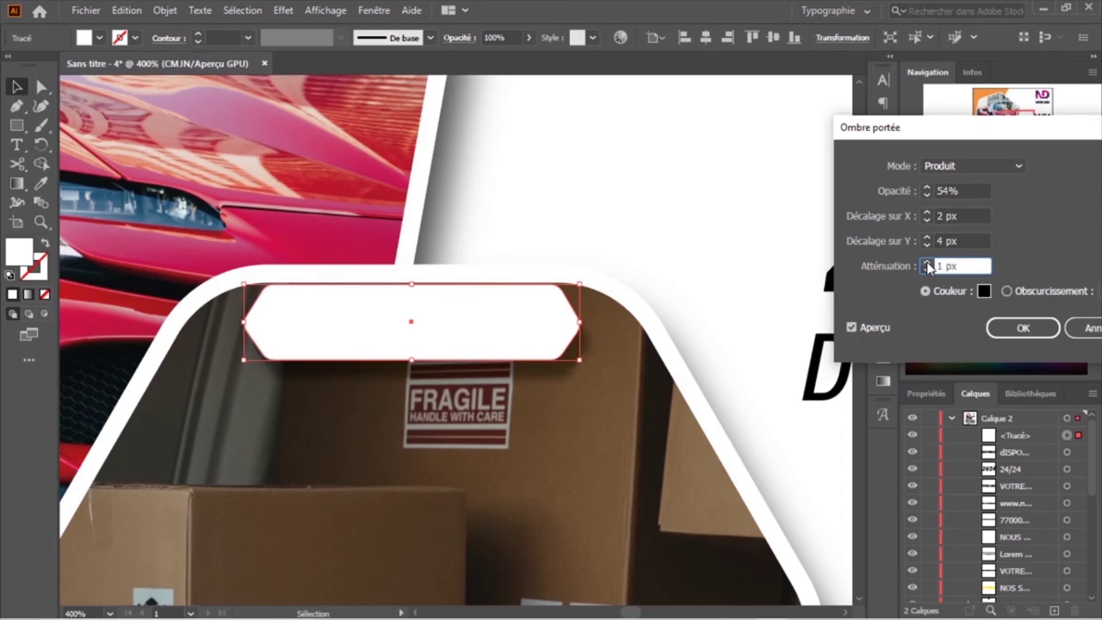
click(927, 218)
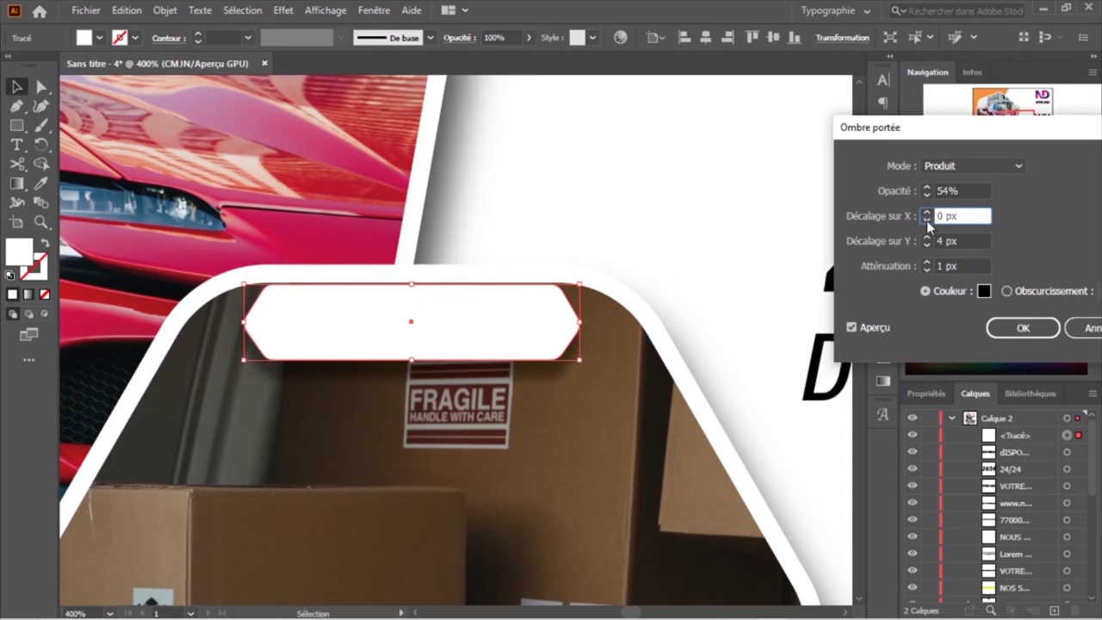
click(926, 221)
click(926, 220)
Step: Raise the shadow opacity to 63% with a 3 px vertical offset
click(927, 191)
click(926, 187)
click(927, 188)
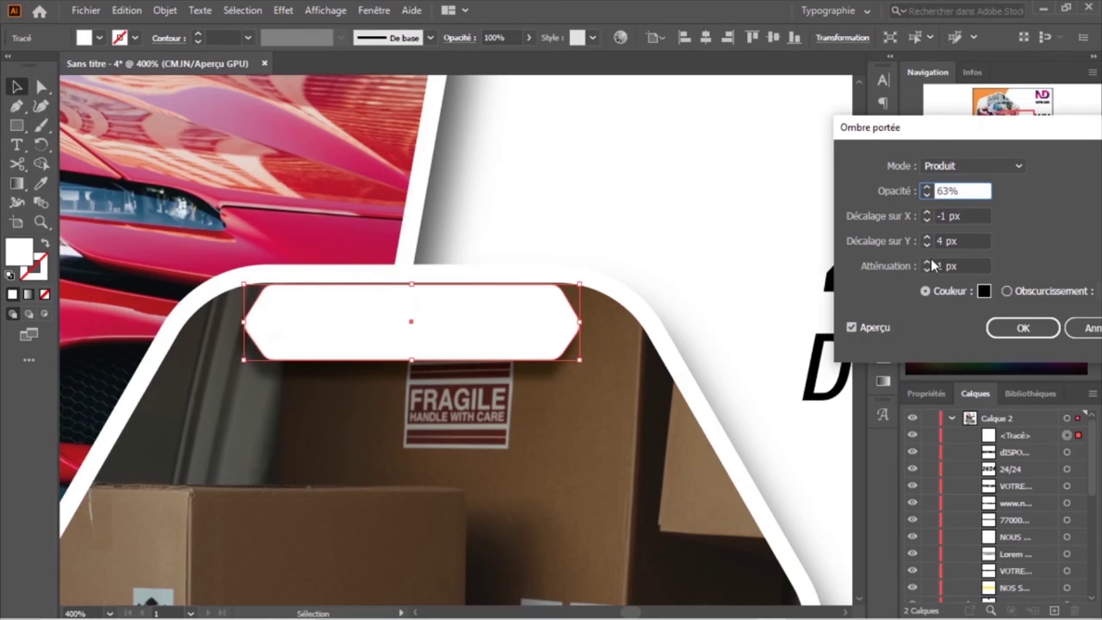
click(926, 267)
click(926, 265)
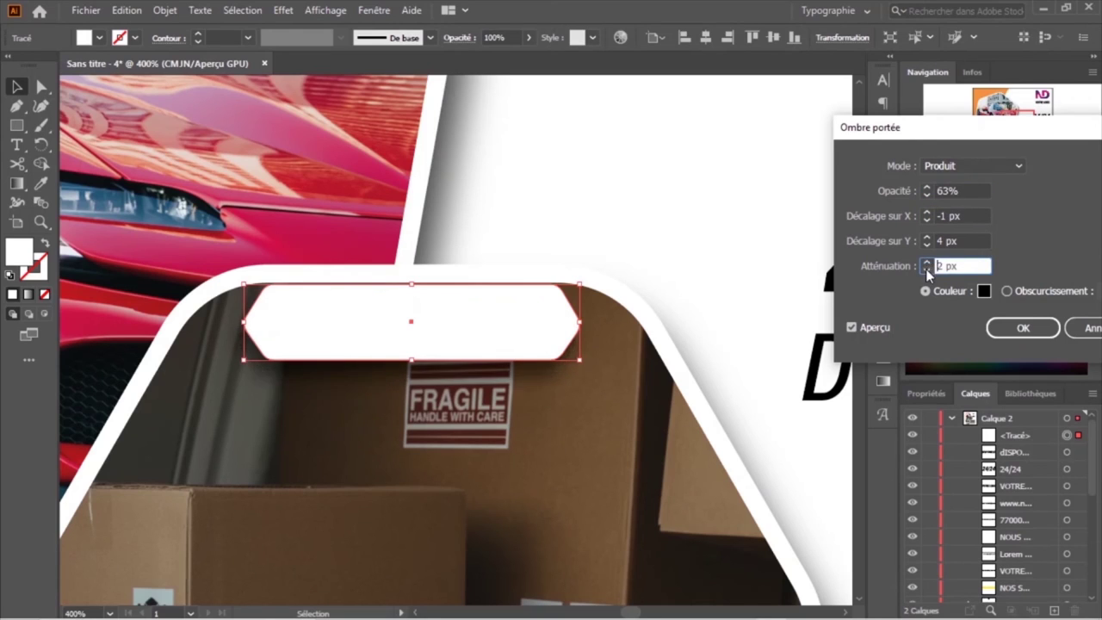
click(926, 245)
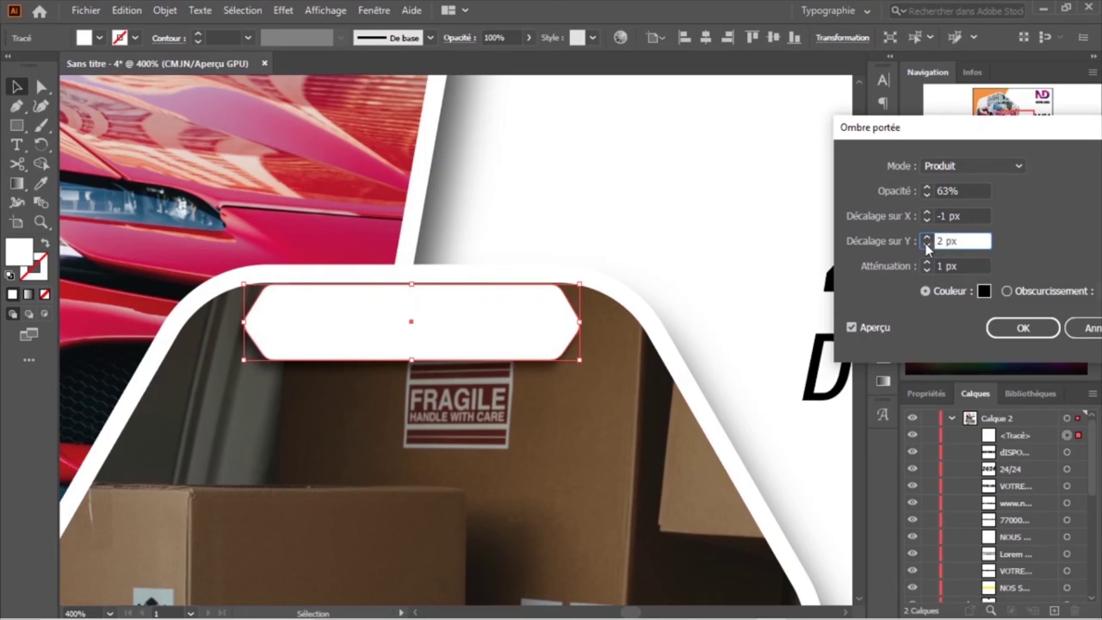
click(926, 244)
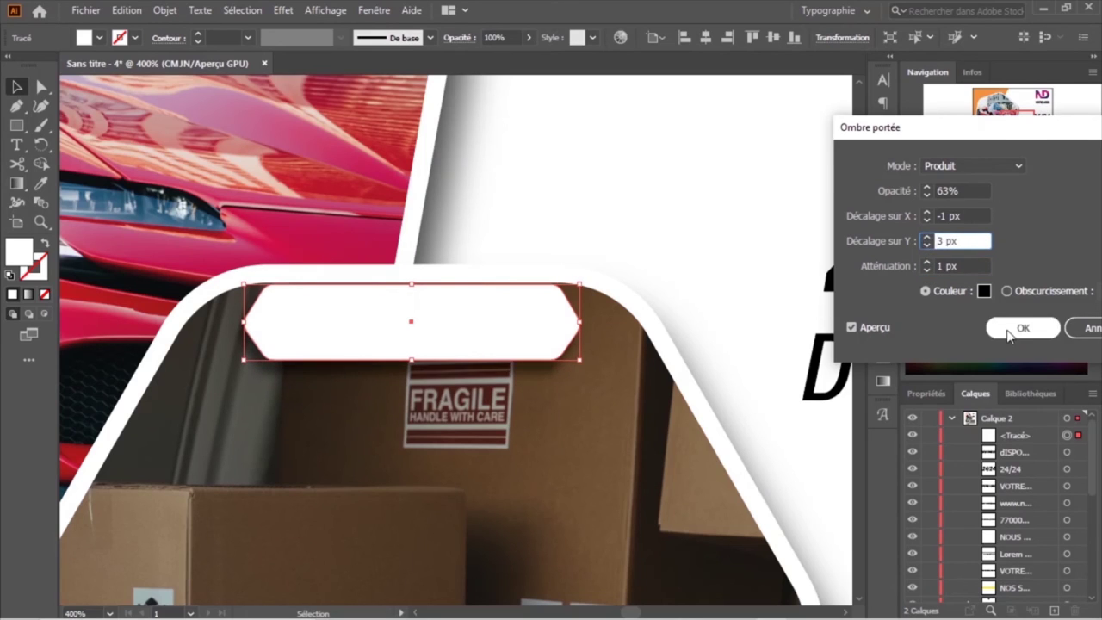
click(1021, 327)
Step: Cancel an accidental Pastels filter and confirm the shadow at -1 px / 3 px offset
click(278, 10)
click(331, 36)
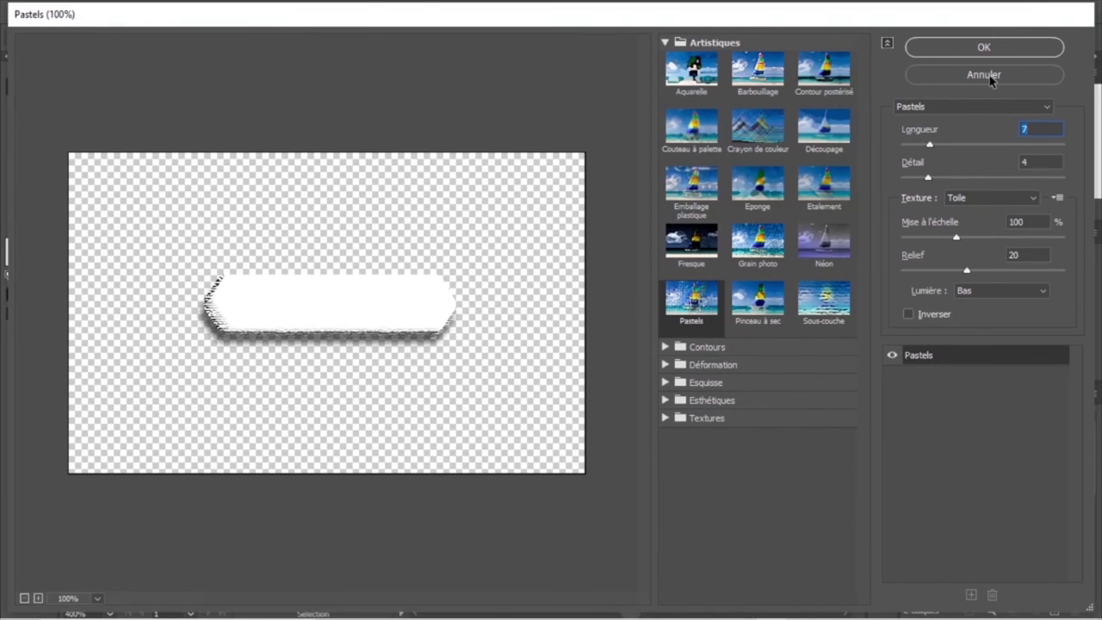
click(982, 47)
click(281, 11)
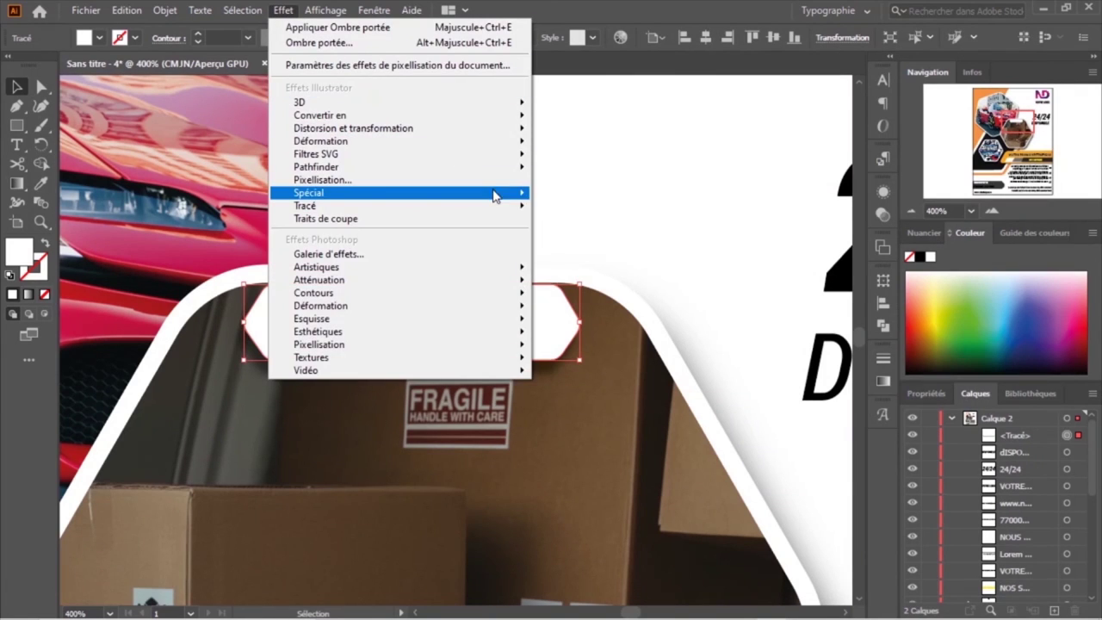
click(572, 285)
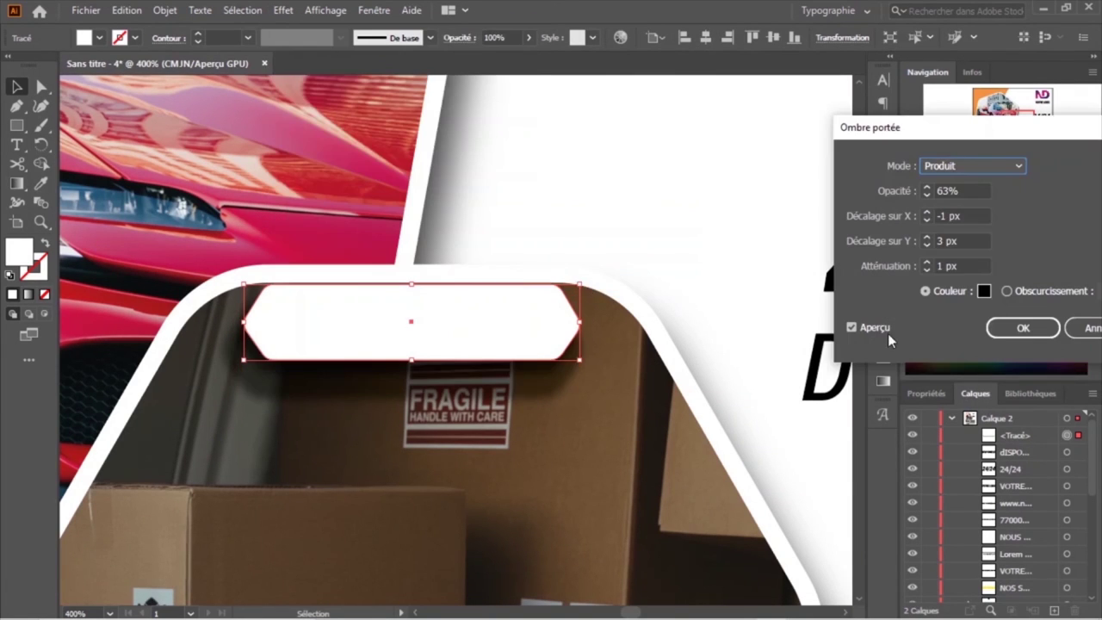
click(926, 245)
key(Return)
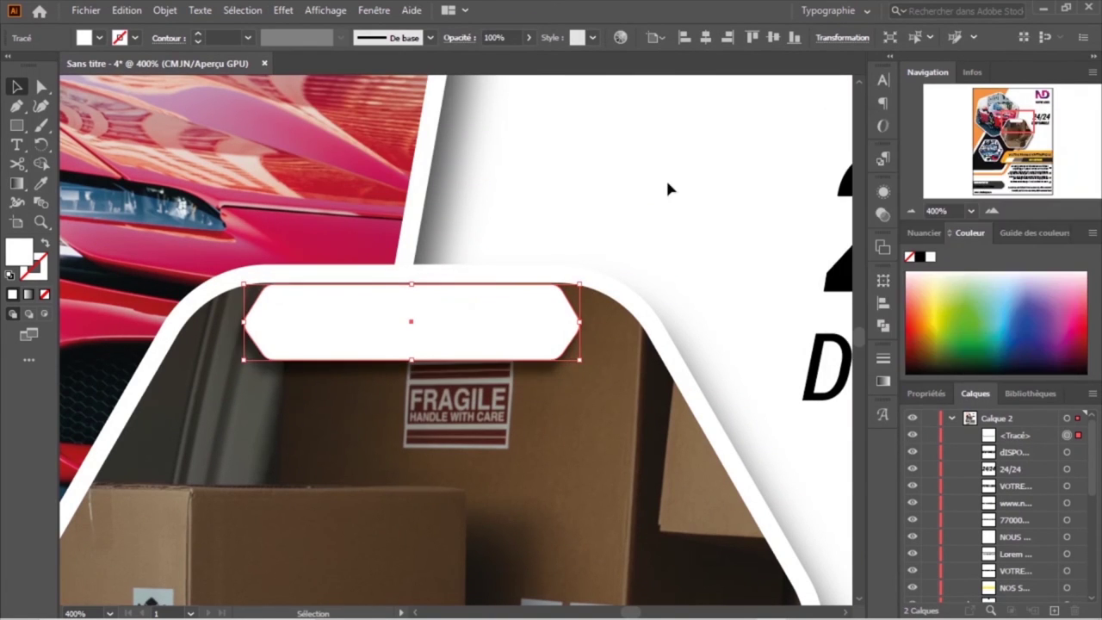
click(666, 183)
Step: Move the white label onto the boxes hexagon's top edge beside DISPONIBLE
key(ctrl+minus)
key(ctrl+minus)
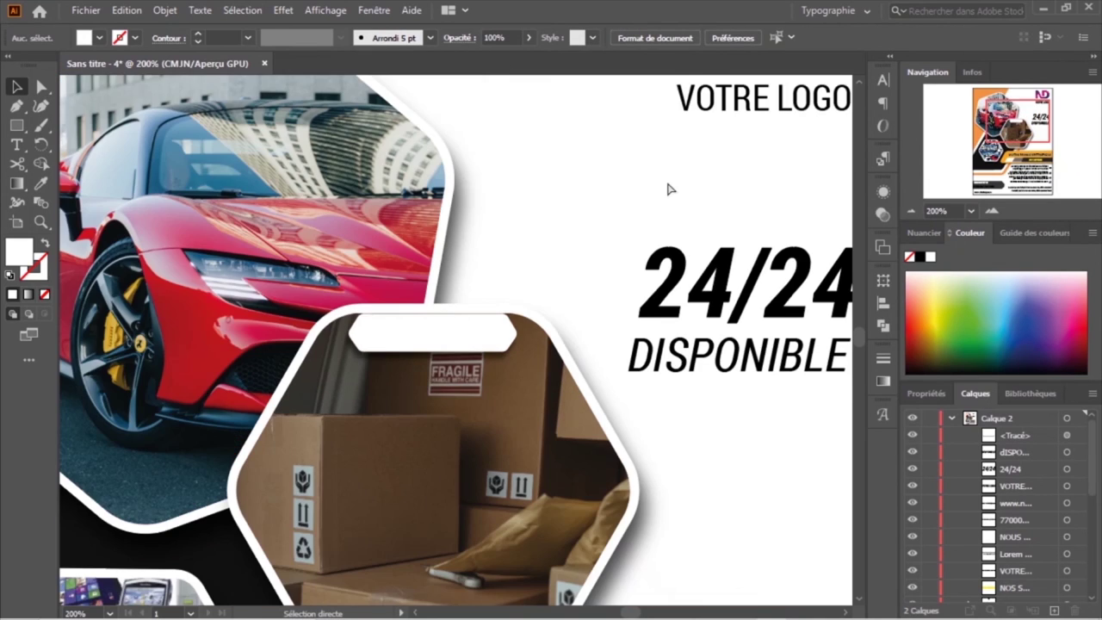
key(ctrl+minus)
click(454, 344)
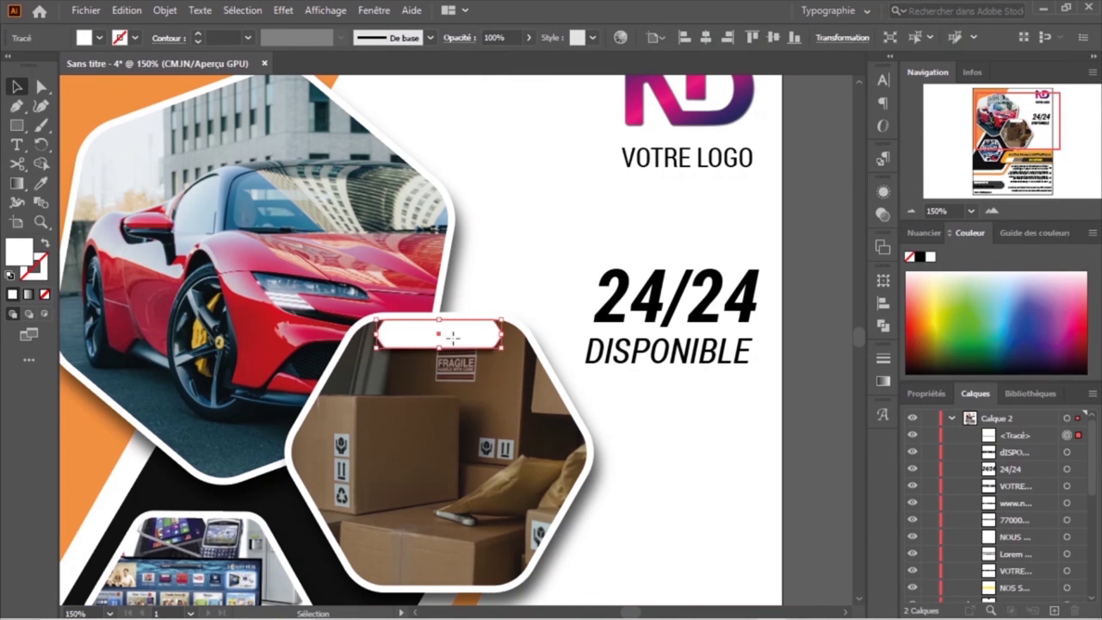
mouse_move(448, 335)
mouse_down()
mouse_move(476, 341)
mouse_move(520, 326)
mouse_move(542, 347)
mouse_up()
click(542, 219)
click(539, 265)
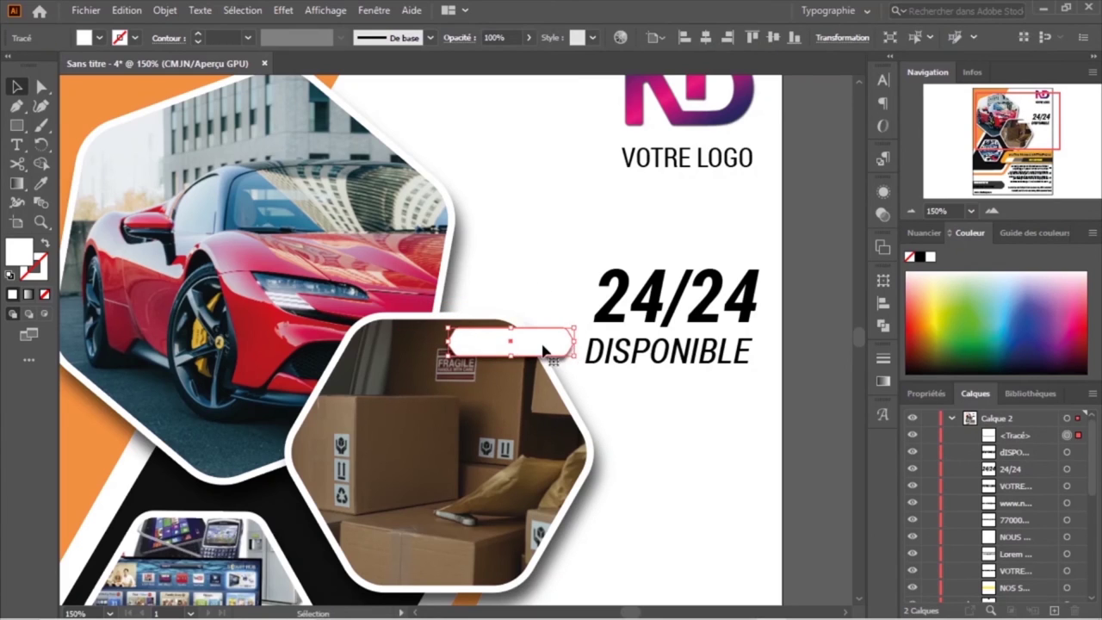
click(549, 199)
click(541, 348)
Step: Edit the label's drop shadow to 0 px / 3 px offset with 2 px blur
click(881, 191)
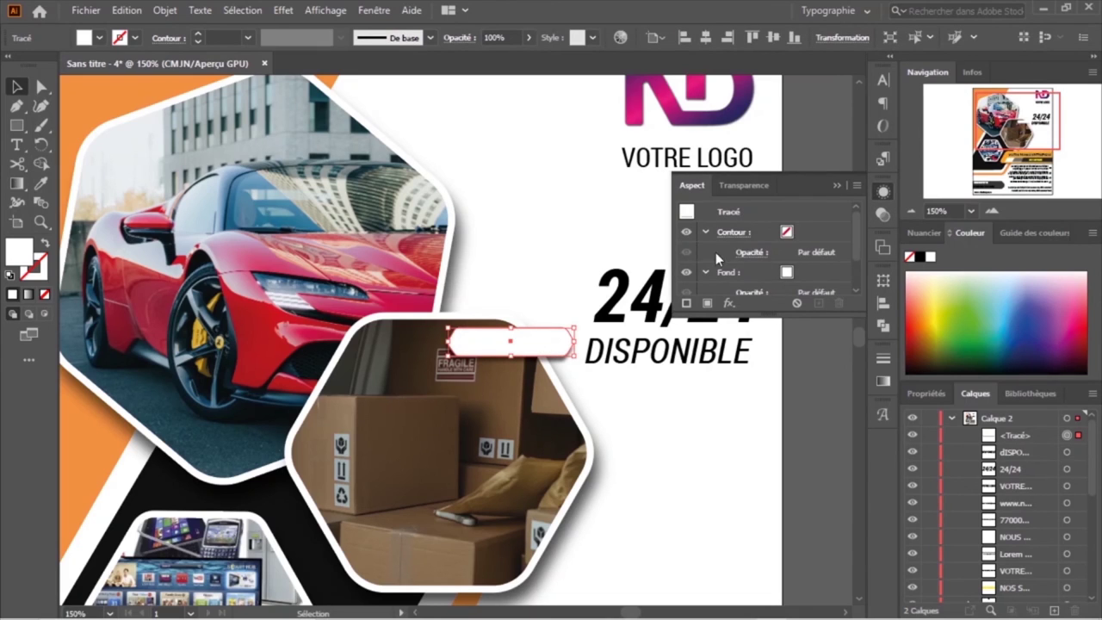
drag(859, 246, 859, 284)
click(741, 264)
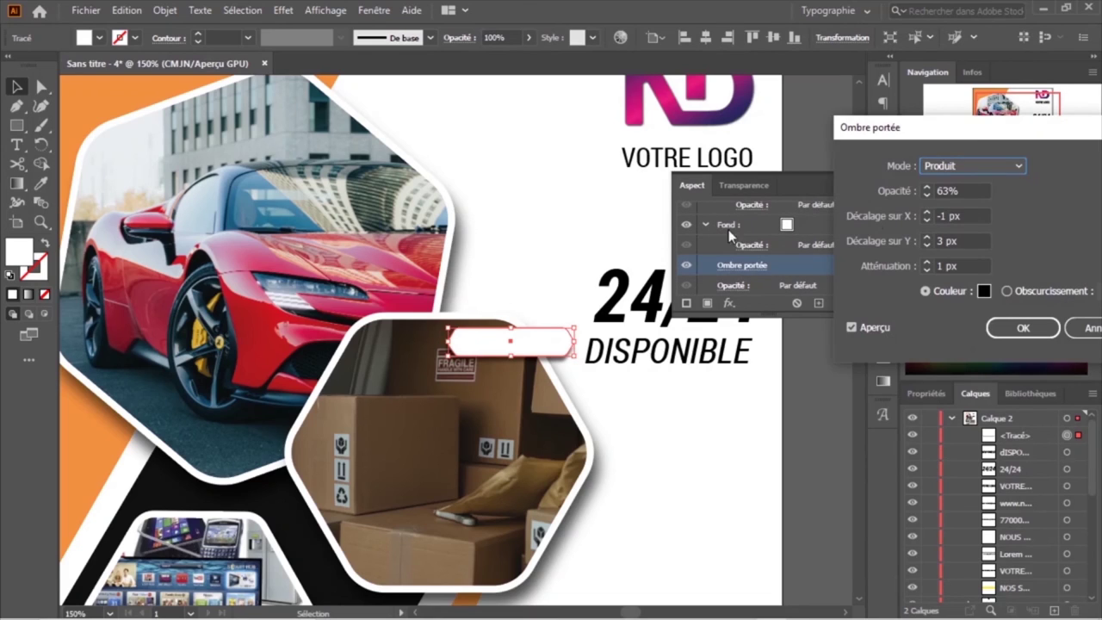
click(926, 212)
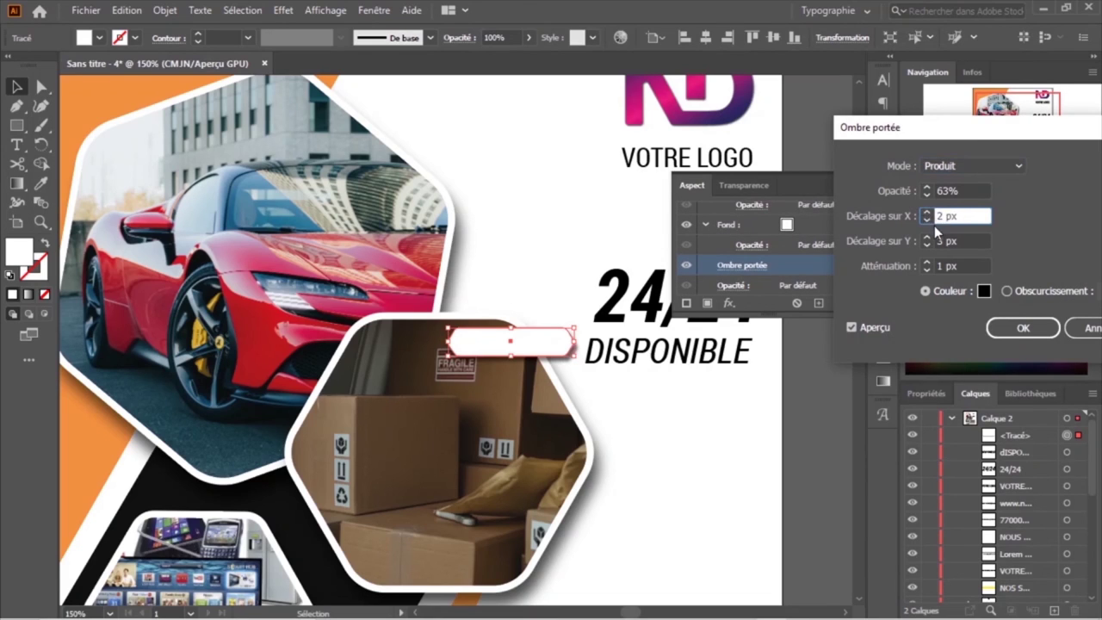
key(Tab)
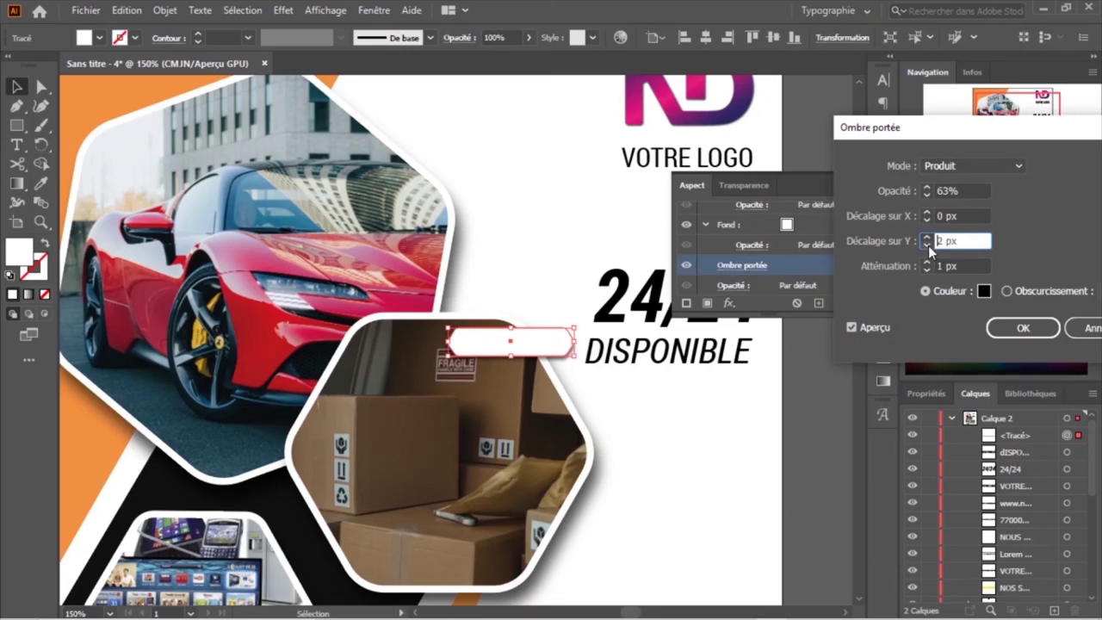
key(Tab)
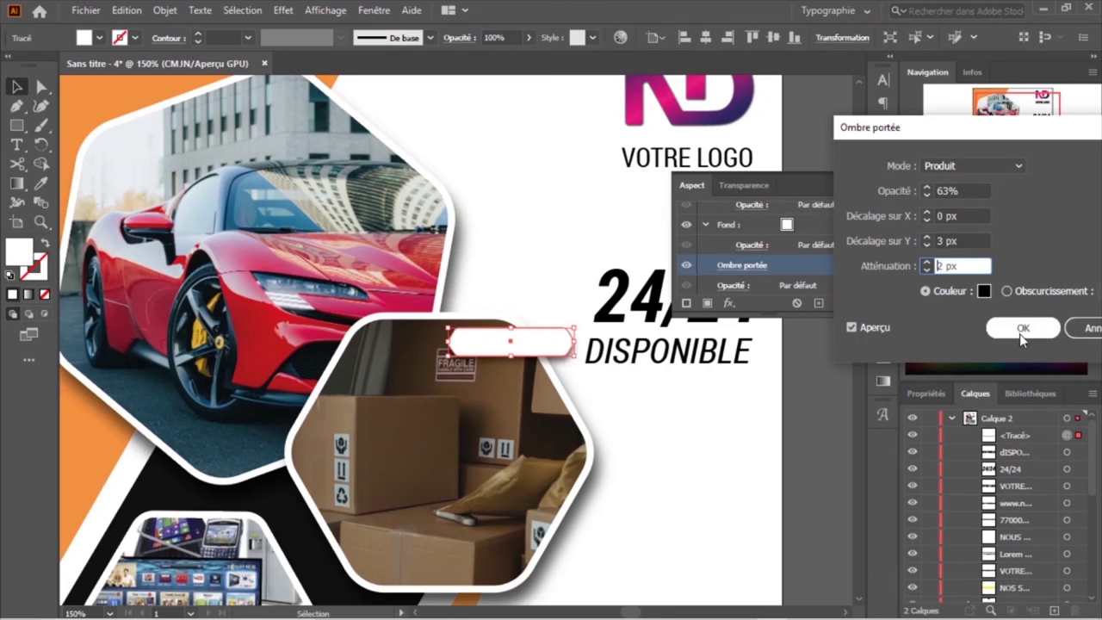
click(1022, 327)
click(547, 206)
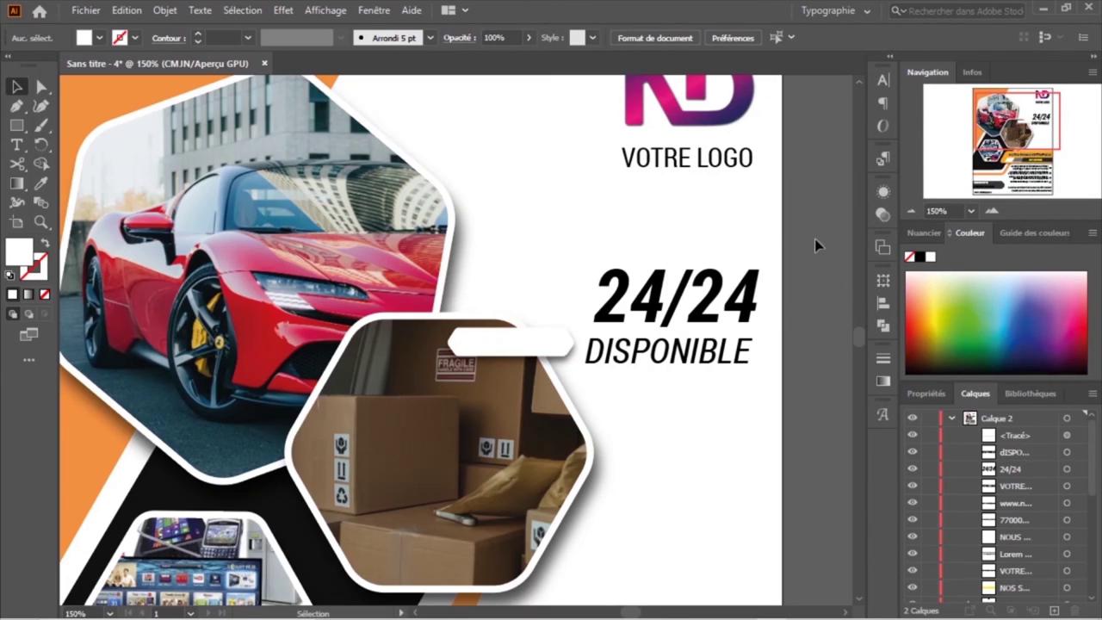
Step: Alt-drag copies of the label onto the car and appliances hexagons
click(520, 355)
drag(408, 153, 342, 113)
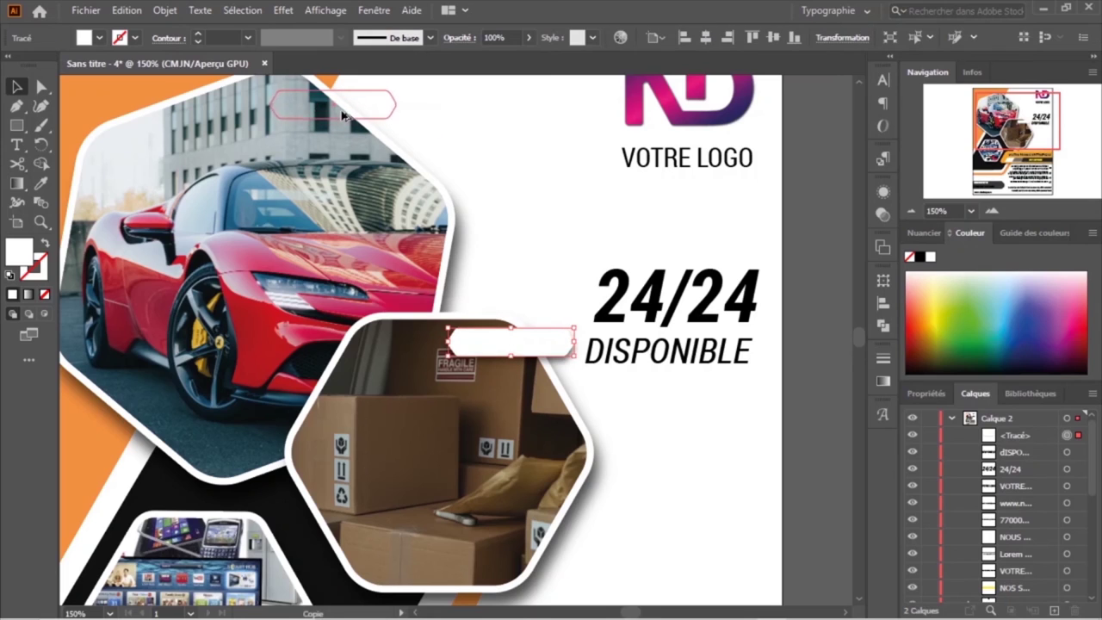
drag(534, 349, 277, 544)
click(804, 410)
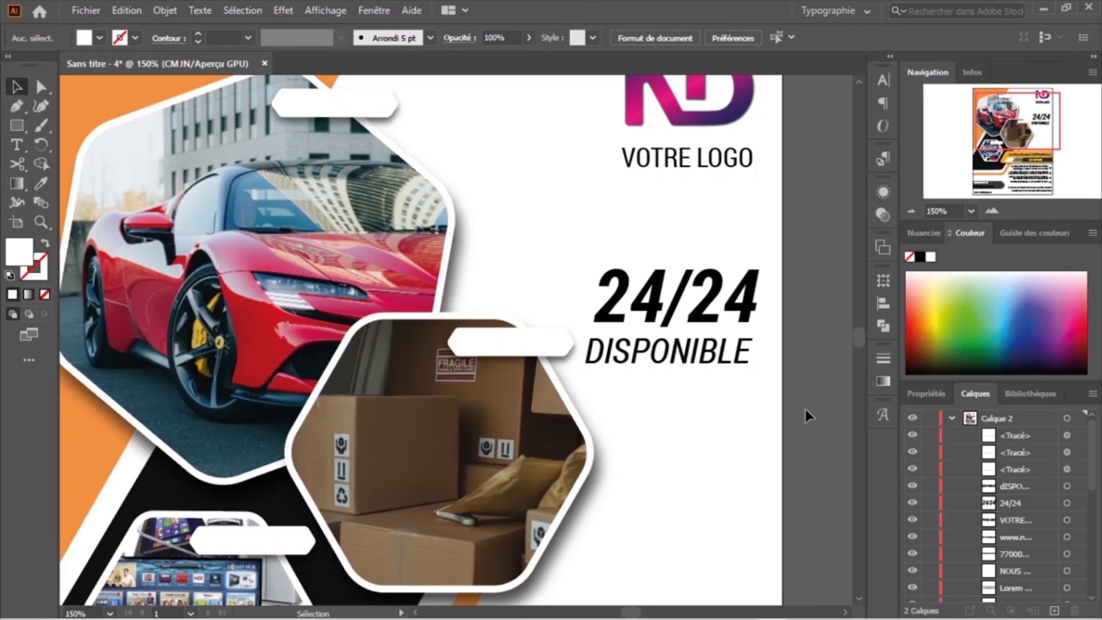
Step: Resize the label copies on the car and appliances photos to fit
click(375, 107)
drag(399, 103, 412, 104)
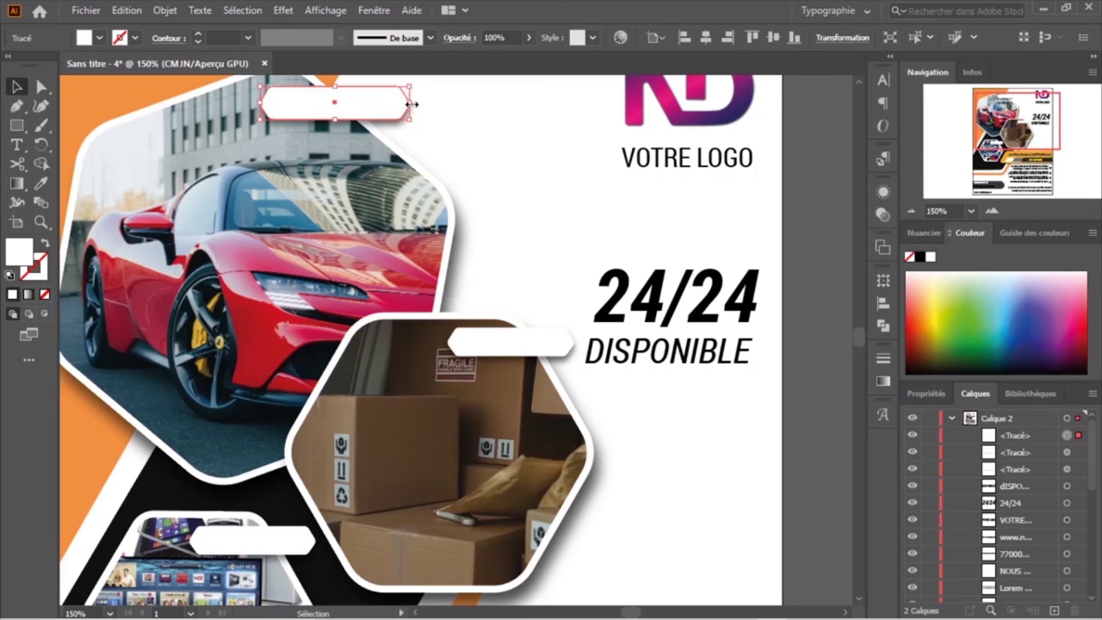
click(293, 539)
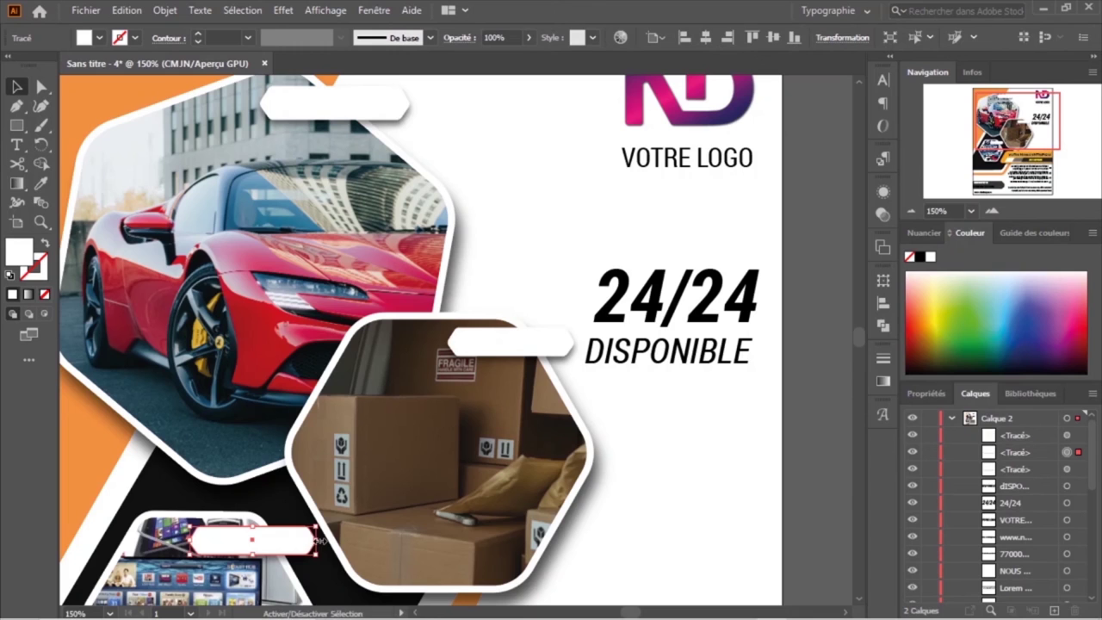
drag(310, 541, 309, 540)
click(816, 203)
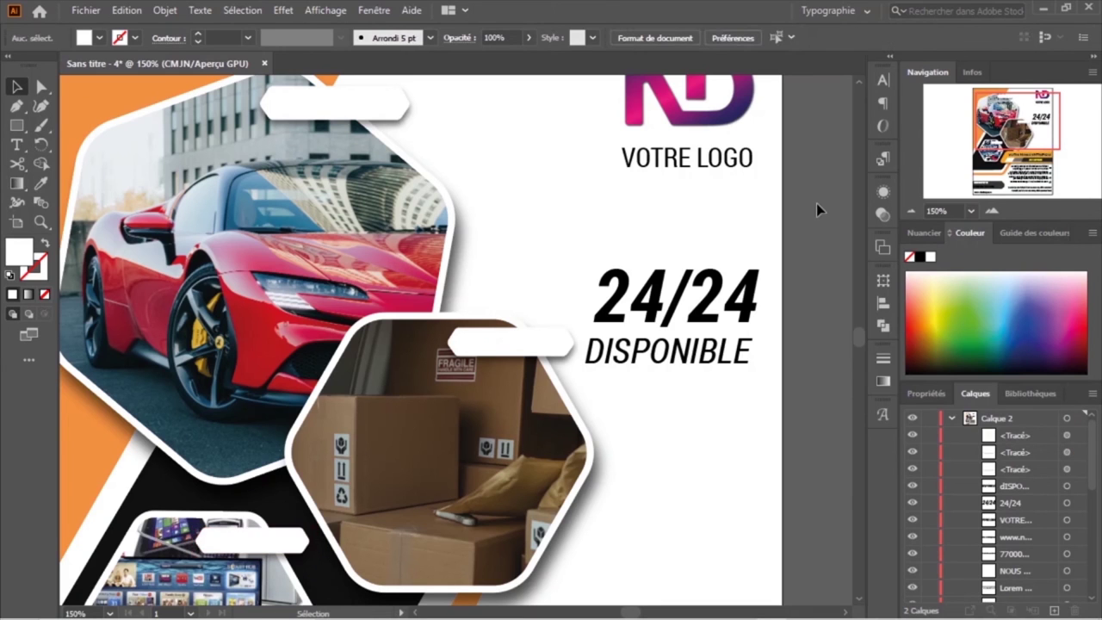
key(ctrl+minus)
click(1024, 159)
drag(1024, 158, 1008, 142)
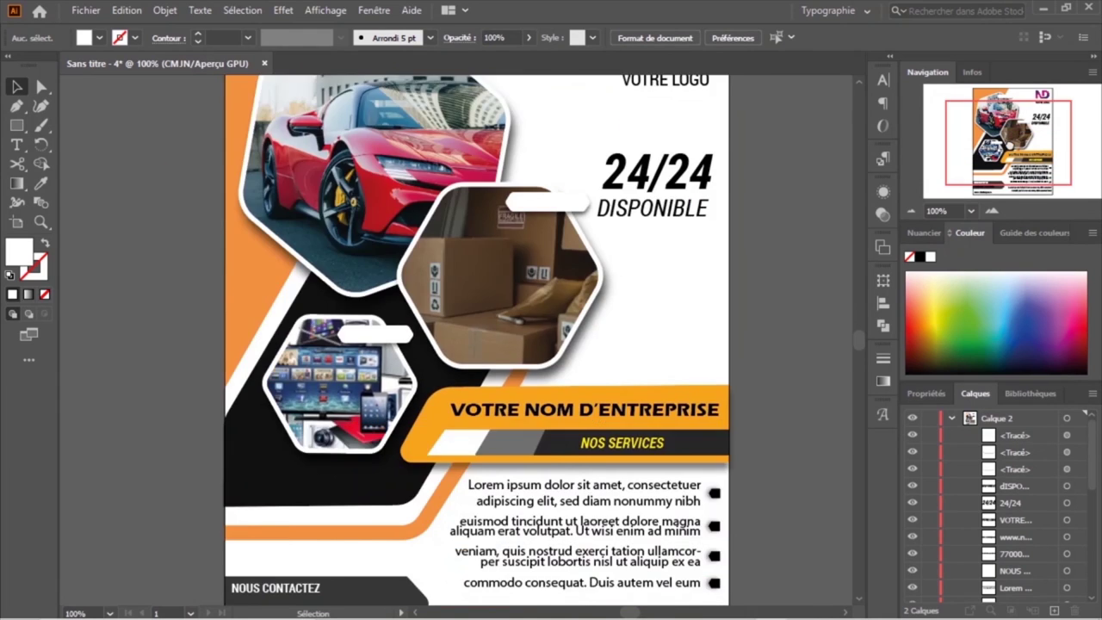
key(ctrl+plus)
key(ctrl+plus)
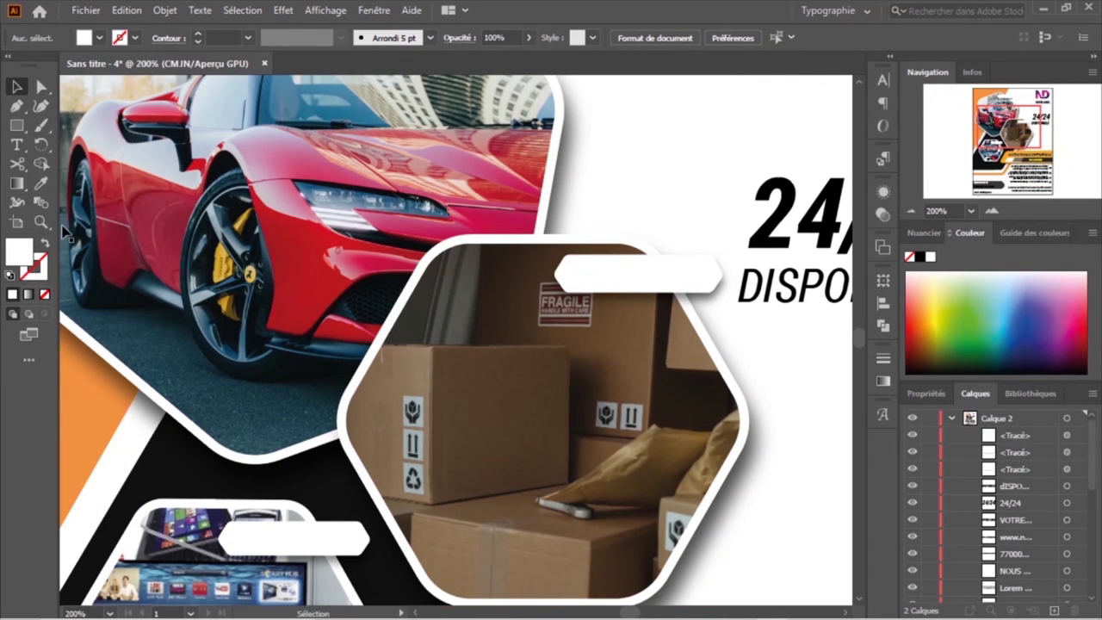
Step: Type 'VOS VOITURES' as a new text line and move it onto the artboard
drag(1014, 133, 1000, 103)
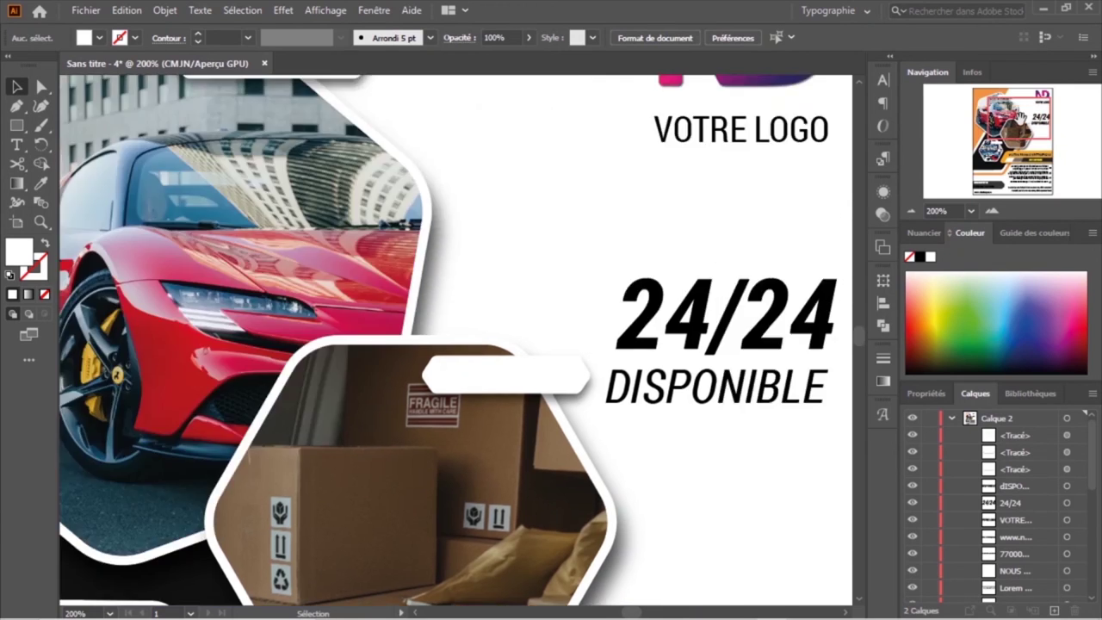
click(17, 144)
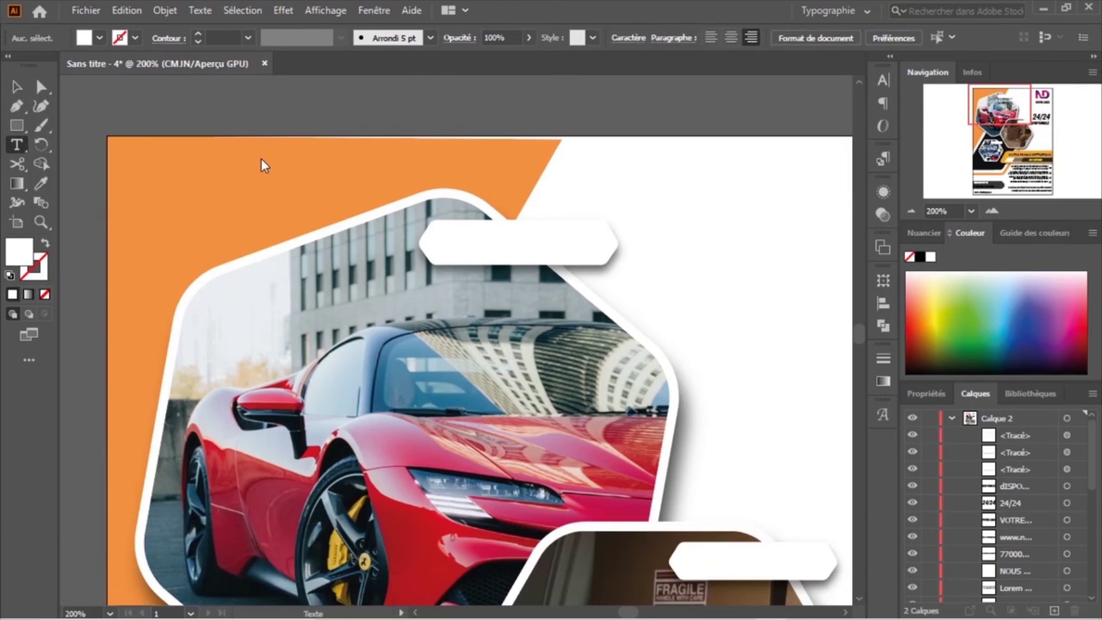
click(227, 177)
text(V)
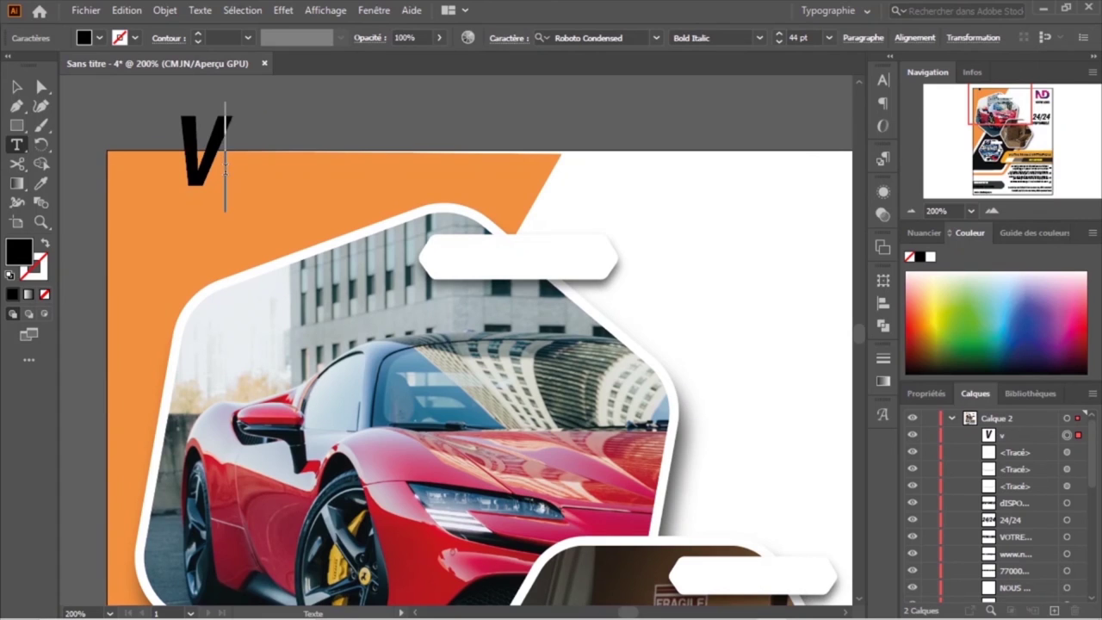
text(OS VOITURES)
click(16, 87)
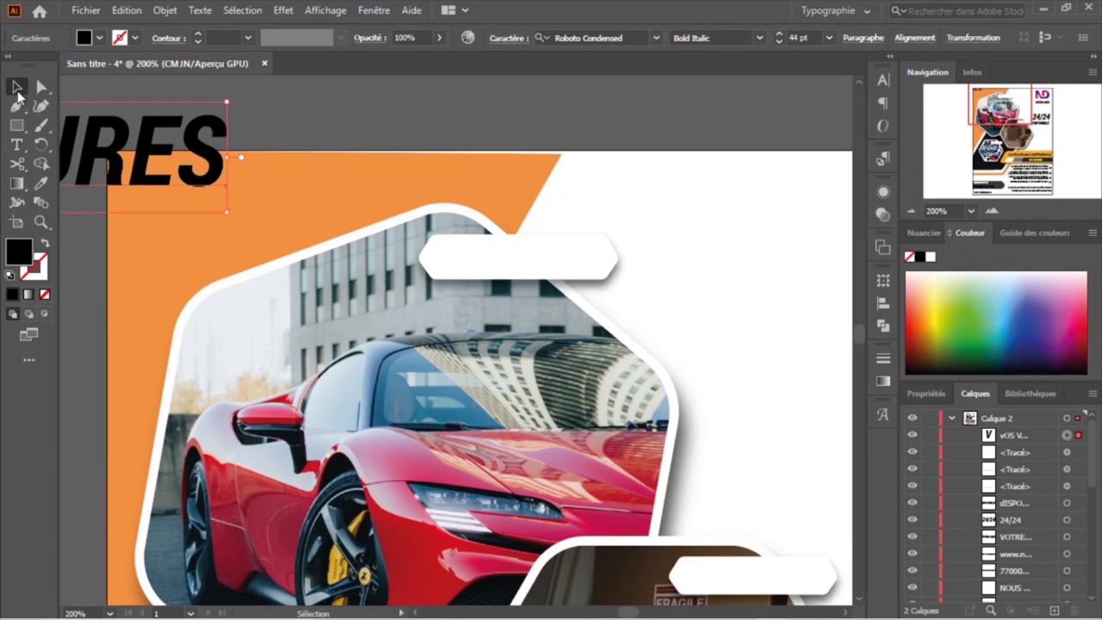
drag(138, 169, 600, 188)
Step: Shrink VOS VOITURES to 12 pt and place it in the car hexagon's label
click(882, 79)
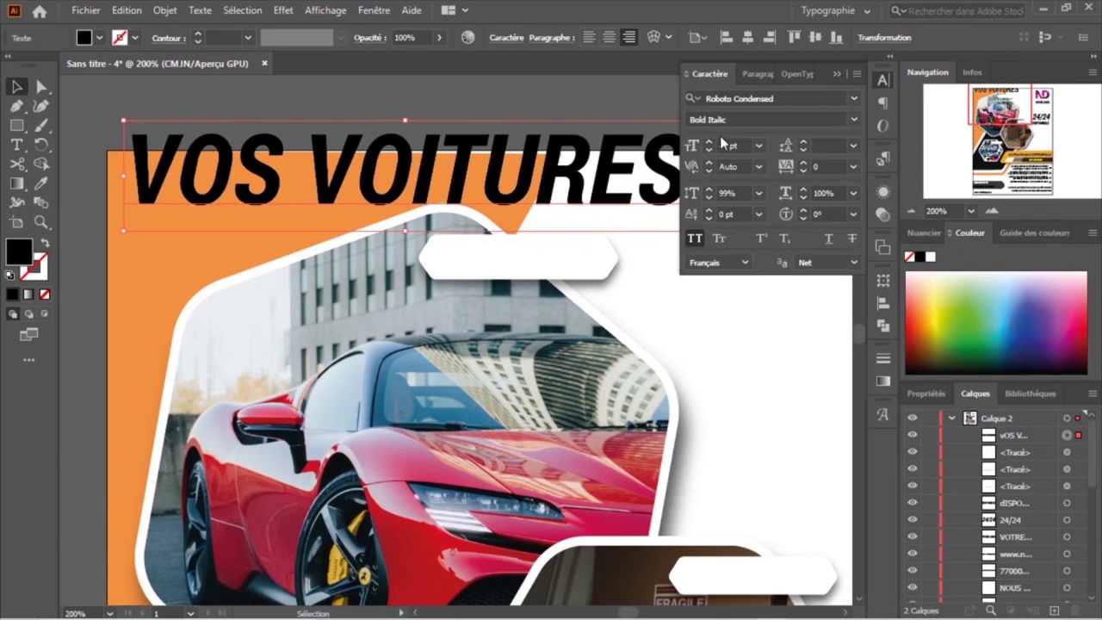
drag(707, 150, 706, 151)
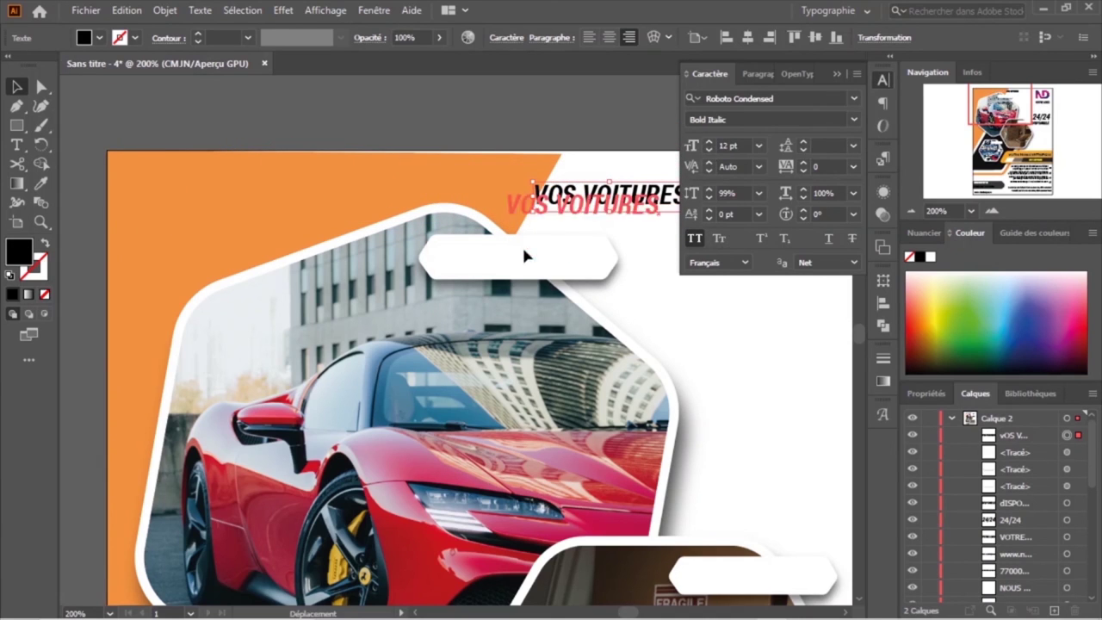
drag(634, 204, 538, 268)
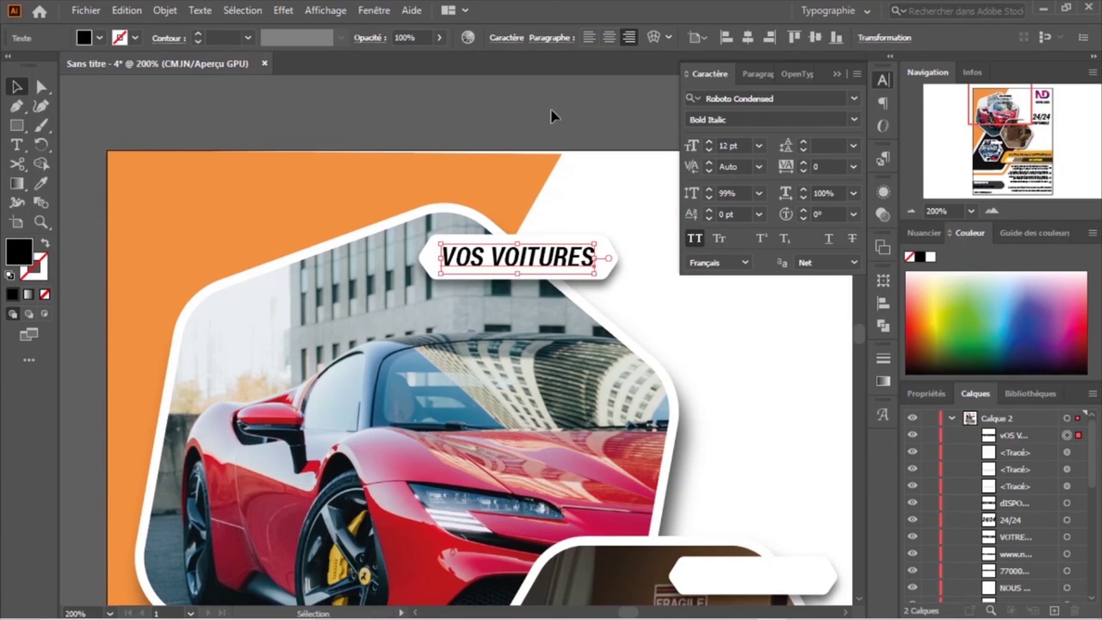
click(522, 108)
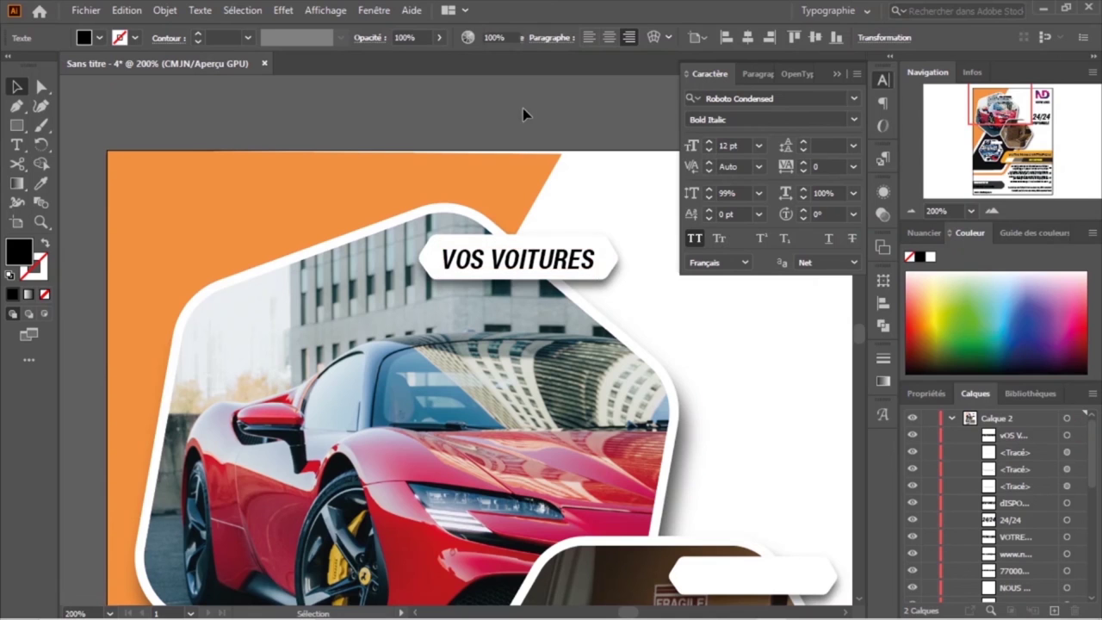
click(837, 75)
Step: Alt-drag a copy into the parcels hexagon's label and retype it as 'VOS COLIS'
drag(989, 107, 1027, 112)
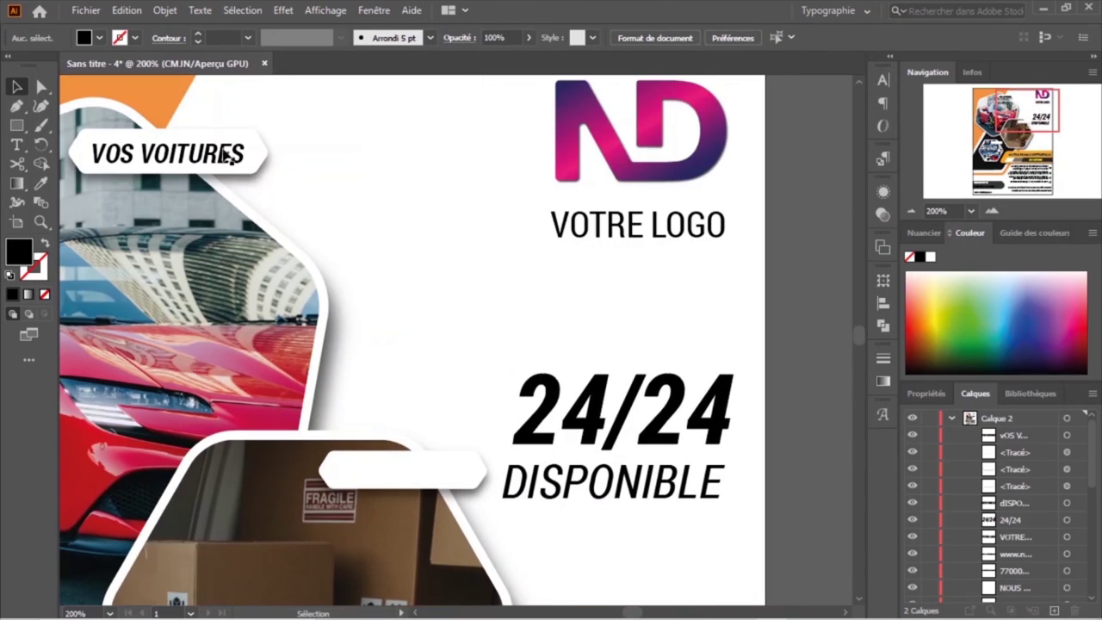
drag(227, 155, 459, 474)
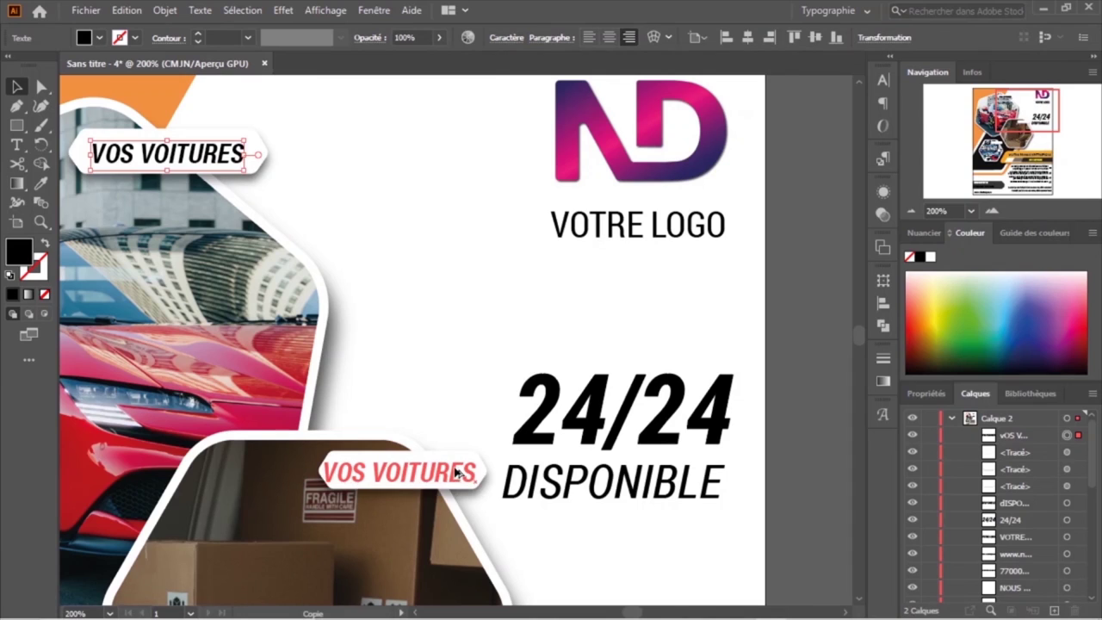
key(t)
drag(372, 472, 476, 471)
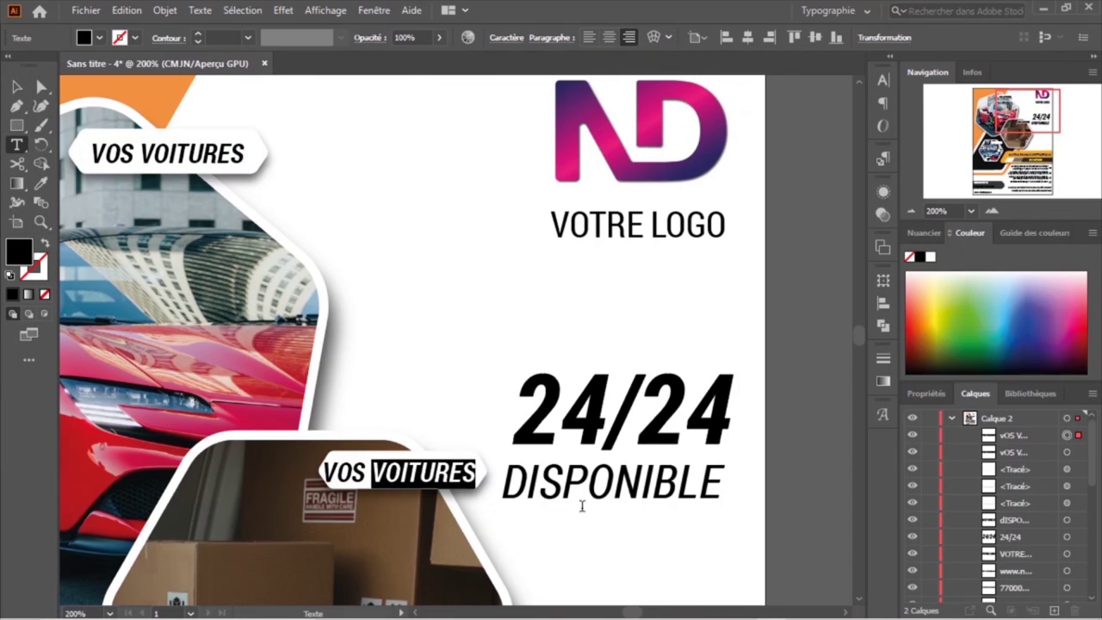
text(COLIS)
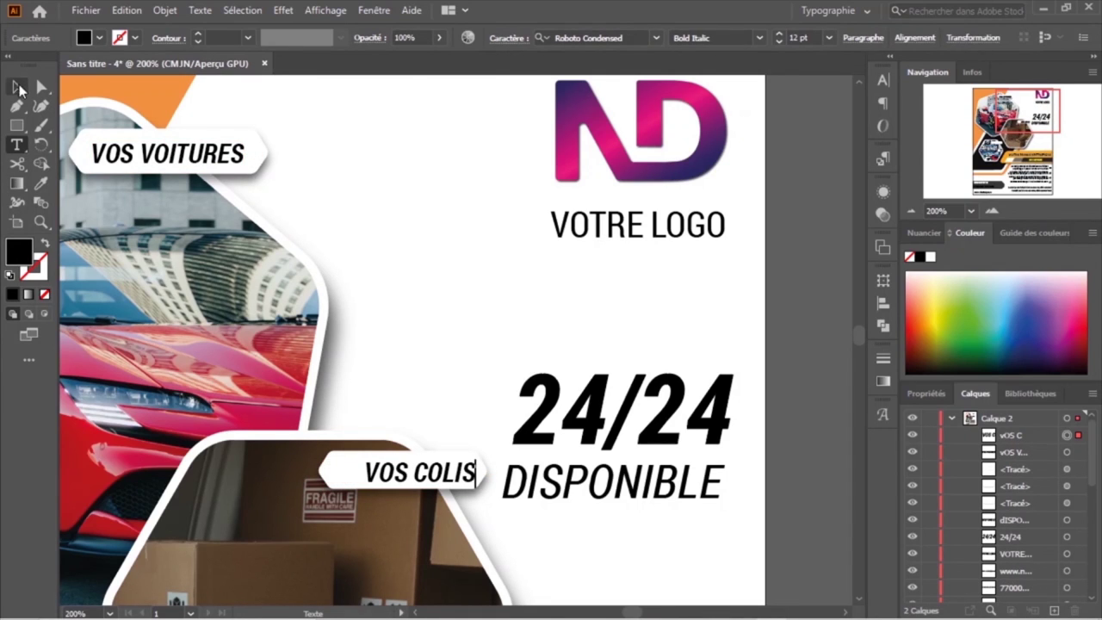
click(17, 87)
key(Left)
key(Left)
key(Left)
key(Left)
key(Left)
key(Left)
key(Left)
key(Left)
key(Left)
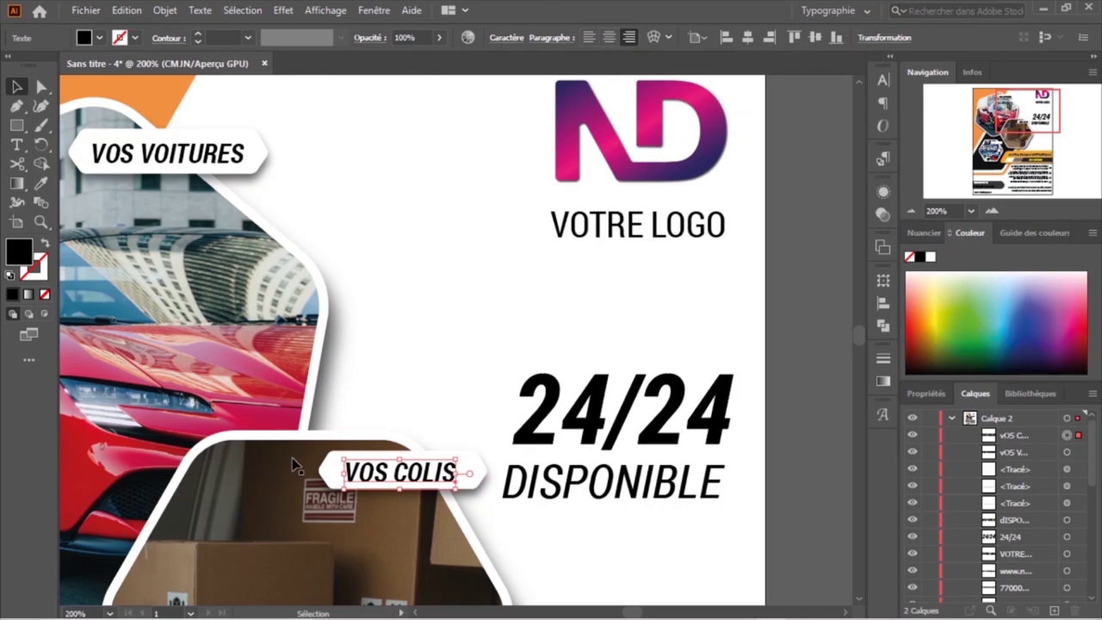
key(ctrl+shift+a)
Step: Alt-drag a copy of VOS COLIS into the appliances hexagon's empty label
drag(1012, 131, 982, 164)
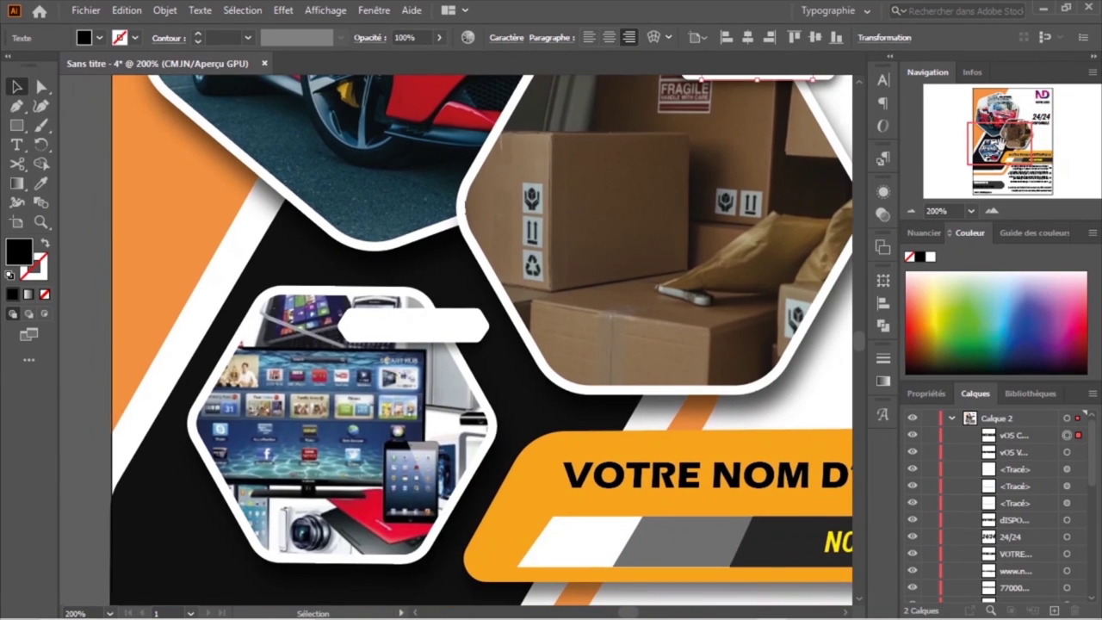
click(17, 144)
mouse_move(939, 129)
mouse_down()
mouse_move(1005, 155)
mouse_move(1024, 129)
mouse_move(1015, 142)
mouse_up()
click(17, 86)
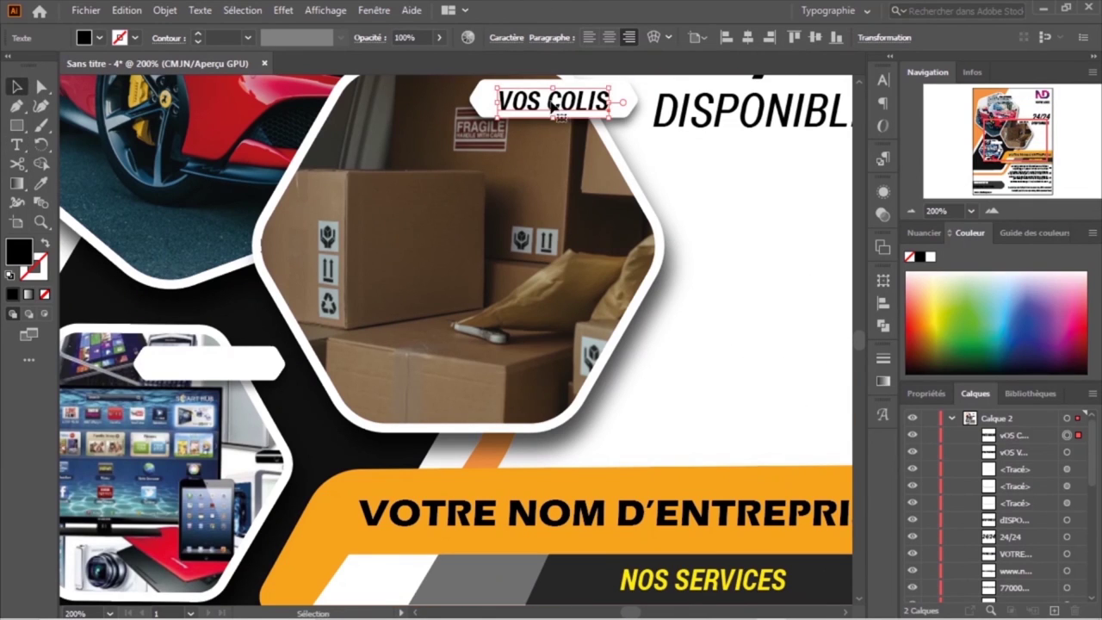
mouse_move(553, 102)
mouse_down()
mouse_move(209, 363)
mouse_move(260, 366)
mouse_up()
key(t)
Step: Retype the copied label as 'VOS APPAREILS' and shrink it to 8 pt
text(A)
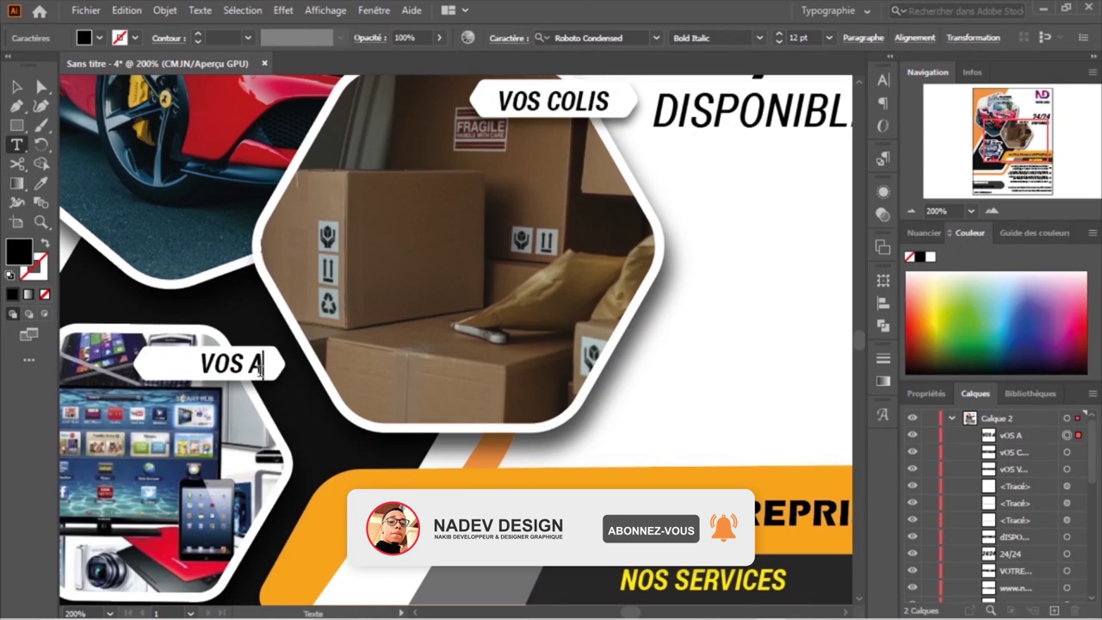
text(PPAREILS)
key(Escape)
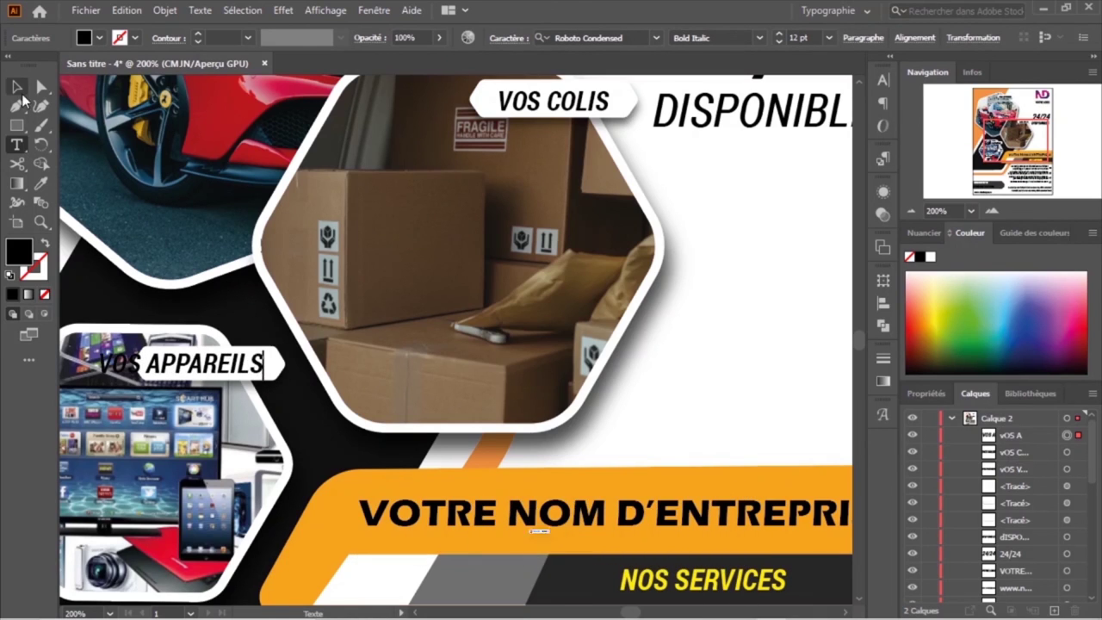
key(ctrl+t)
click(709, 150)
click(709, 149)
click(709, 149)
click(709, 150)
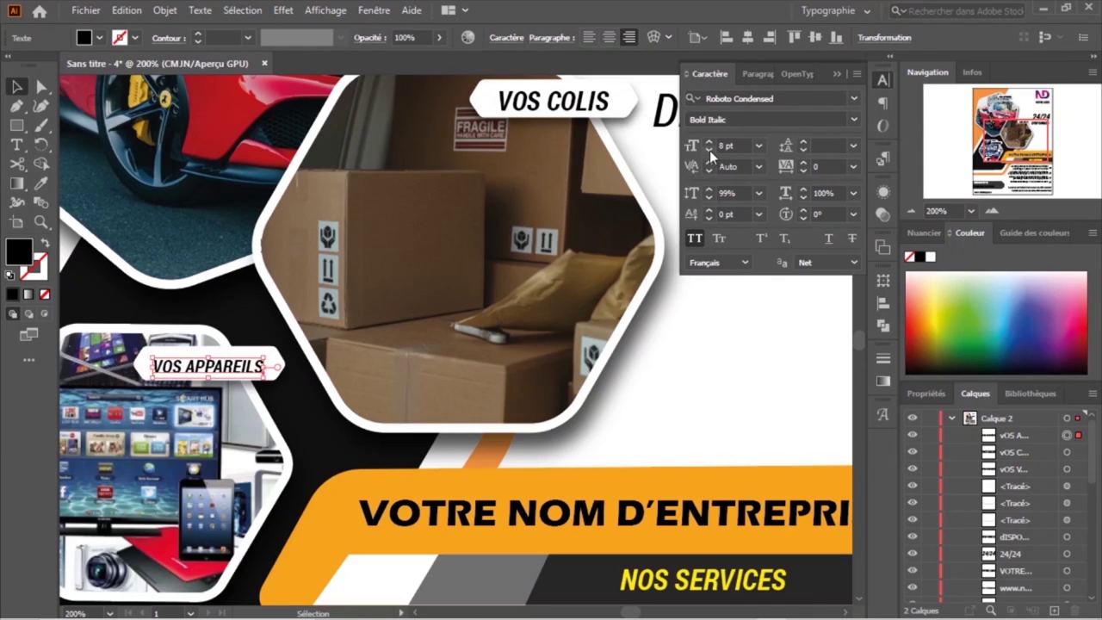
drag(218, 370, 217, 368)
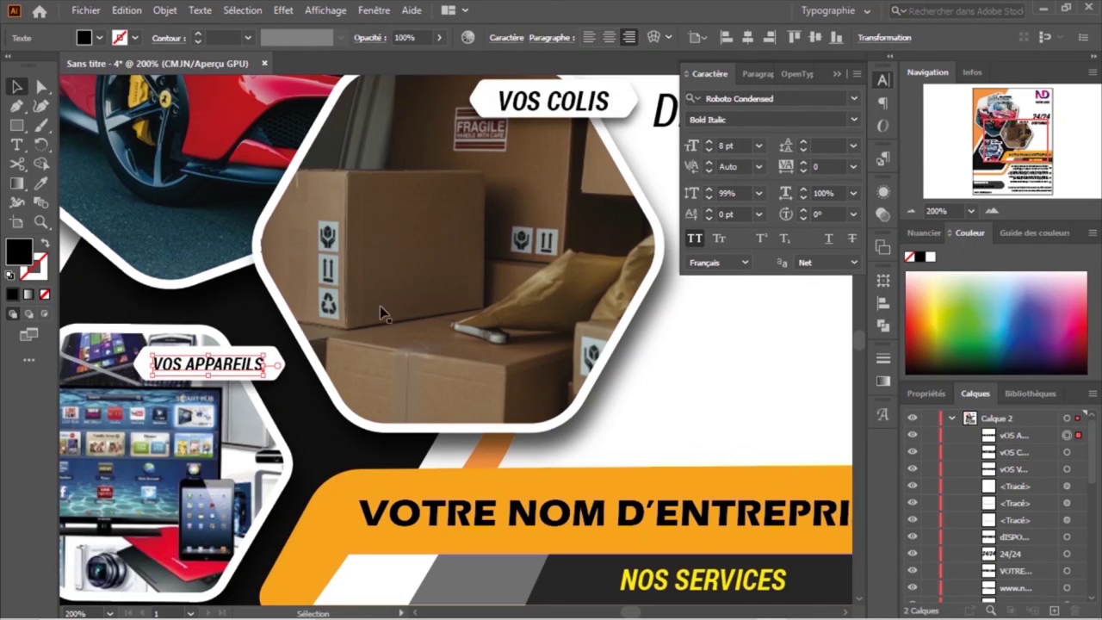
Step: Raise VOS APPAREILS to 9 pt, centre it in its tag, and fit the artboard
click(708, 142)
key(Right)
key(Right)
key(Right)
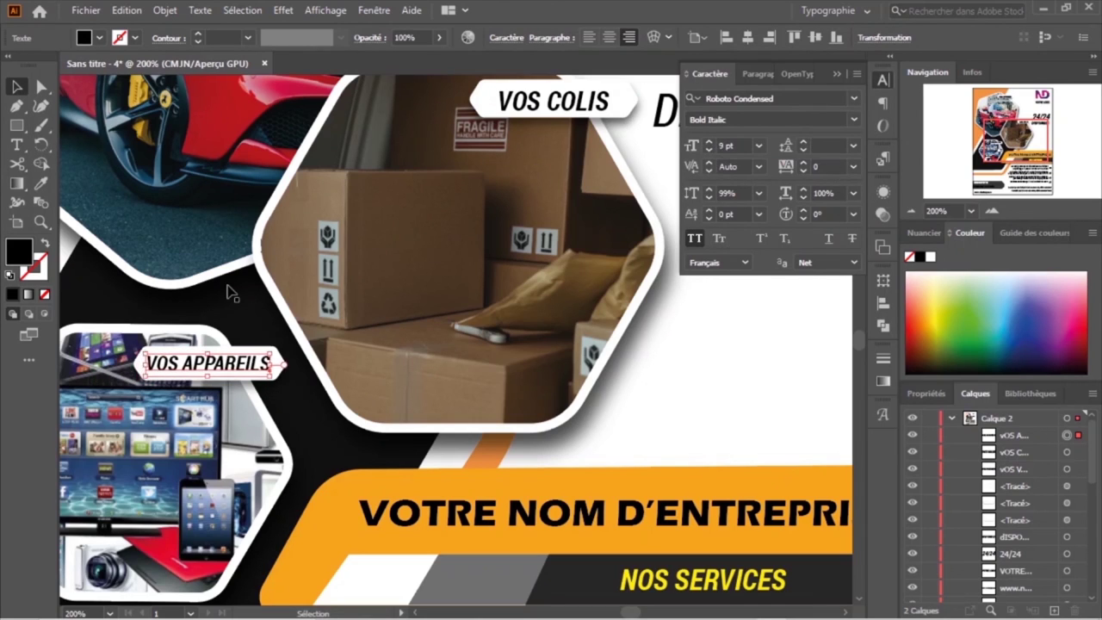
key(Right)
key(Right)
key(Right)
key(Right)
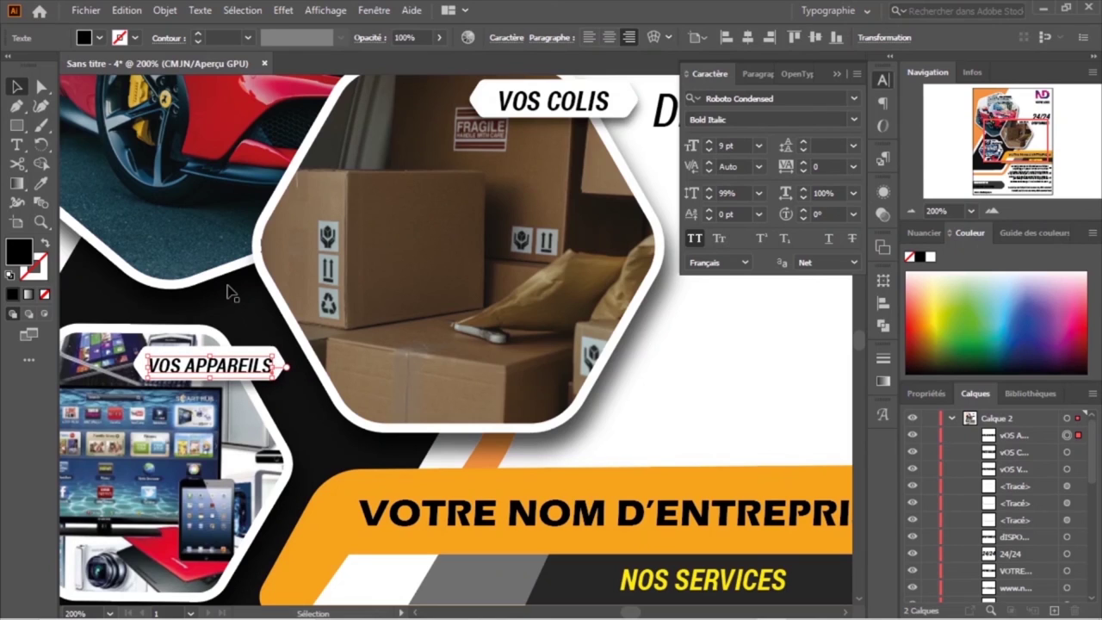
click(703, 327)
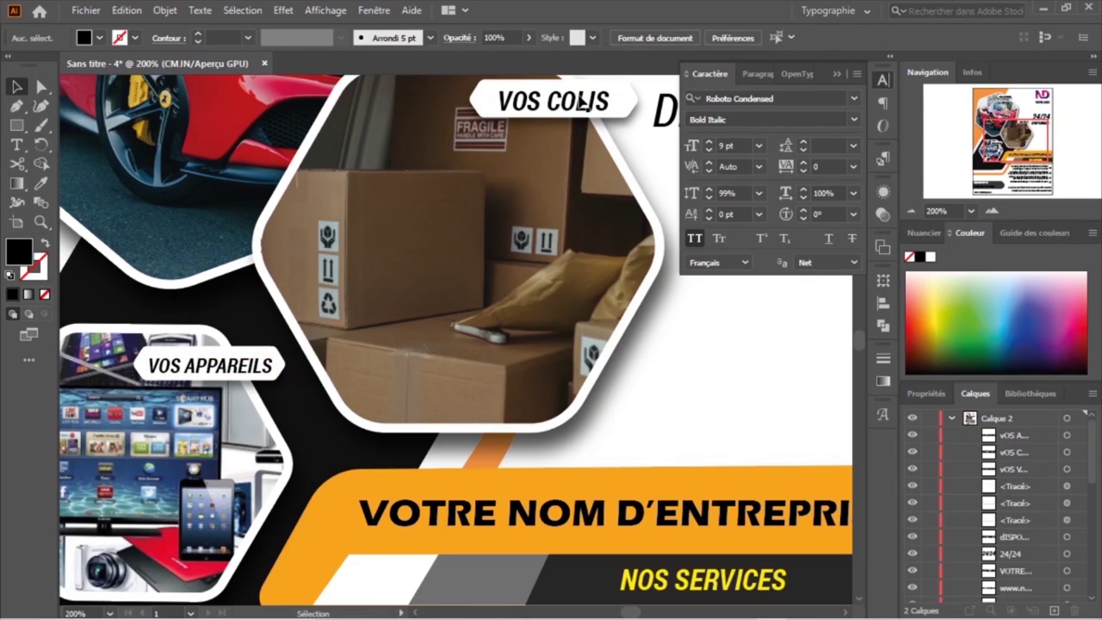
click(580, 102)
click(200, 369)
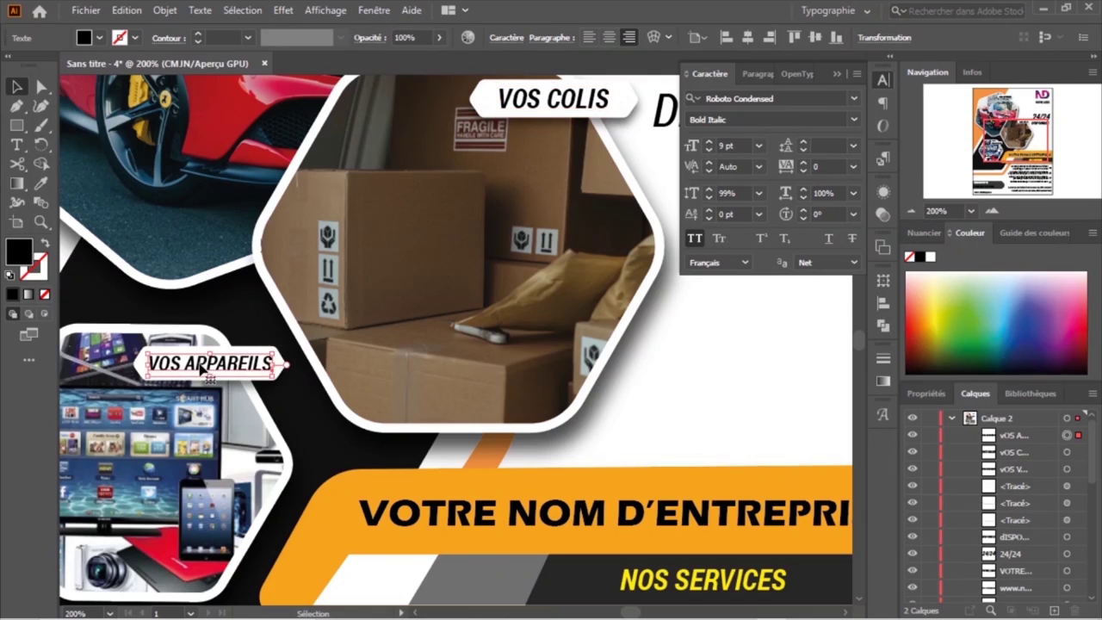
click(738, 308)
click(839, 73)
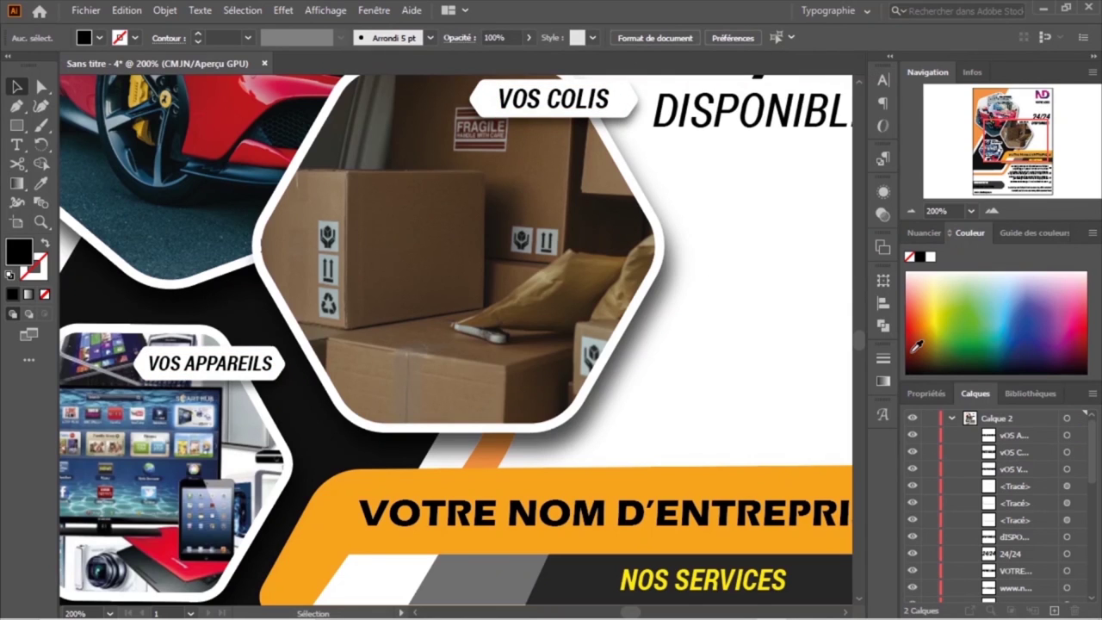
key(ctrl+0)
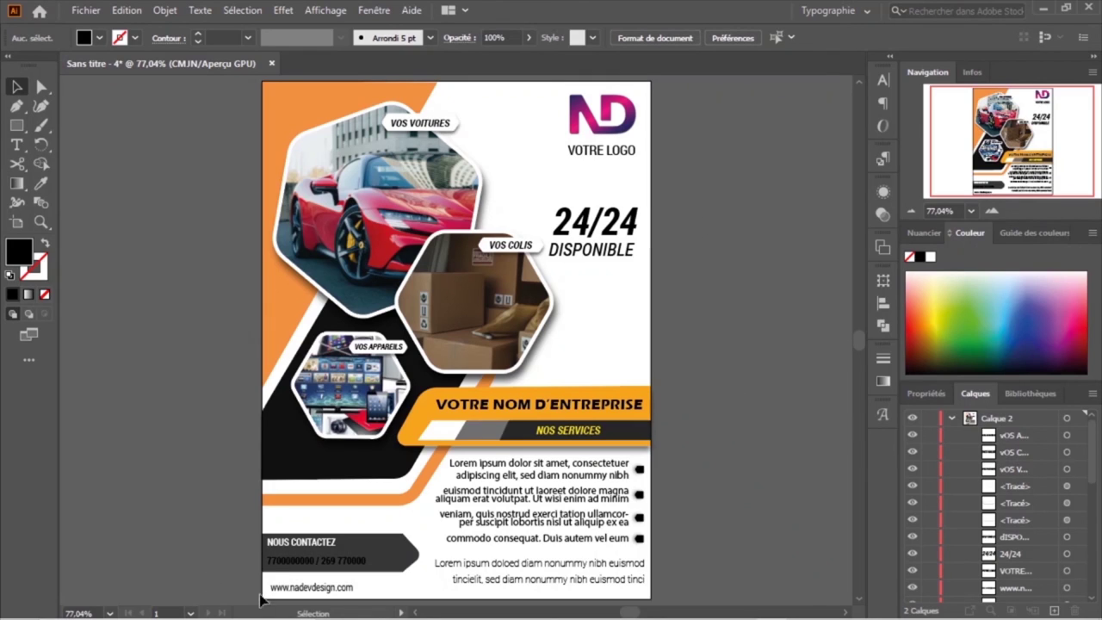
Step: Nudge the website address right and recolour the phone numbers yellow
drag(314, 591, 320, 592)
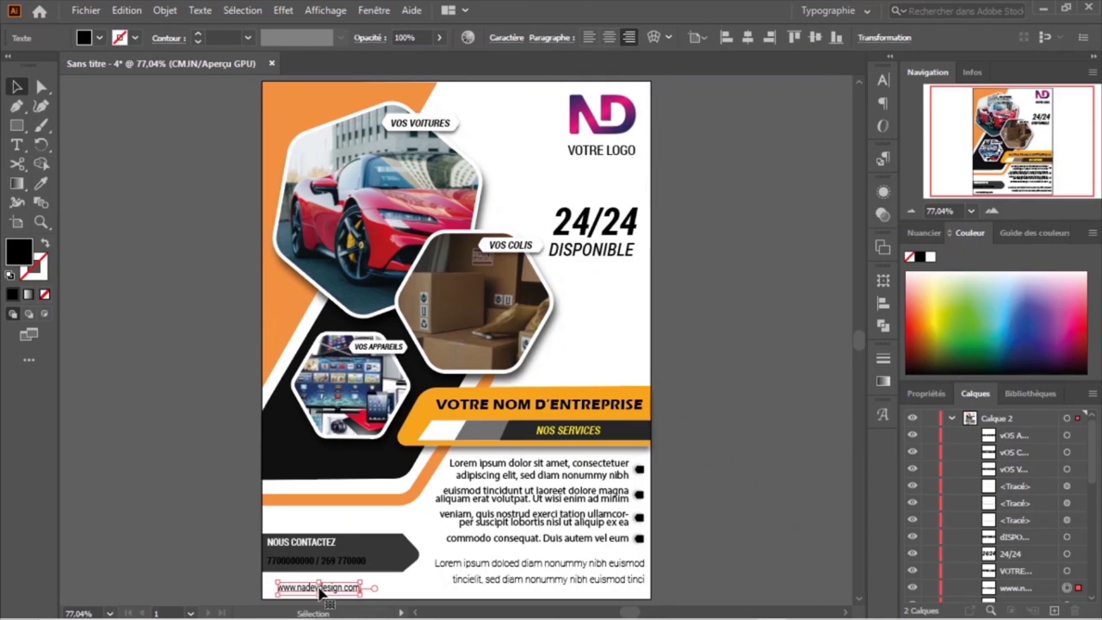
click(340, 560)
click(930, 257)
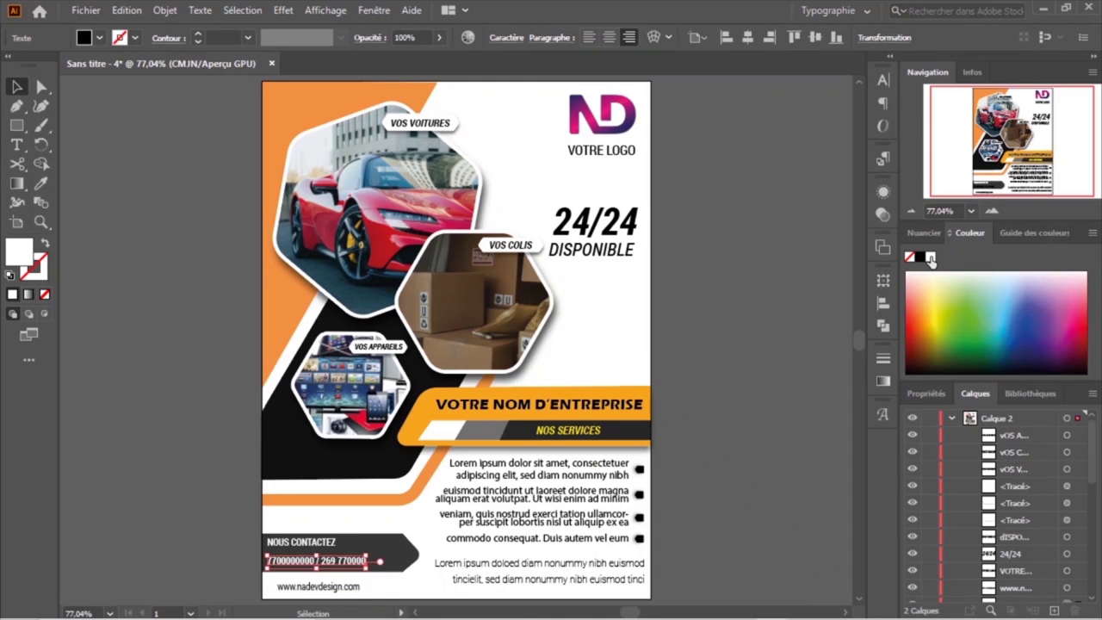
click(936, 297)
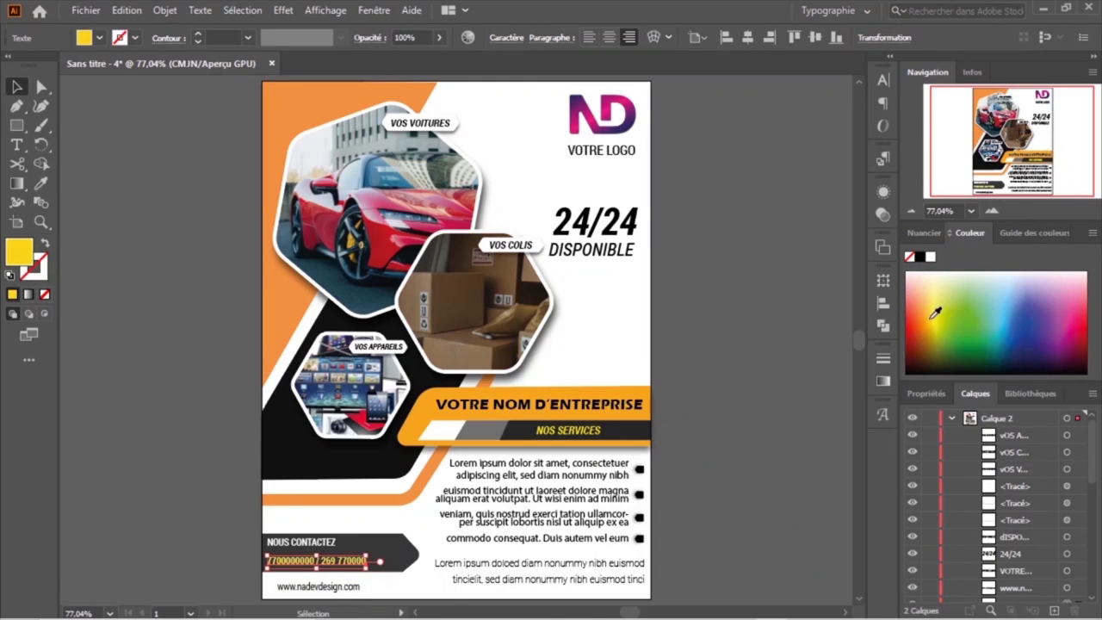
click(807, 318)
click(319, 548)
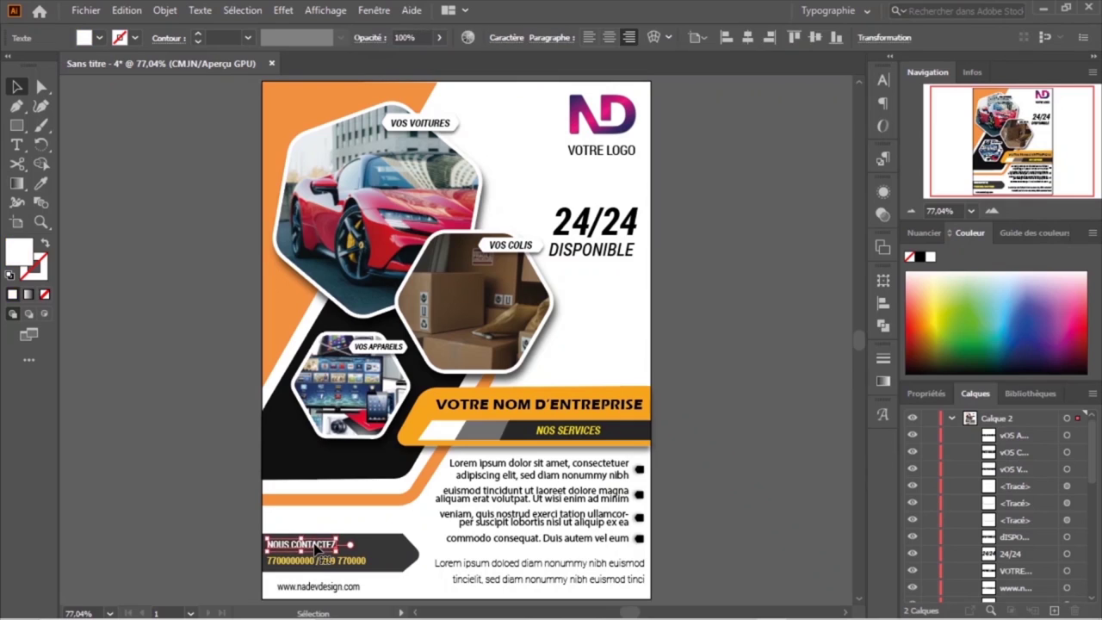
click(211, 385)
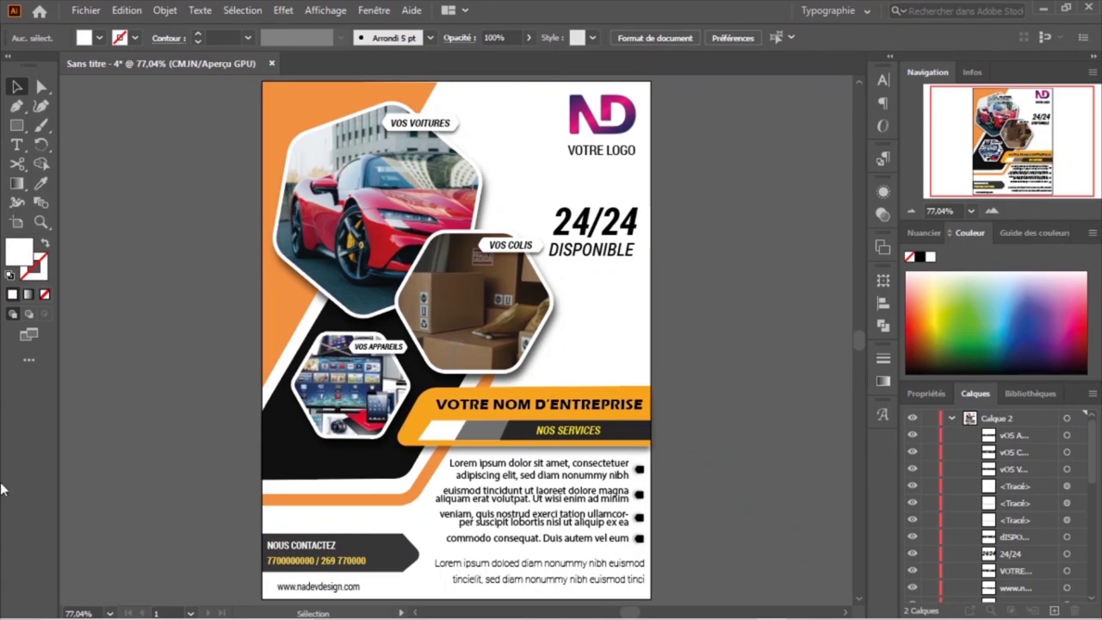
Step: Reselect the phone-number text and nudge the website address back left to align
click(17, 143)
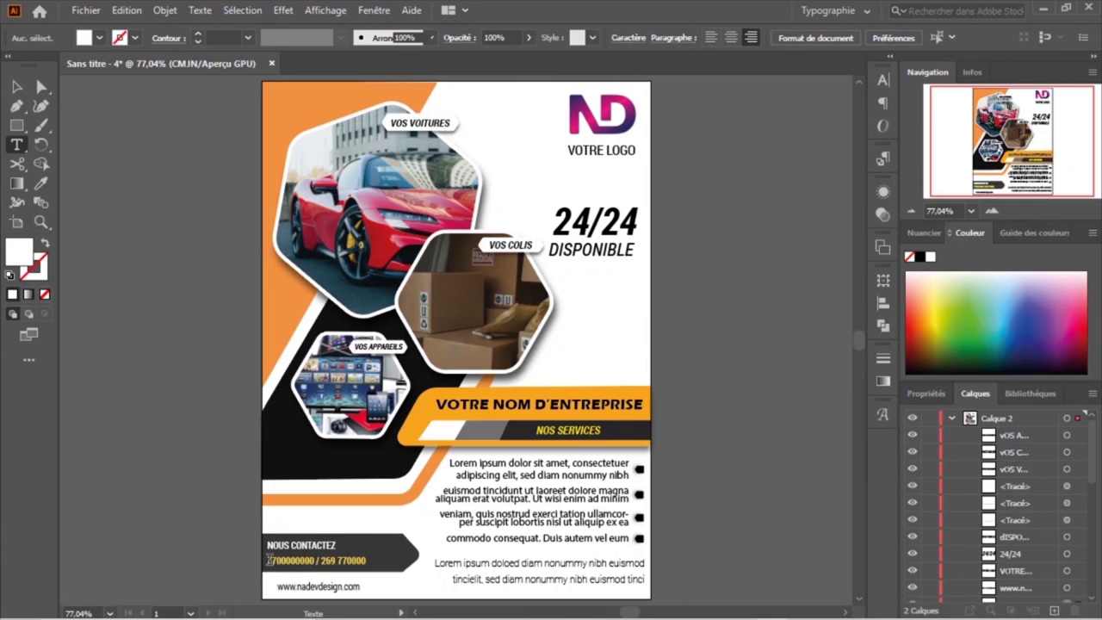
click(269, 560)
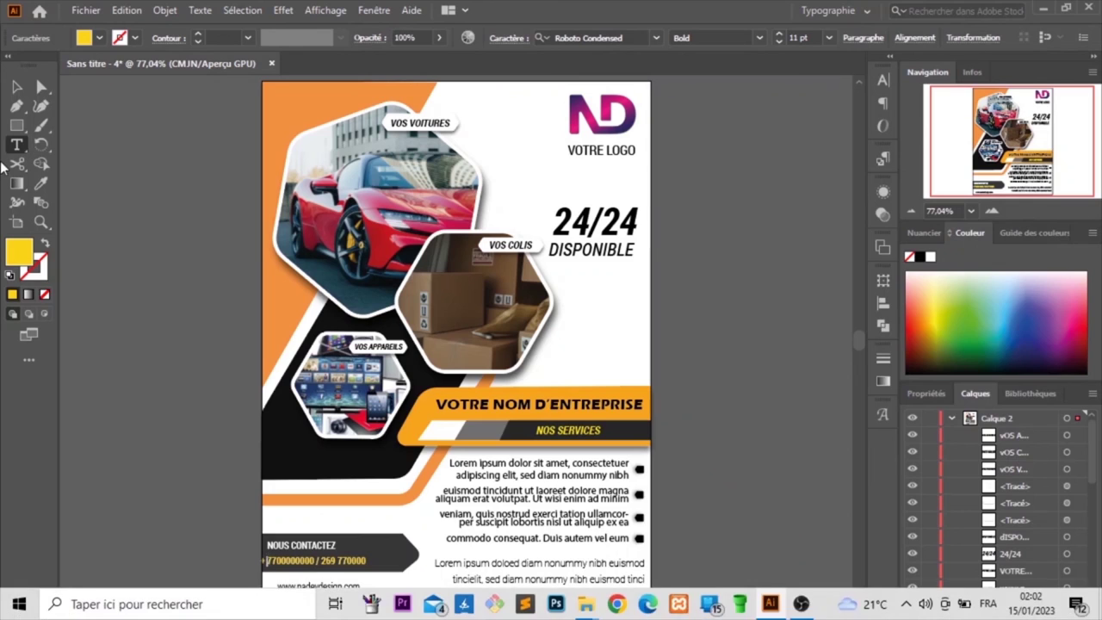
click(19, 87)
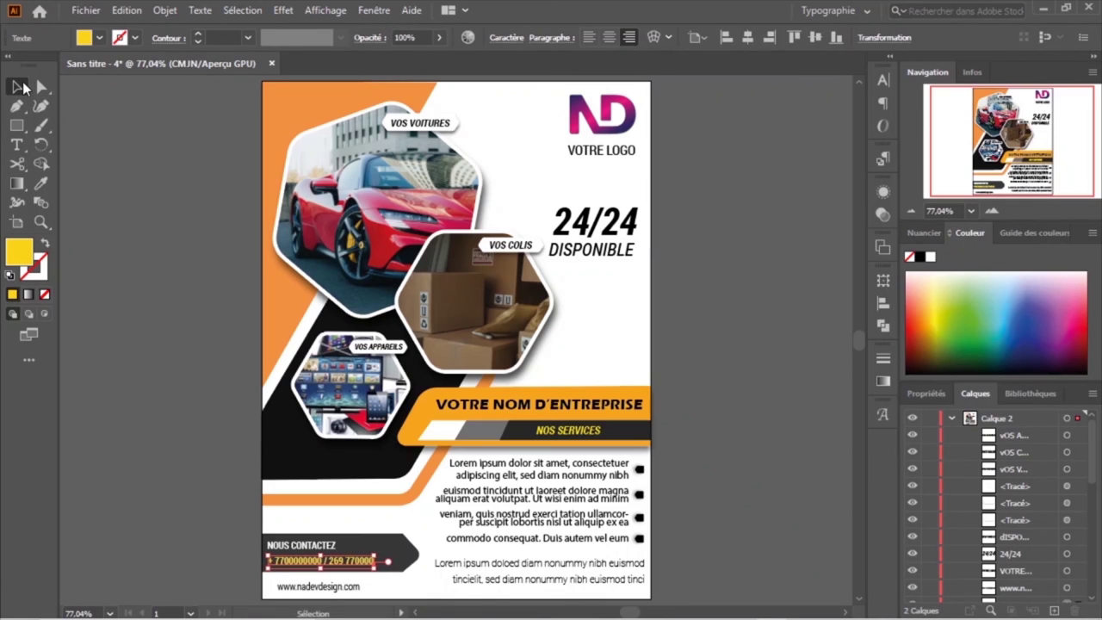
click(220, 334)
click(310, 560)
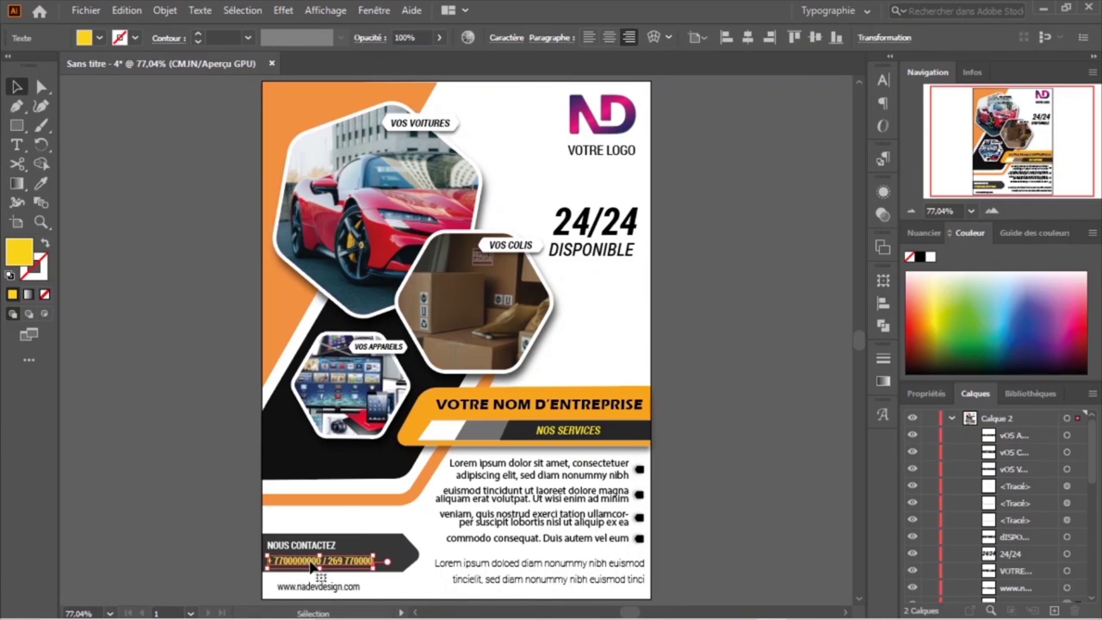
click(180, 523)
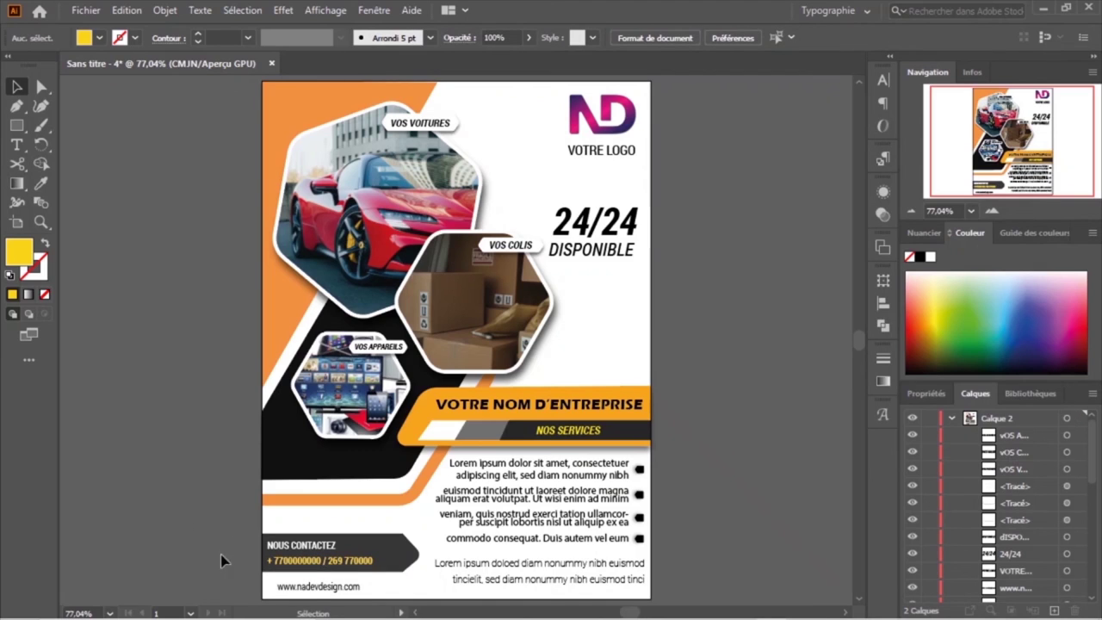
drag(329, 592, 321, 592)
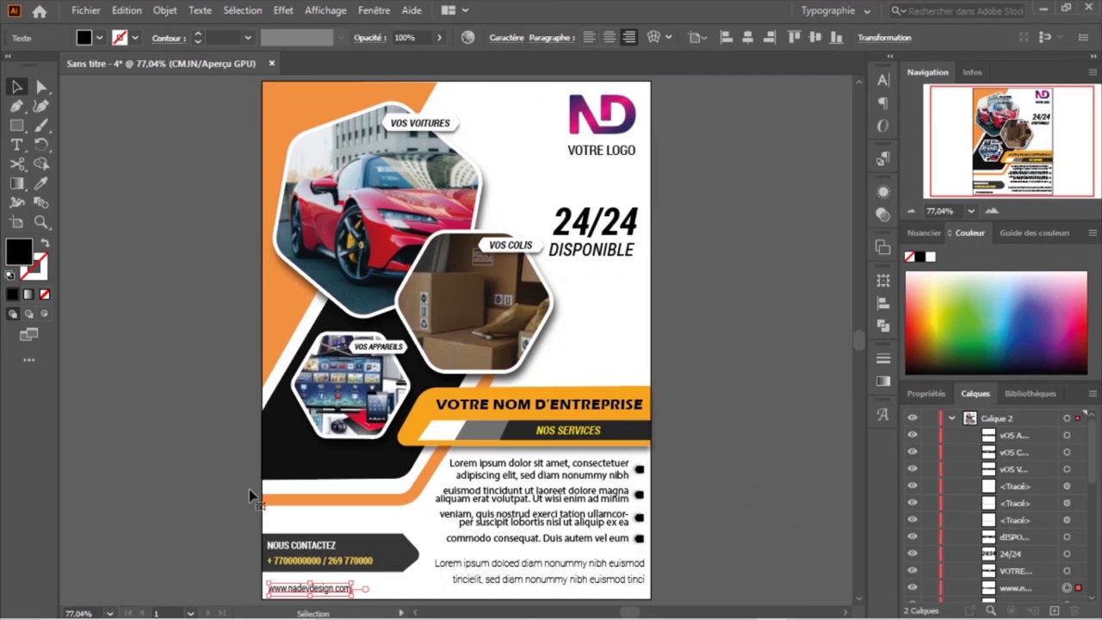
click(215, 475)
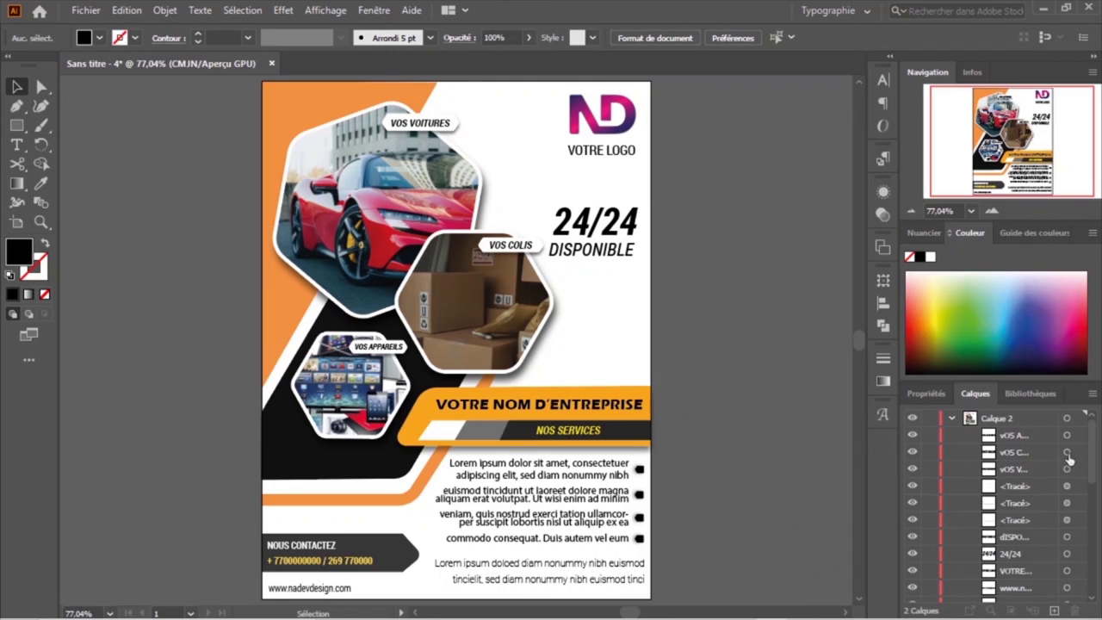
Step: Draw a full-artboard background rectangle on Calque 1
scroll(1069, 460, down, 1)
scroll(1078, 448, up, 1)
click(951, 420)
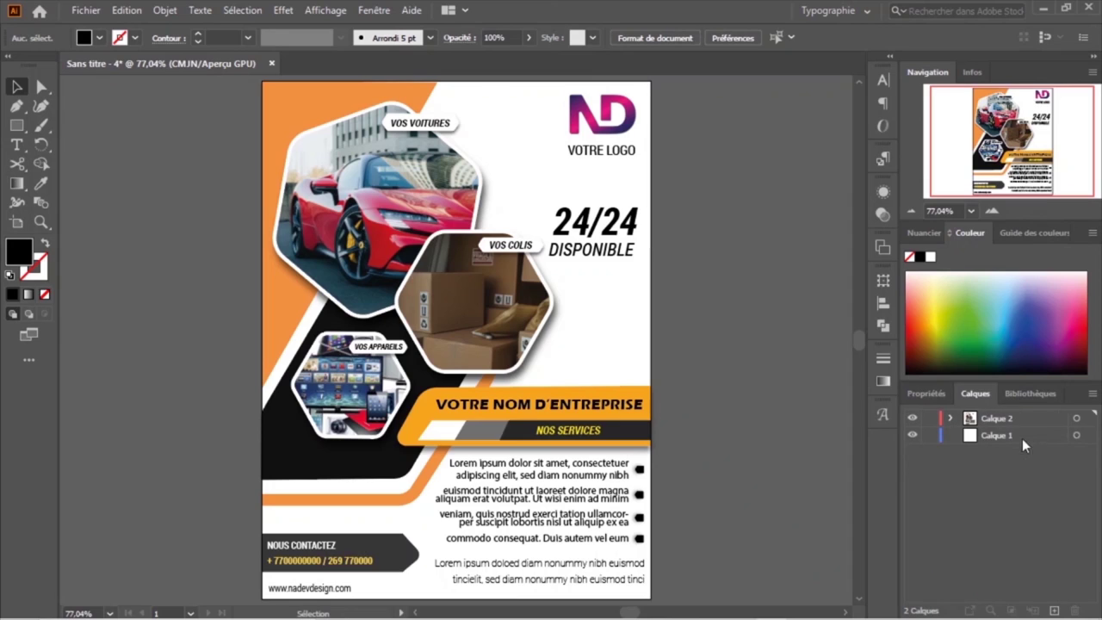
click(19, 125)
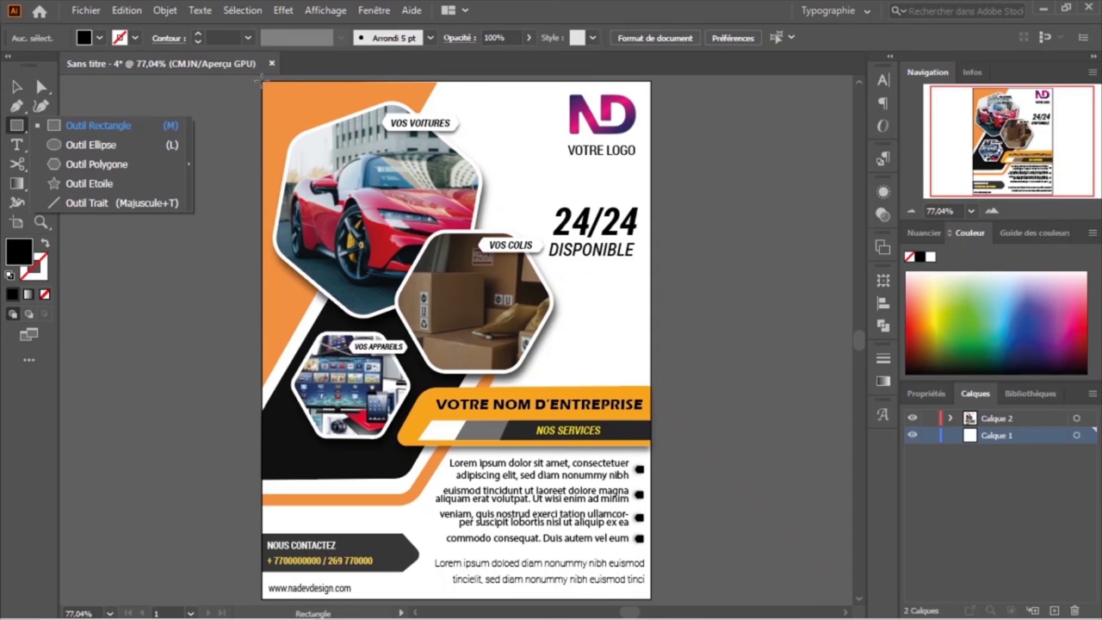
drag(261, 78, 652, 508)
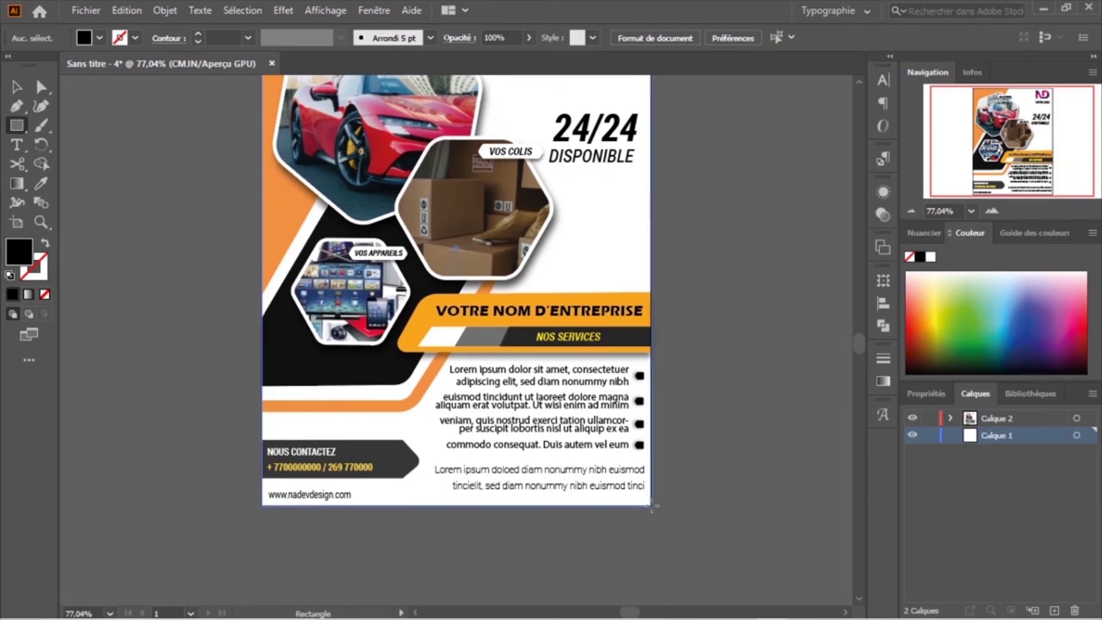
click(17, 86)
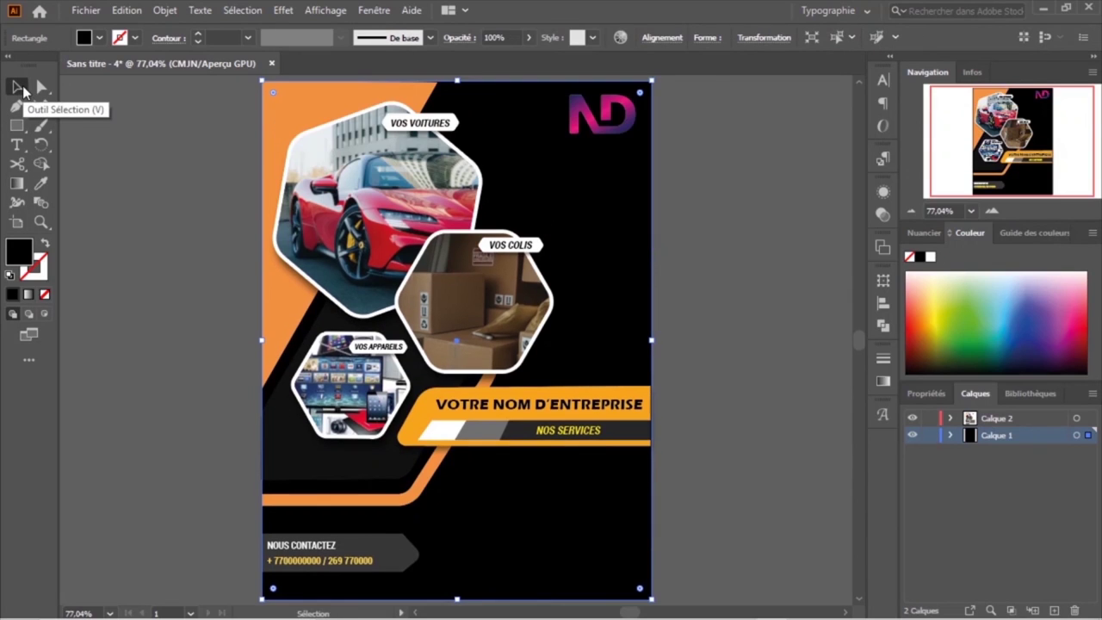
click(157, 215)
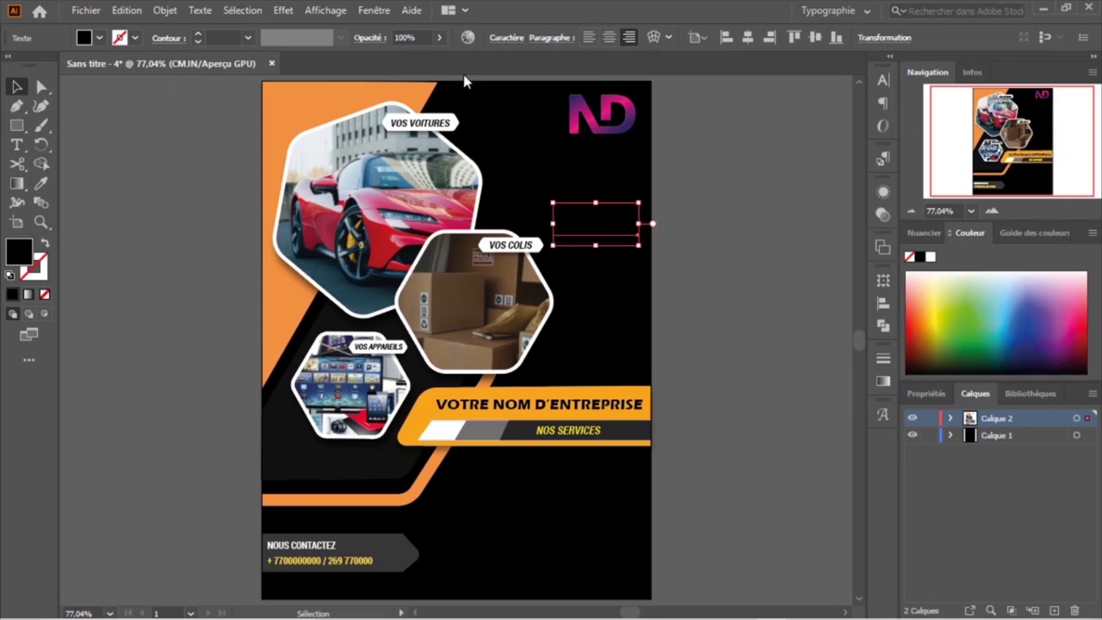
click(525, 164)
Step: Step the background fill through the grey swatches, ending on 5% grey
click(924, 232)
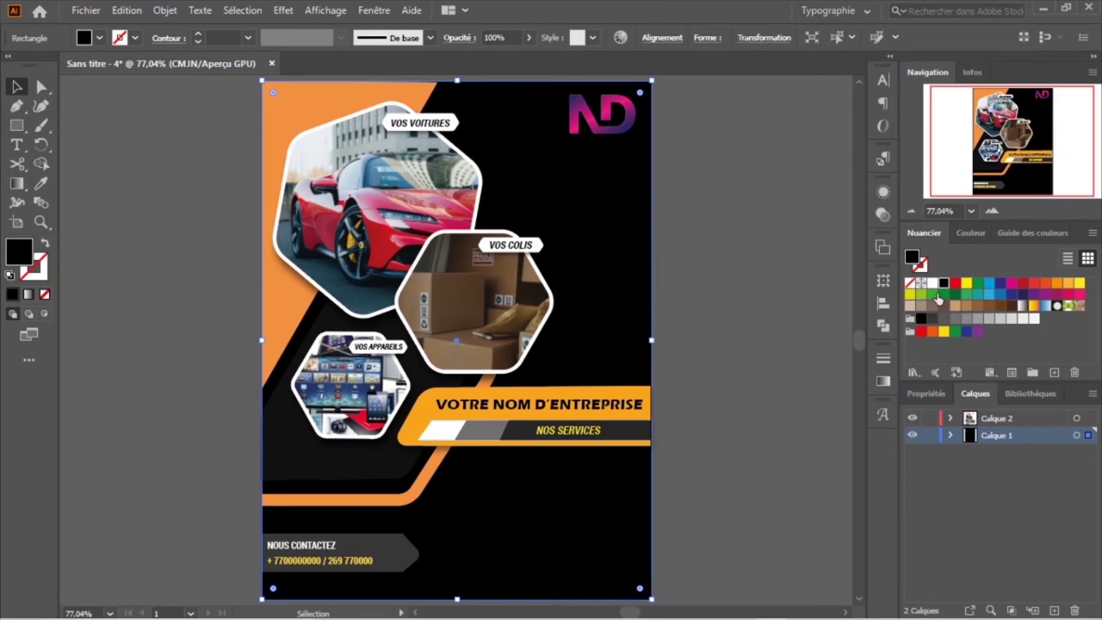
click(931, 319)
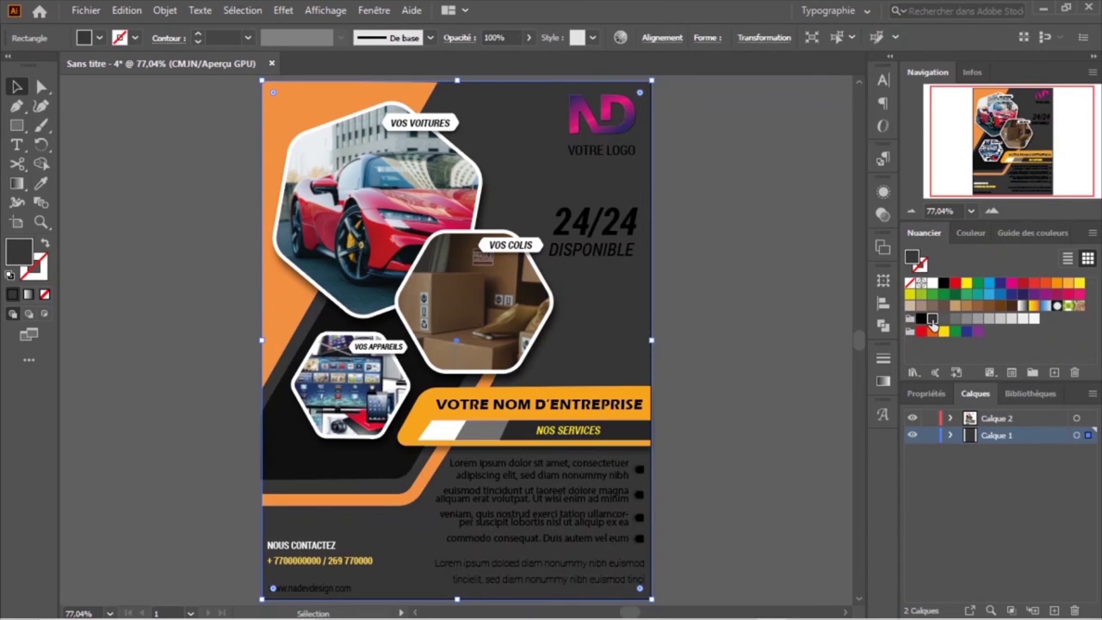
click(965, 320)
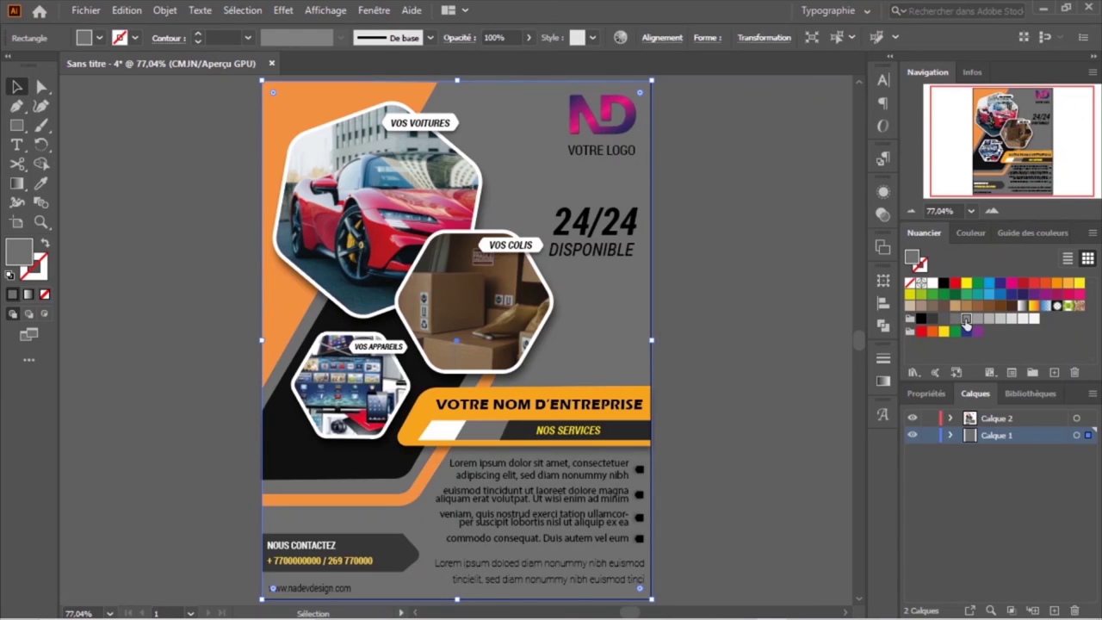
click(977, 319)
click(987, 320)
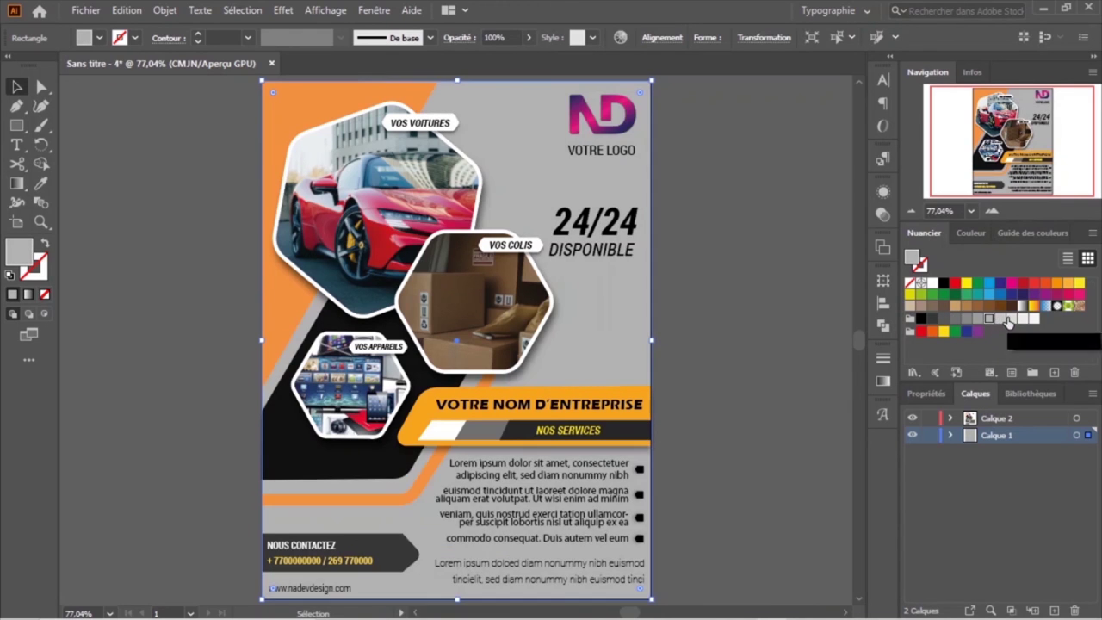
click(1008, 320)
click(1018, 320)
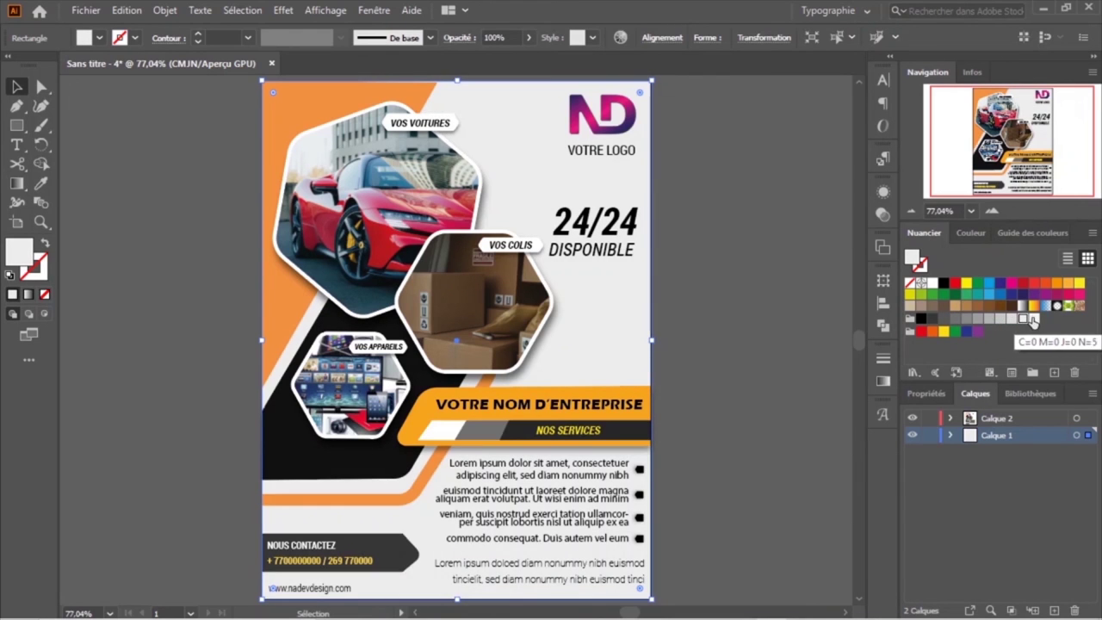
click(1022, 320)
click(1033, 319)
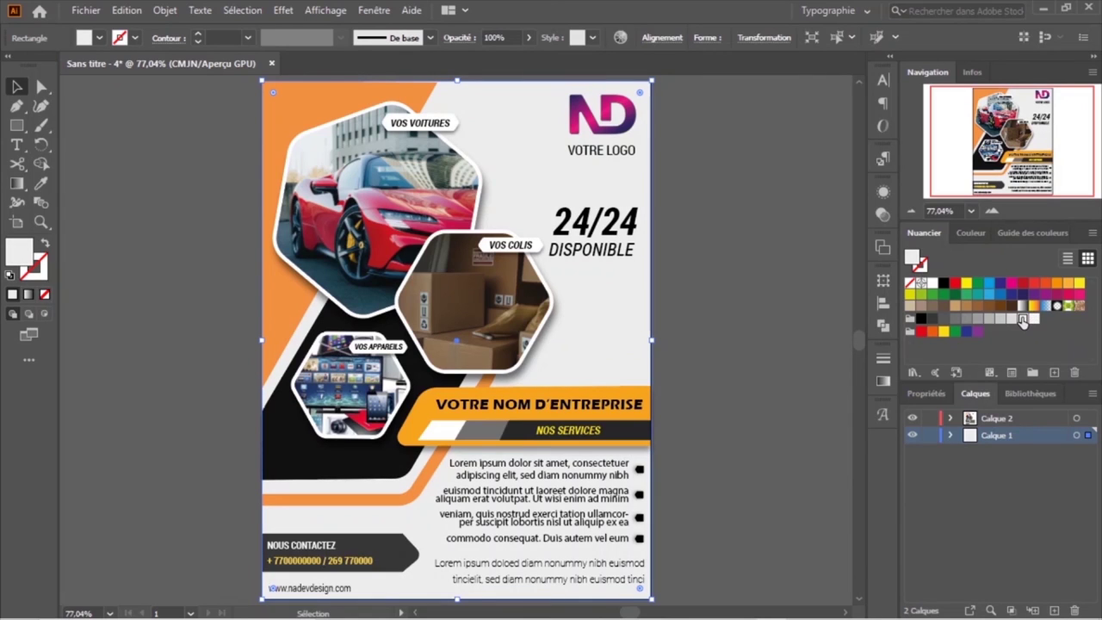
Step: Compare a white background, then settle back on the light grey fill
click(715, 238)
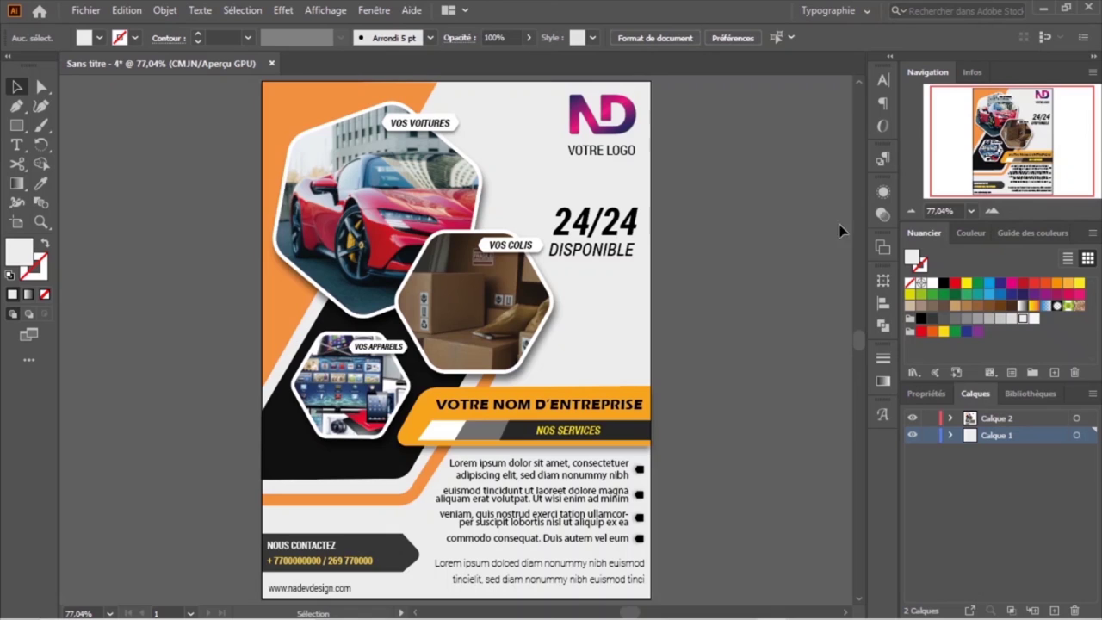
click(499, 110)
click(932, 283)
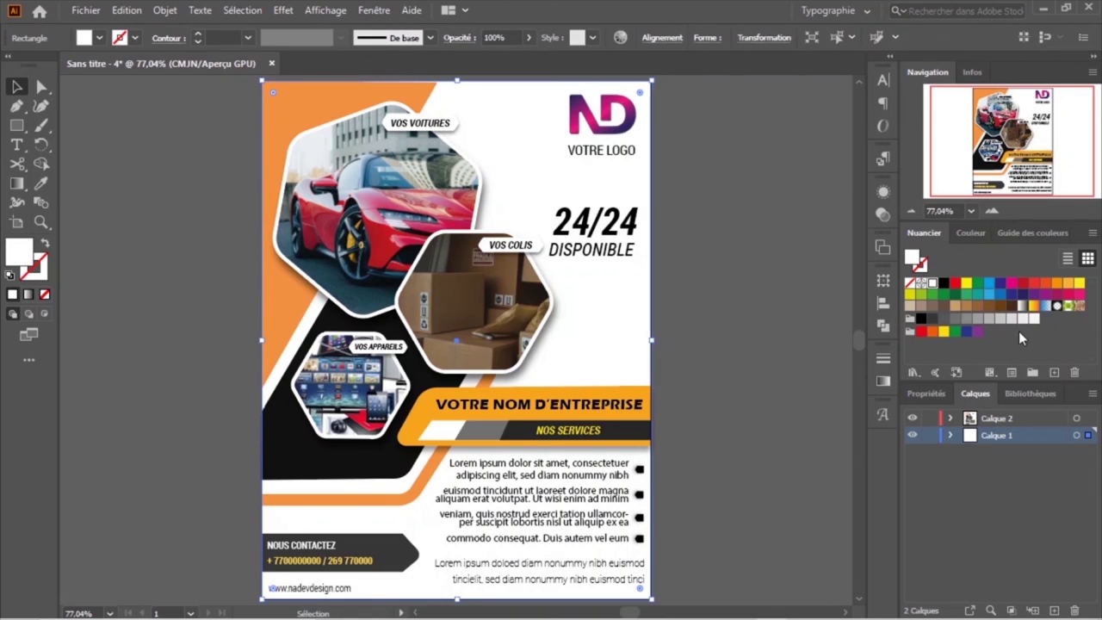
click(1033, 318)
click(723, 154)
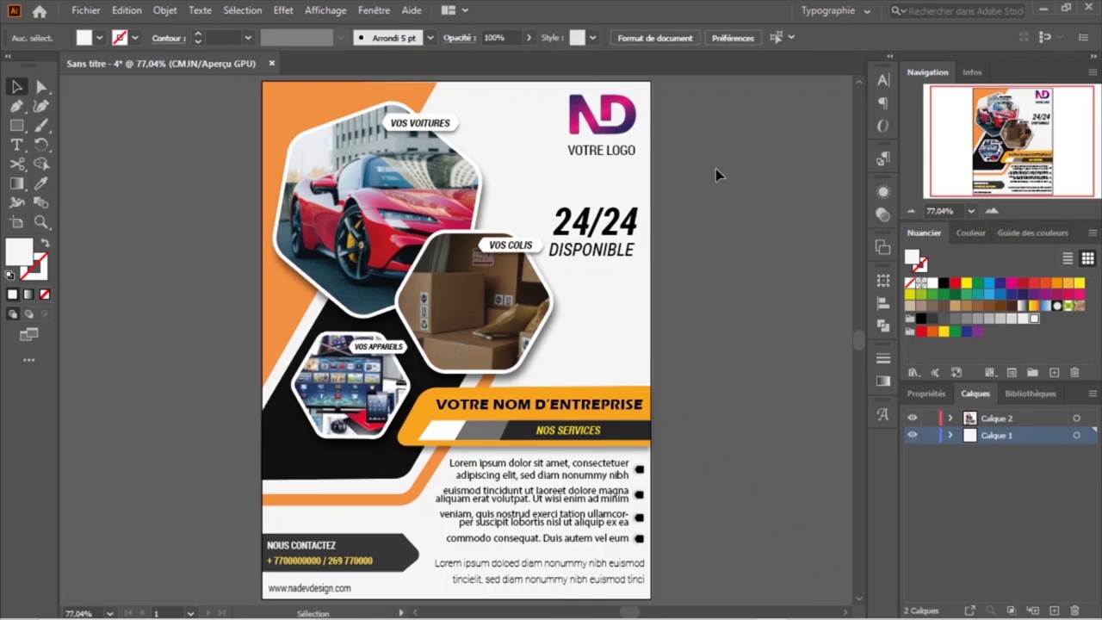
Step: Use Exporter sous to save the flyer as TUTO in PNG format on the Bureau
click(76, 14)
mouse_move(232, 294)
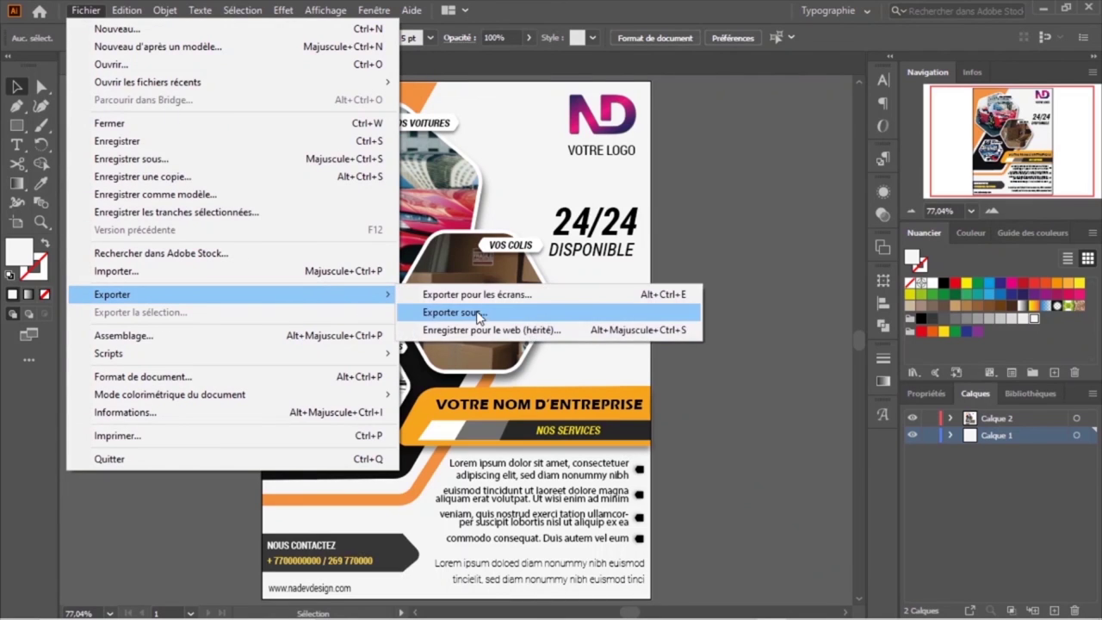
click(479, 314)
text(T)
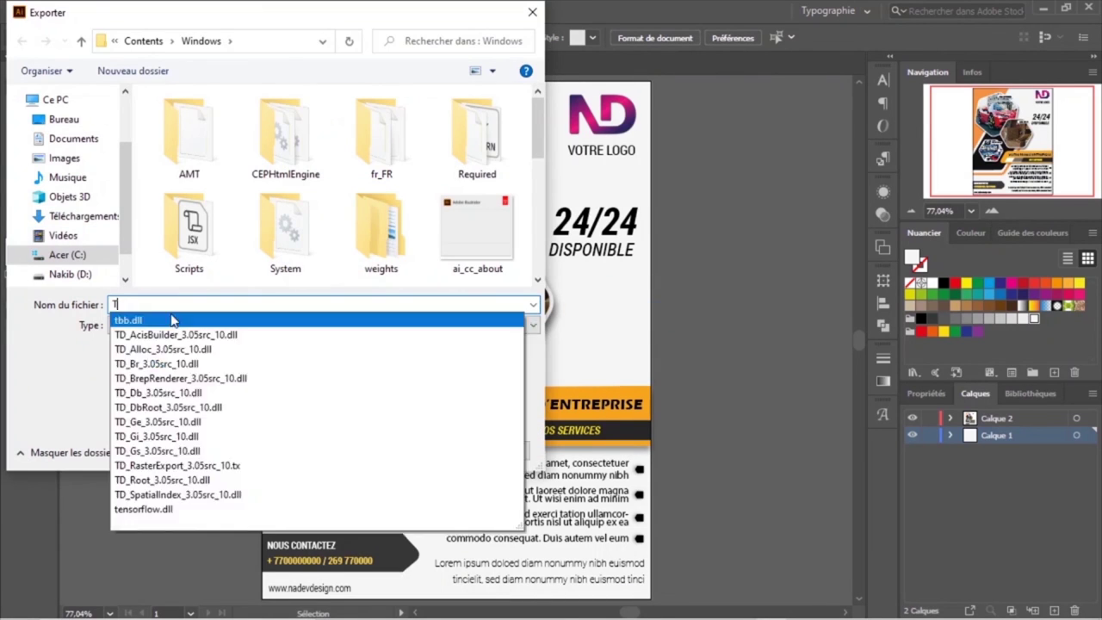
text(UTO)
click(66, 120)
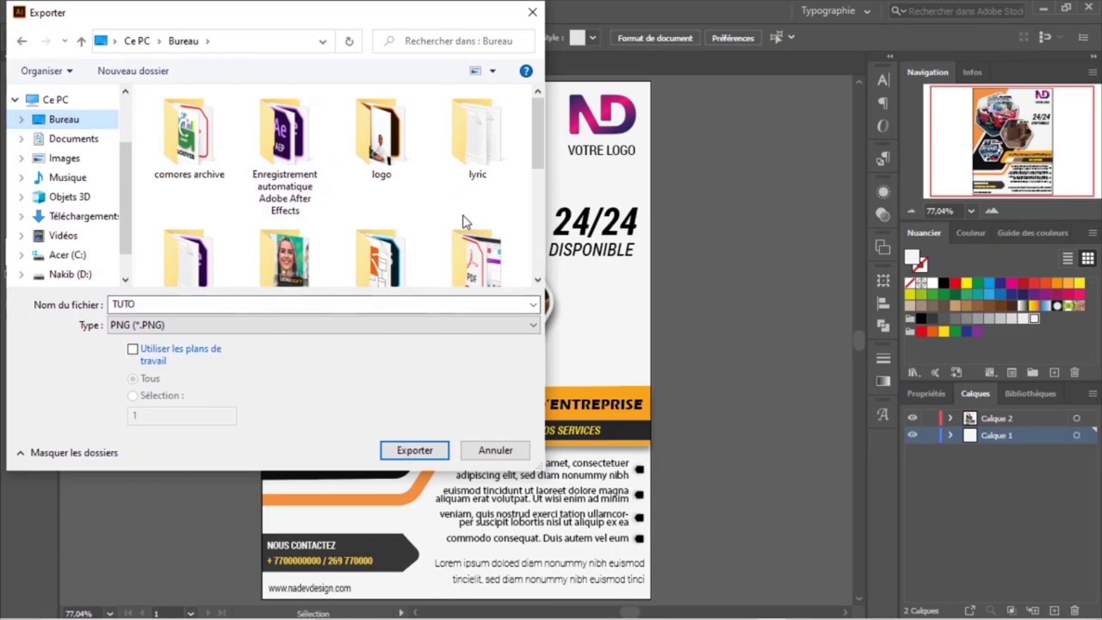
drag(533, 135, 530, 178)
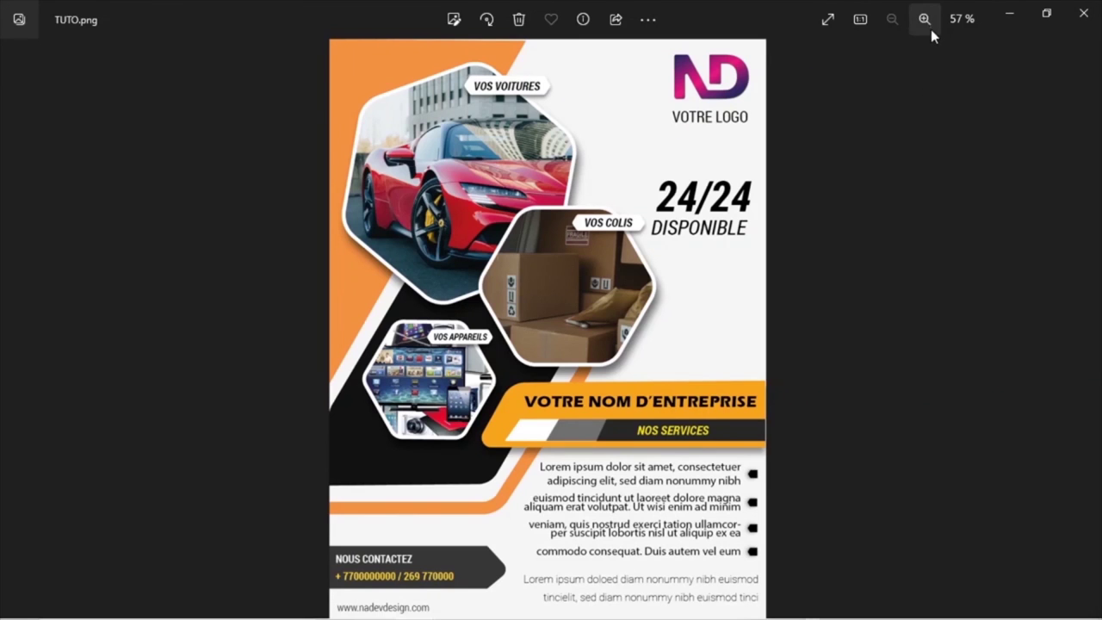
click(928, 28)
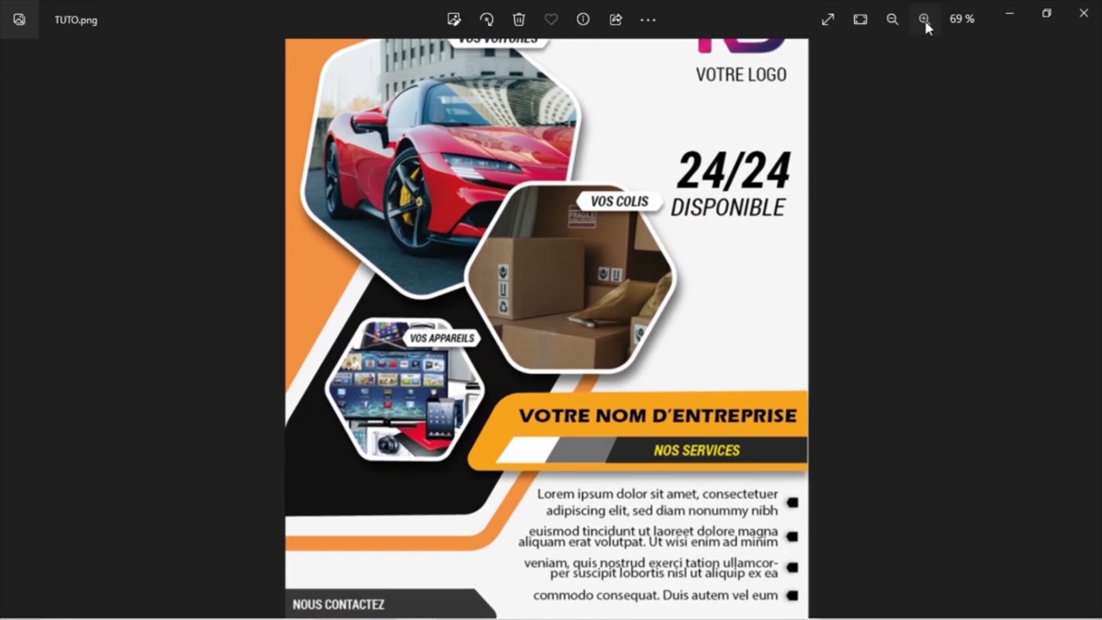
Step: Zoom TUTO.png in, pan to its top, then zoom out to fit the window
click(926, 27)
drag(625, 187, 624, 396)
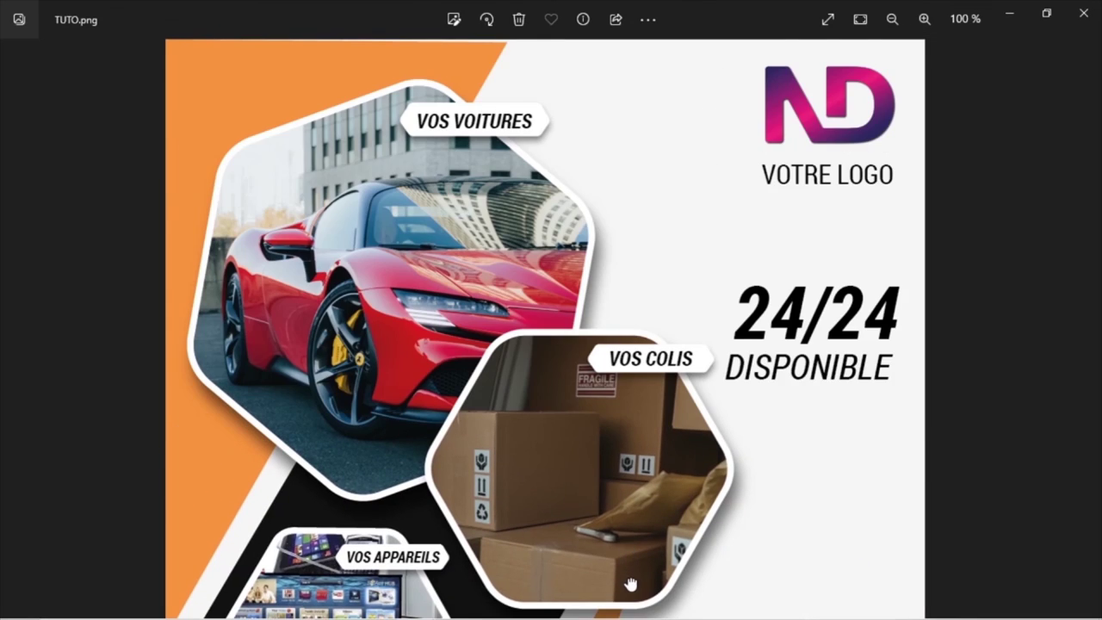
scroll(196, 262, down, 5)
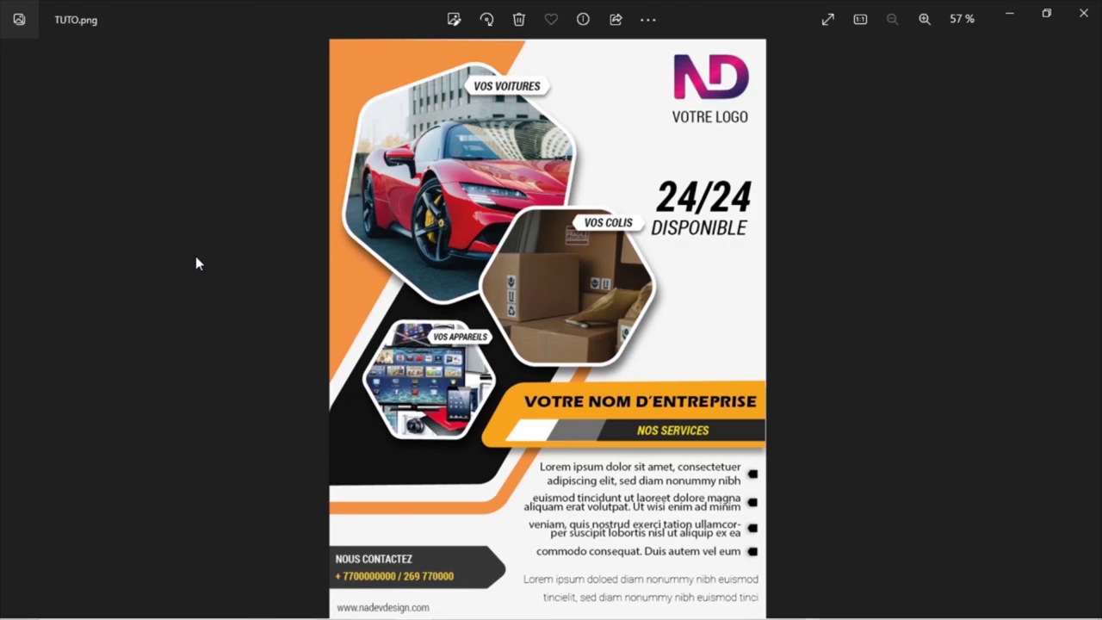